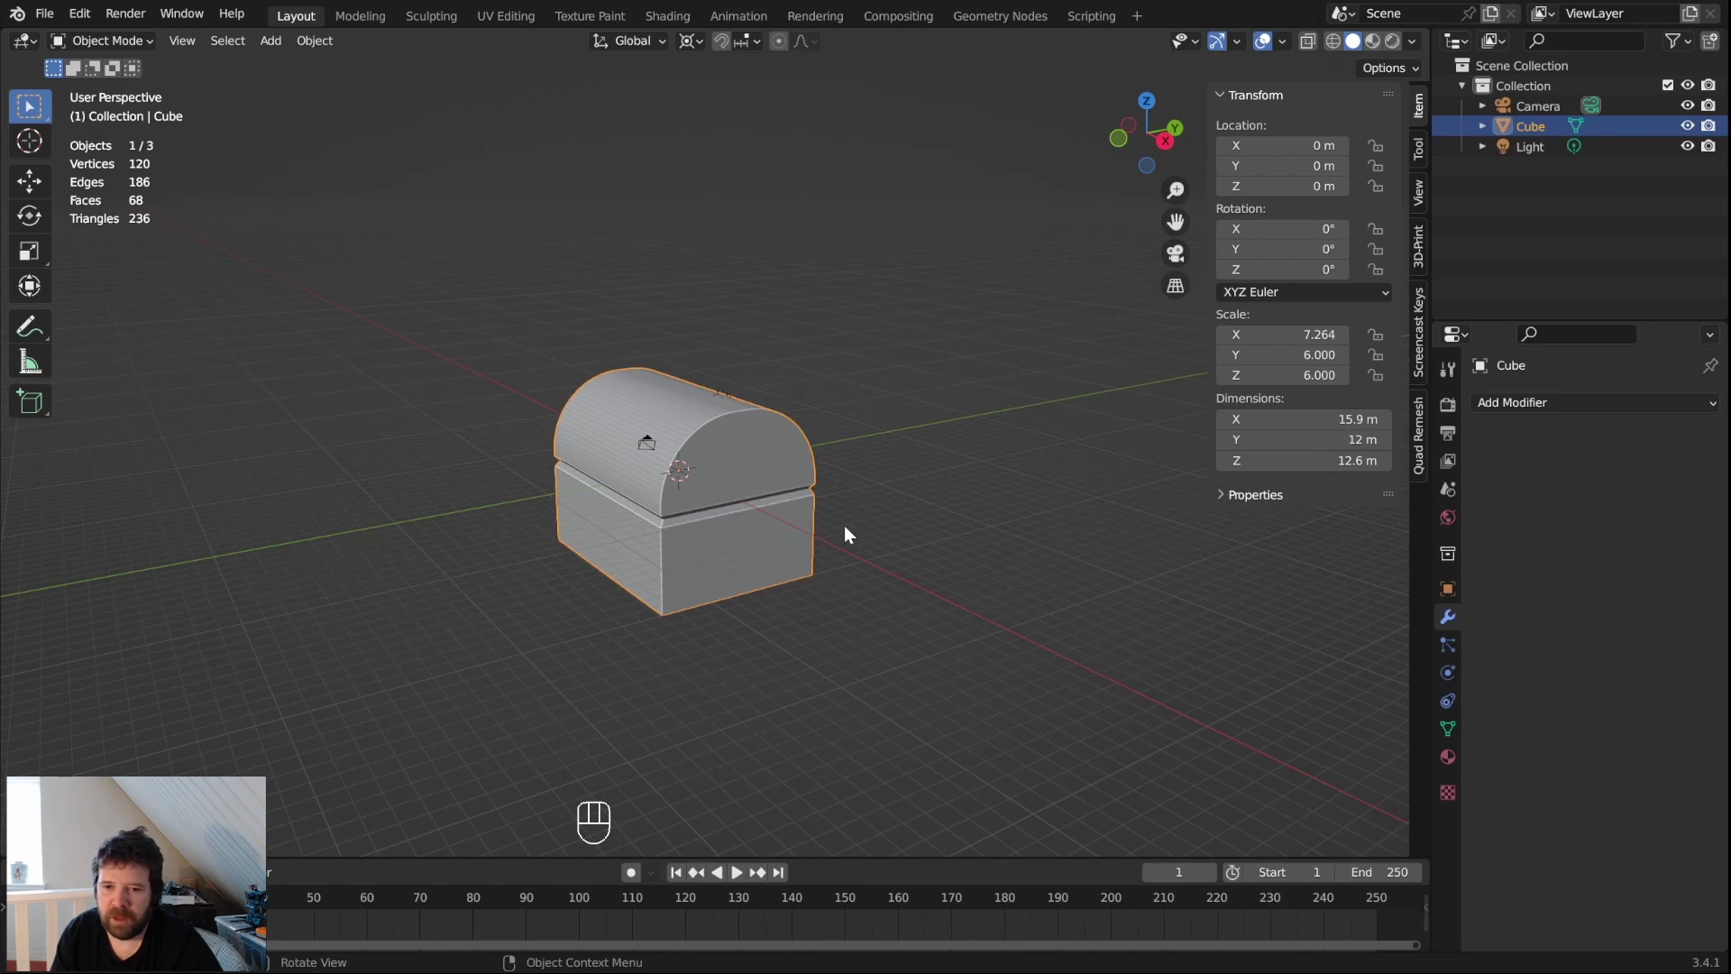
Step: Examine the cube's transform values, the tool and view settings, and the animation timeline around frame 1
middle_drag(847, 534, 895, 555)
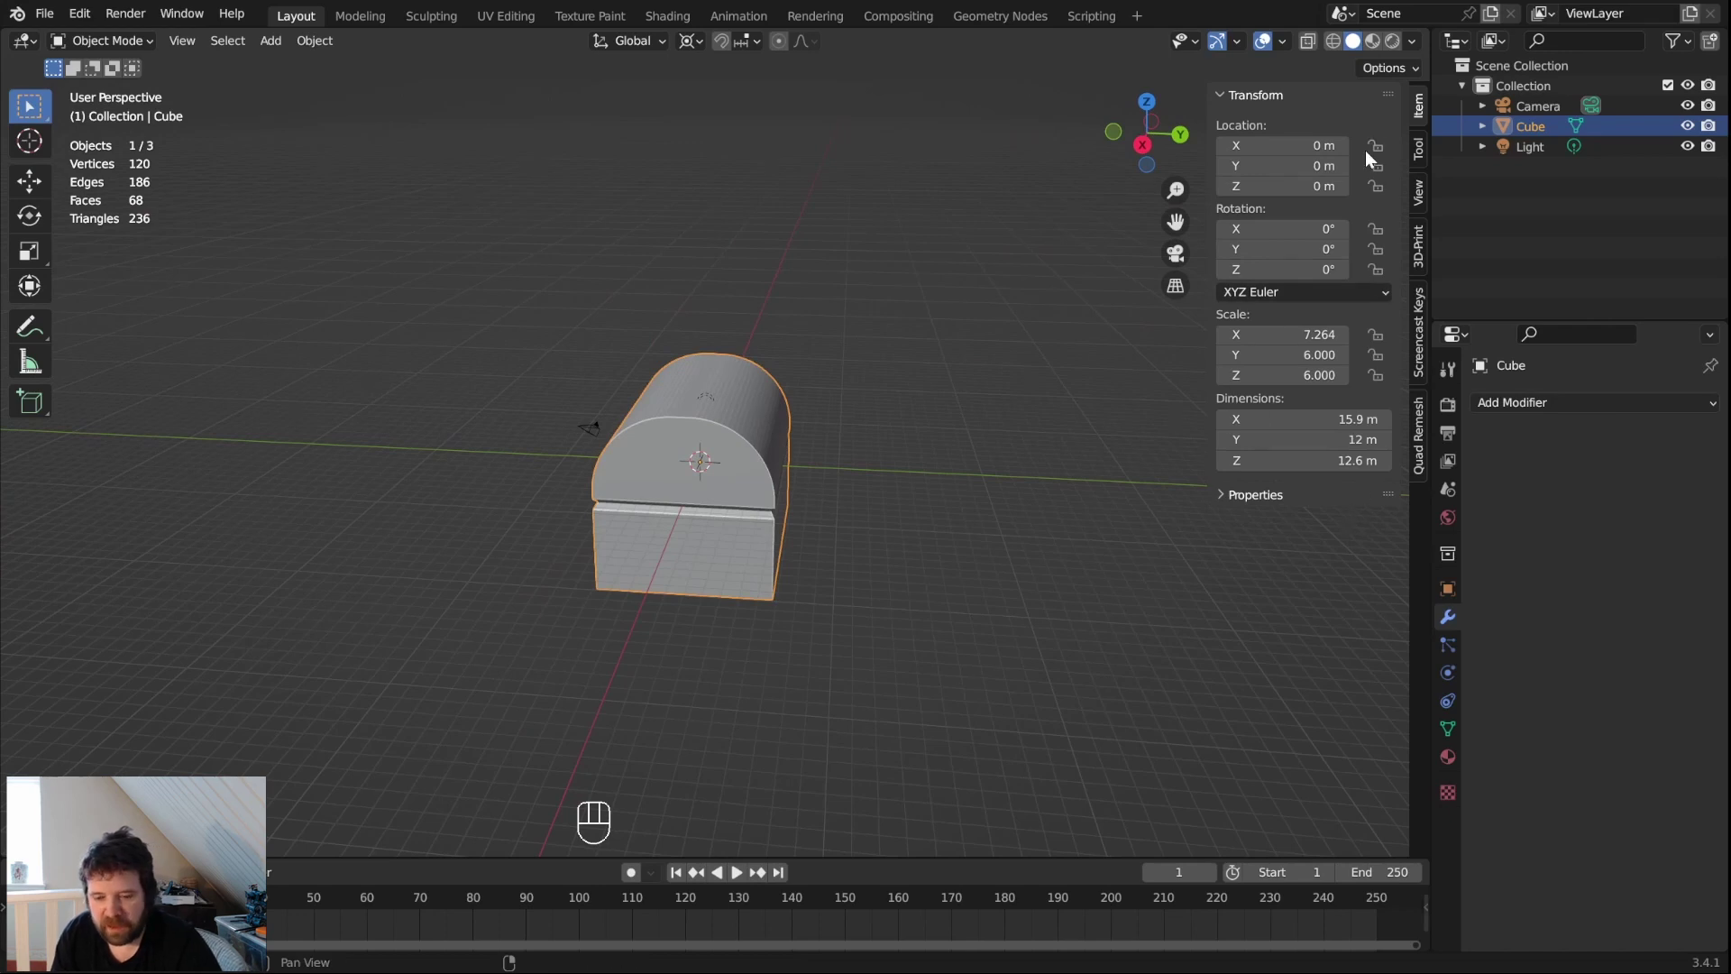
key(n)
key(n)
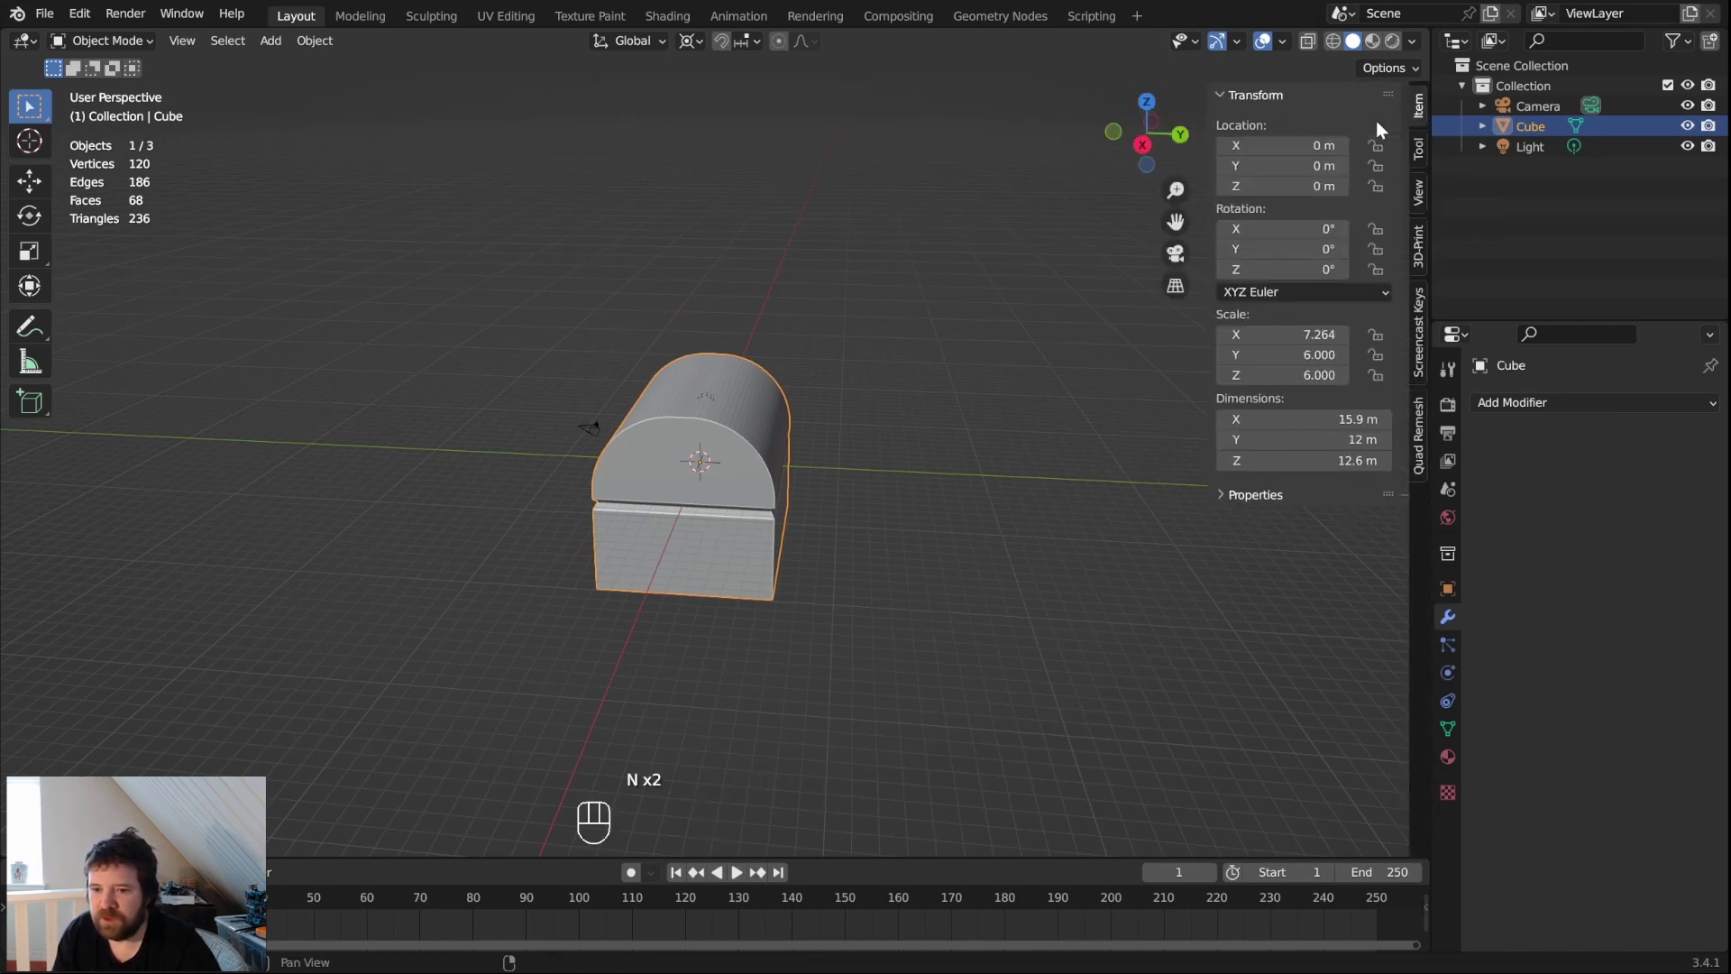
click(1419, 149)
click(1422, 190)
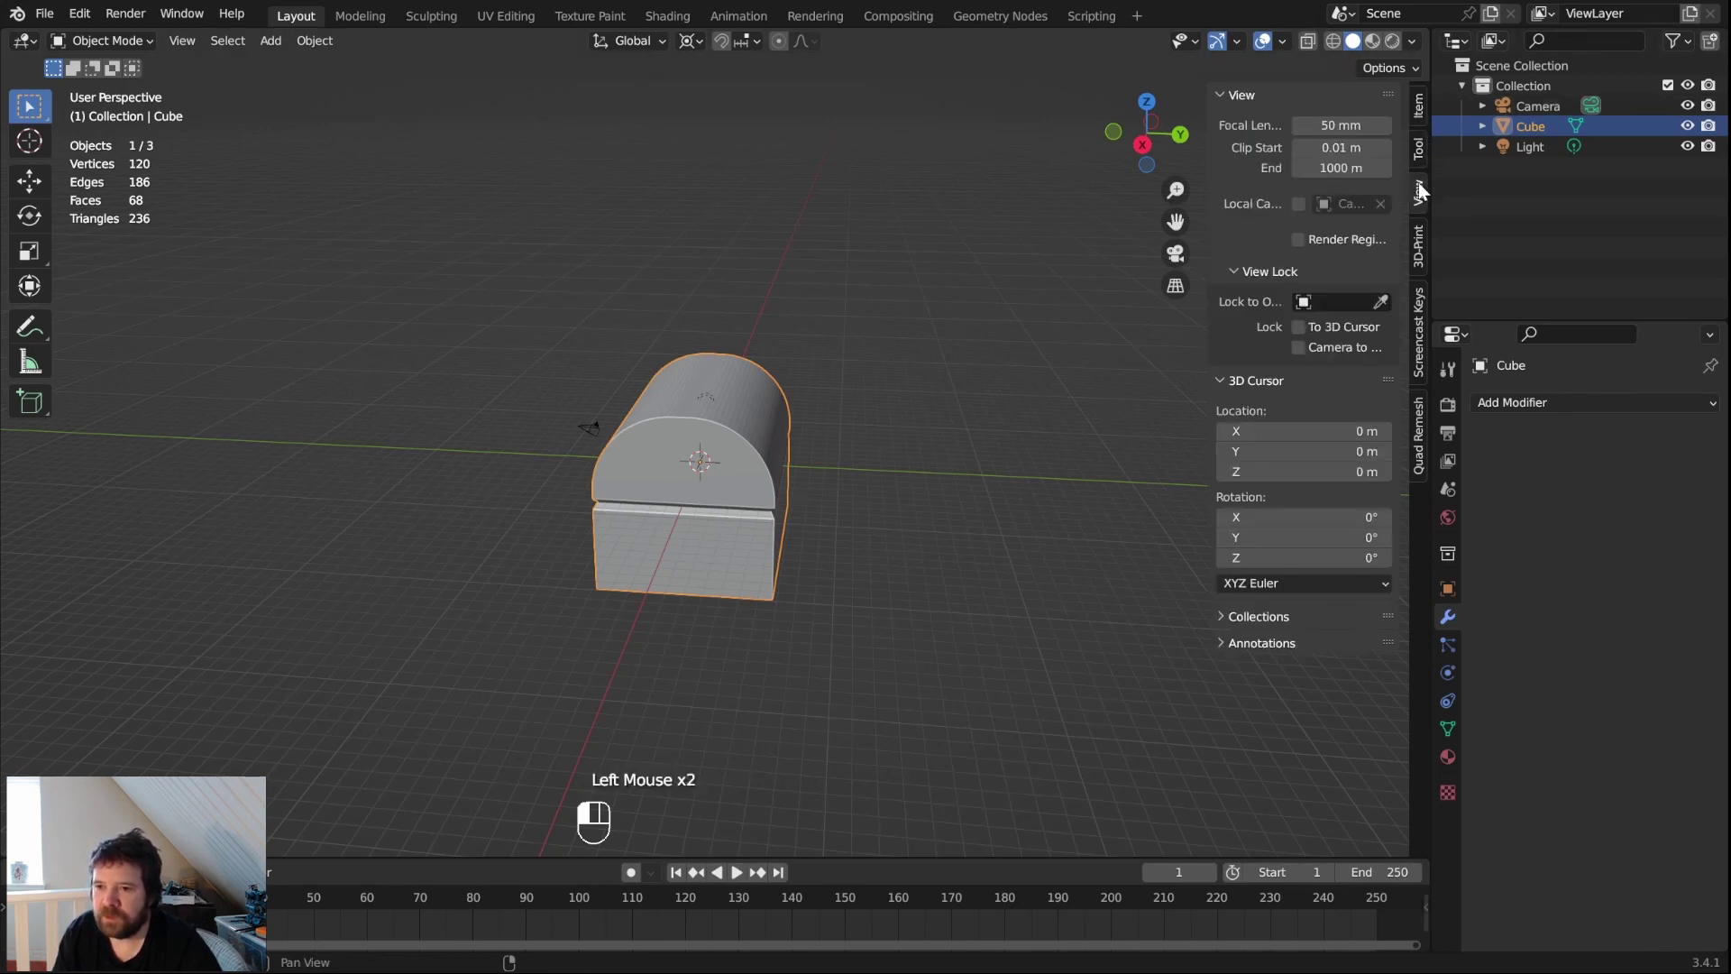
click(1425, 110)
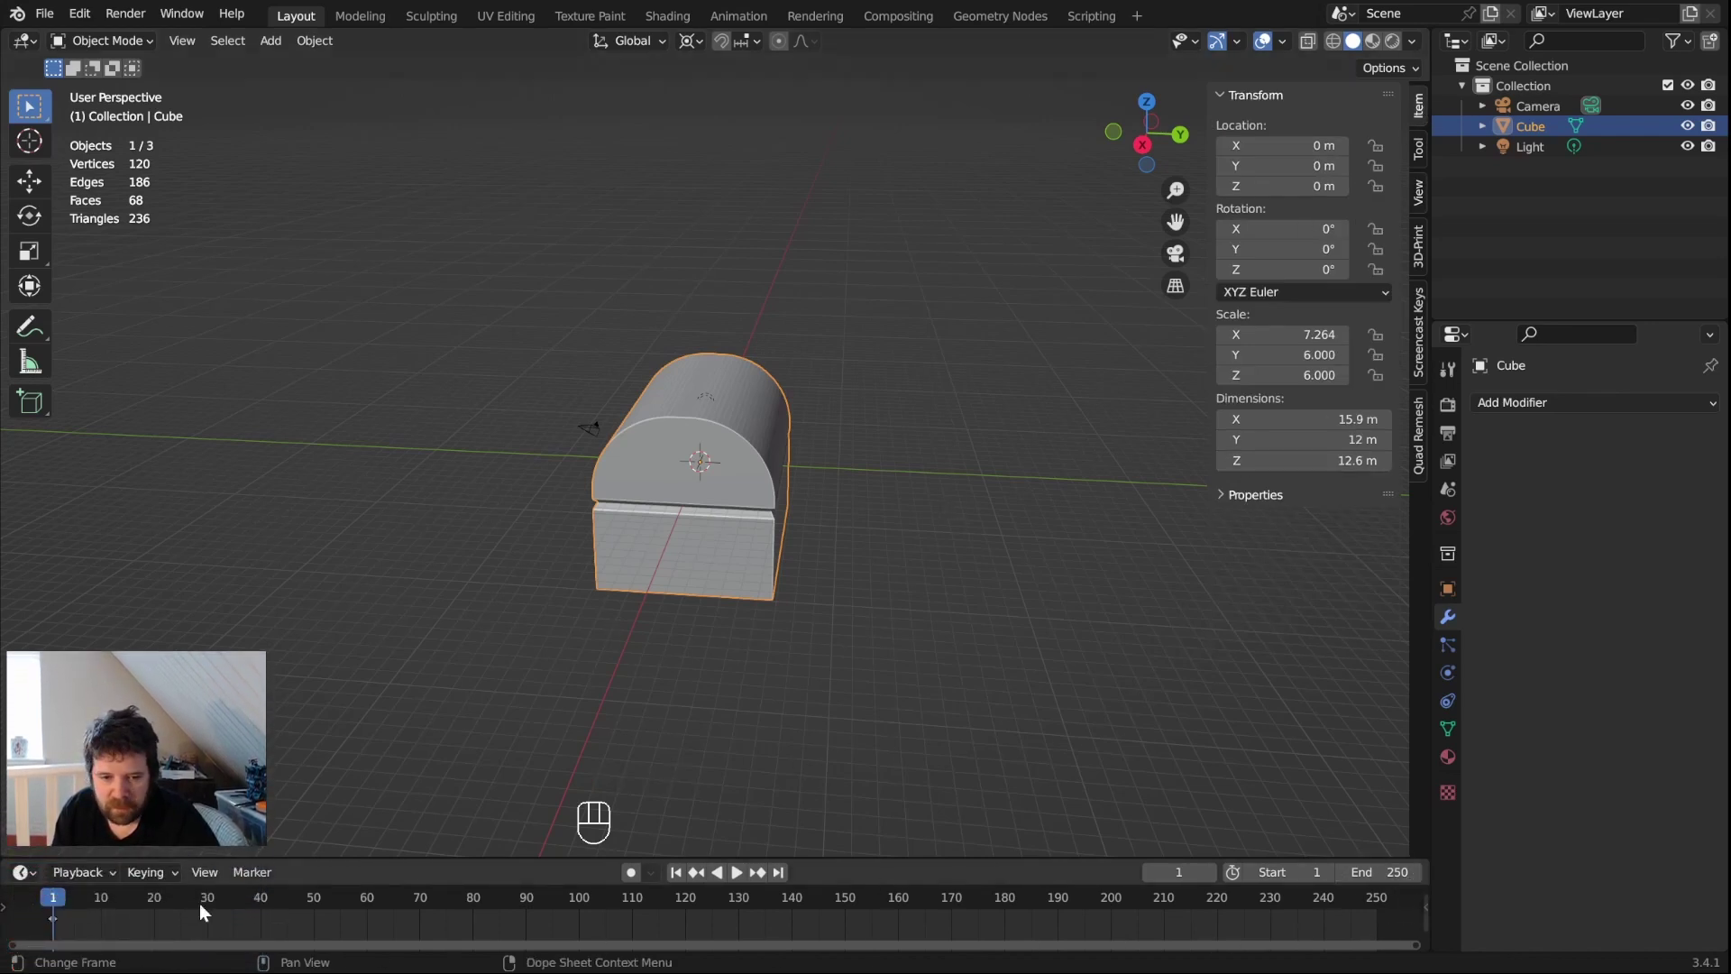
mouse_move(52, 904)
mouse_down()
mouse_move(267, 910)
mouse_move(17, 903)
mouse_move(56, 898)
mouse_up()
middle_drag(995, 681, 947, 712)
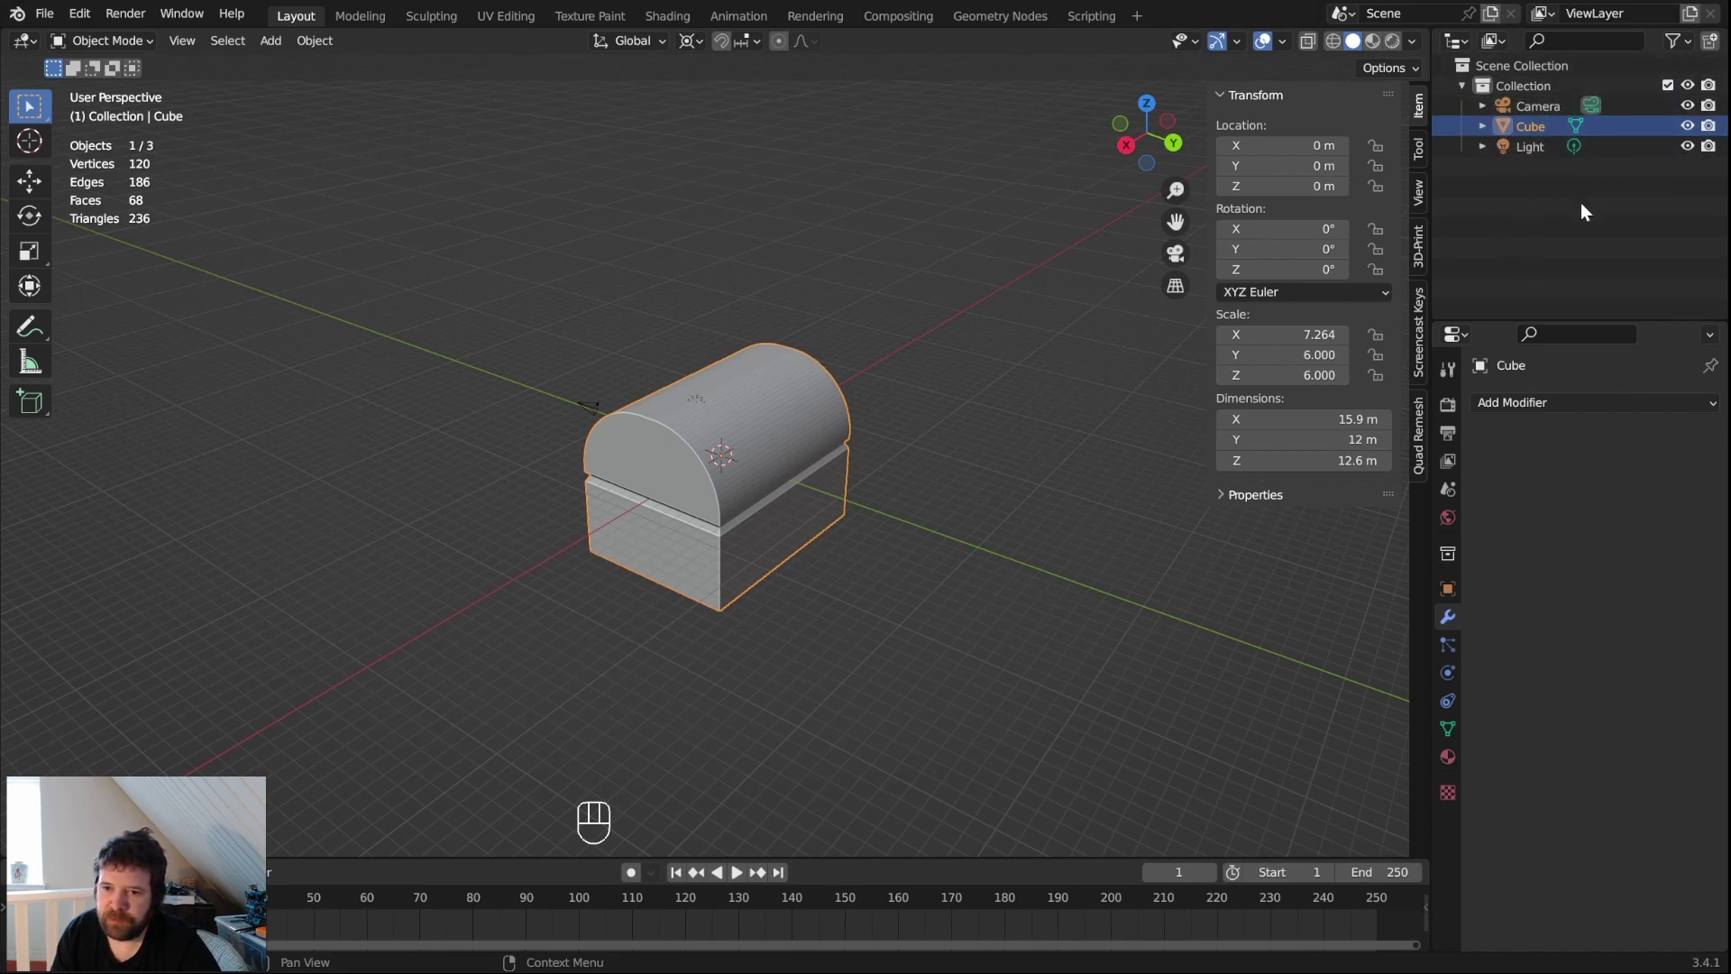
Step: Rename the Cube object in the scene collection as Chest and keep it selected
click(1536, 108)
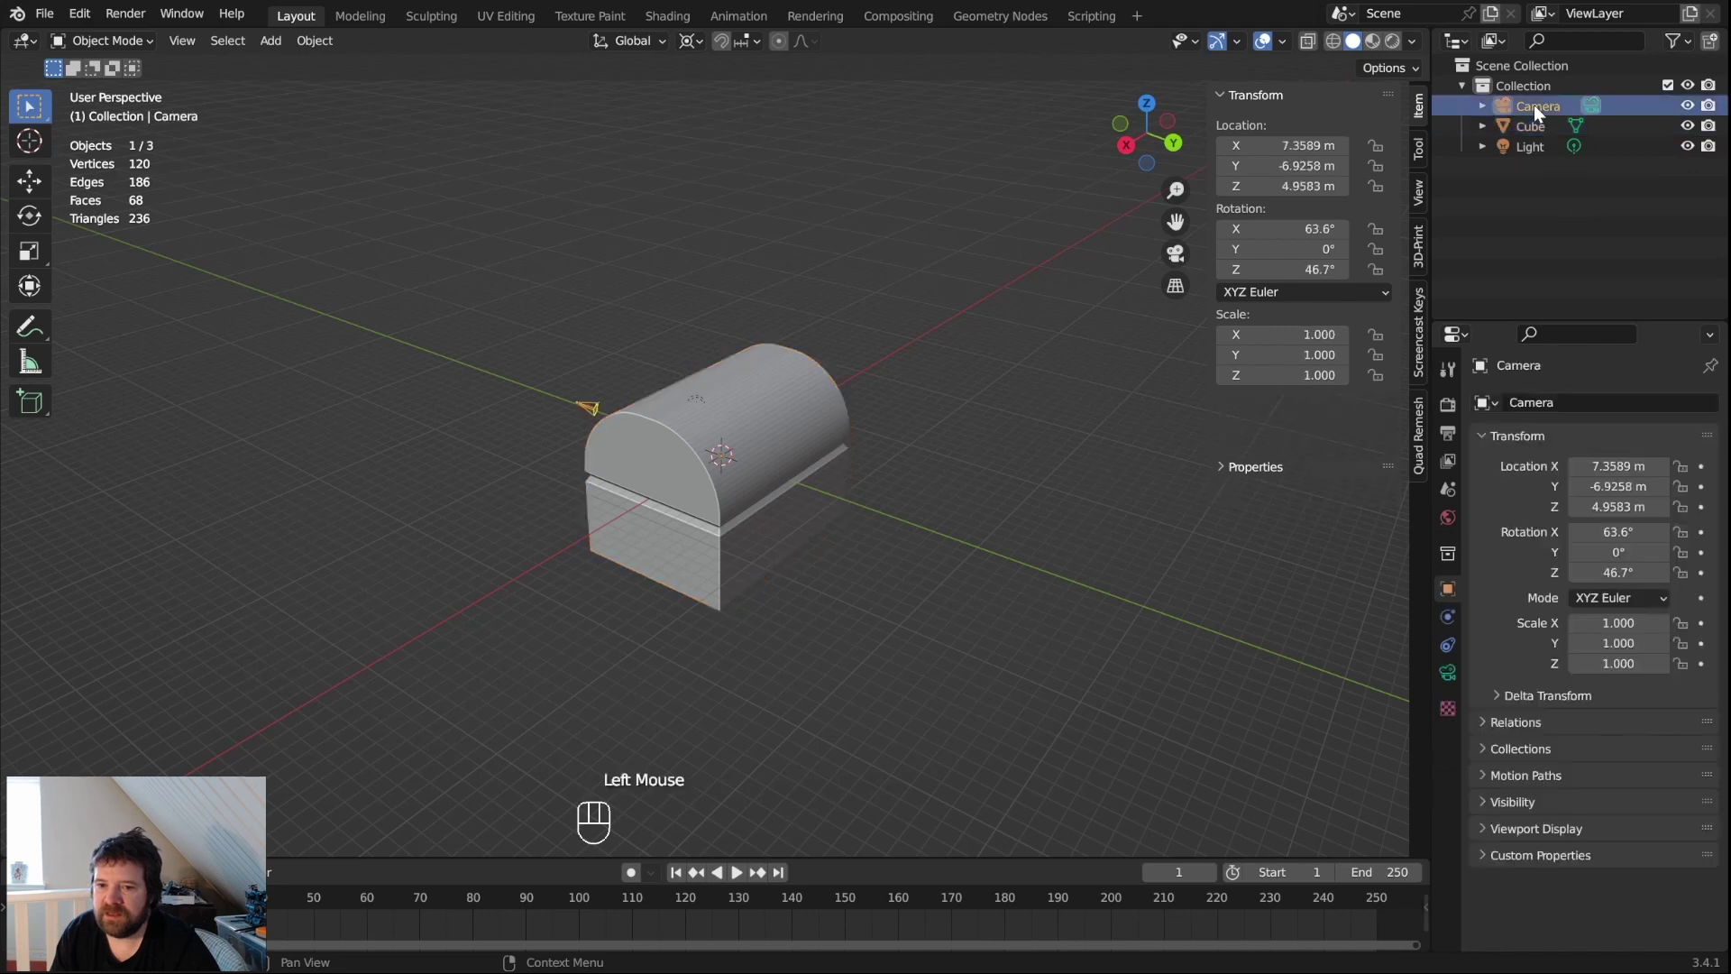
click(1530, 128)
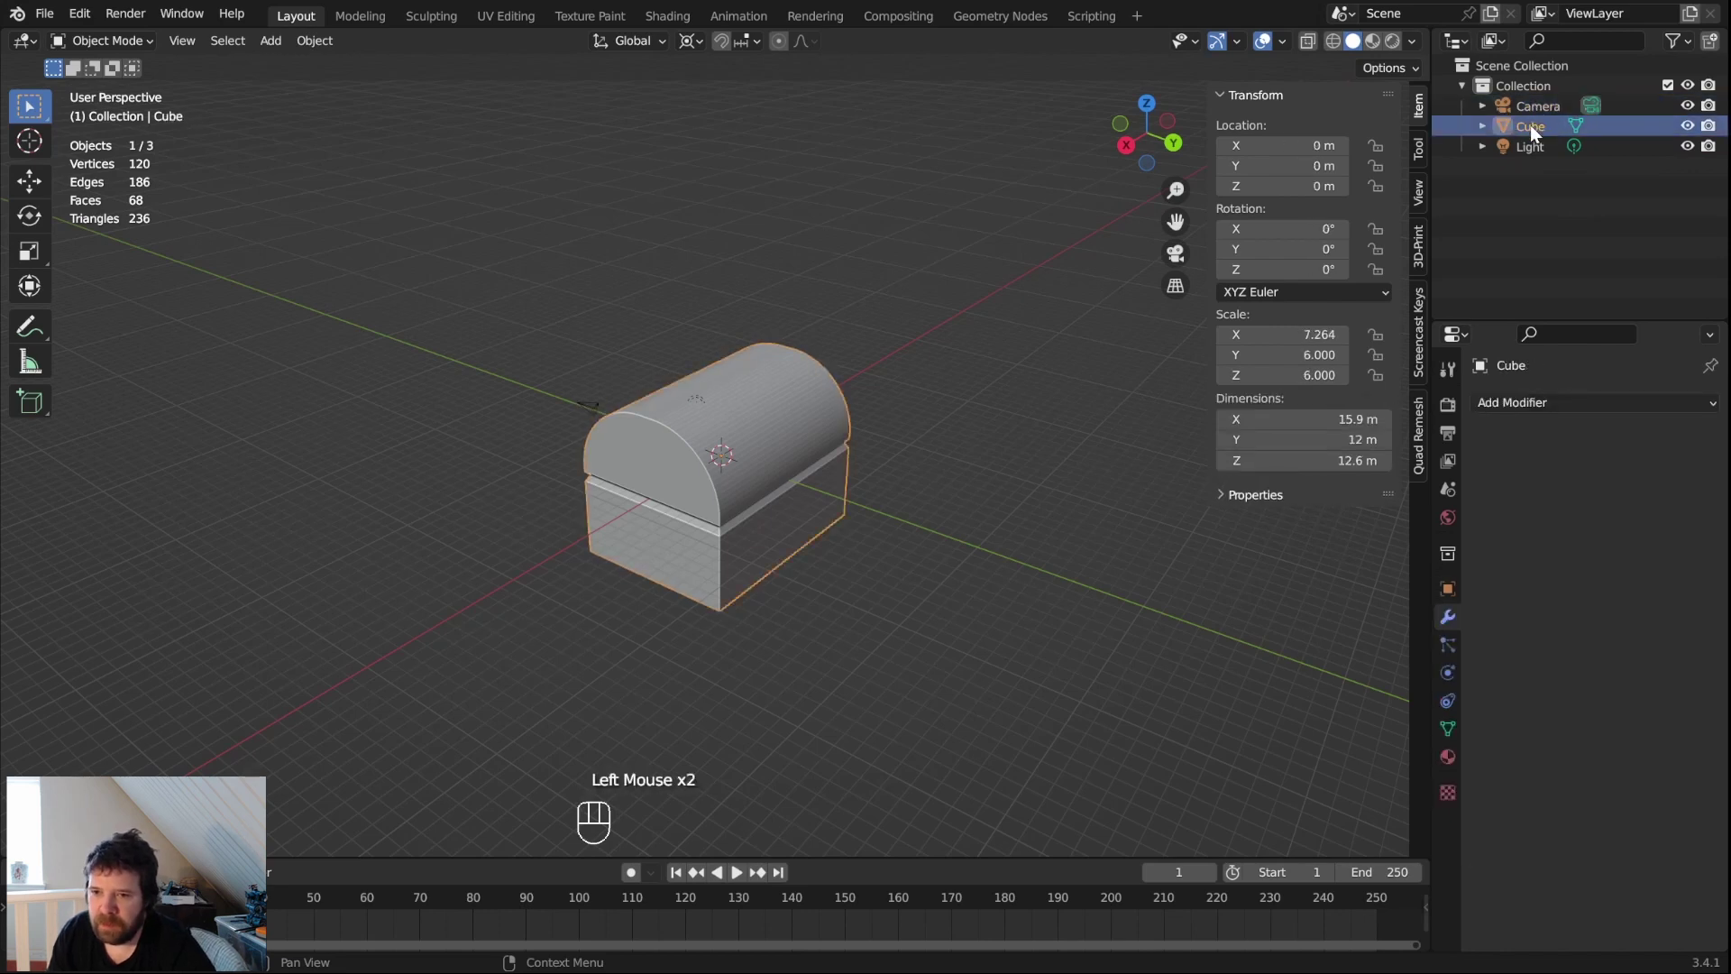
click(1531, 128)
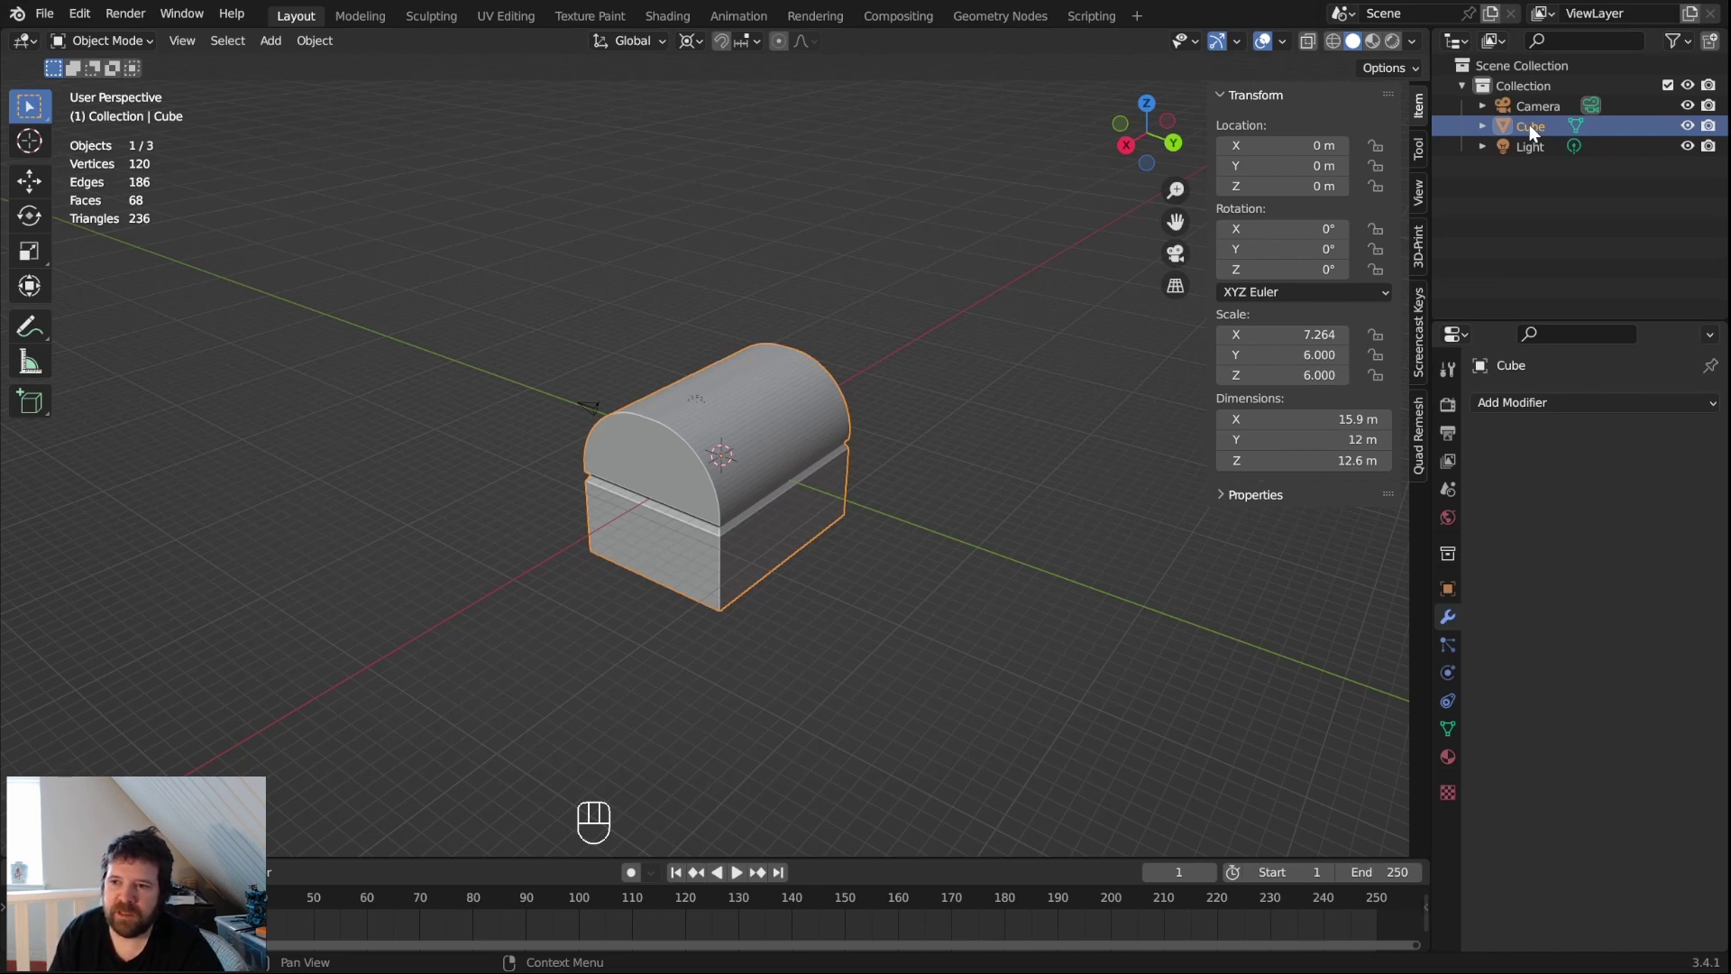
double_click(1530, 128)
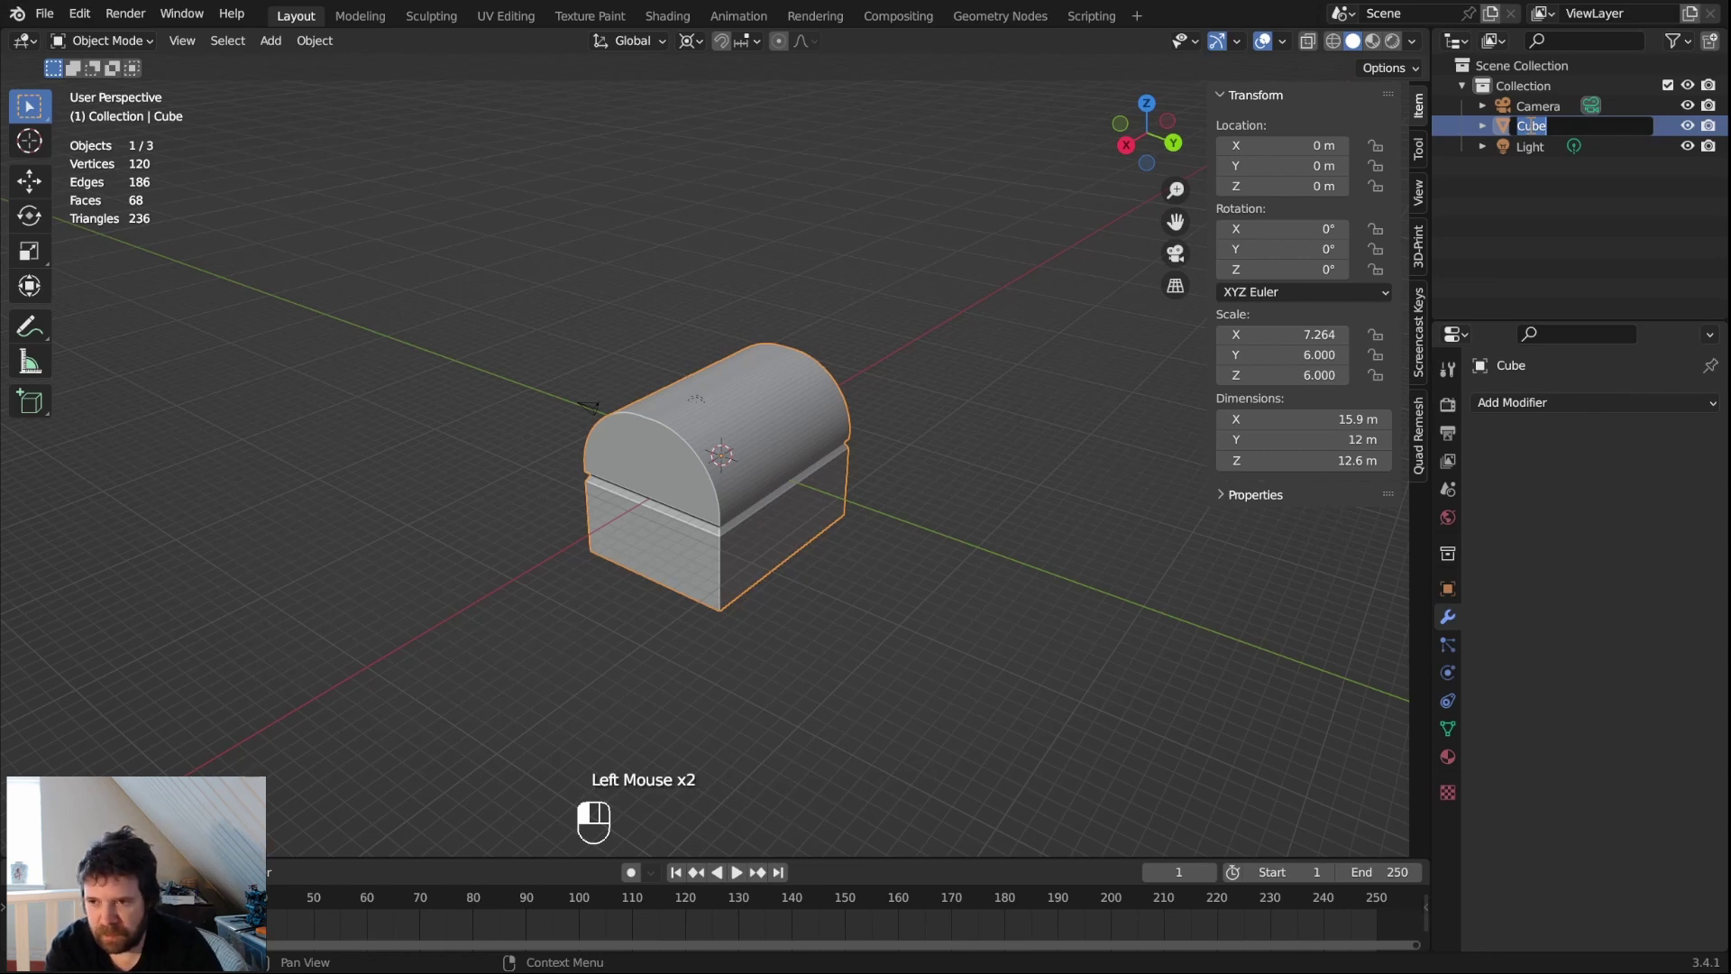
text(Chest)
key(Return)
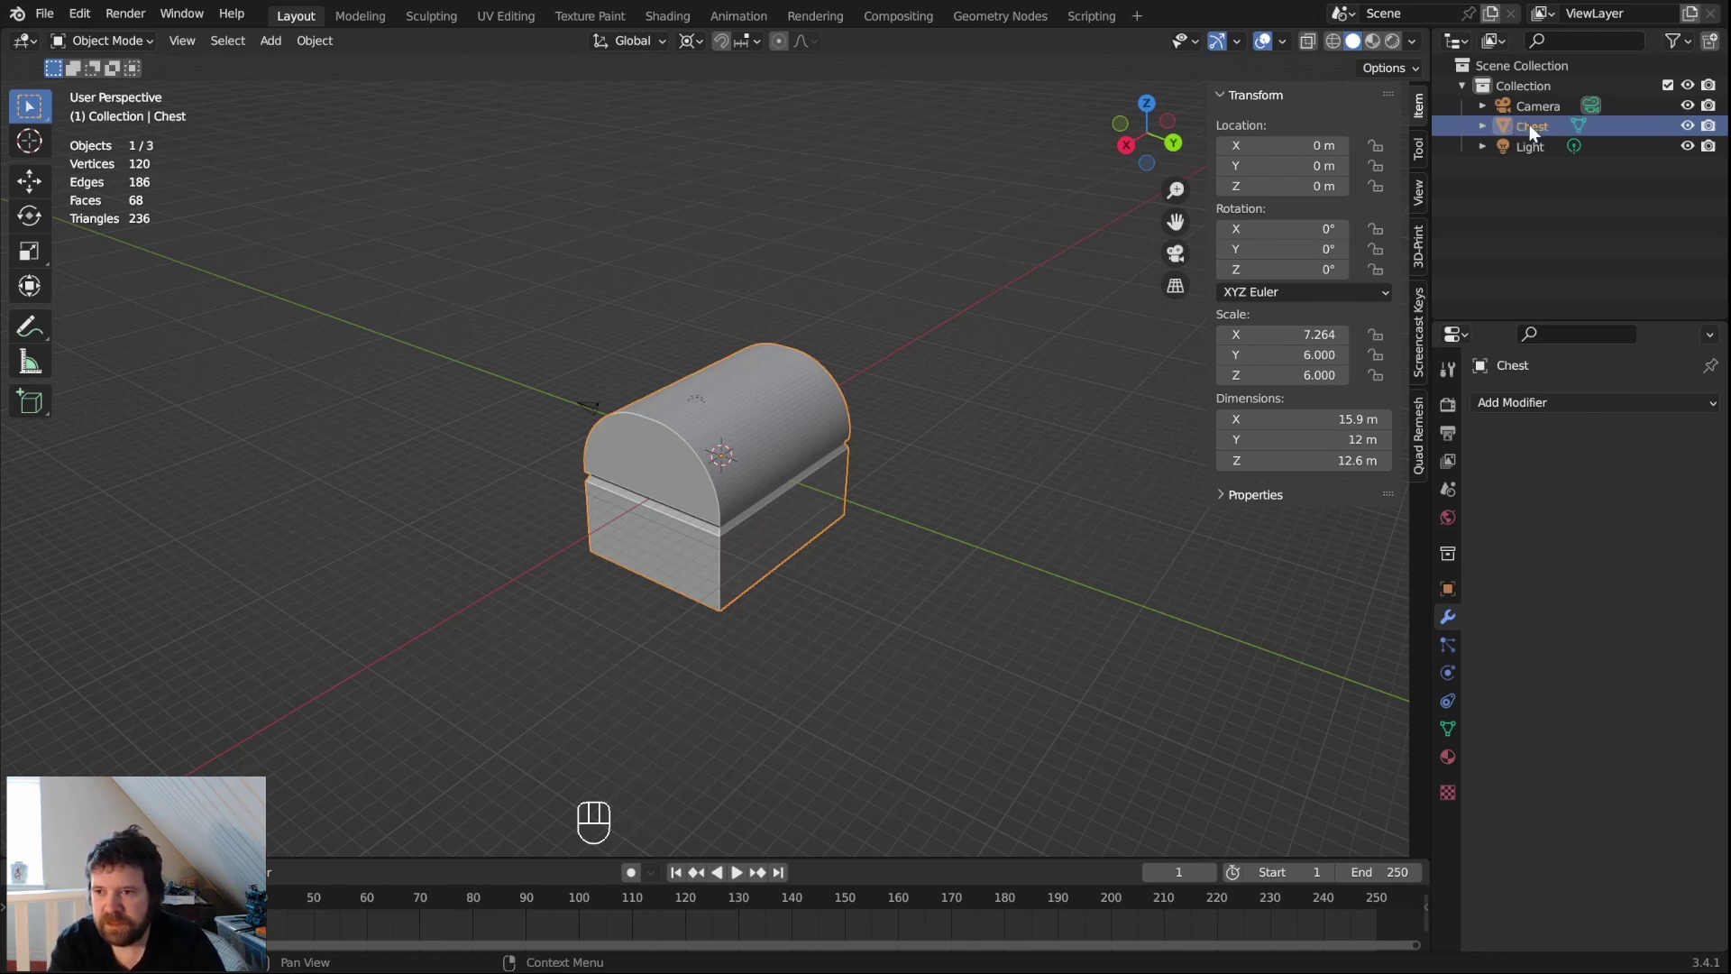
click(1530, 126)
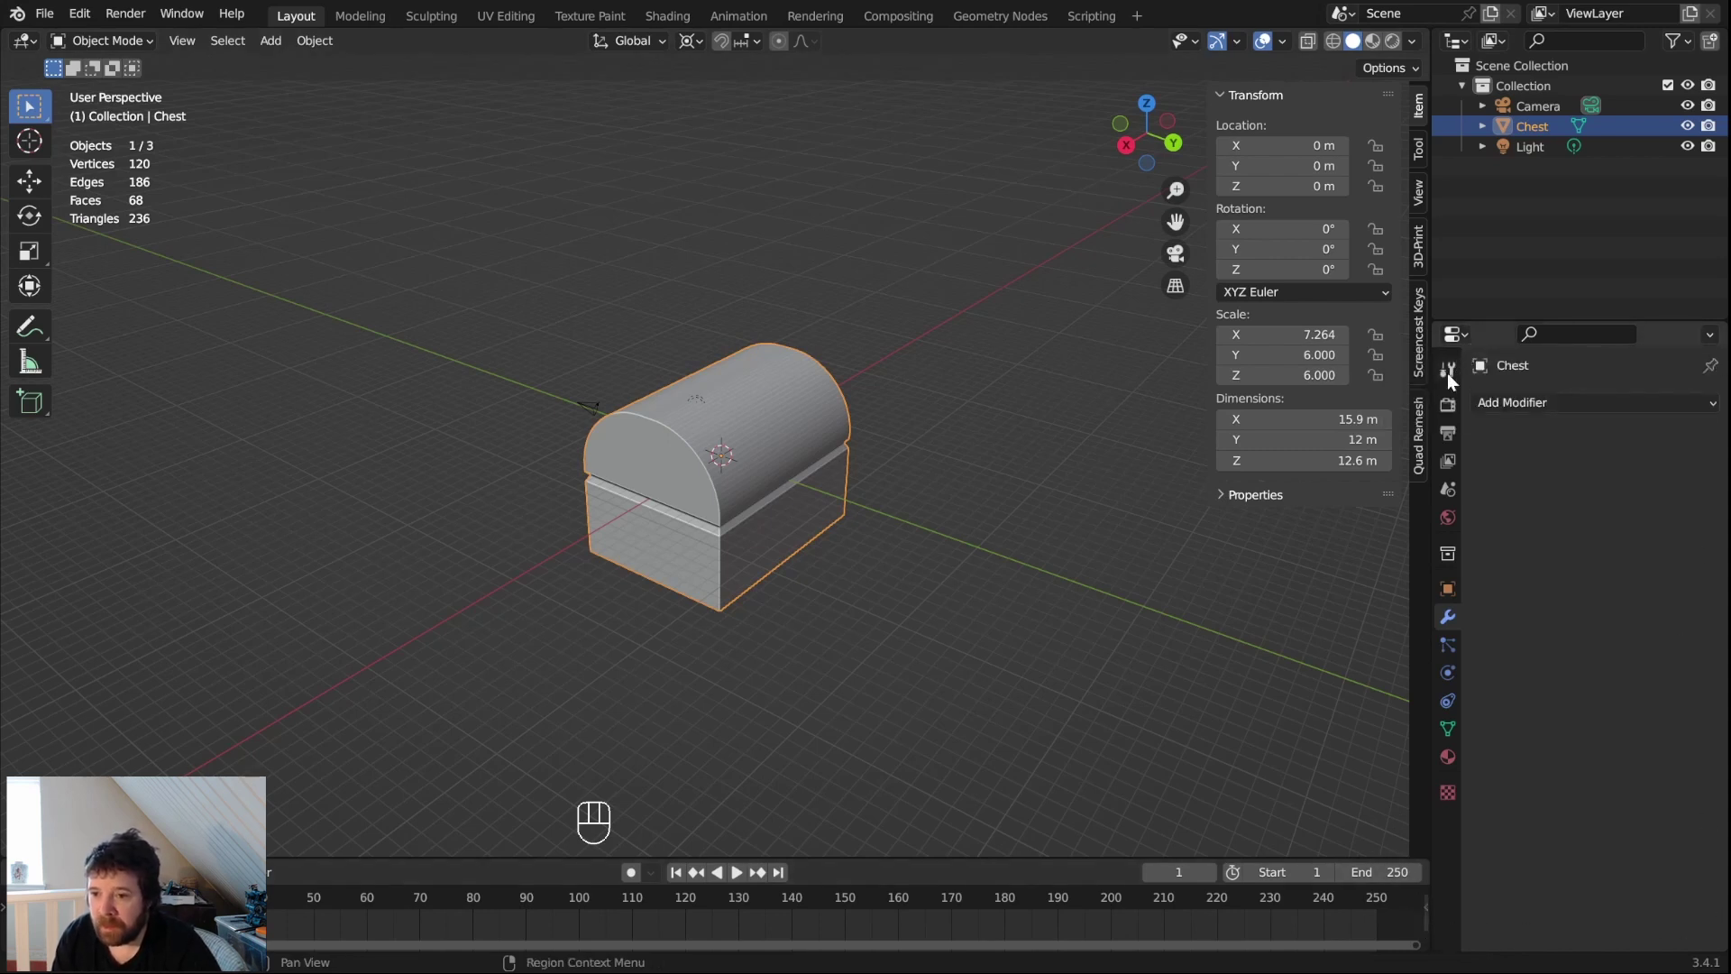
Step: Look through the render, output, view layer, scene, world, collection, object and modifier properties
click(1447, 408)
click(1447, 433)
click(1447, 460)
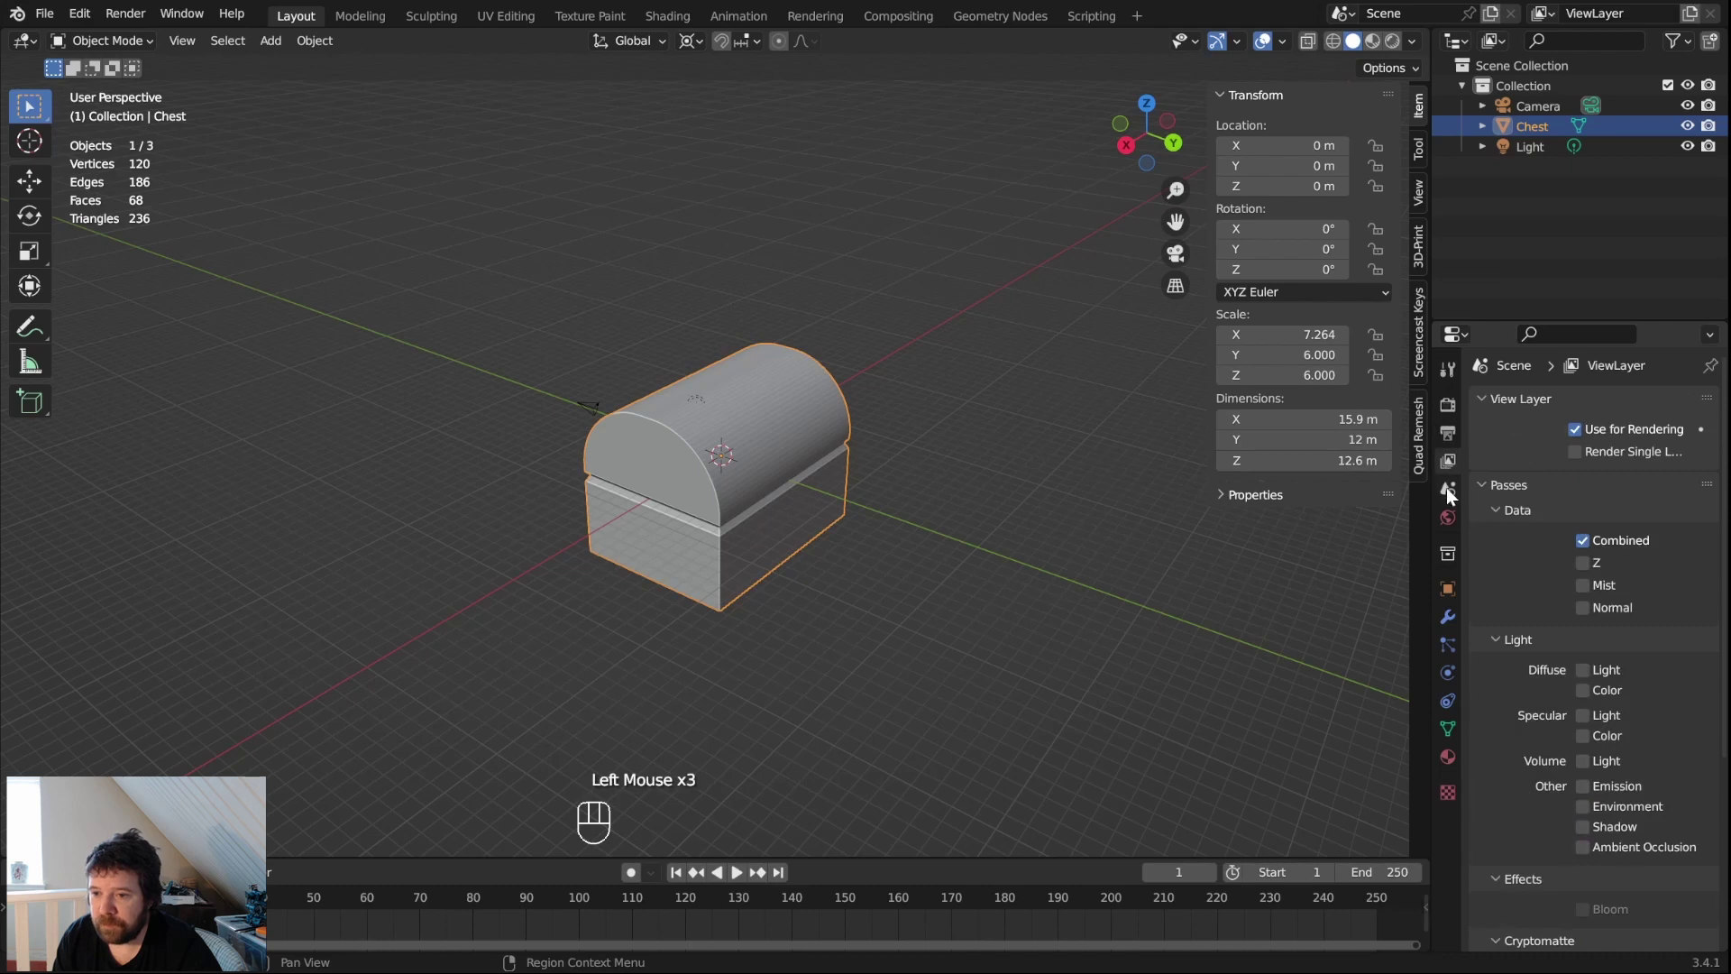
click(1446, 489)
click(1448, 517)
click(1448, 552)
click(1448, 588)
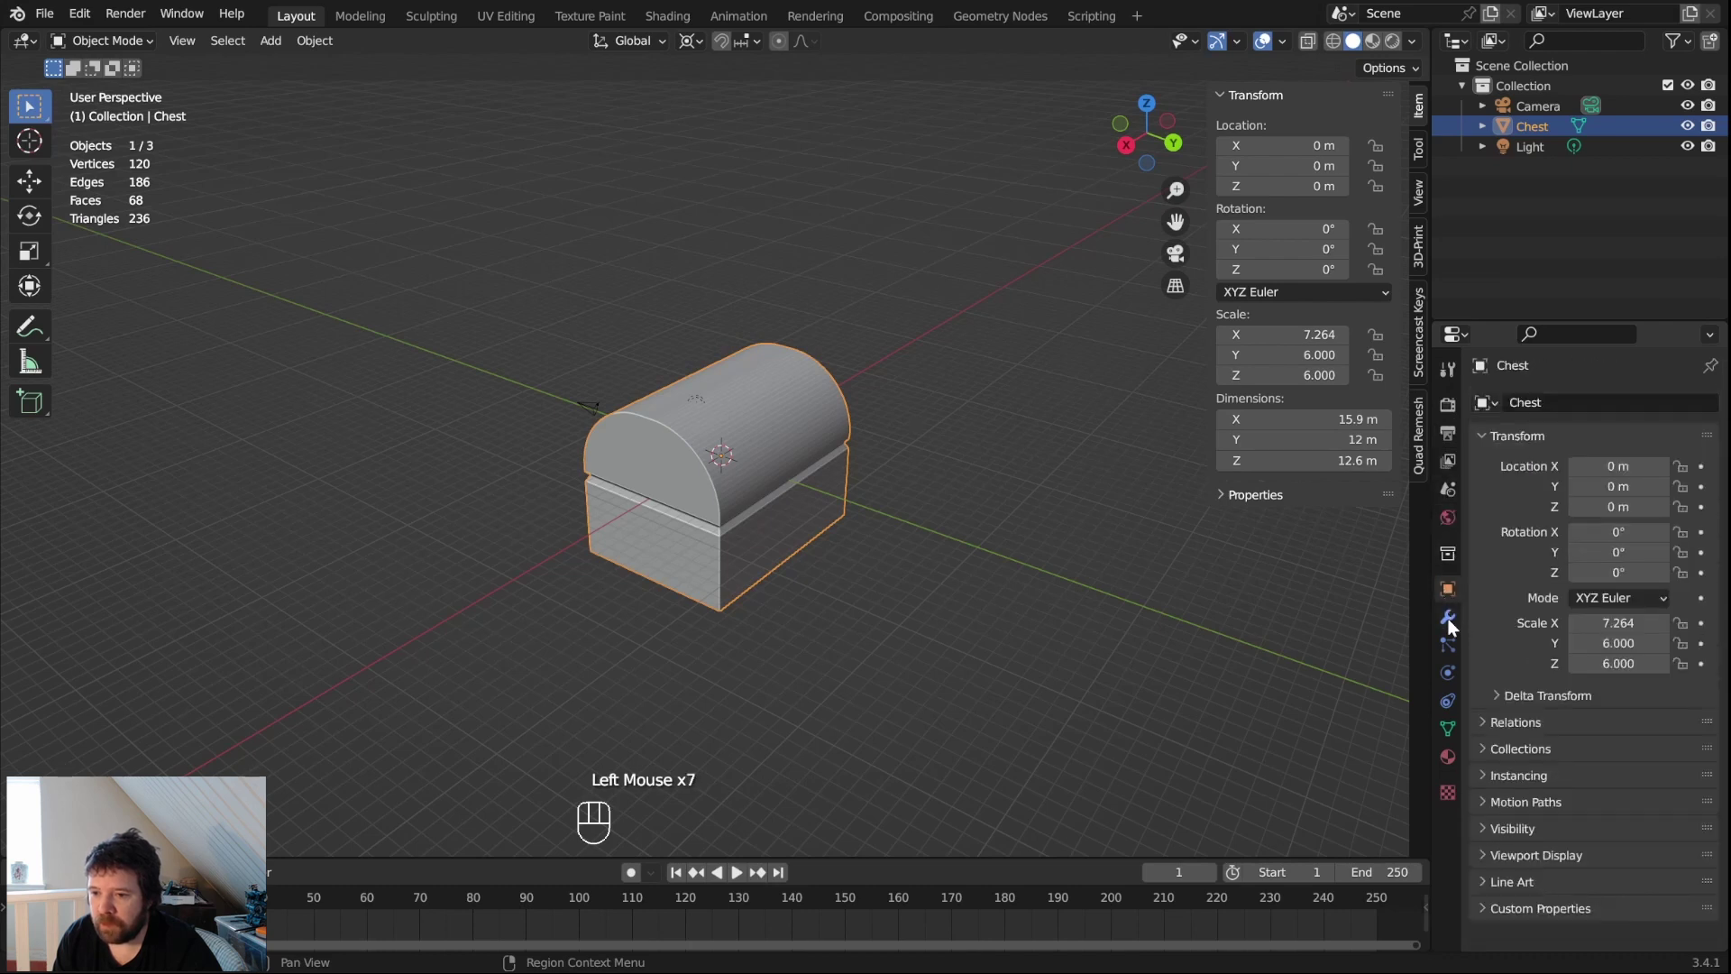
click(1447, 617)
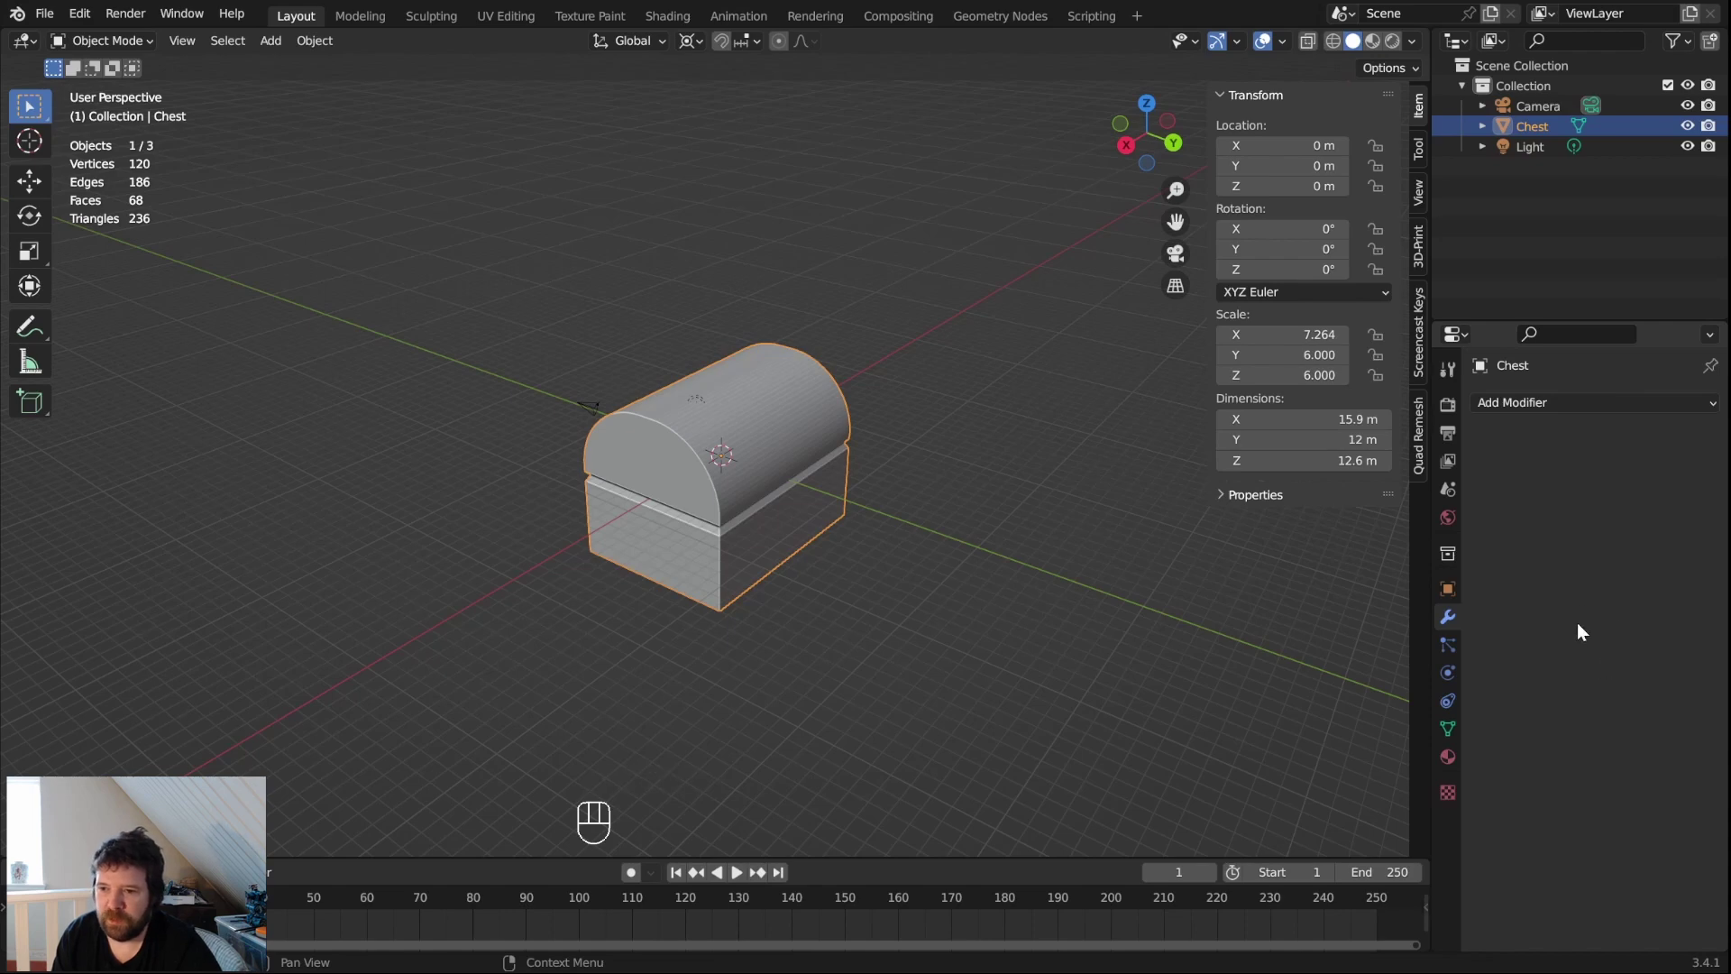
Step: Orbit and pan around the chest to inspect it from several angles
middle_drag(1082, 541, 970, 471)
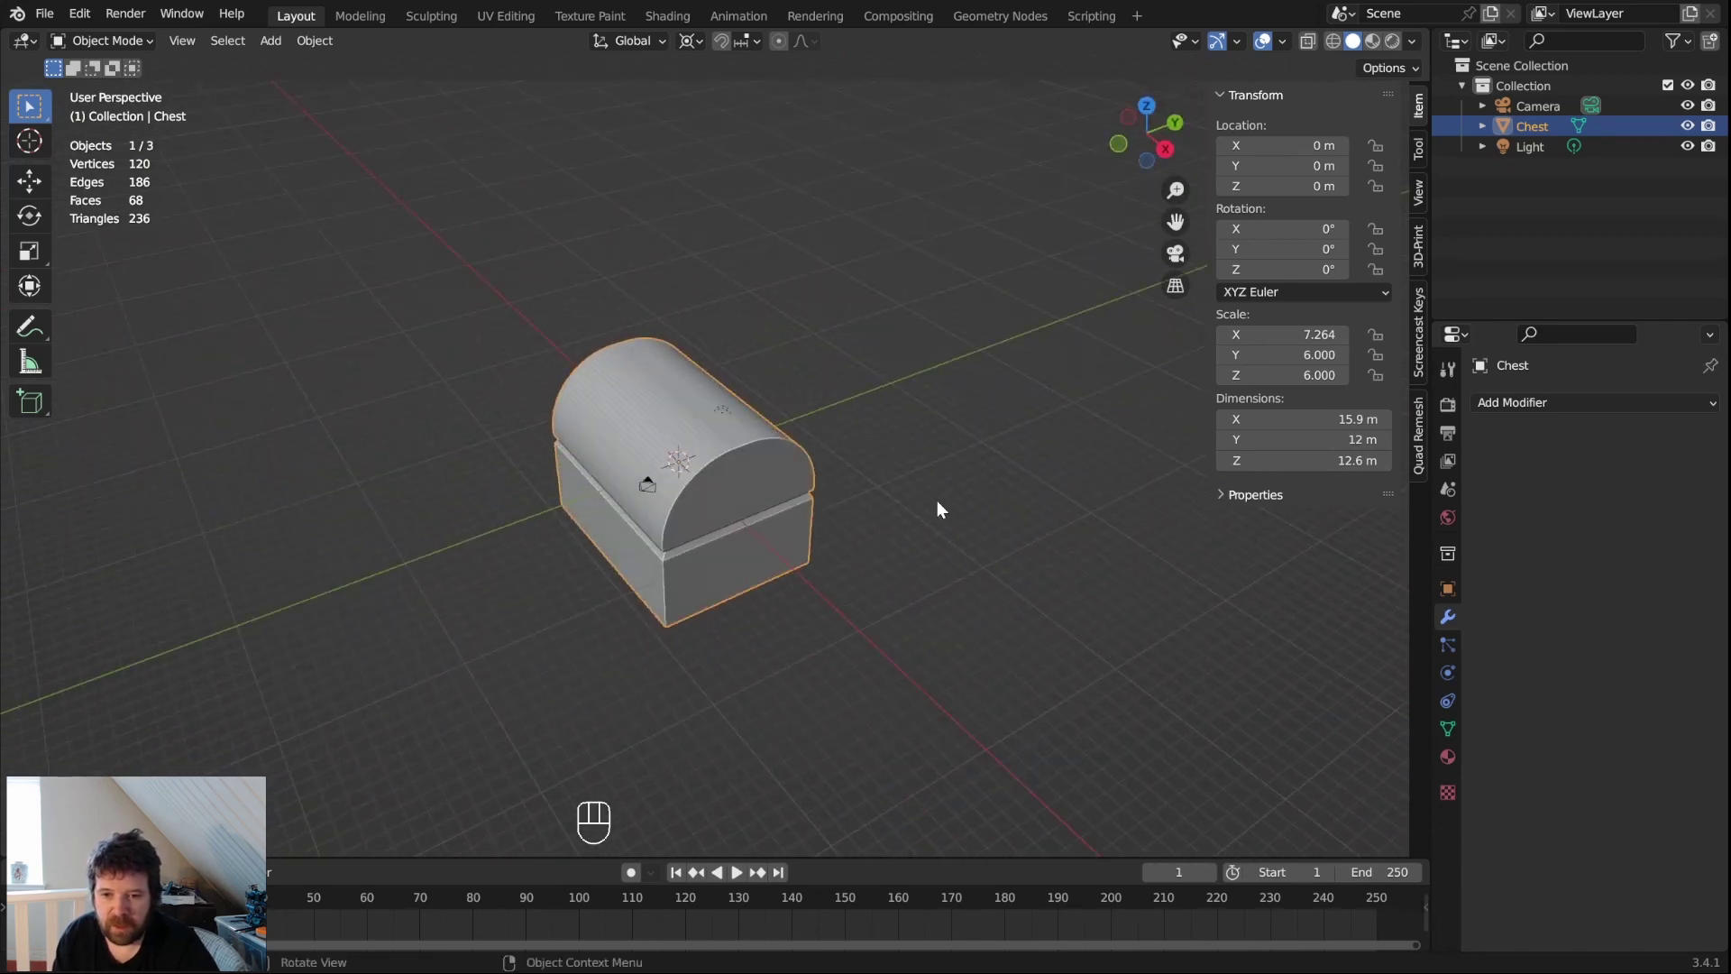
shift+middle_drag(1045, 487, 1063, 409)
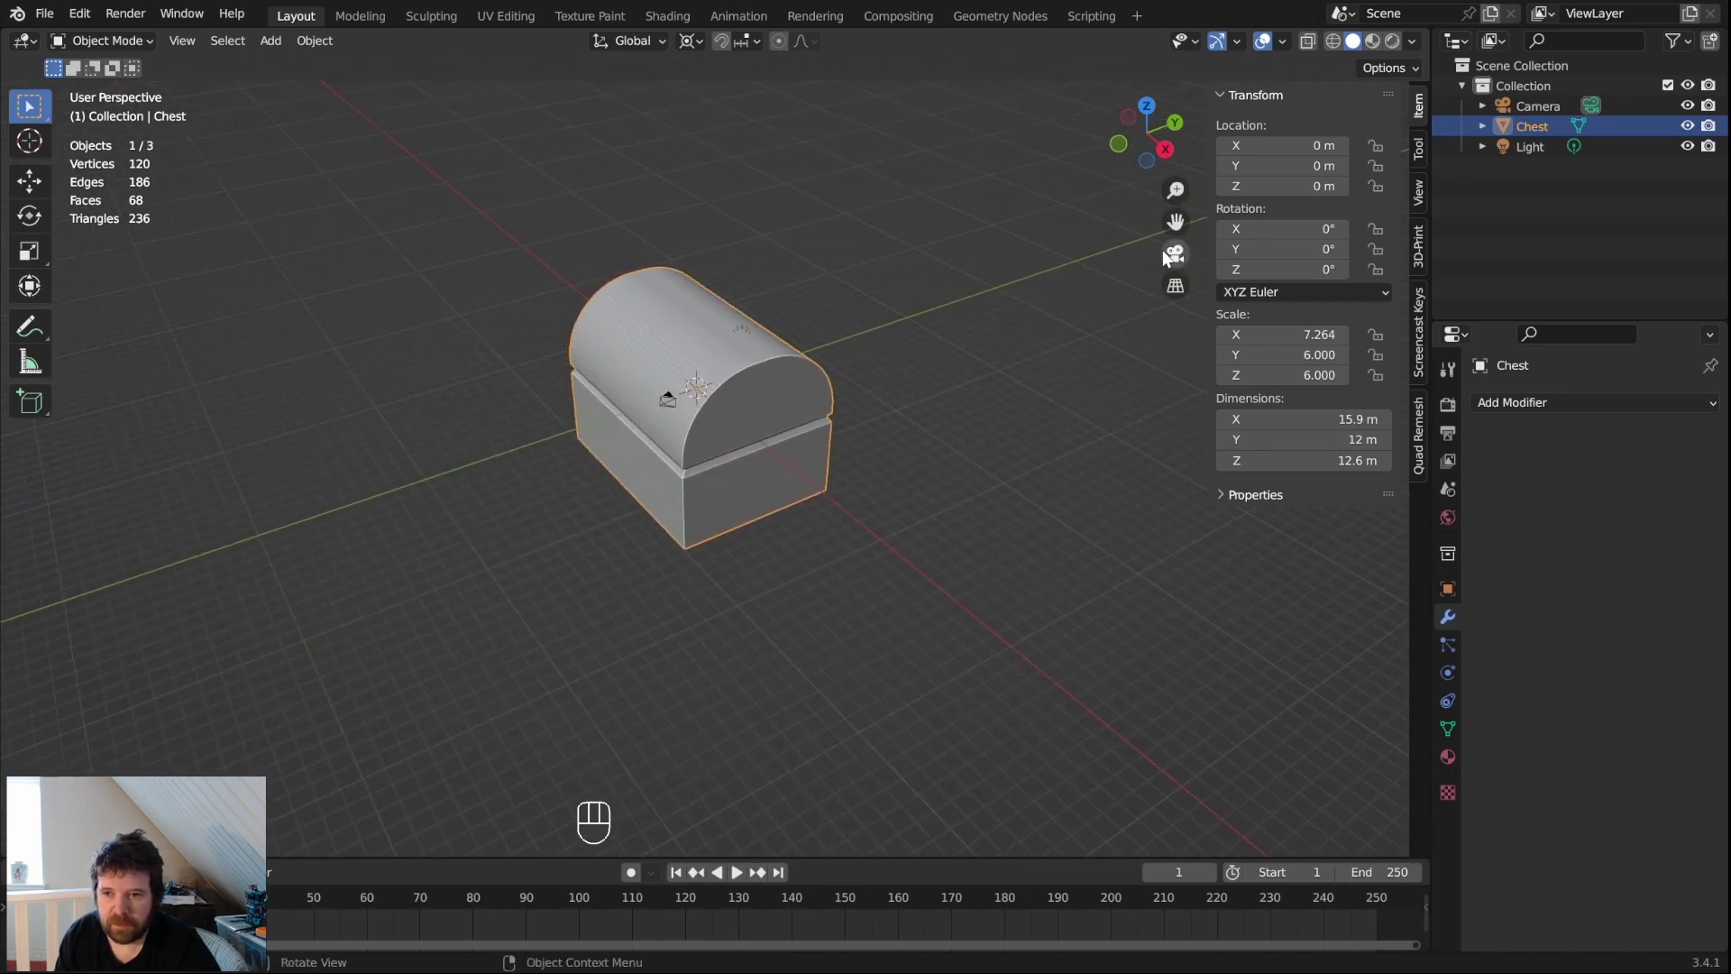
click(1149, 135)
mouse_move(1149, 138)
mouse_down()
mouse_move(1089, 137)
mouse_move(1172, 137)
mouse_move(1122, 133)
mouse_up()
drag(1176, 222, 1091, 249)
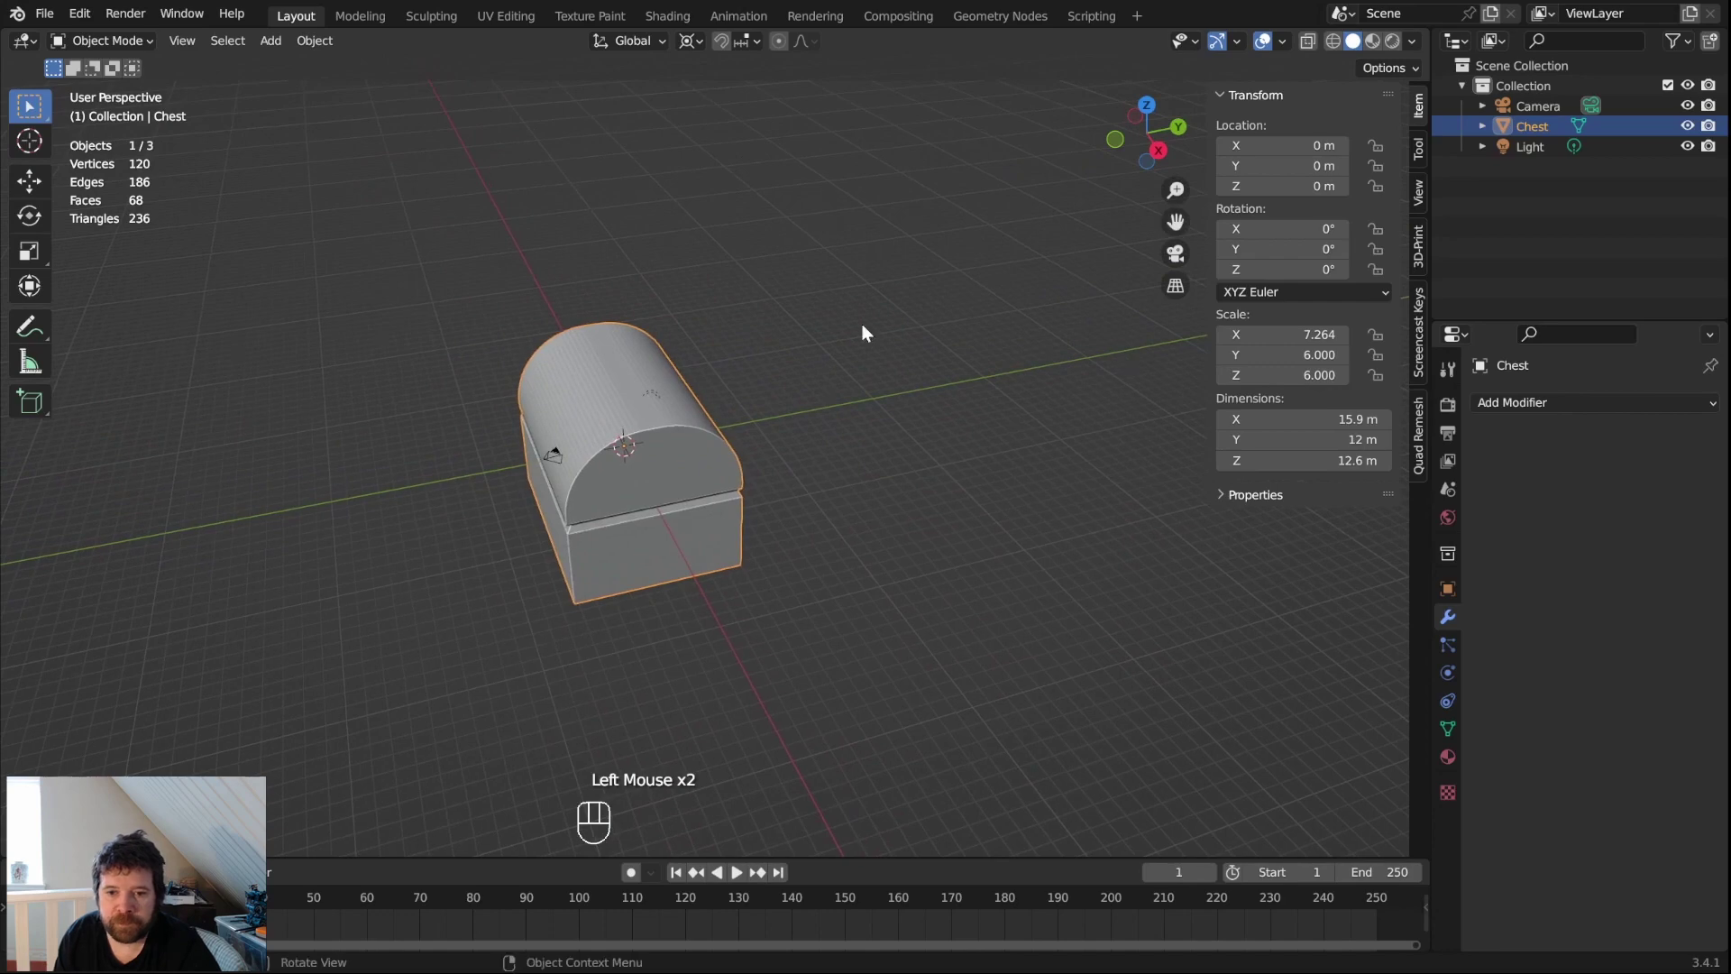
middle_drag(1024, 431, 942, 479)
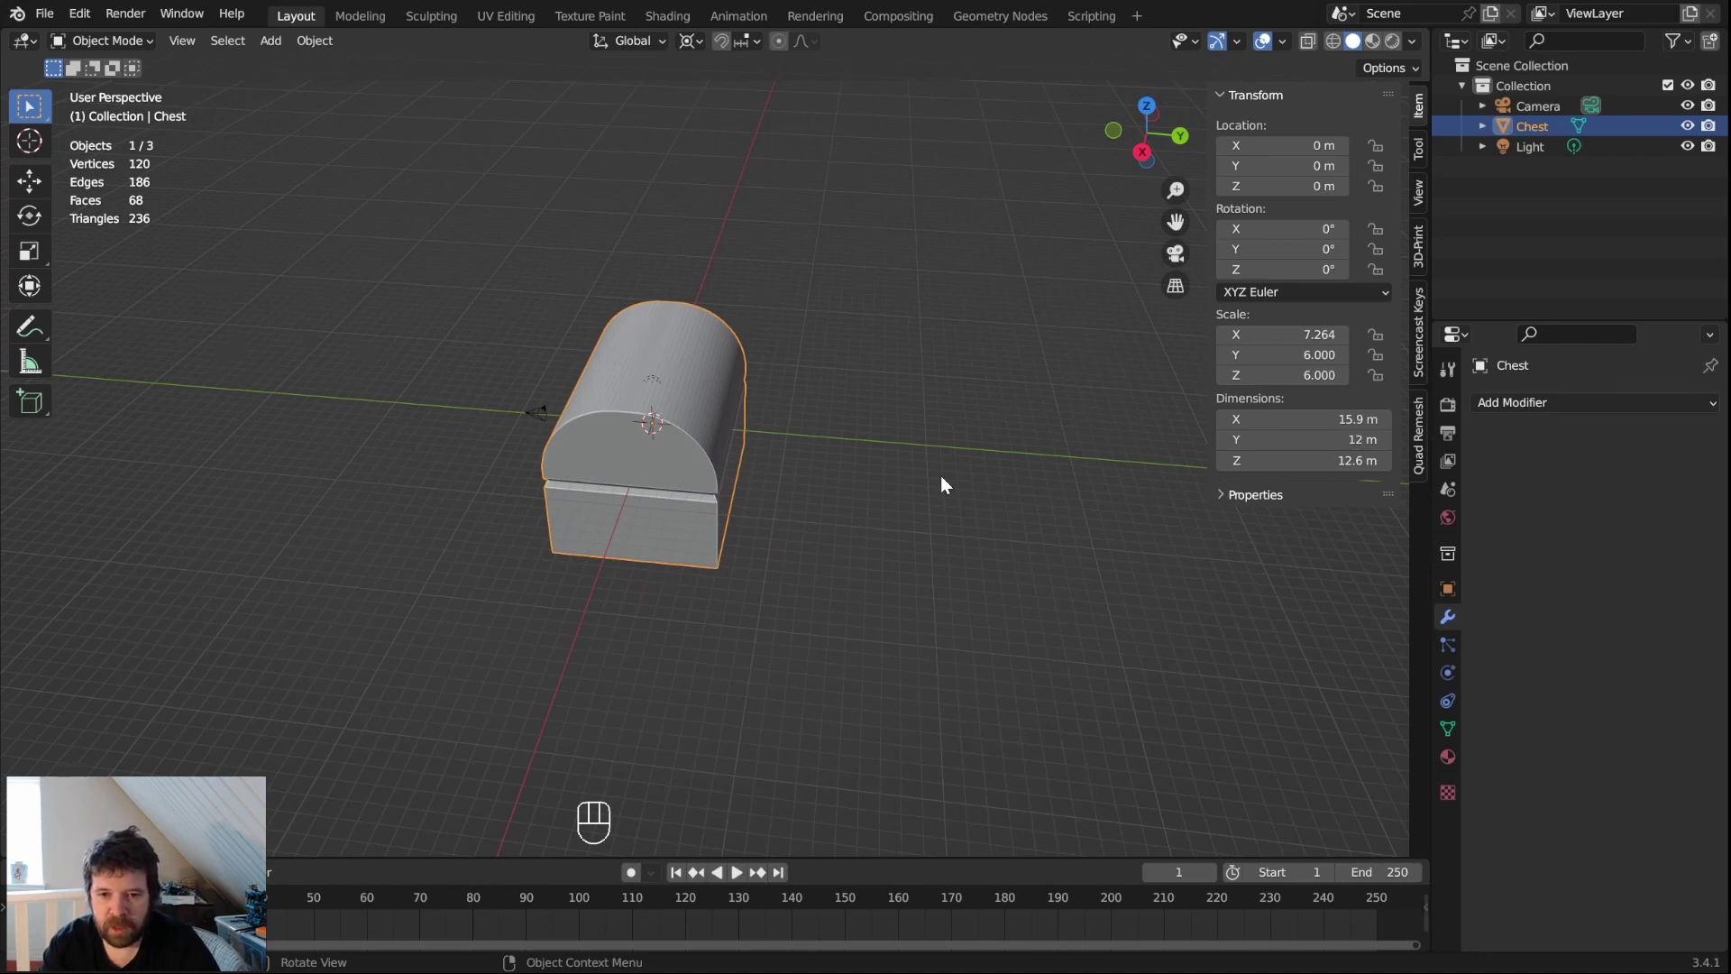
Step: Inspect the chest in the front, top and right orthographic views, finishing in an angled perspective view
key(KP_1)
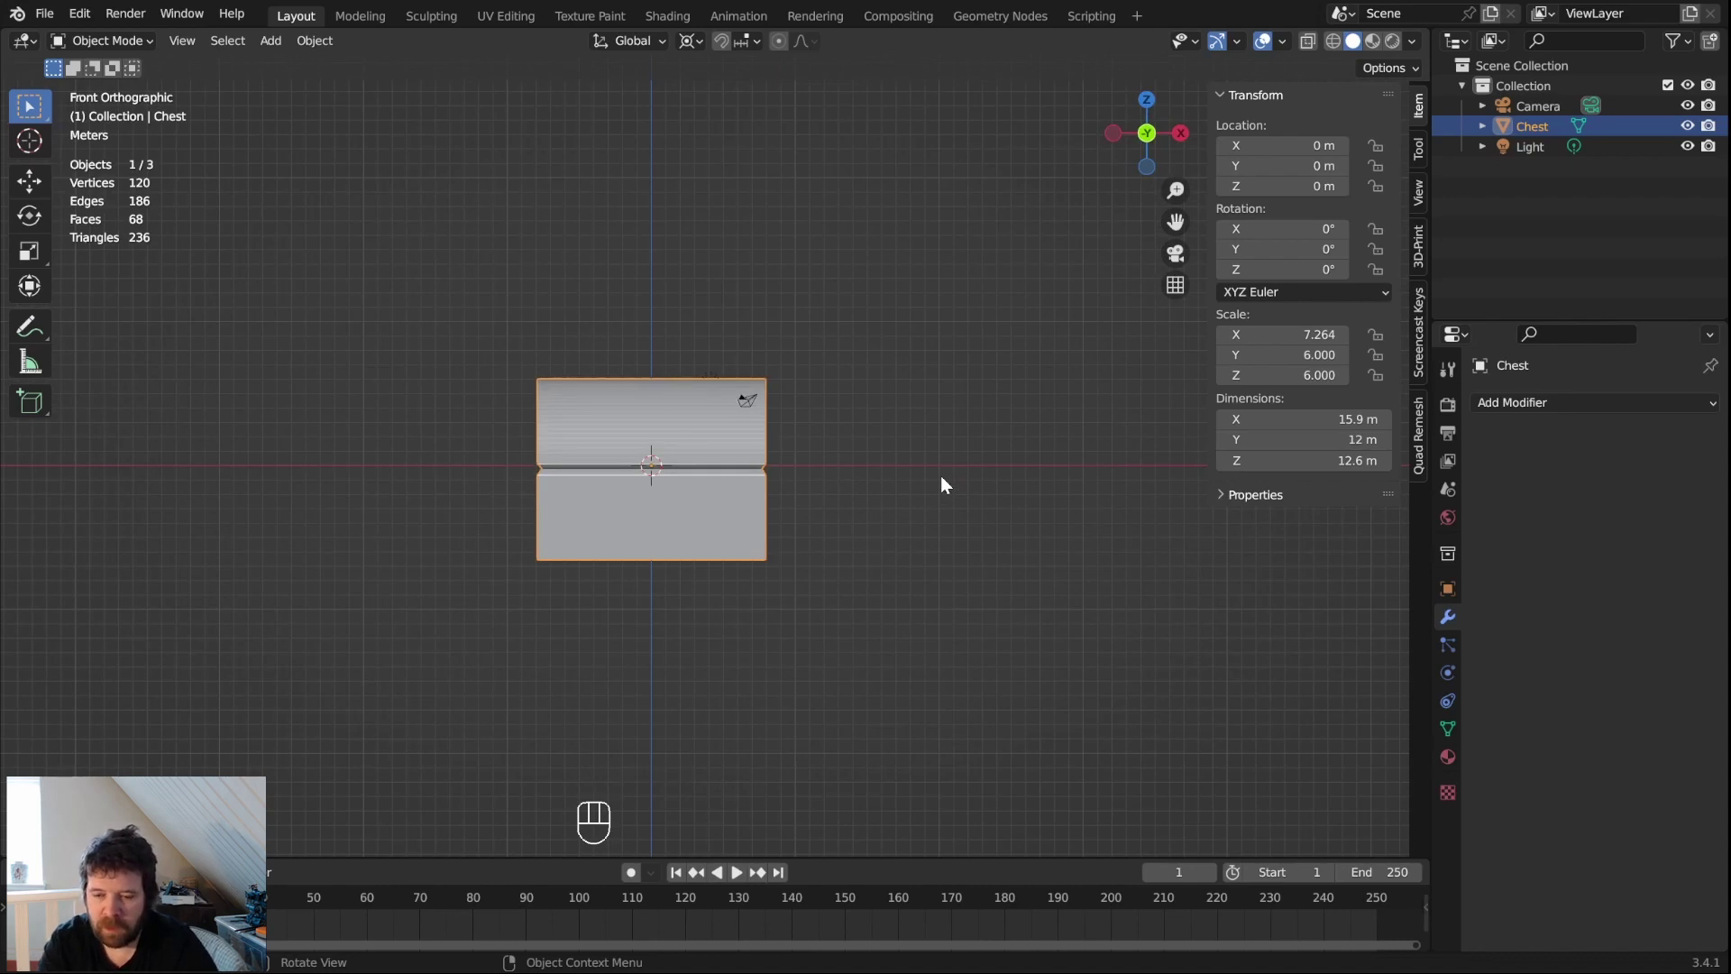
key(KP_7)
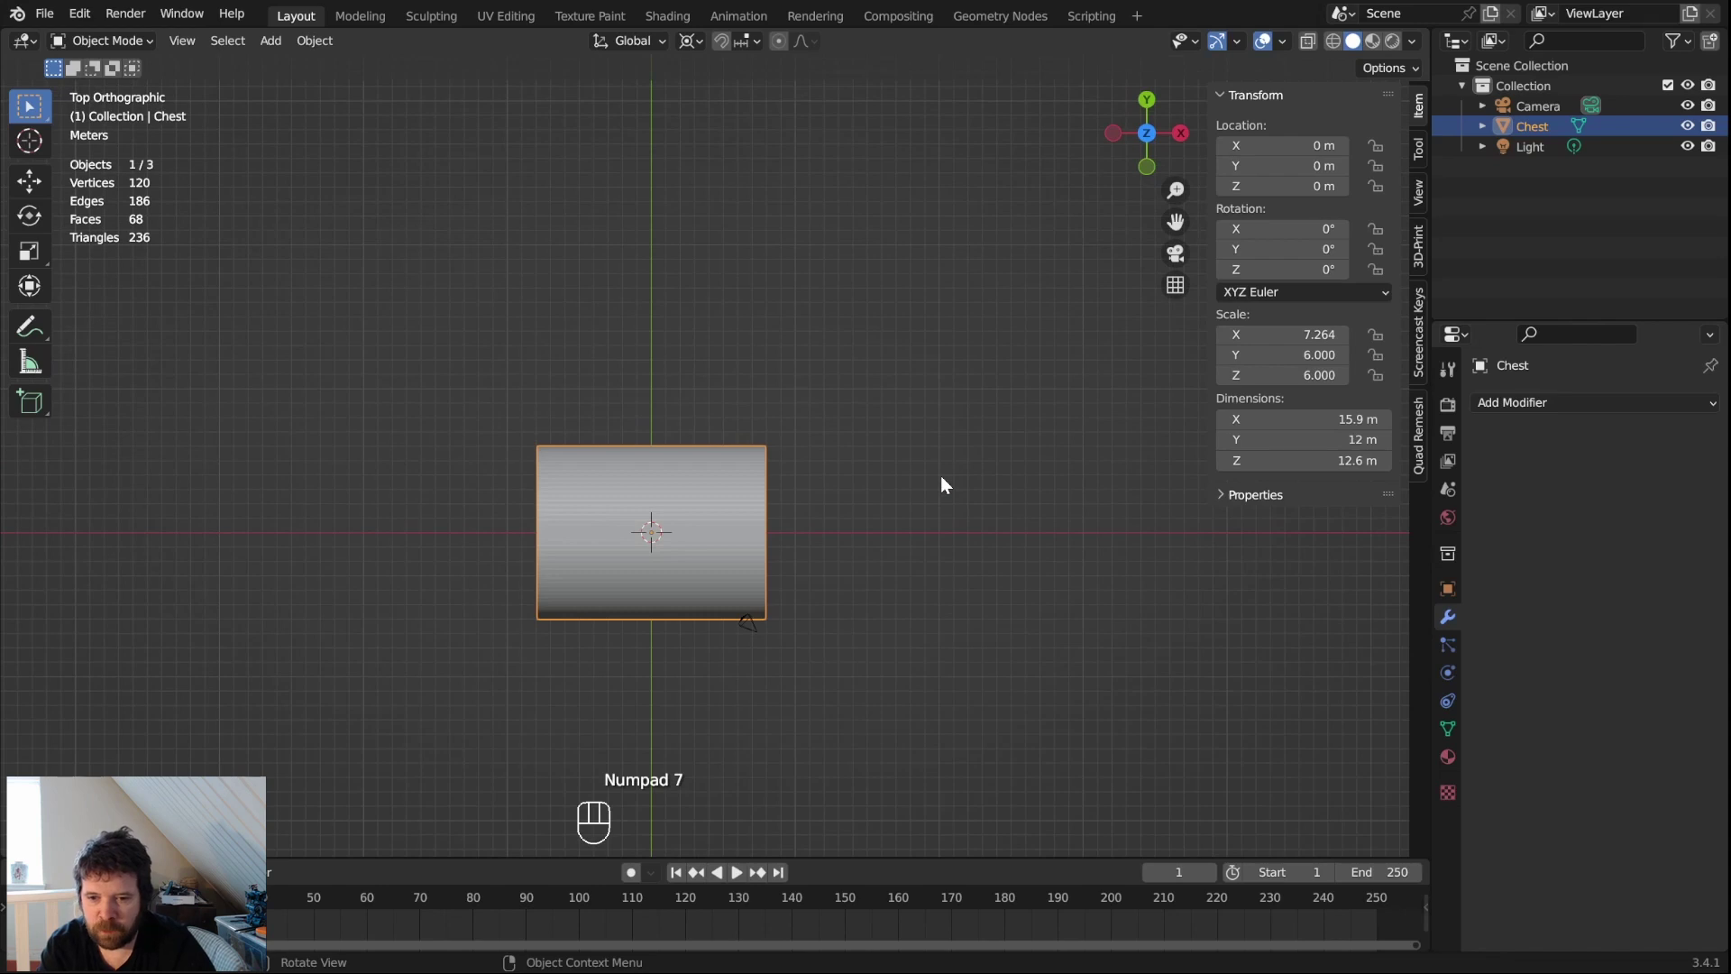
key(KP_3)
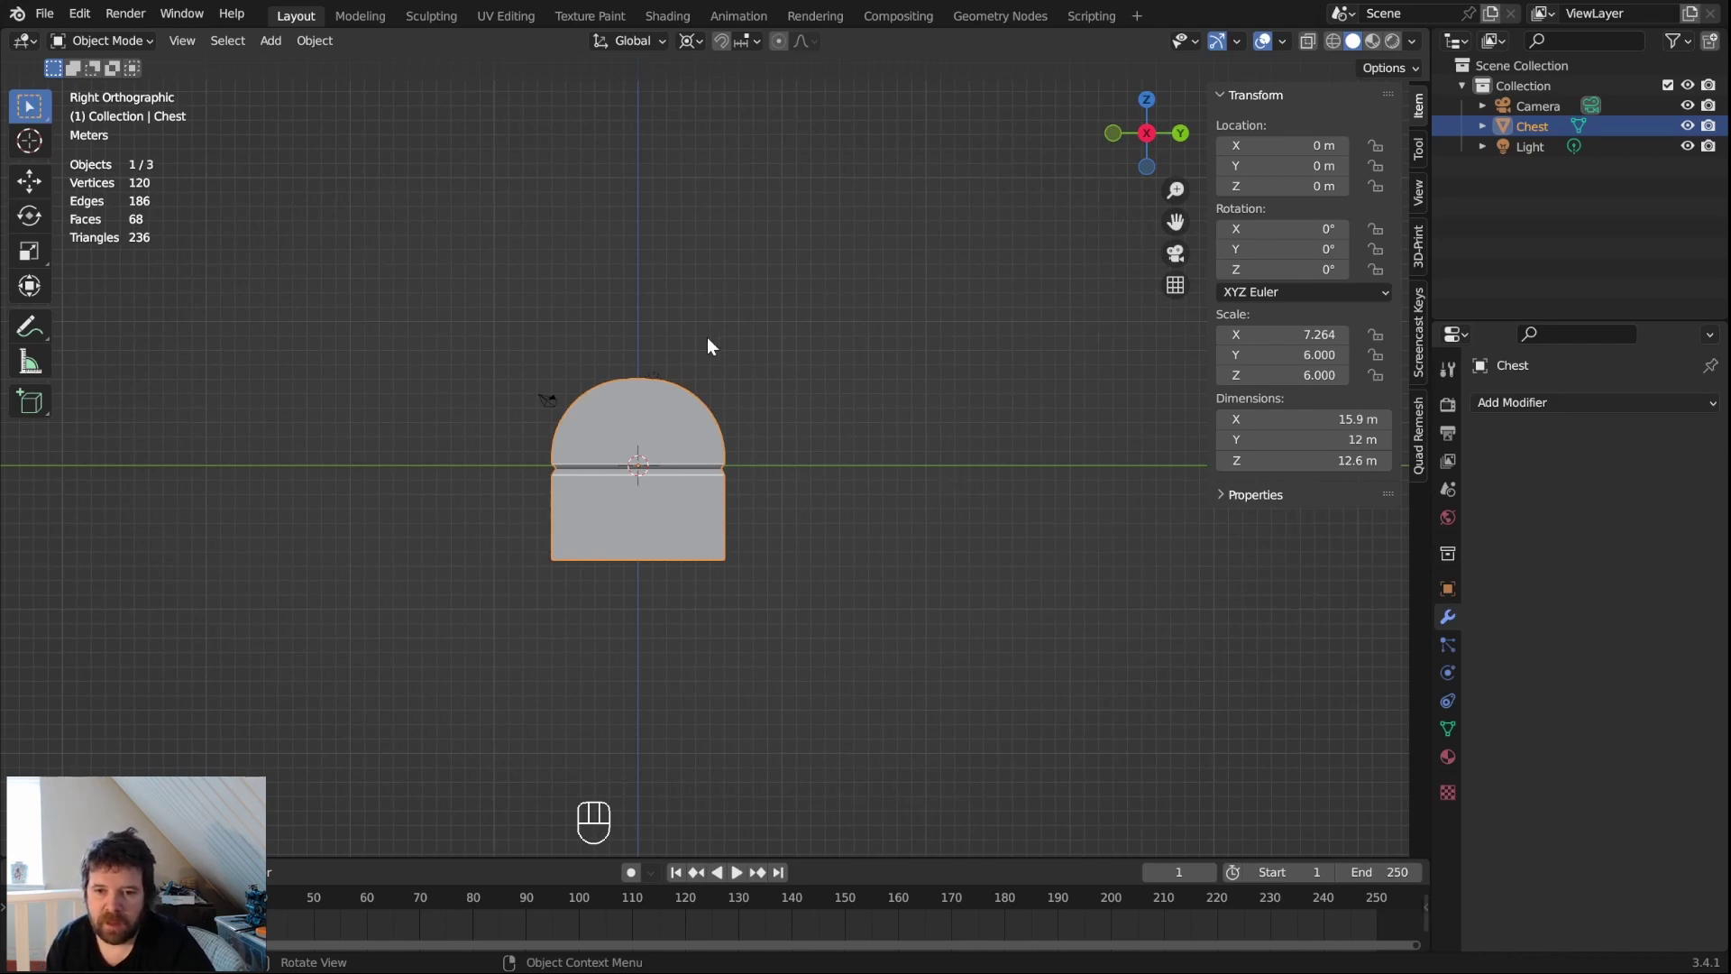
middle_drag(674, 317, 769, 397)
key(KP_1)
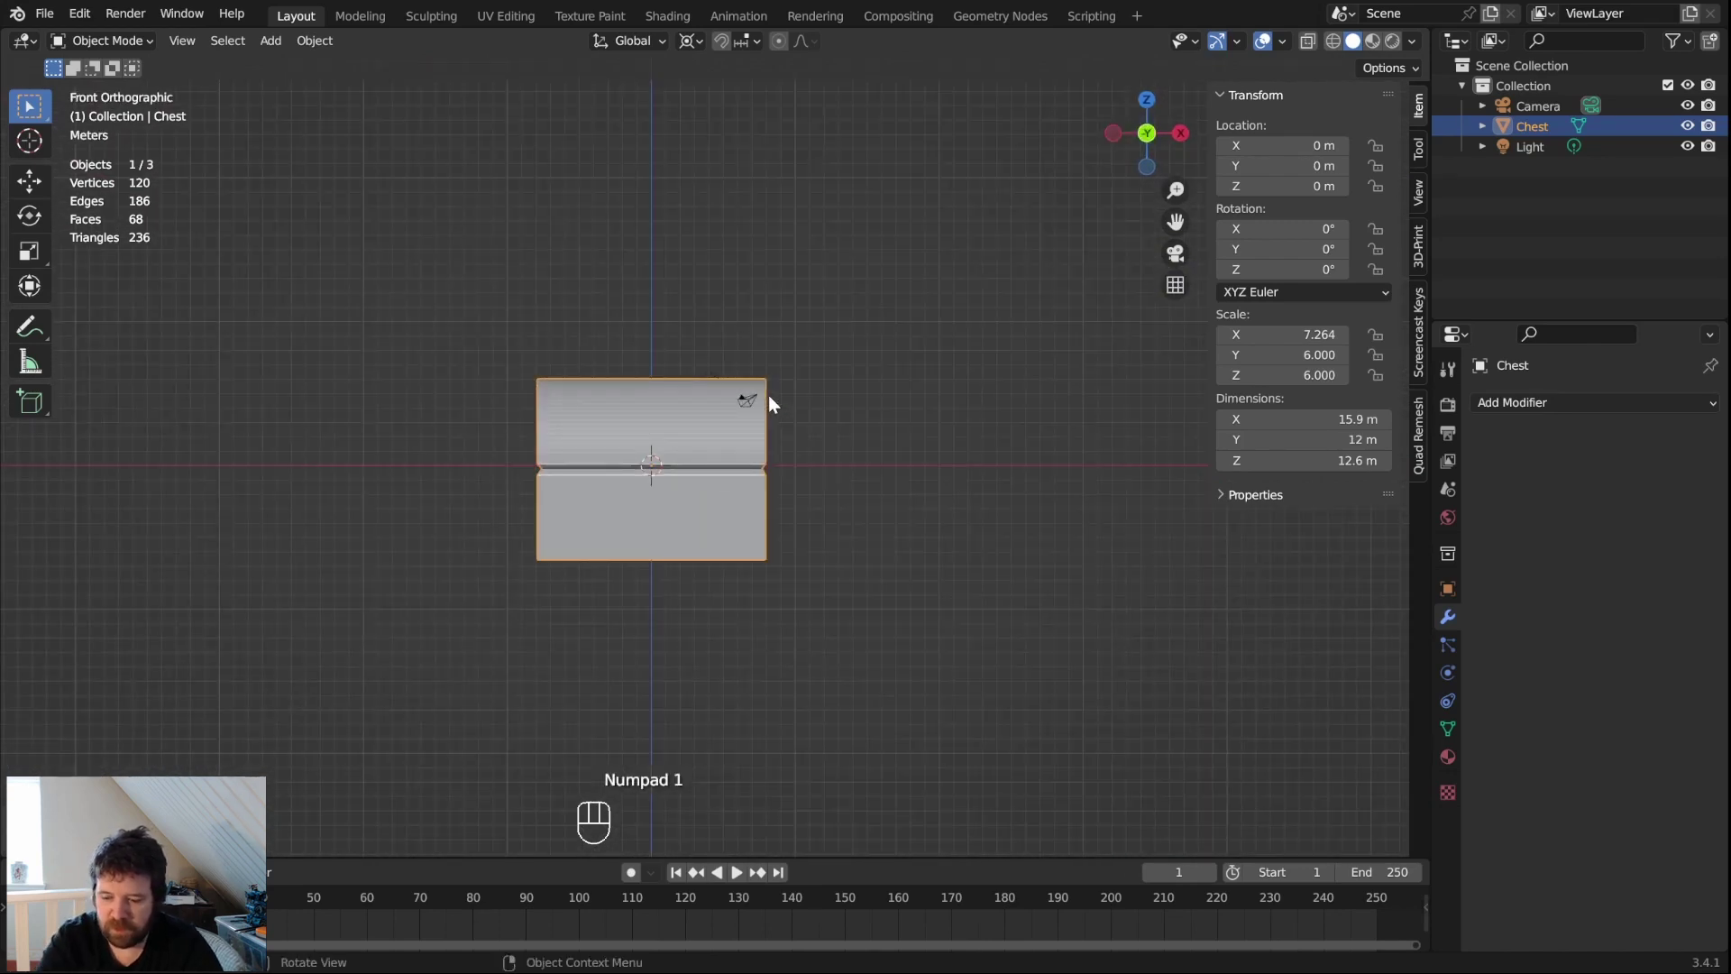
key(KP_7)
key(KP_3)
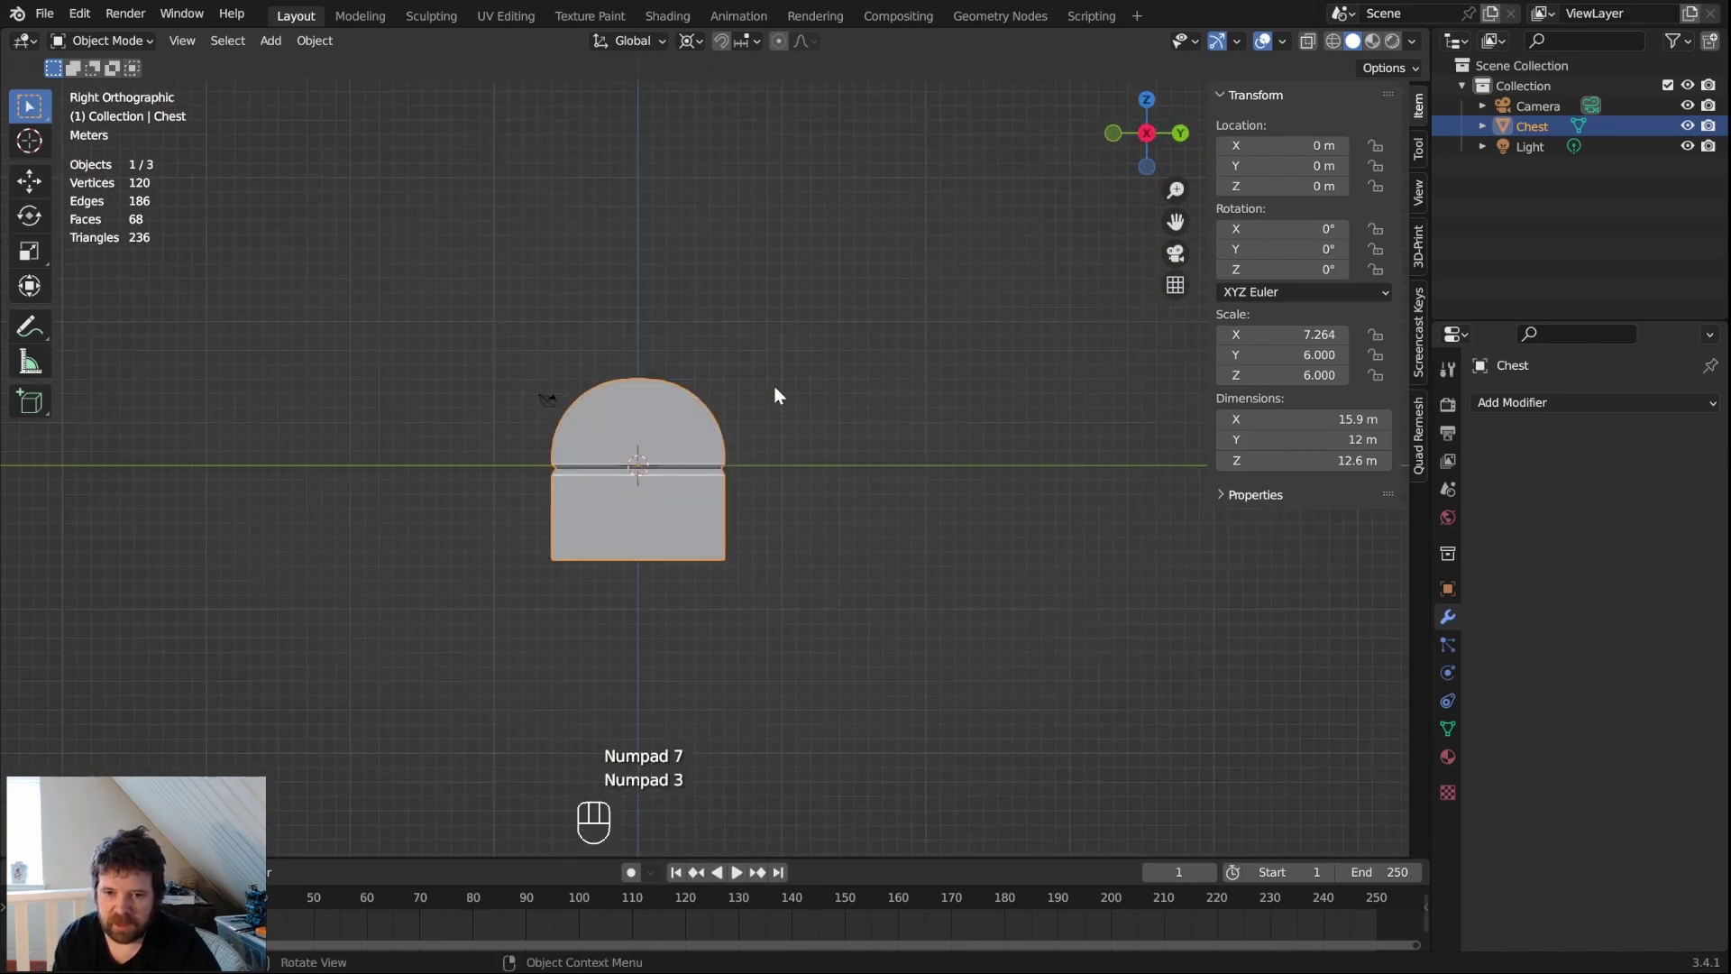
mouse_move(771, 387)
shift+middle_down()
mouse_move(745, 343)
mouse_move(765, 407)
shift+middle_up()
scroll(748, 351, up, 1)
scroll(703, 342, up, 1)
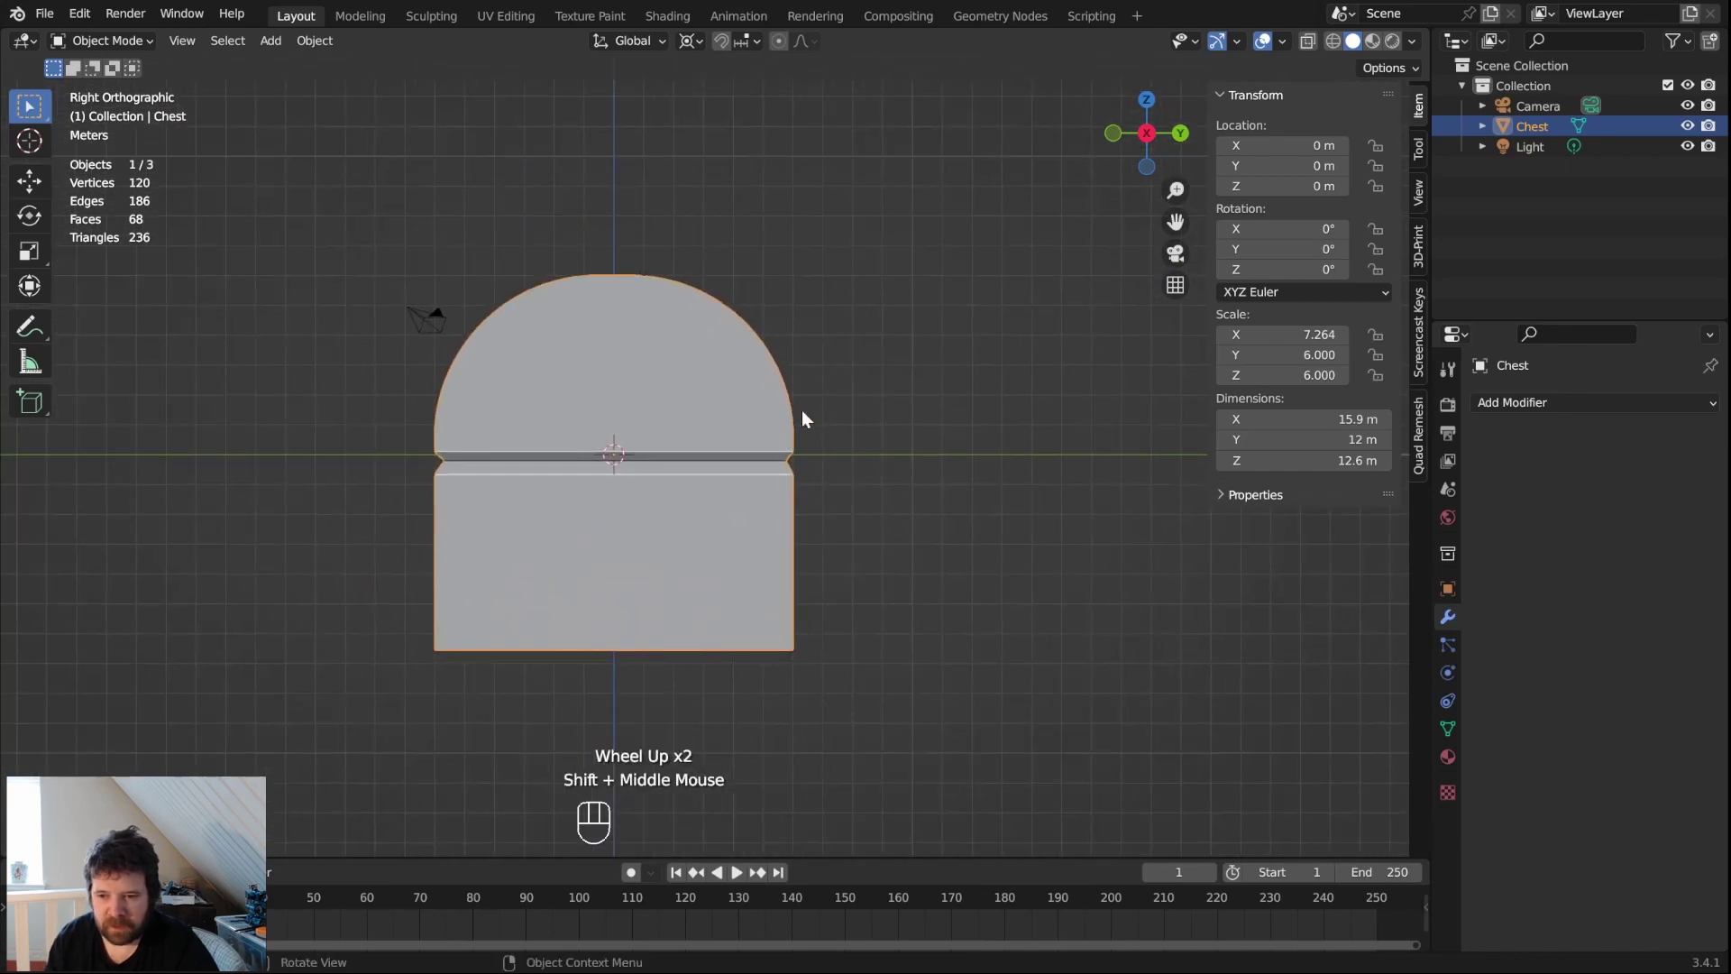
middle_drag(641, 427, 821, 531)
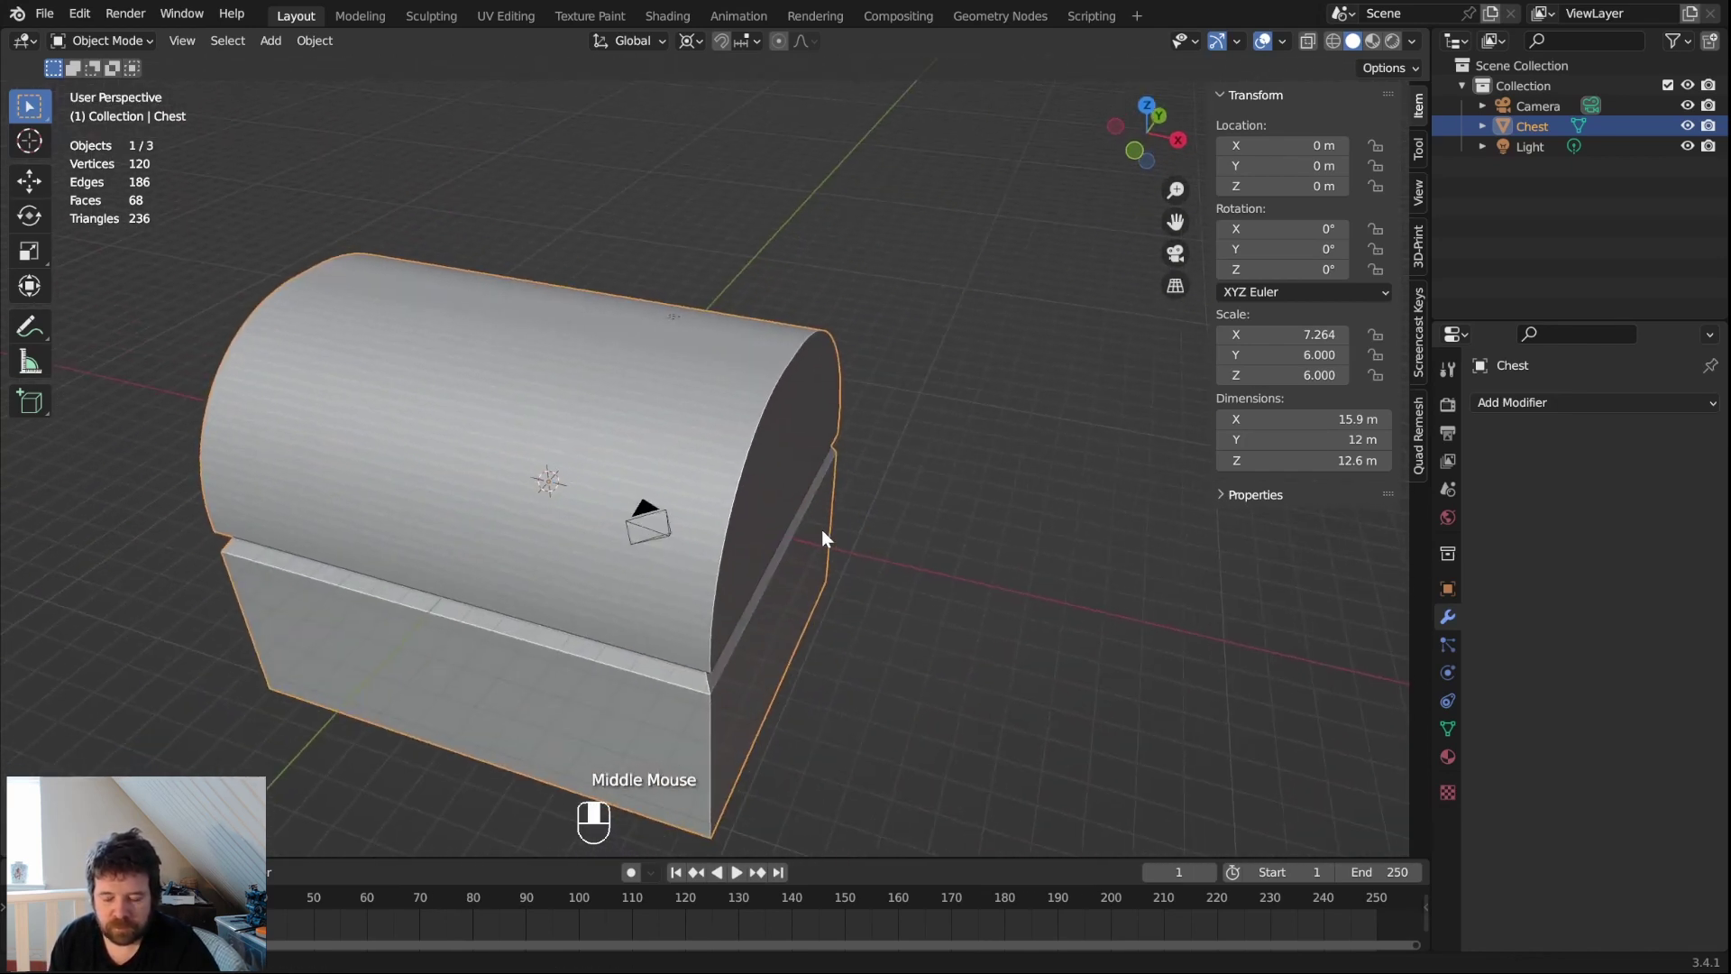
Step: Inspect the chest from the opposite back, bottom and left orthographic views, then return to an angled view
key(ctrl)
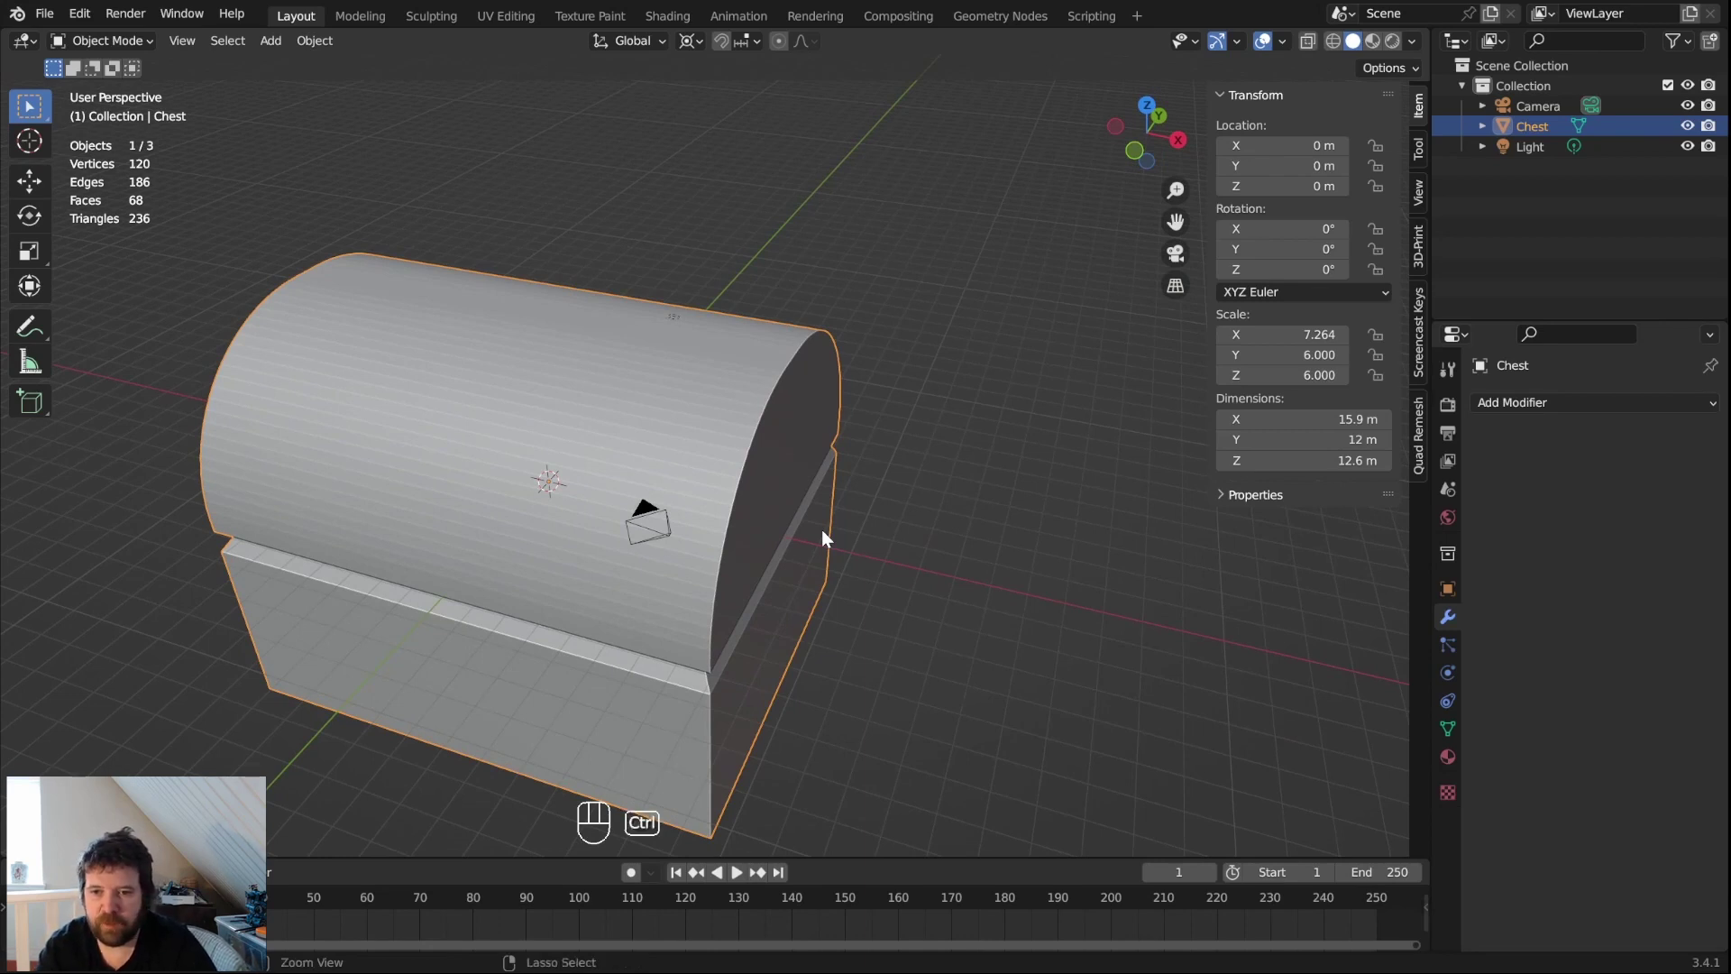
key(ctrl+KP_1)
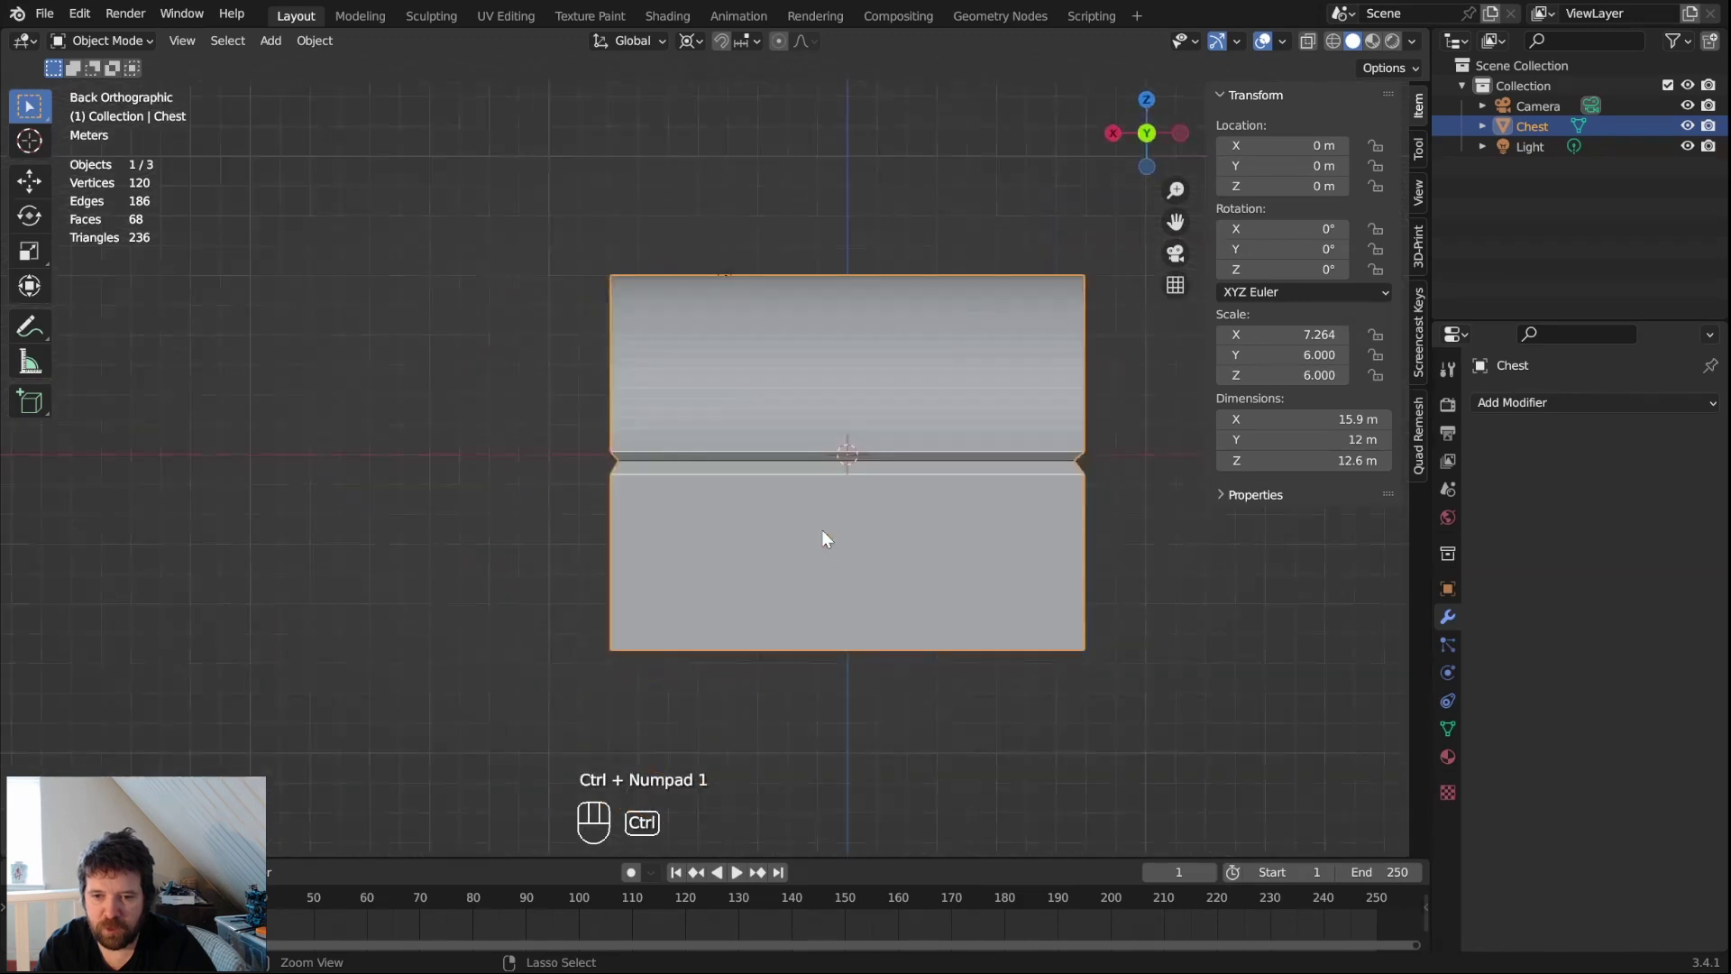
key(ctrl+KP_7)
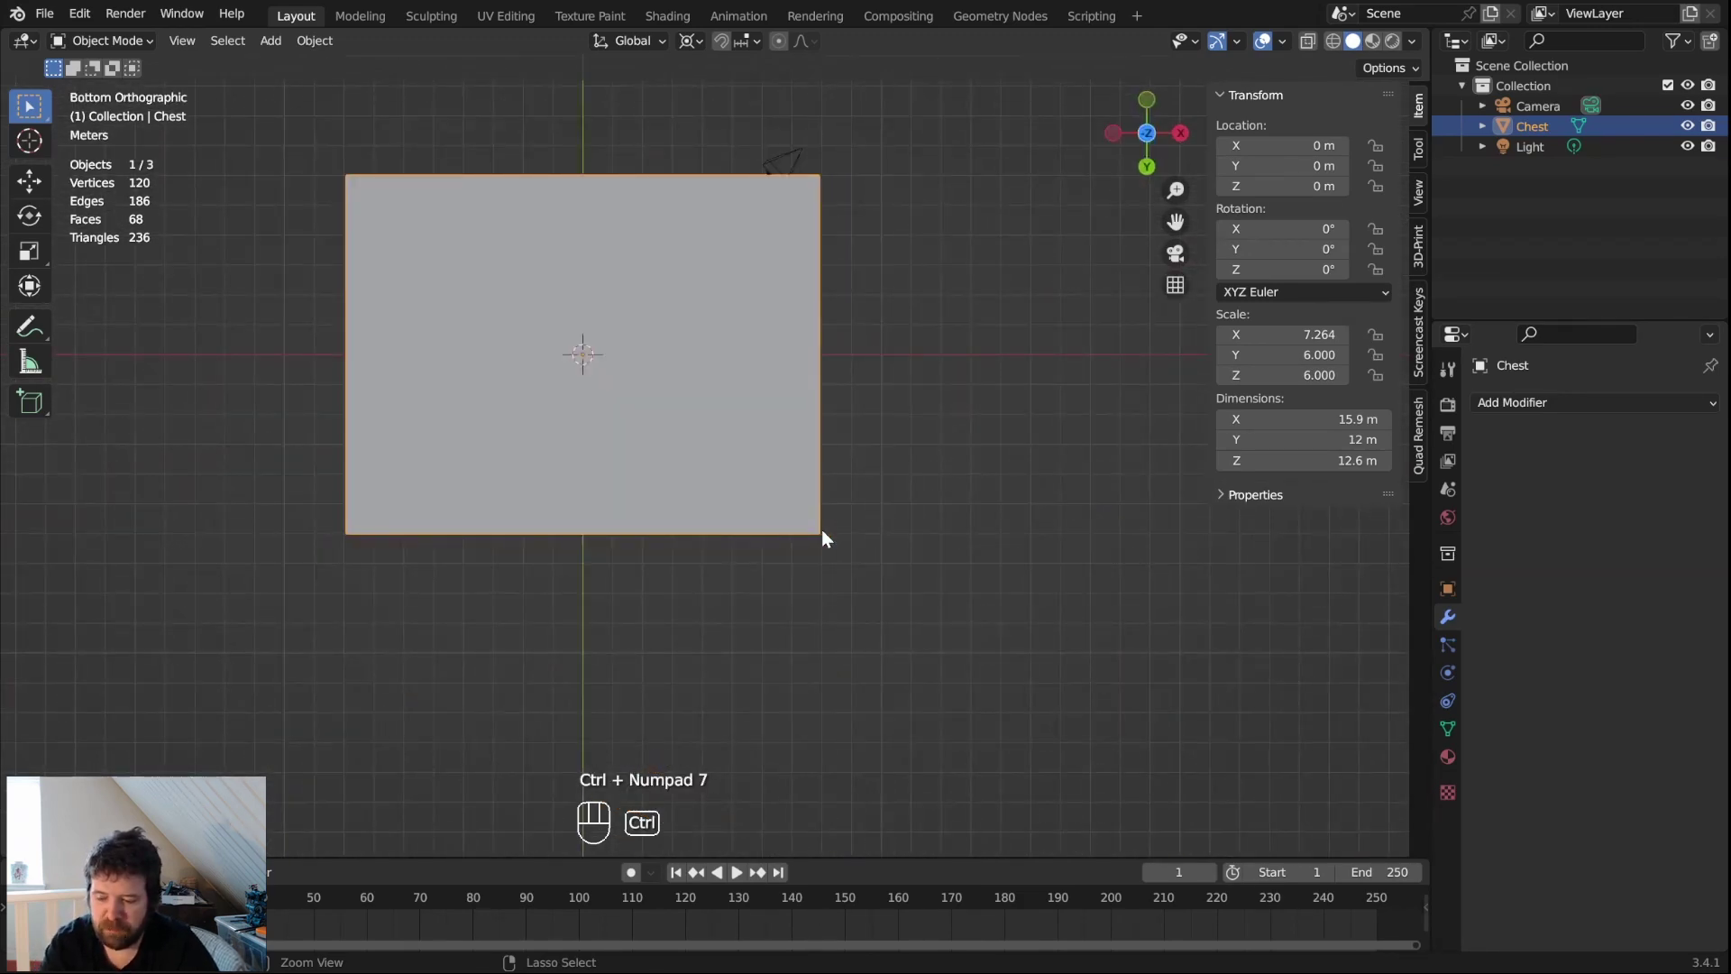
key(ctrl+KP_3)
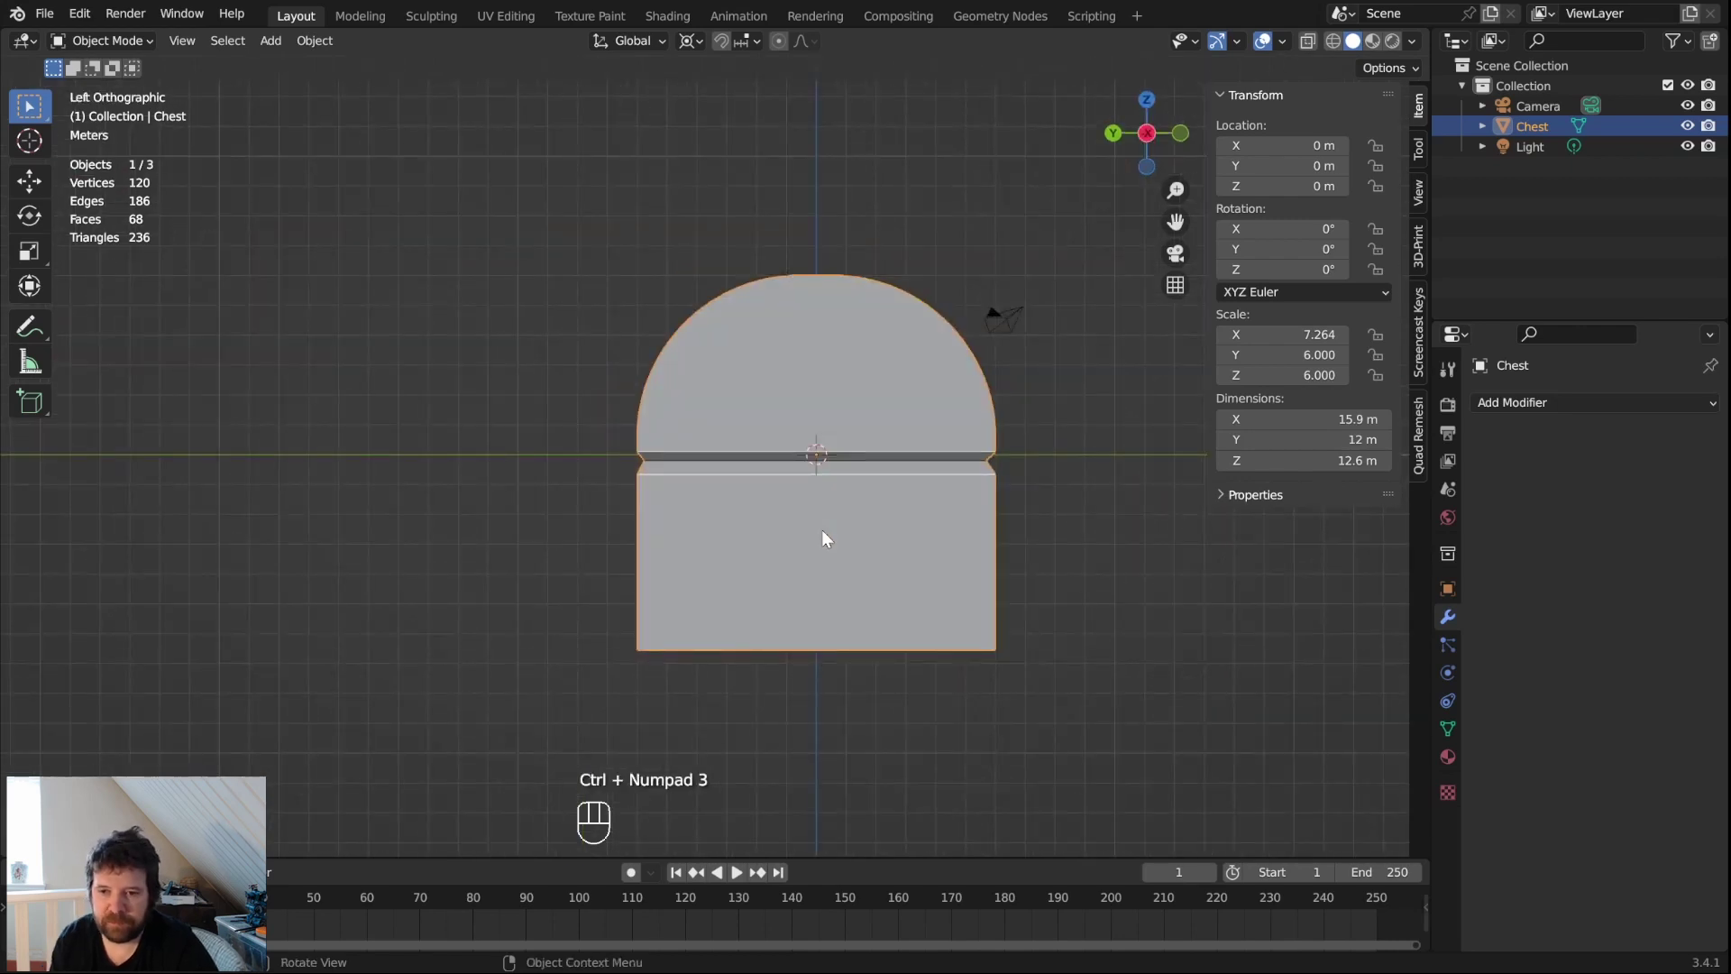
middle_drag(1024, 571, 575, 570)
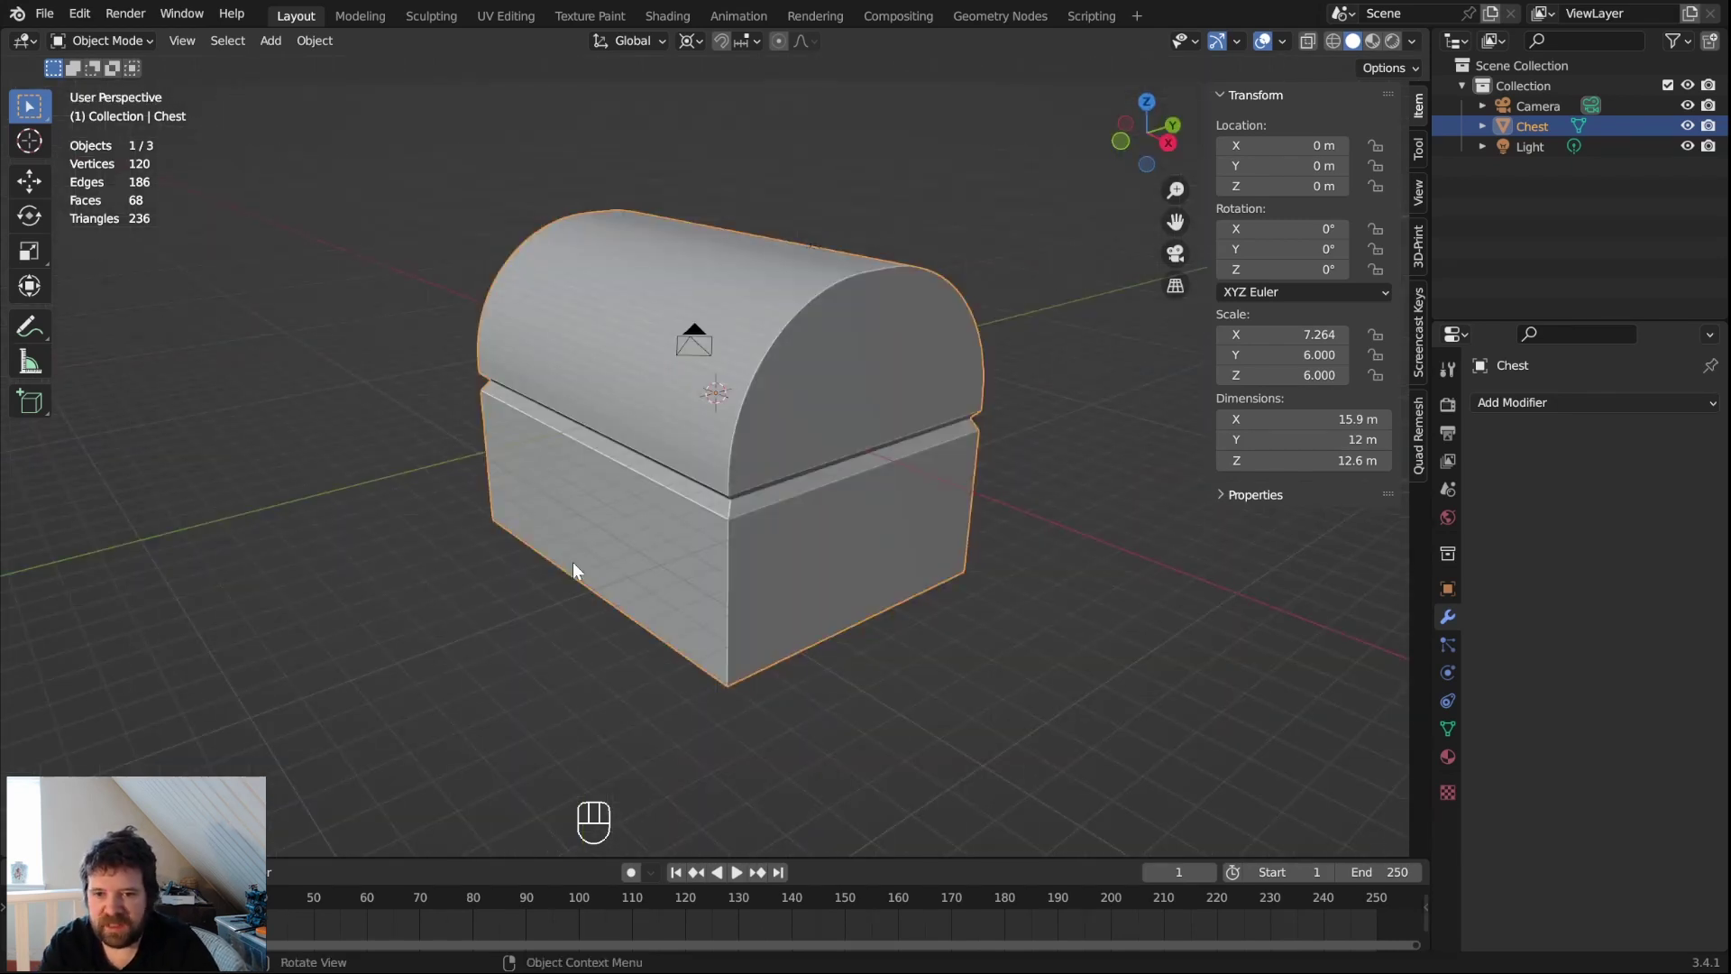
Step: Compare orthographic and perspective projection on the chest, ending in perspective
key(KP_1)
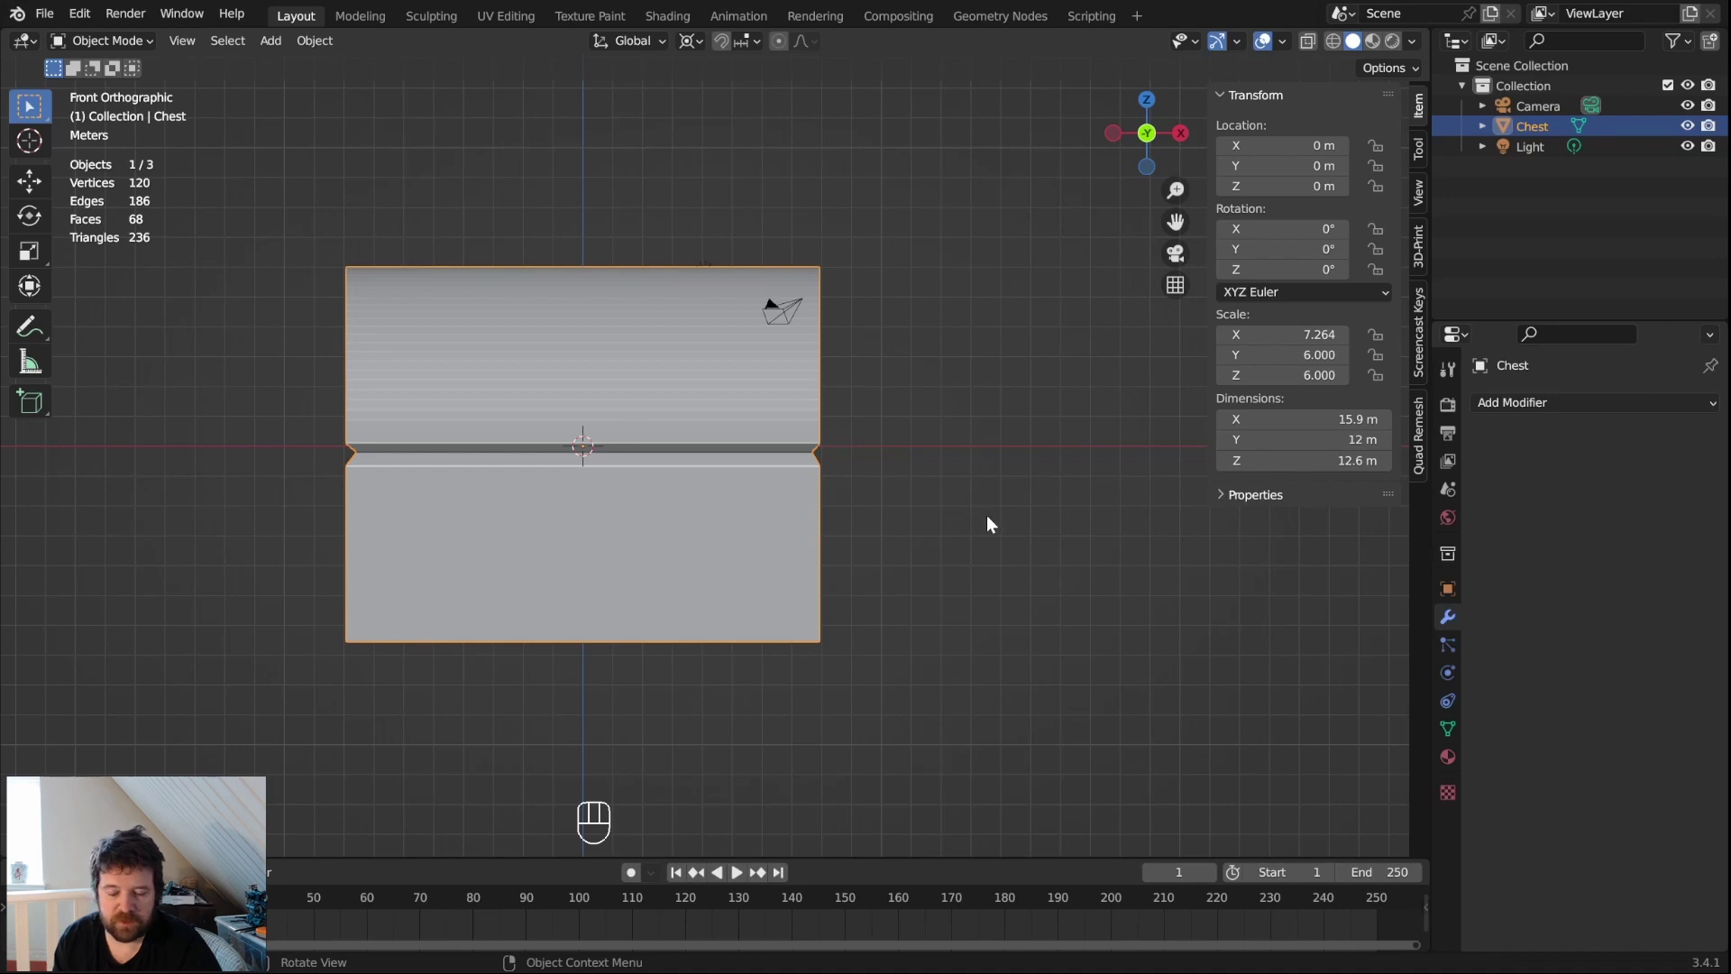
middle_drag(986, 516, 899, 598)
key(KP_1)
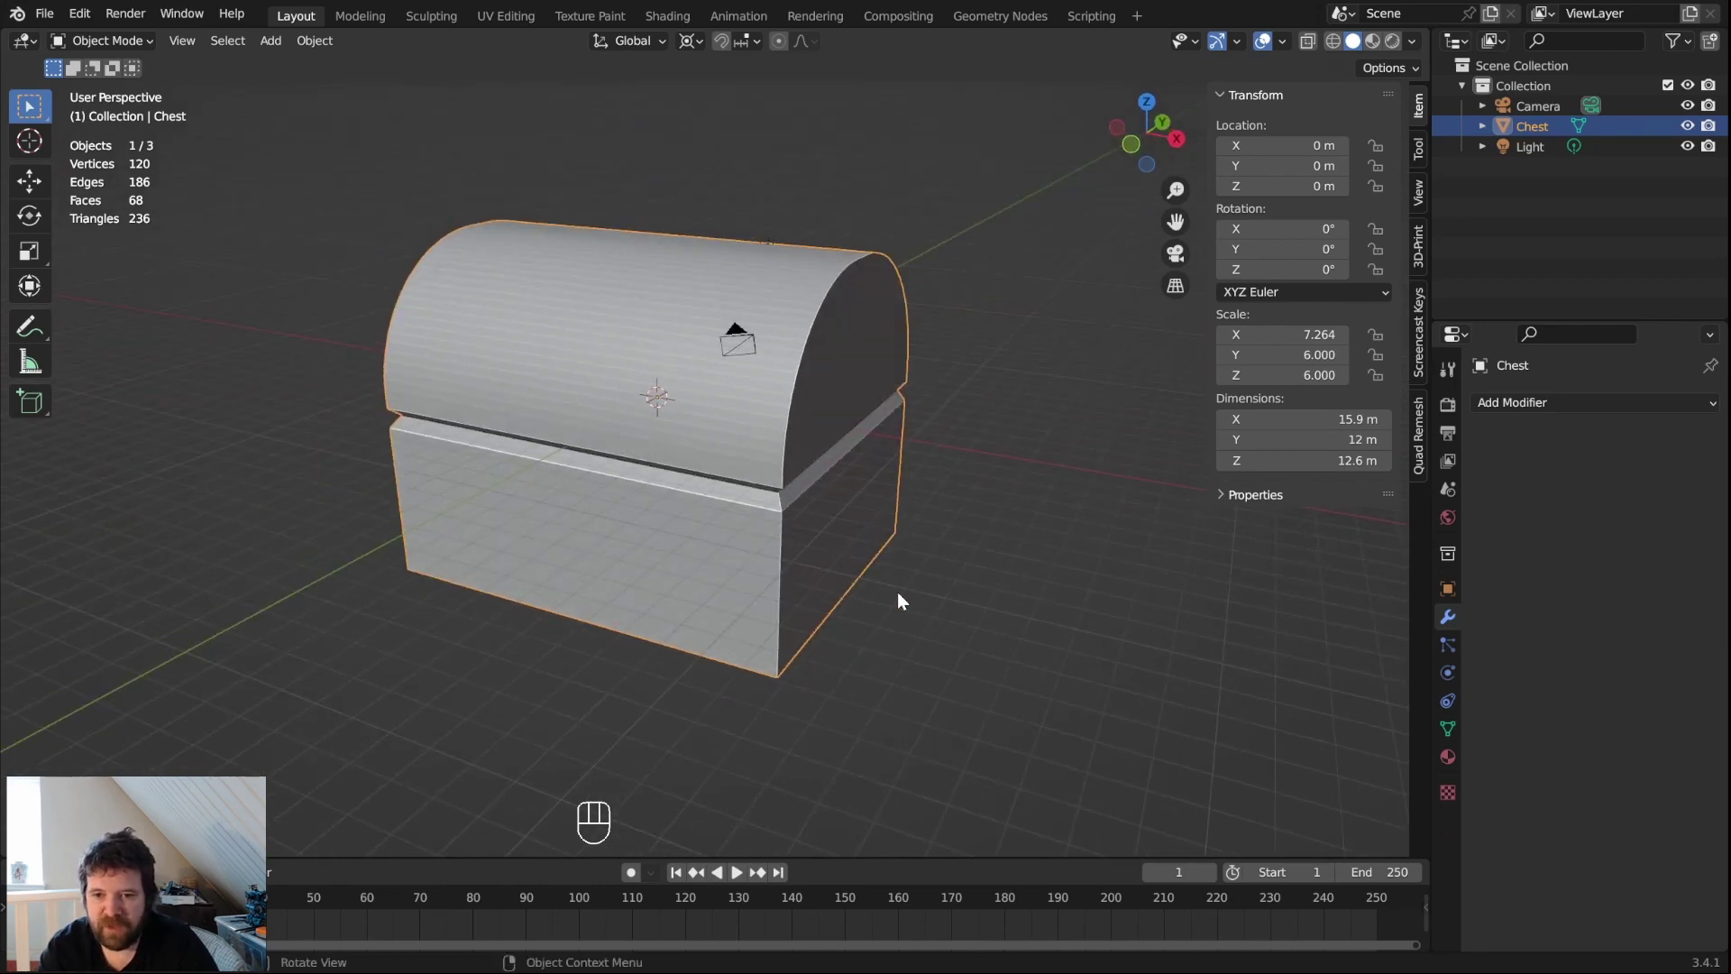
key(KP_5)
key(KP_5)
key(KP_5)
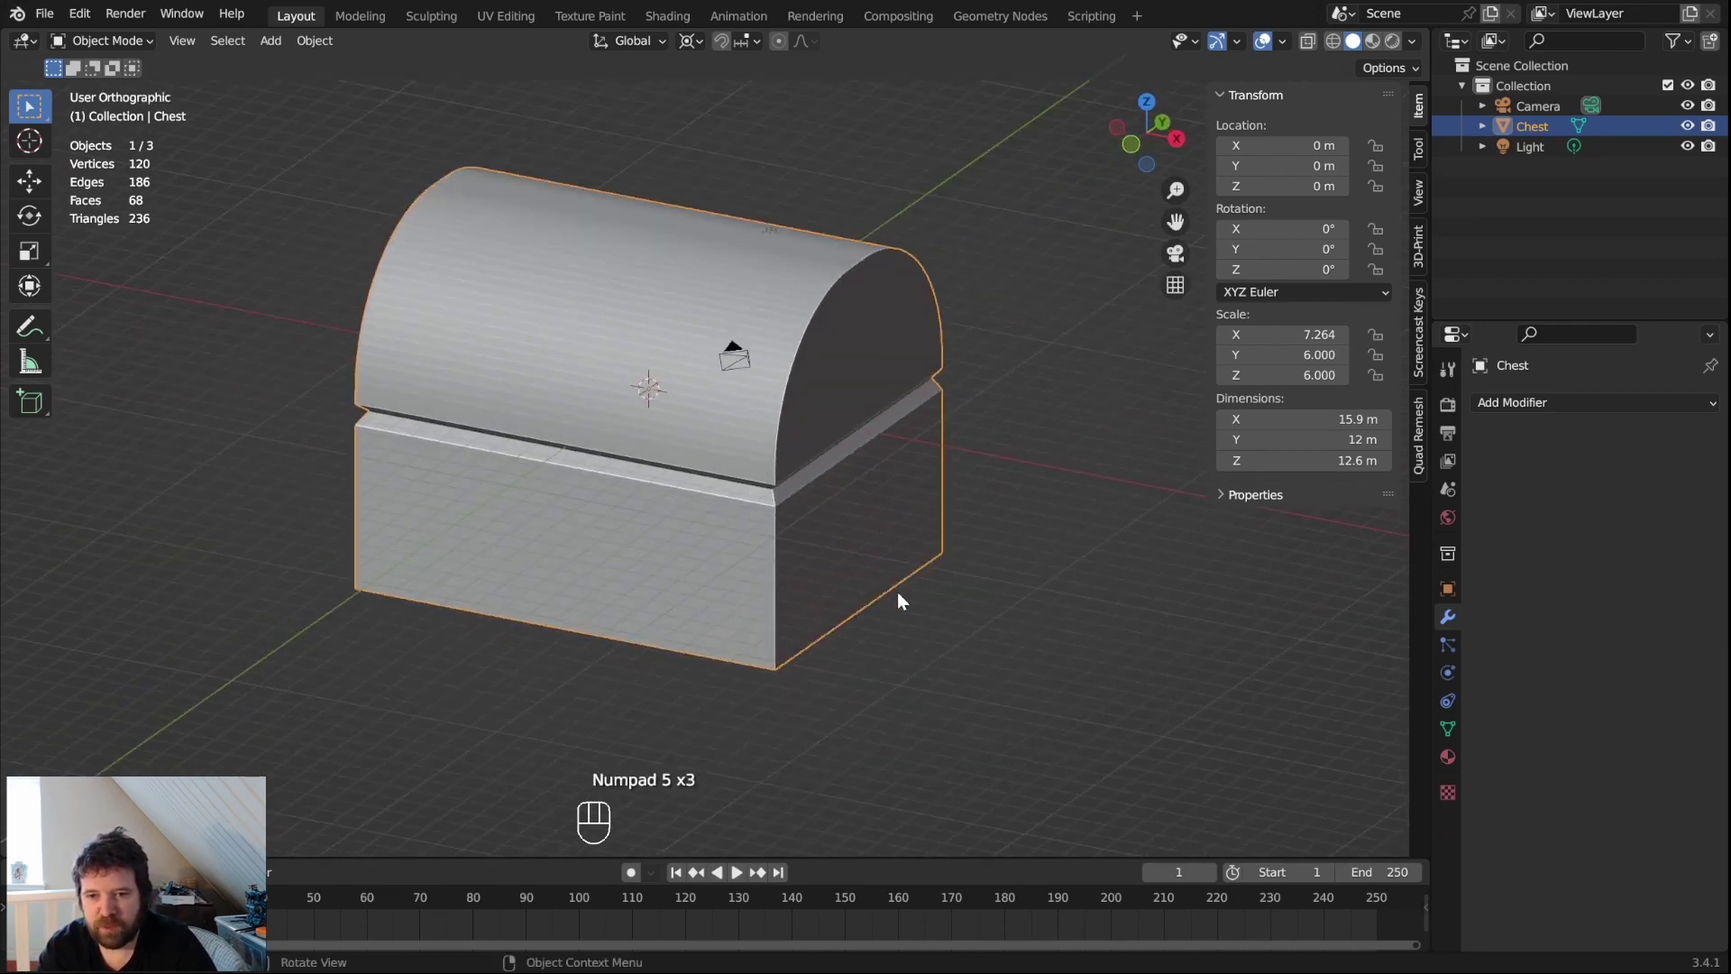
key(KP_5)
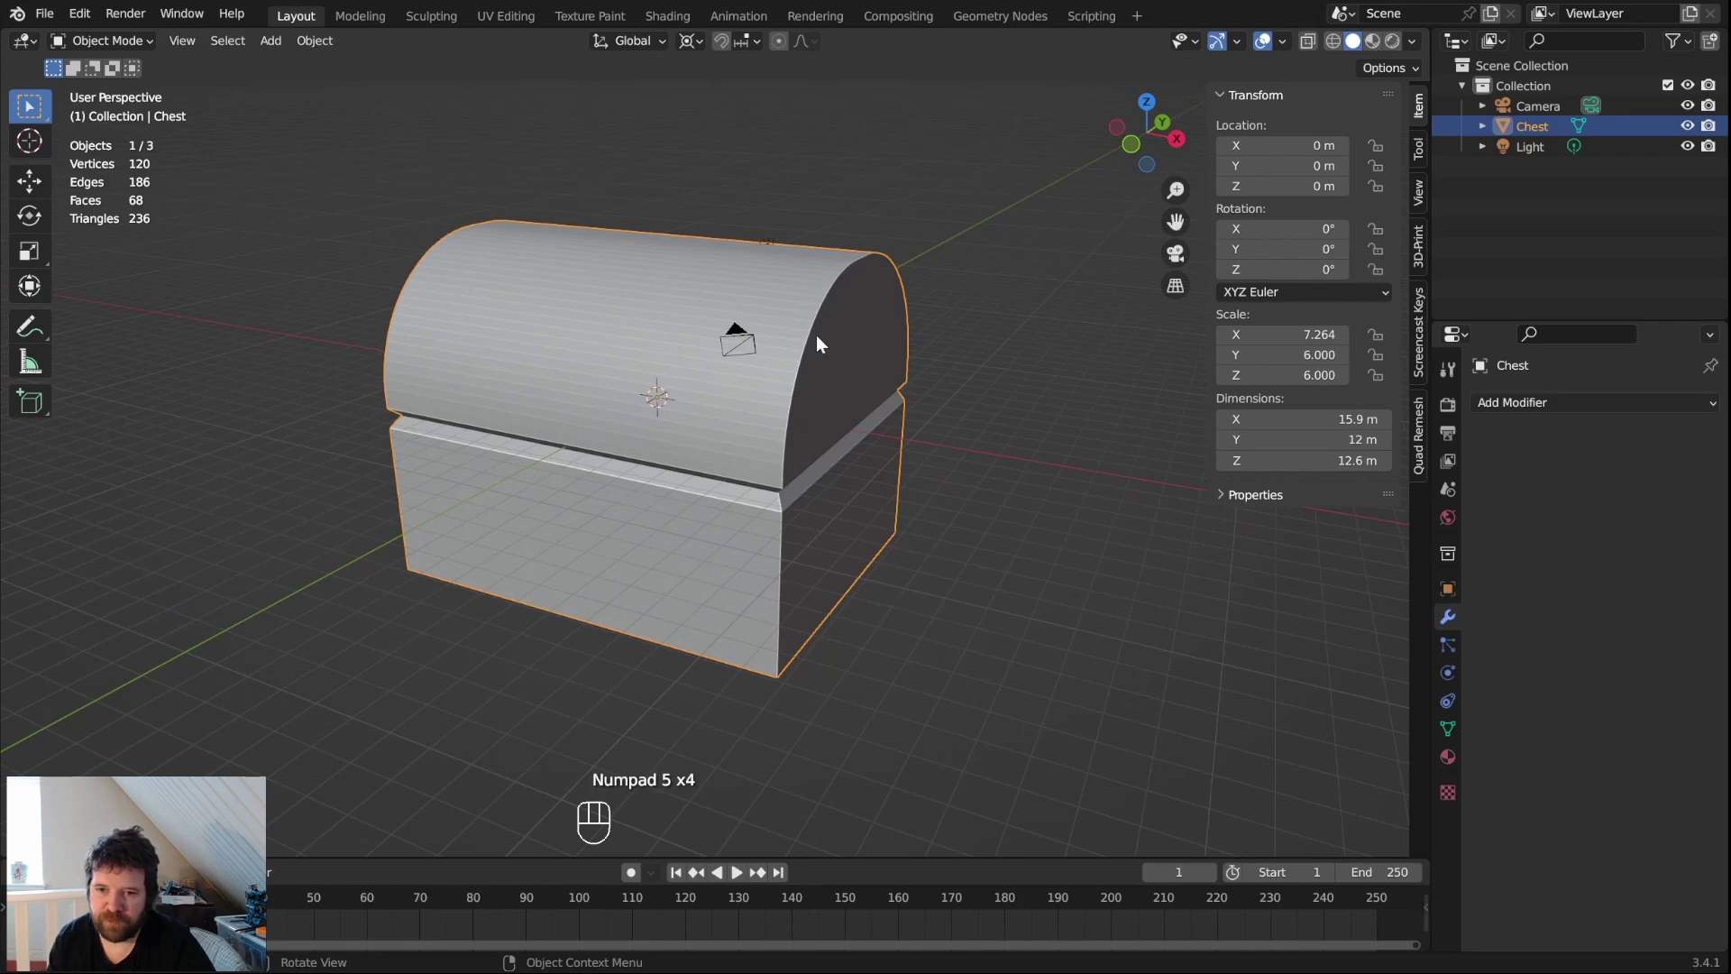
Step: Delete the currently selected extra object and select the chest
scroll(823, 340, down, 4)
key(Delete)
click(505, 540)
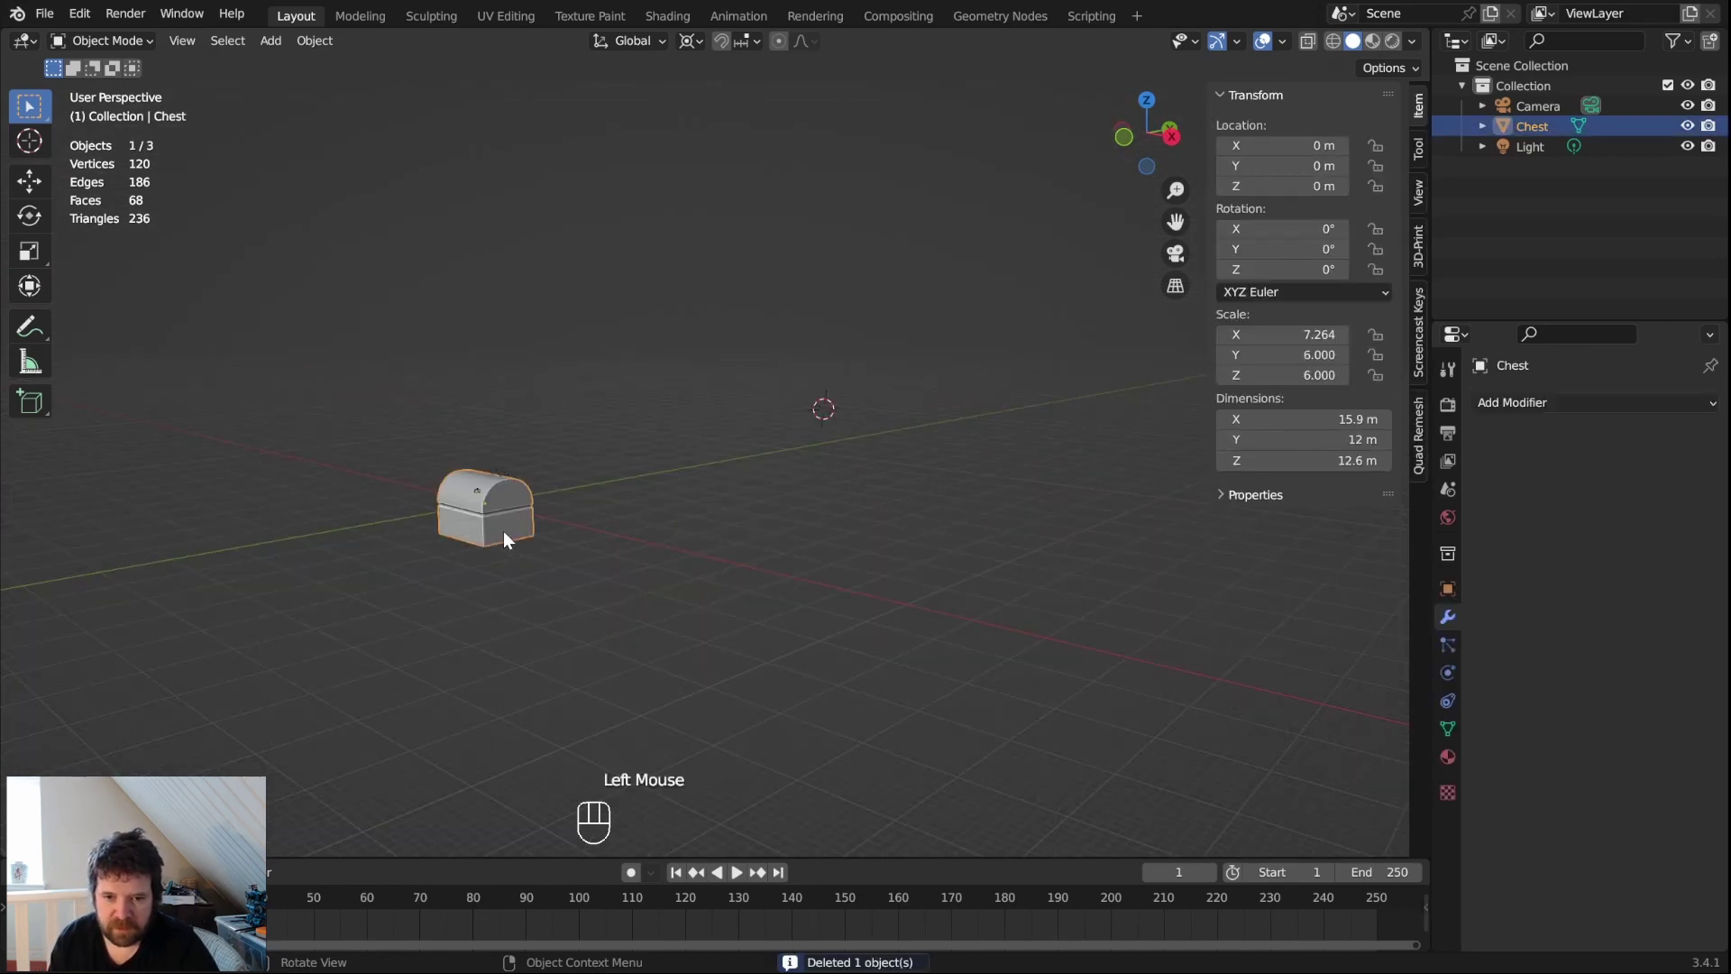
Step: Frame the selected chest in the viewport and inspect it from the front orthographic view
key(KP_Decimal)
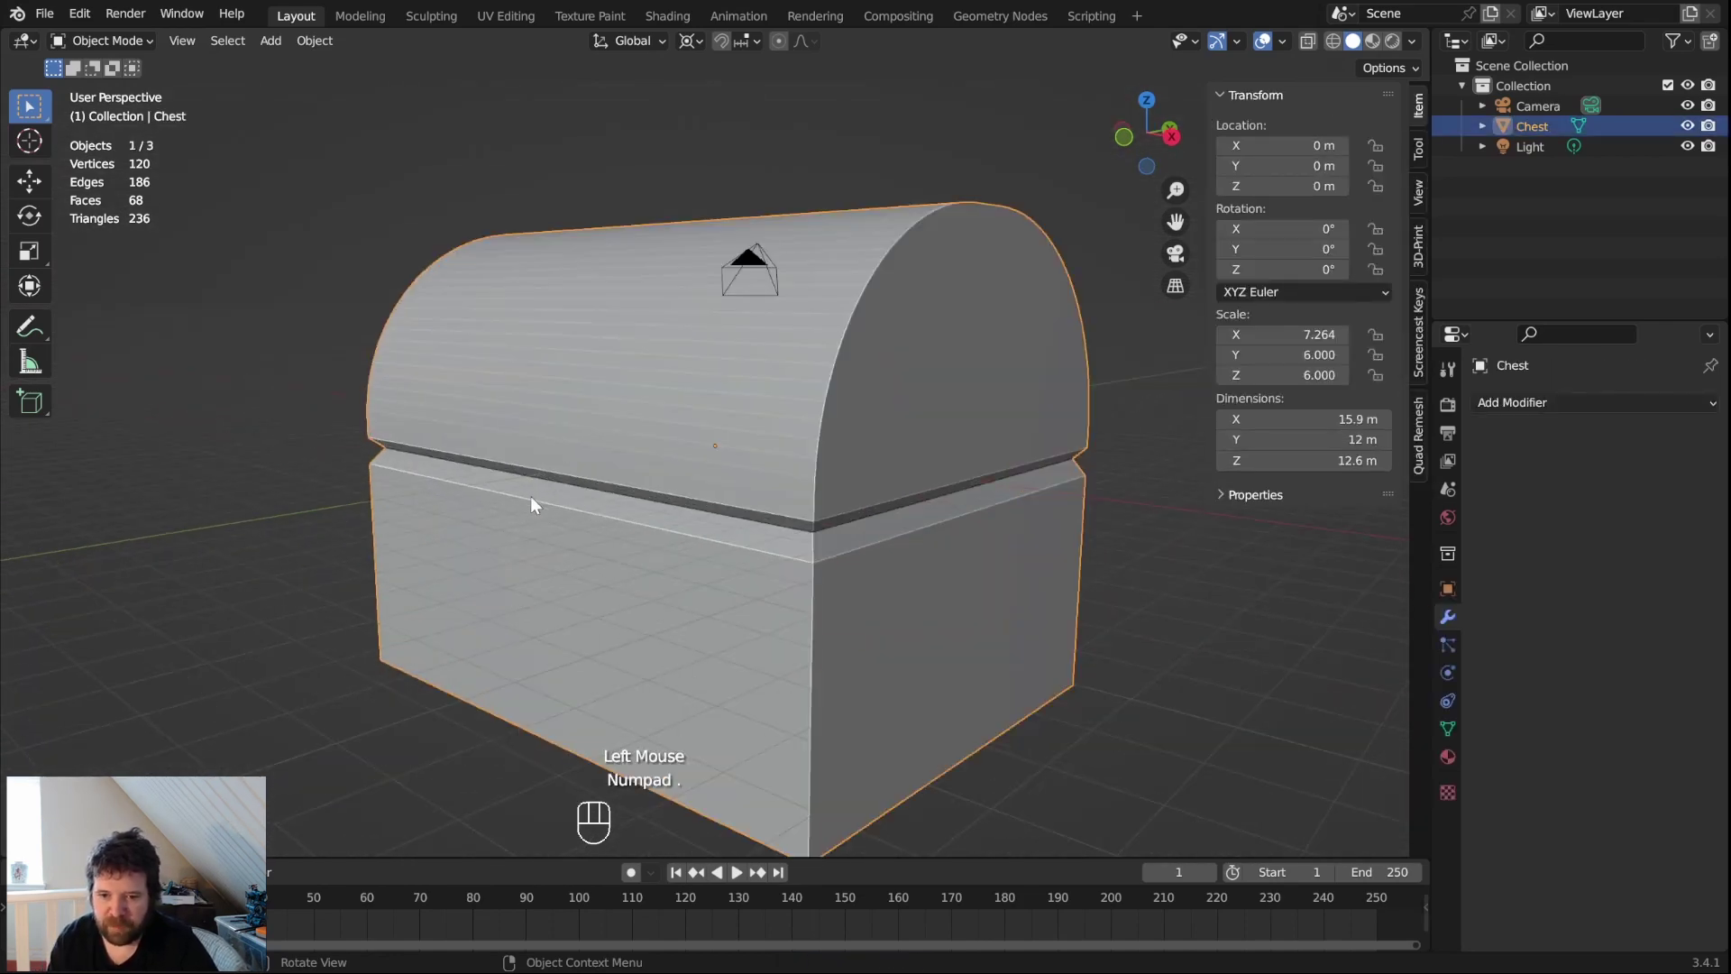
middle_drag(531, 497, 577, 505)
key(KP_1)
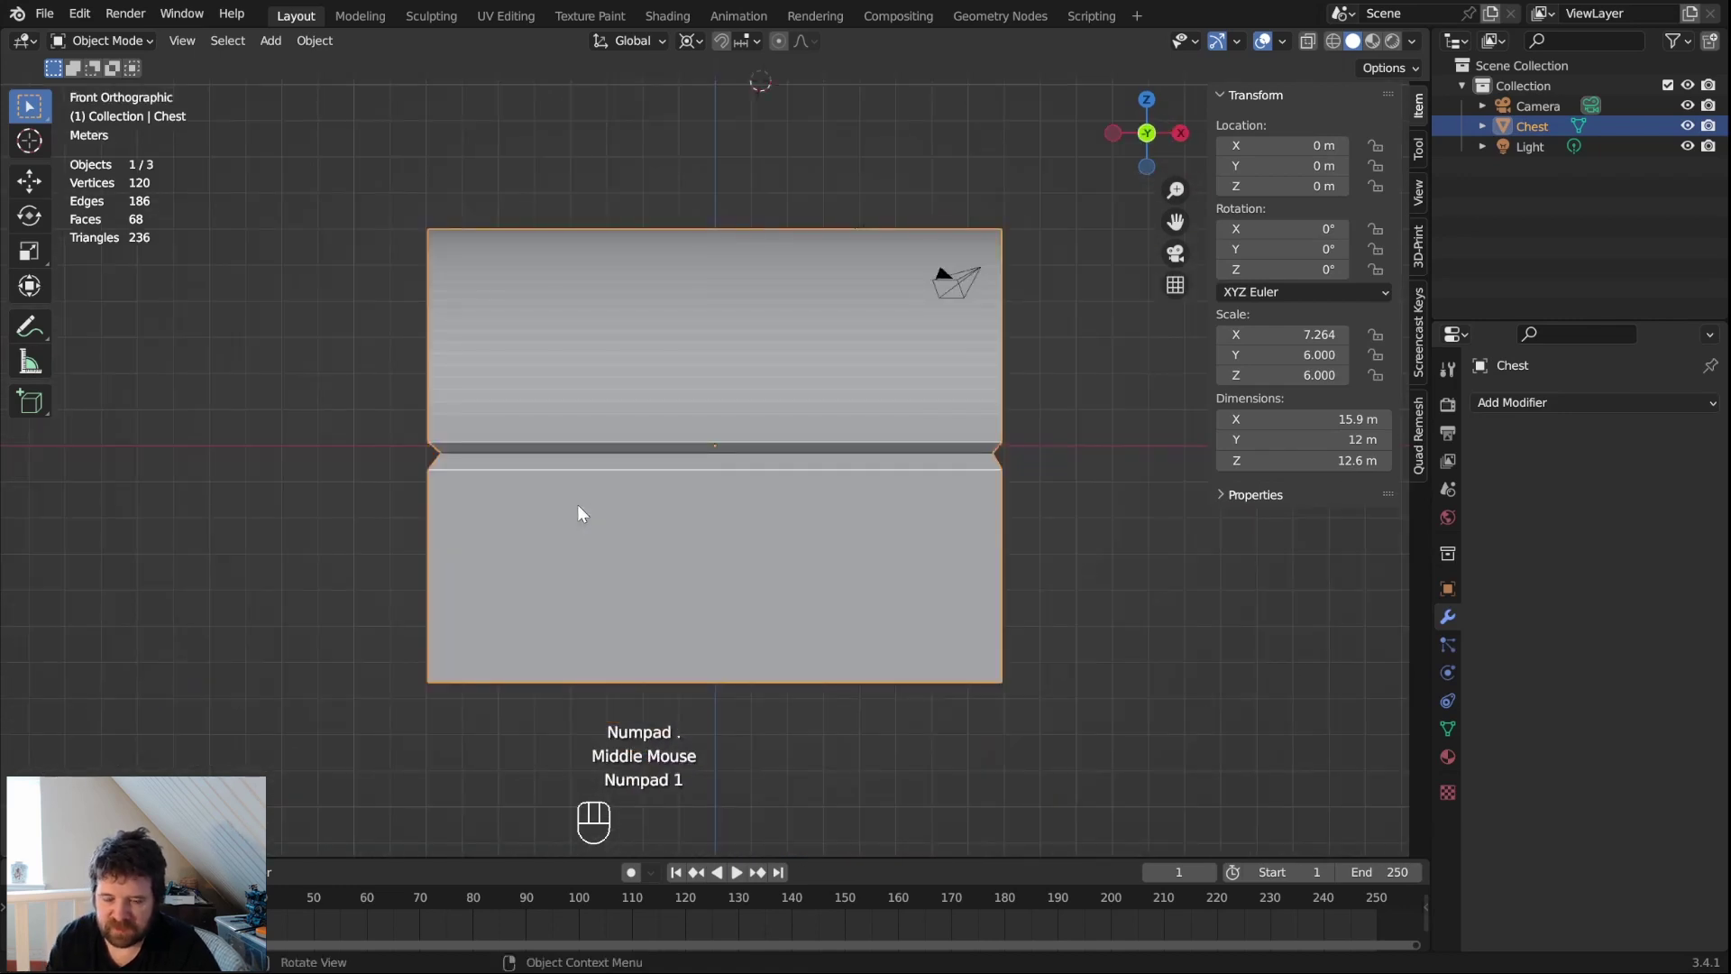
scroll(579, 512, down, 3)
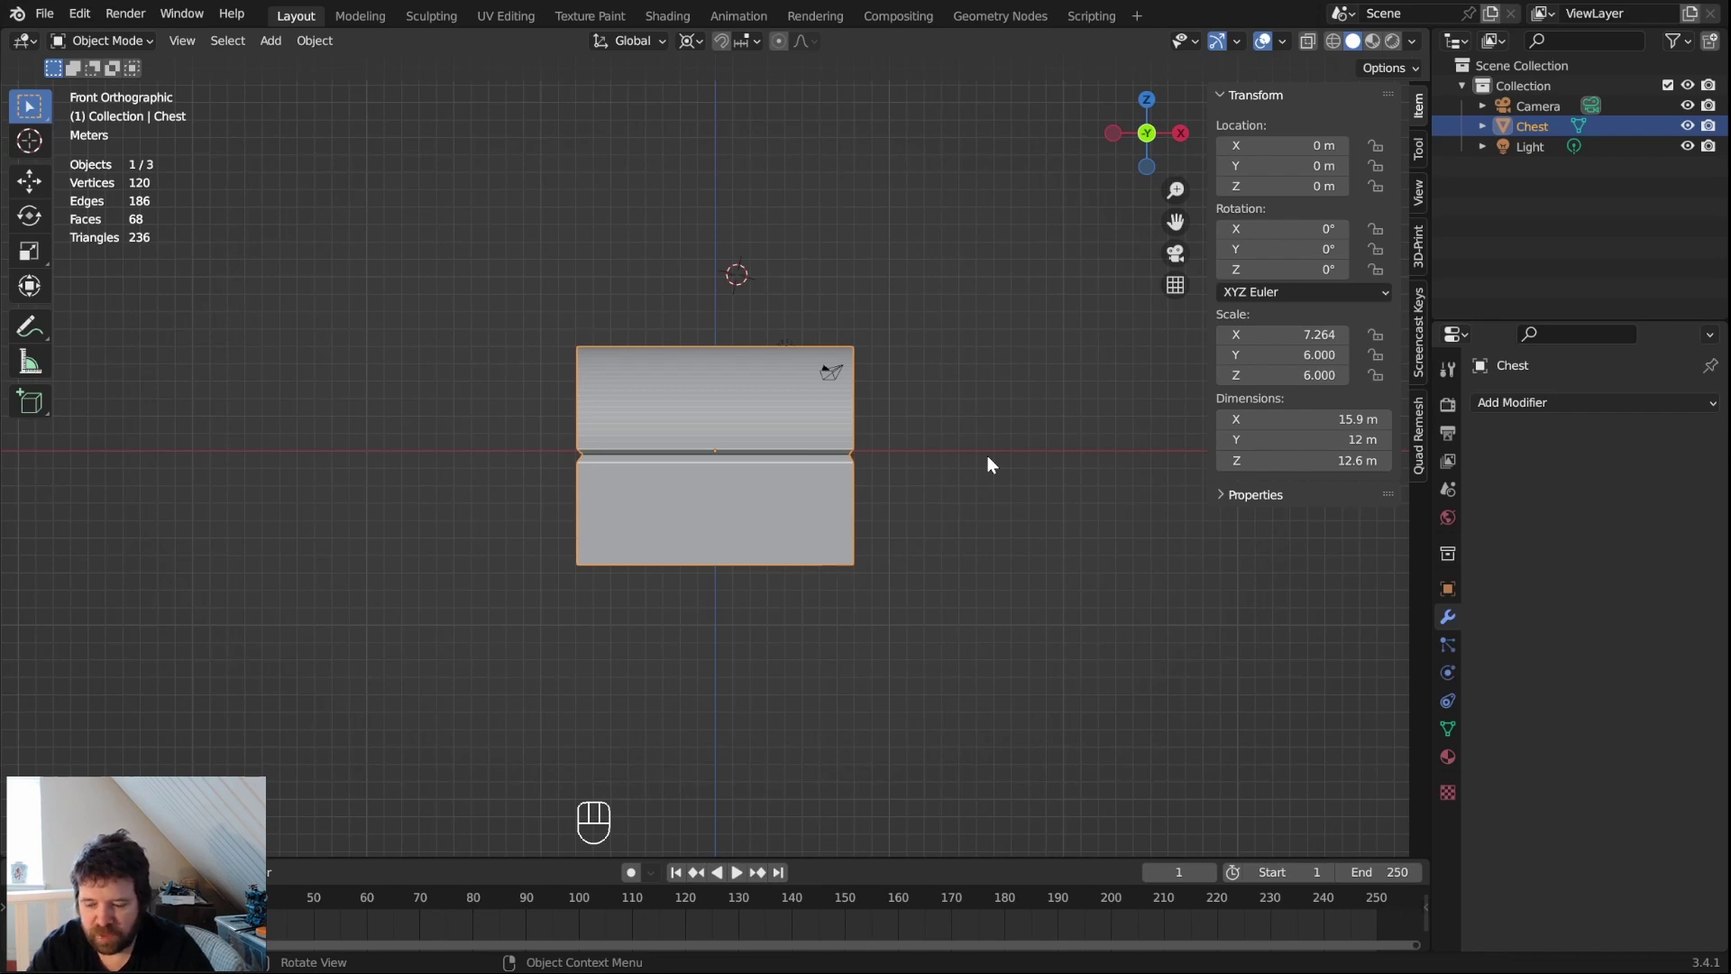
Step: Rotate the view horizontally in fixed increments all the way around the chest to inspect every side
key(KP_4)
key(KP_4)
key(KP_4)
key(KP_4)
key(KP_4)
key(KP_4)
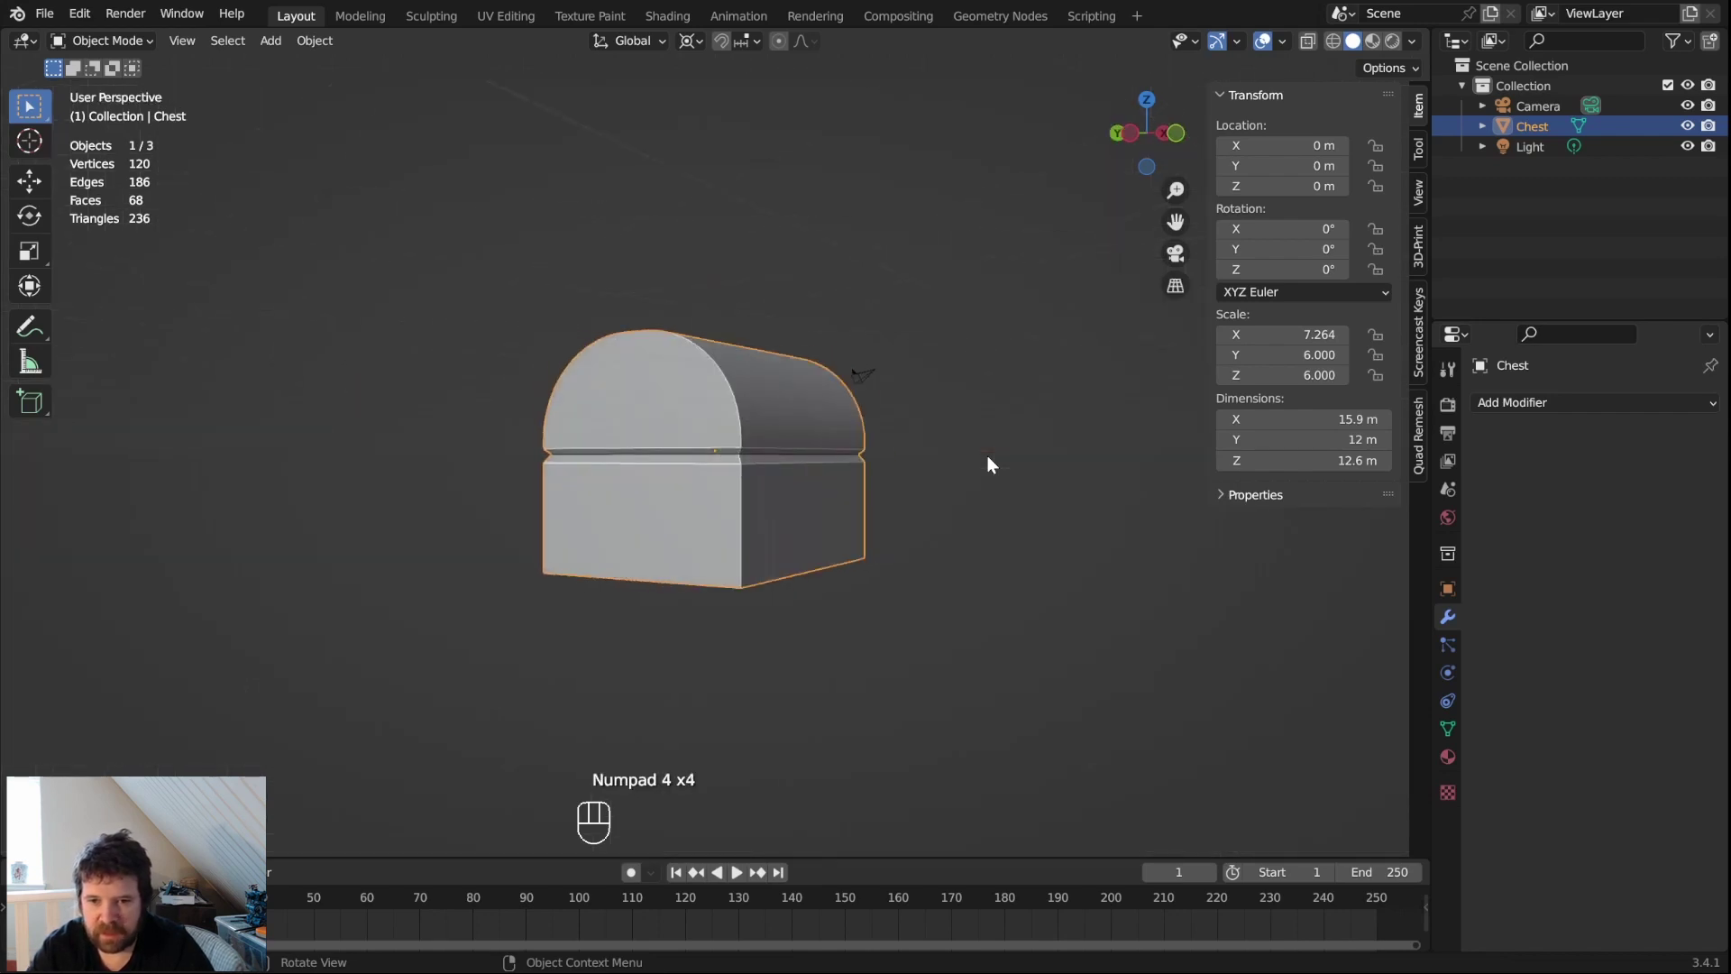
key(KP_4)
key(KP_4)
key(KP_4)
key(KP_4)
key(KP_4)
key(KP_4)
key(KP_4)
key(KP_4)
key(KP_4)
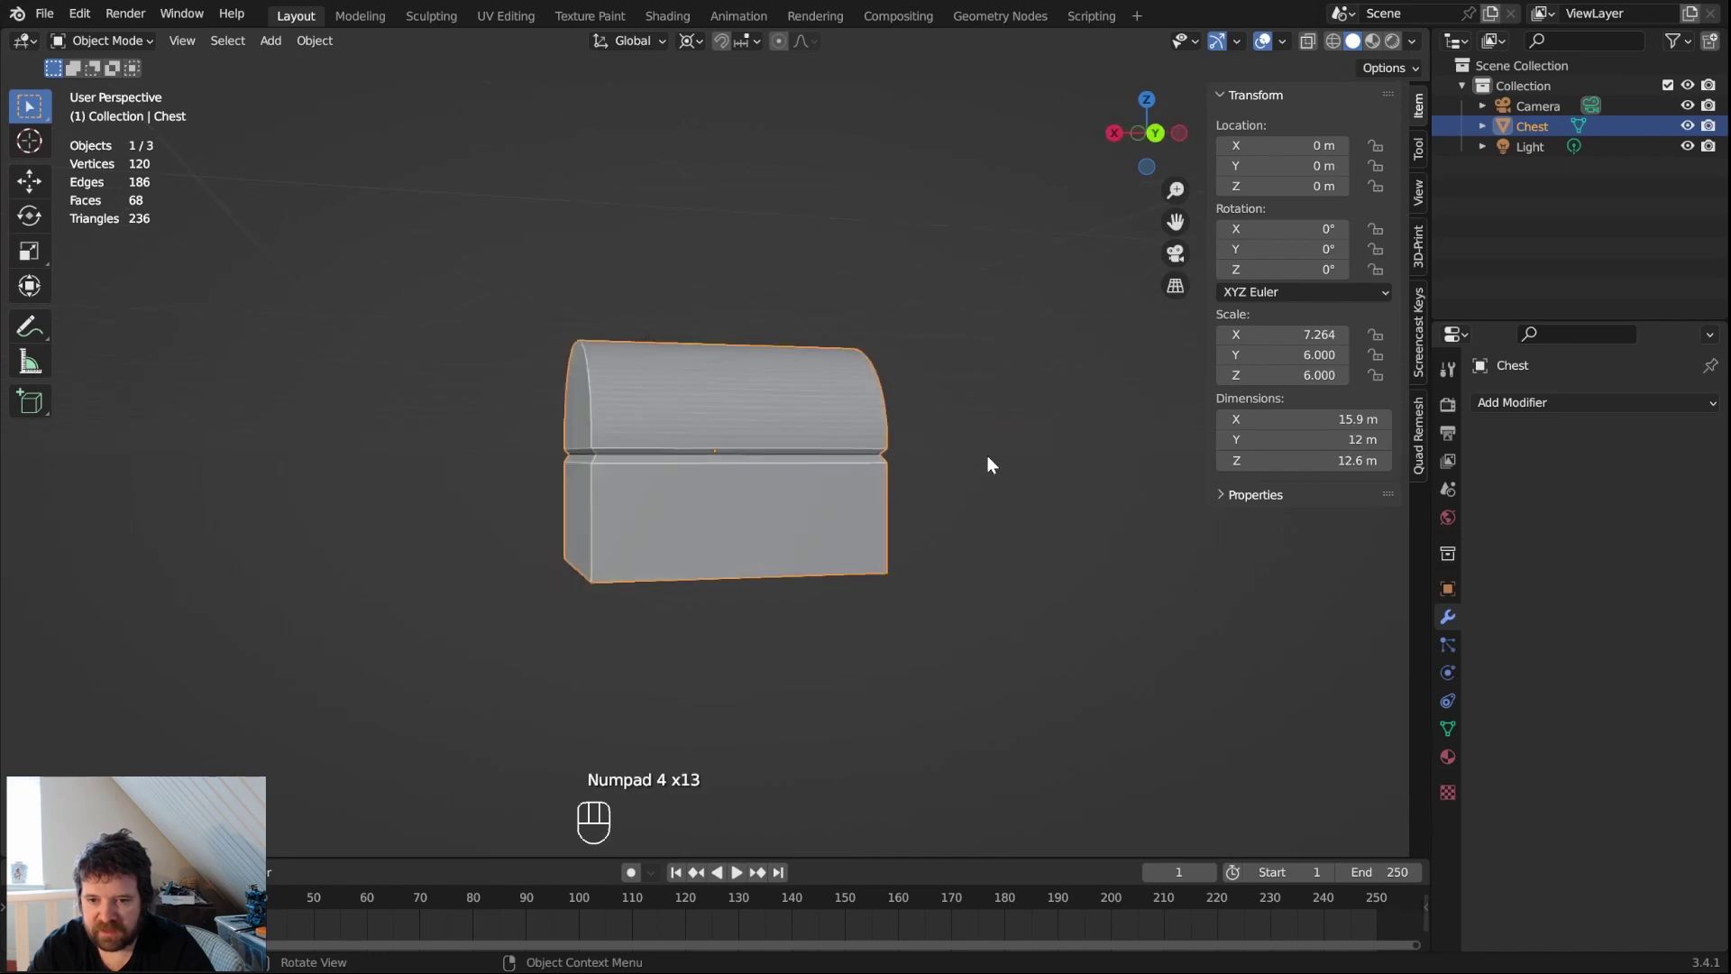
key(KP_4)
key(KP_4)
key(KP_4)
key(KP_4)
key(KP_4)
key(KP_4)
key(KP_4)
key(KP_4)
key(KP_4)
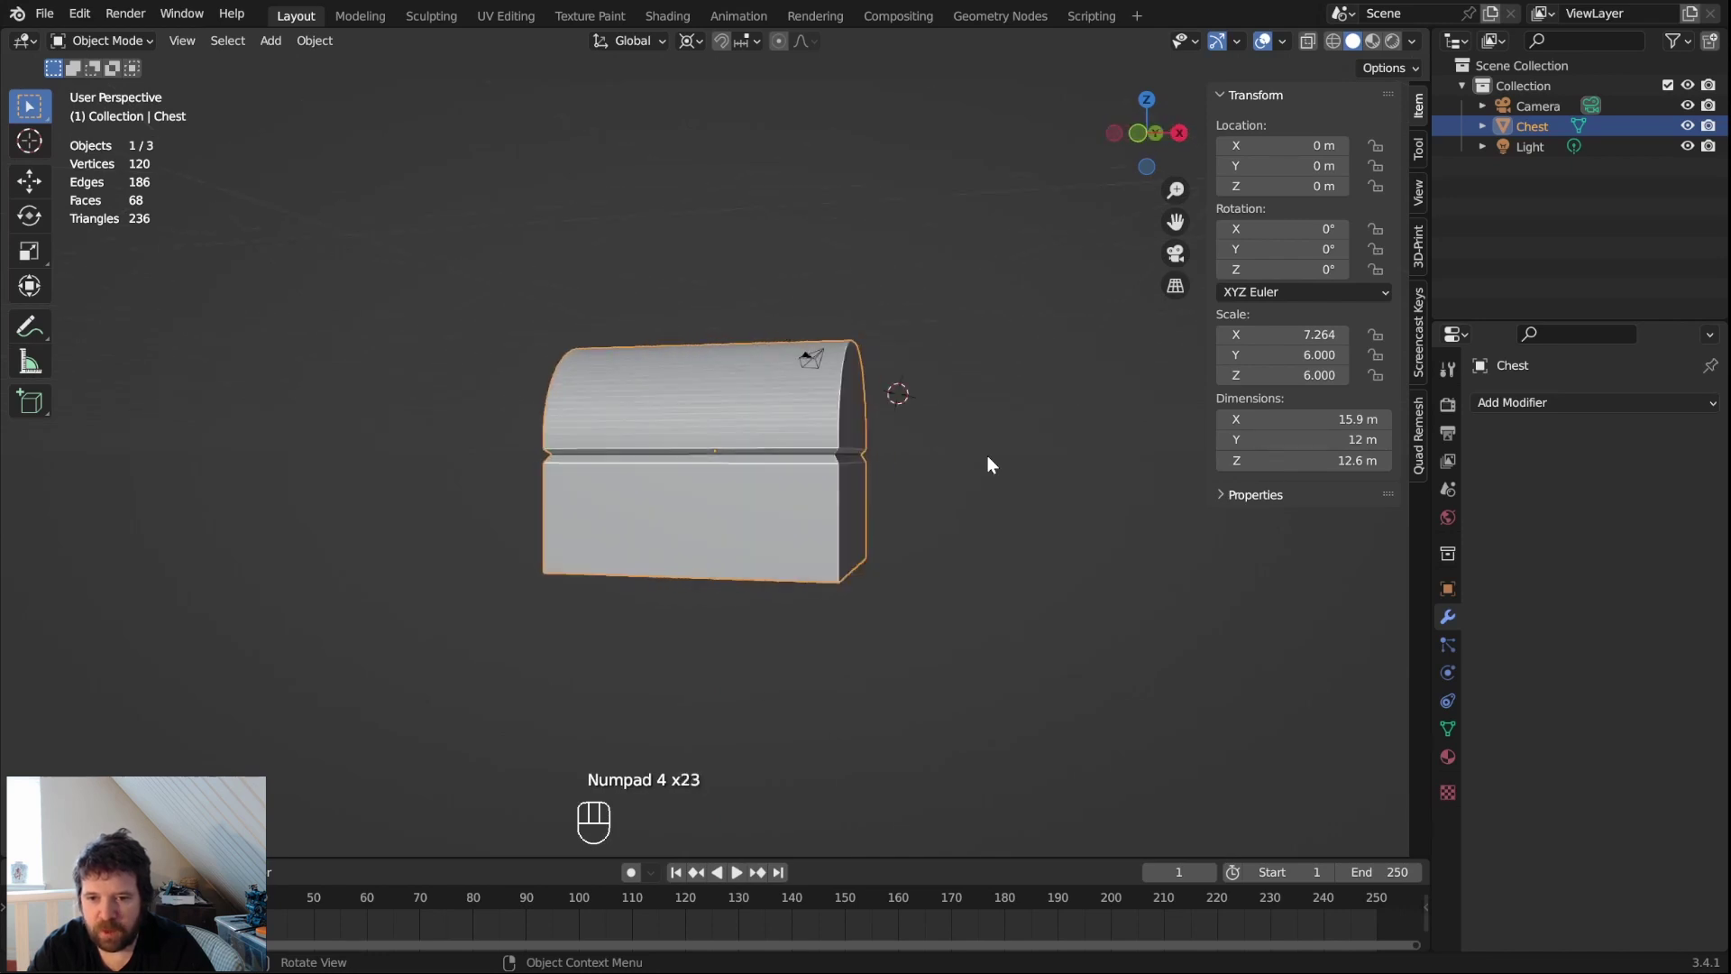
Step: Rotate the view in increments in the opposite horizontal direction until an arched end of the chest faces the viewer
key(KP_6)
key(KP_6)
key(KP_6)
key(KP_6)
key(KP_6)
key(KP_6)
key(KP_6)
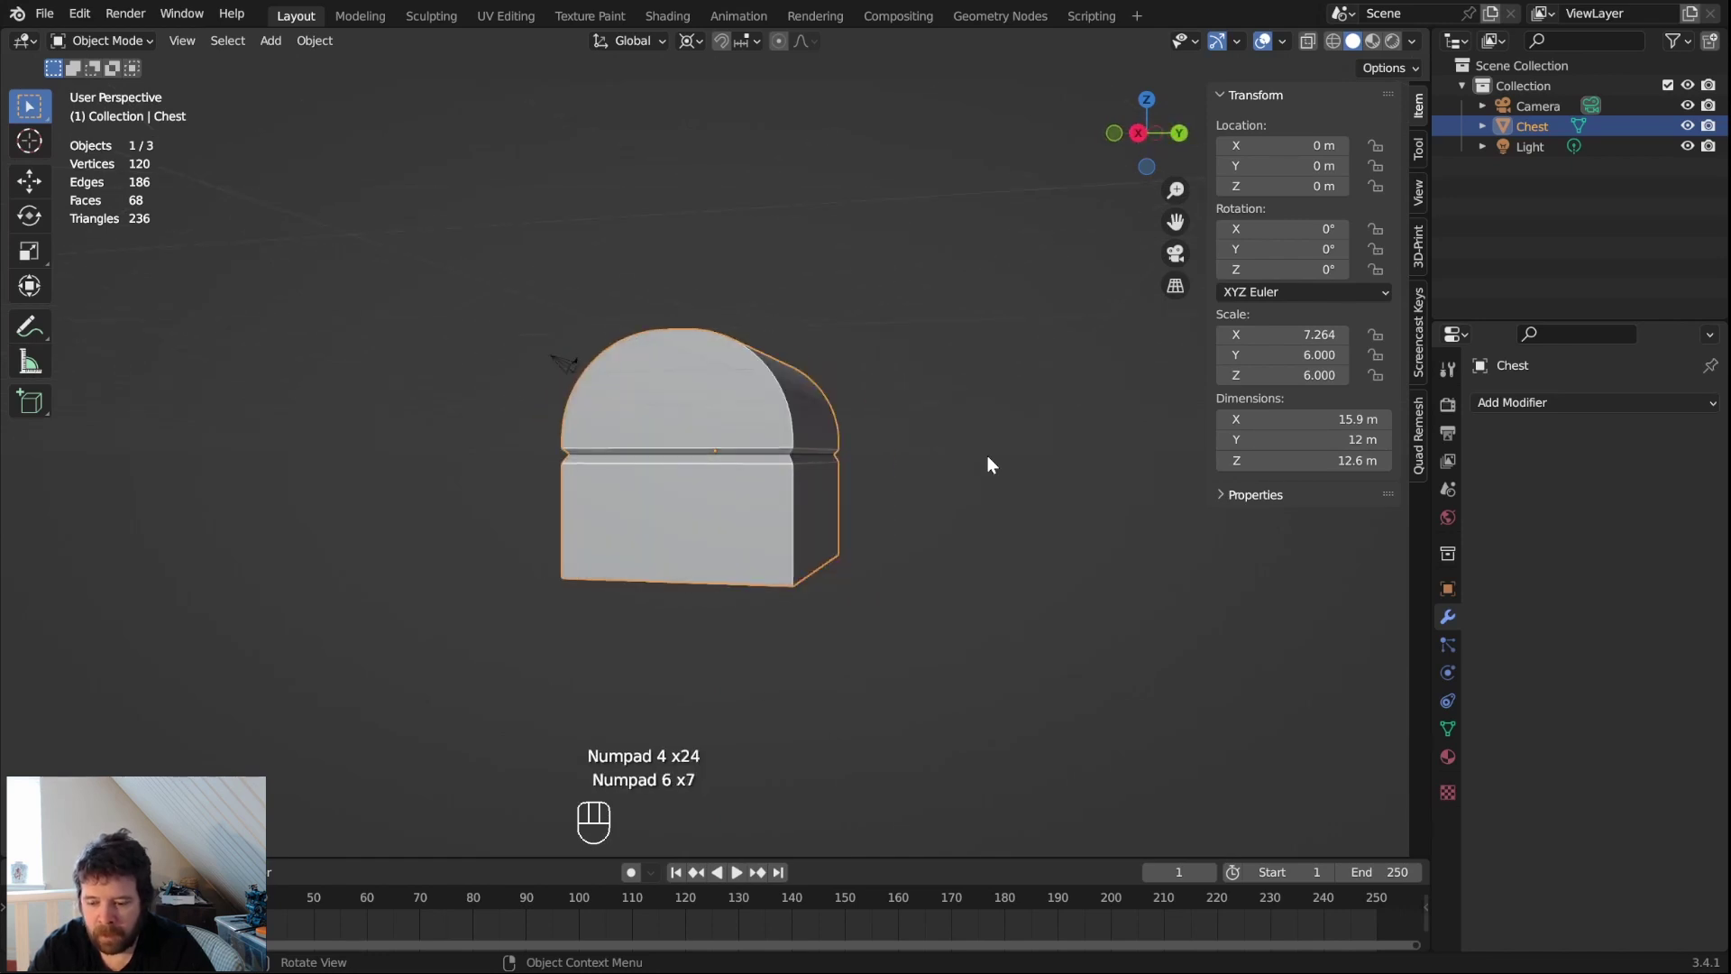
Step: Tilt the view over the chest and back in vertical increments, finishing in a freely orbited, slightly raised view of its long side
key(KP_8)
key(KP_8)
key(KP_8)
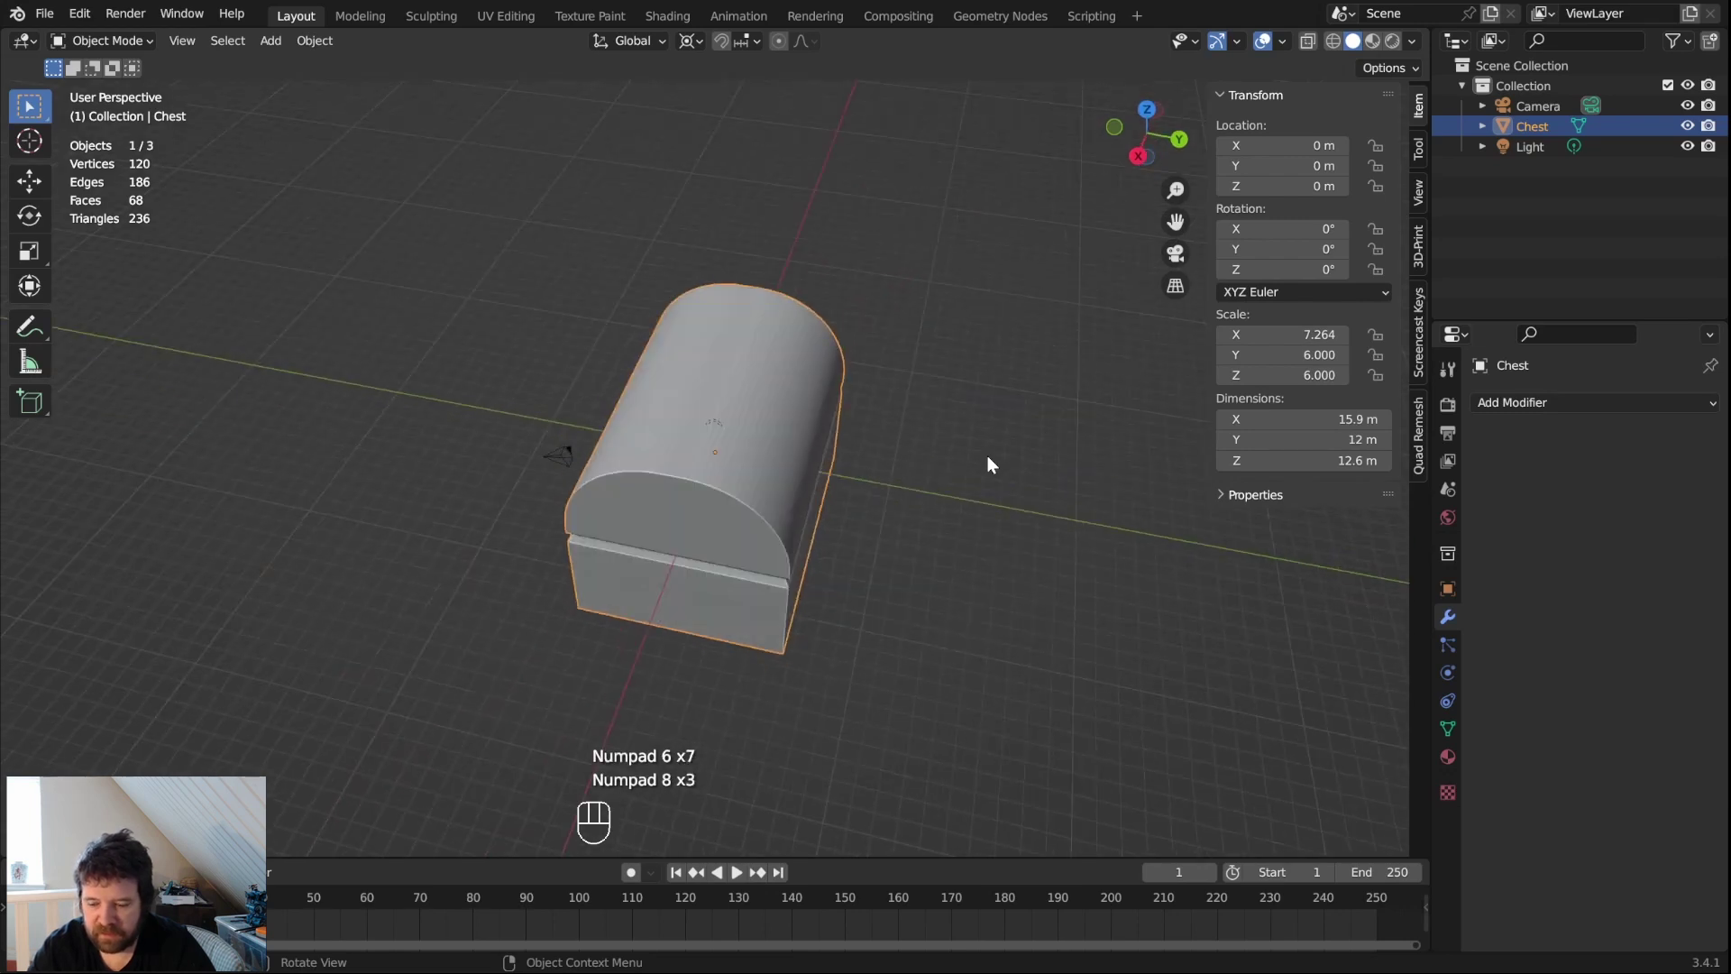
key(KP_2)
key(KP_2)
key(KP_2)
key(KP_2)
key(KP_8)
key(KP_8)
key(KP_8)
key(KP_8)
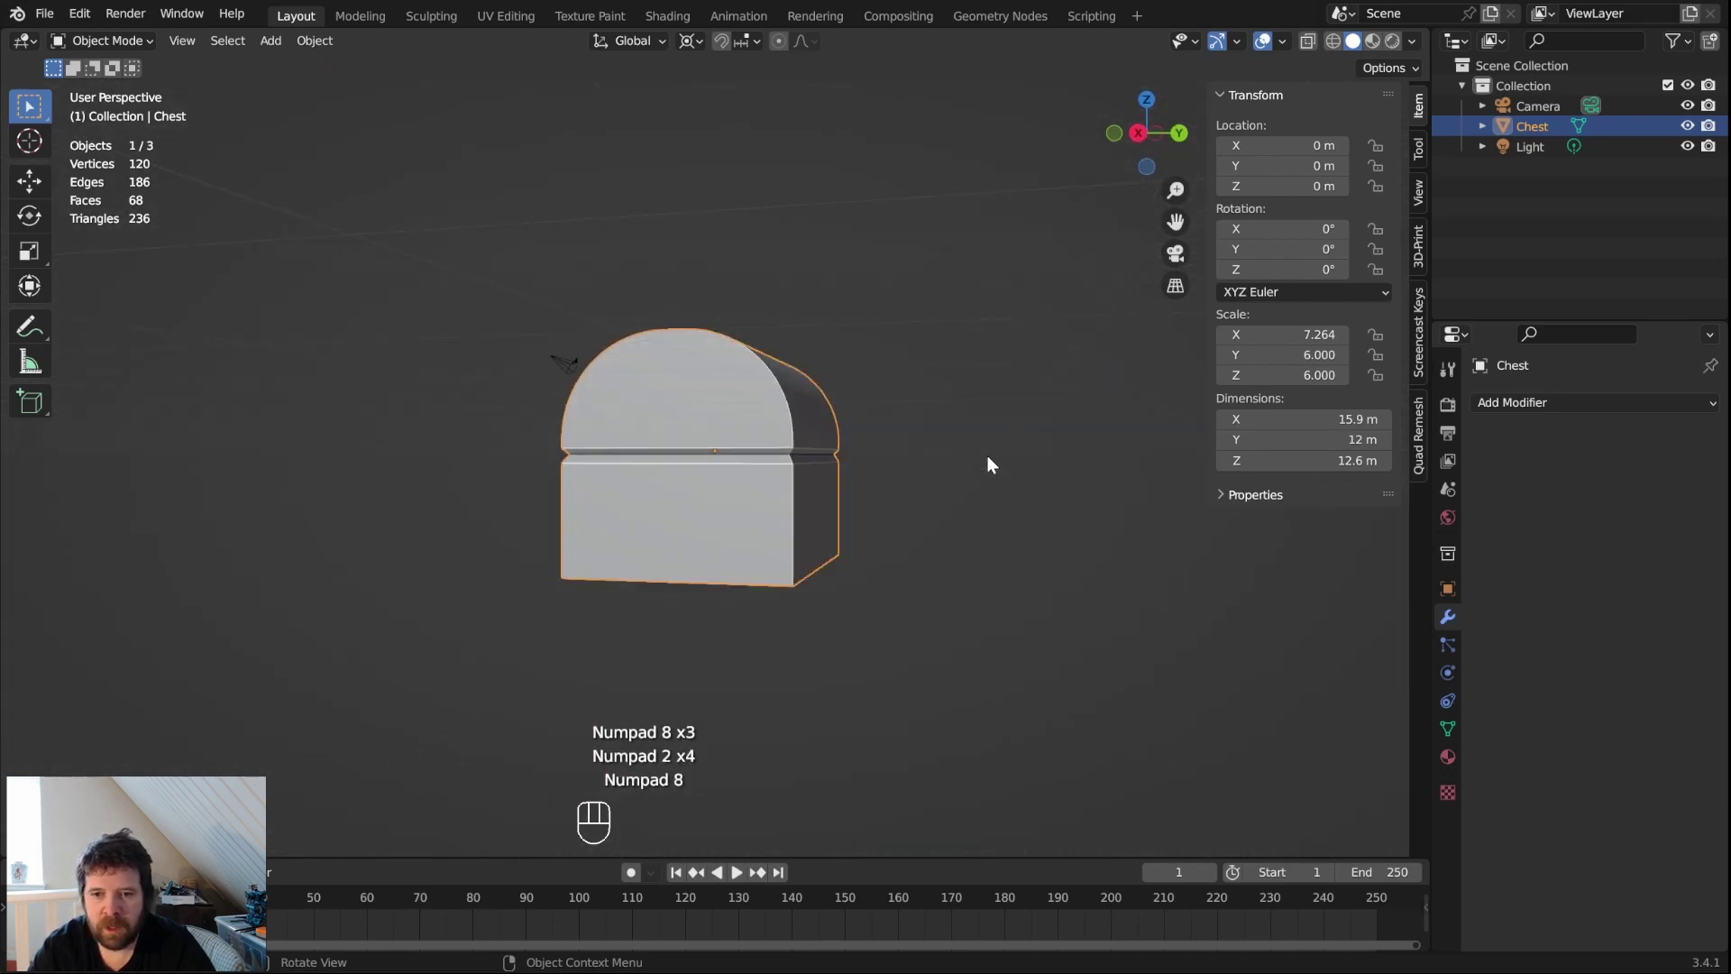
key(KP_2)
key(KP_2)
key(KP_2)
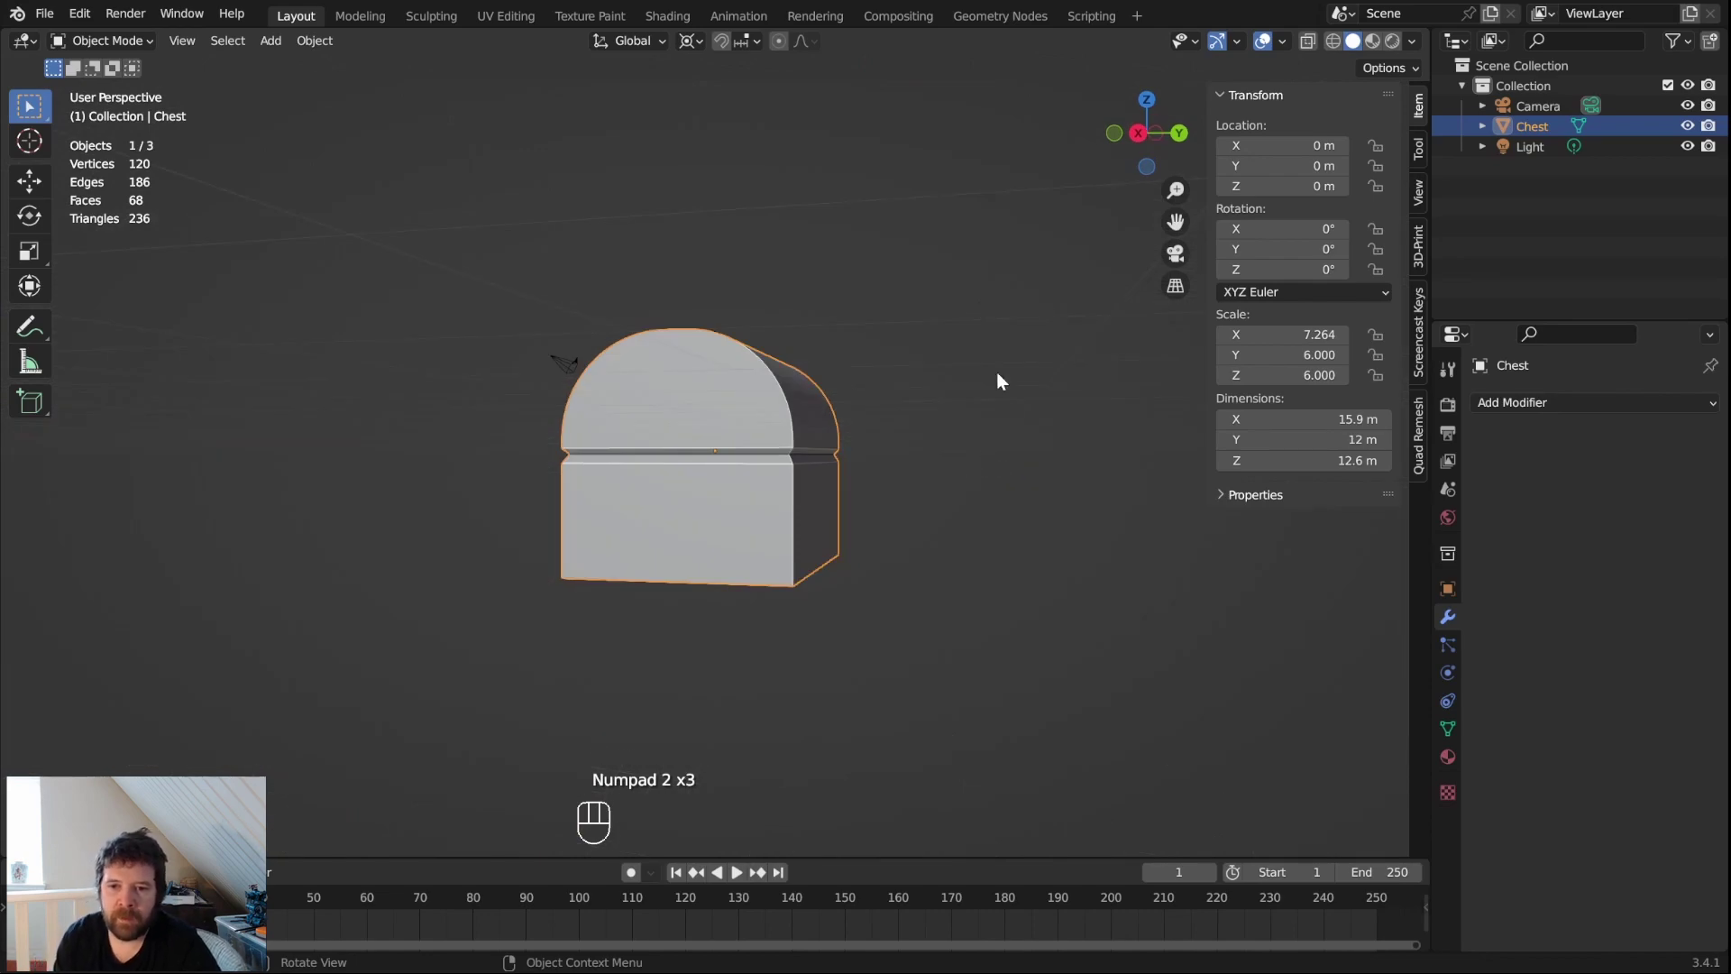
middle_drag(997, 372, 797, 467)
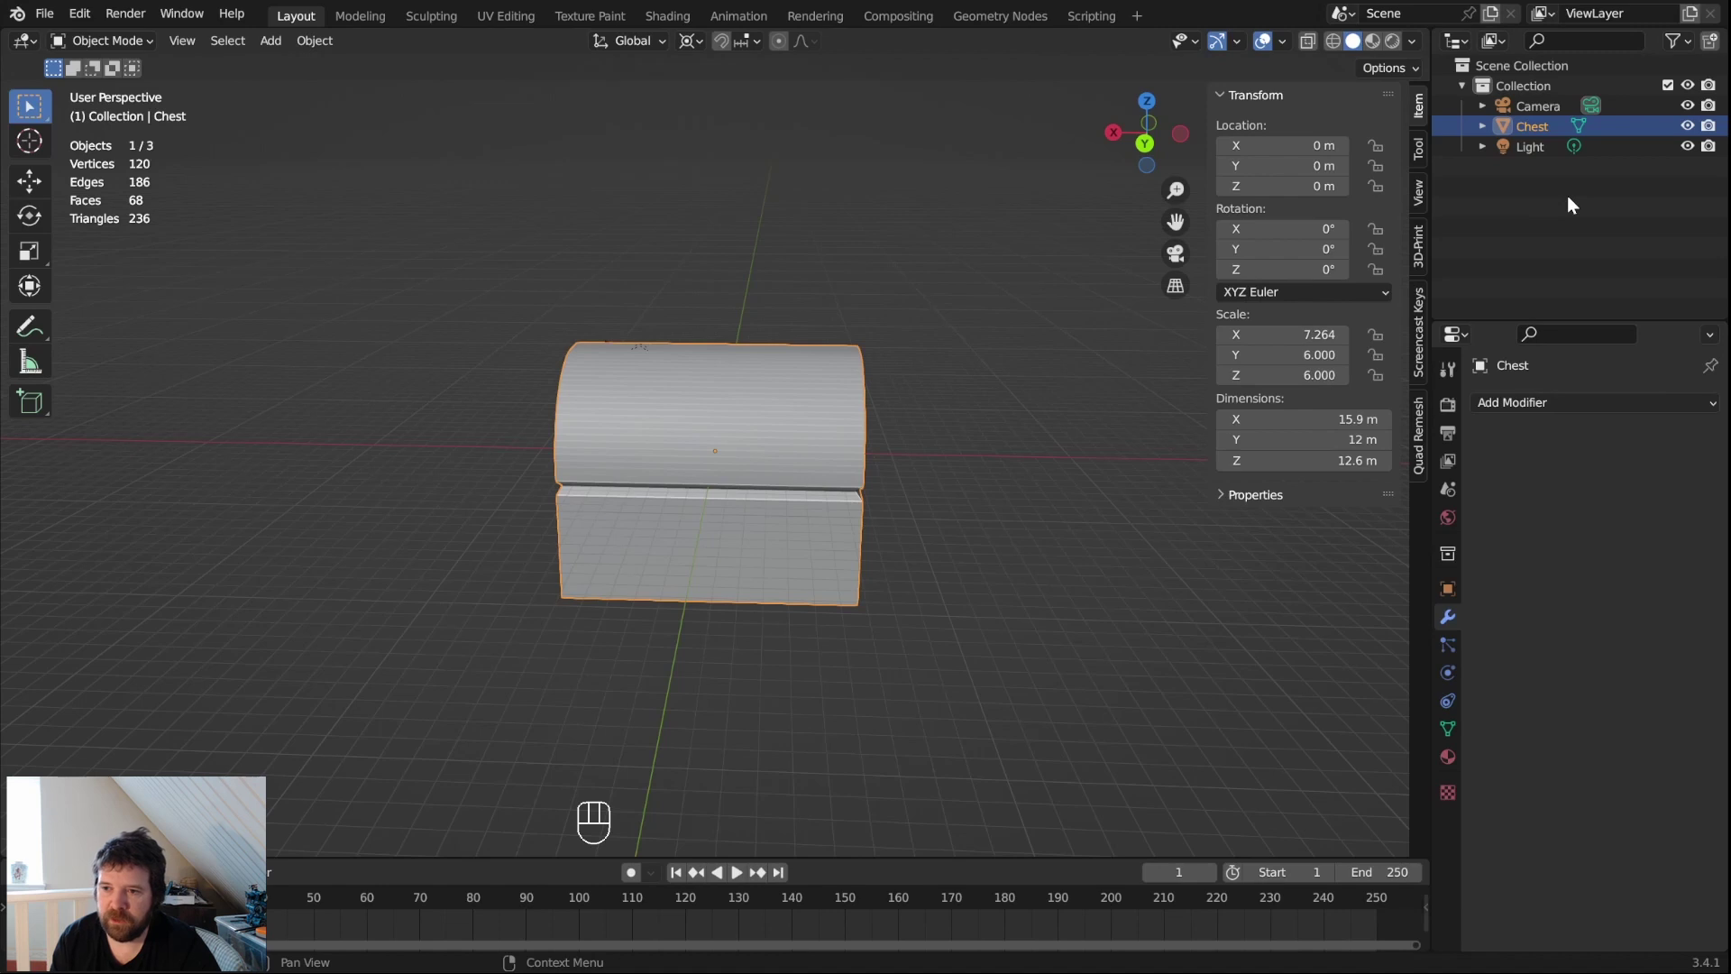
key(KP_1)
key(KP_1)
key(KP_1)
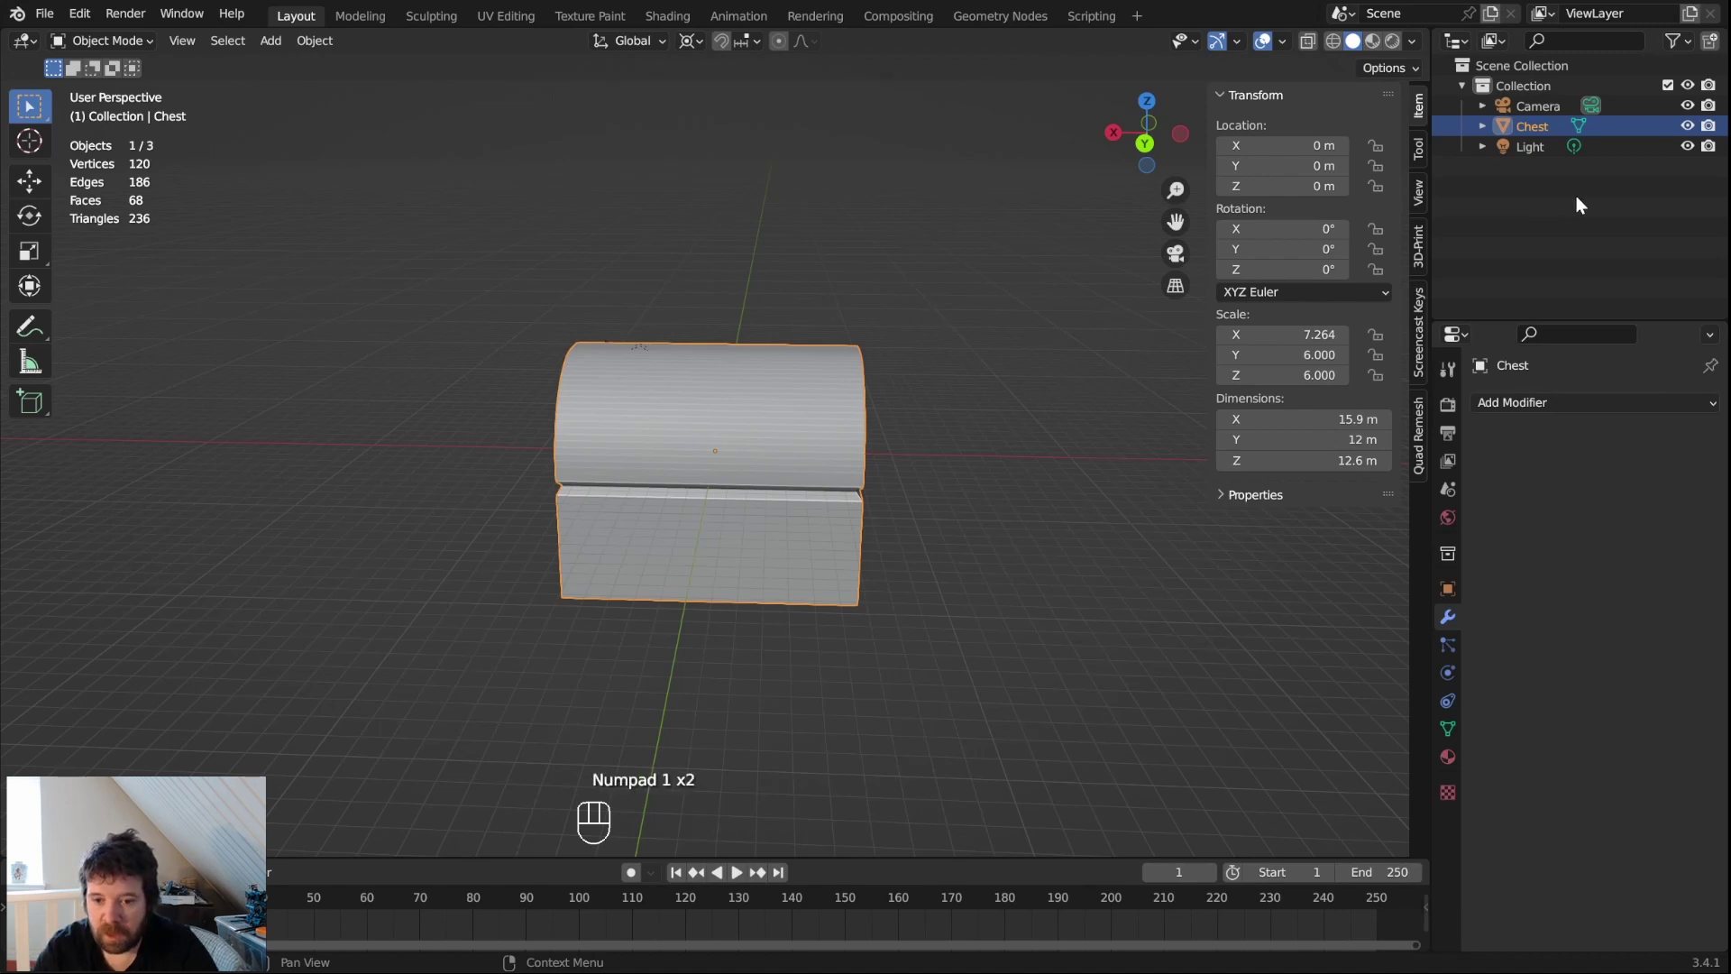
key(KP_5)
key(KP_4)
key(KP_6)
key(KP_4)
key(KP_5)
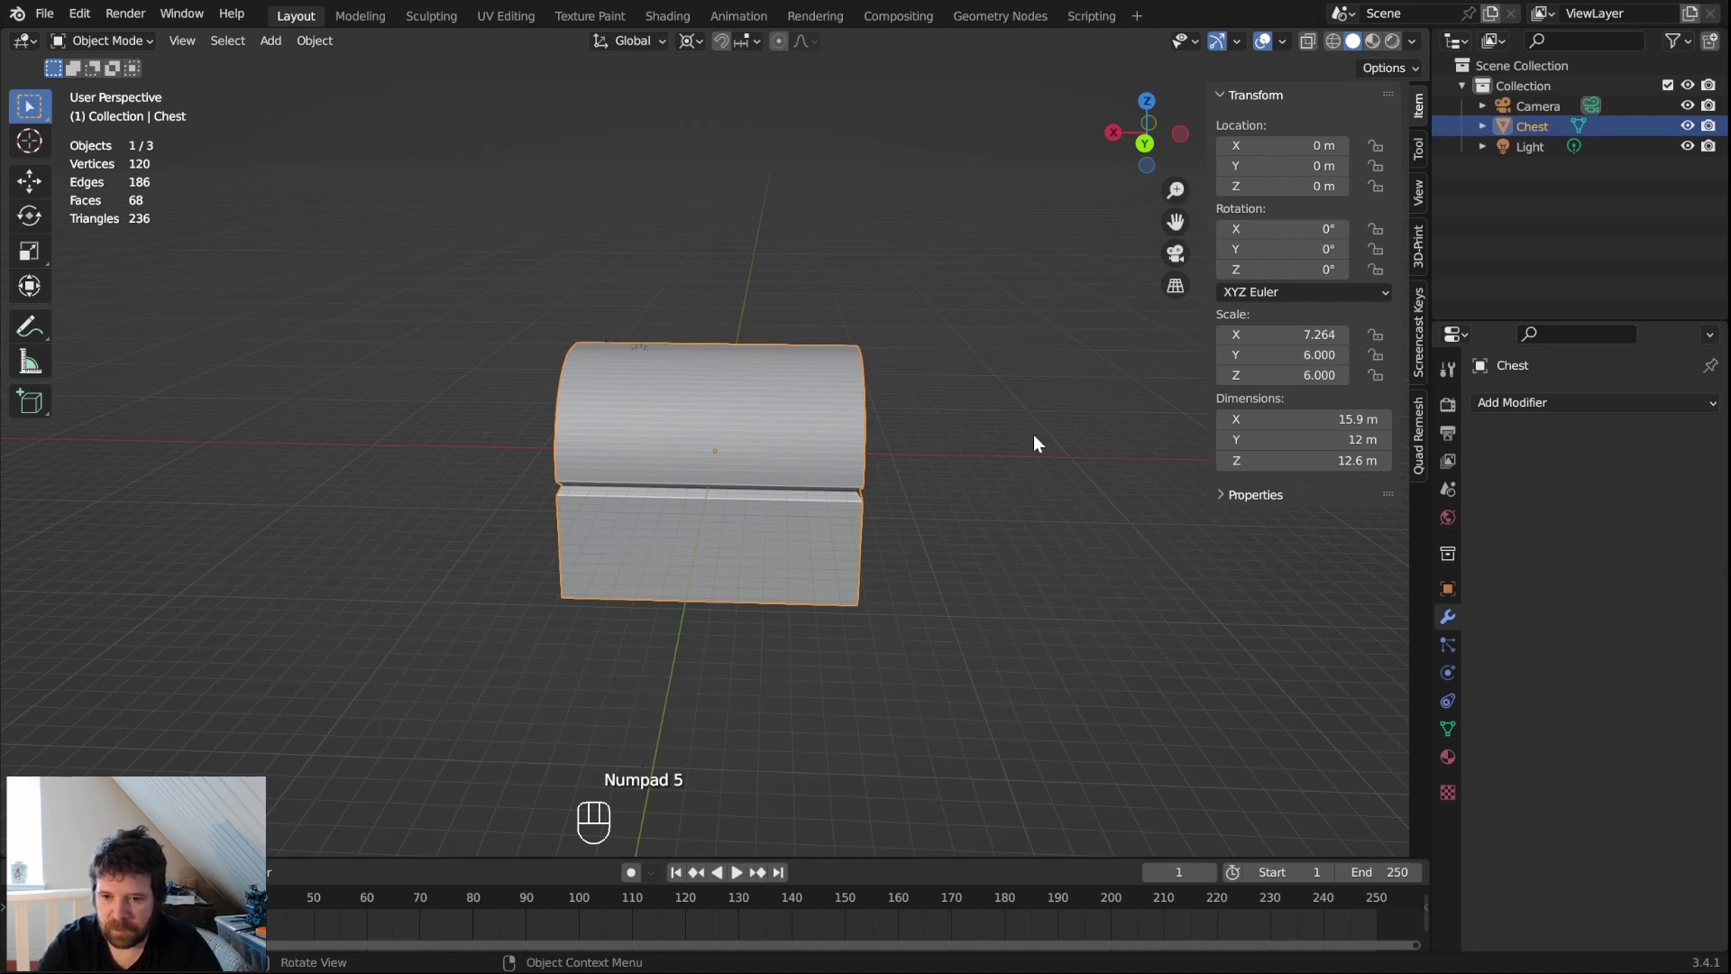
Step: Apply the chest's scale transform in Object Mode
key(KP_4)
key(KP_1)
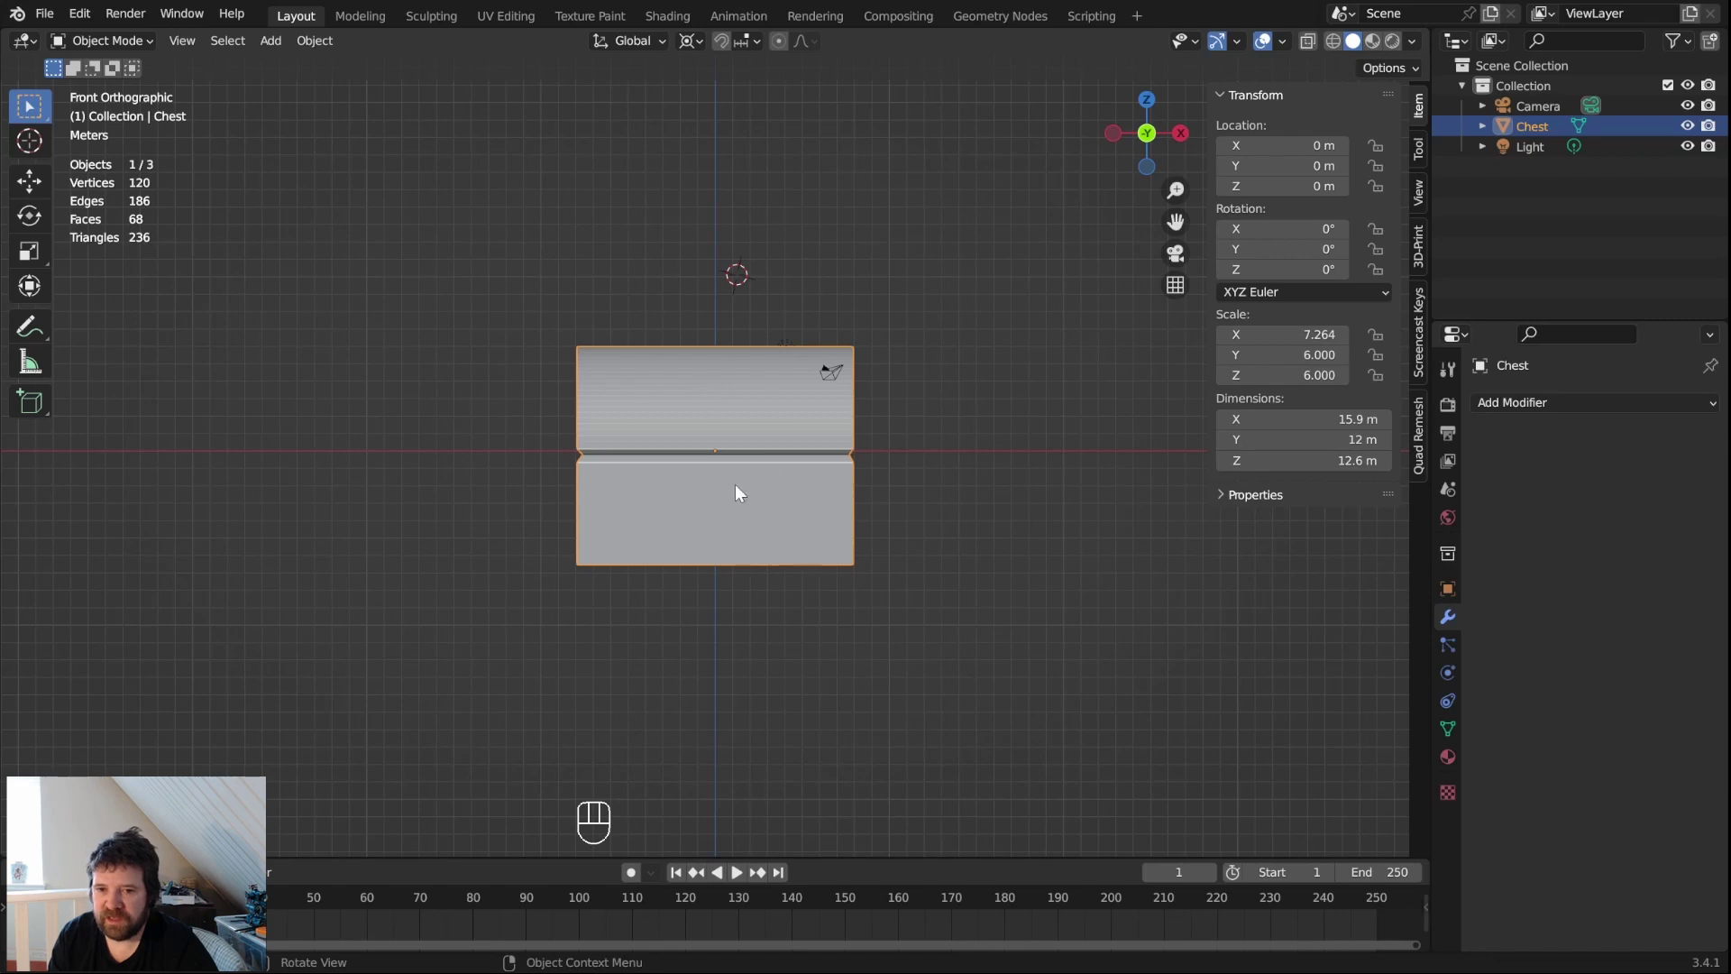
click(1418, 113)
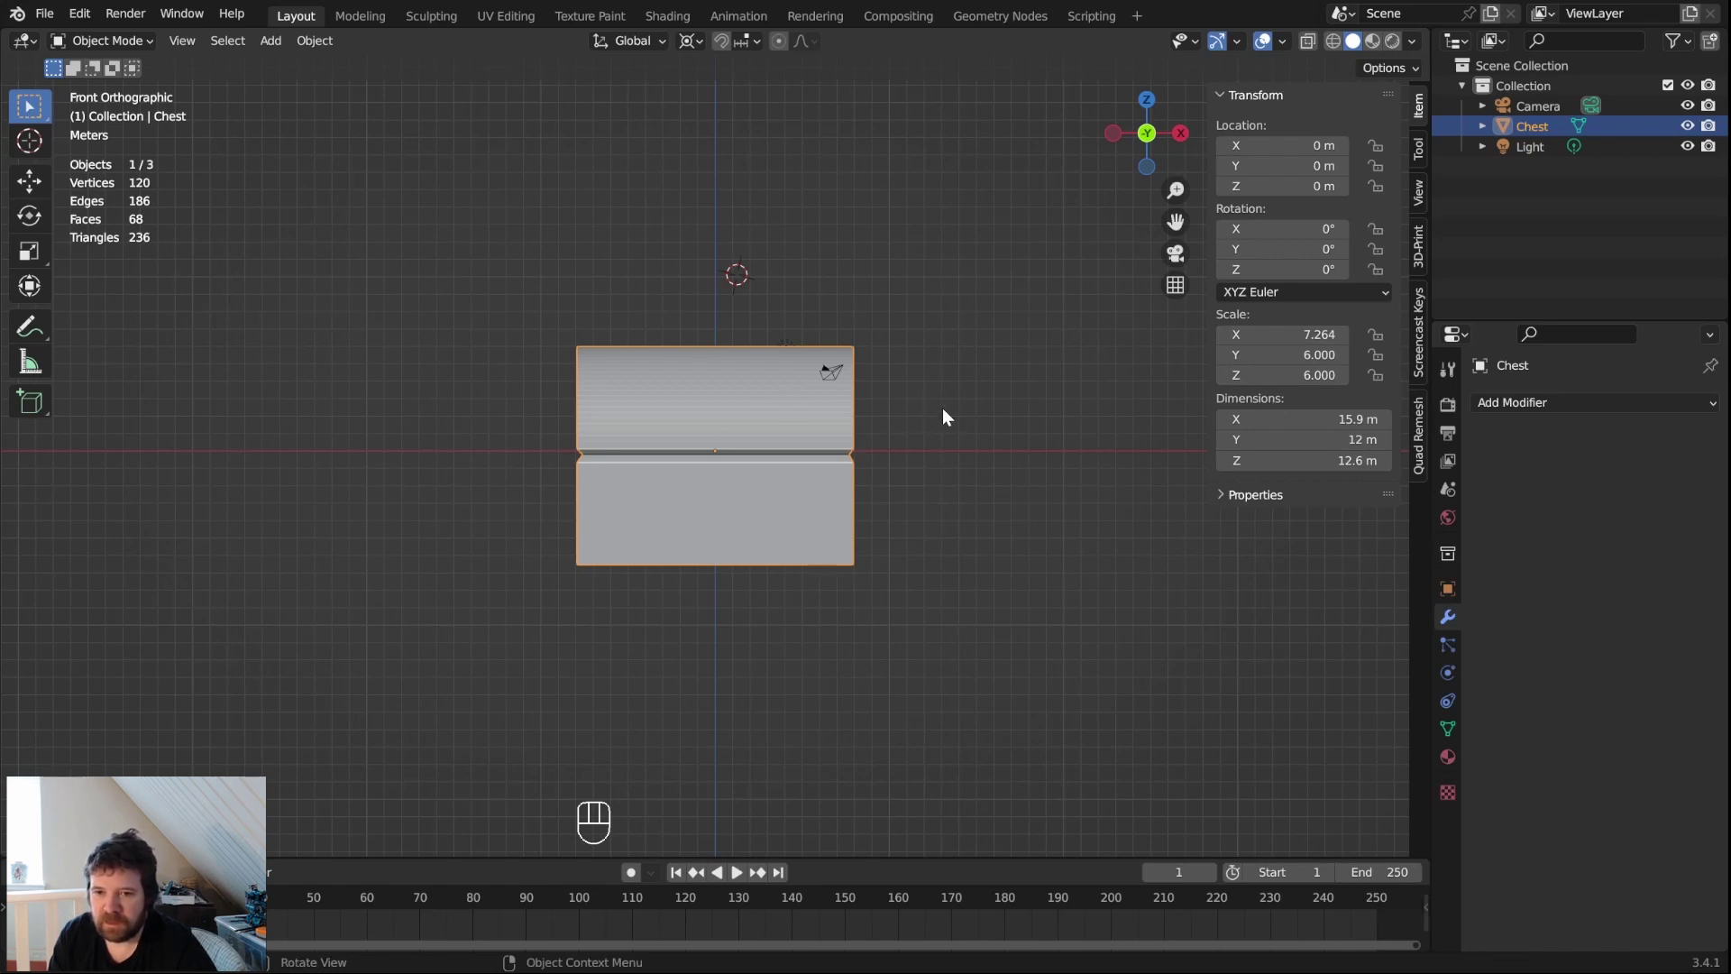
key(ctrl)
key(ctrl+a)
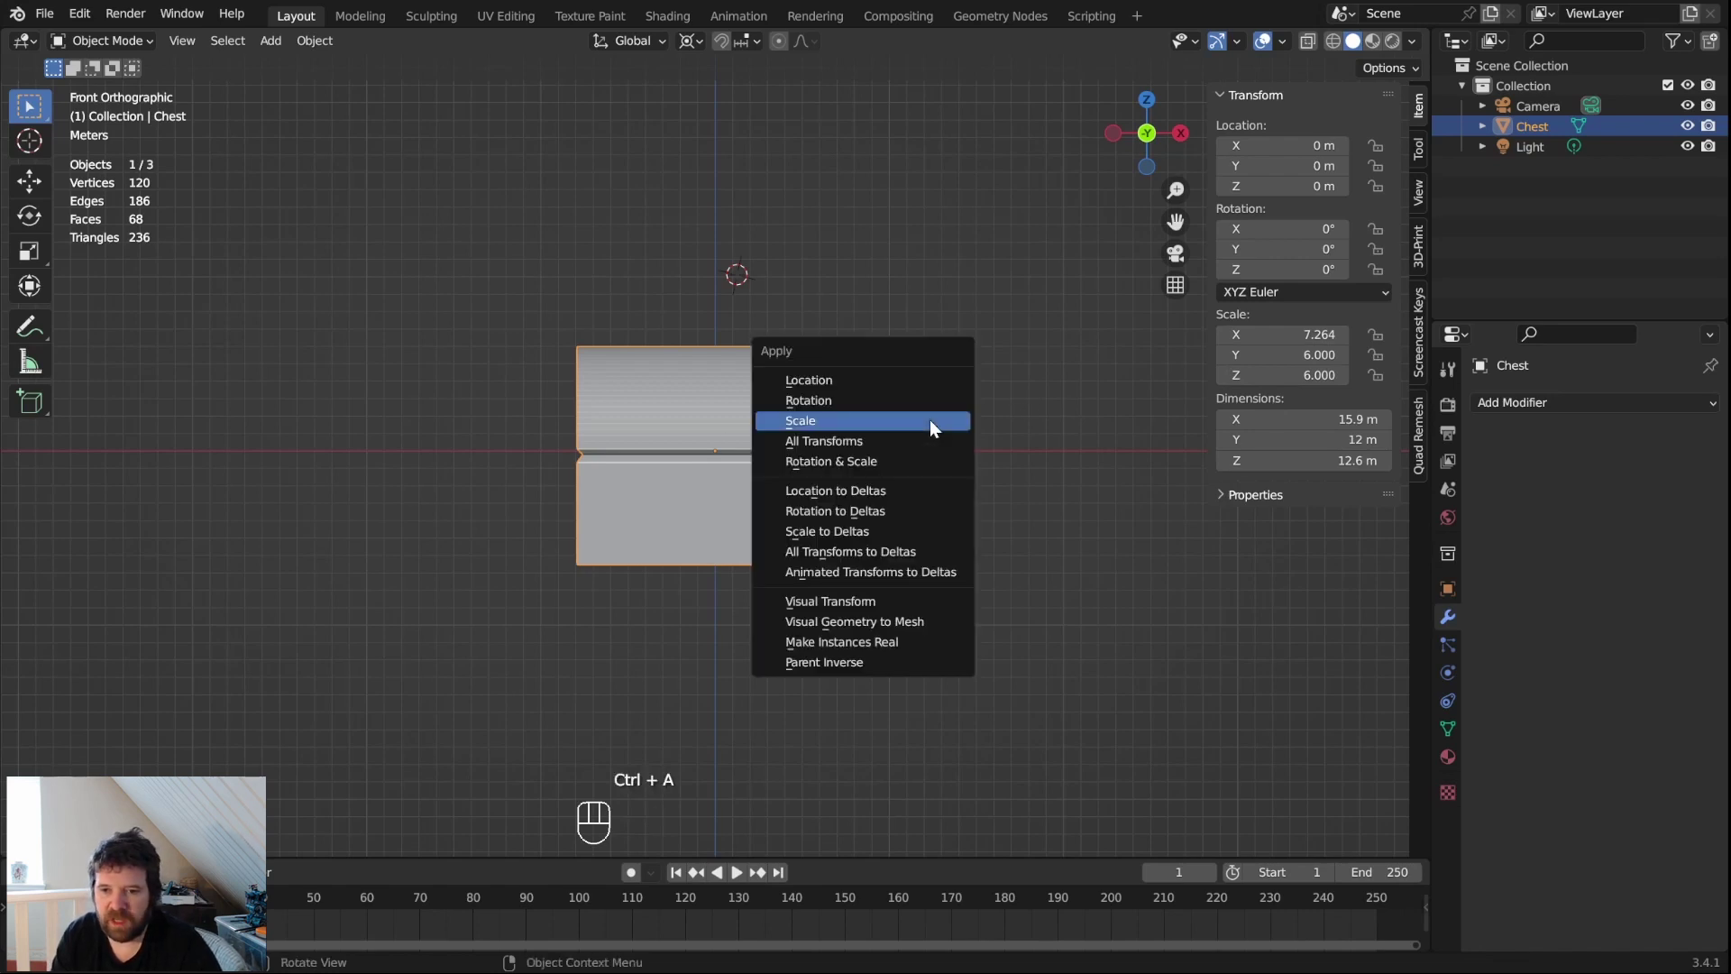
click(928, 419)
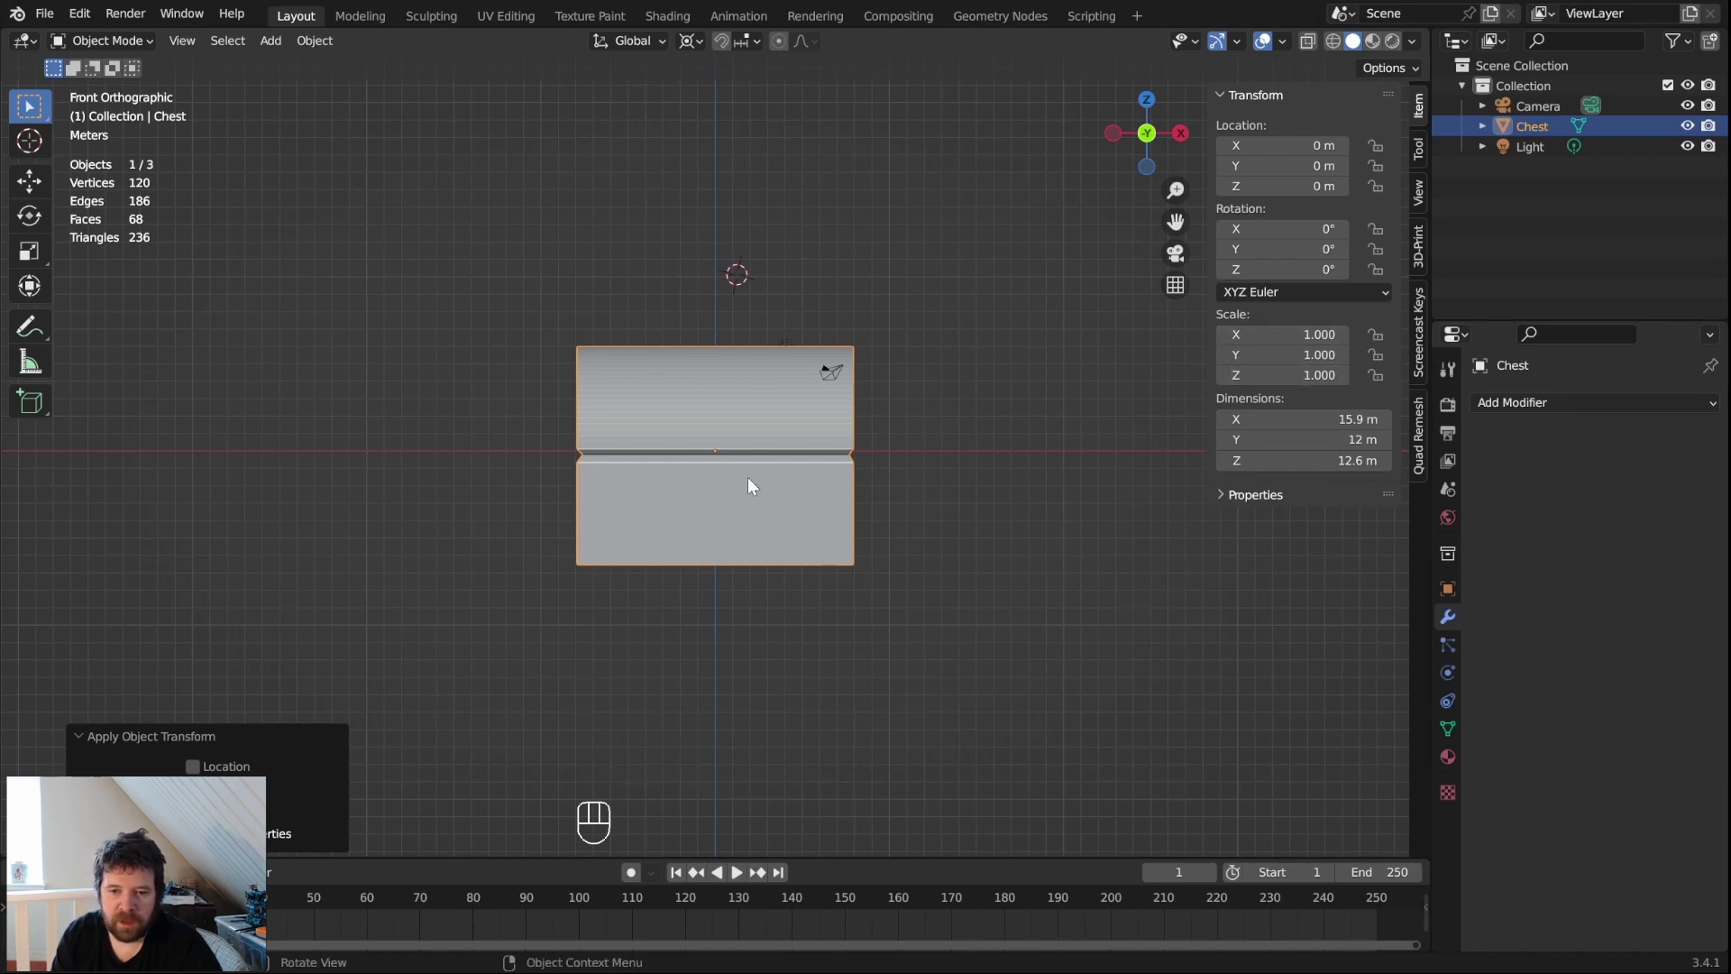
Step: Enter Edit Mode on the chest and select its lower front face in face selection mode
middle_drag(761, 487, 950, 502)
key(Tab)
click(741, 527)
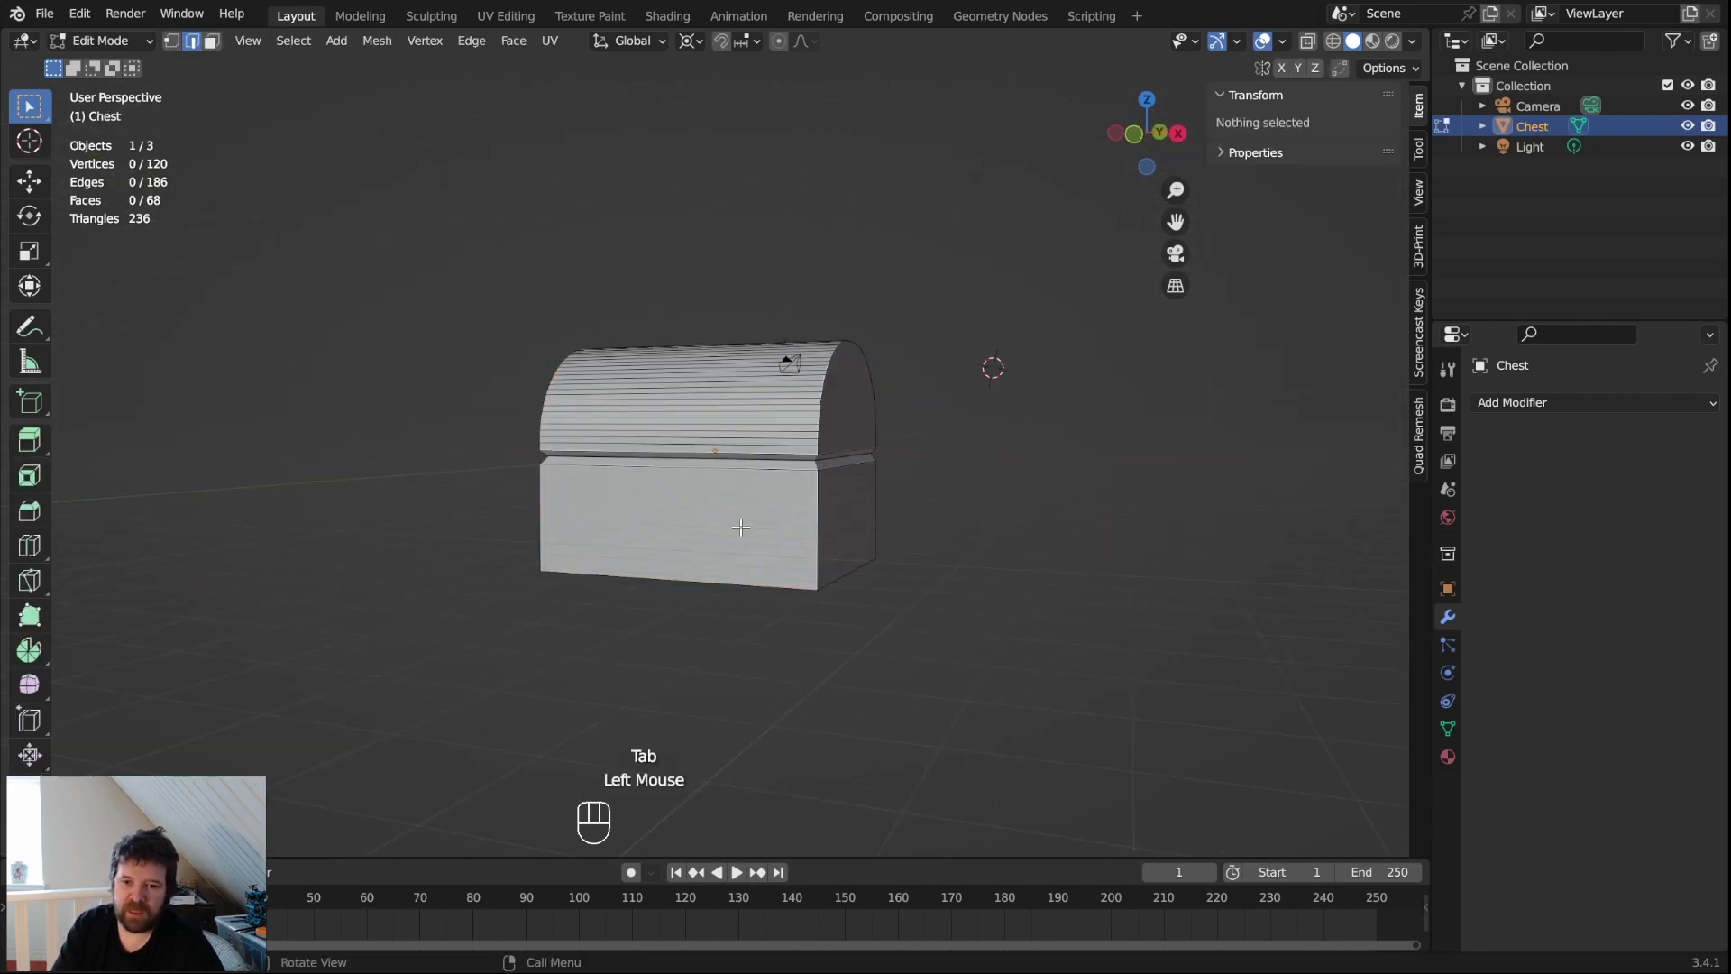
key(3)
click(735, 520)
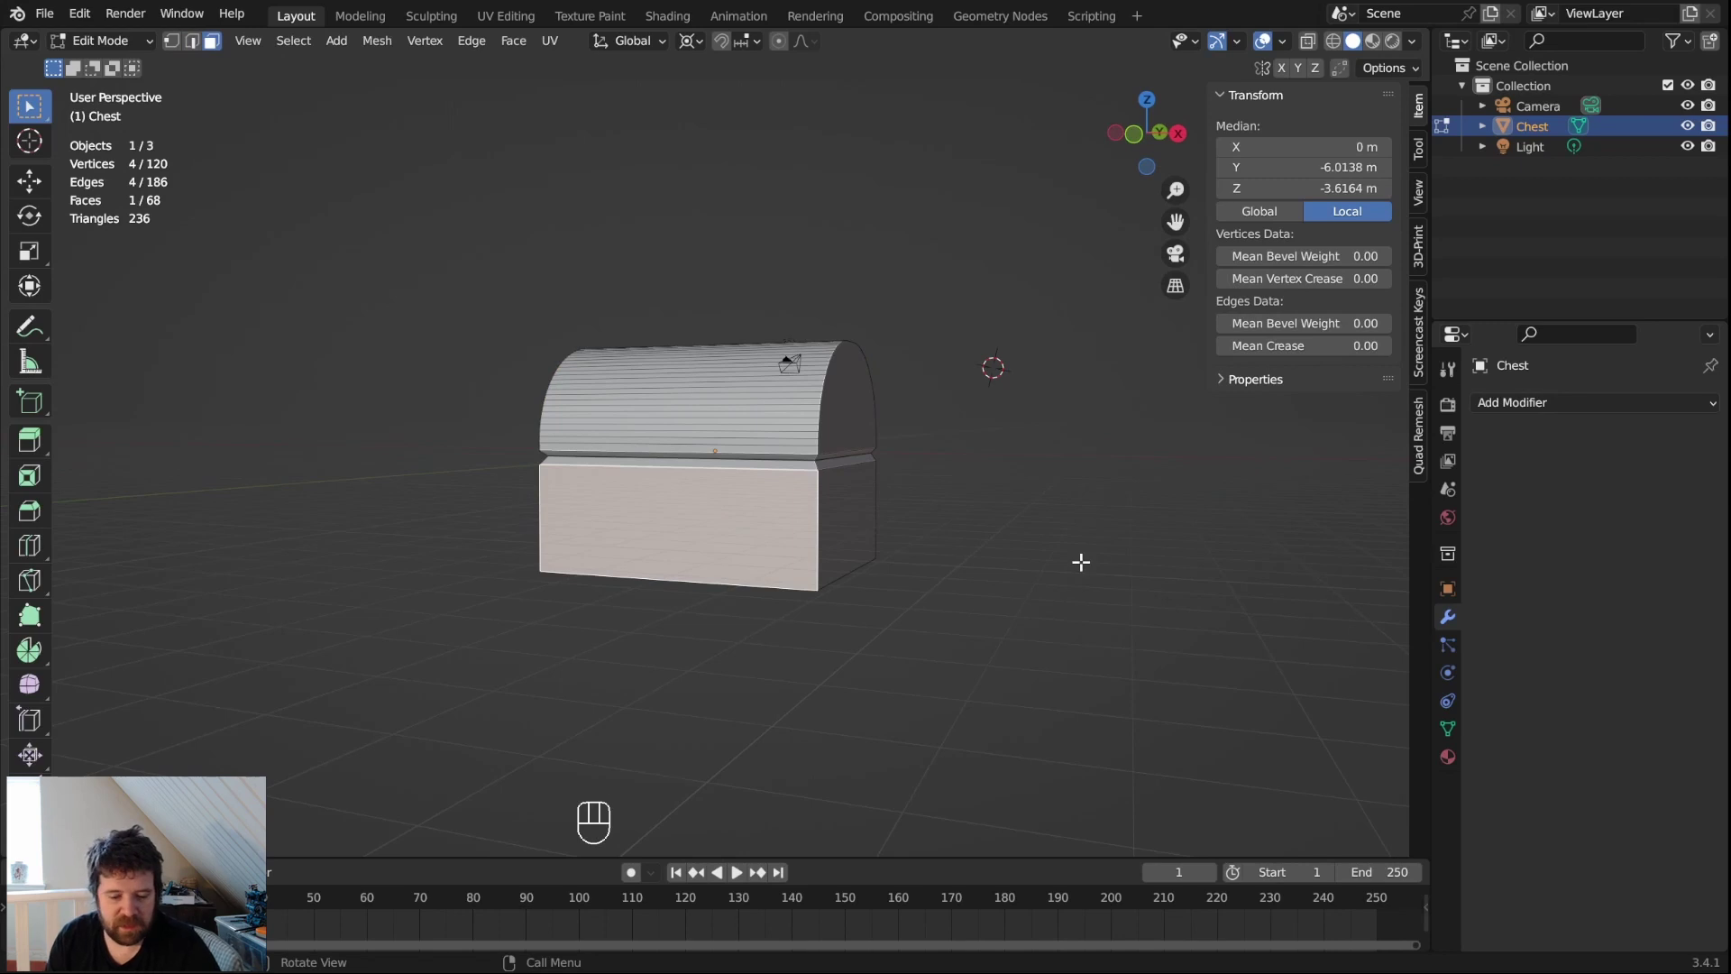
Step: Try a 1 m inset on the lower front face and undo it
key(i)
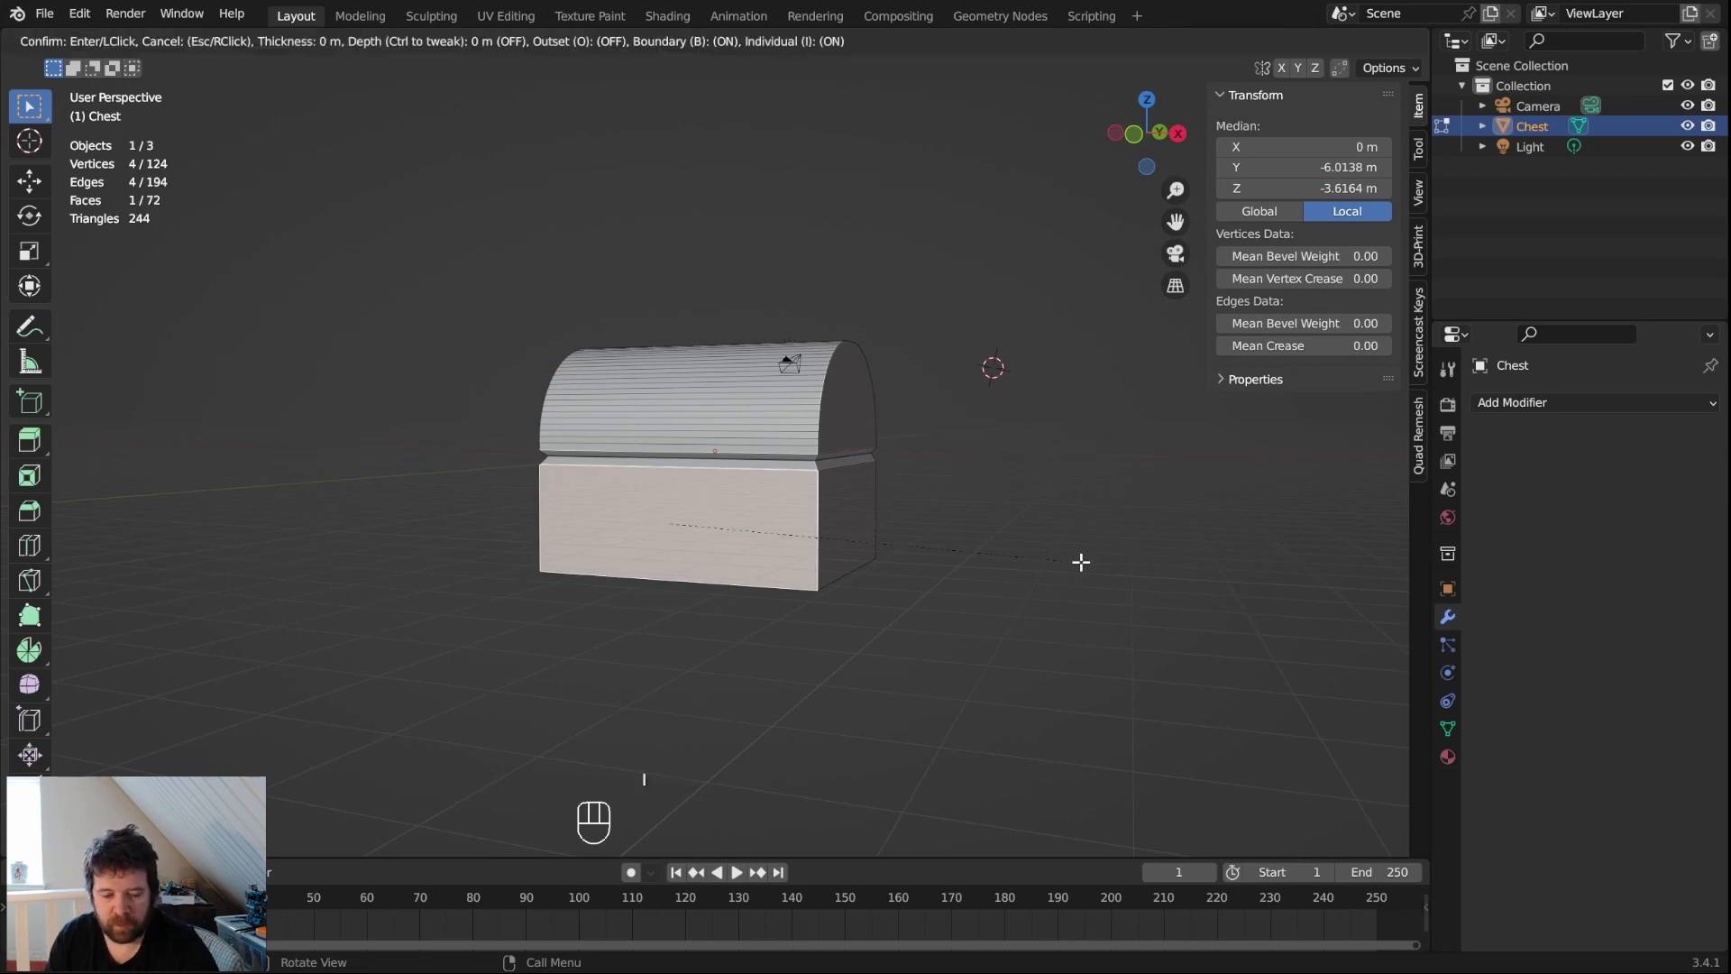
key(1)
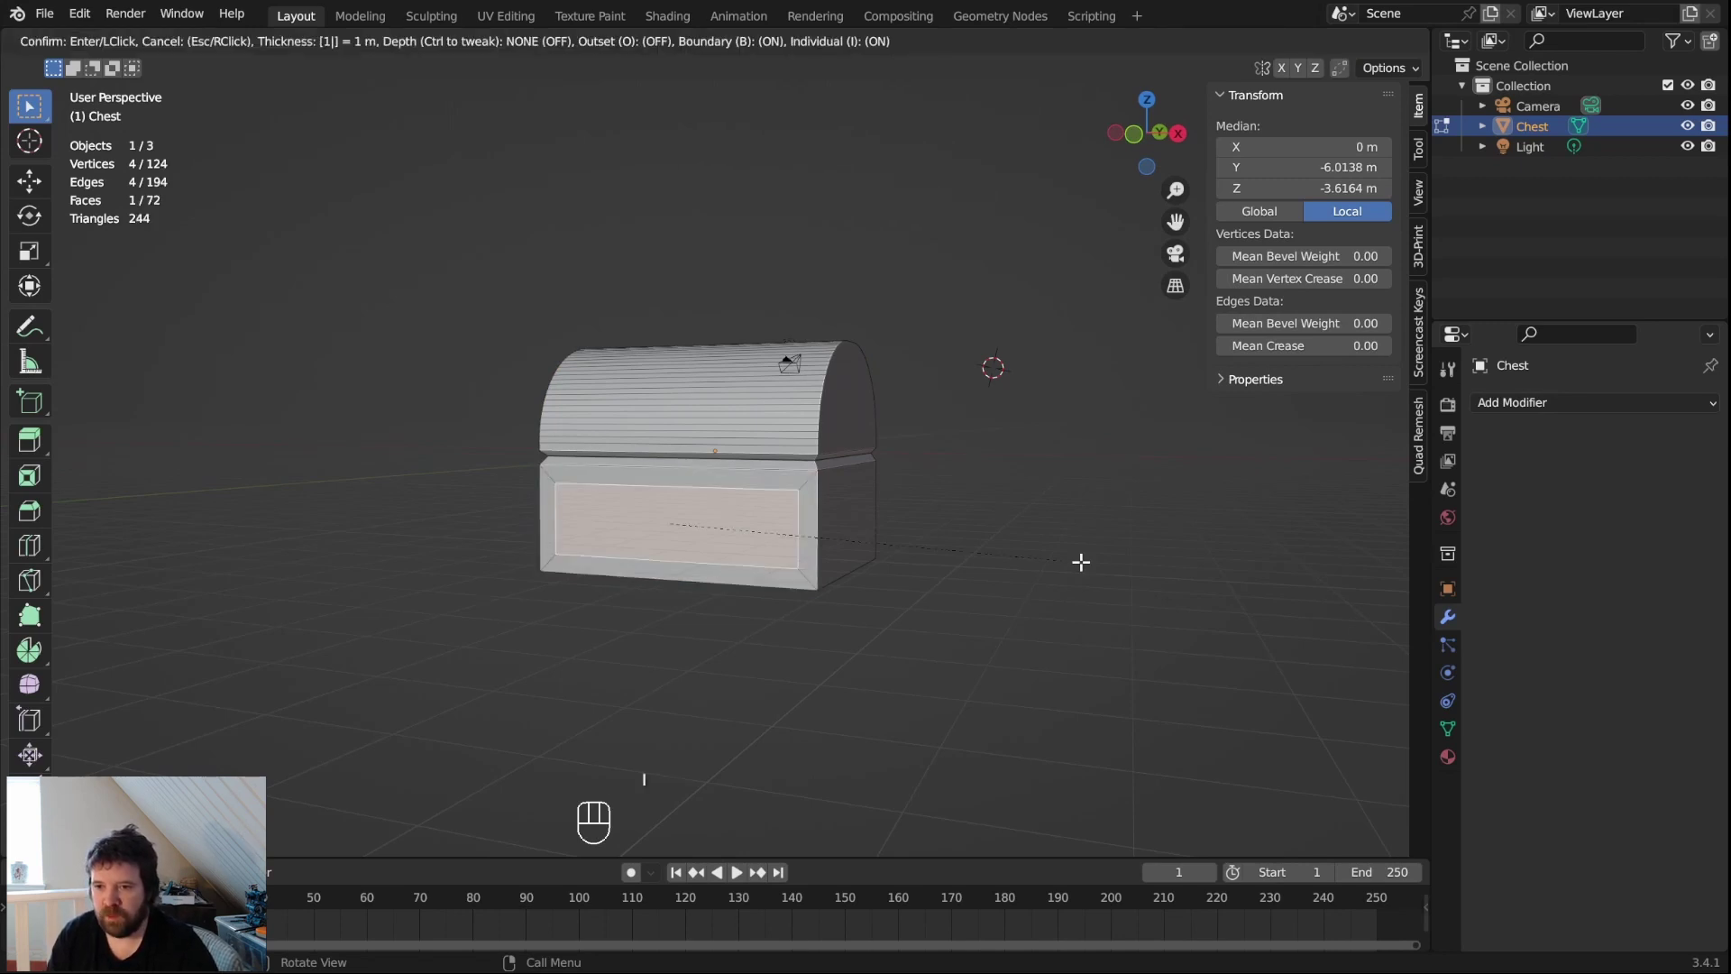
click(1081, 562)
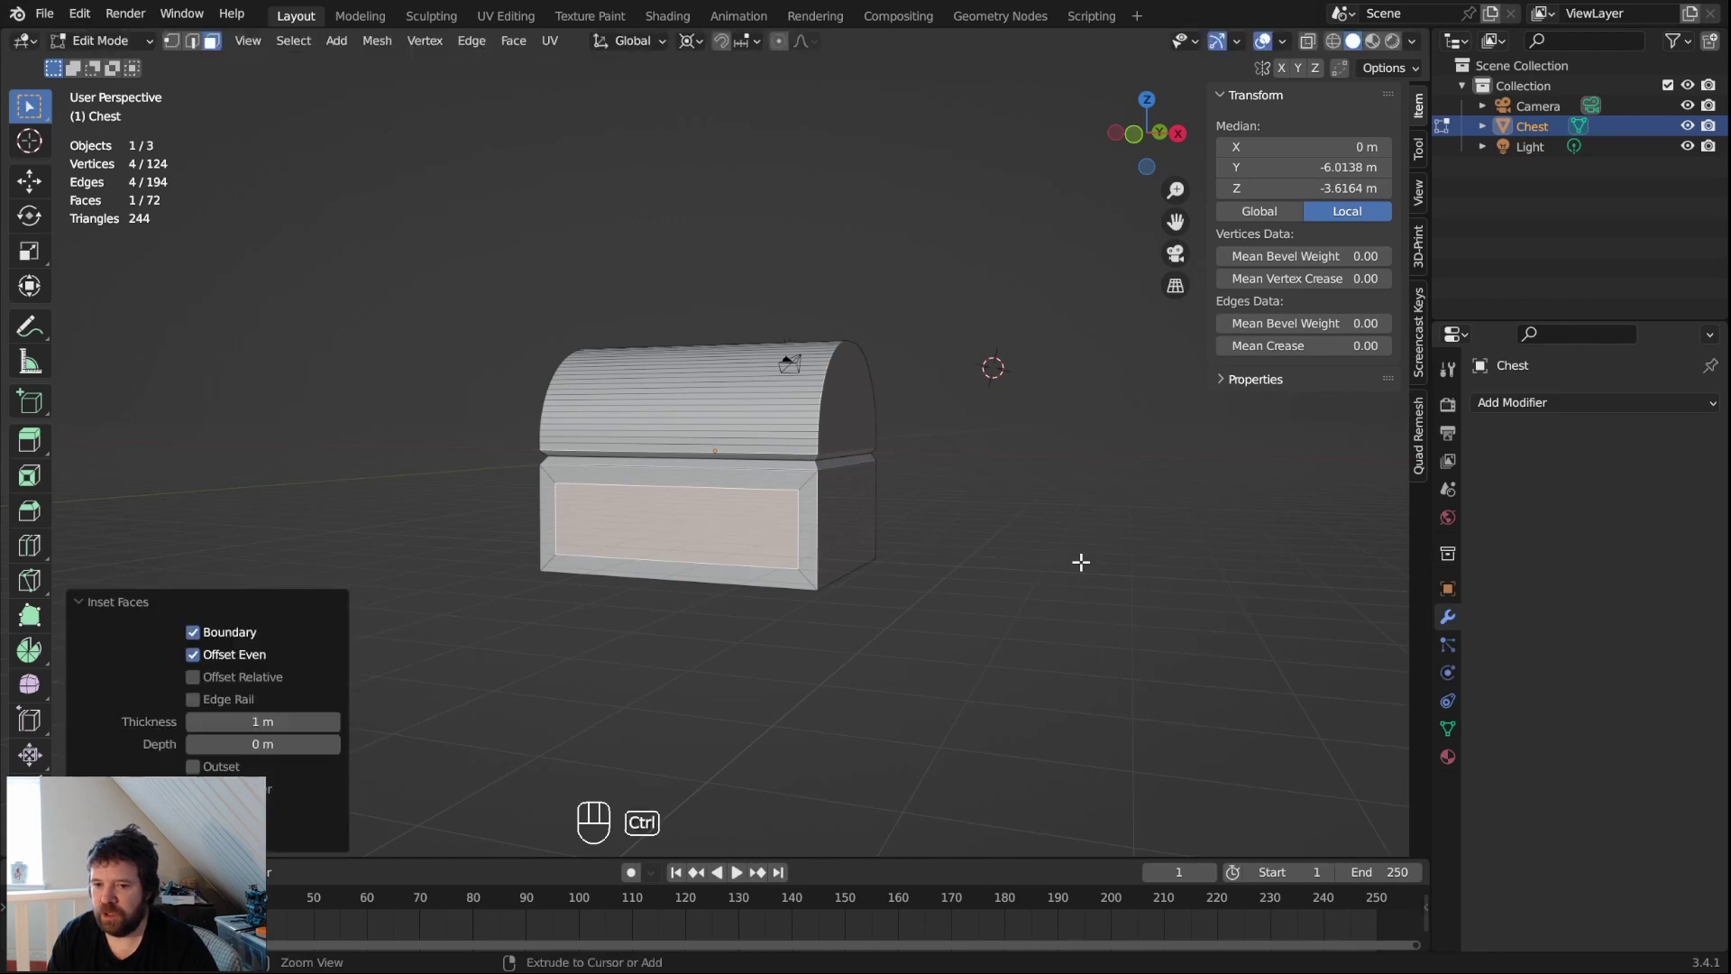
key(ctrl+z)
Step: Return to Object Mode, apply the chest's scale once more and reselect the chest
key(Tab)
middle_drag(918, 491, 856, 512)
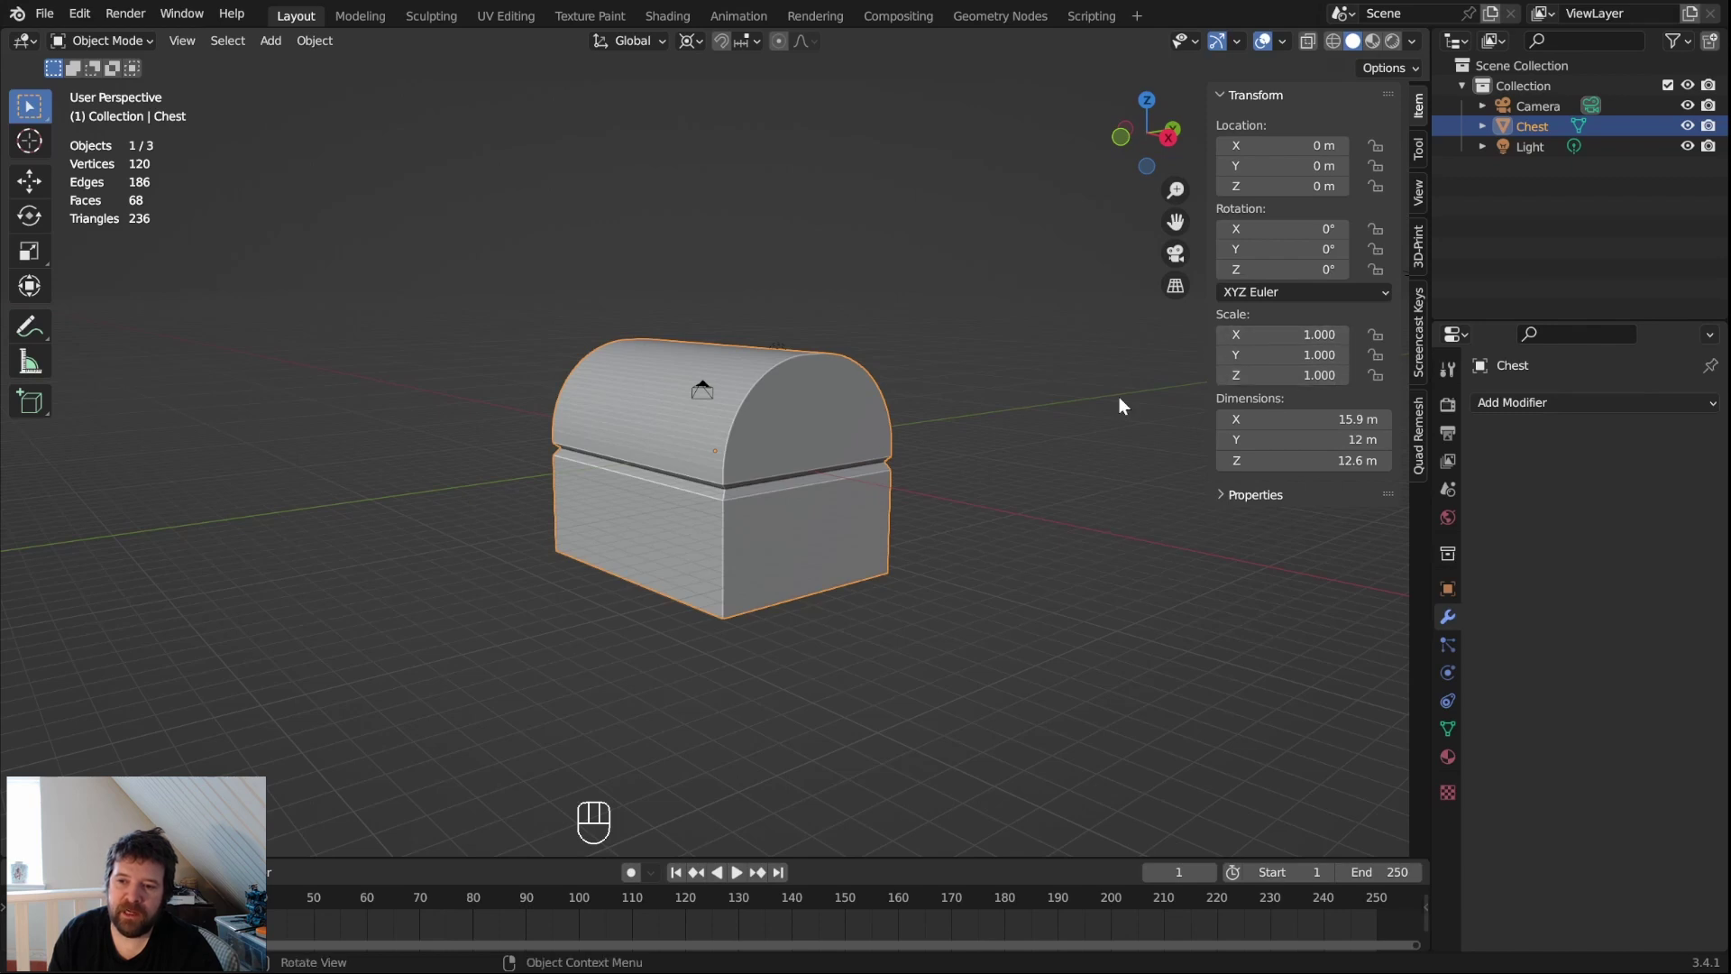
key(ctrl+a)
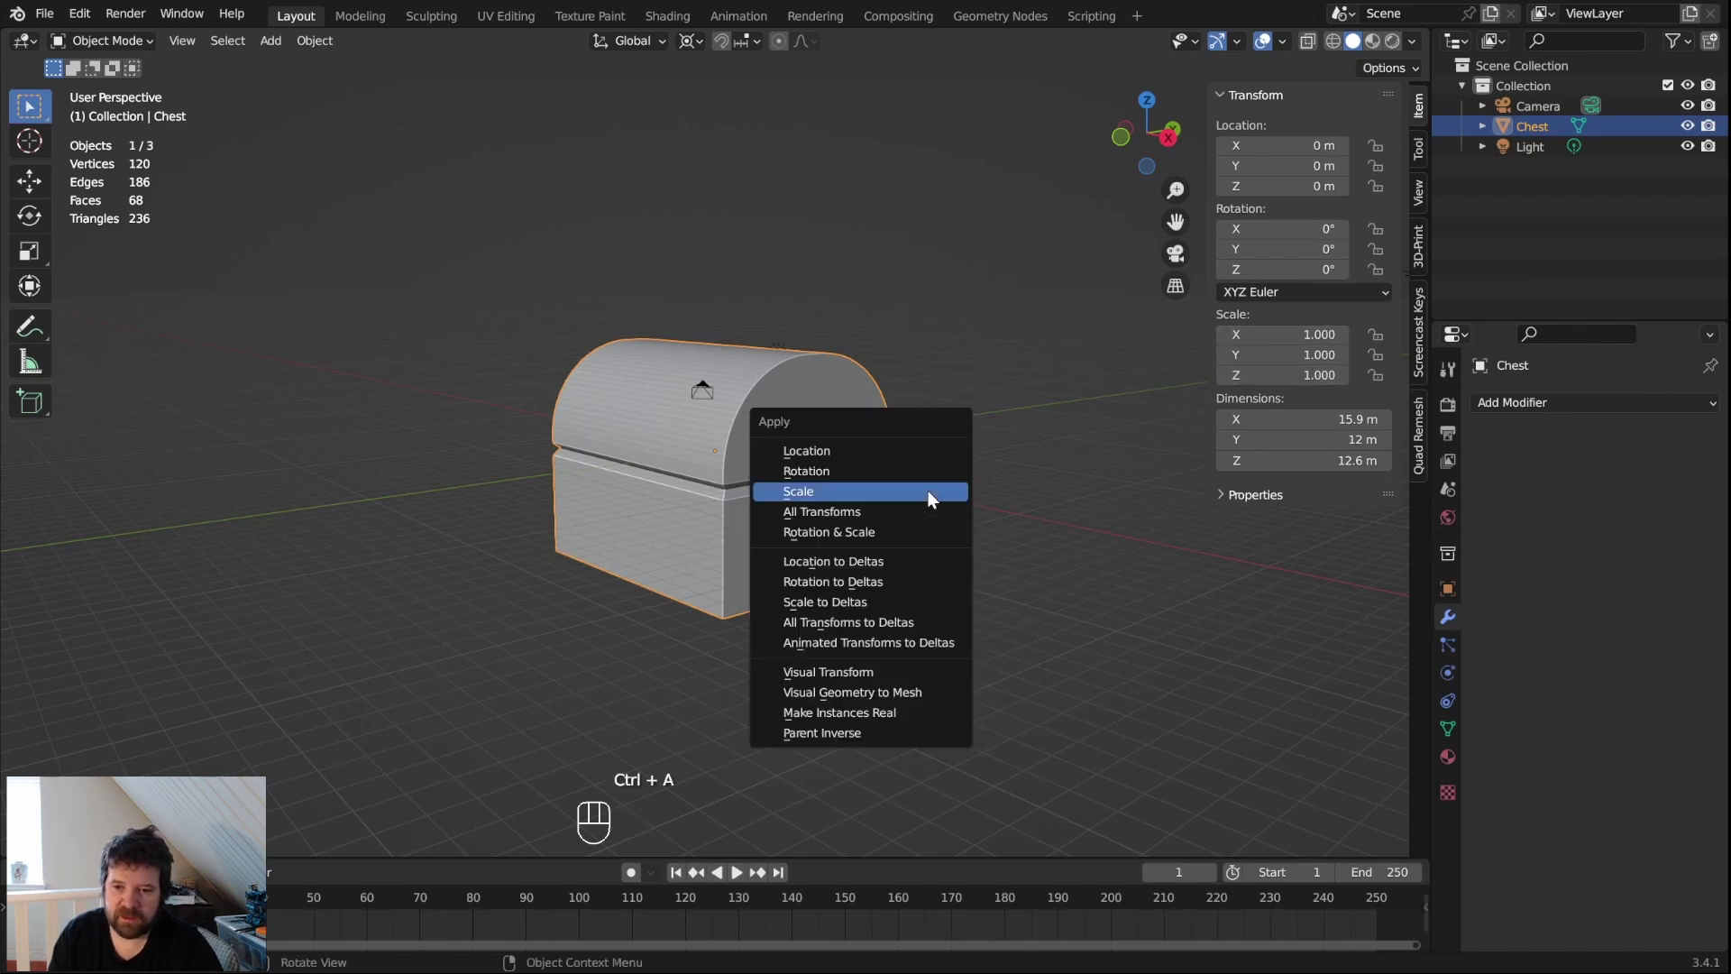
click(928, 492)
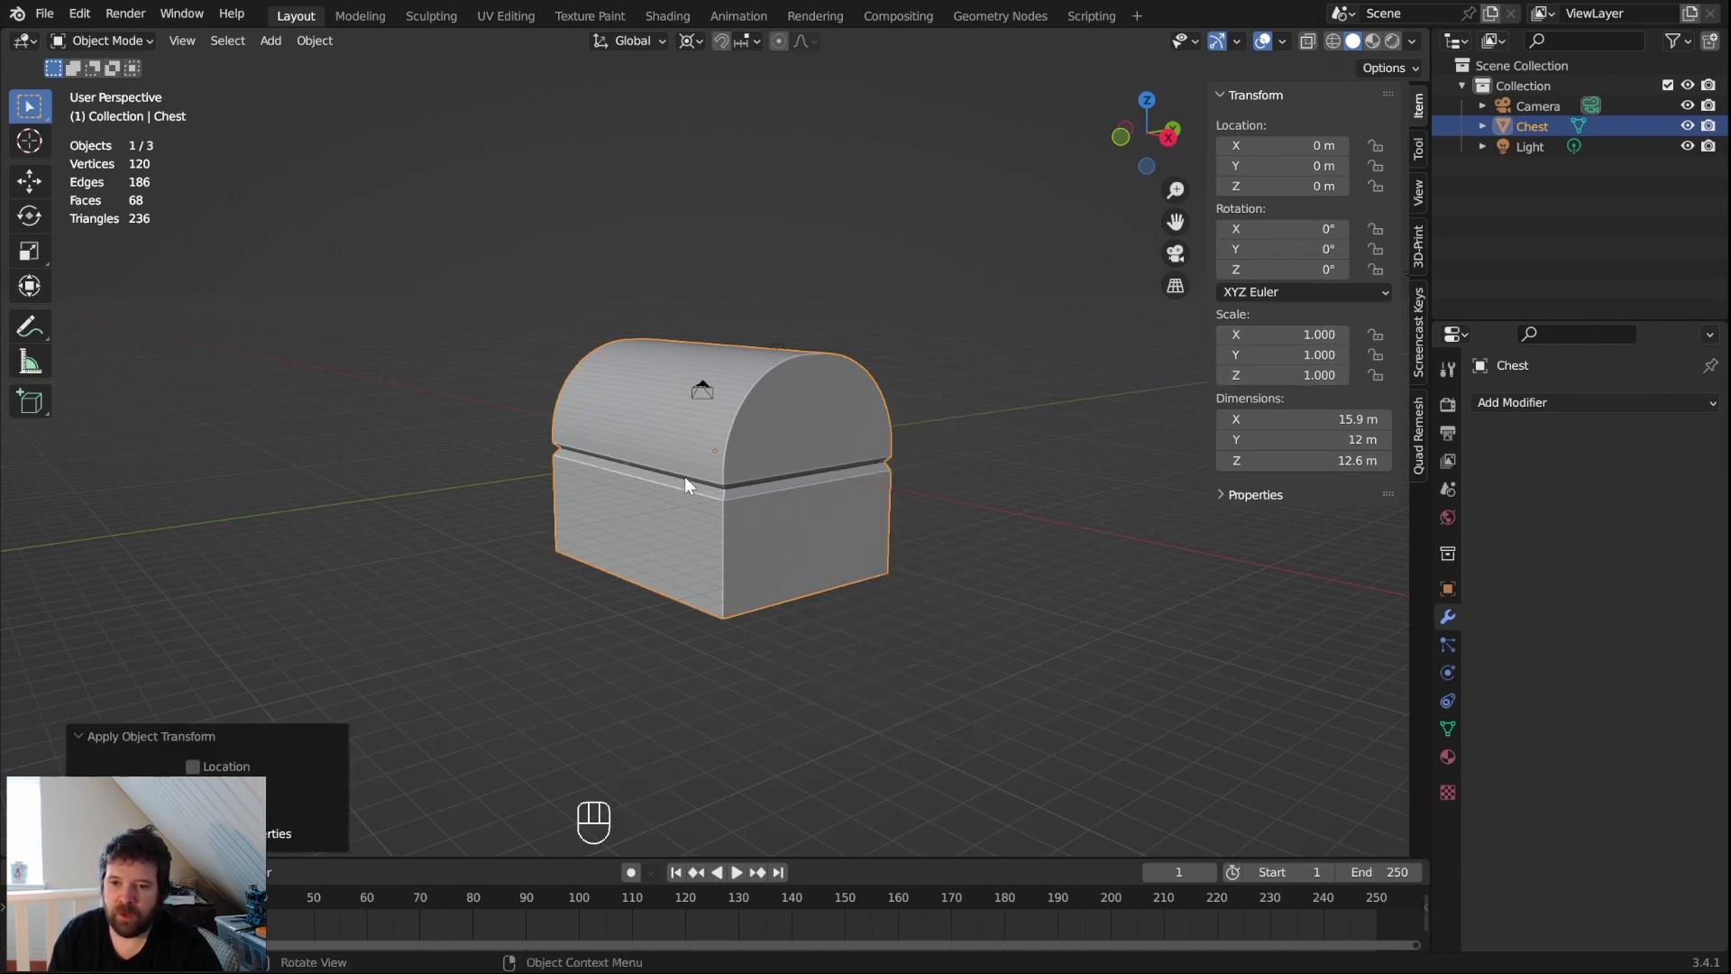
click(1035, 638)
click(786, 559)
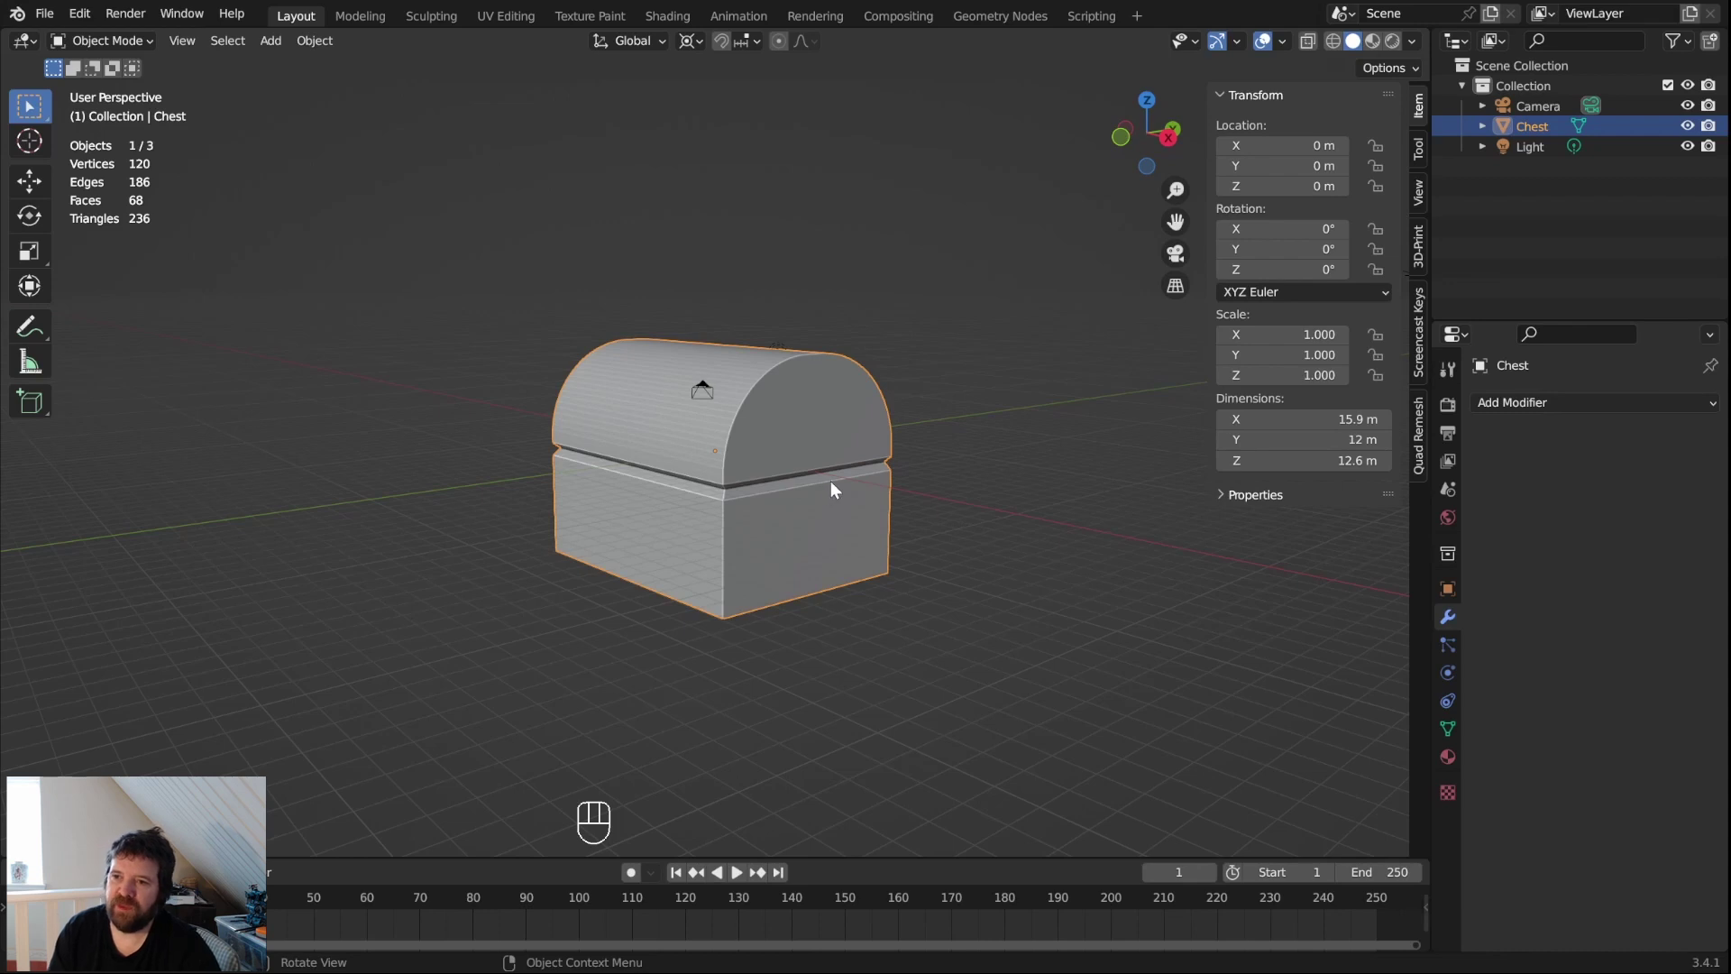
Step: Enter Edit Mode and select the chest's arched lid end face together with the body end face below it
key(Tab)
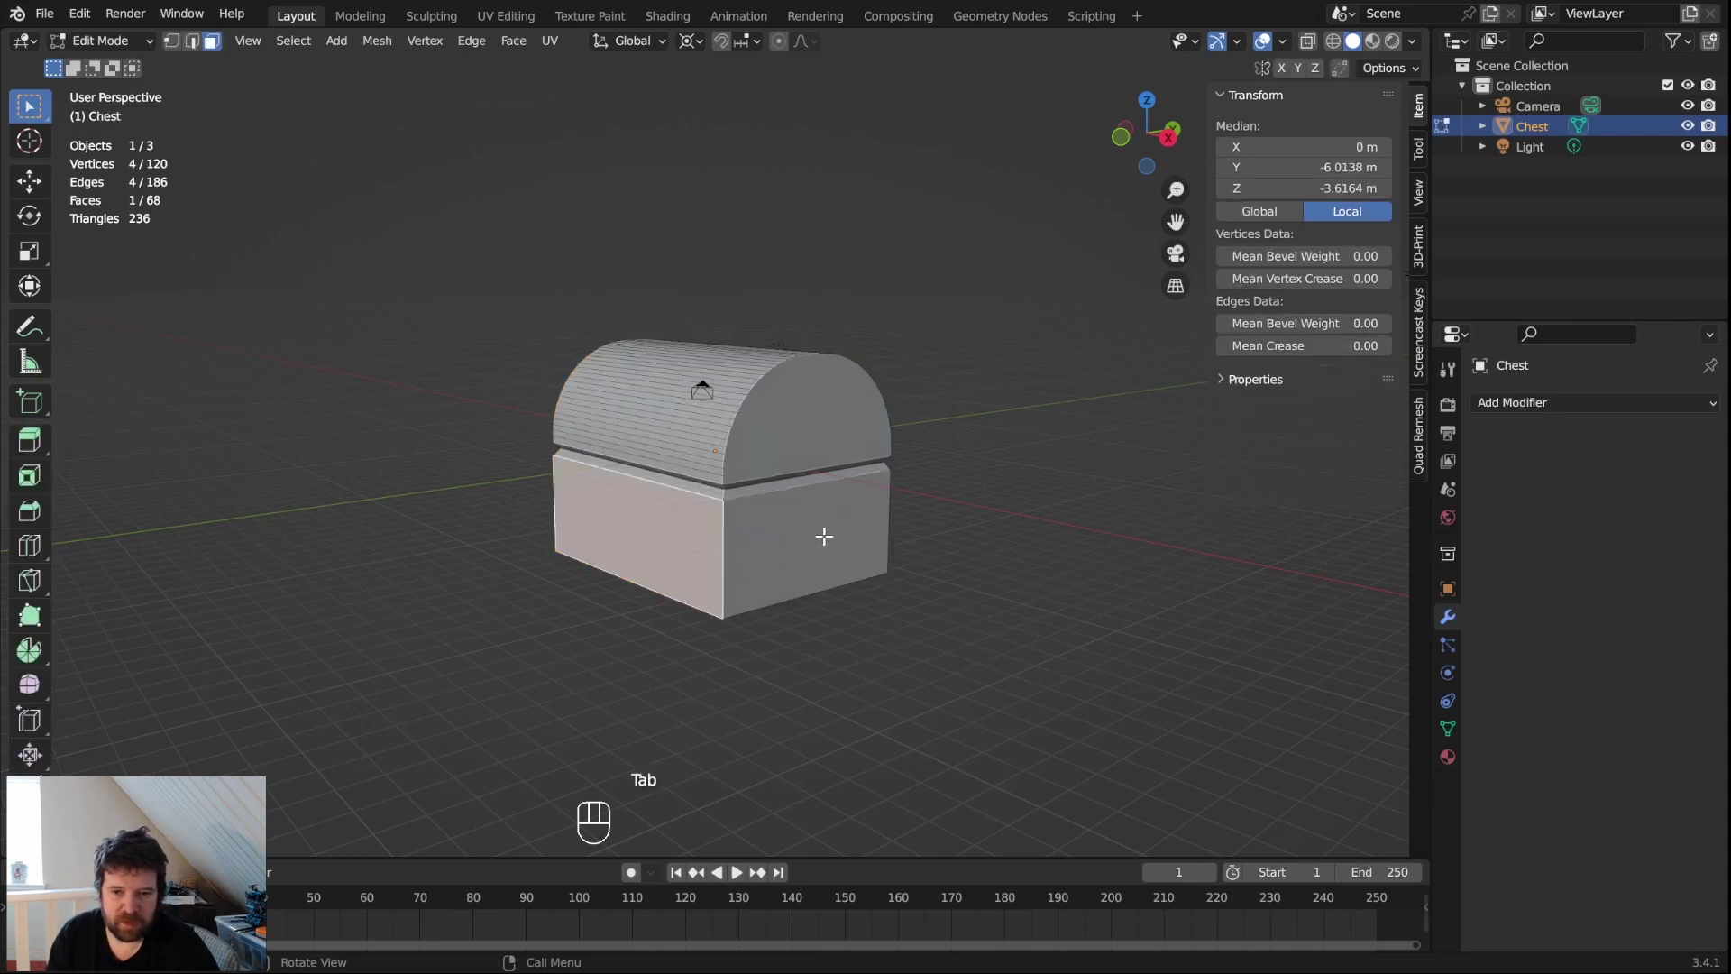
middle_drag(715, 542, 946, 537)
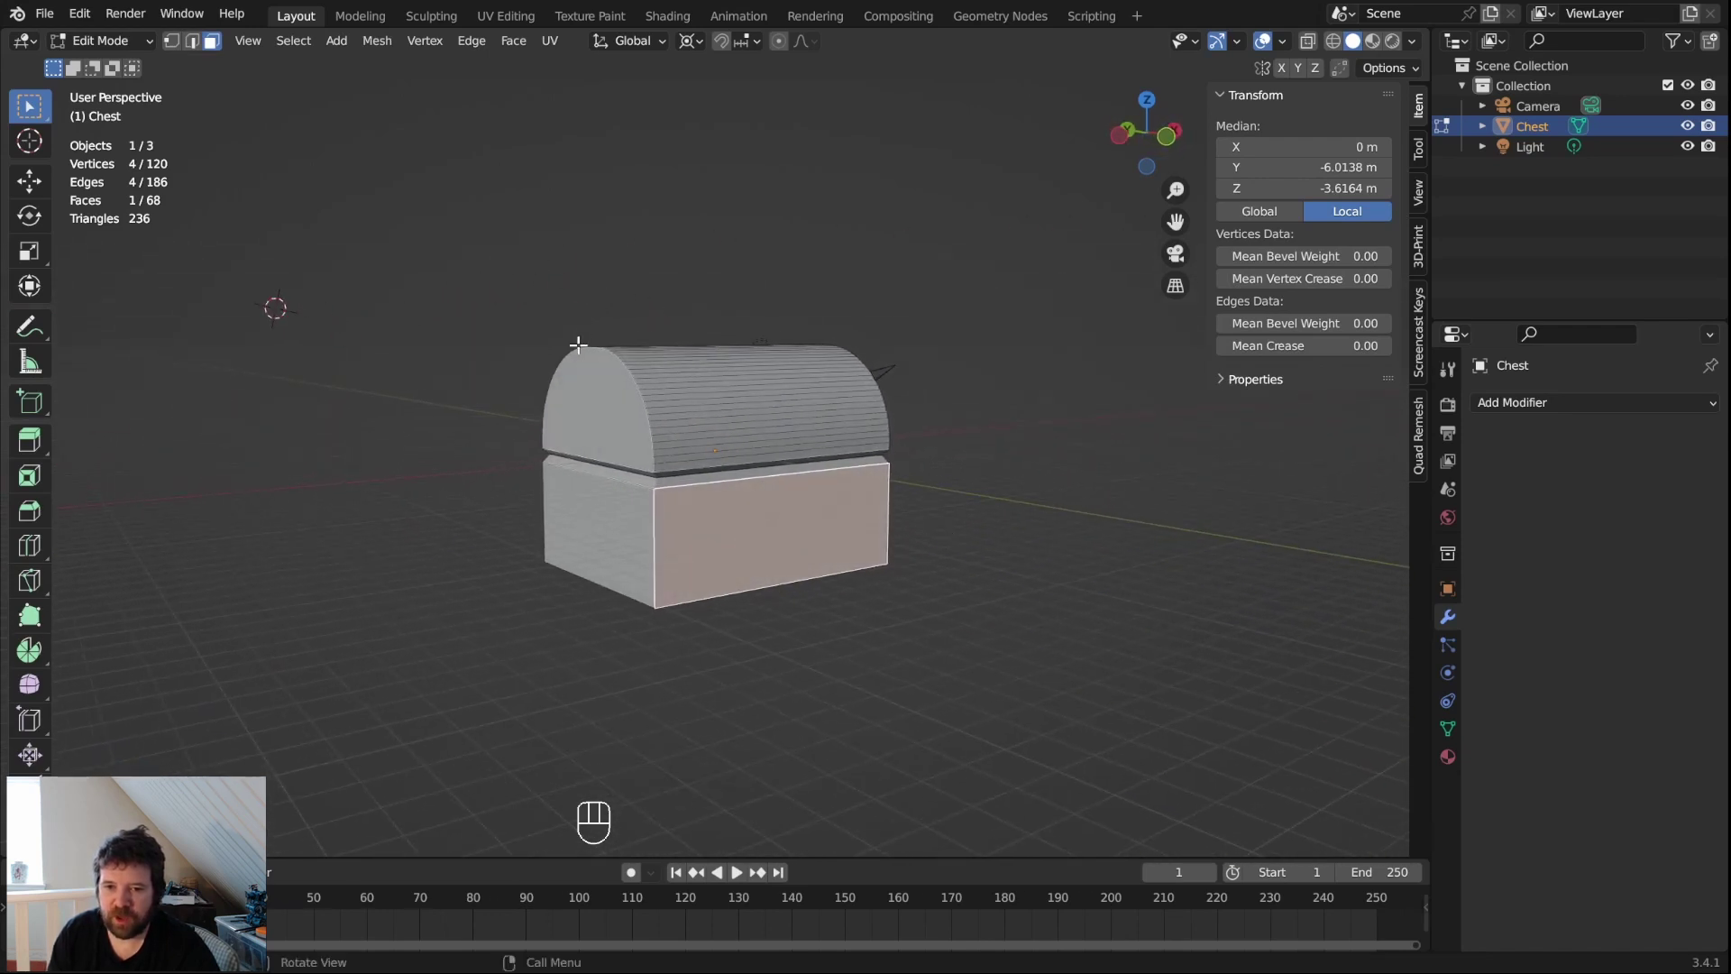
middle_drag(1008, 518, 764, 539)
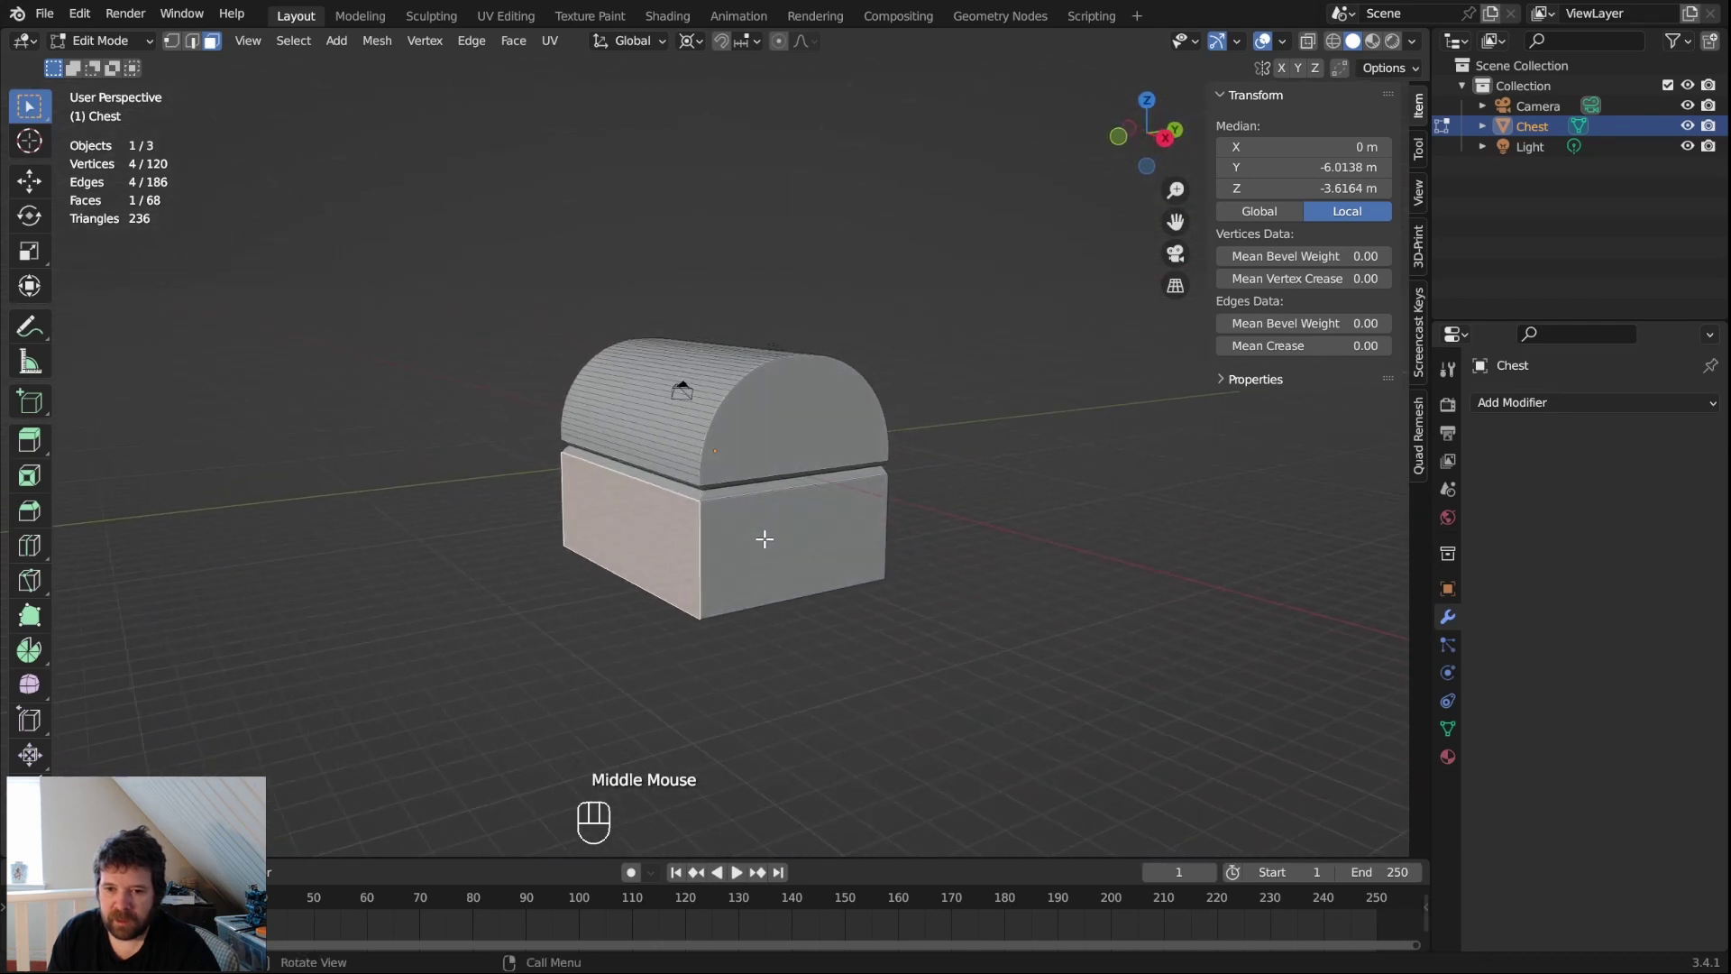
click(773, 444)
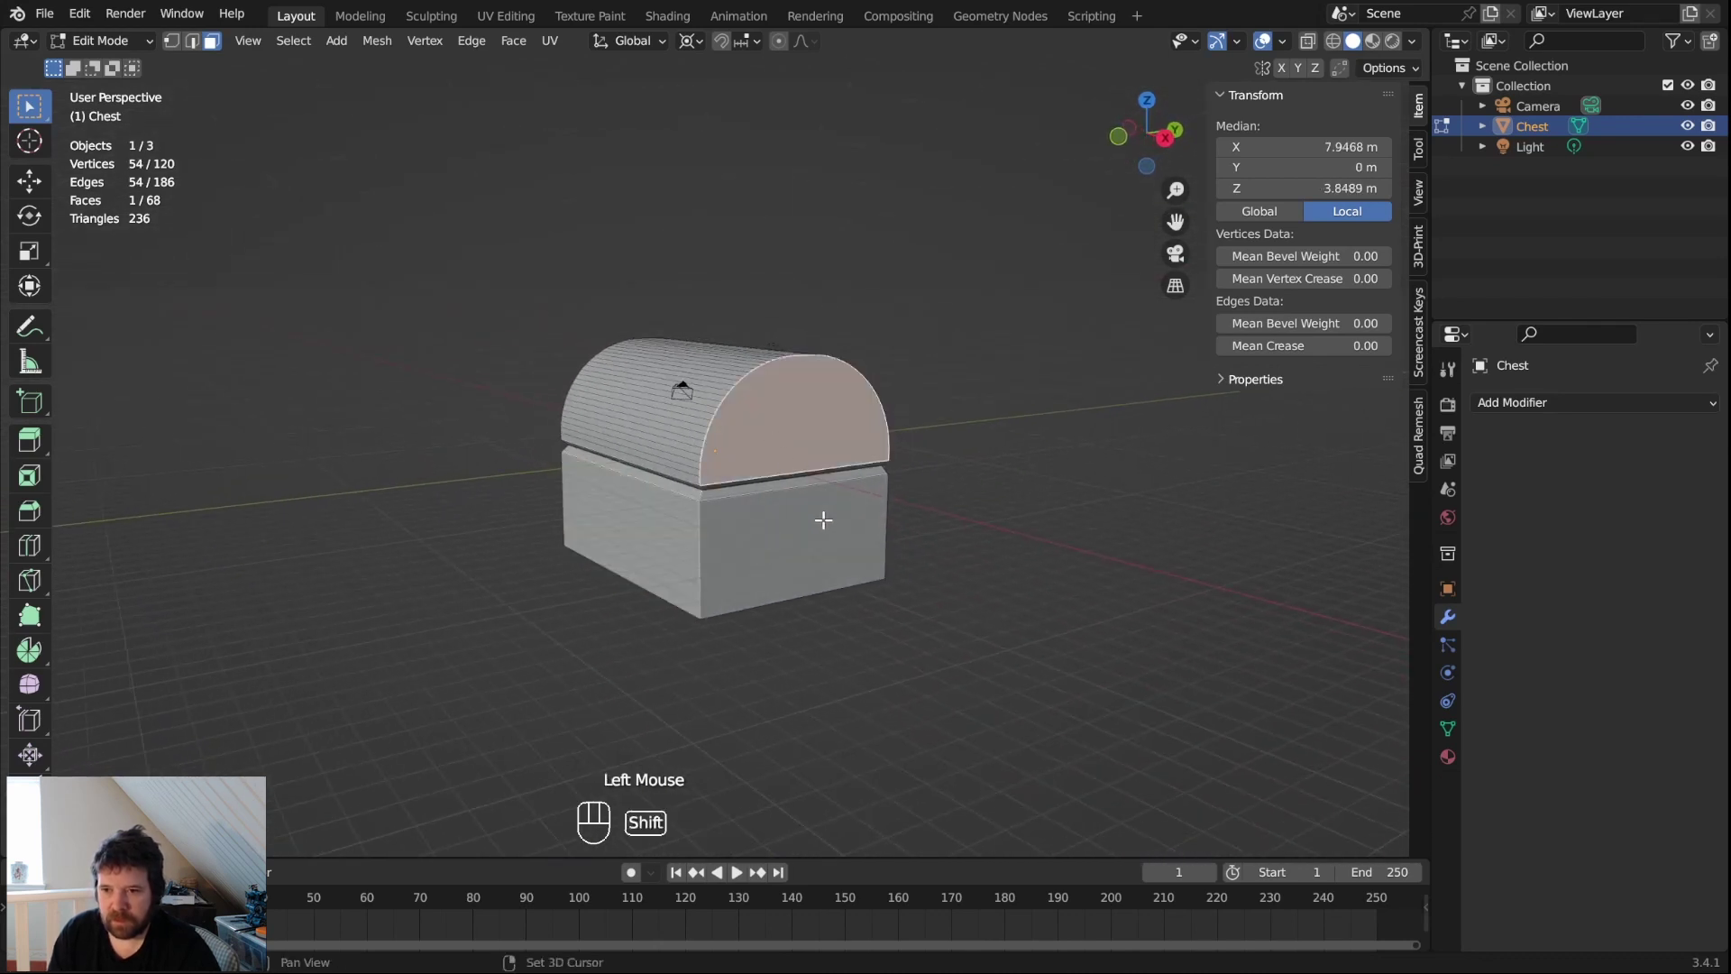
shift+click(791, 566)
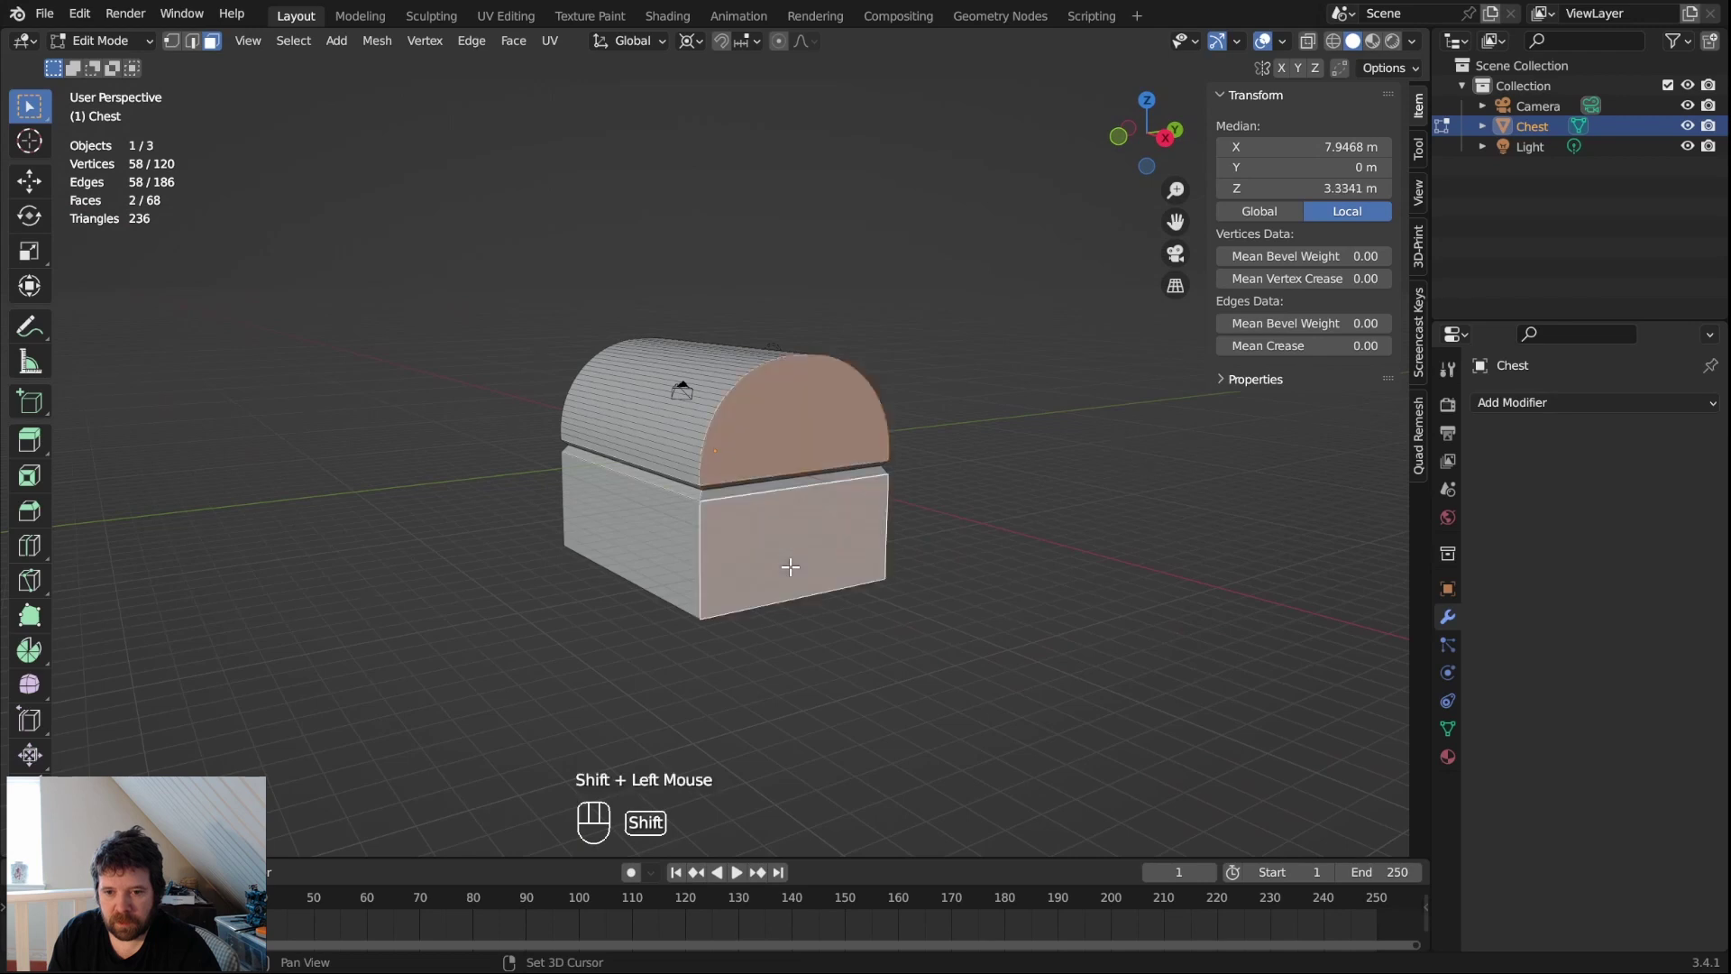
Step: Select only the chest body's long front face below the lid
middle_drag(788, 566, 699, 565)
click(696, 531)
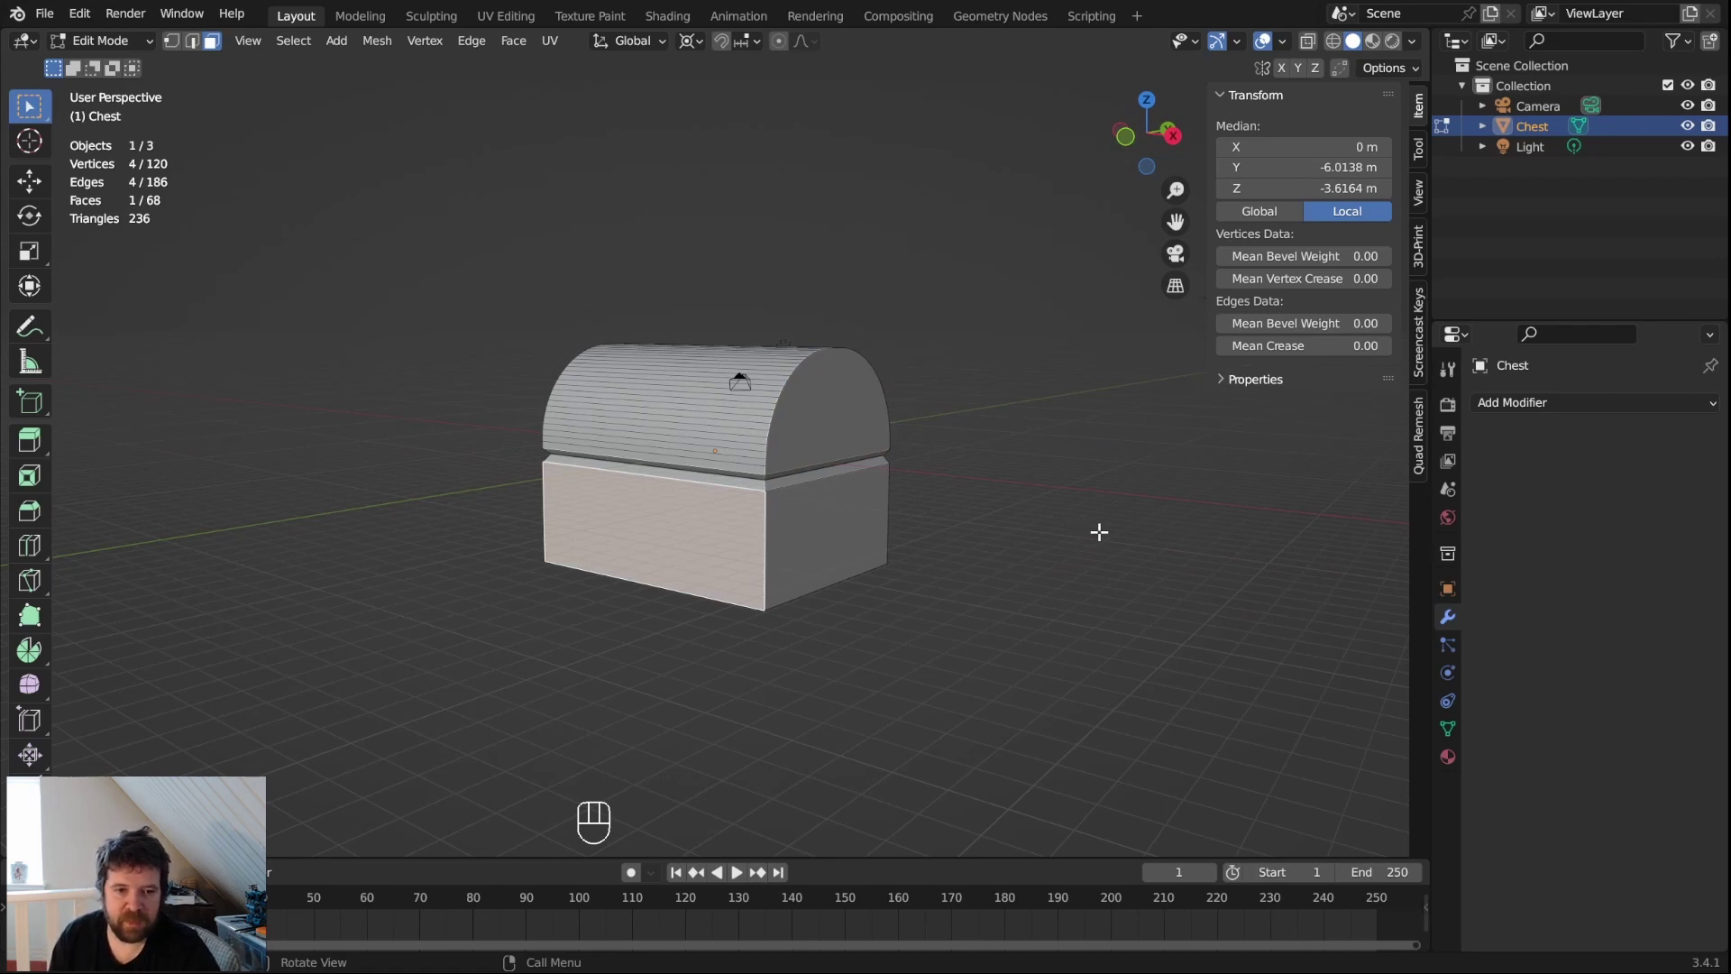
Step: Try freehand insets of the body's long front face, the last one about 2.24 m thick, and undo them
key(i)
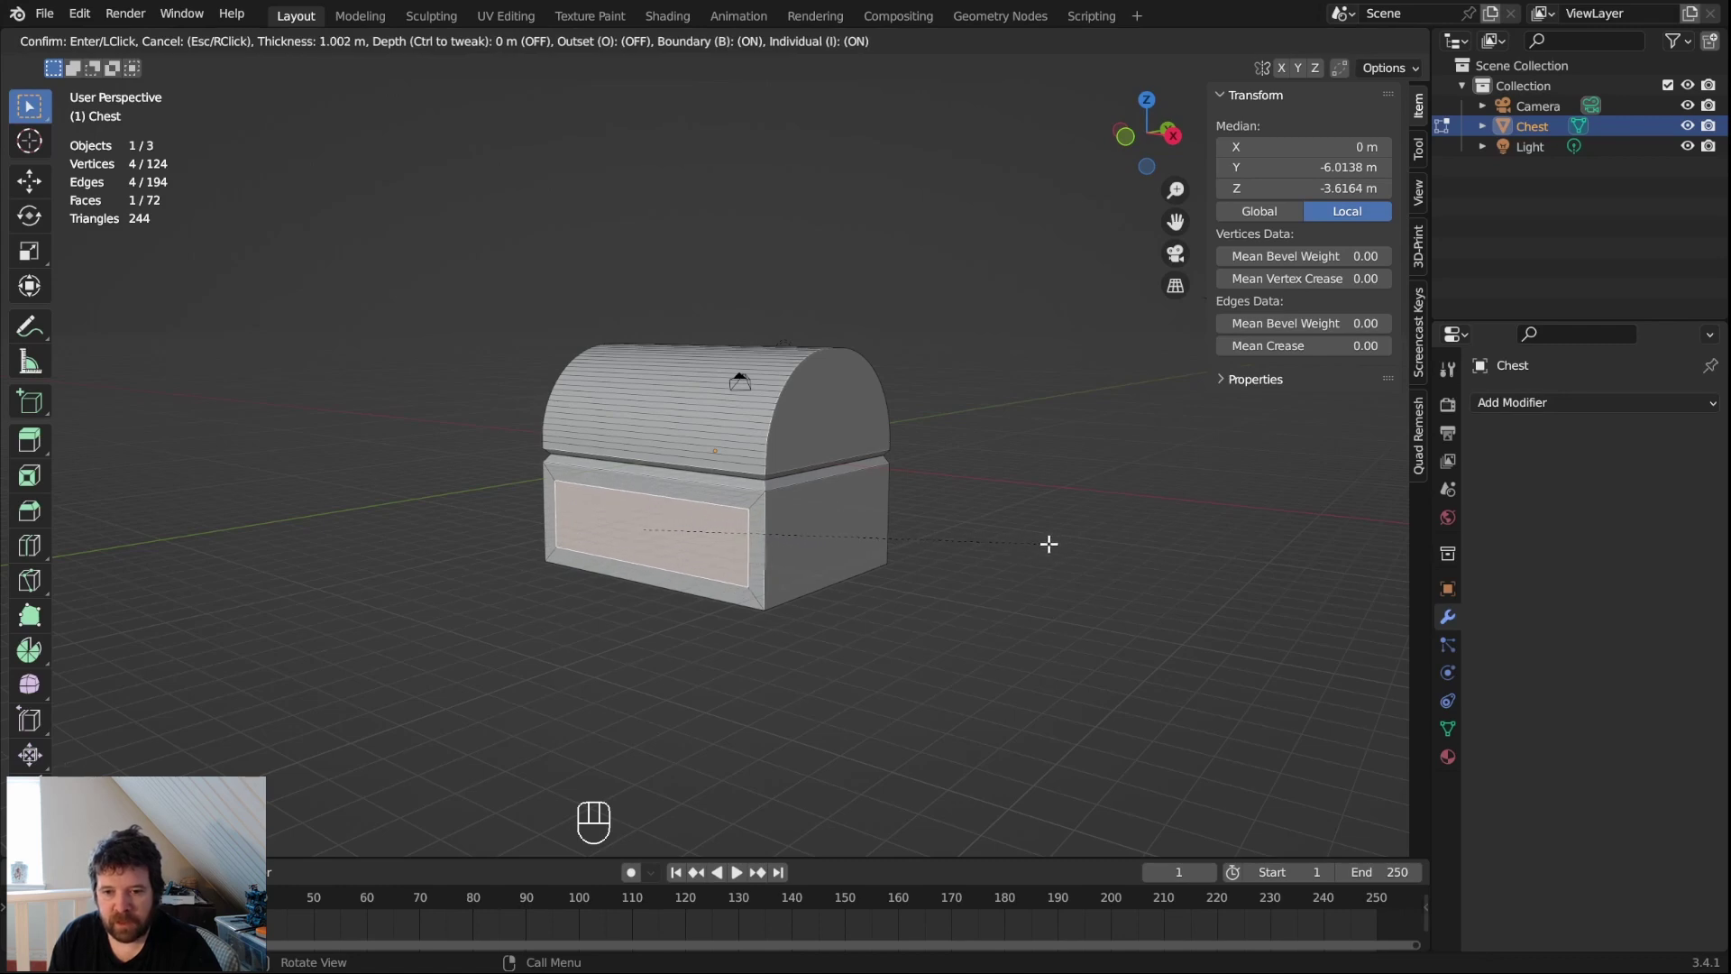
key(Escape)
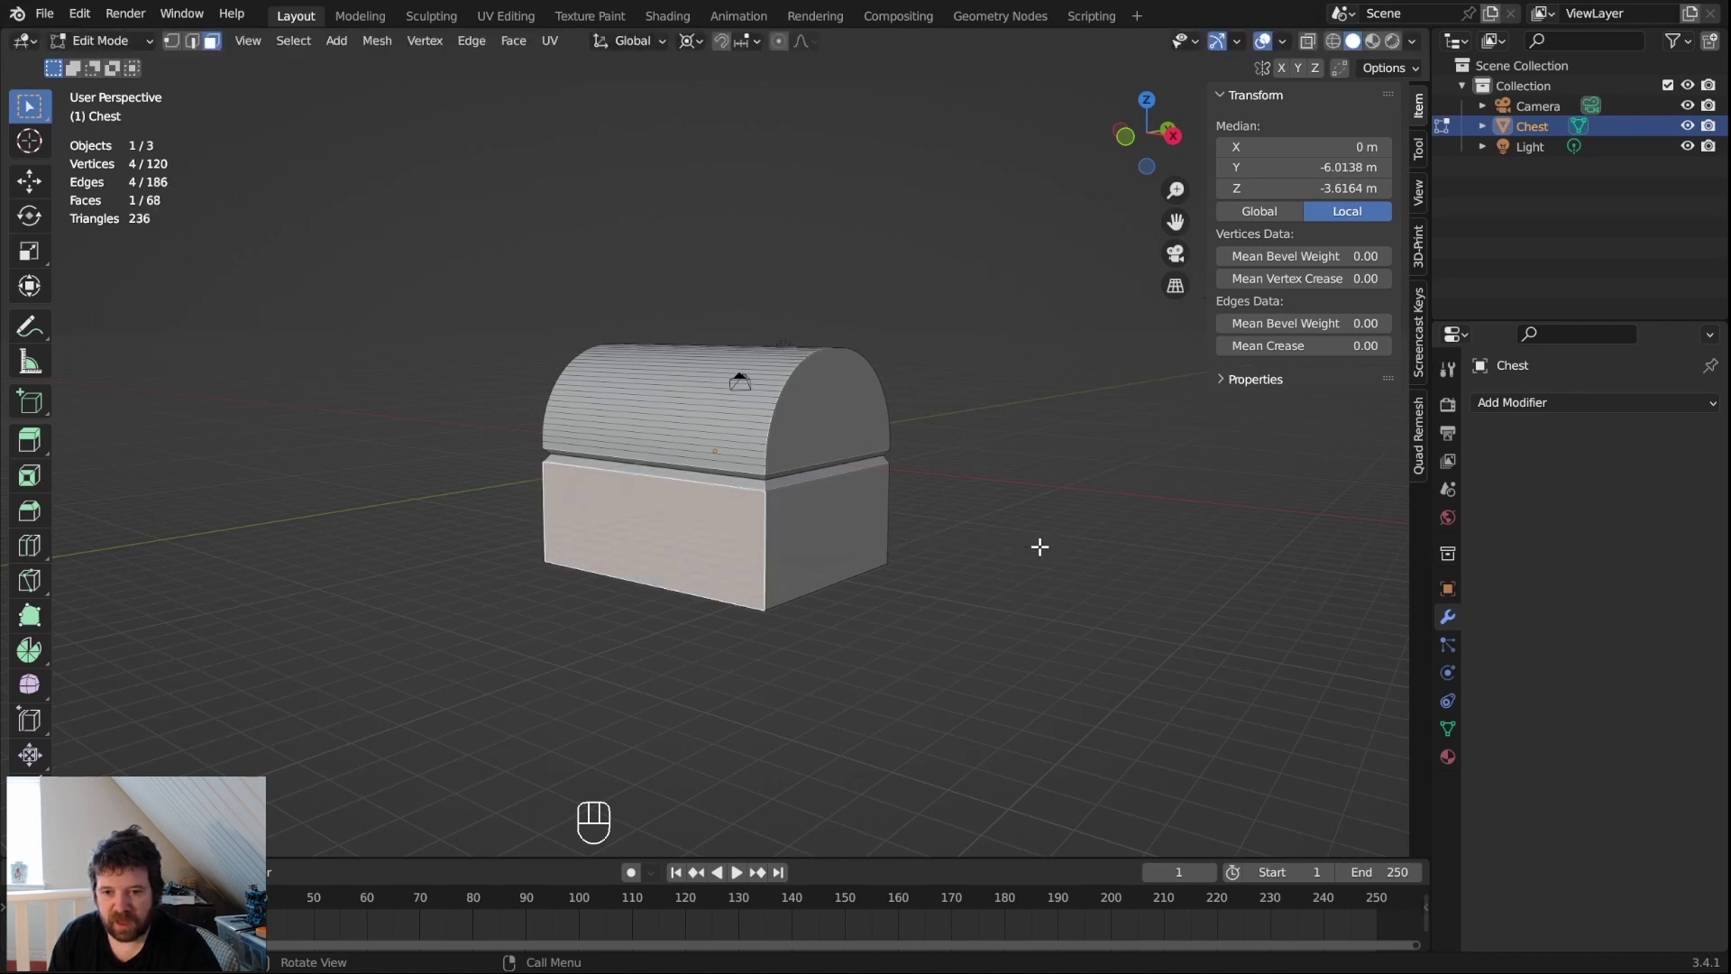
key(i)
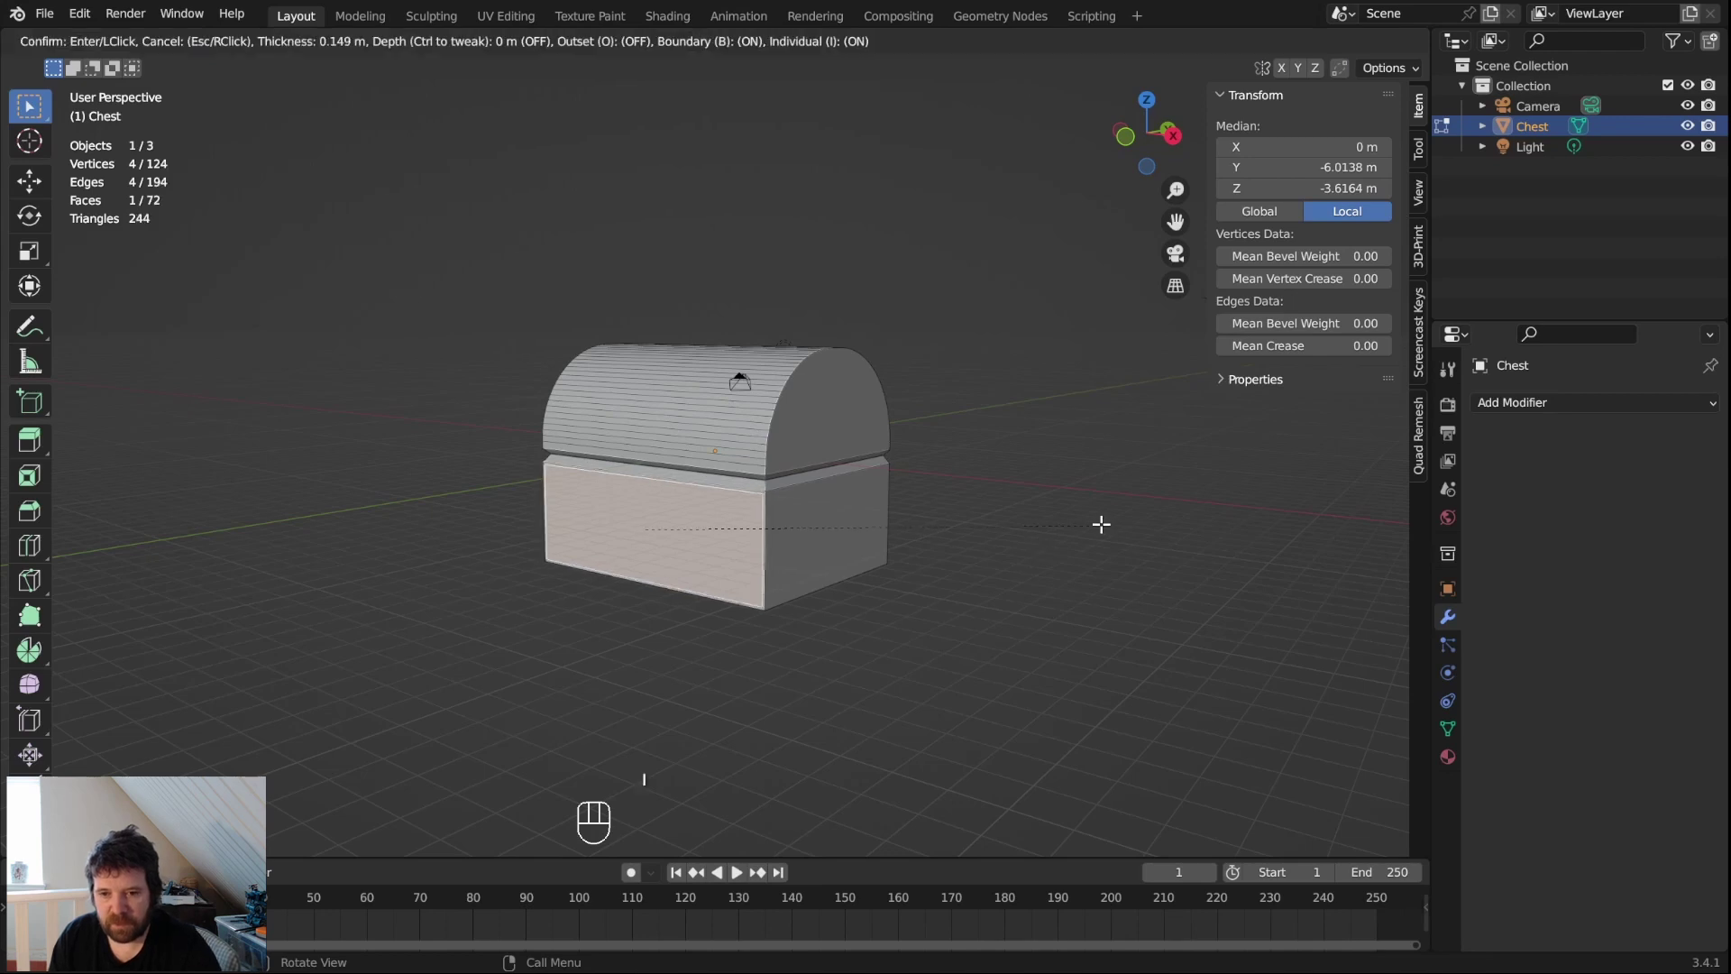
click(1063, 527)
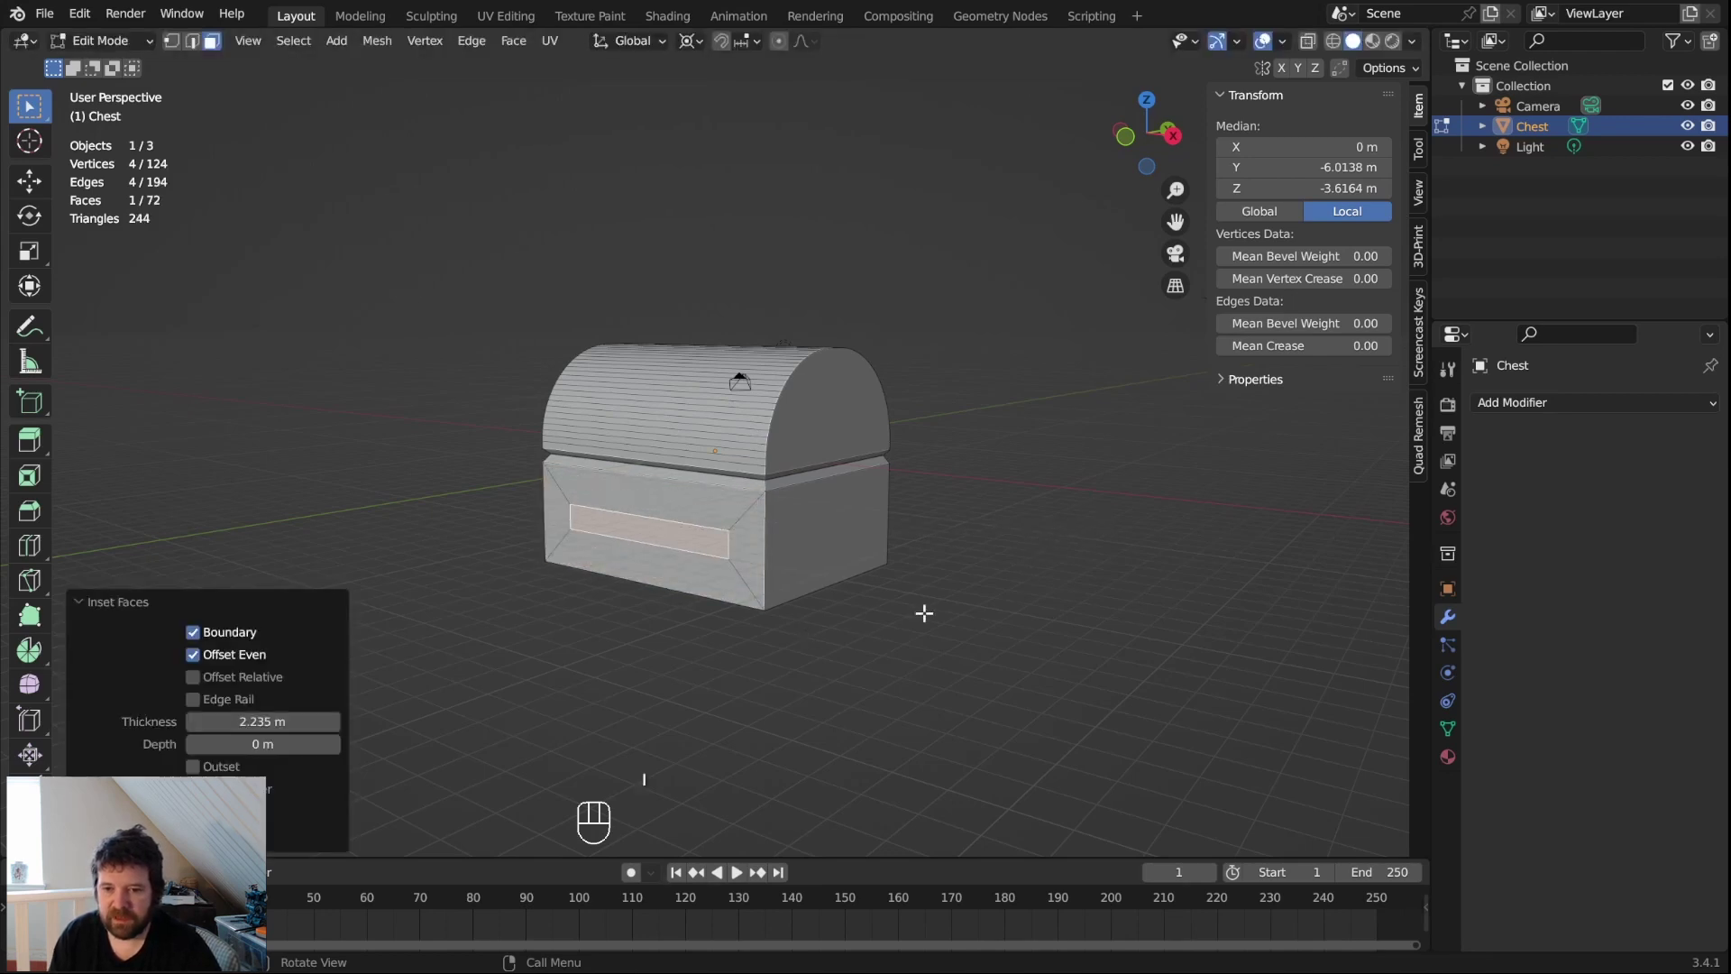
key(ctrl+z)
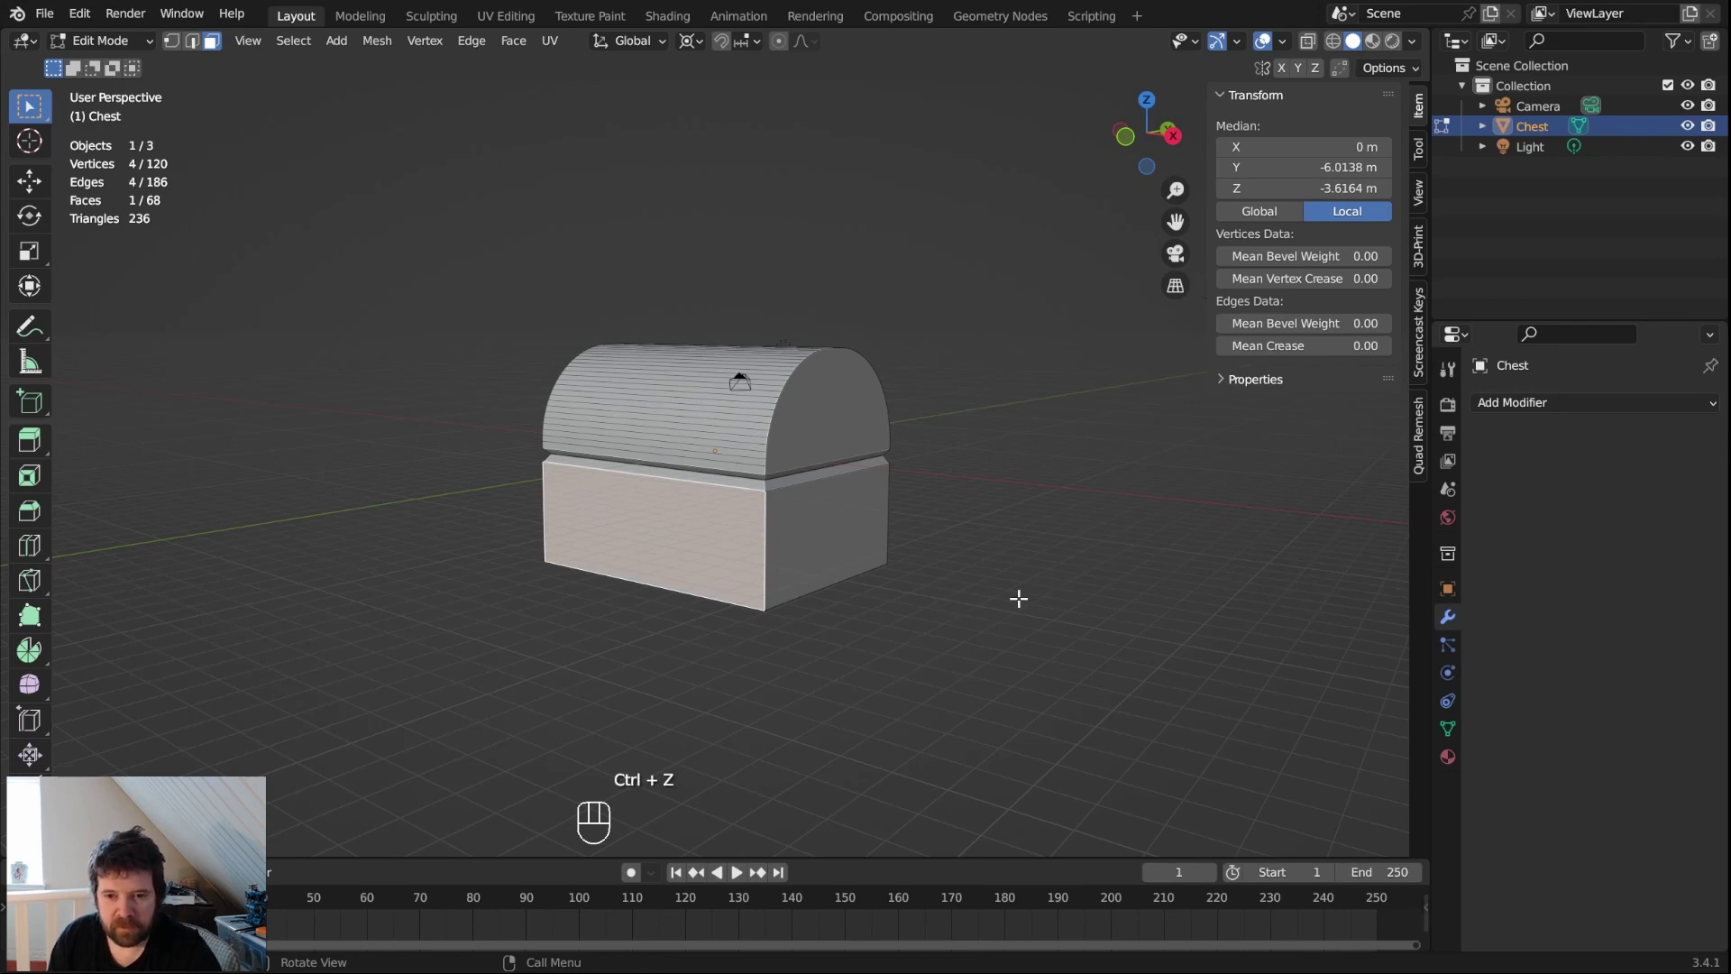
Step: Inset the body's long front face with a thickness of exactly 1.5 m
key(i)
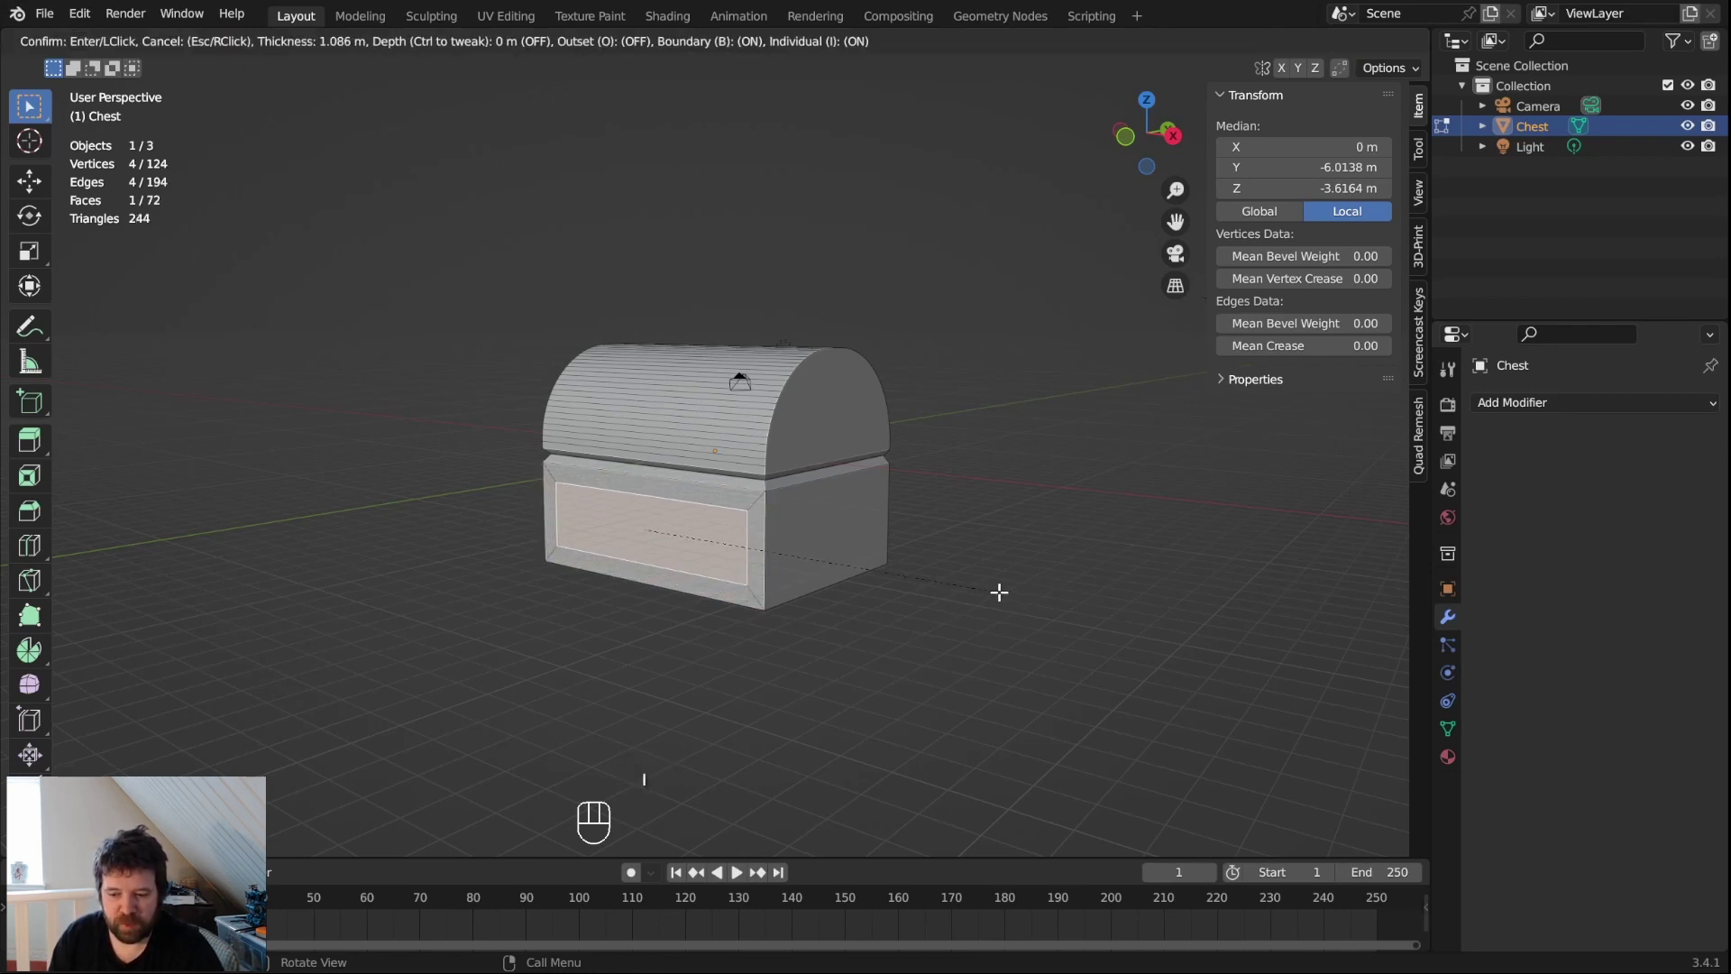
text(1.5)
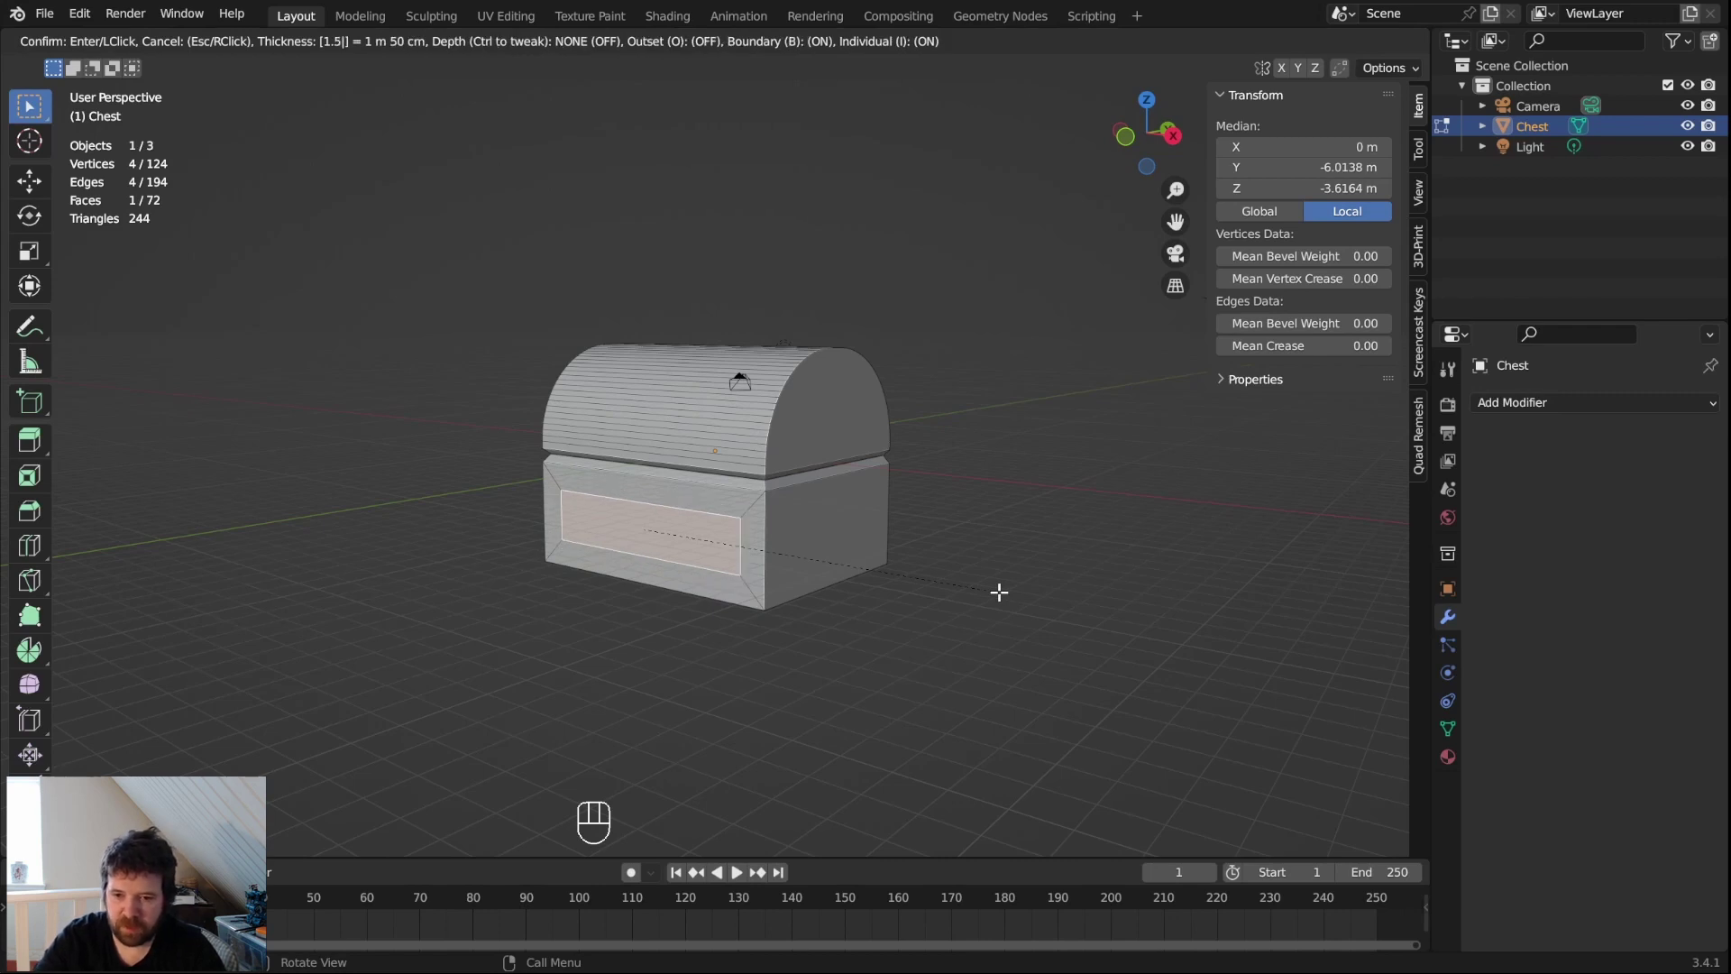
key(Return)
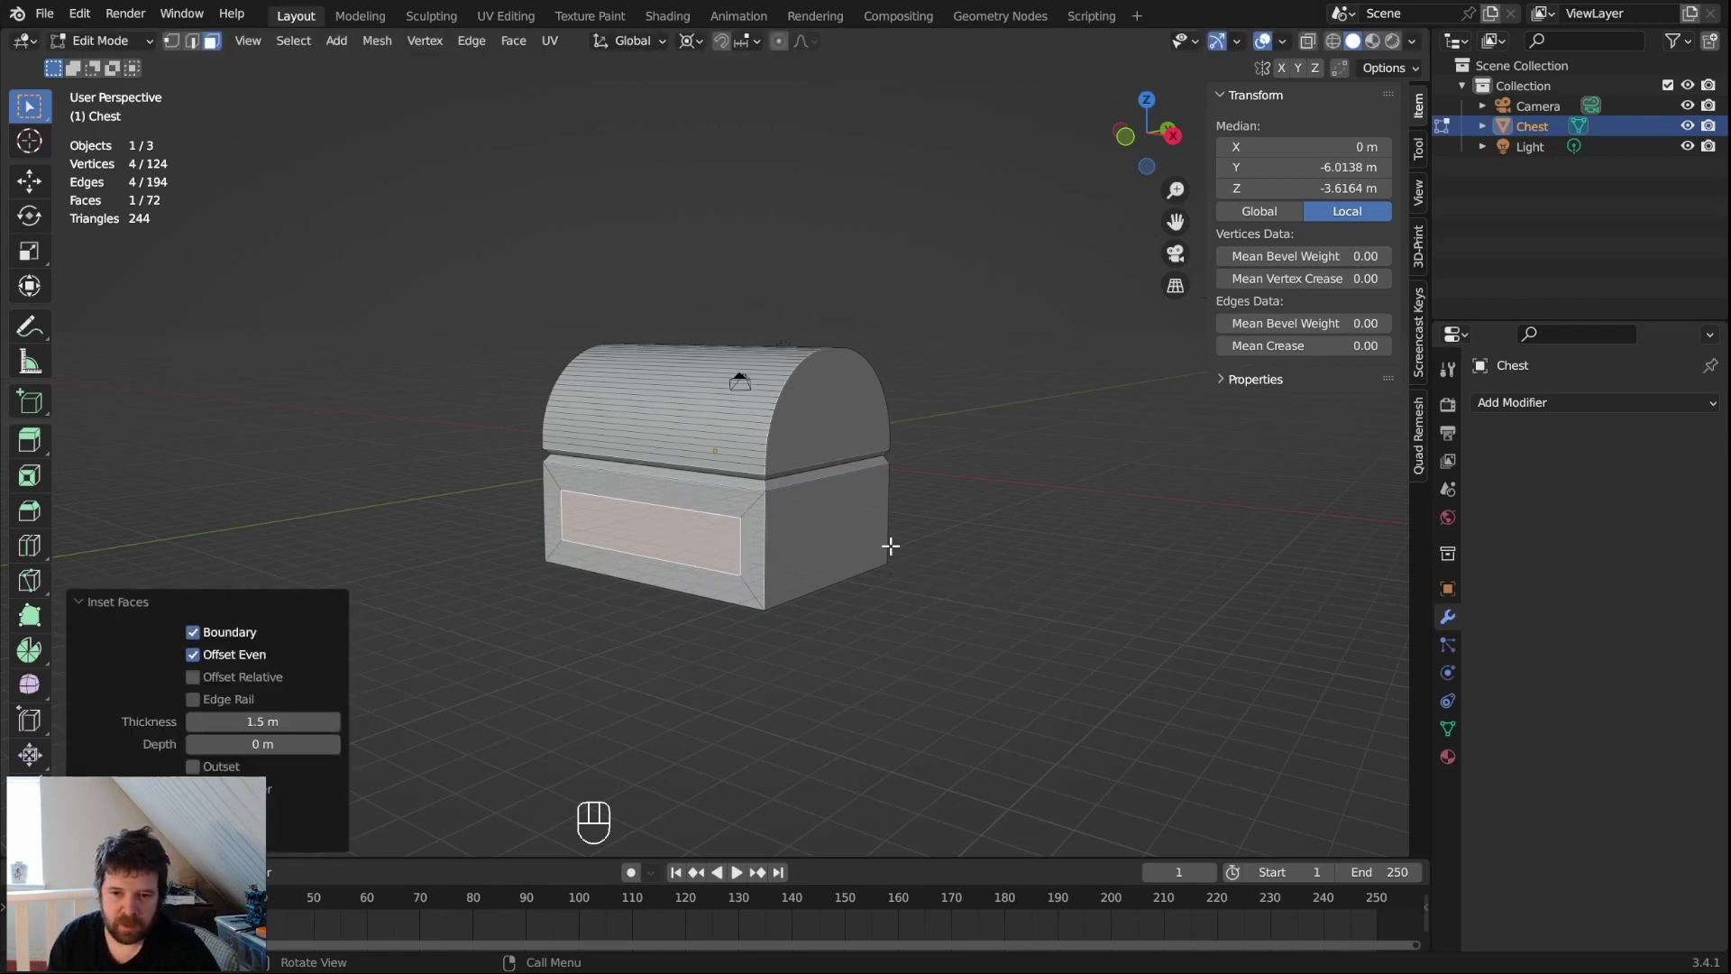
Step: Select the chest body's three remaining side faces together, leaving out the inset front face
click(853, 527)
middle_drag(853, 526, 704, 487)
shift+click(763, 527)
shift+click(855, 523)
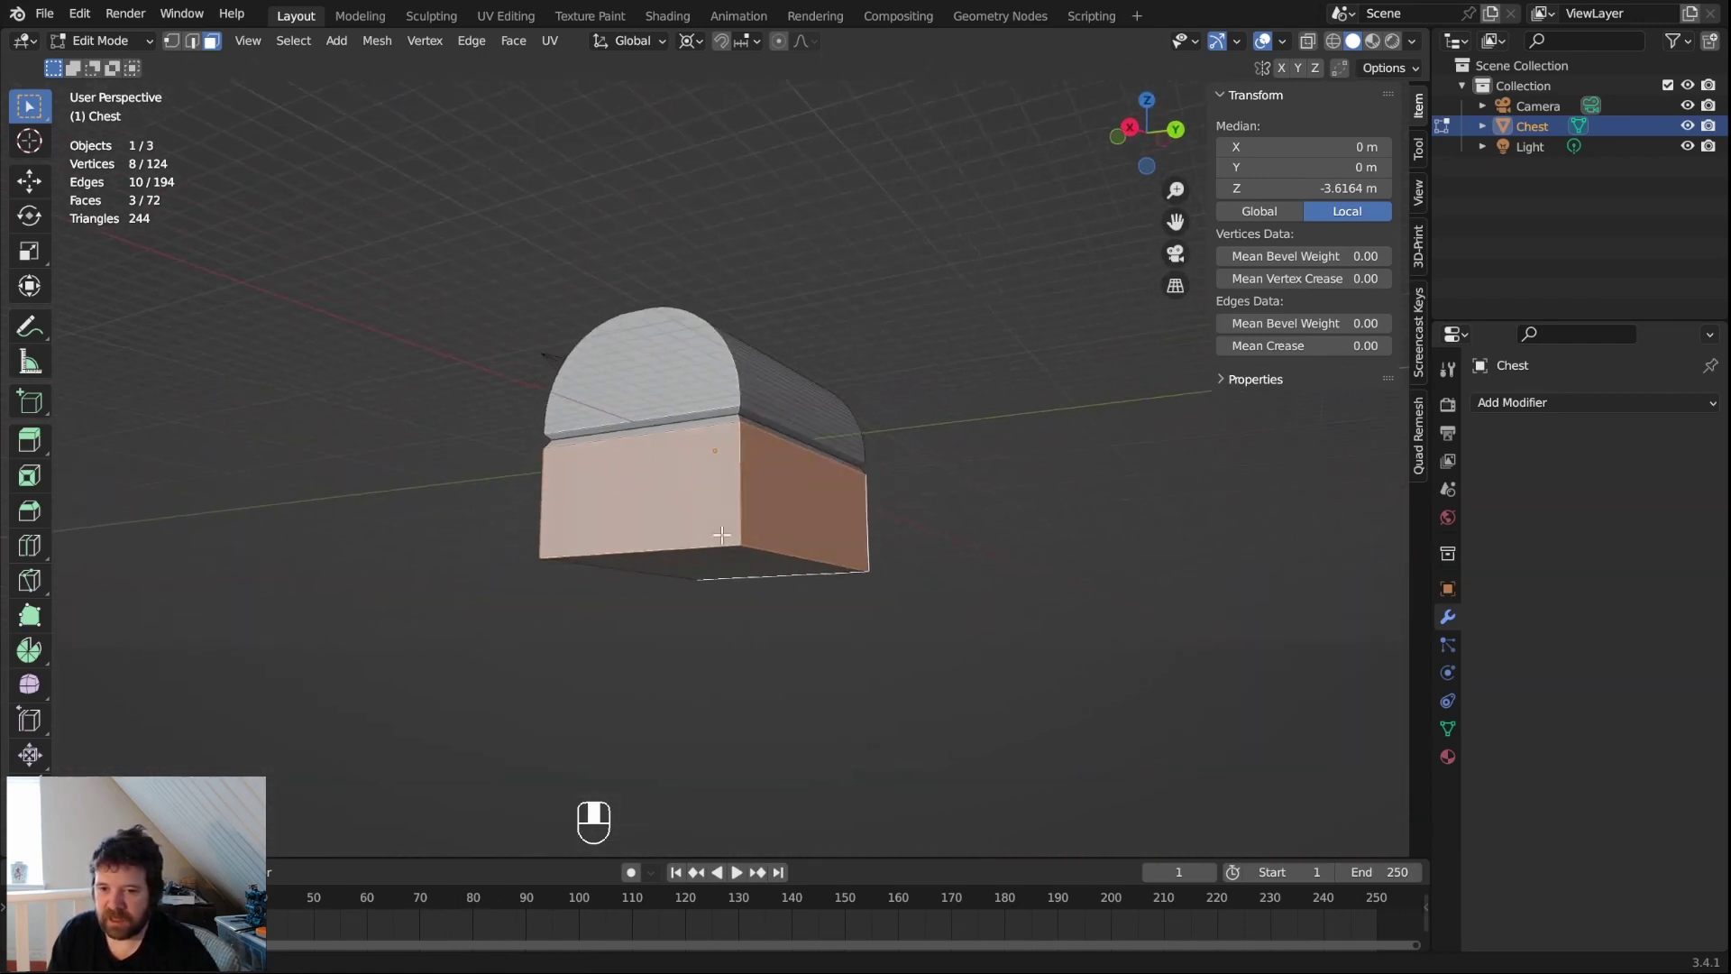
middle_drag(856, 476, 835, 546)
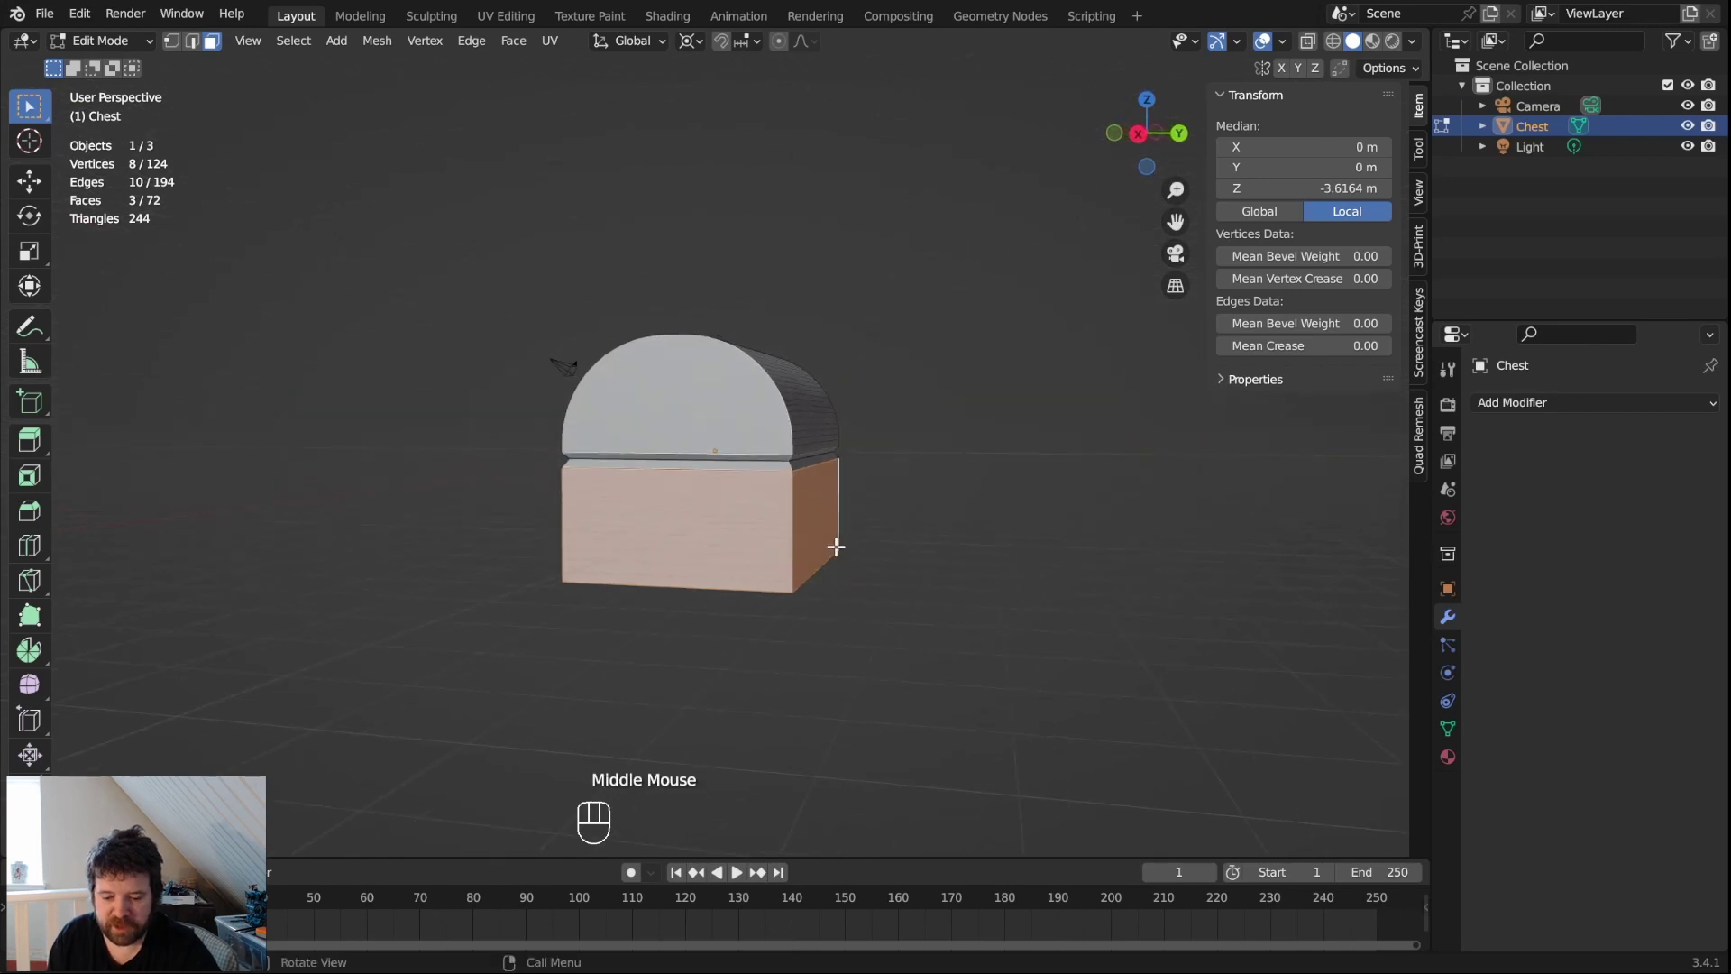
Step: Try insetting the three selected body sides by 1.5 m and undo the inset
key(i)
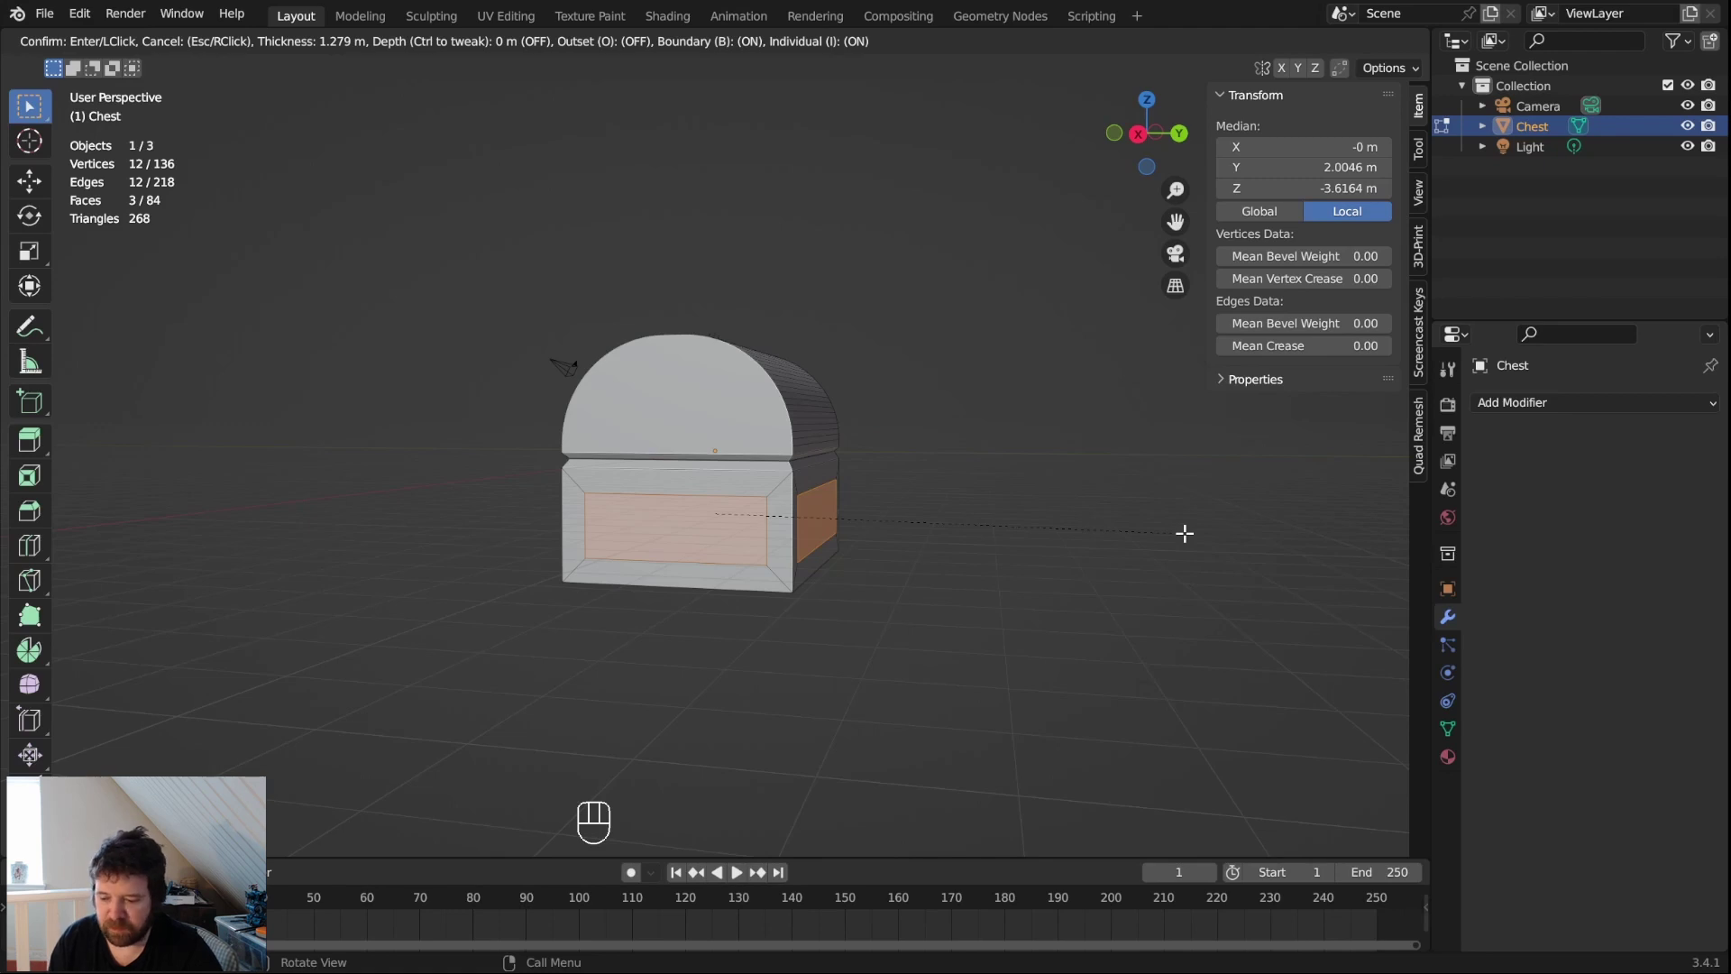
text(1.5)
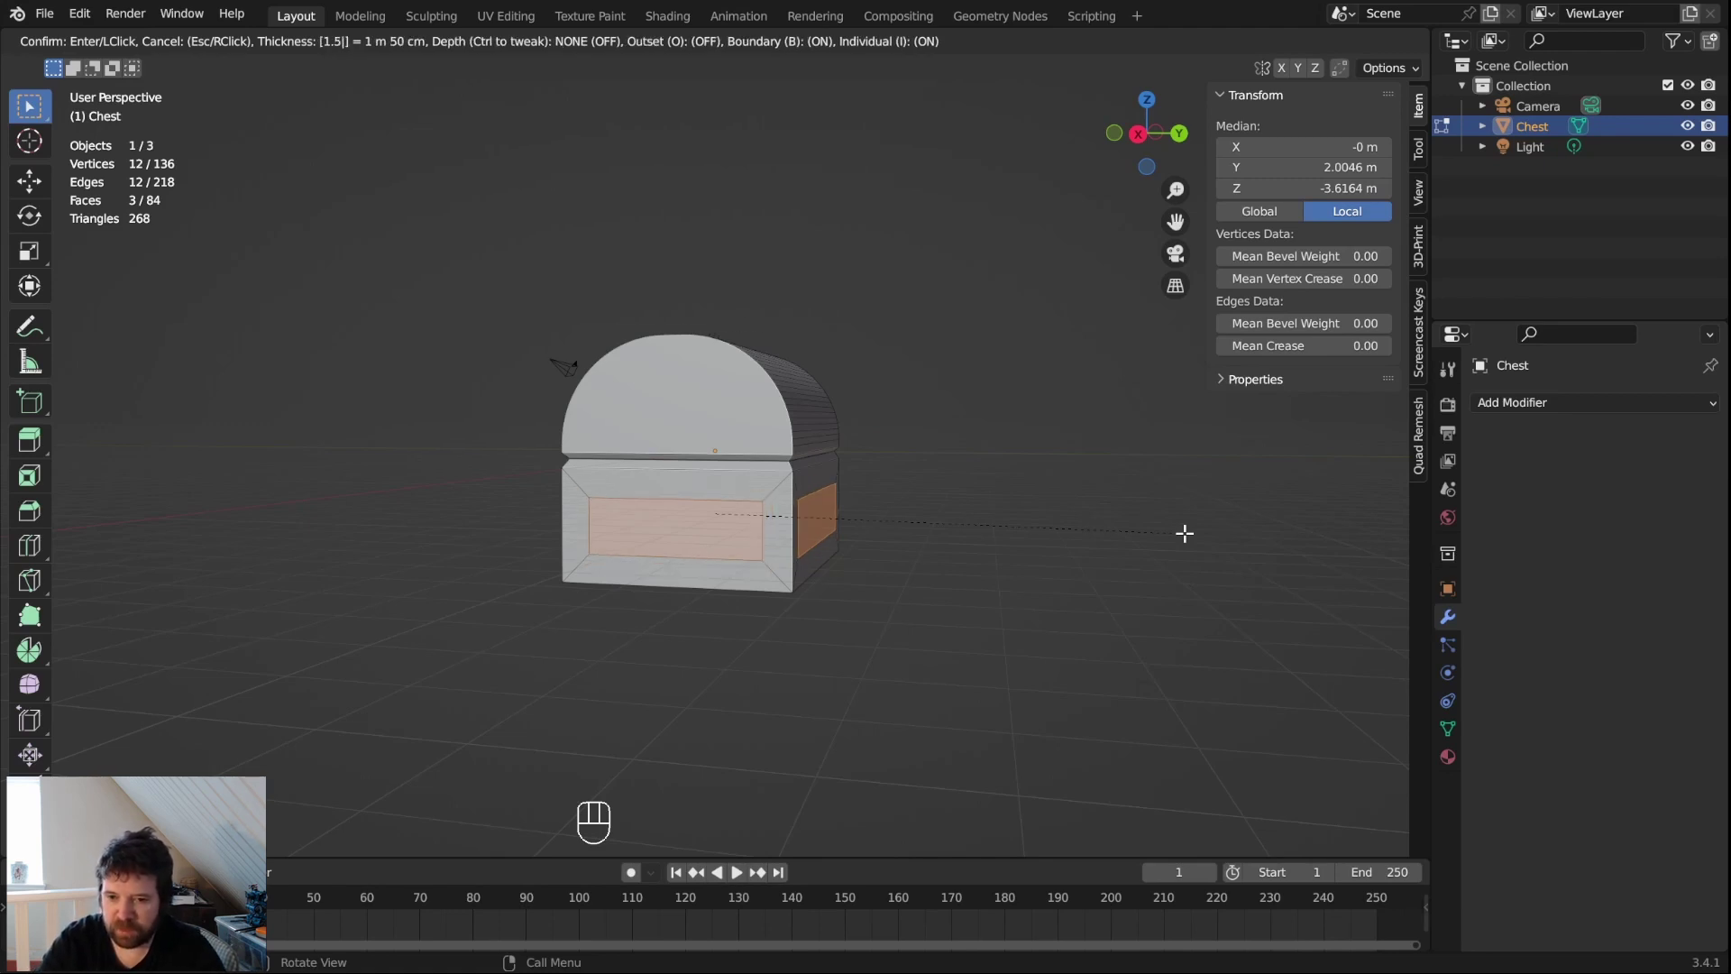
key(Return)
middle_drag(1188, 516, 923, 540)
key(ctrl+z)
middle_drag(1081, 532, 982, 563)
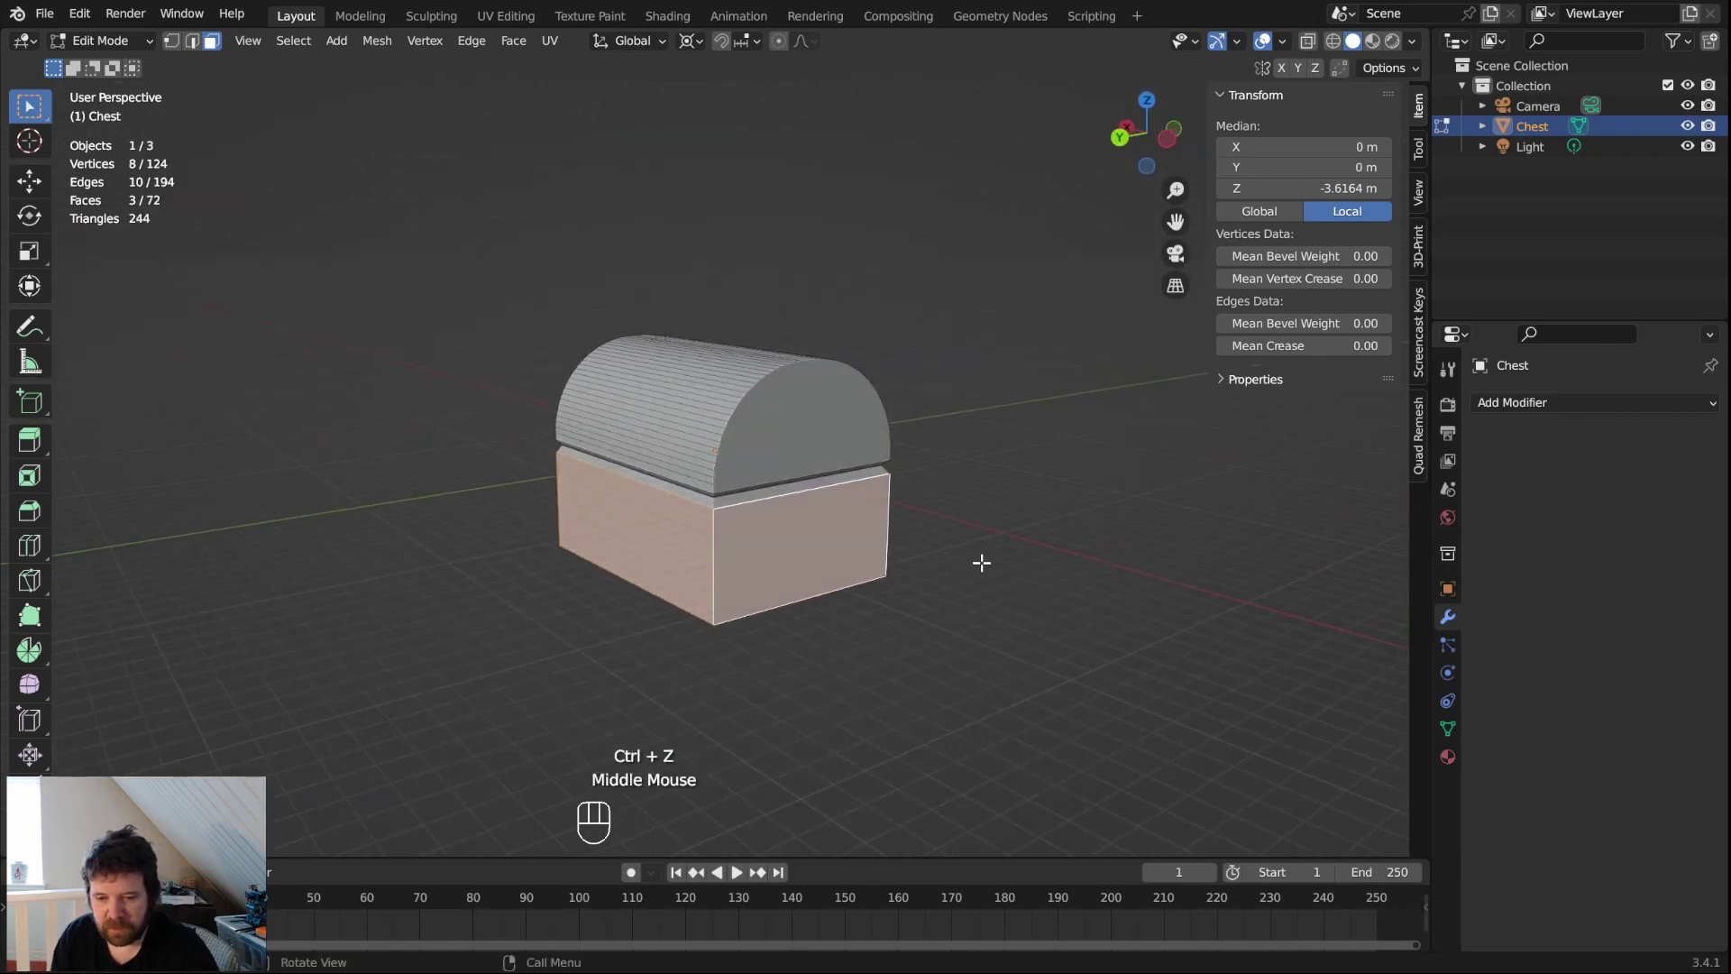
Step: Compare insetting the three body sides with Individual off and on, at a thickness of about 1.43 m, and undo the inset
key(i)
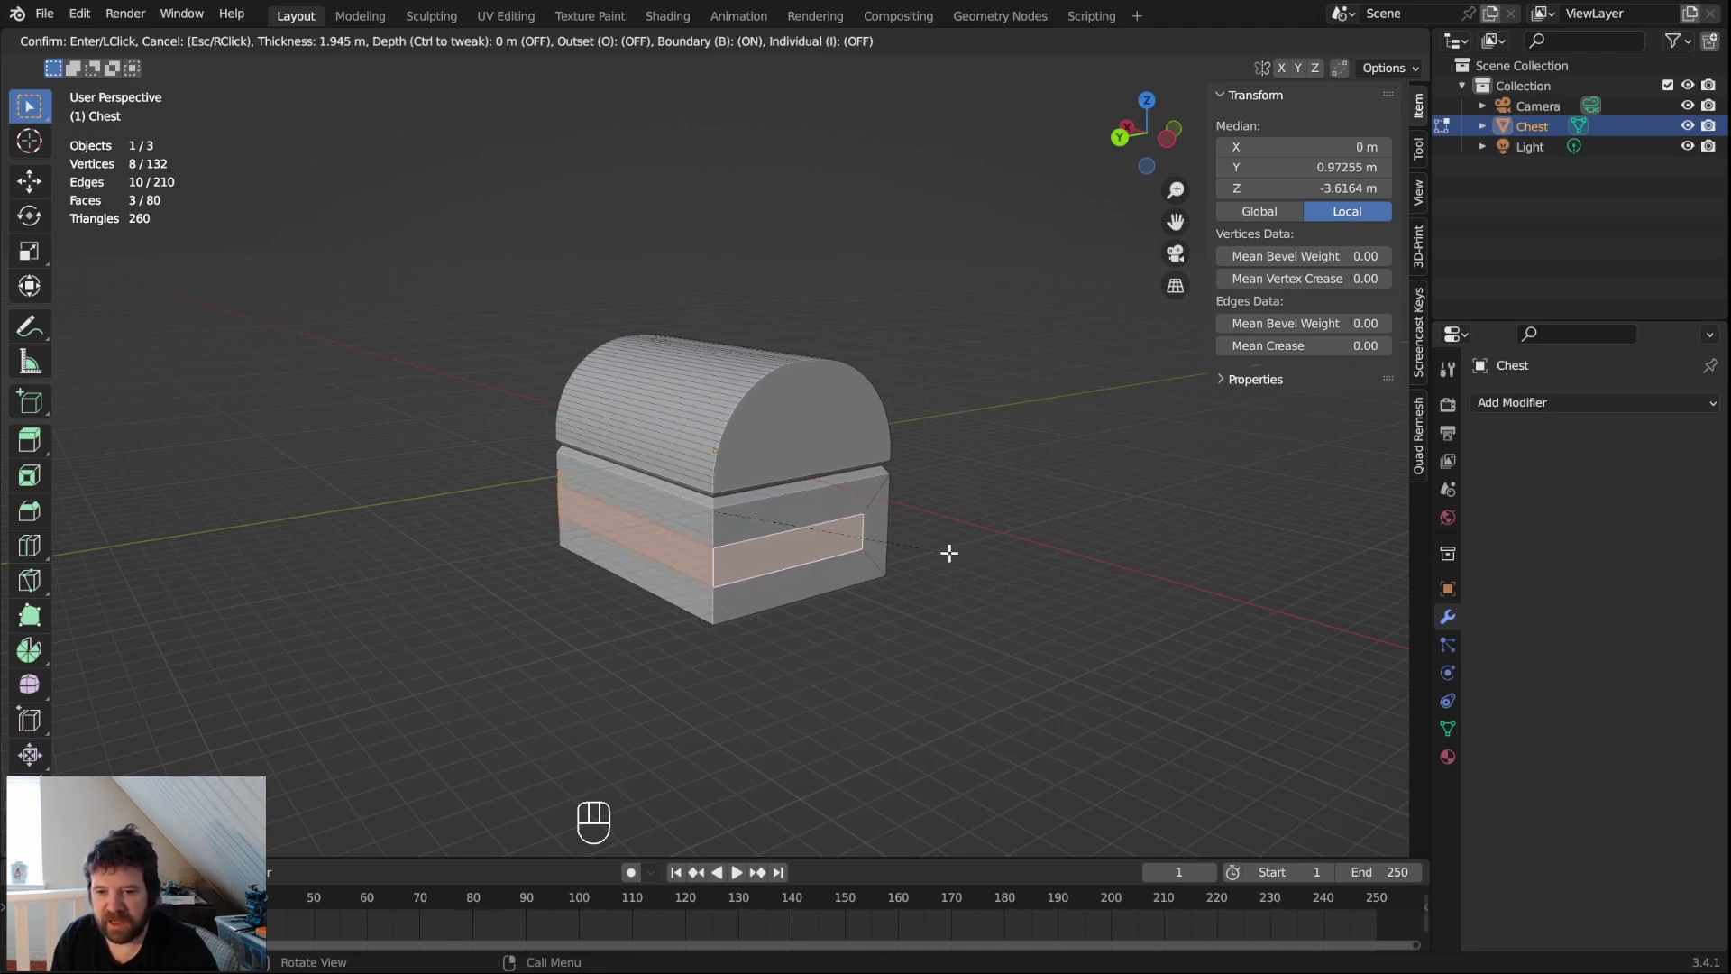
key(i)
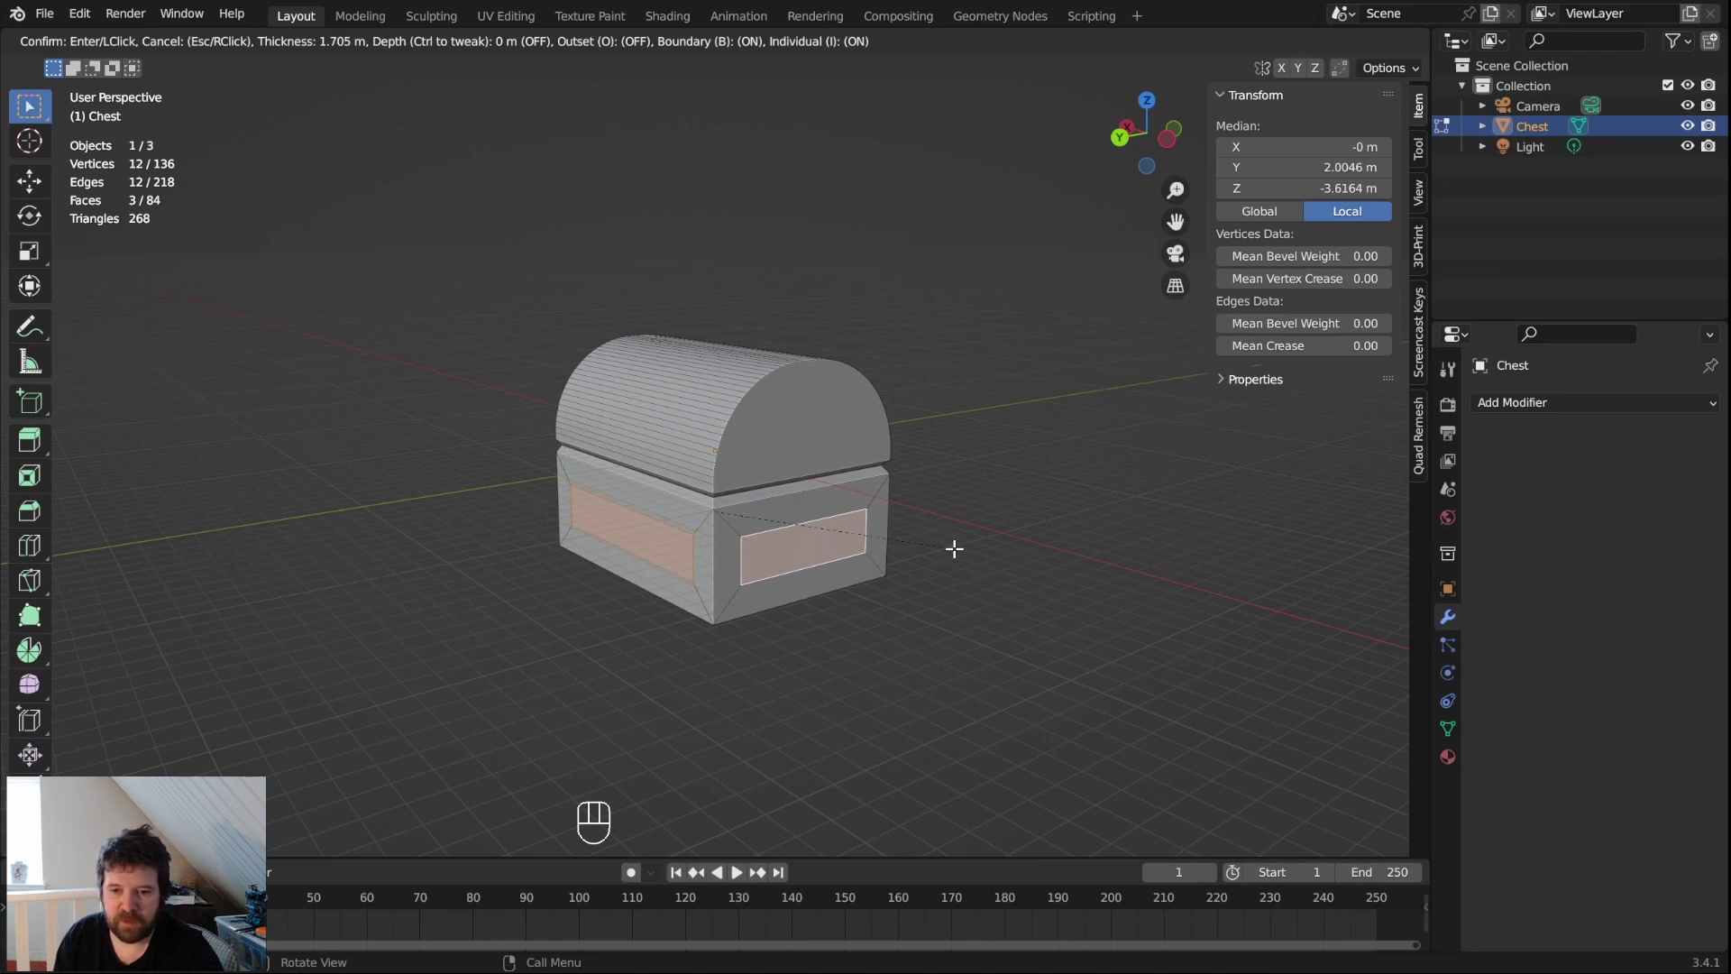
key(i)
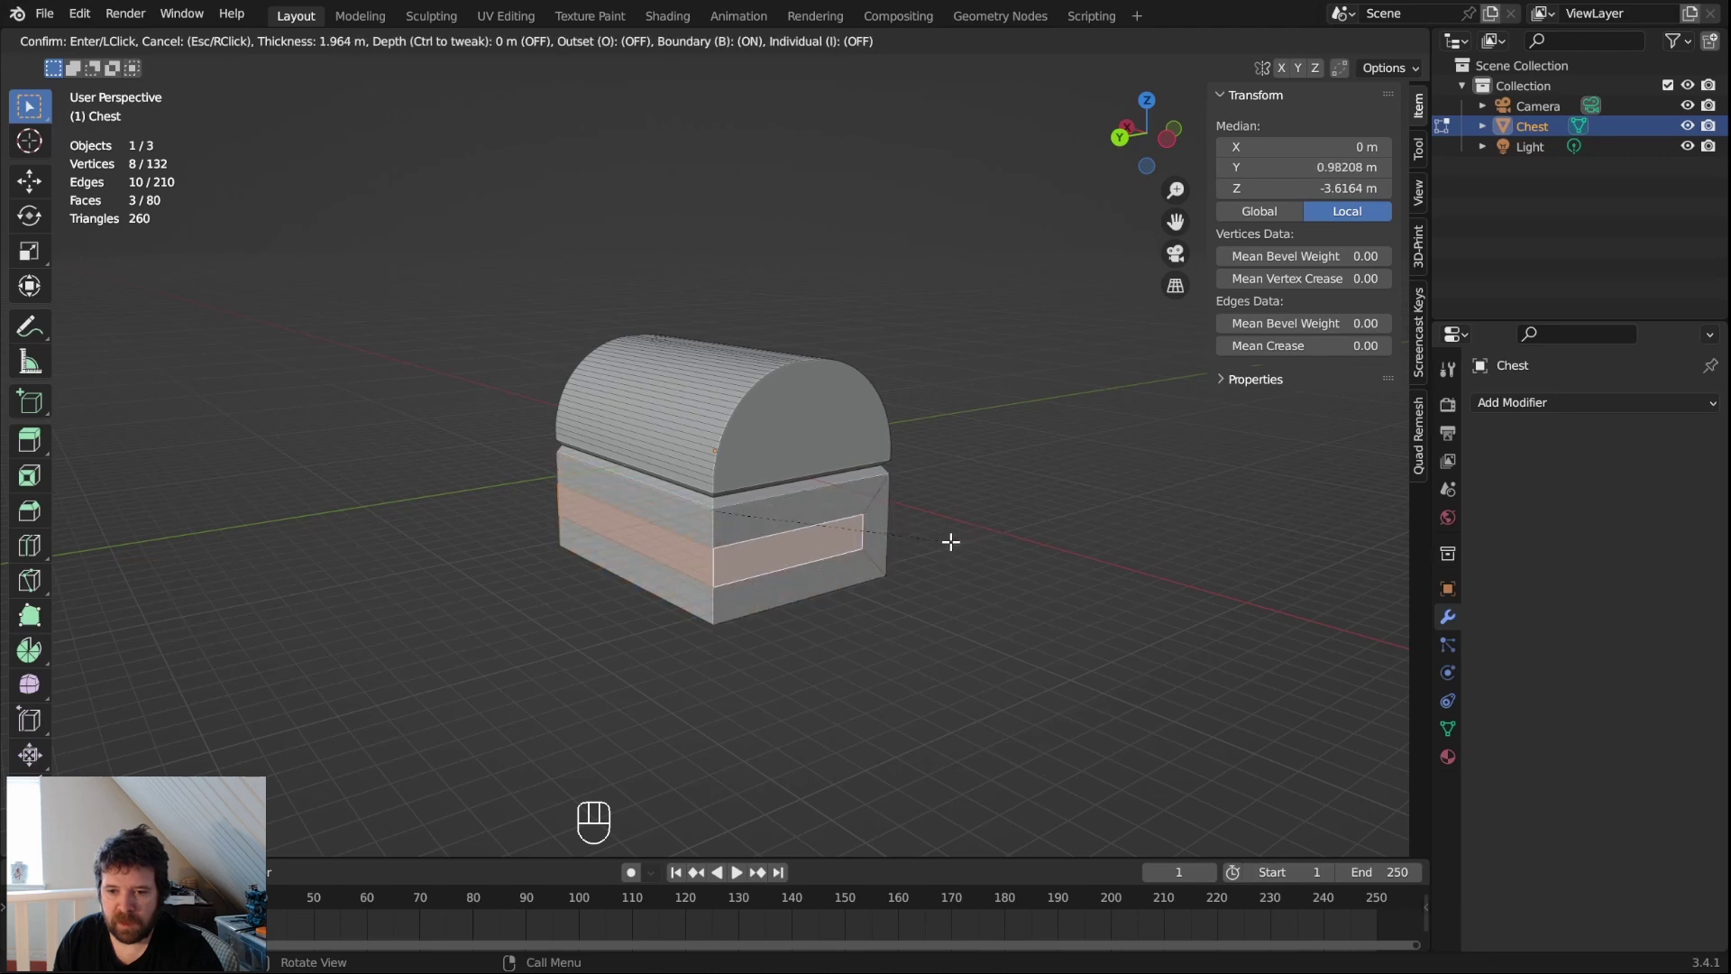
key(i)
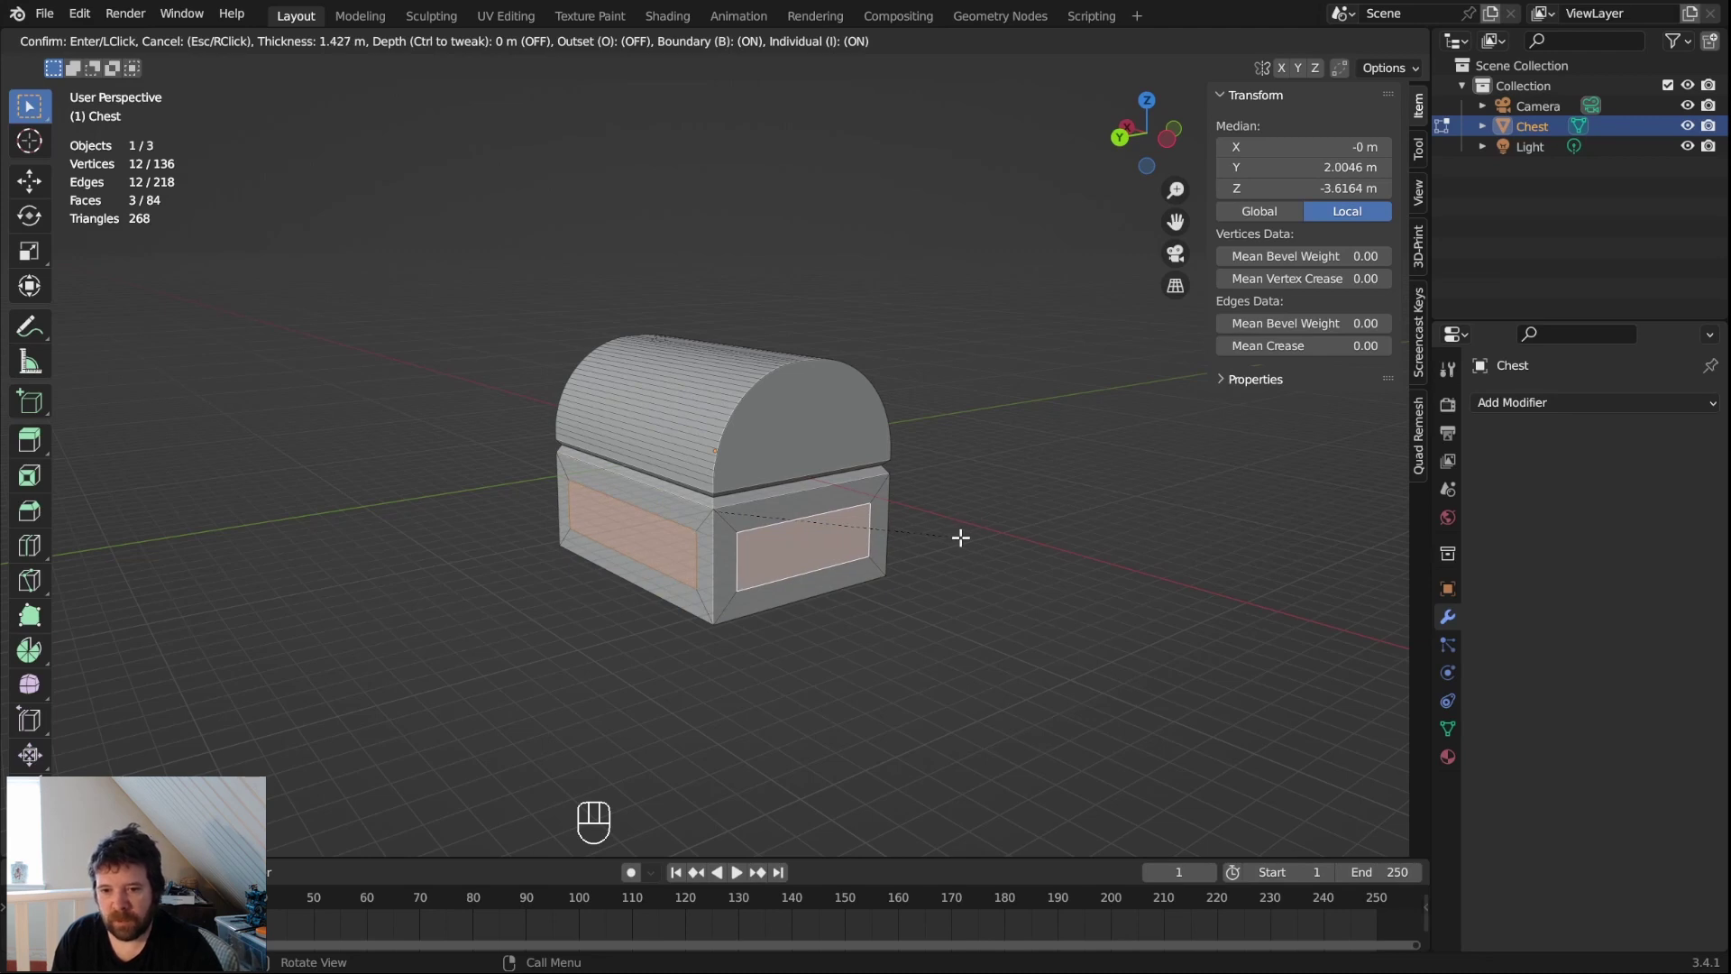
click(960, 537)
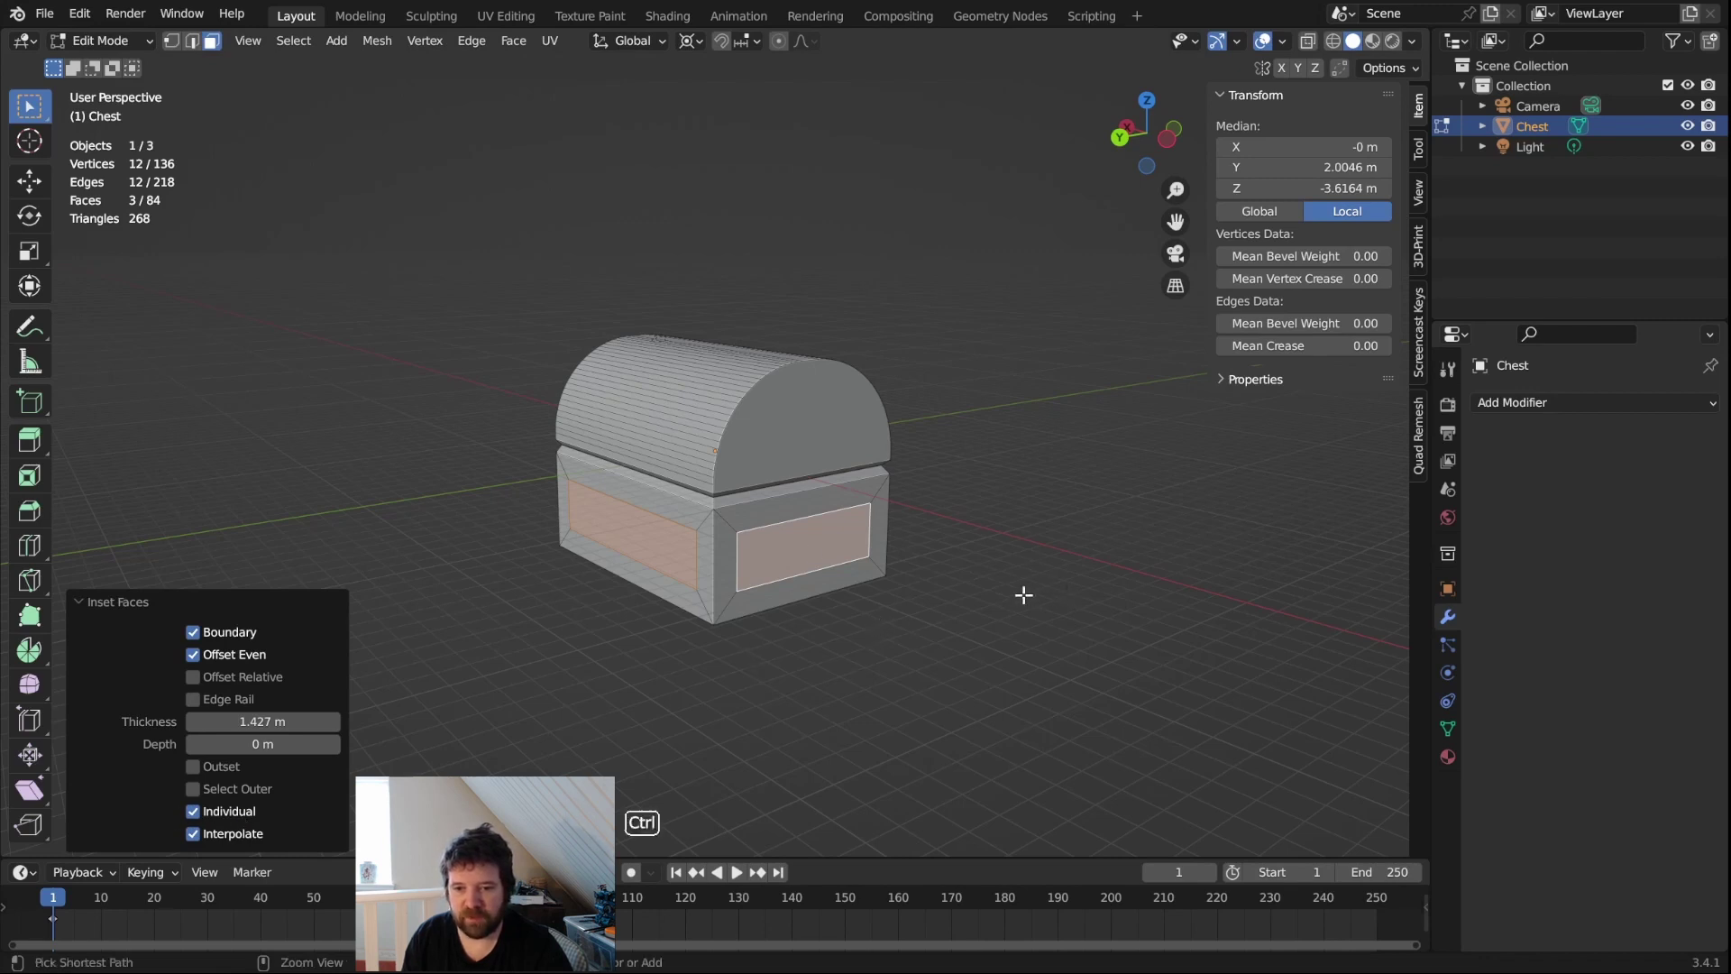
key(ctrl+z)
key(o)
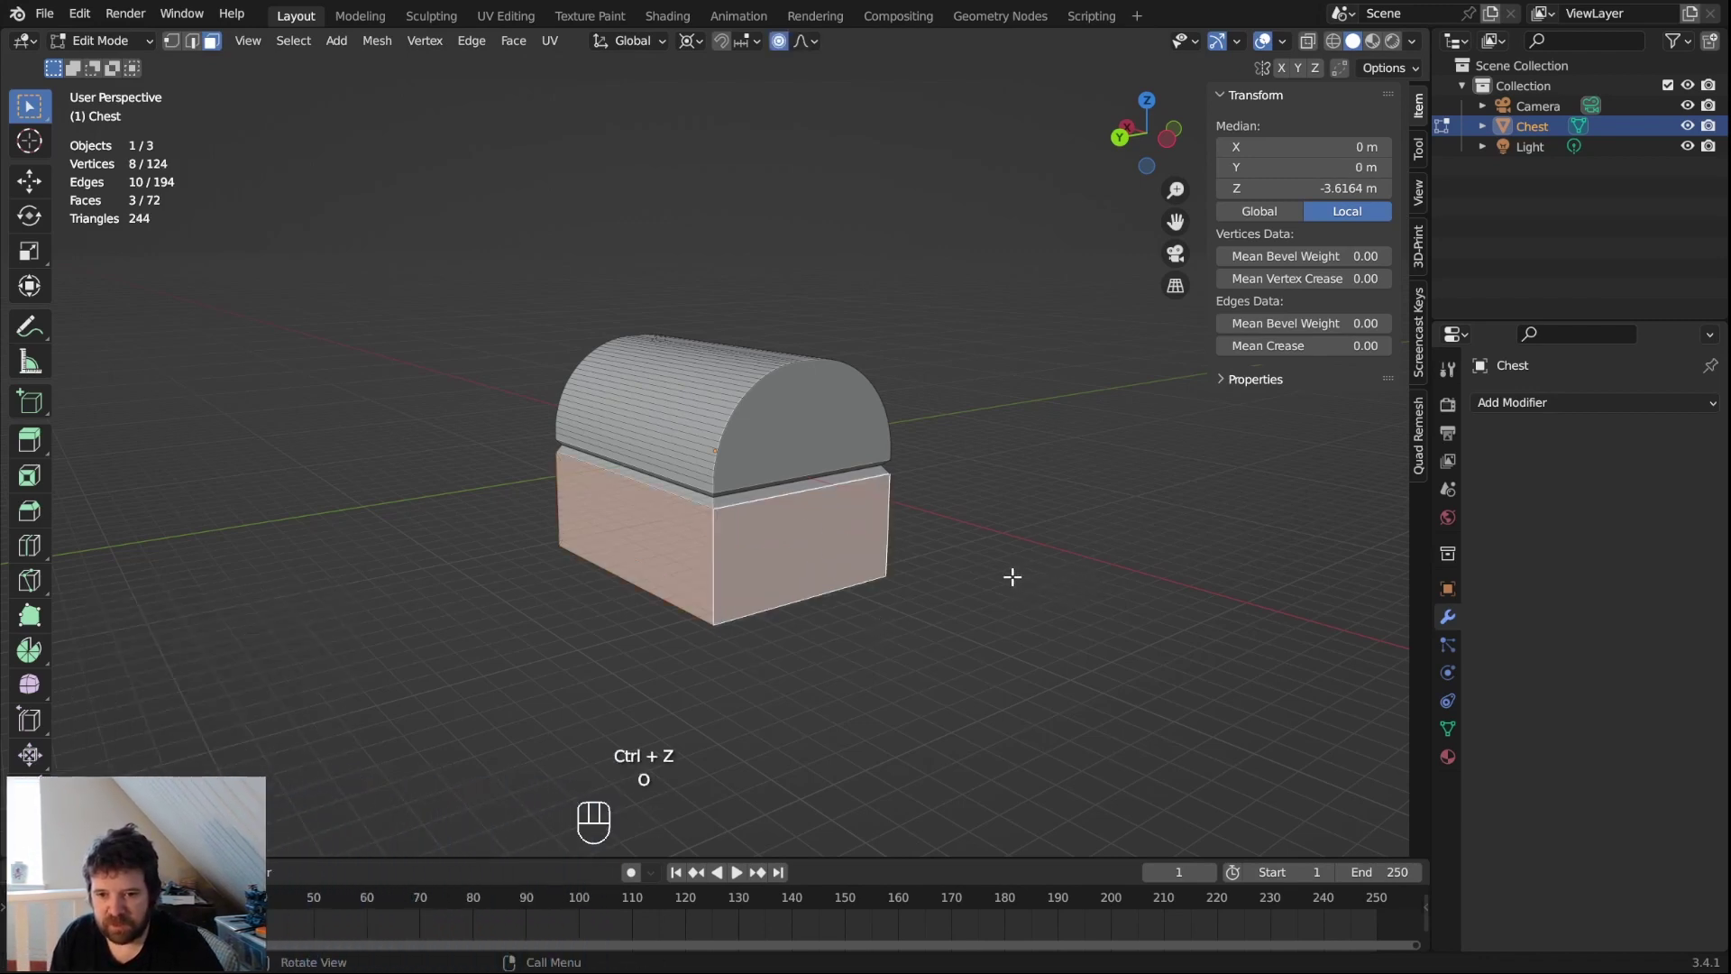
Step: Inset the three selected body sides individually with a thickness of 1.5 m and clear the selection
key(i)
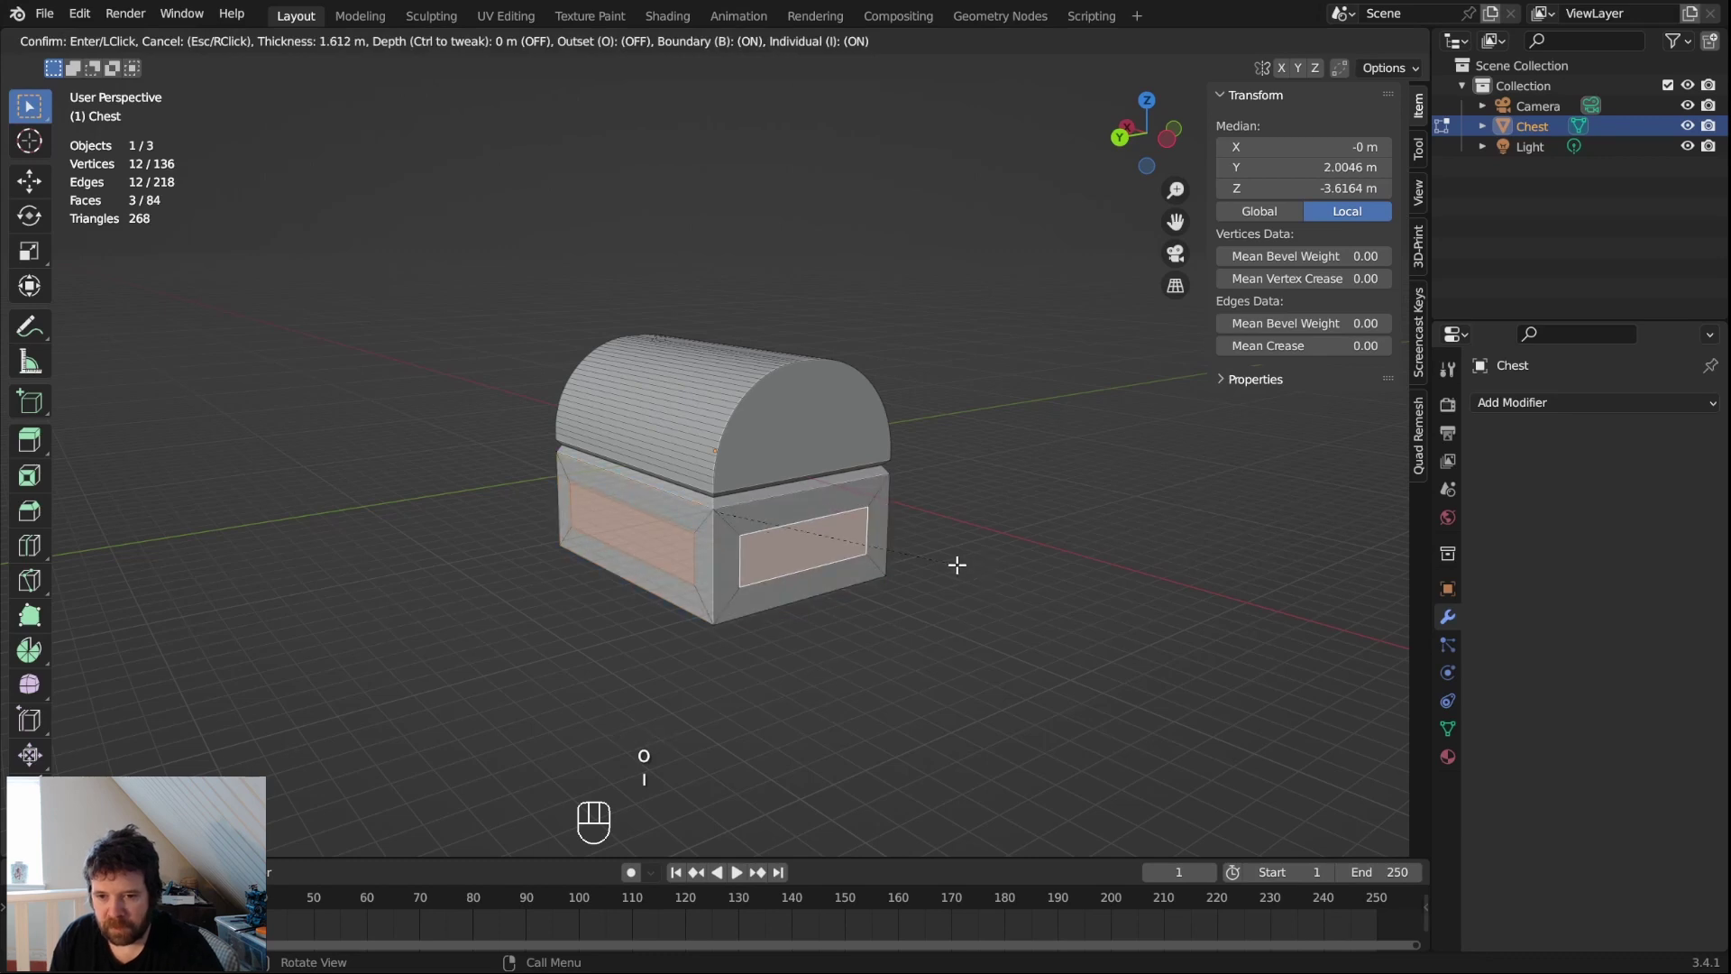
click(957, 564)
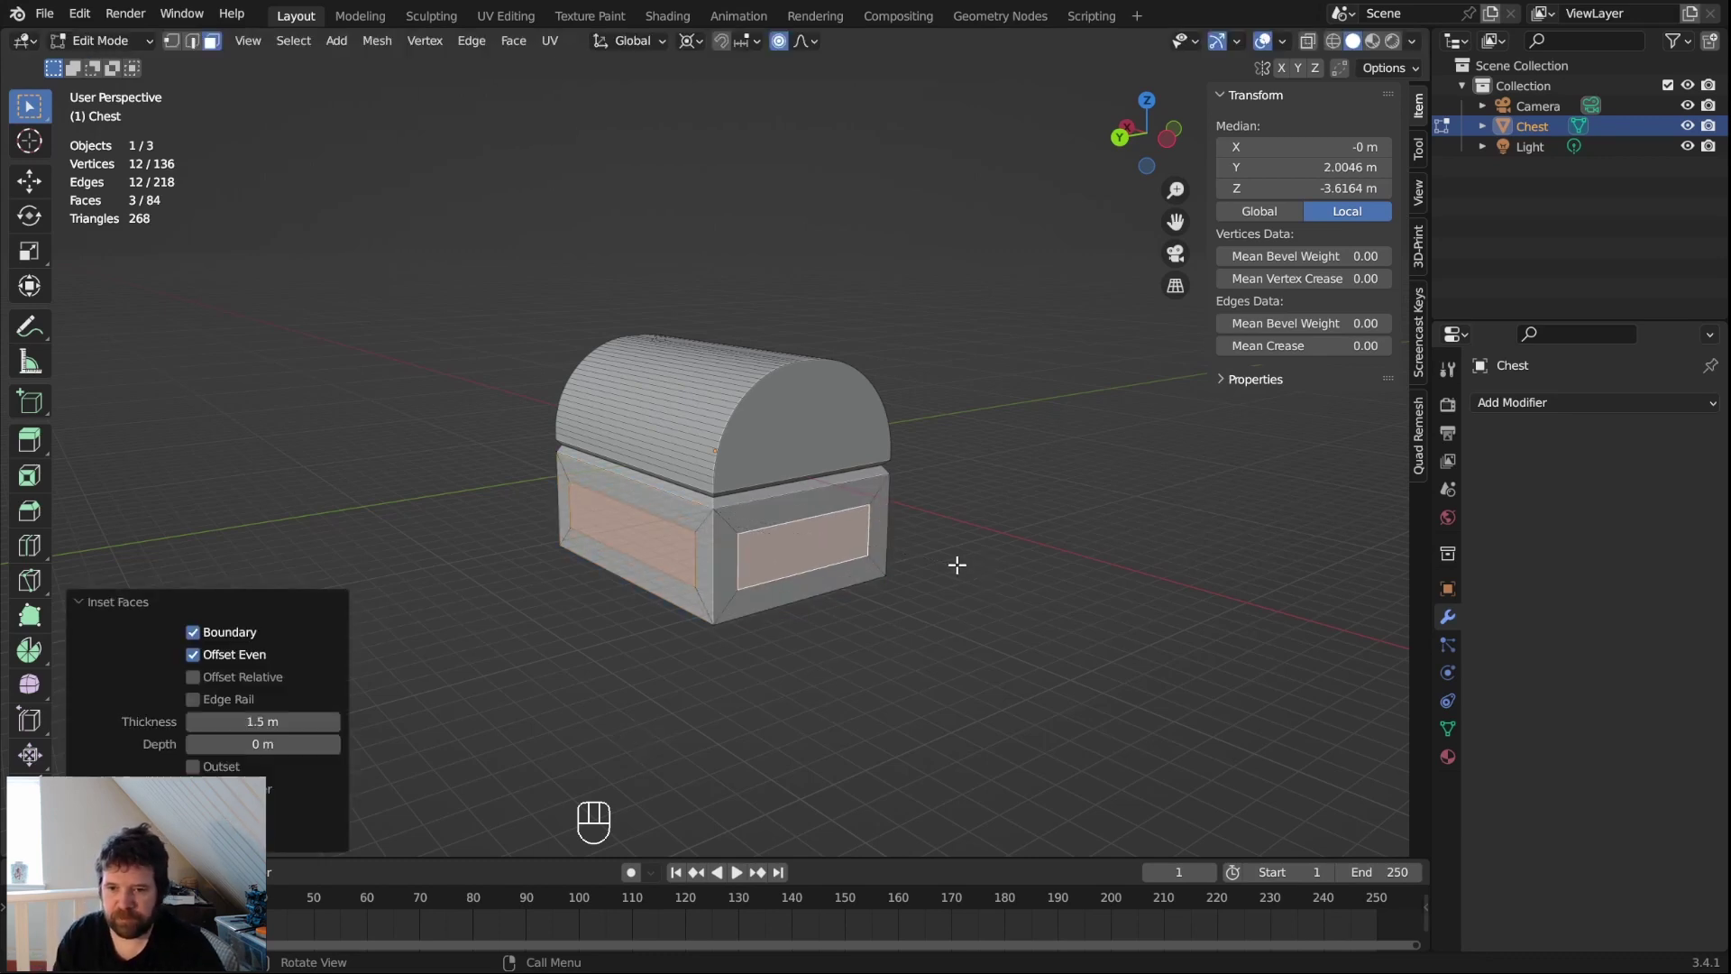
key(alt+a)
Step: Select both arched end faces of the lid and inset them by 1.5 m
click(721, 464)
middle_drag(722, 464, 694, 437)
shift+click(698, 432)
key(i)
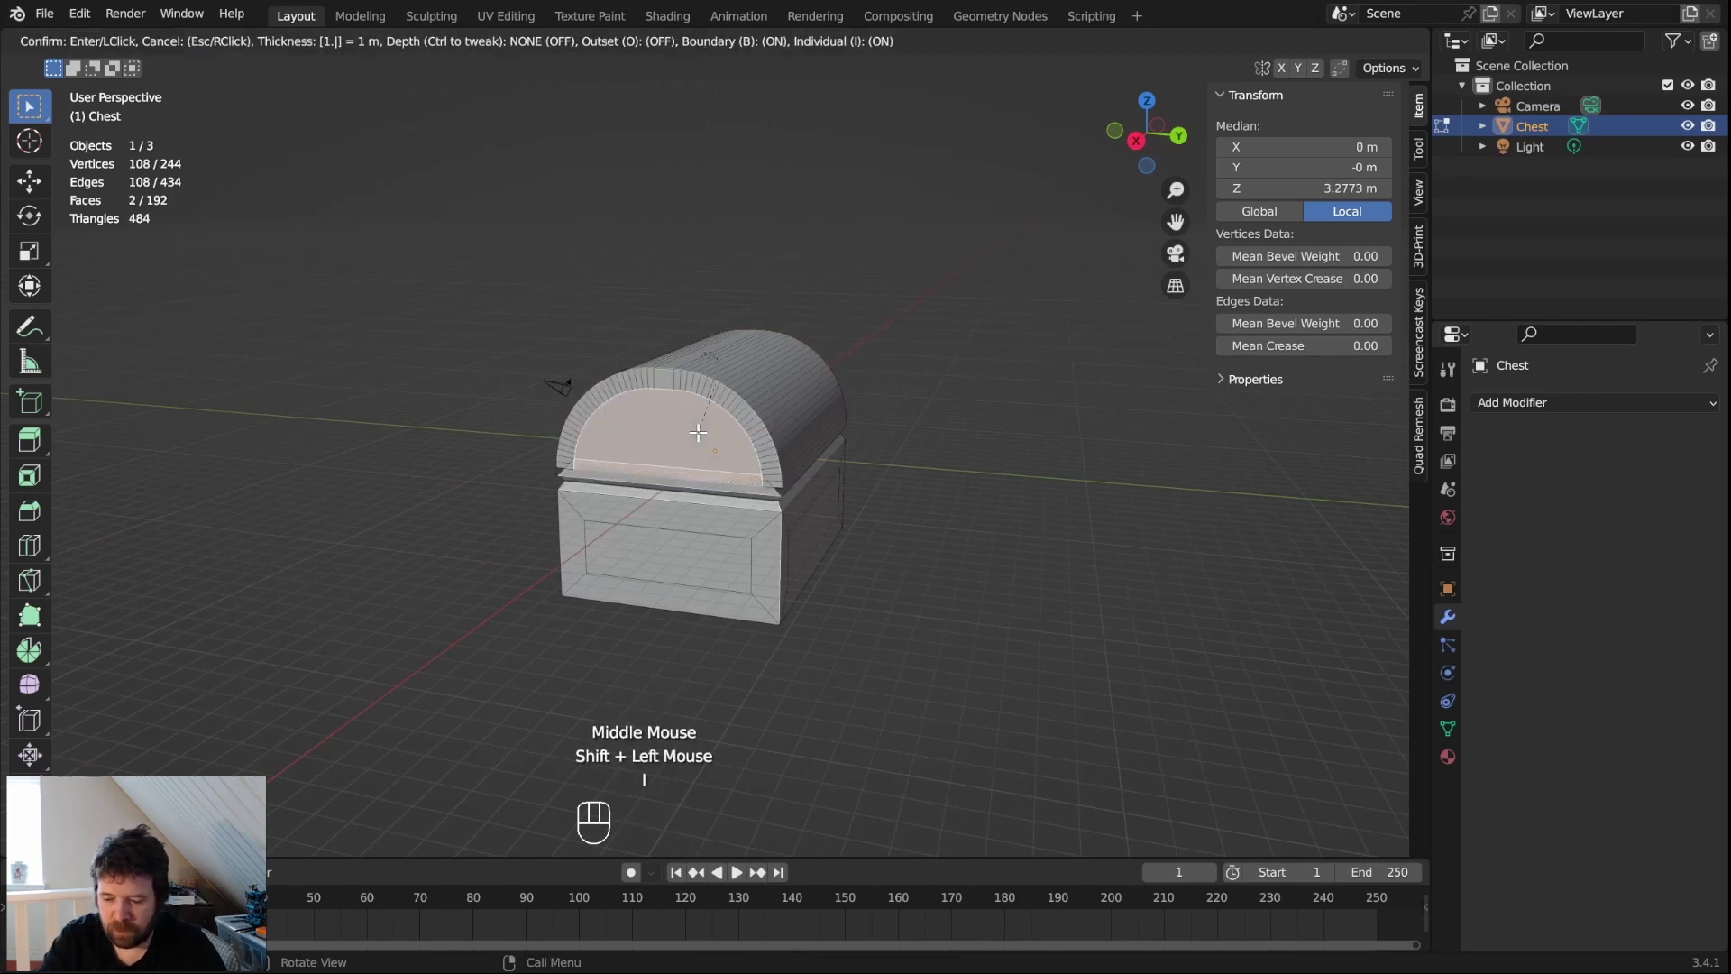
key(Return)
Step: Examine the lower corners of the lid's end insets for overlapping geometry and shading faults in both Edit Mode and Object Mode
scroll(698, 433, up, 2)
middle_drag(698, 433, 595, 490)
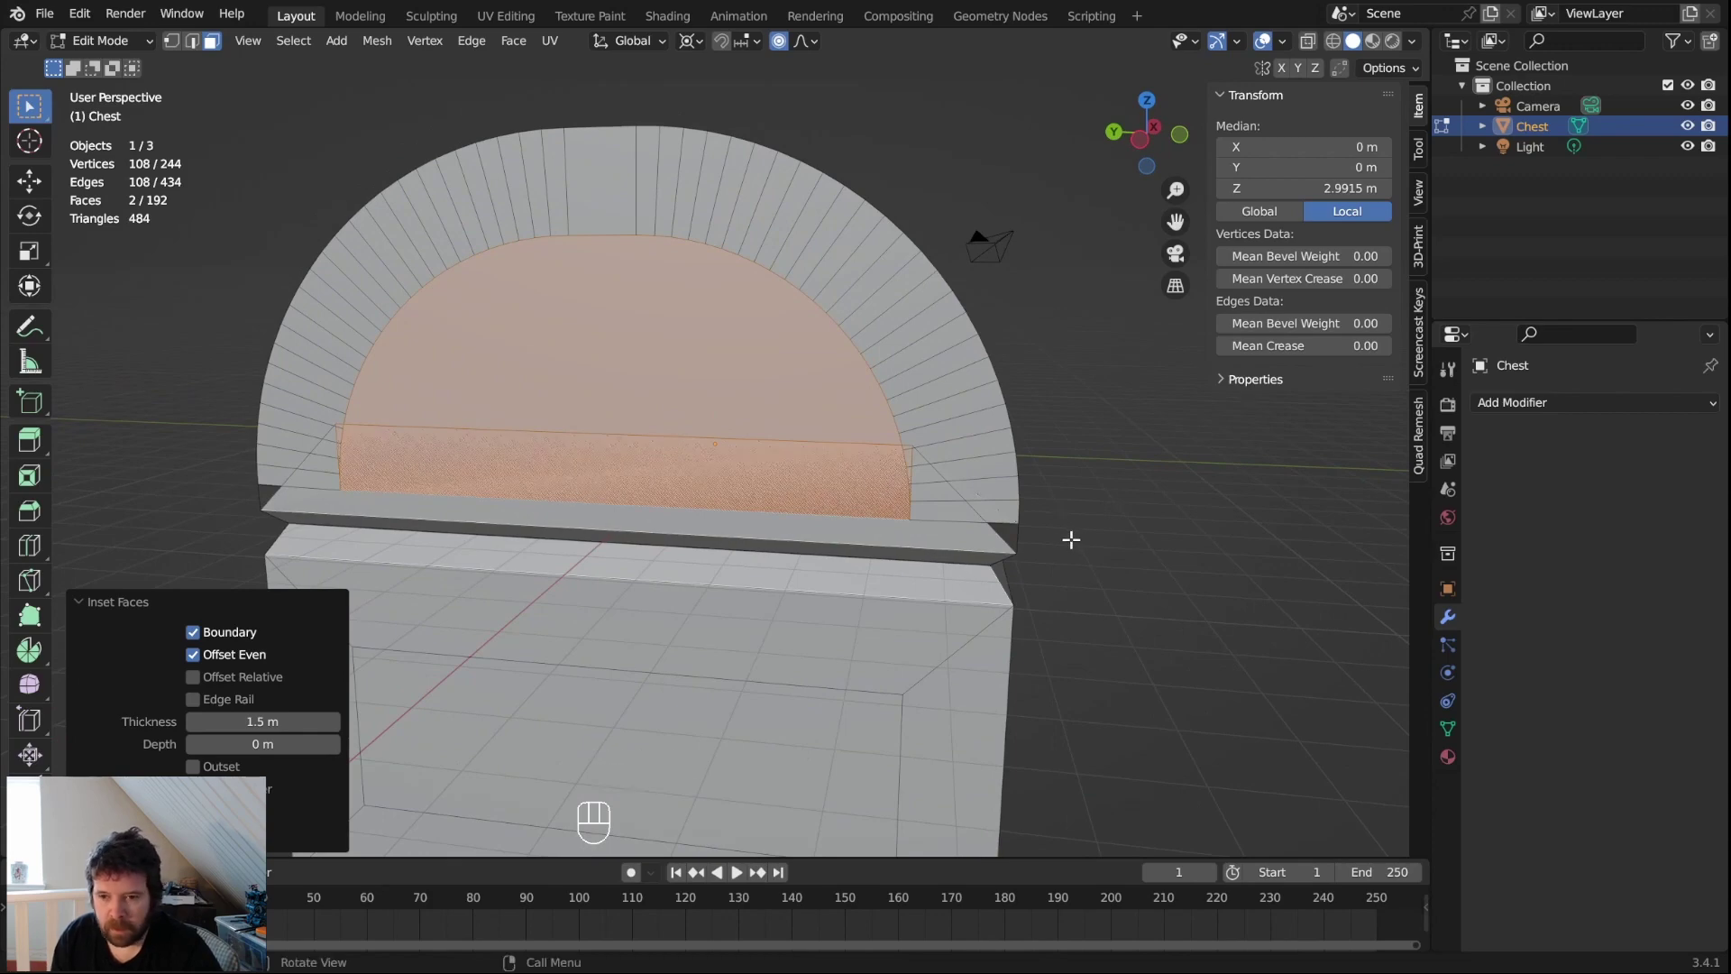
scroll(1066, 538, up, 2)
shift+middle_drag(1066, 537, 807, 527)
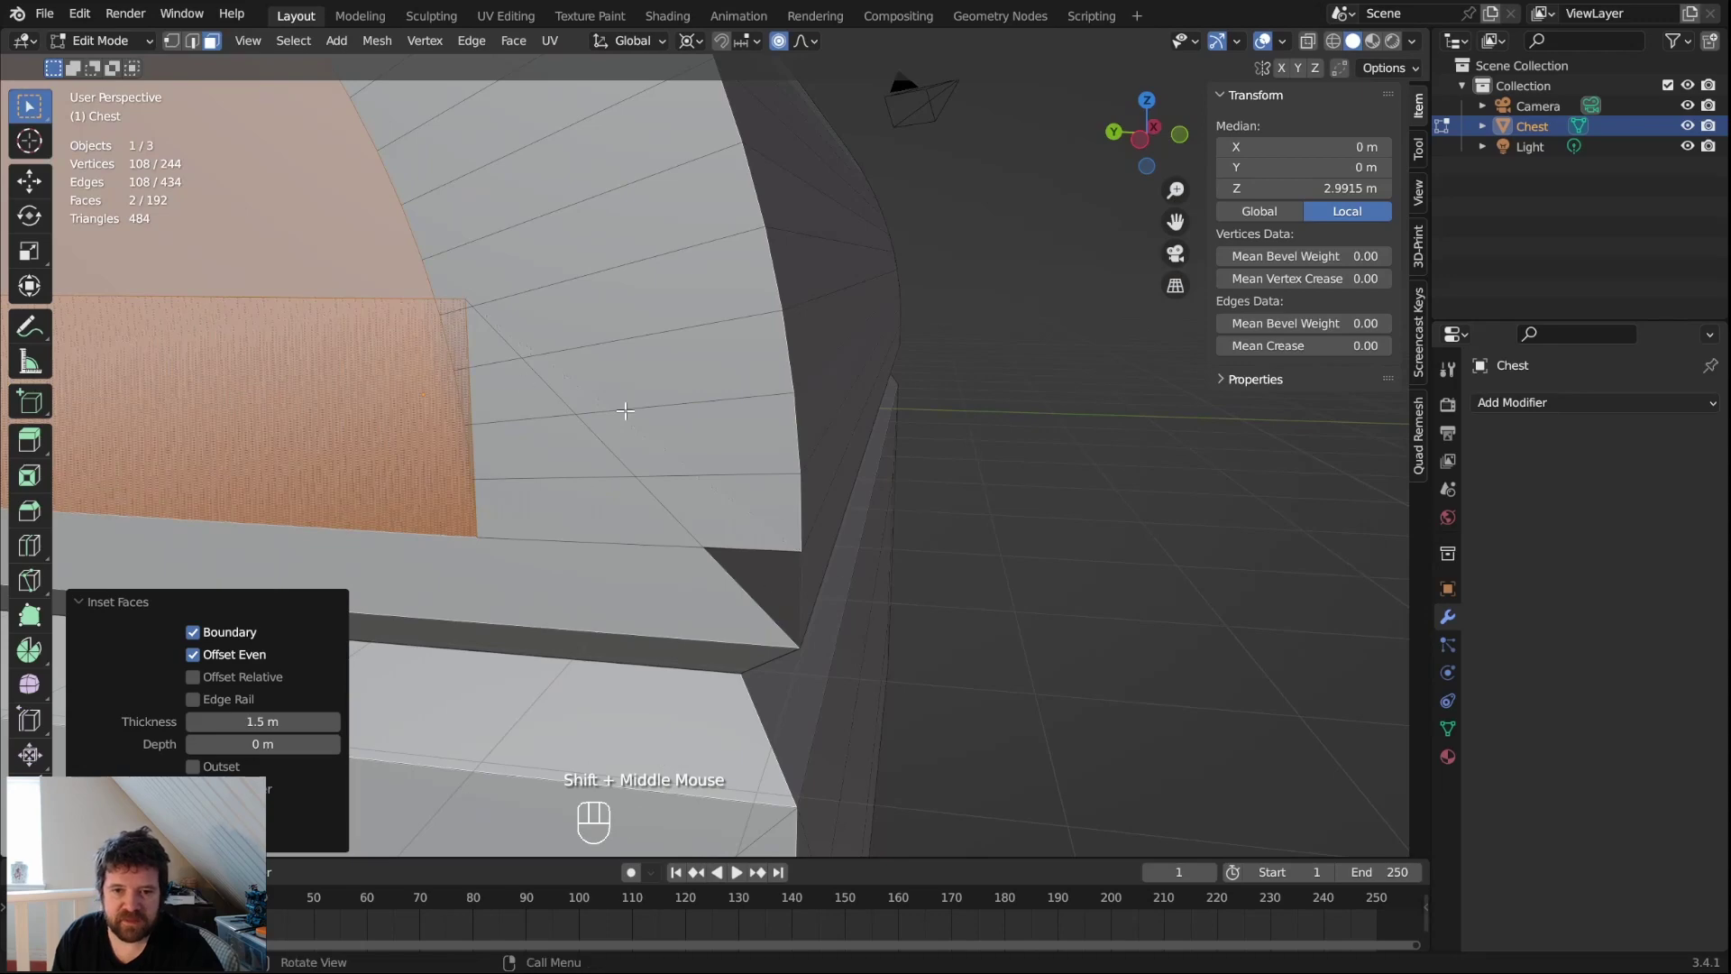
middle_drag(625, 410, 664, 417)
key(Tab)
scroll(941, 449, down, 2)
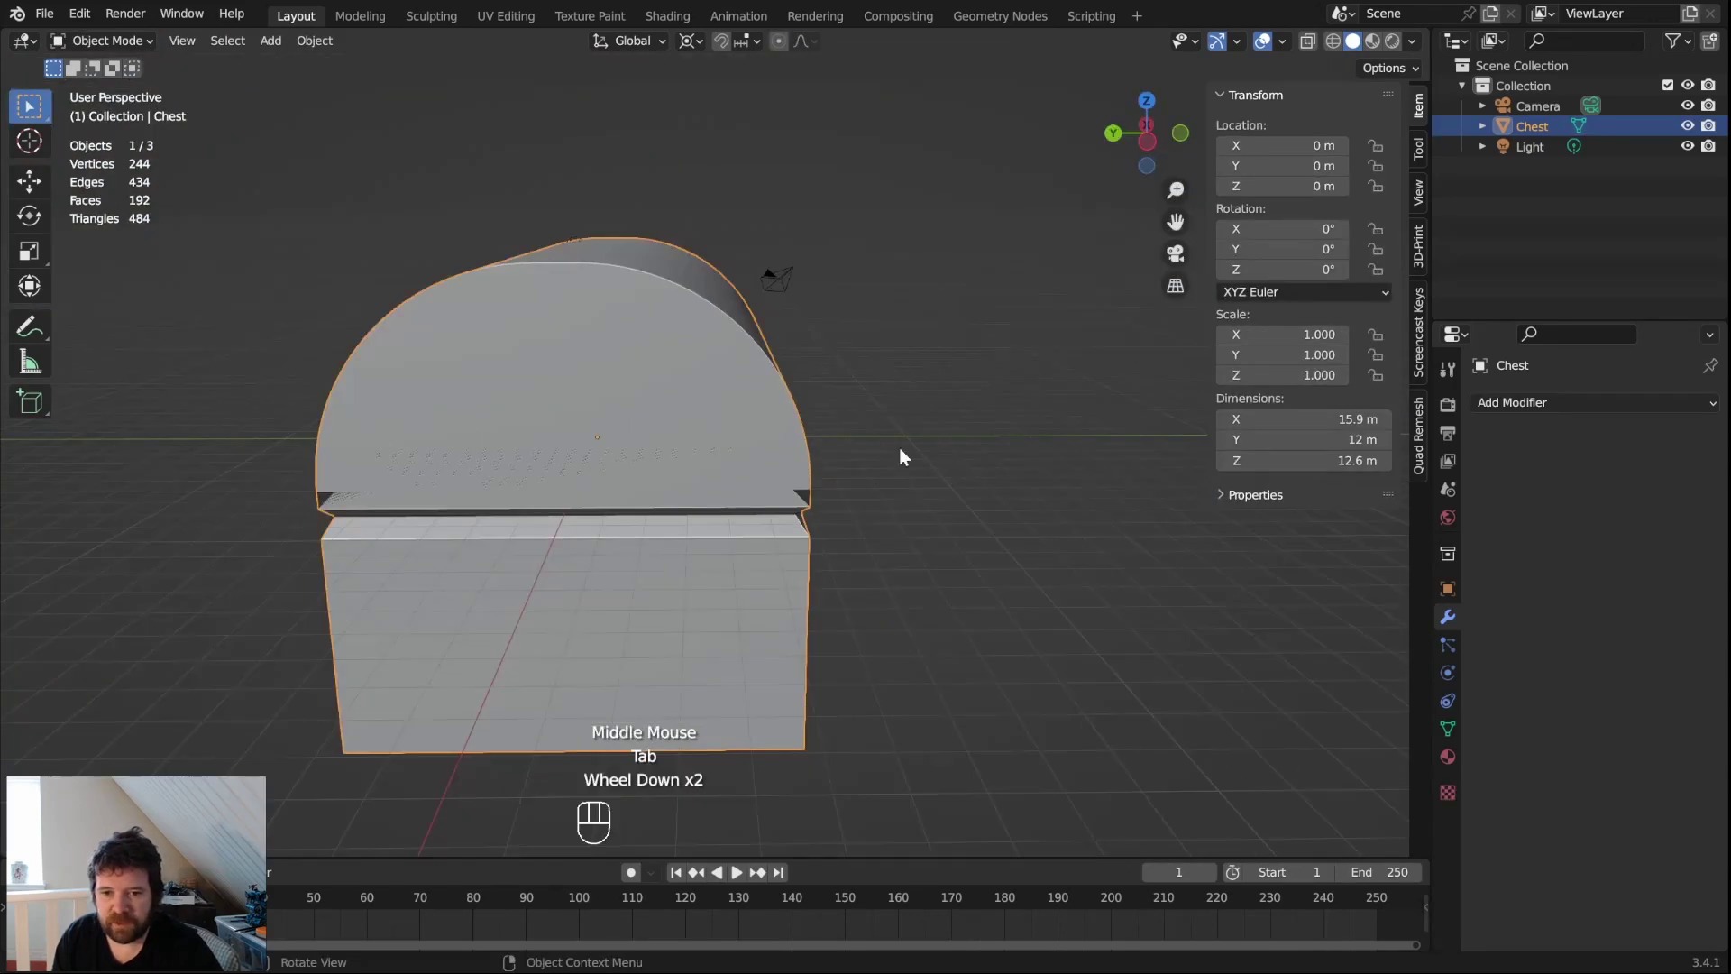
middle_drag(901, 456, 826, 474)
scroll(842, 478, up, 2)
scroll(844, 480, down, 2)
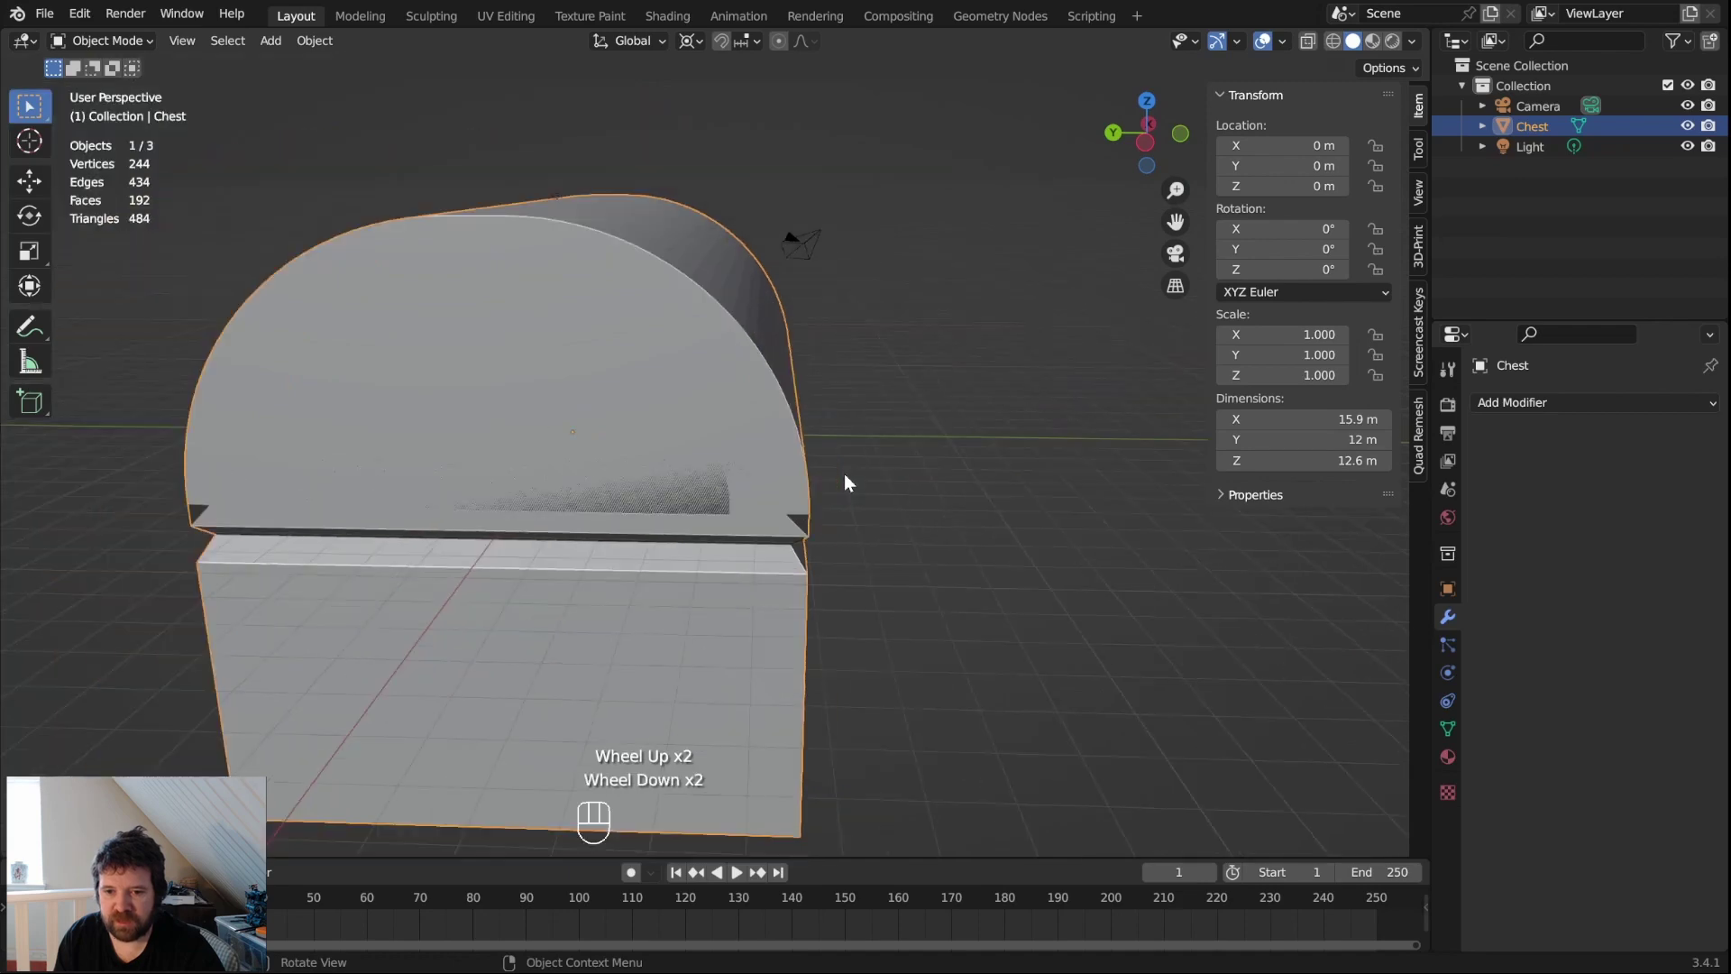
scroll(844, 473, up, 2)
key(Tab)
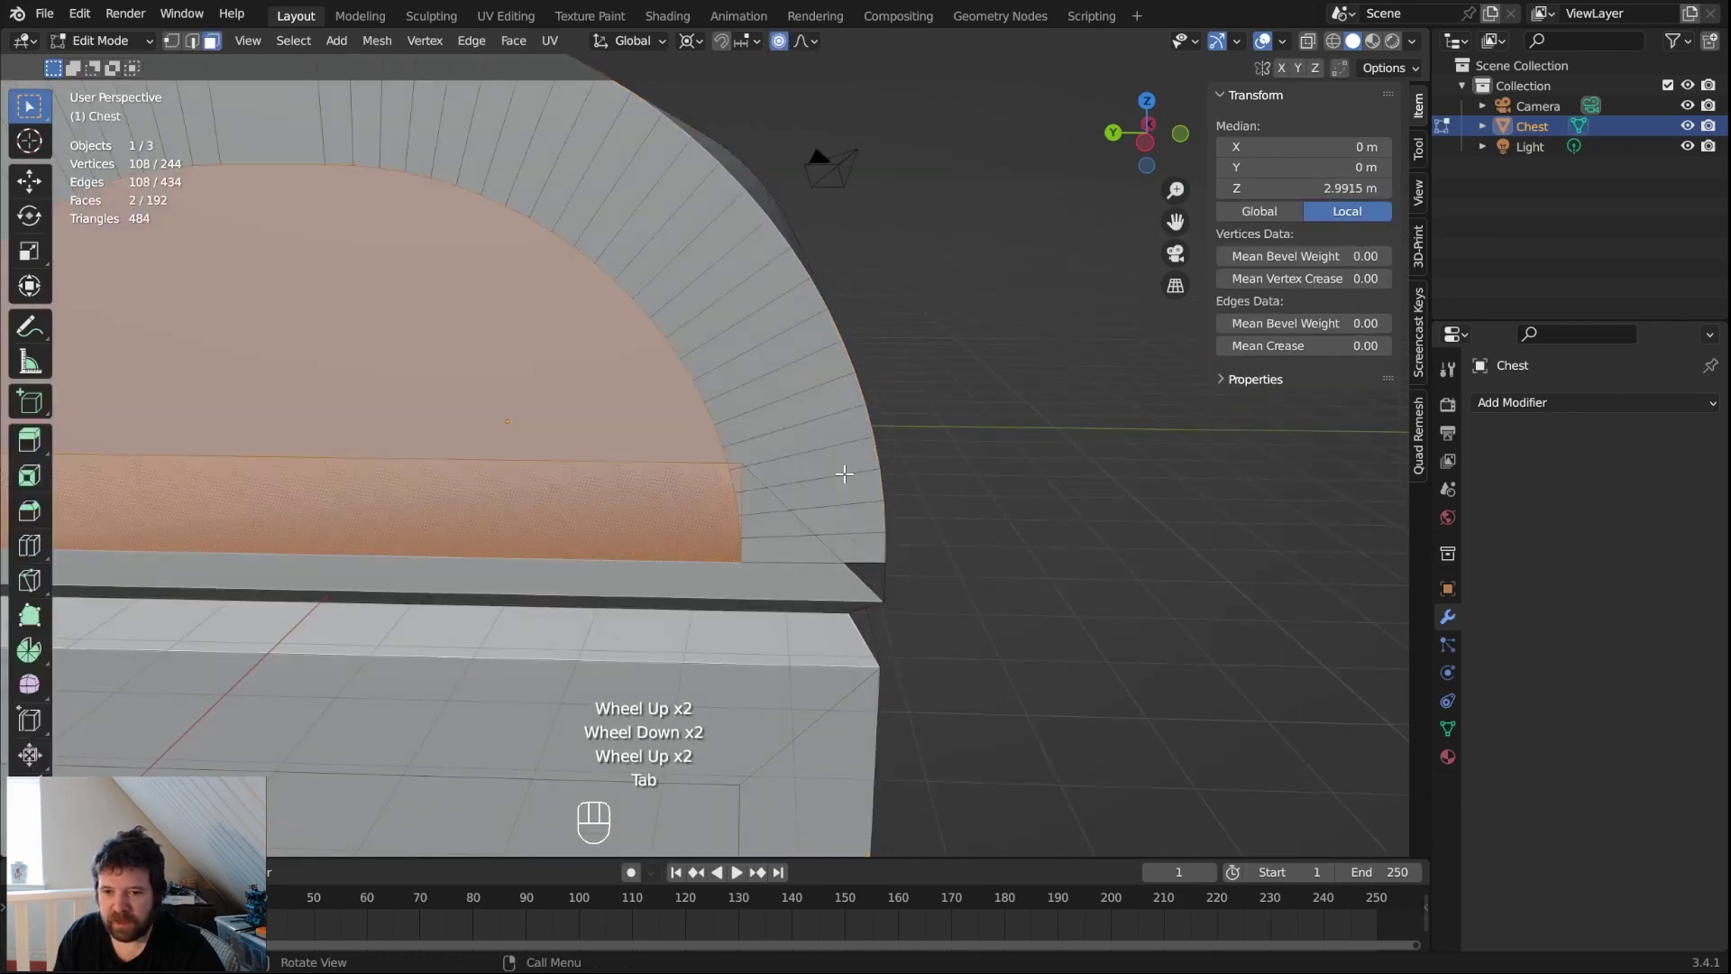
key(Tab)
scroll(844, 473, down, 2)
middle_drag(844, 473, 587, 490)
scroll(688, 476, up, 3)
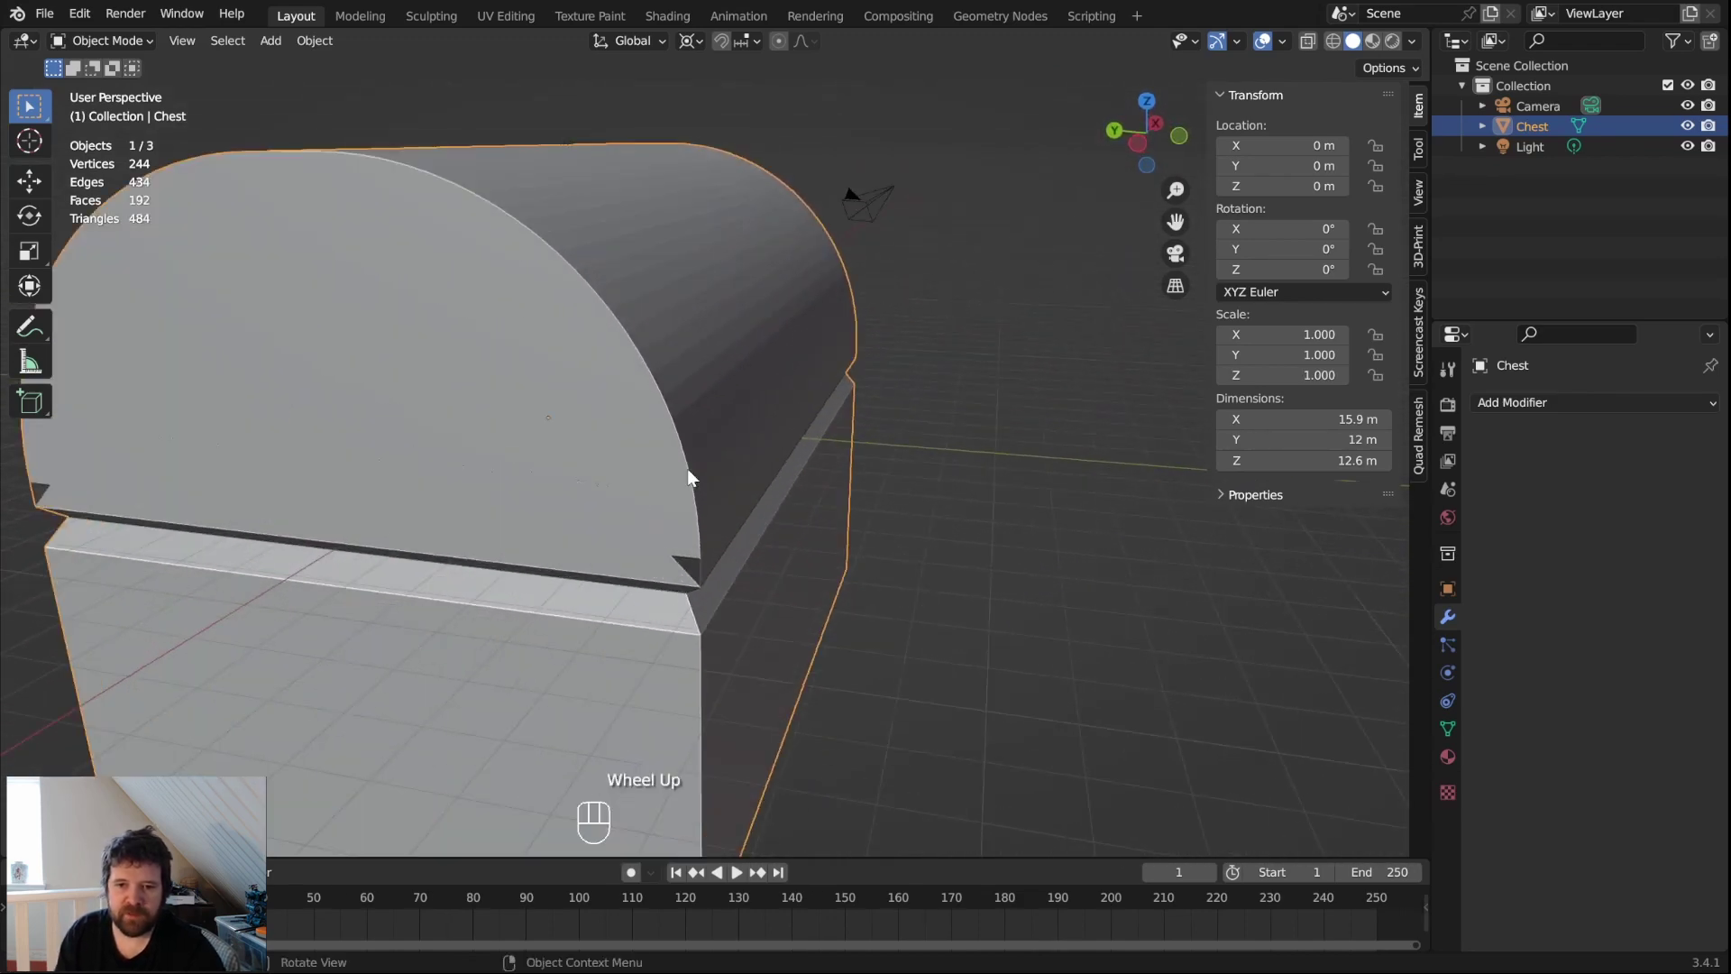
shift+middle_drag(699, 481, 796, 487)
shift+scroll(819, 491, up, 1)
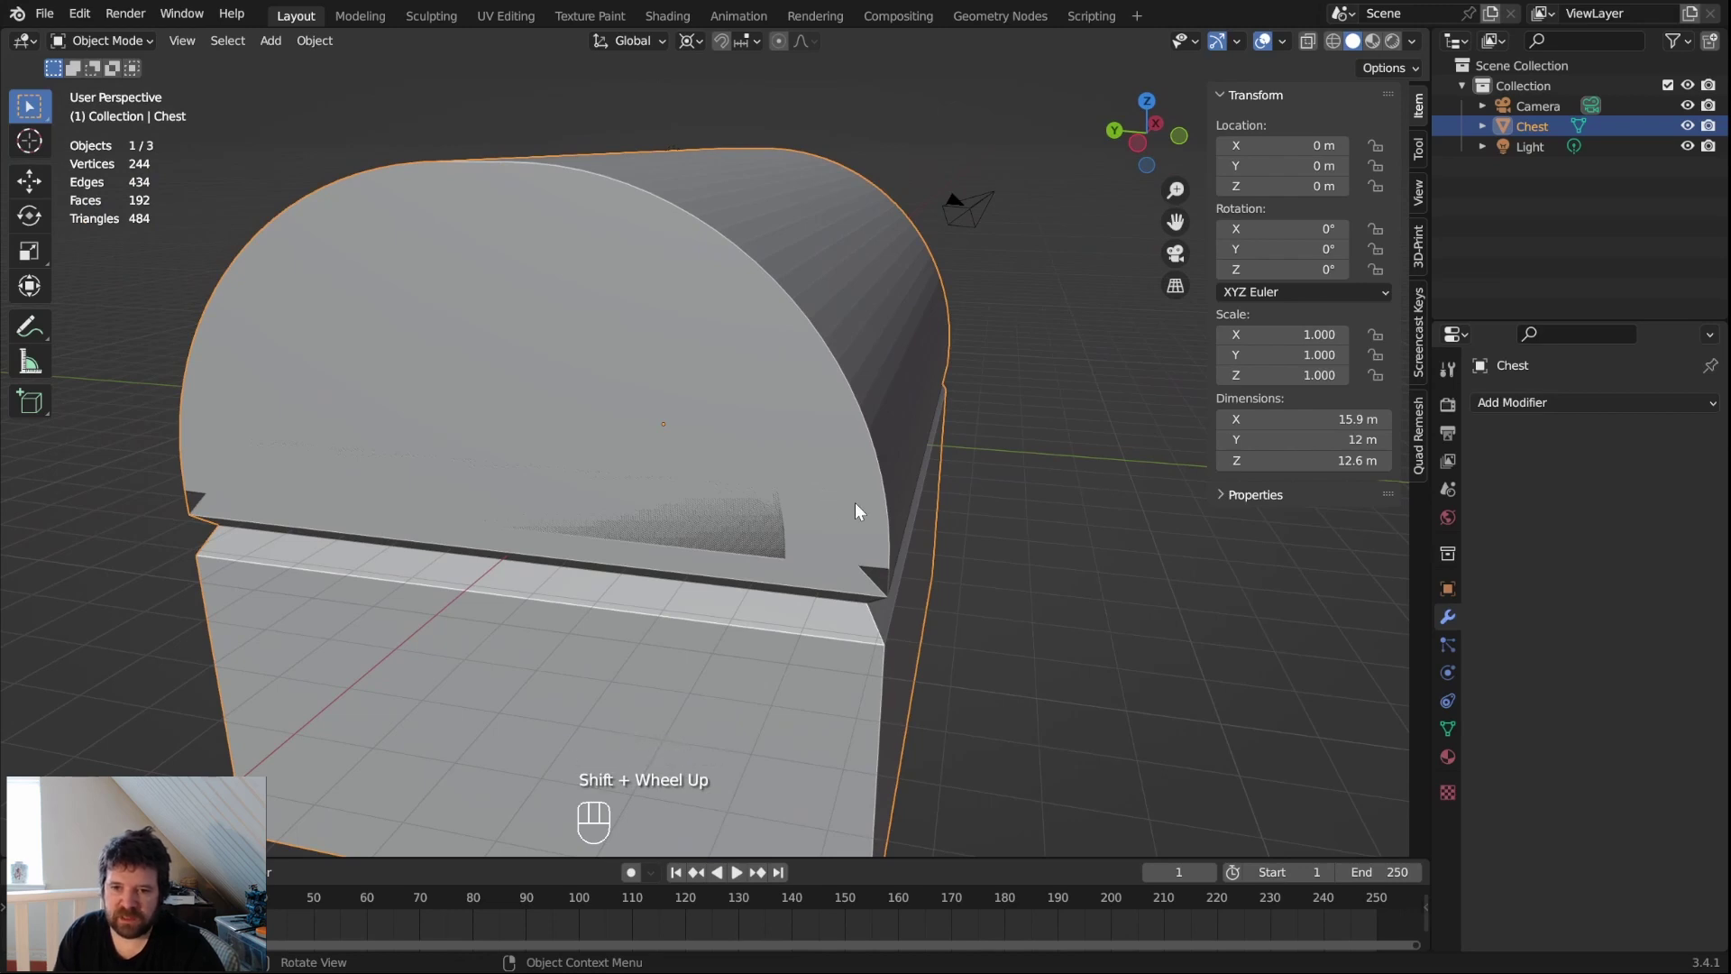
middle_drag(856, 505, 775, 517)
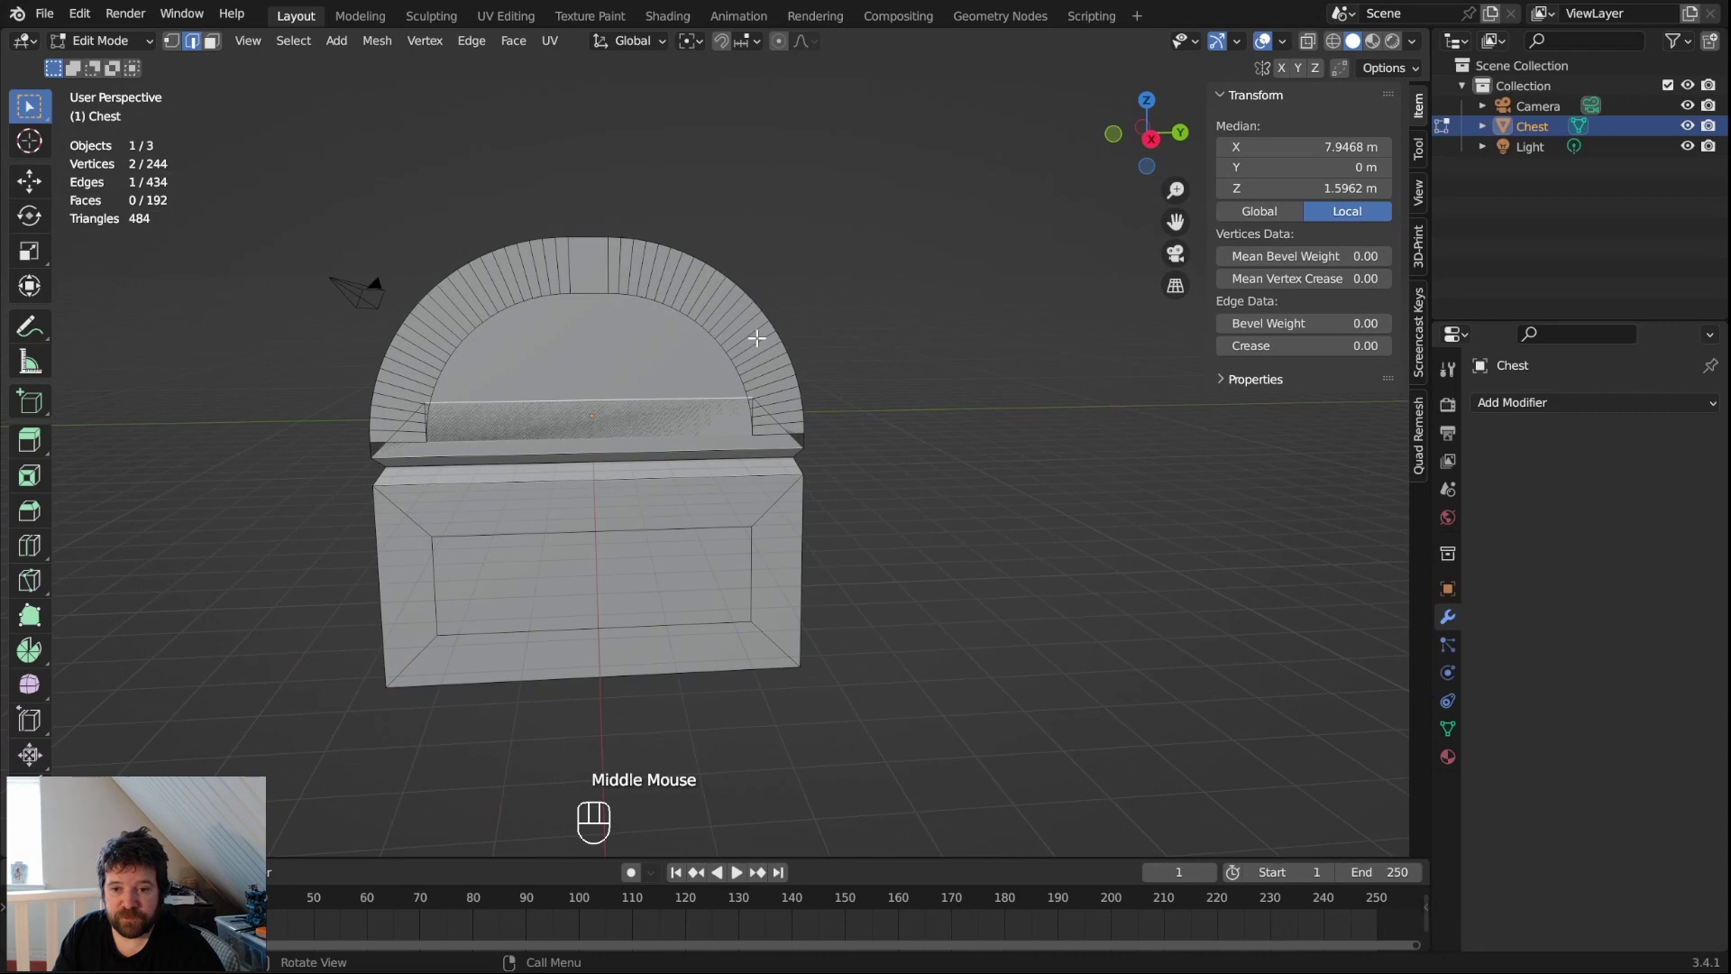
Step: Scale the straight lower edge of the lid's end inset to about 0.959 in Right view so its ends meet the curve
scroll(818, 303, up, 3)
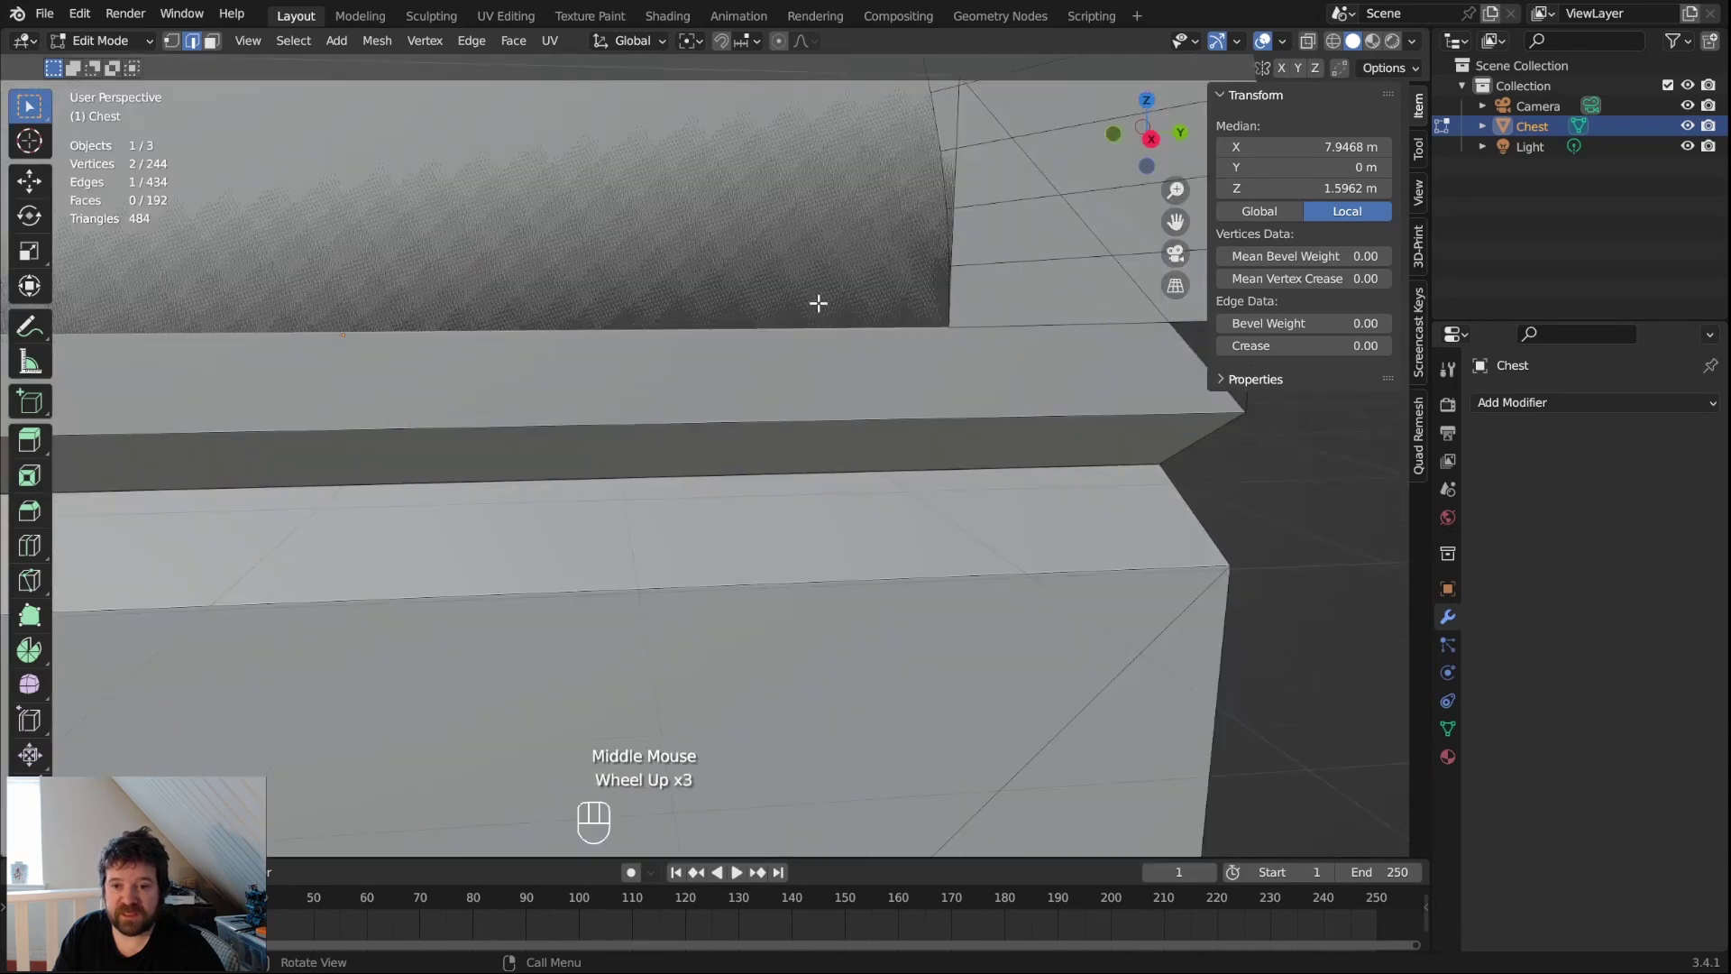
key(KP_3)
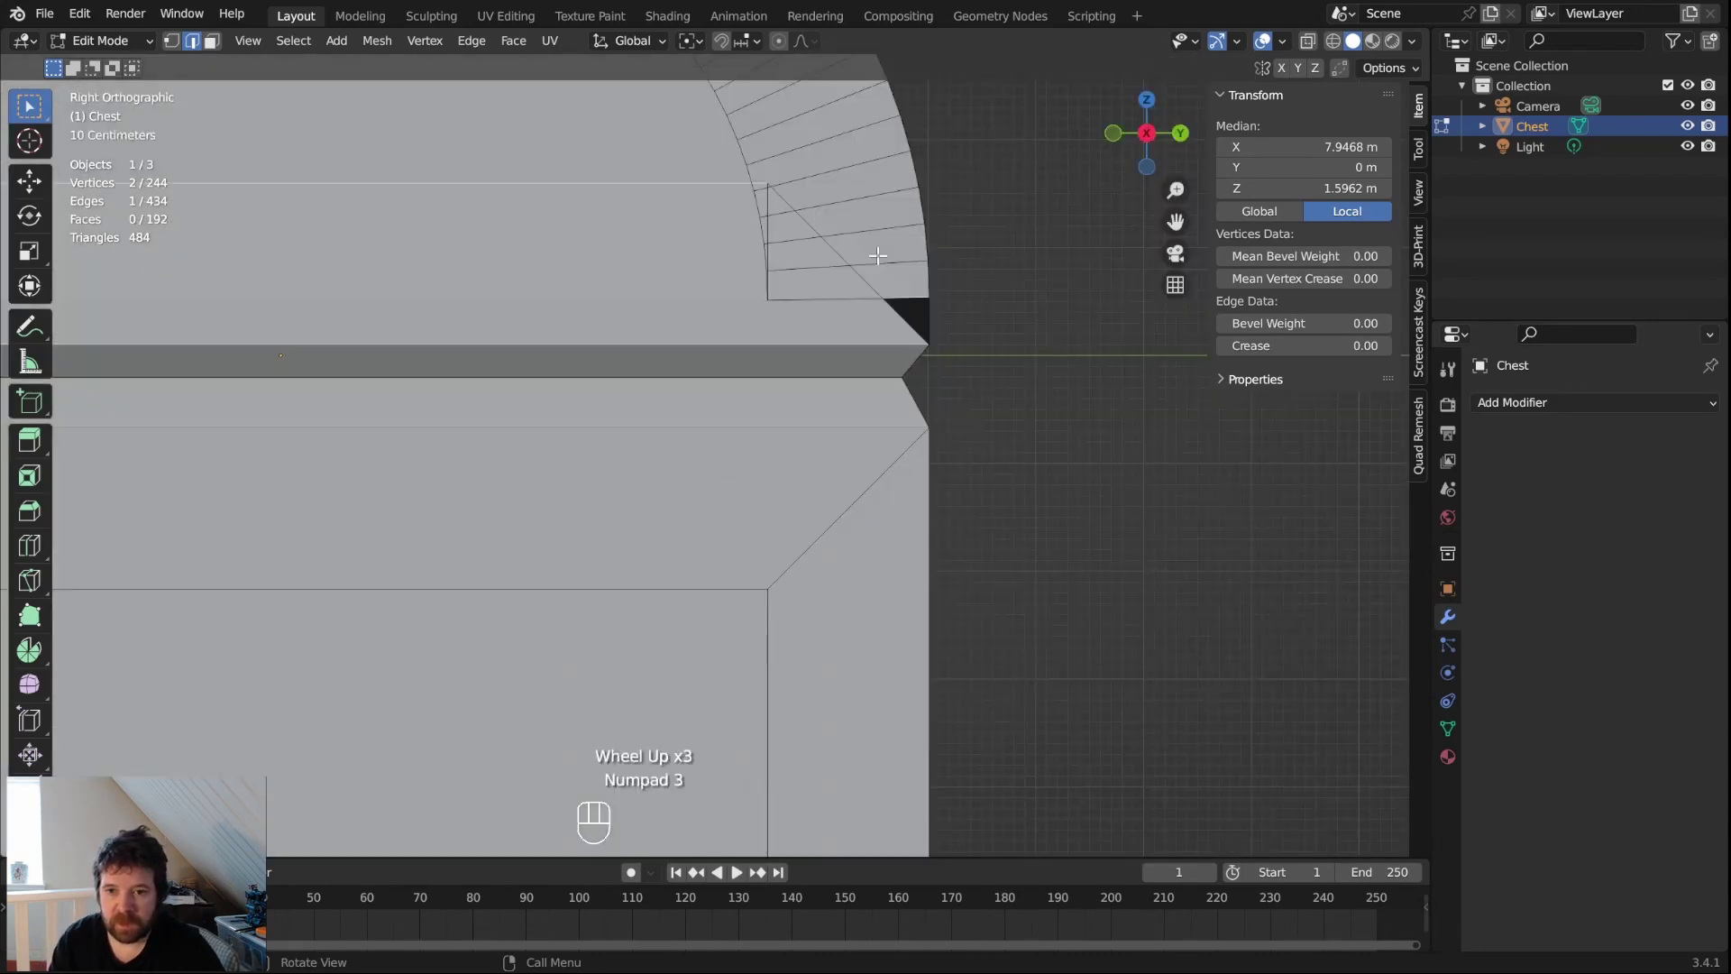
shift+middle_drag(877, 256, 1100, 590)
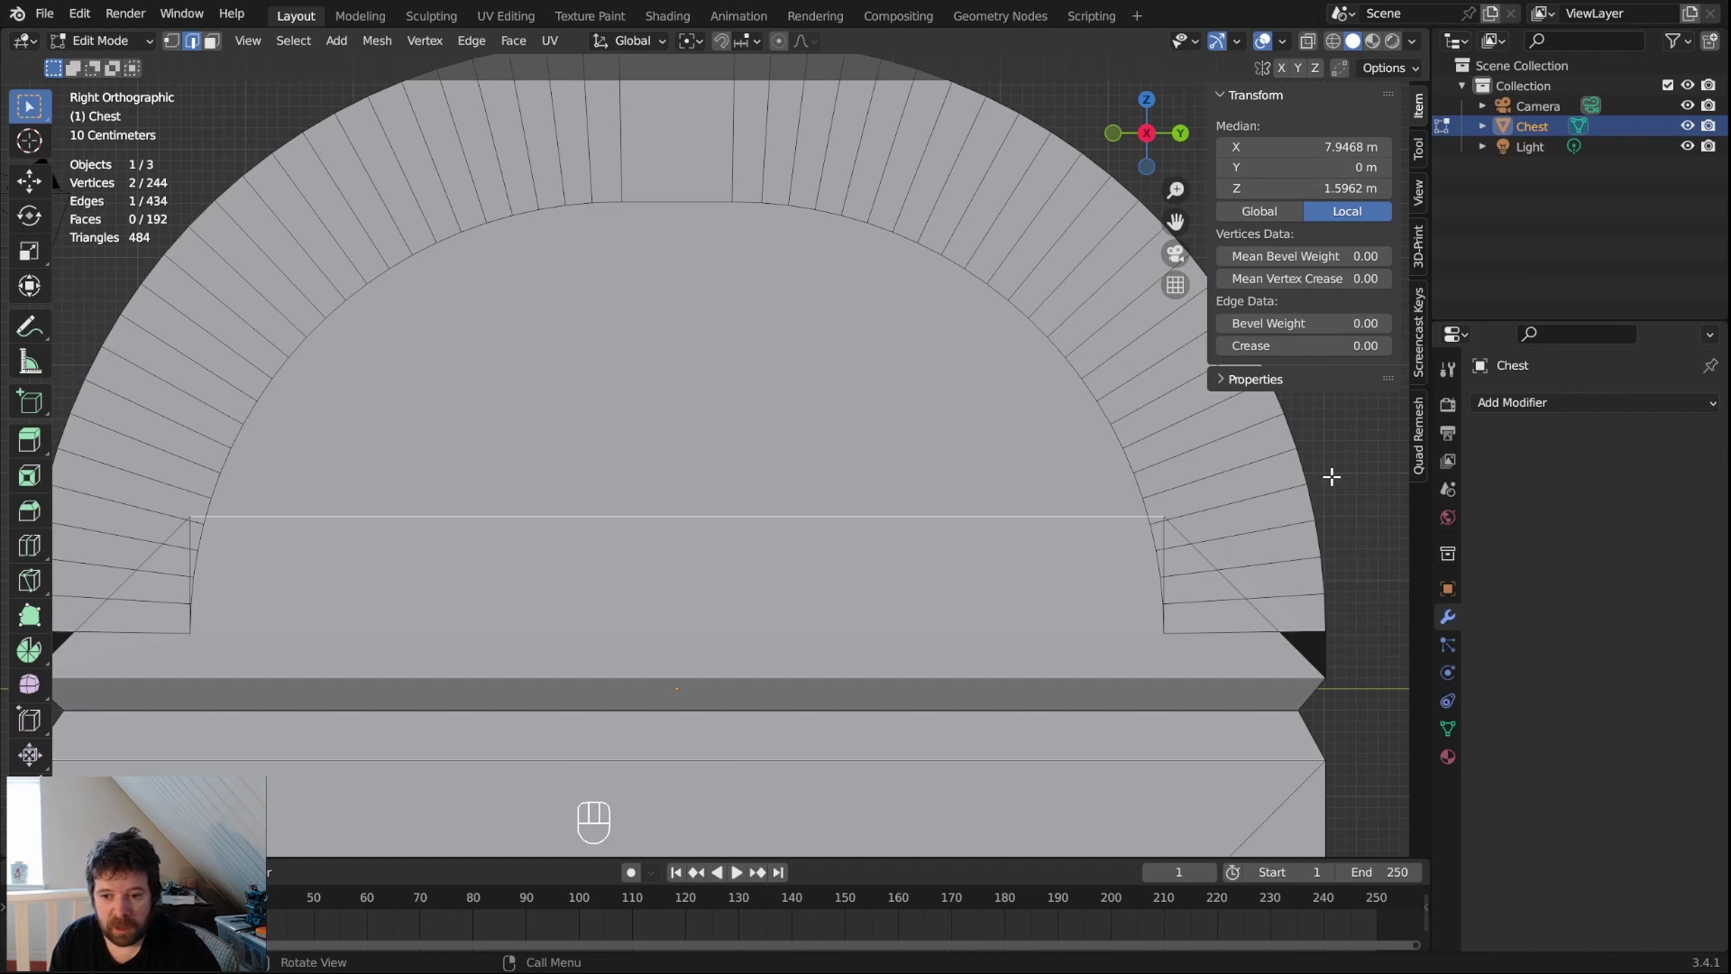
key(s)
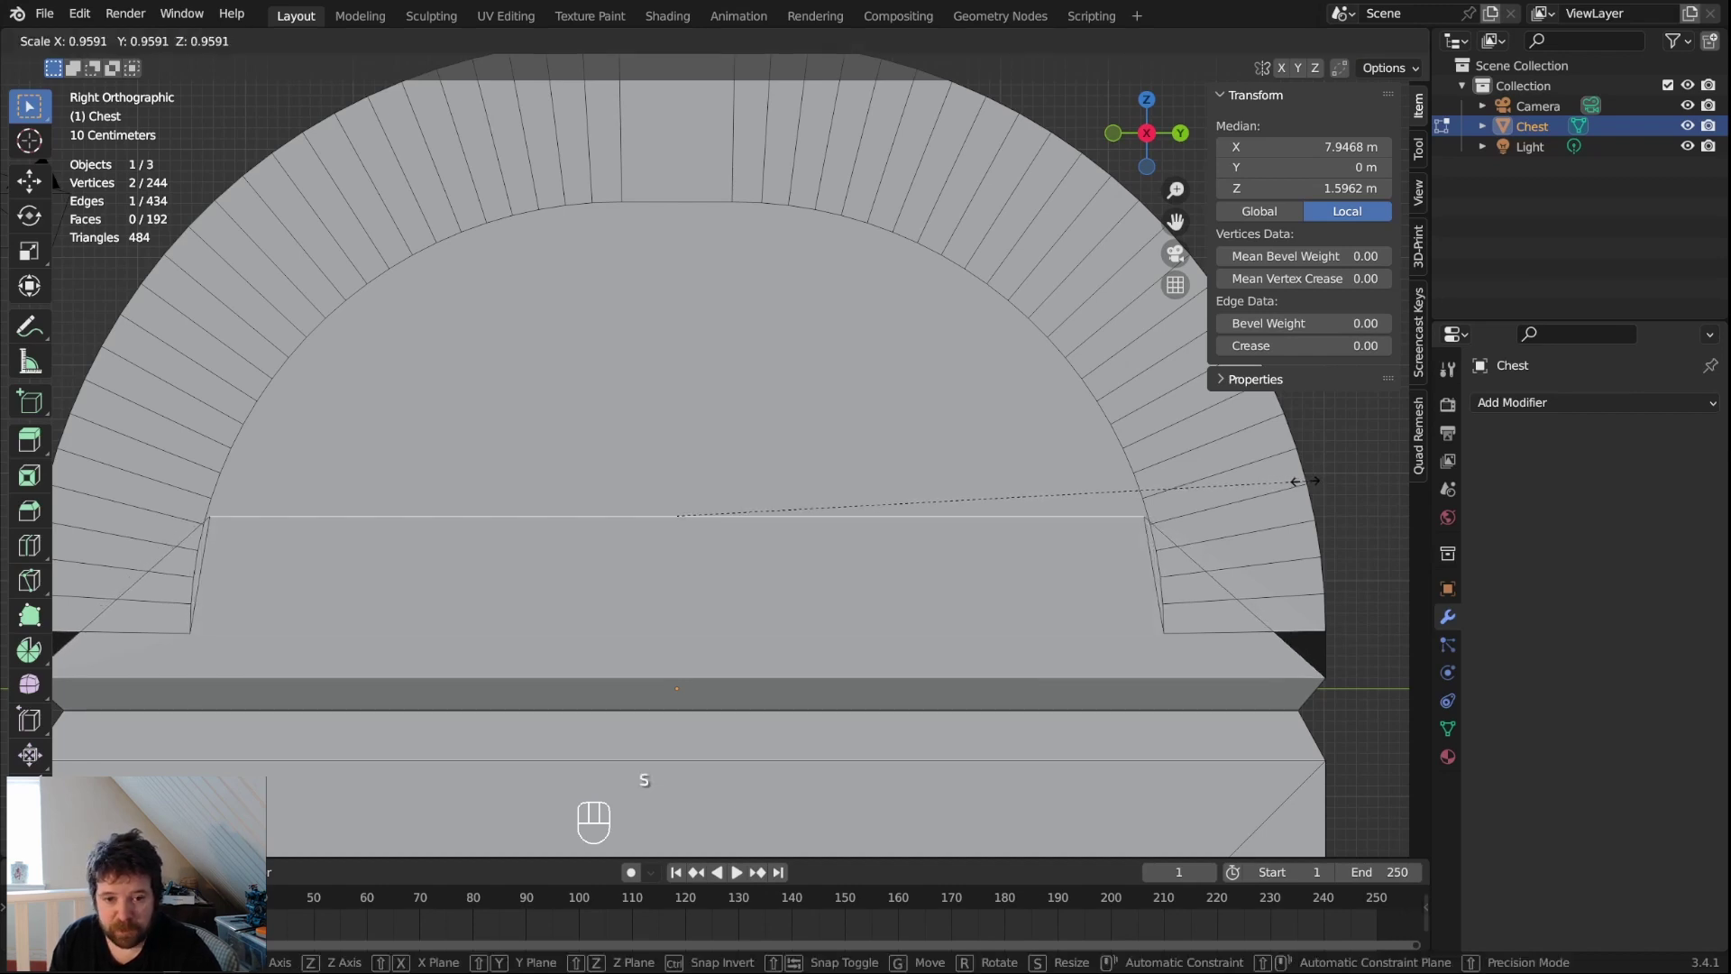
click(1304, 481)
Step: Merge the overlapping vertices at the +Y lower corner of the lid's end inset at the last selected vertex
key(1)
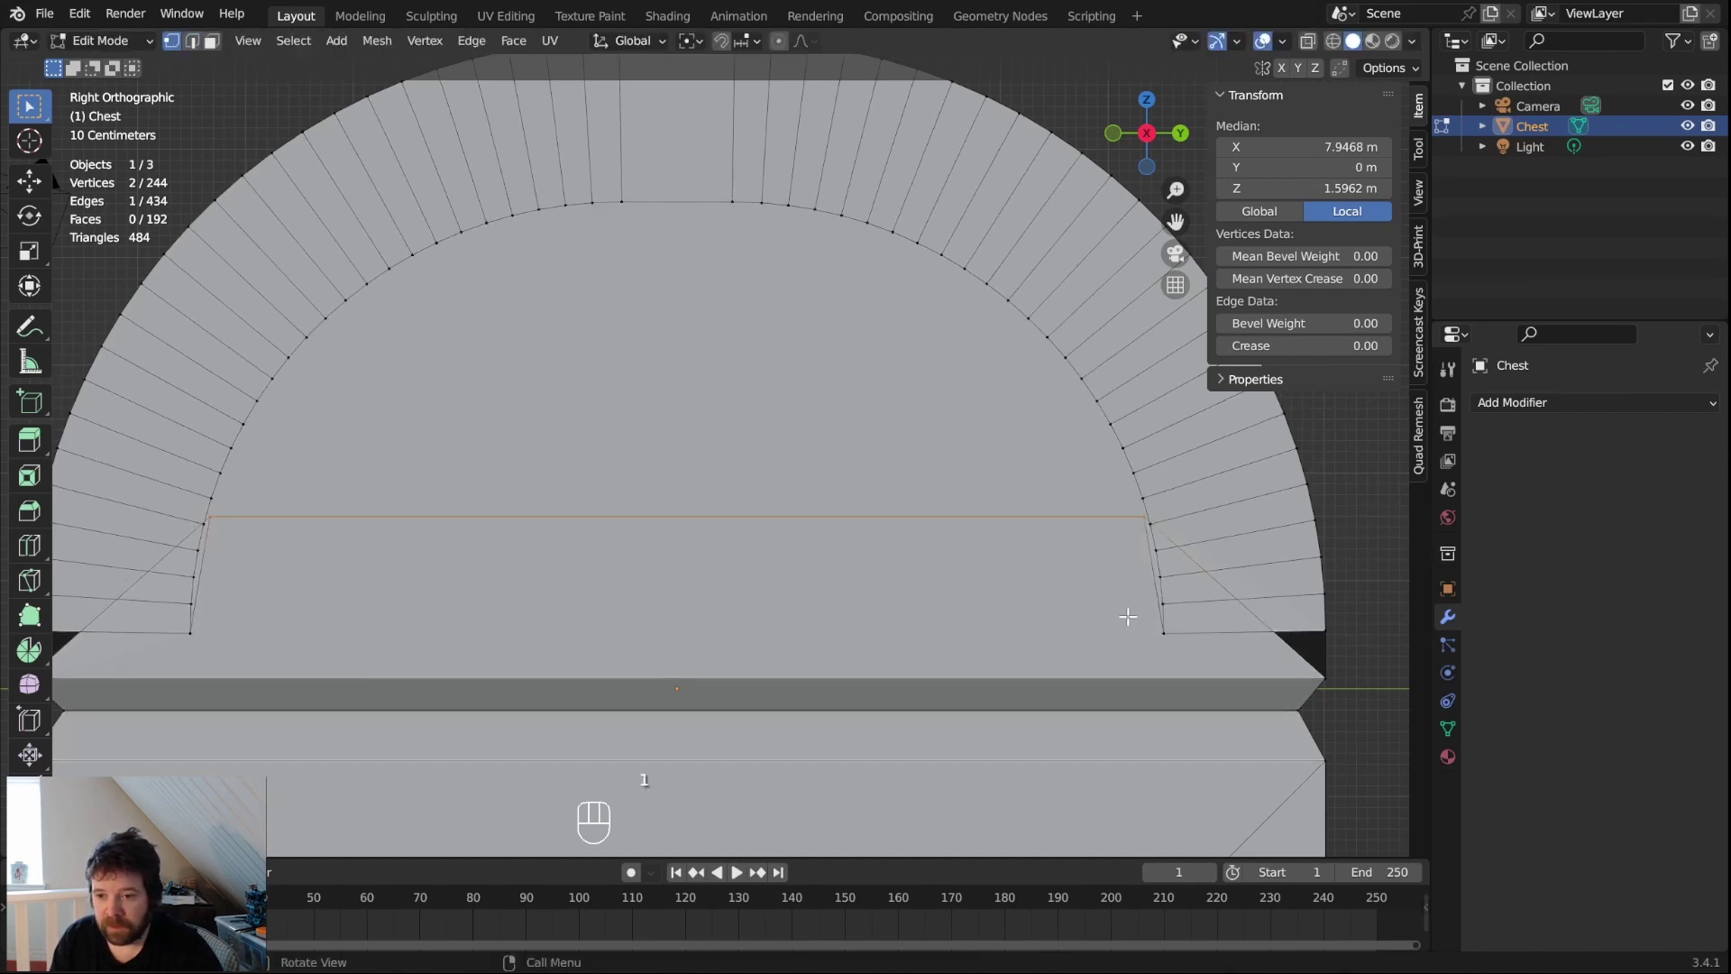
click(1174, 636)
shift+click(1172, 602)
shift+click(1170, 568)
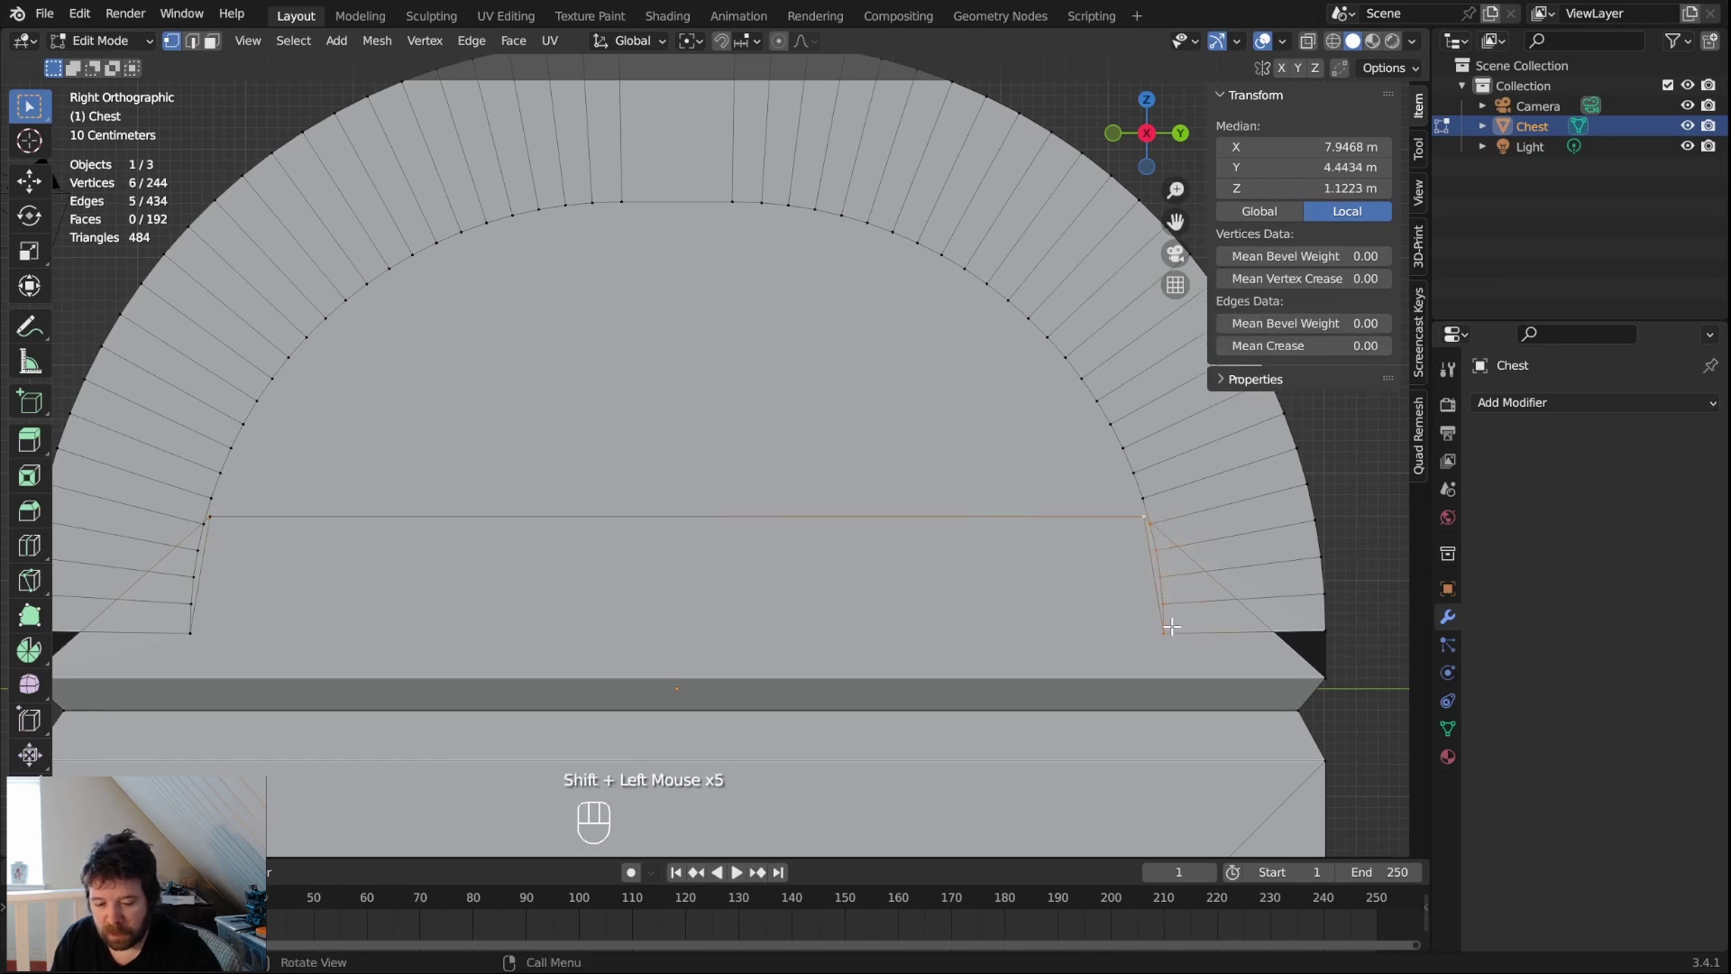
key(m)
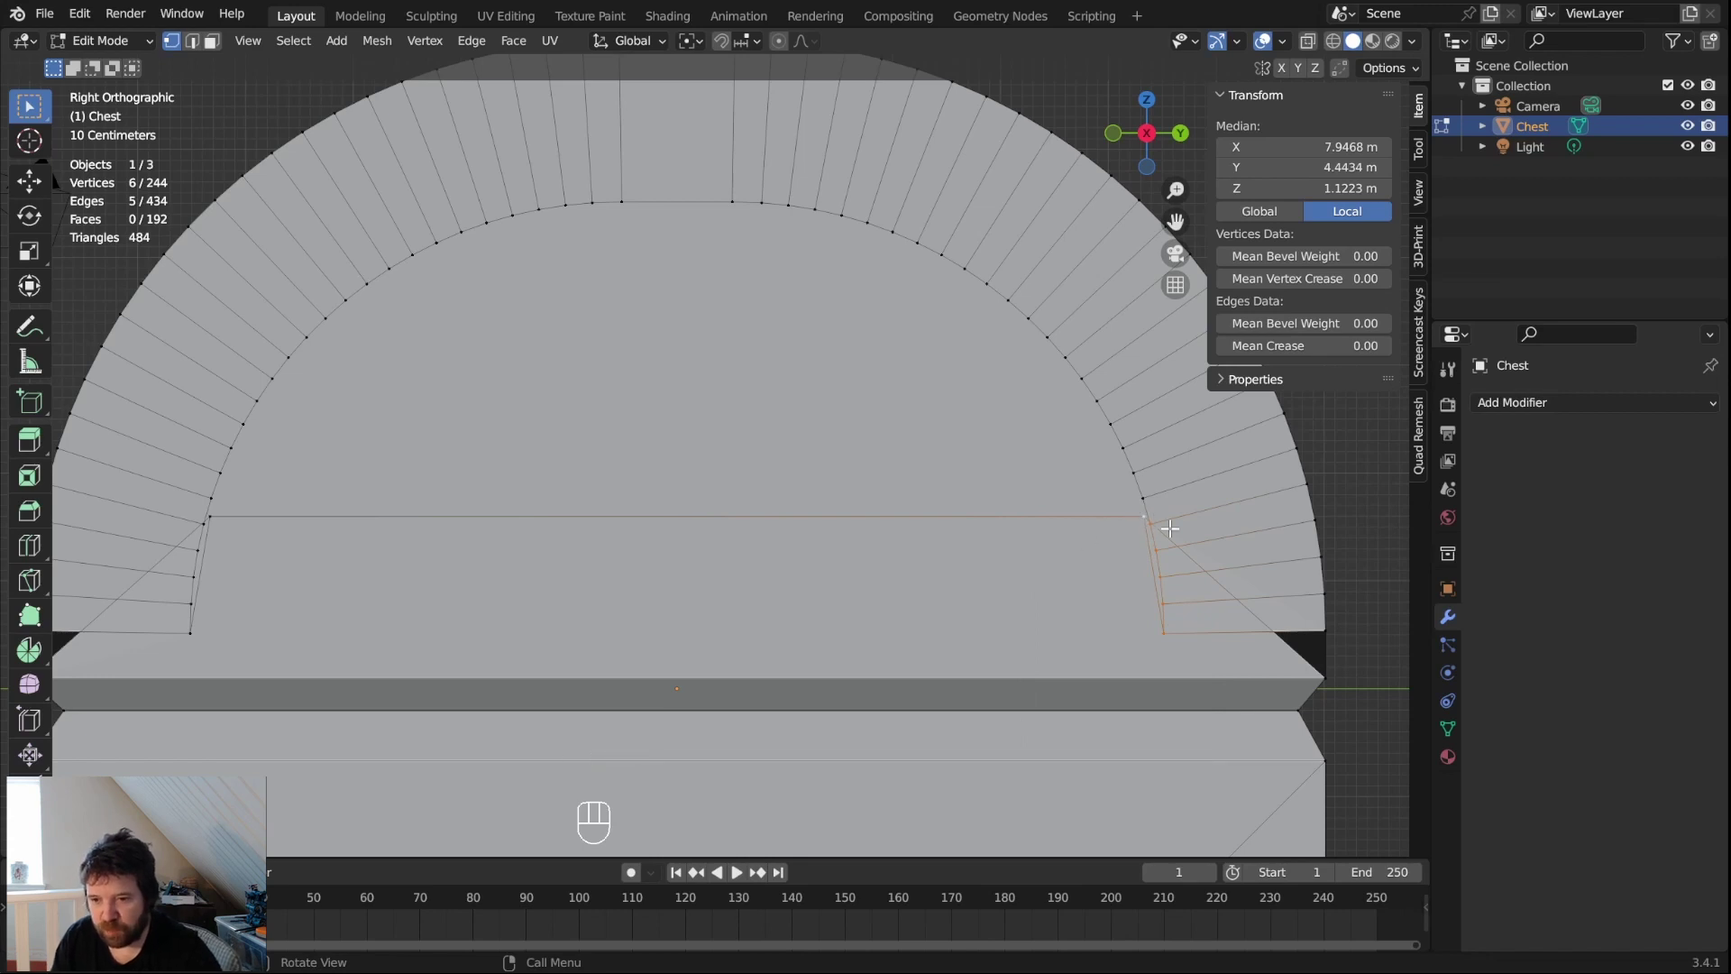
key(m)
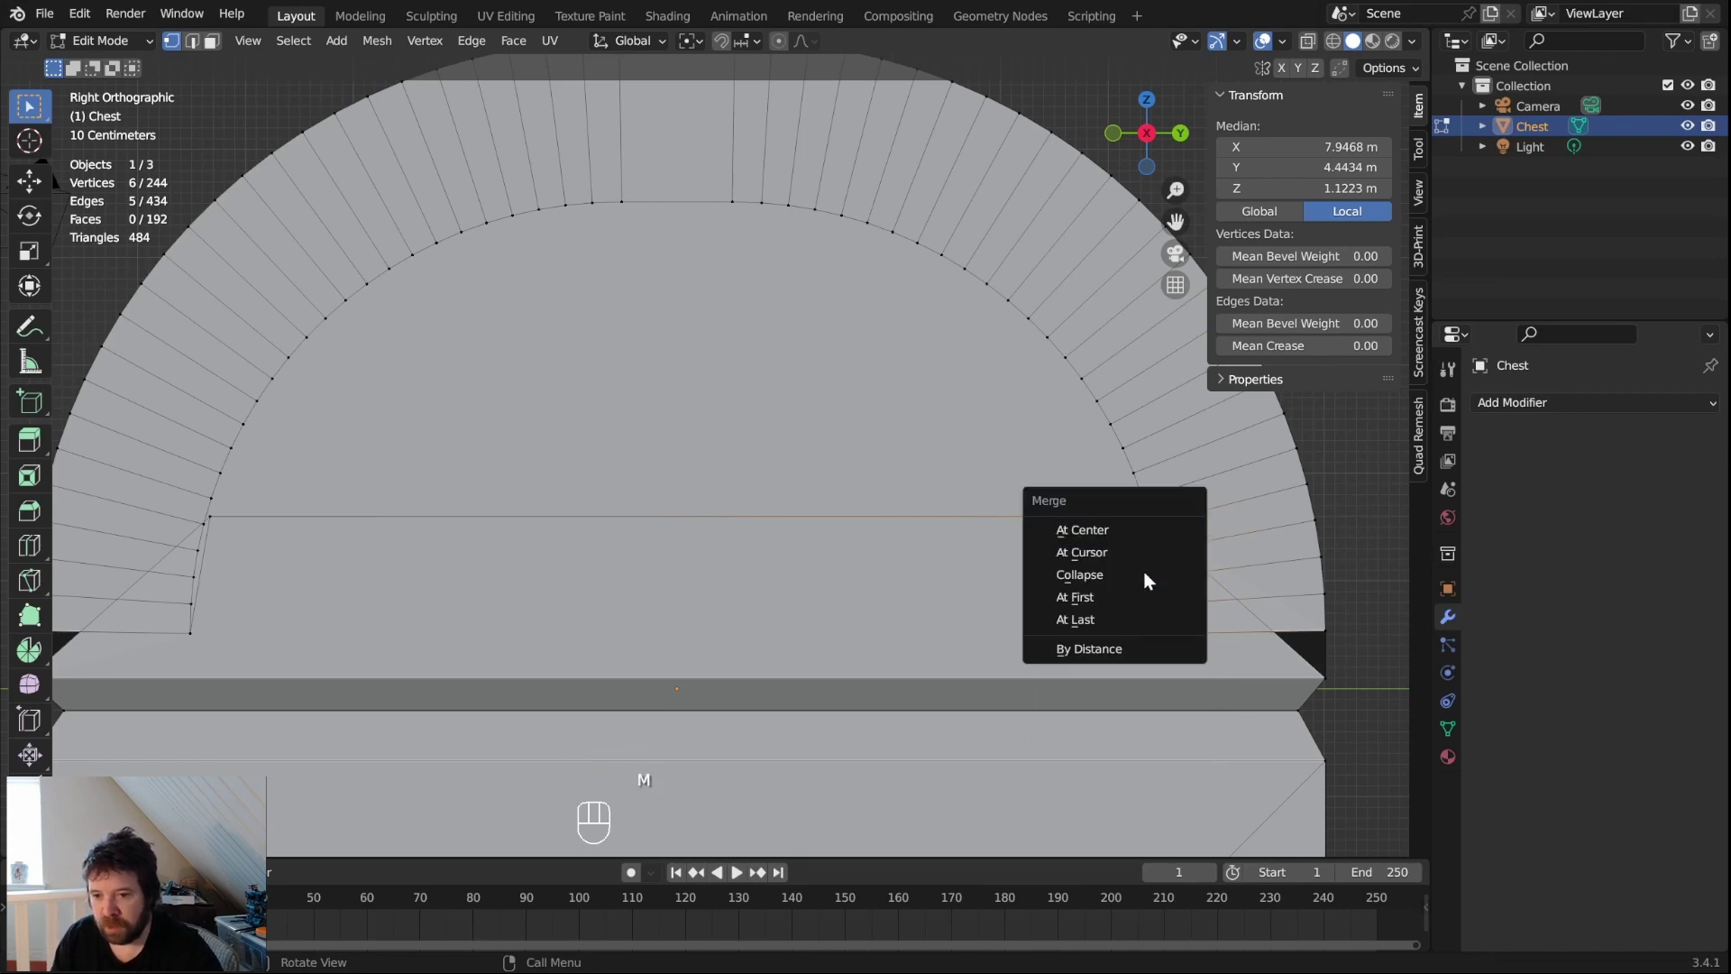
click(1131, 615)
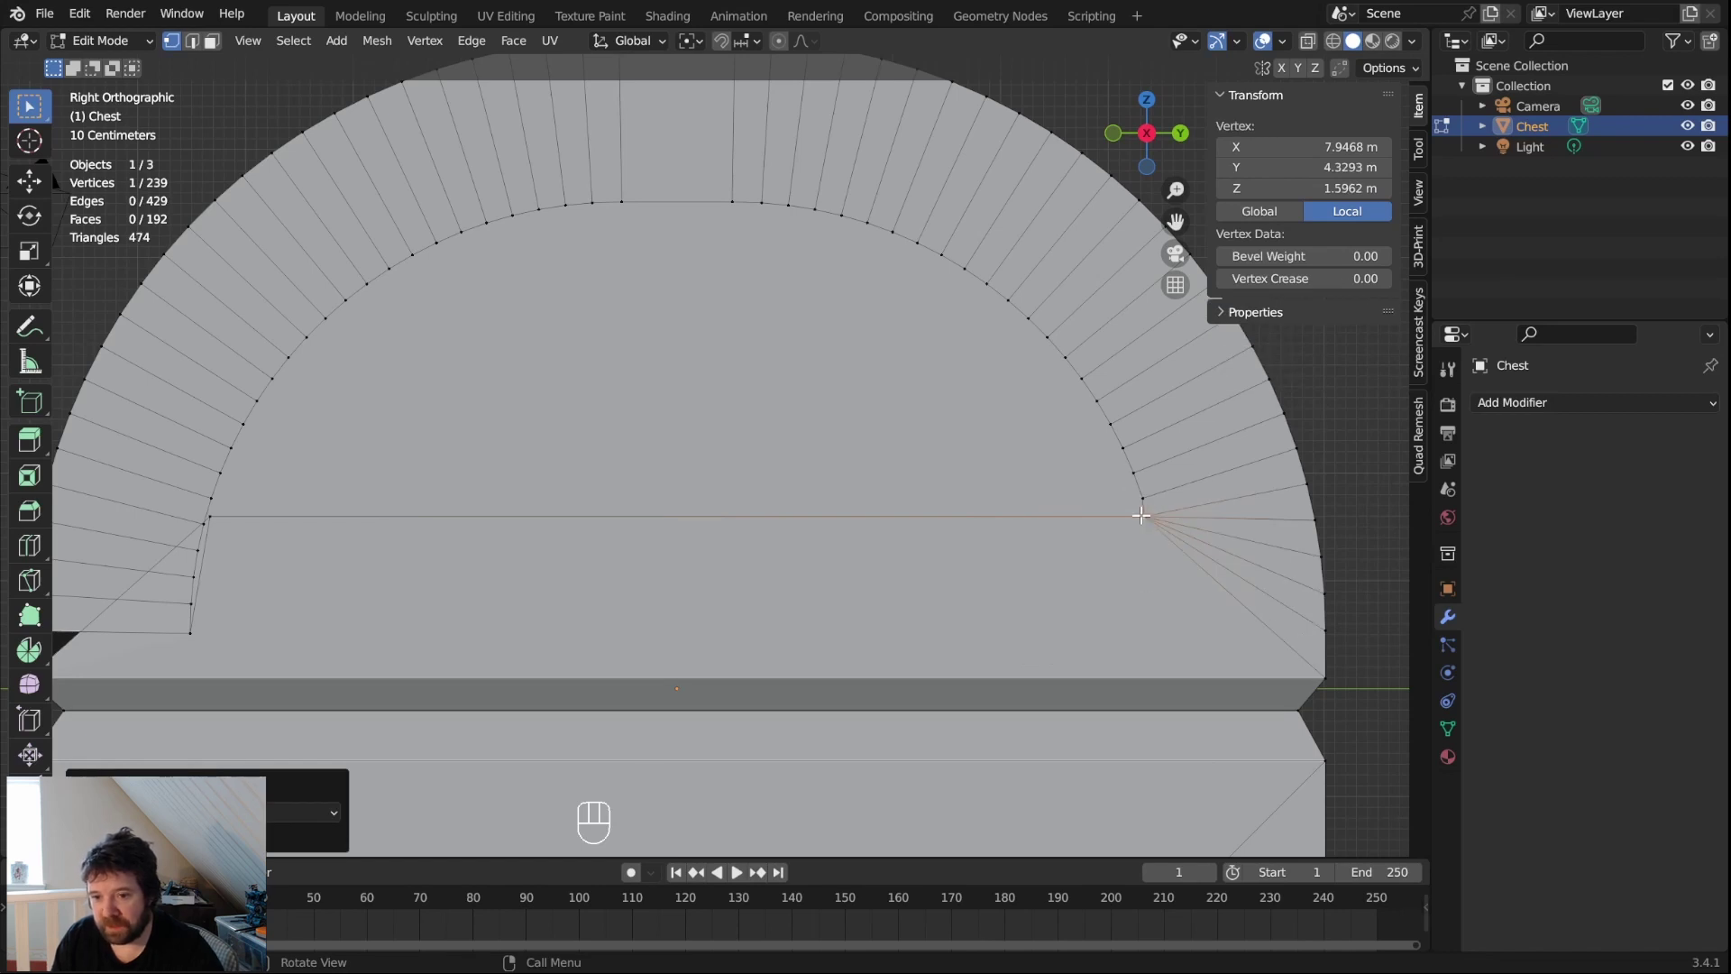
Step: Merge the overlapping vertices at the opposite lower corner of the same end inset at the last selected vertex
click(190, 630)
shift+click(191, 602)
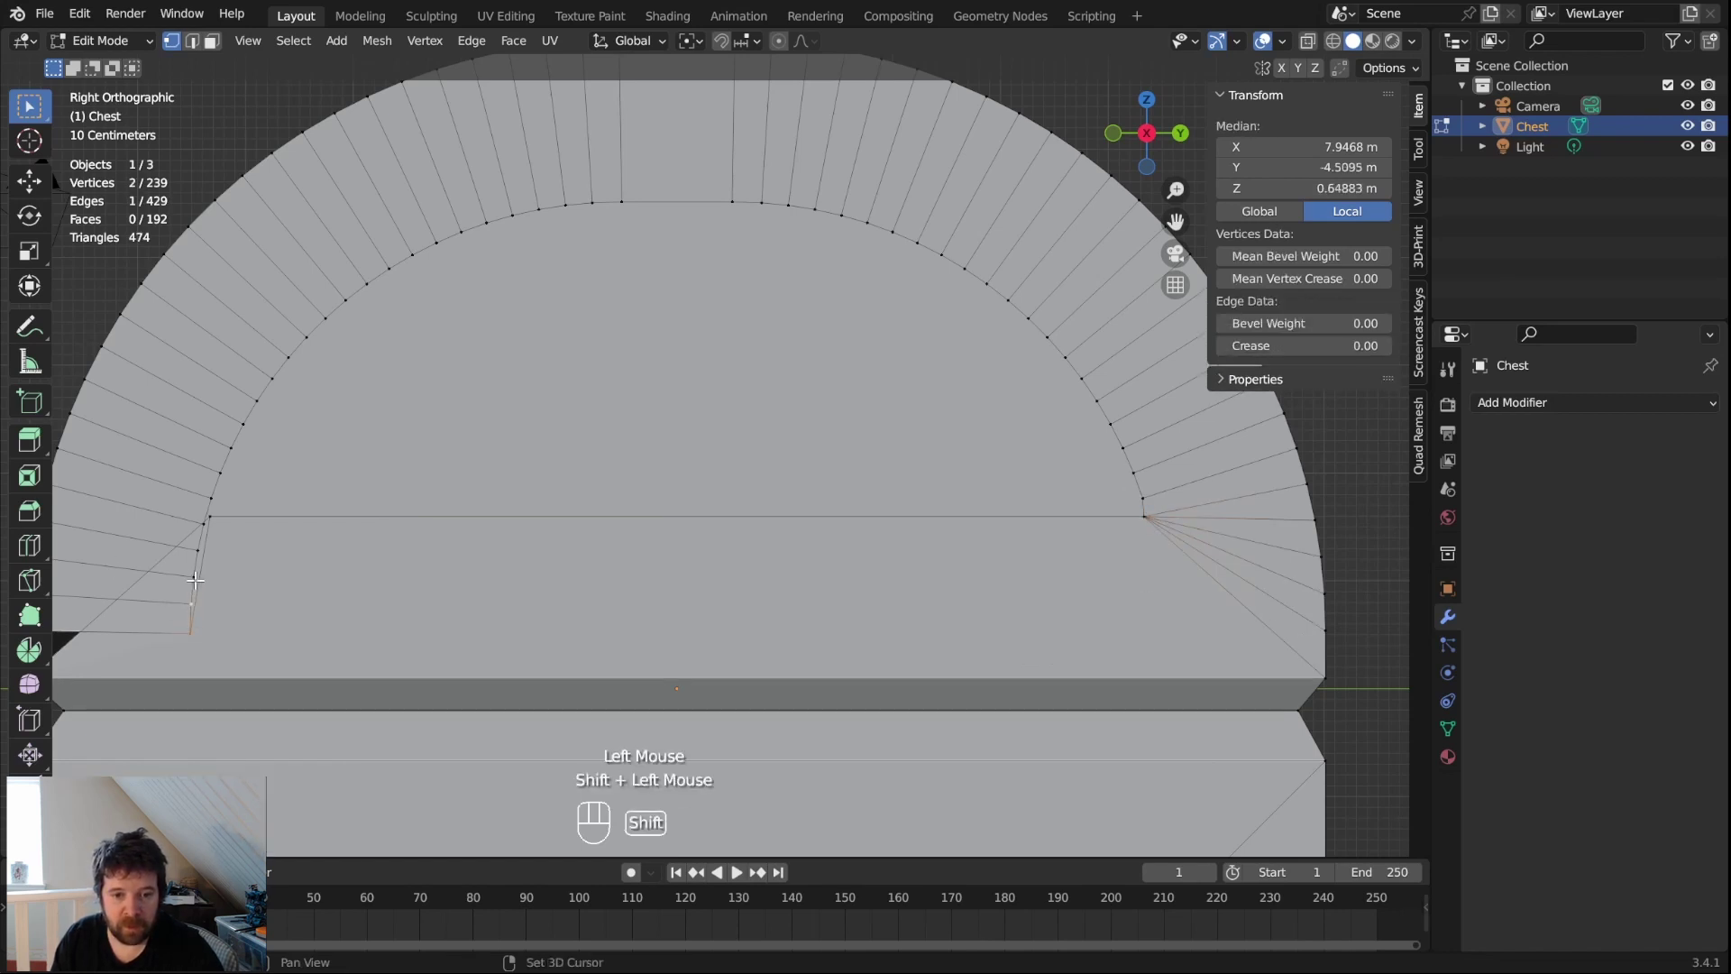
shift+click(194, 577)
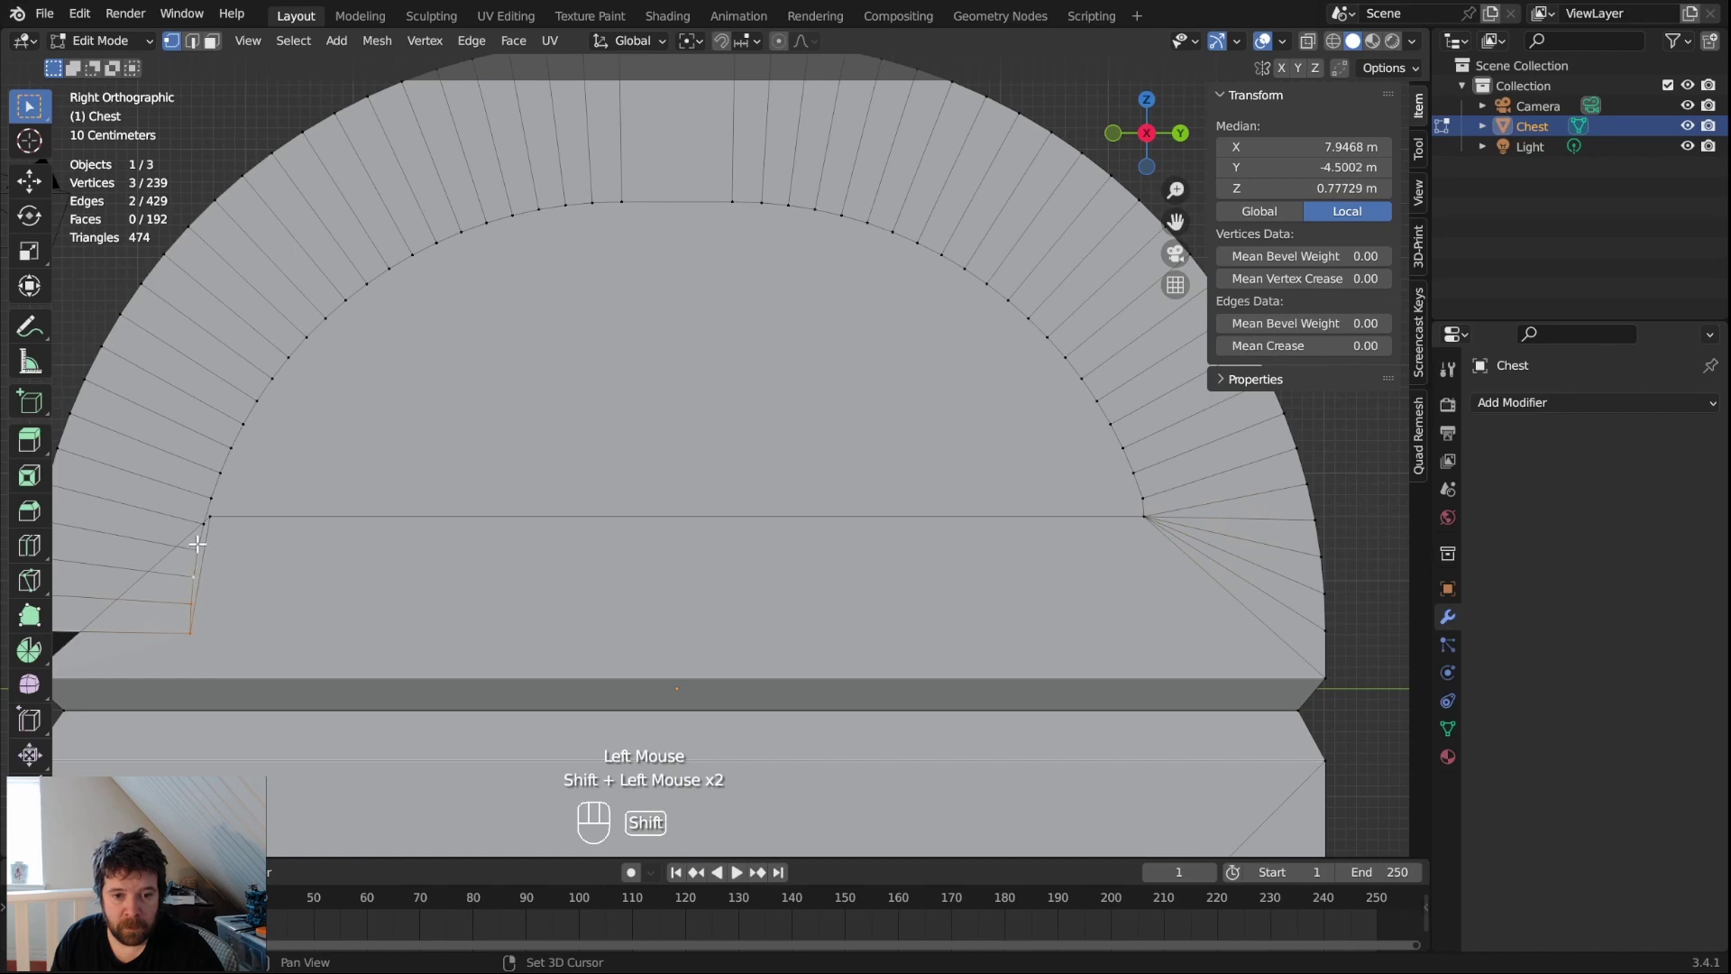
key(m)
click(480, 590)
scroll(450, 537, down, 3)
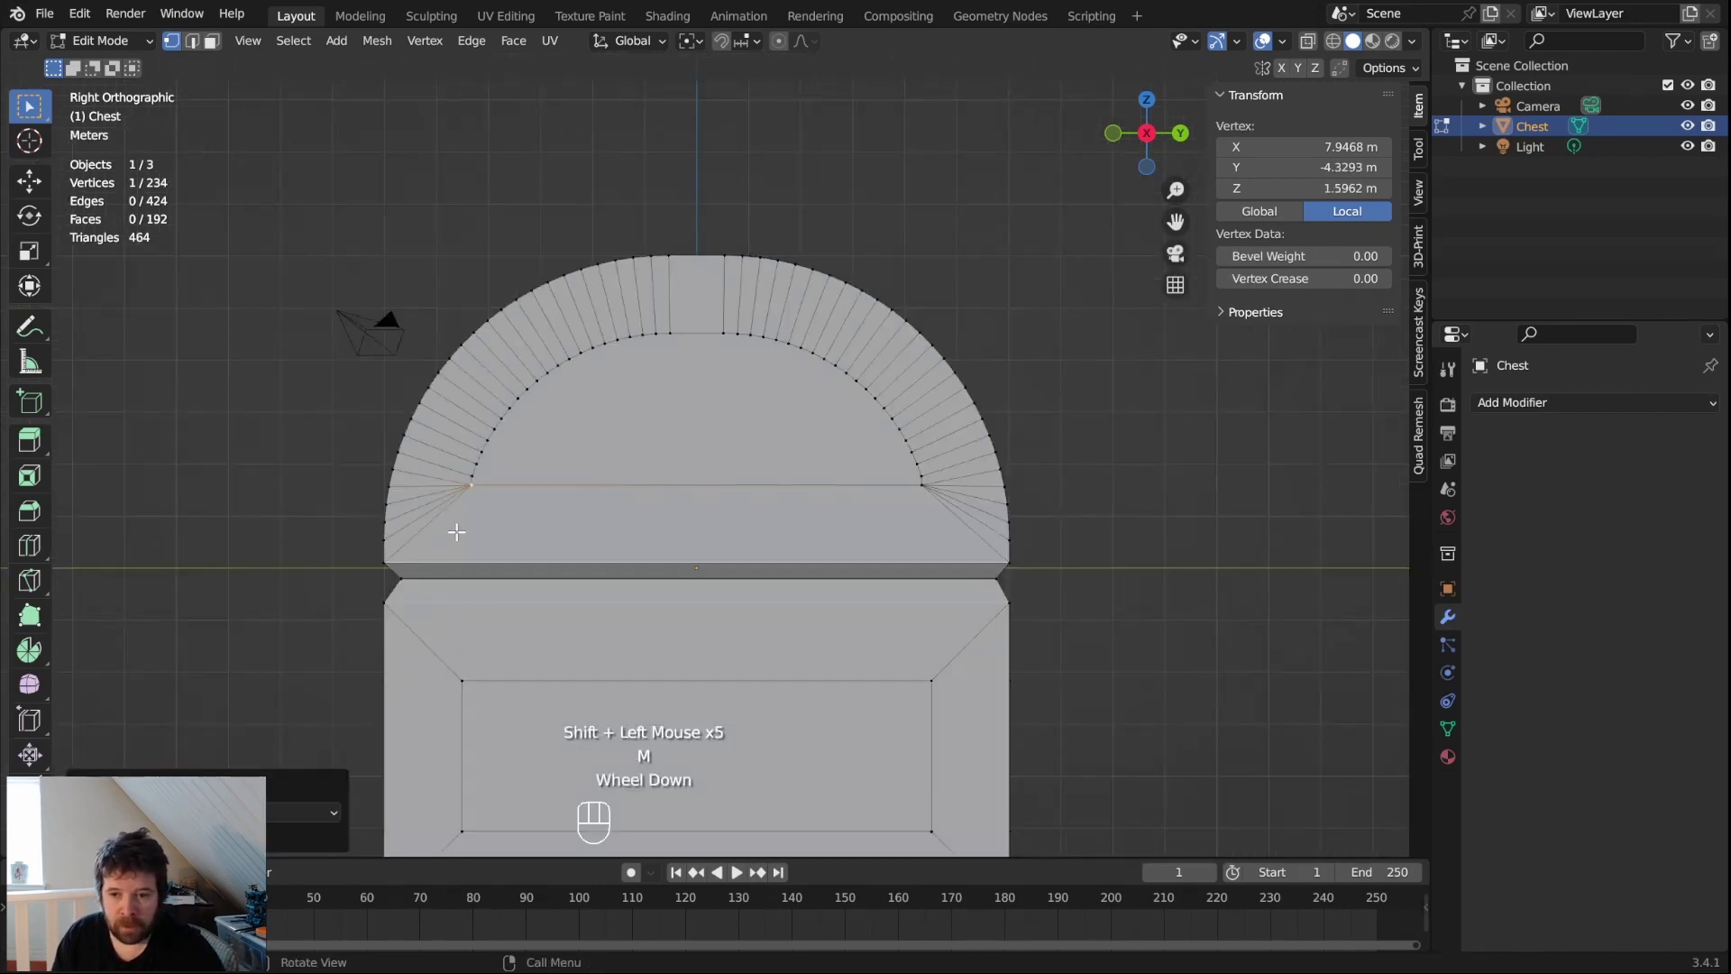
Step: Check the repaired lid end in Object Mode and return to Edit Mode facing the opposite end's inset
key(Tab)
middle_drag(800, 562, 658, 451)
scroll(640, 428, down, 1)
scroll(691, 551, up, 2)
scroll(690, 551, down, 2)
key(Tab)
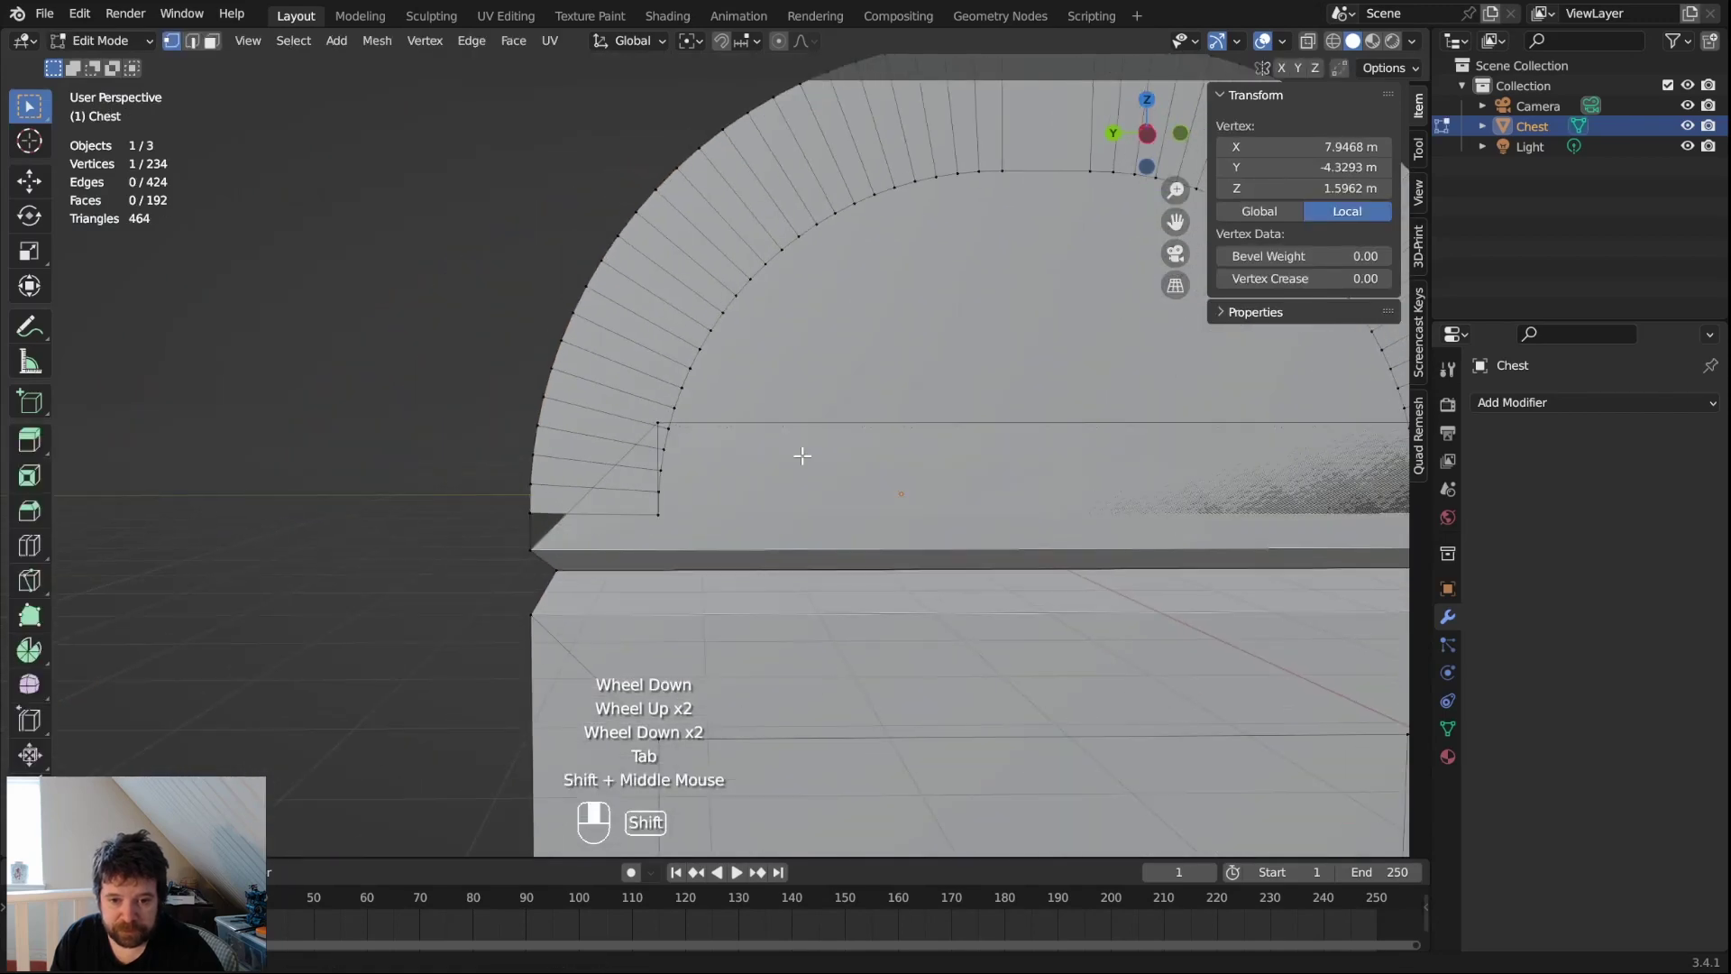
click(657, 512)
shift+click(657, 494)
shift+click(663, 469)
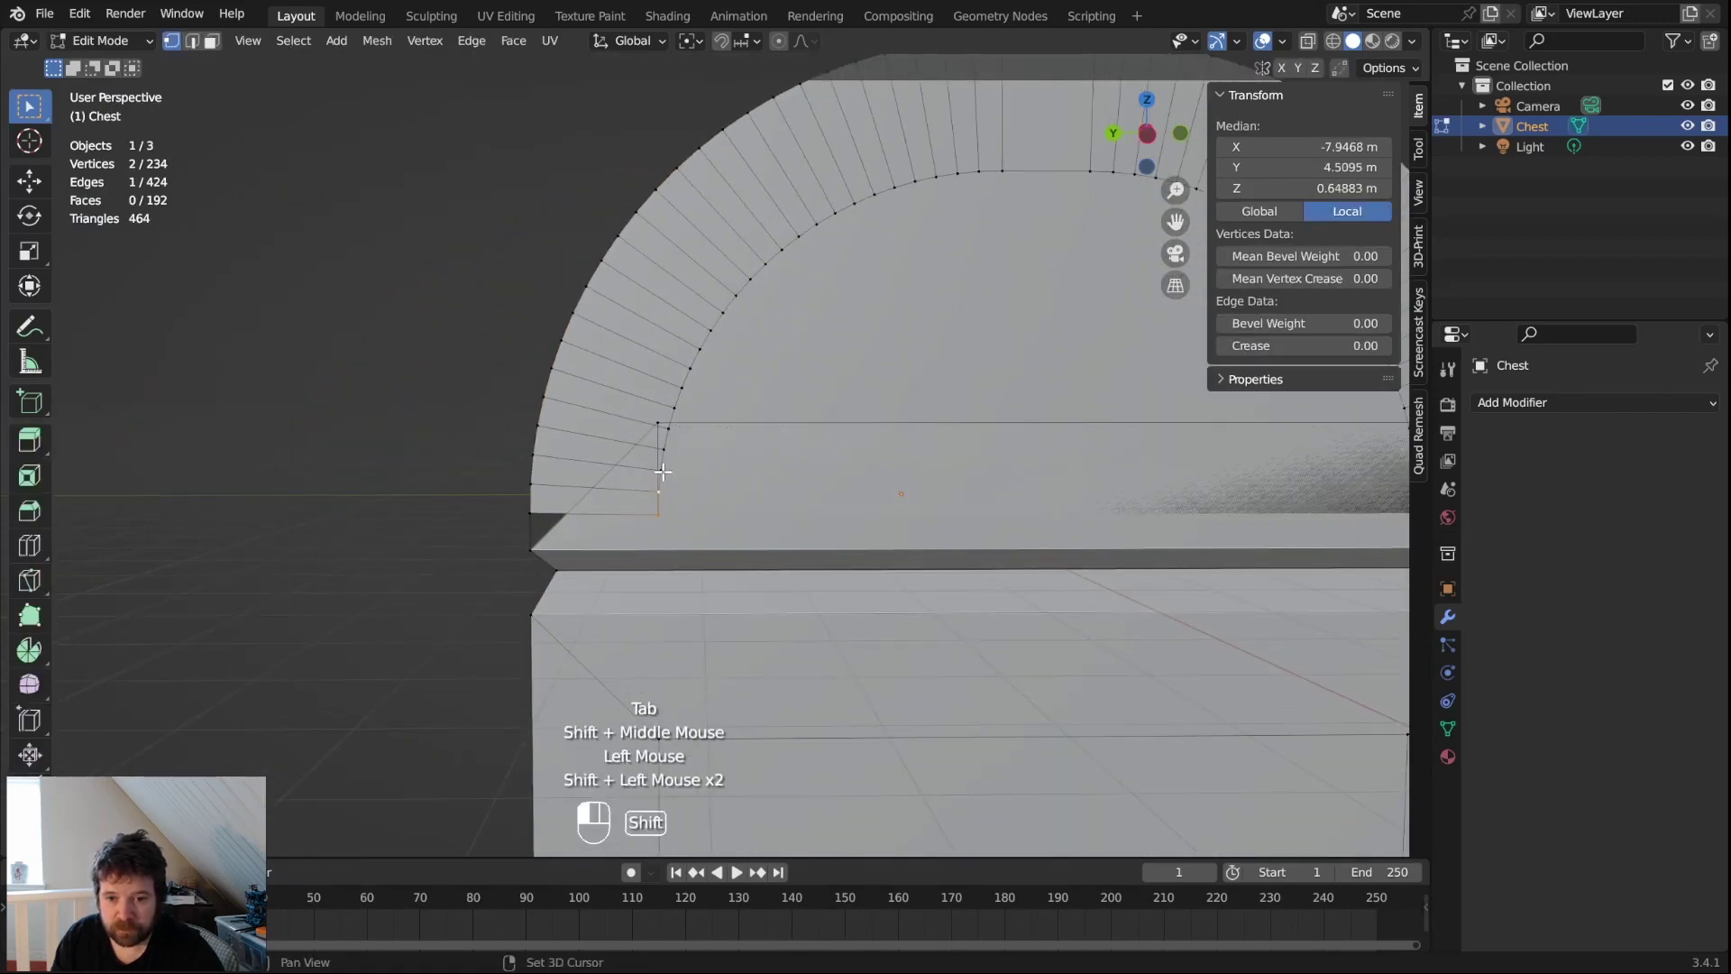
shift+click(663, 453)
Step: Select both end vertices of the straight lower edge on the opposite lid end's inset and scale them to 0.961
click(657, 418)
shift+middle_drag(938, 491, 661, 540)
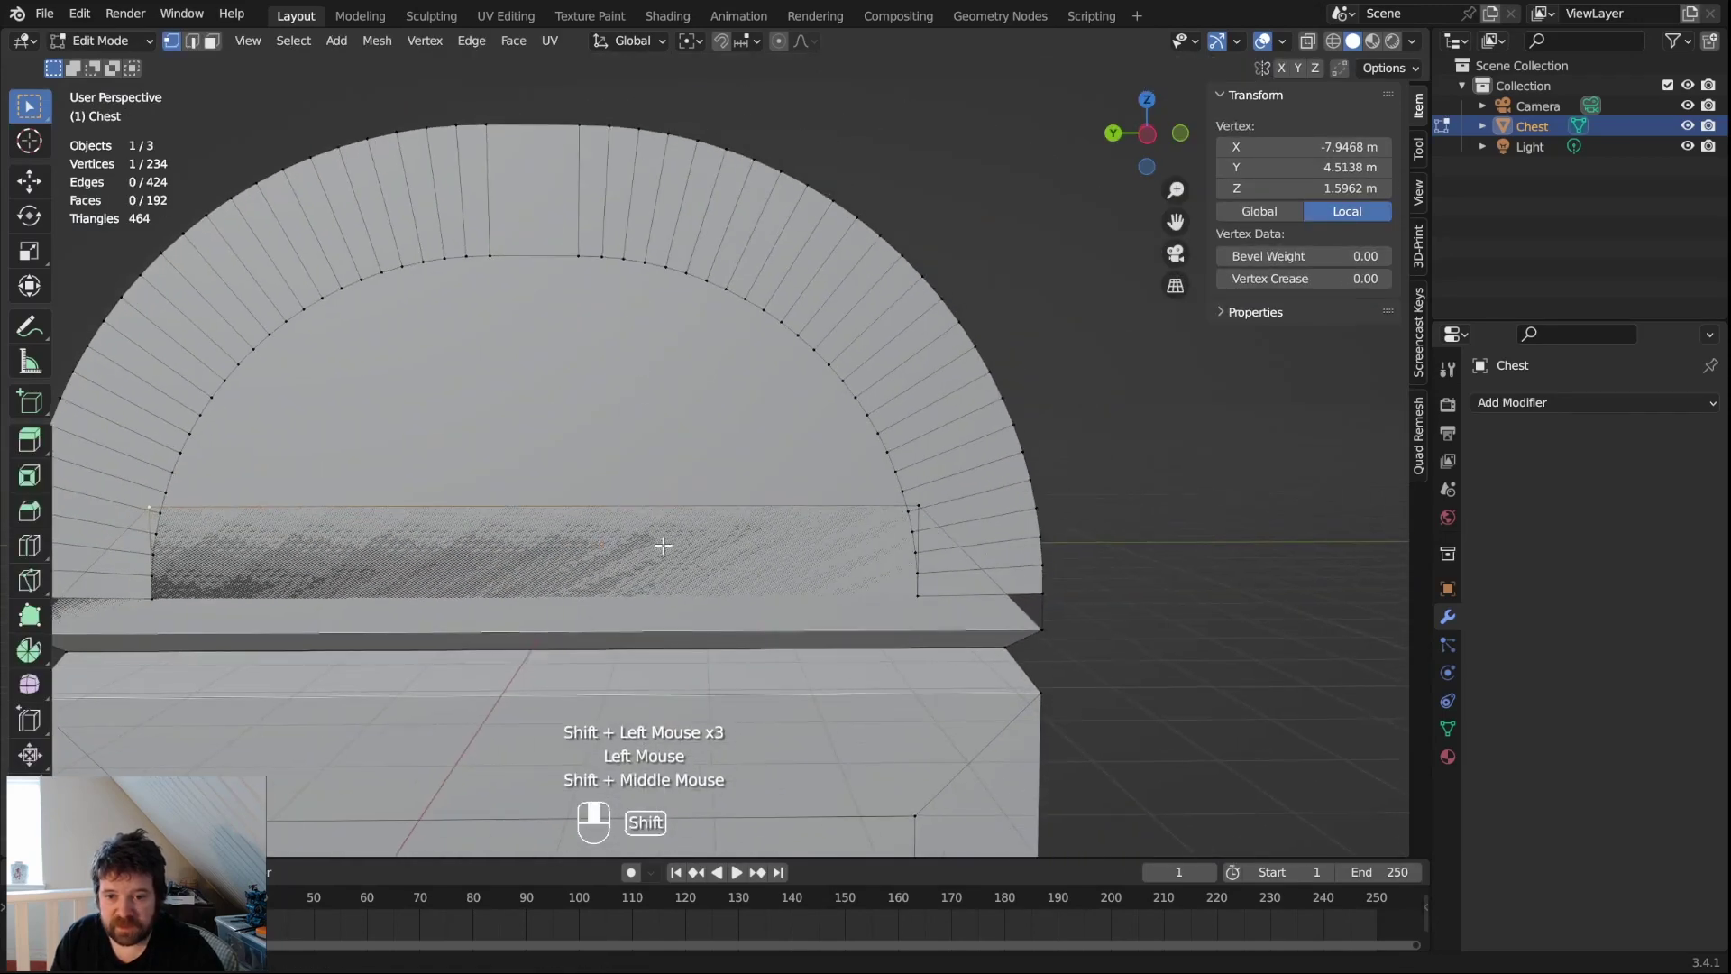
shift+click(941, 491)
key(s)
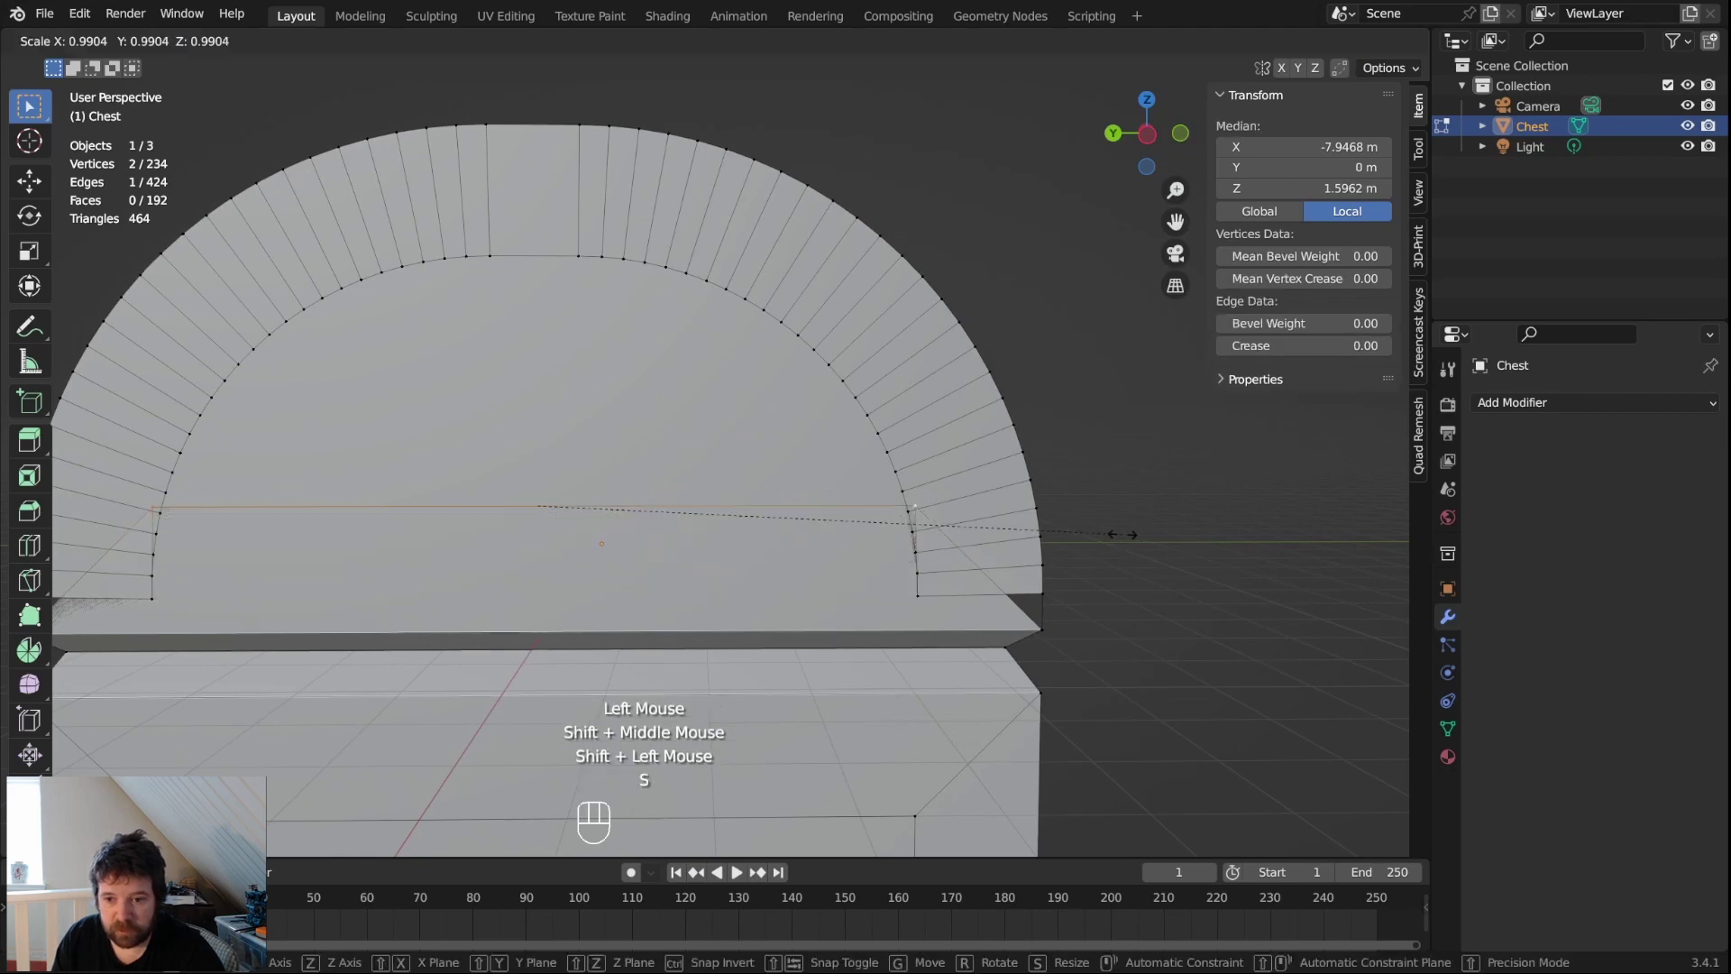
click(1104, 534)
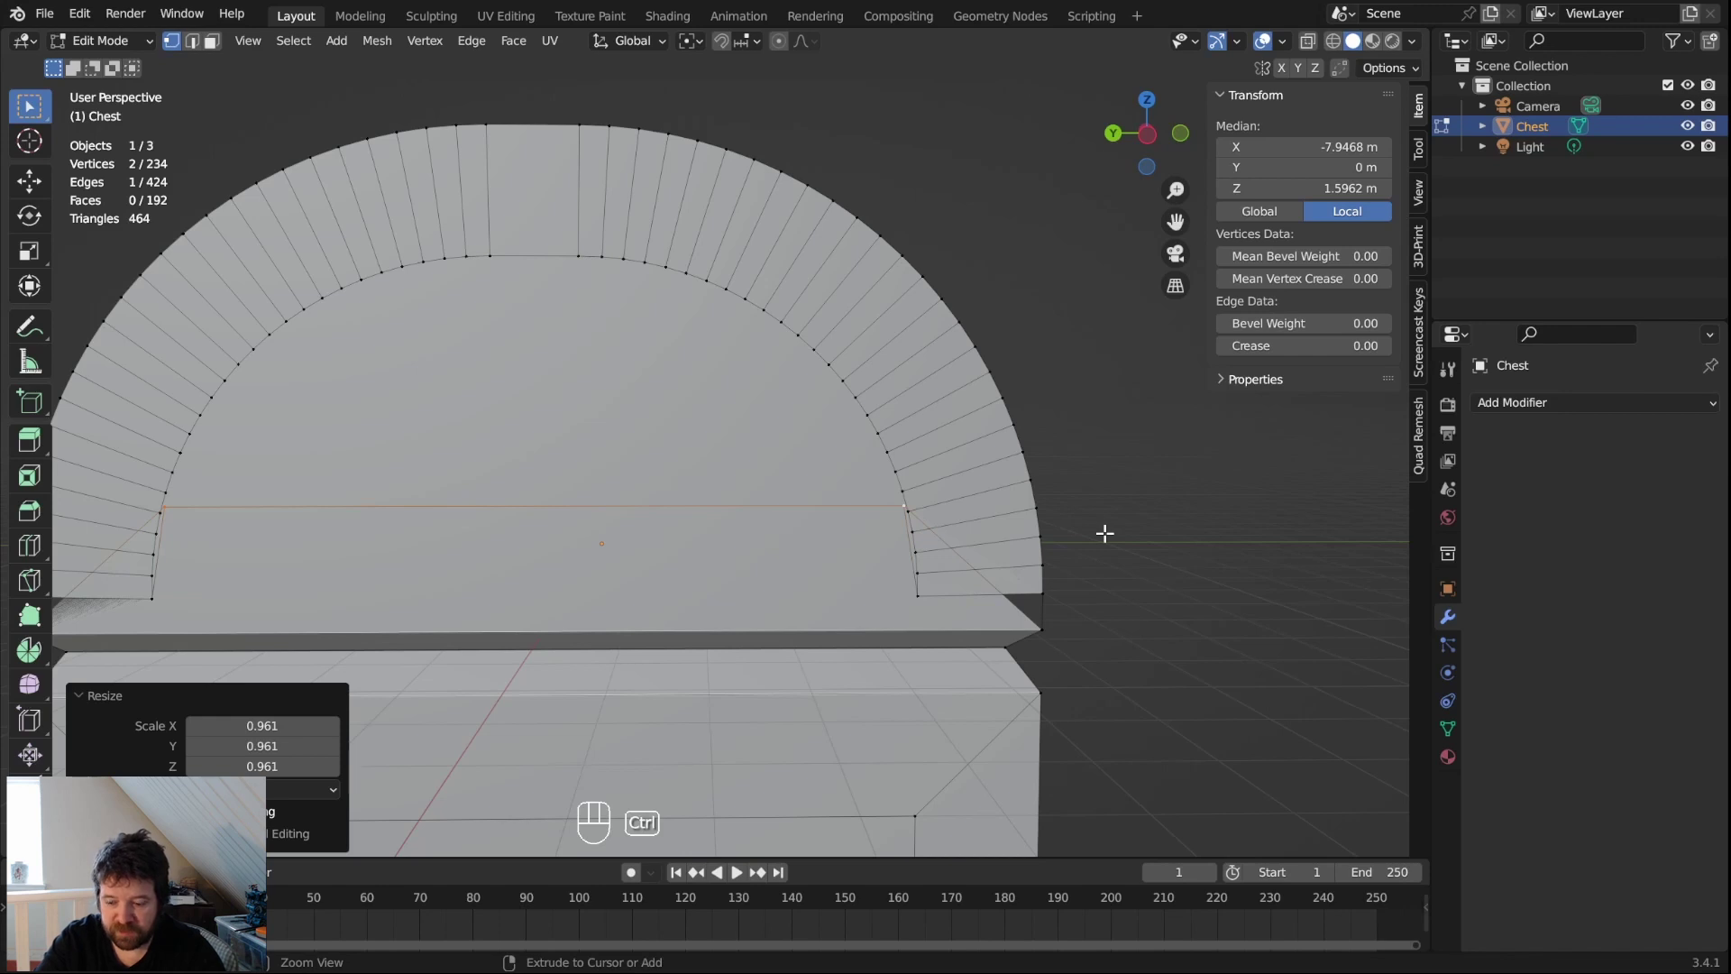
Step: Fine-tune that lower edge in Left view by scaling it to 1.007 so its ends sit on the inset's curve
key(ctrl+KP_3)
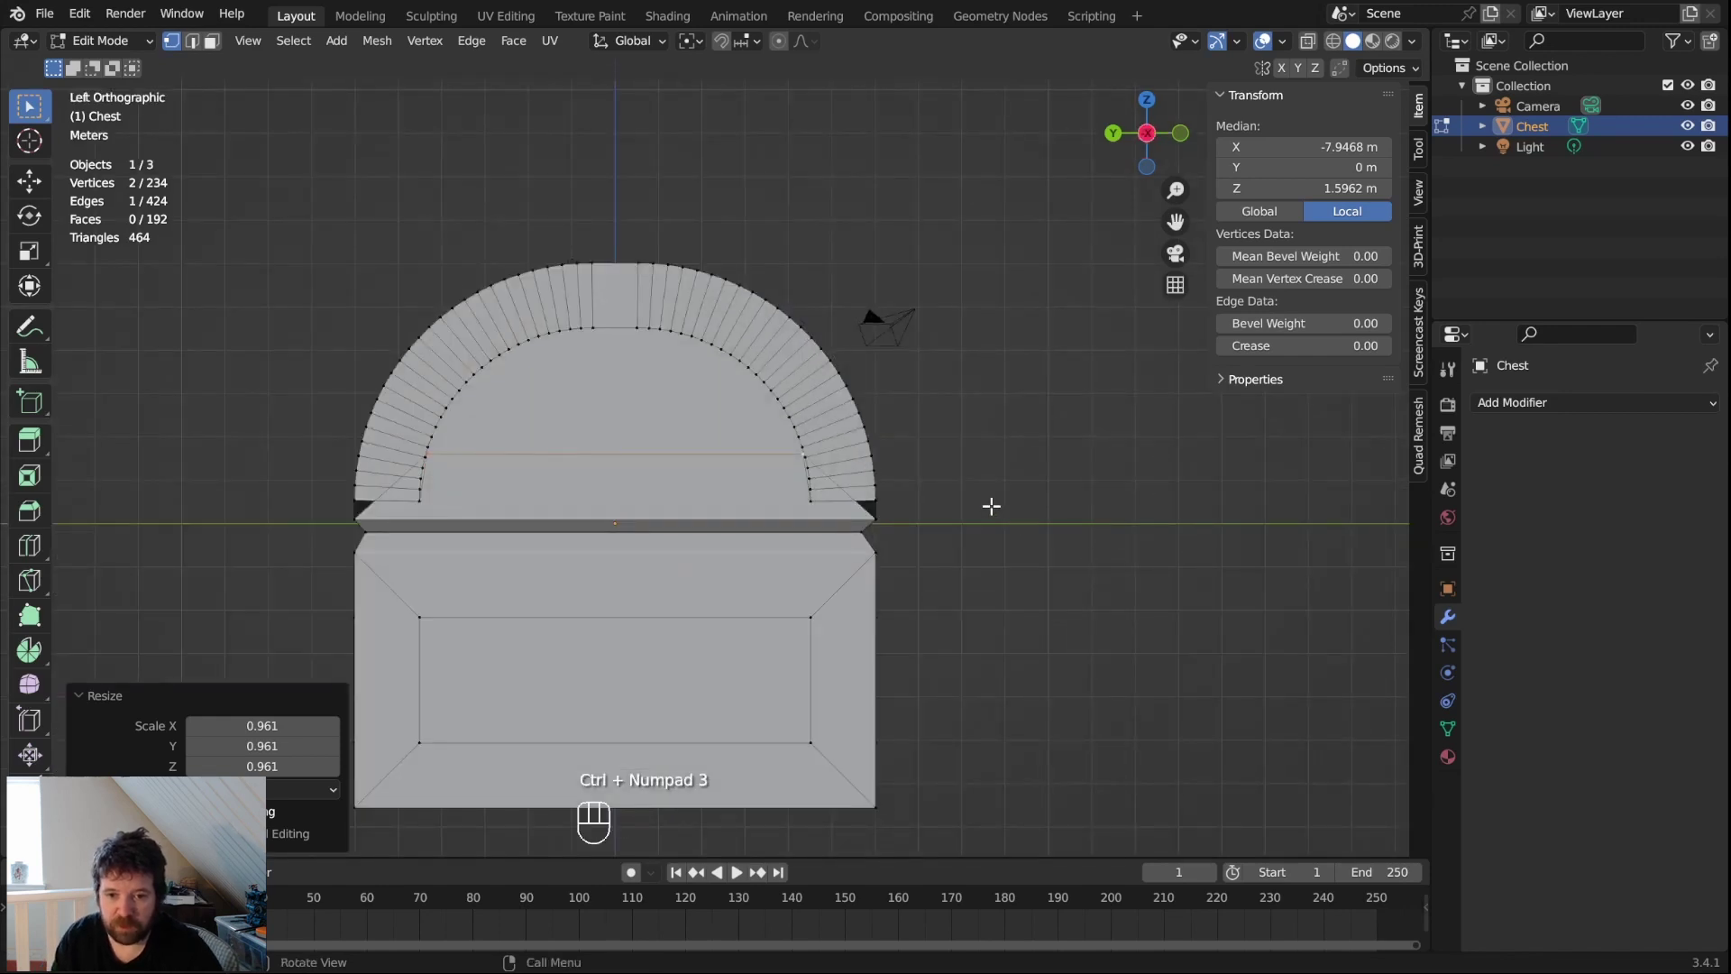
scroll(992, 506, up, 2)
shift+middle_drag(989, 495, 688, 495)
scroll(623, 508, up, 2)
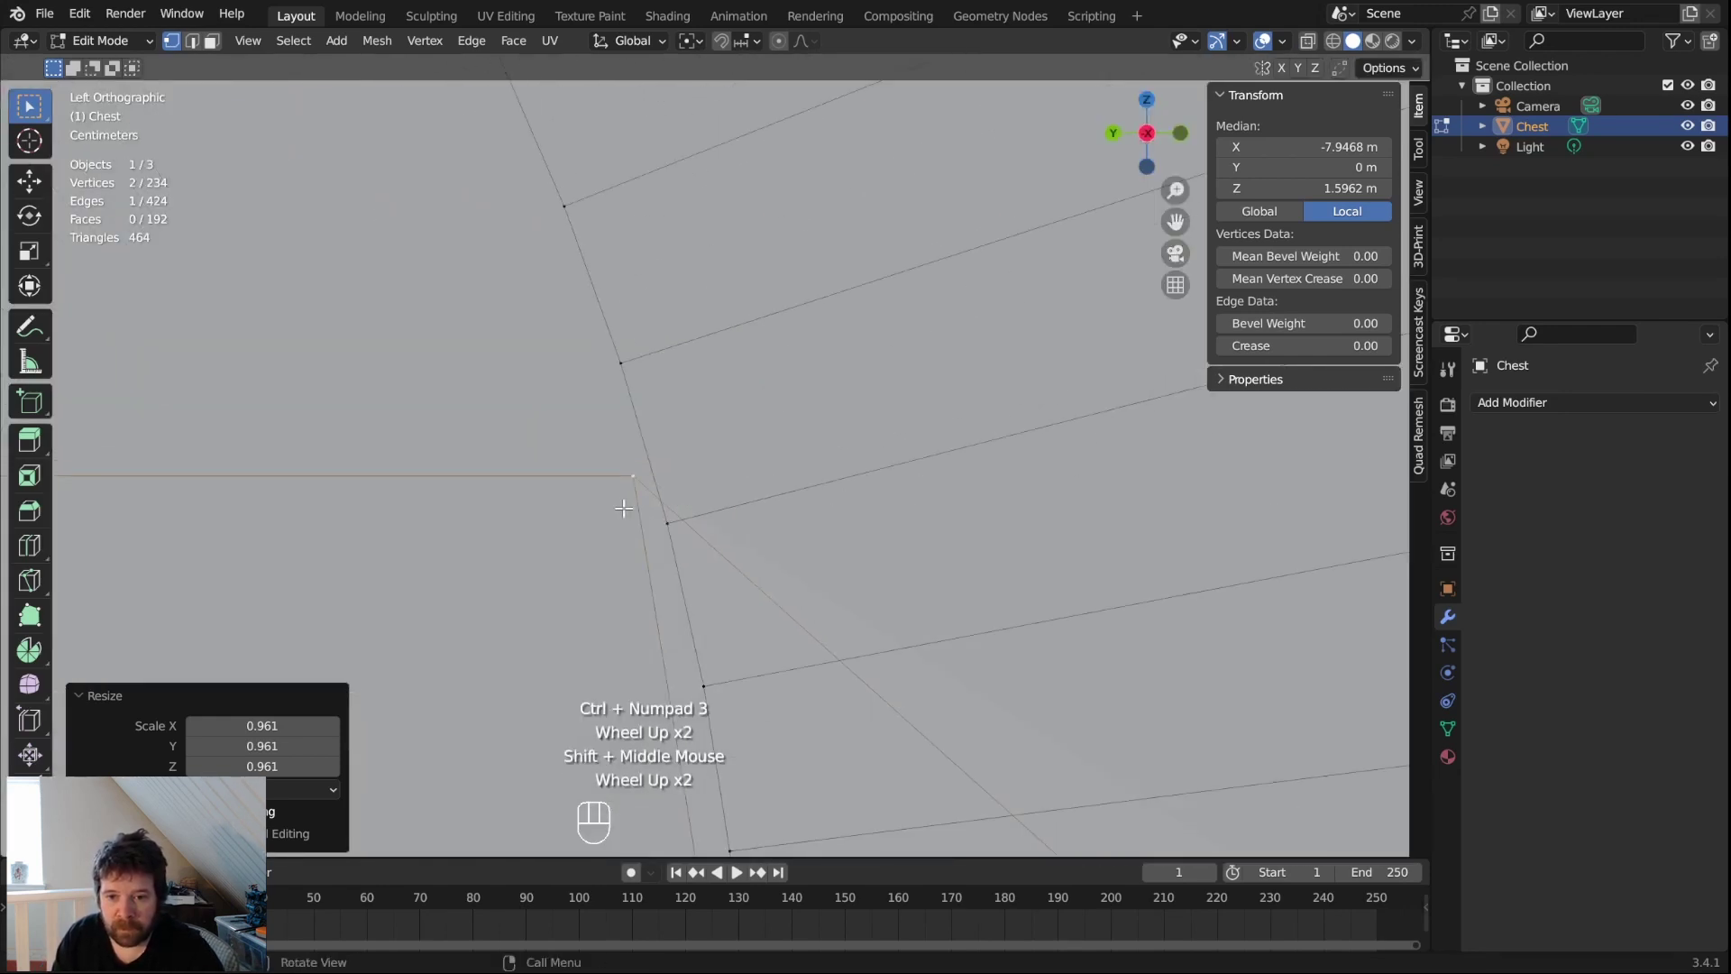
scroll(623, 508, up, 1)
key(s)
click(823, 449)
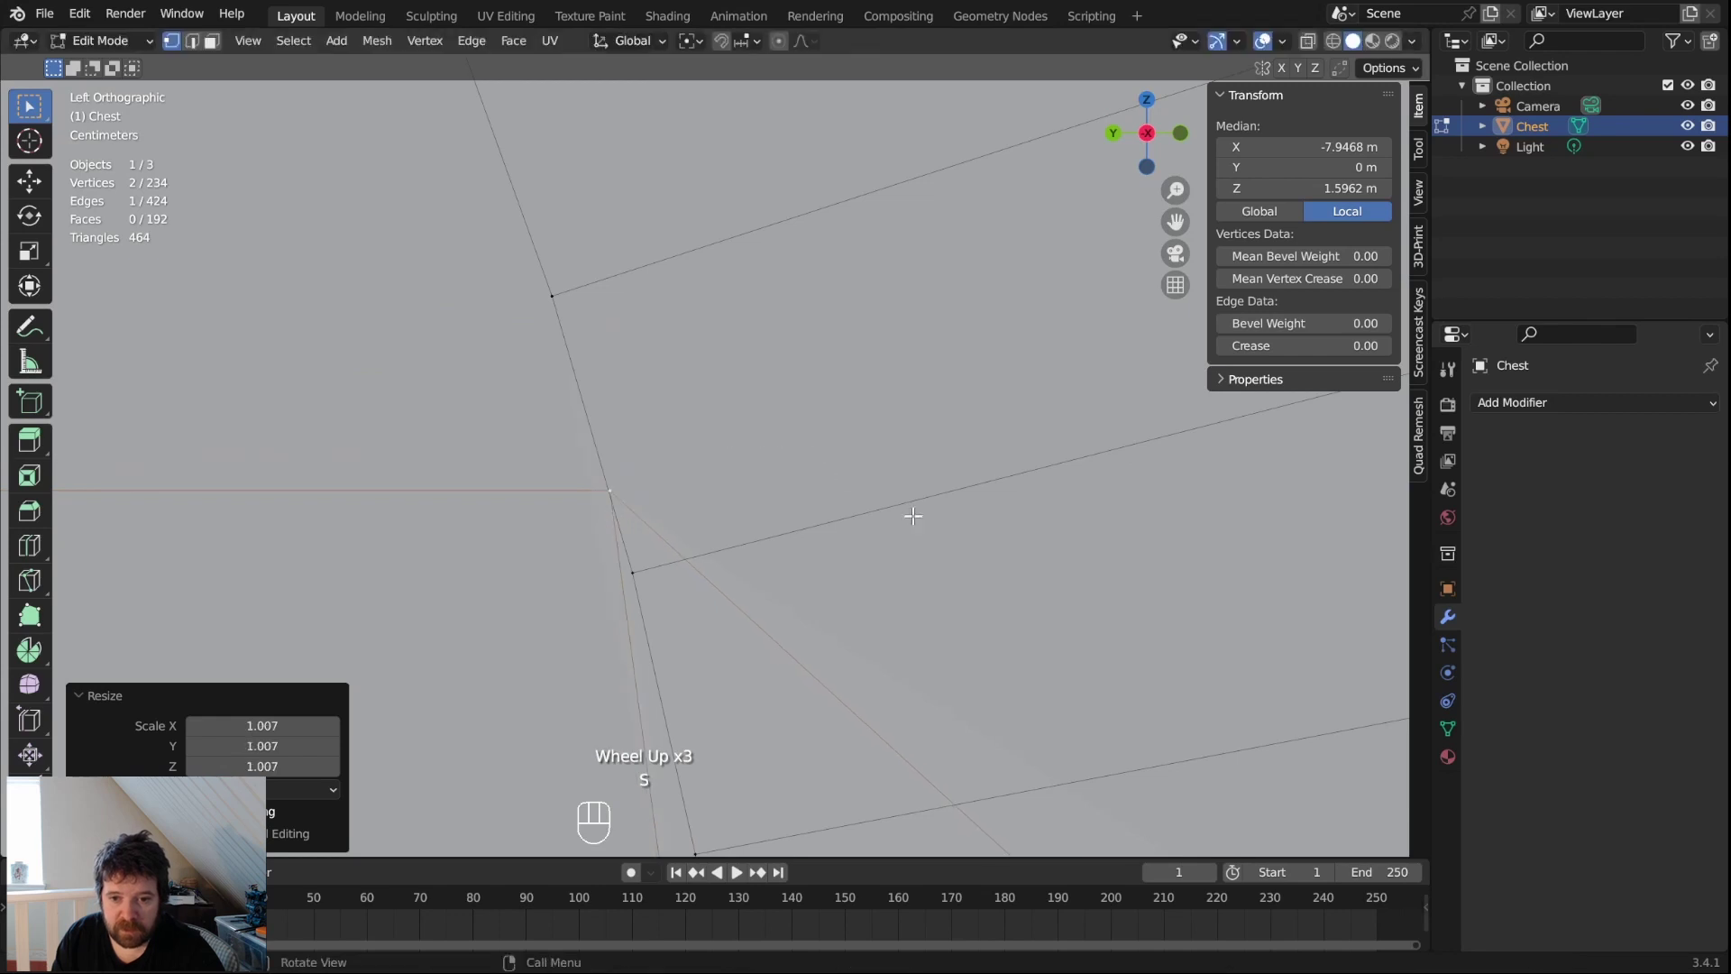
Step: Merge the overlapping vertices at this inset's -Y lower corner at the last selected vertex
scroll(902, 541, down, 3)
shift+click(726, 595)
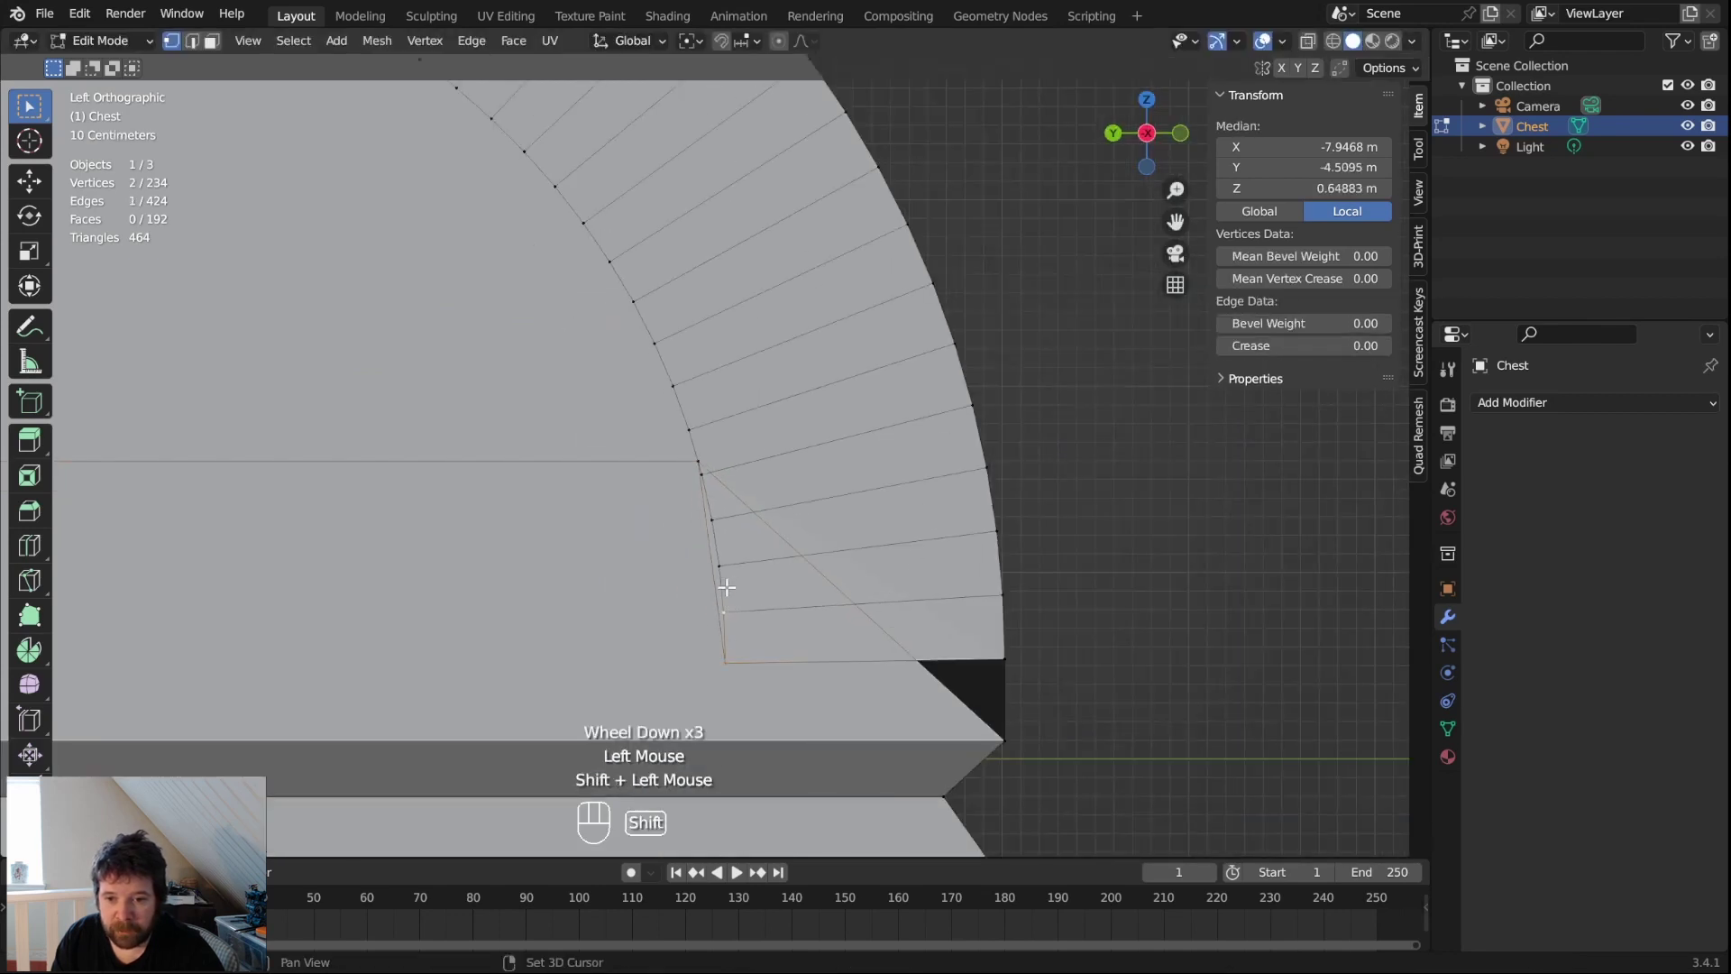
shift+click(725, 546)
shift+click(697, 461)
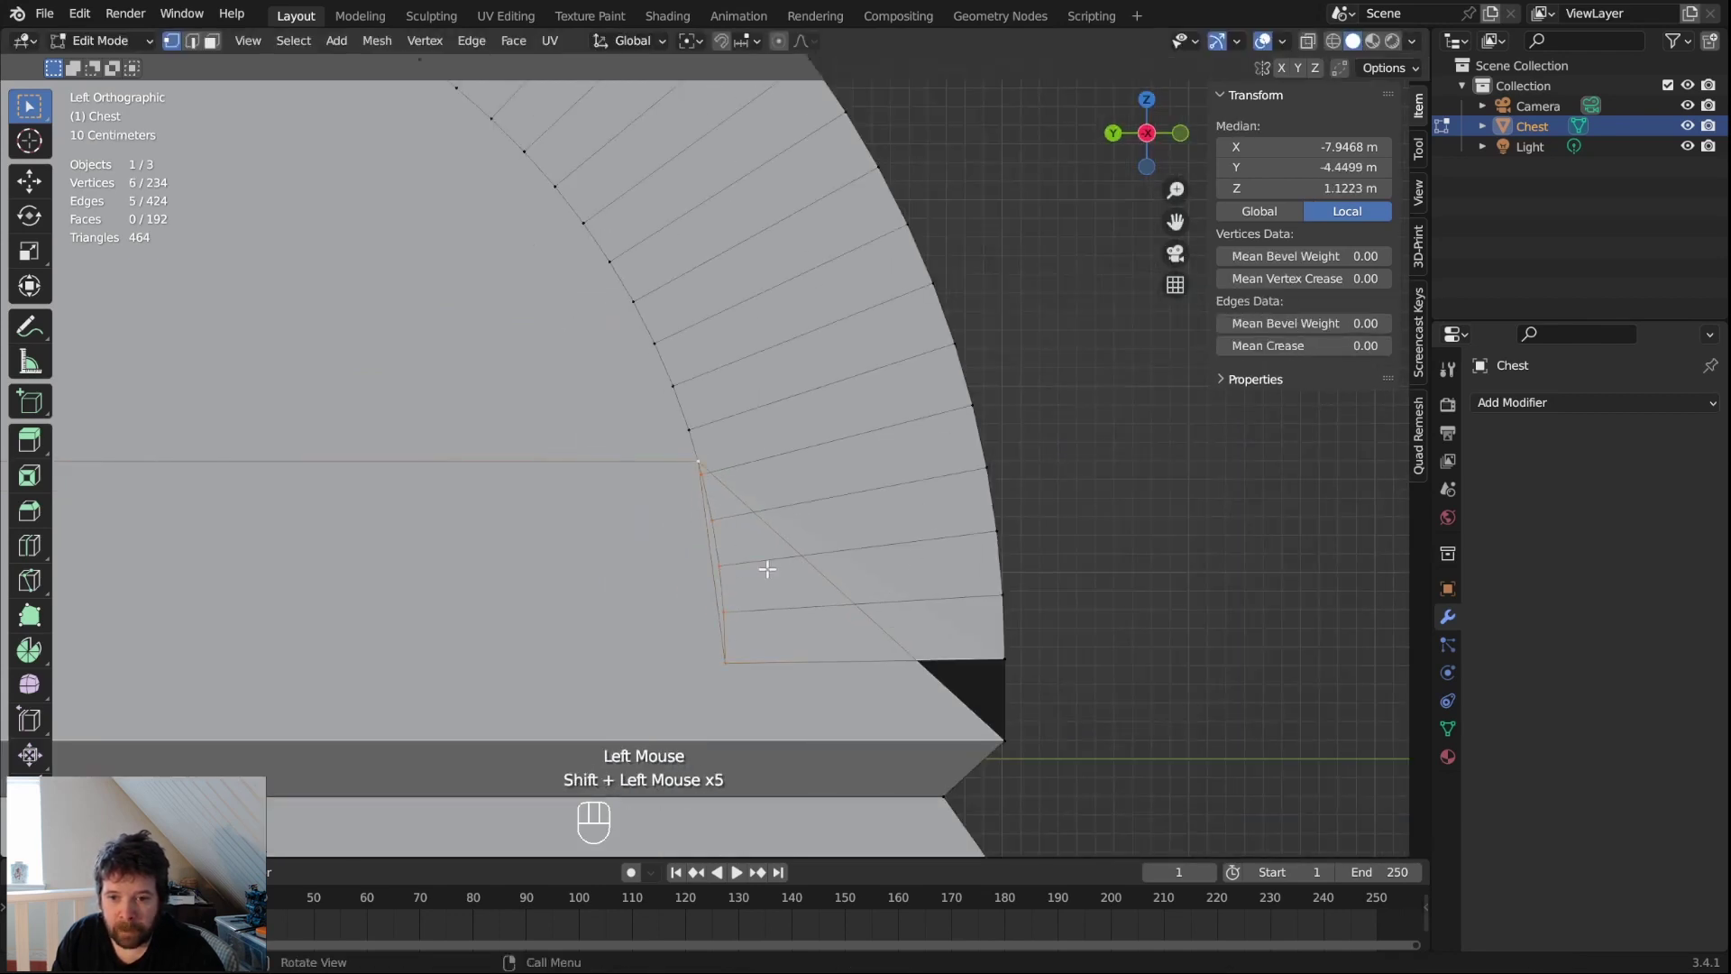
key(m)
click(768, 572)
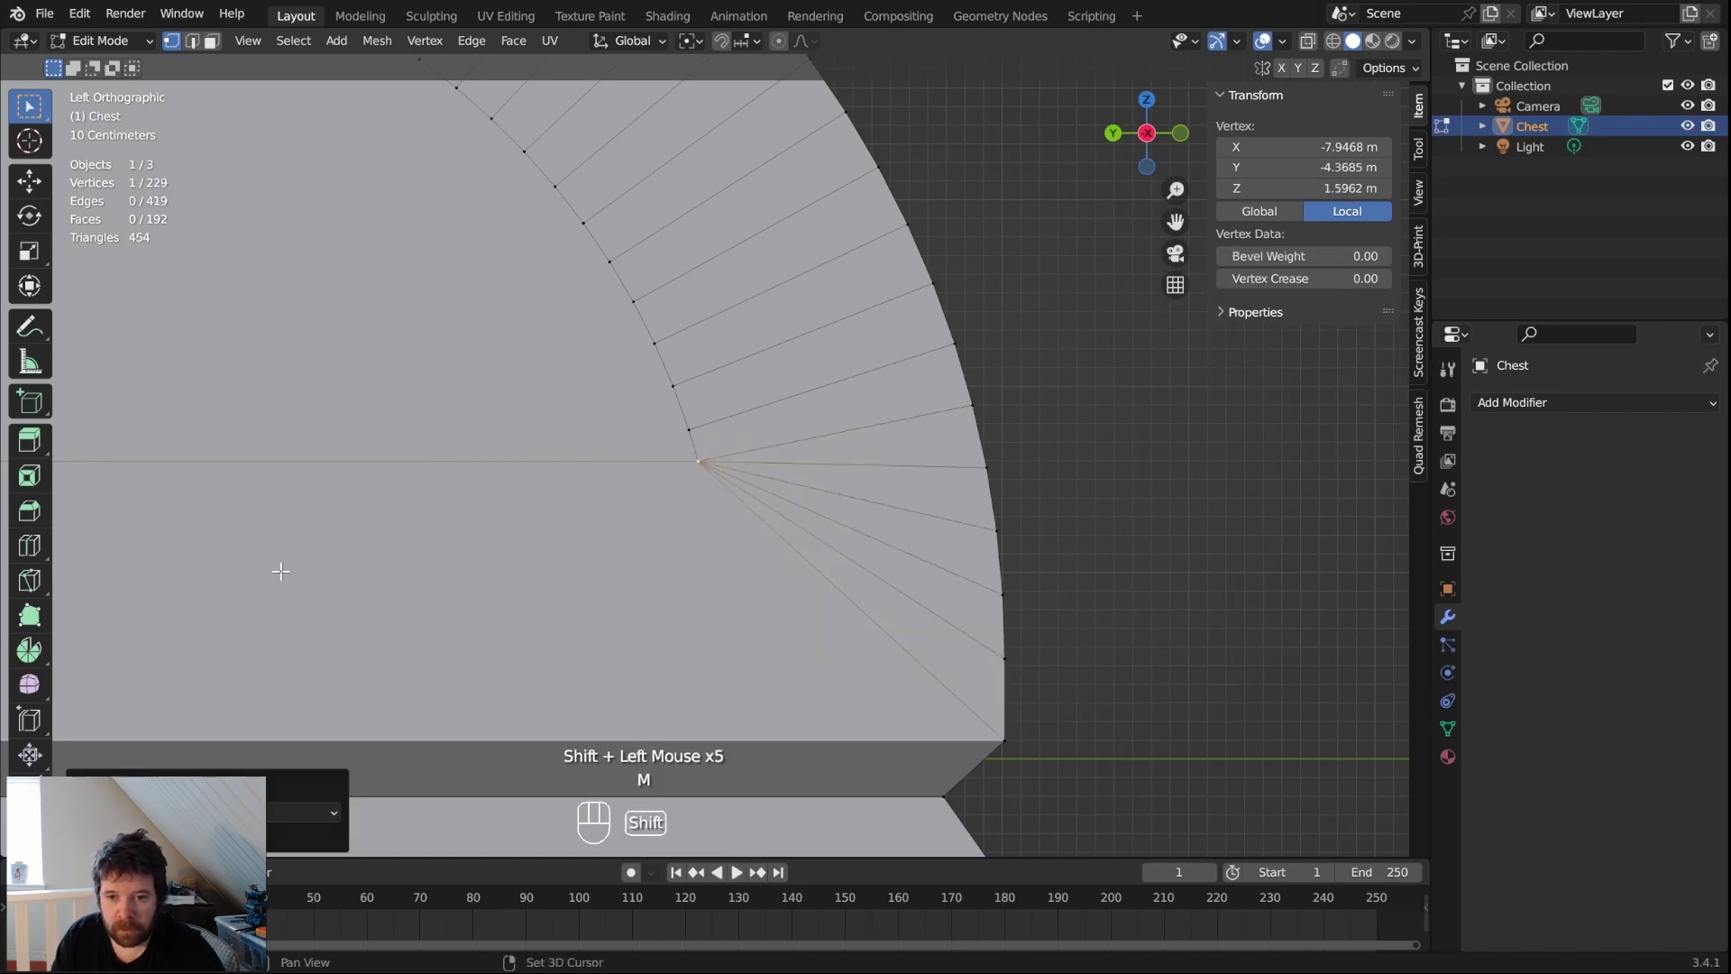
Step: Merge the overlapping vertices at this inset's +Y lower corner at the last selected vertex and clear the selection
shift+middle_drag(570, 574, 534, 565)
click(571, 609)
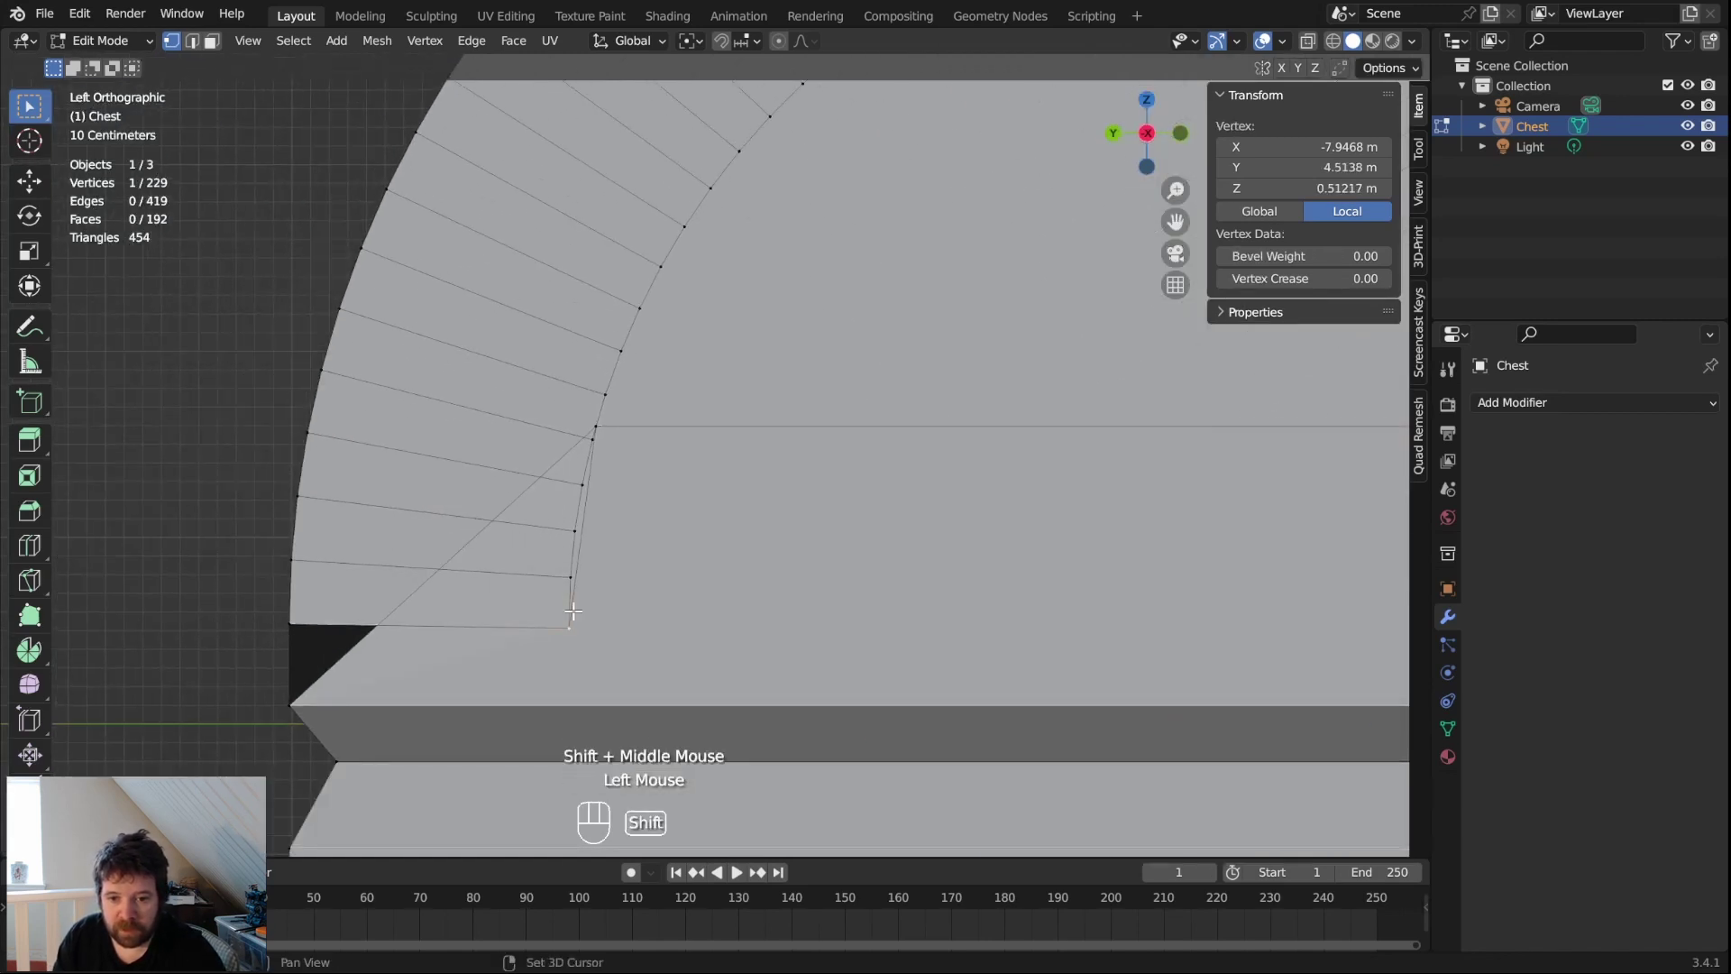
shift+click(571, 576)
shift+click(574, 531)
shift+click(581, 484)
shift+click(586, 464)
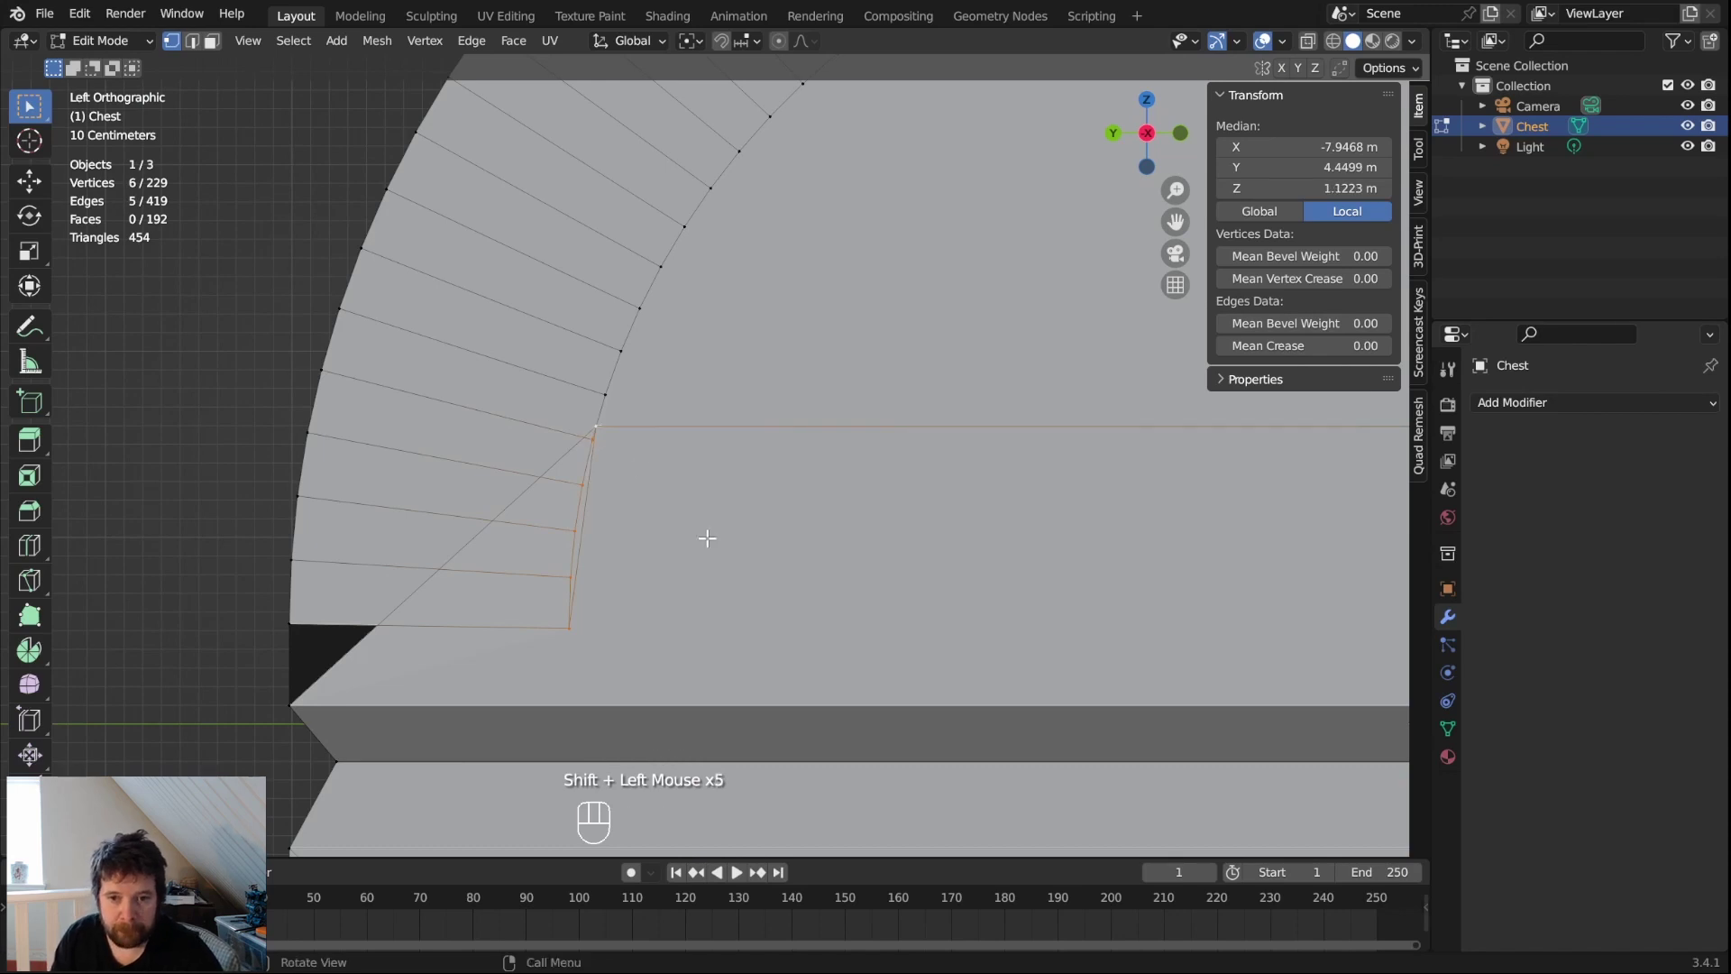
key(m)
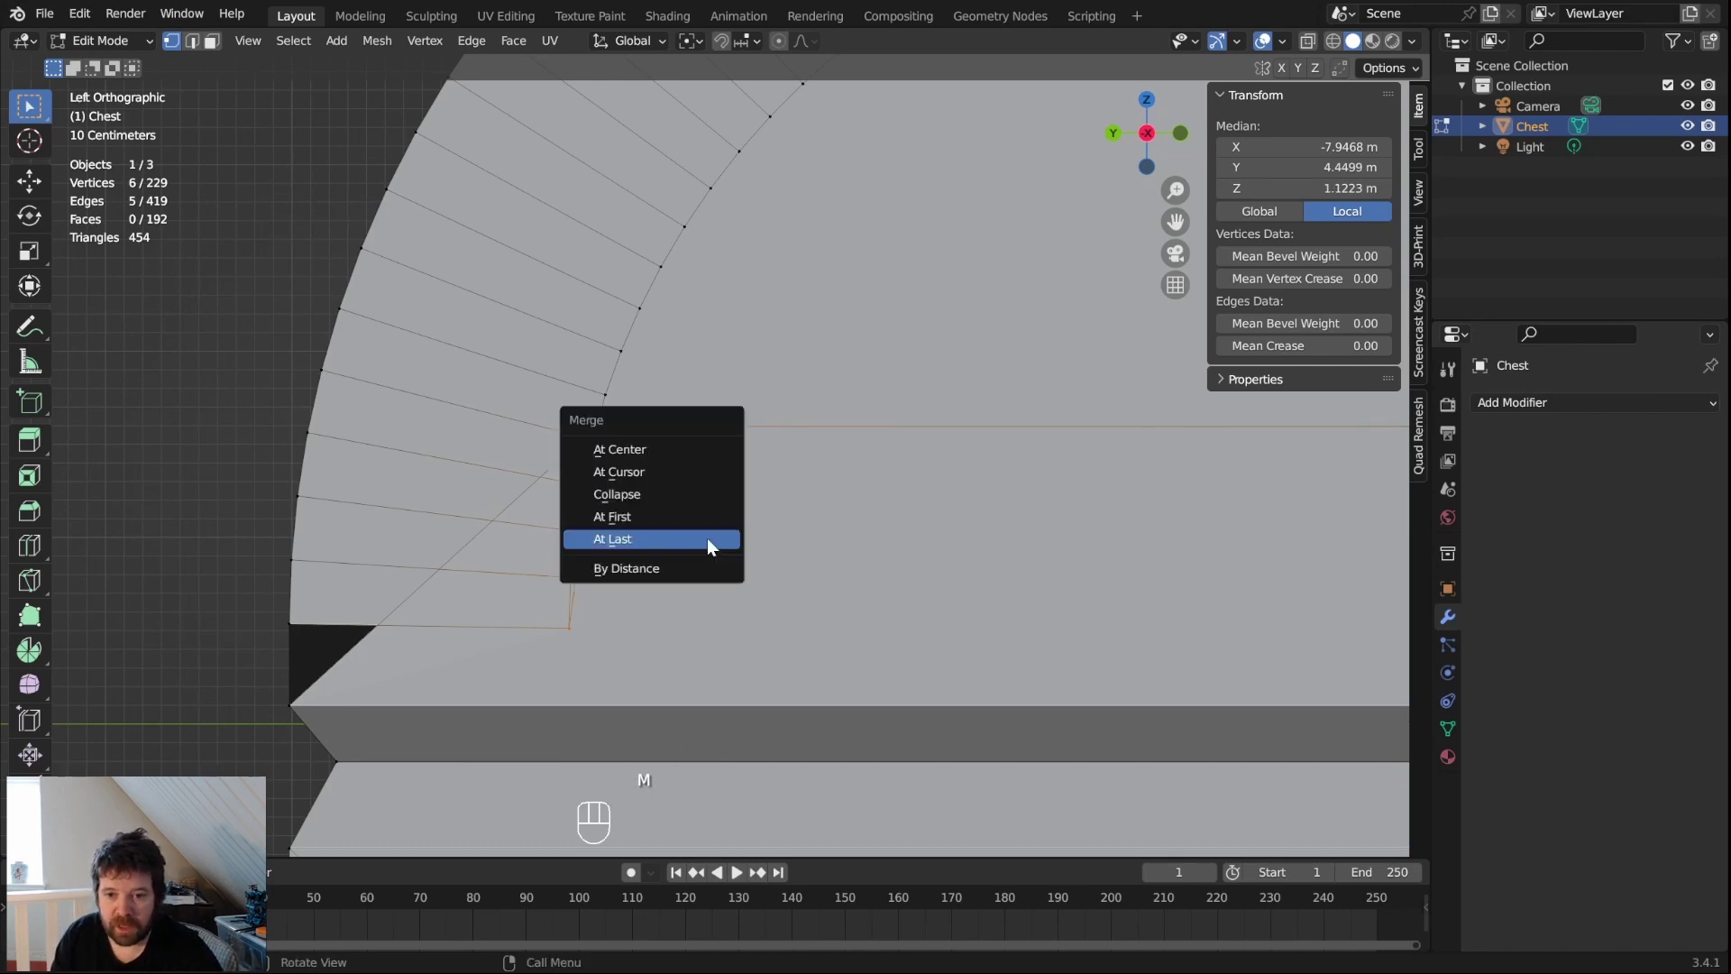
click(707, 537)
scroll(706, 538, down, 2)
key(alt+a)
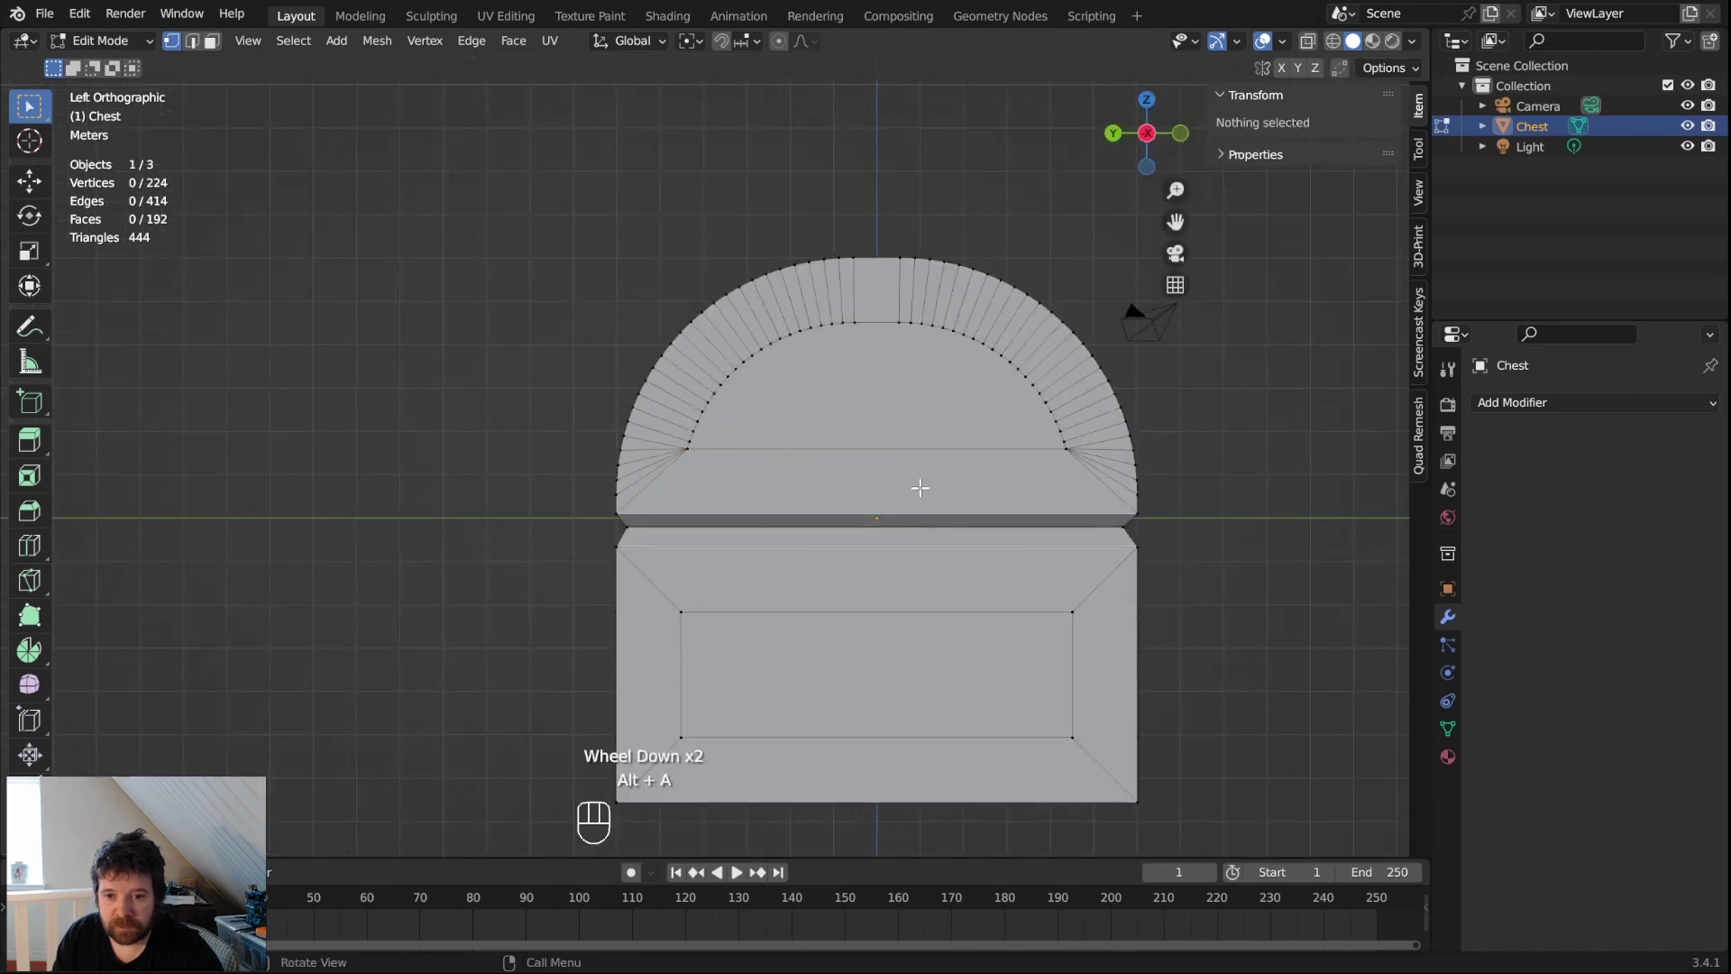
scroll(792, 444, up, 2)
click(630, 436)
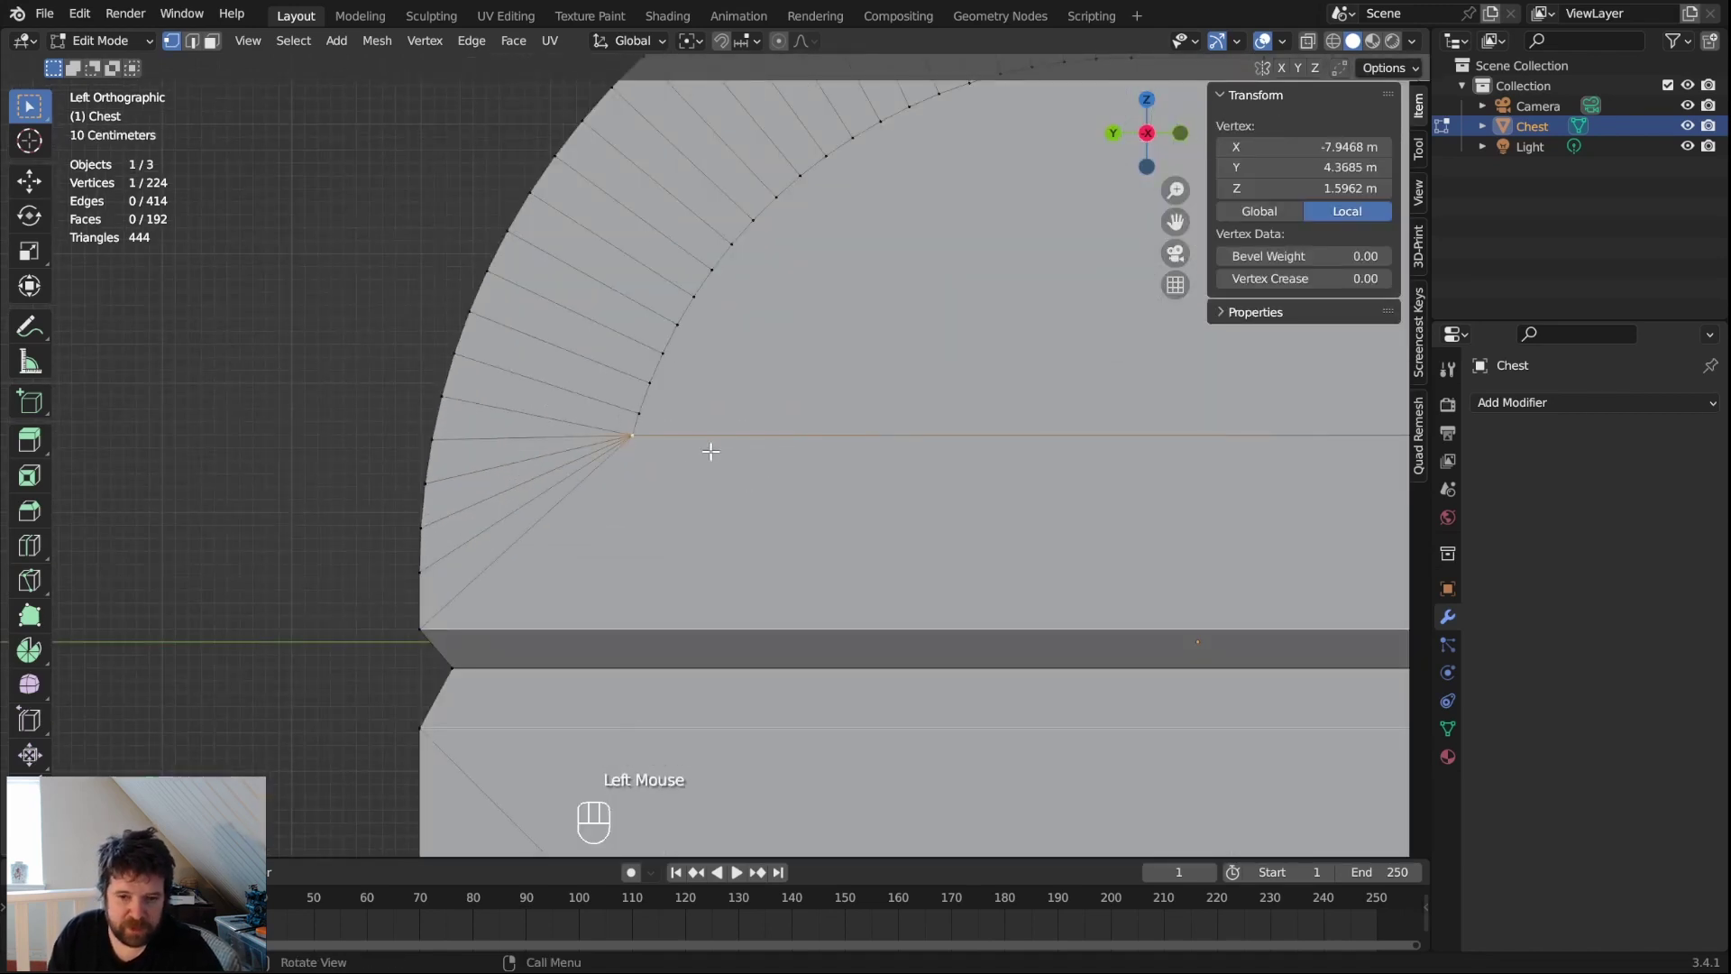
key(g)
right_click(778, 477)
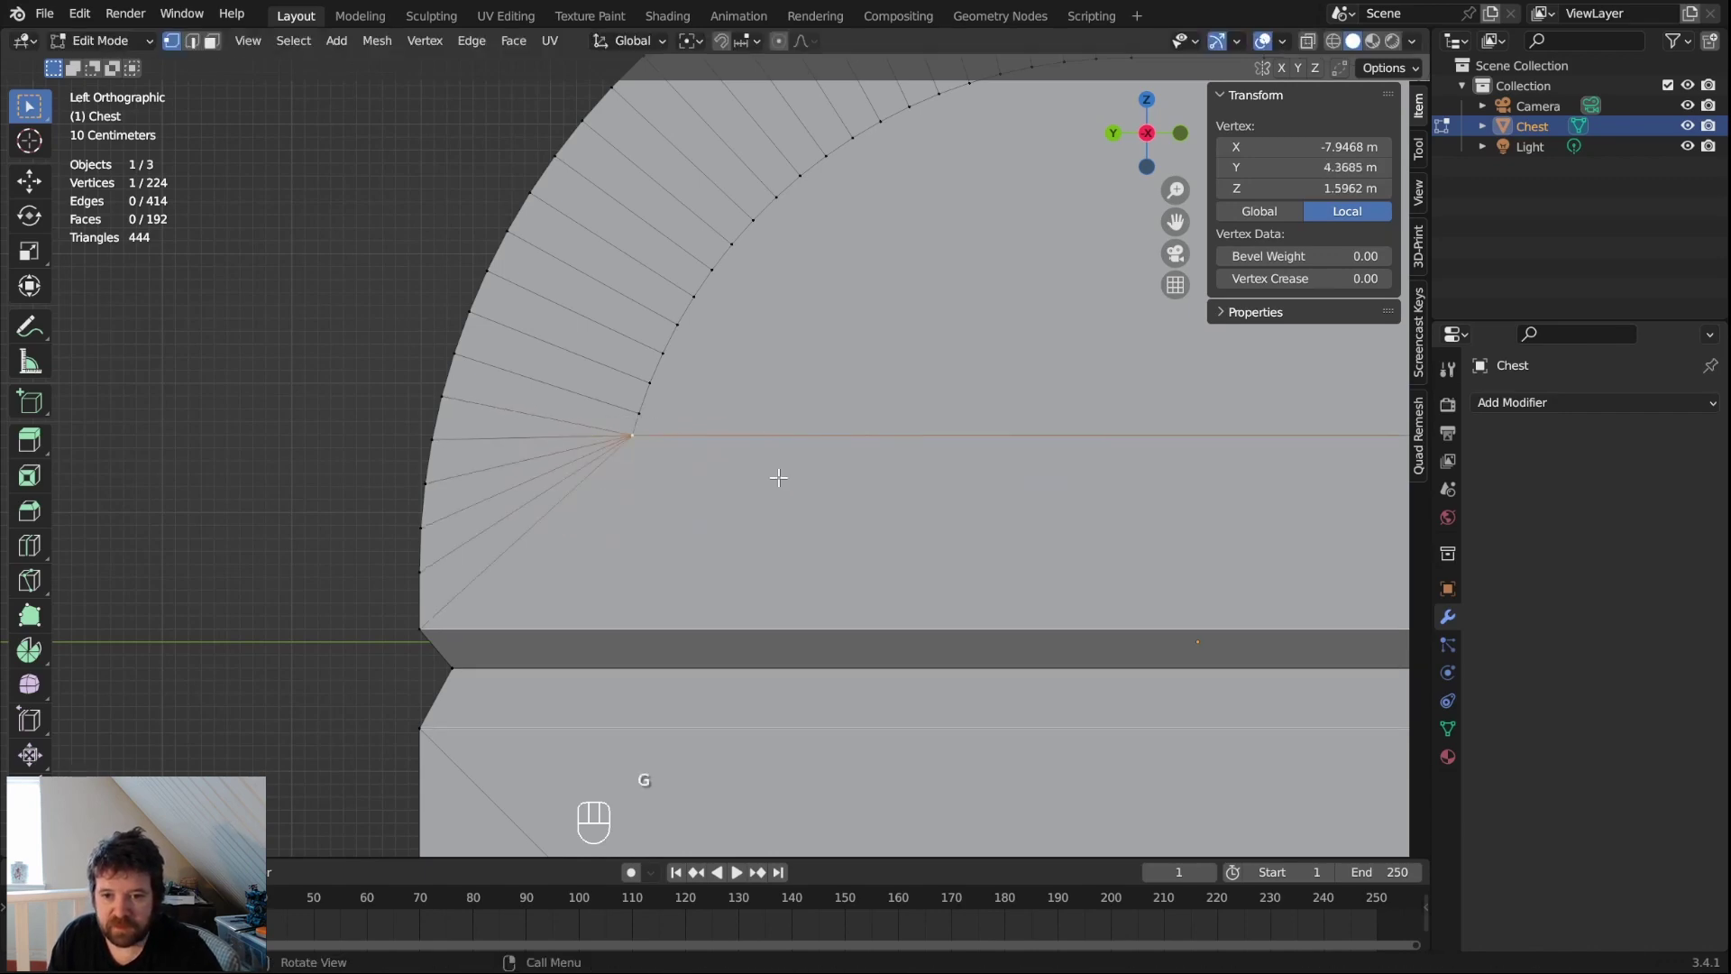
Step: Box-select the lid's curved faces from the Front view in face mode and check the selection's coverage from an angle
scroll(853, 476, down, 2)
scroll(853, 476, down, 1)
middle_drag(853, 476, 1049, 519)
scroll(1051, 523, up, 1)
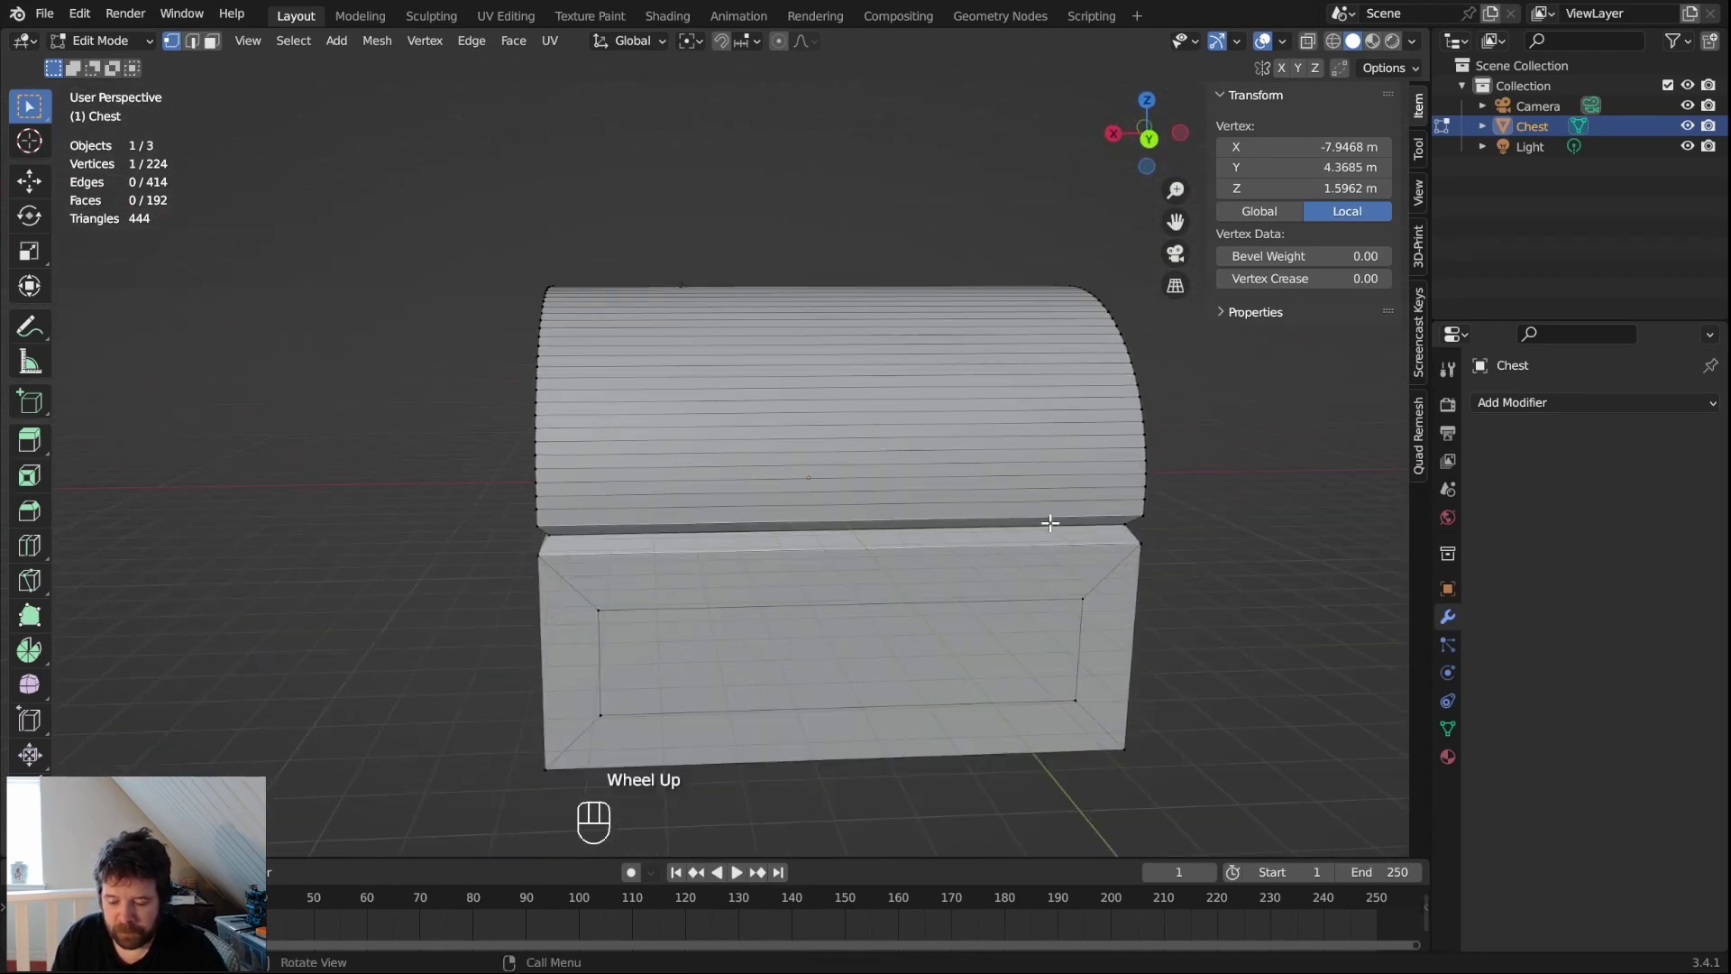
key(KP_3)
key(KP_1)
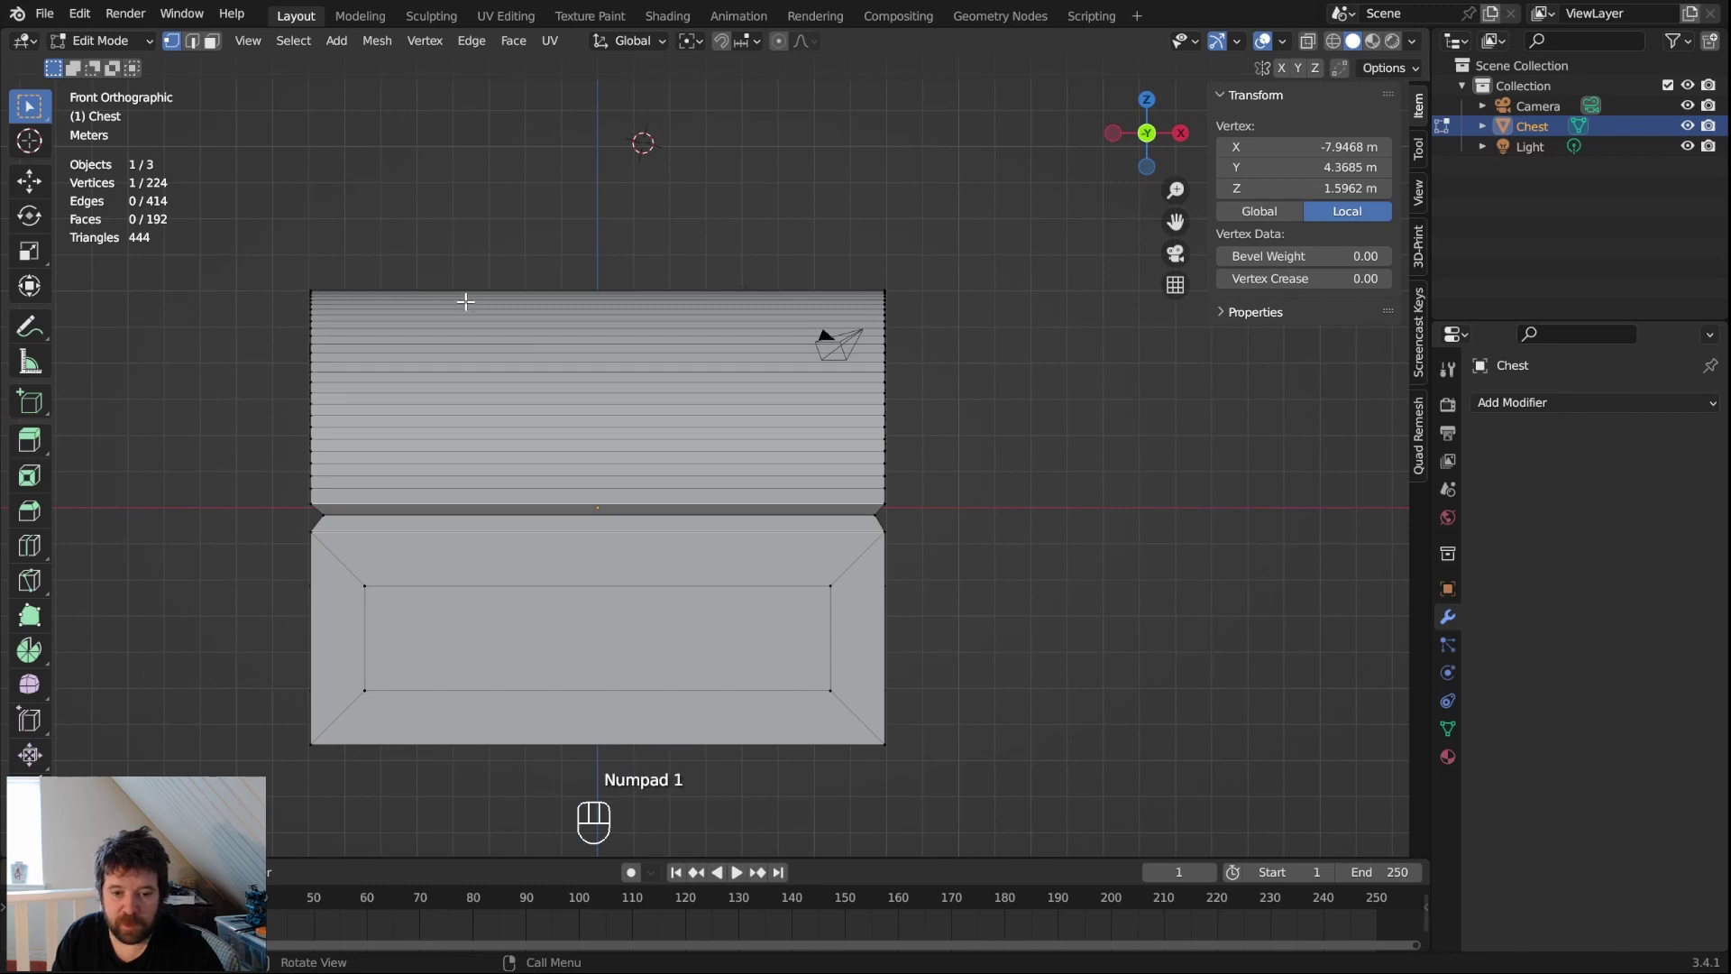
key(3)
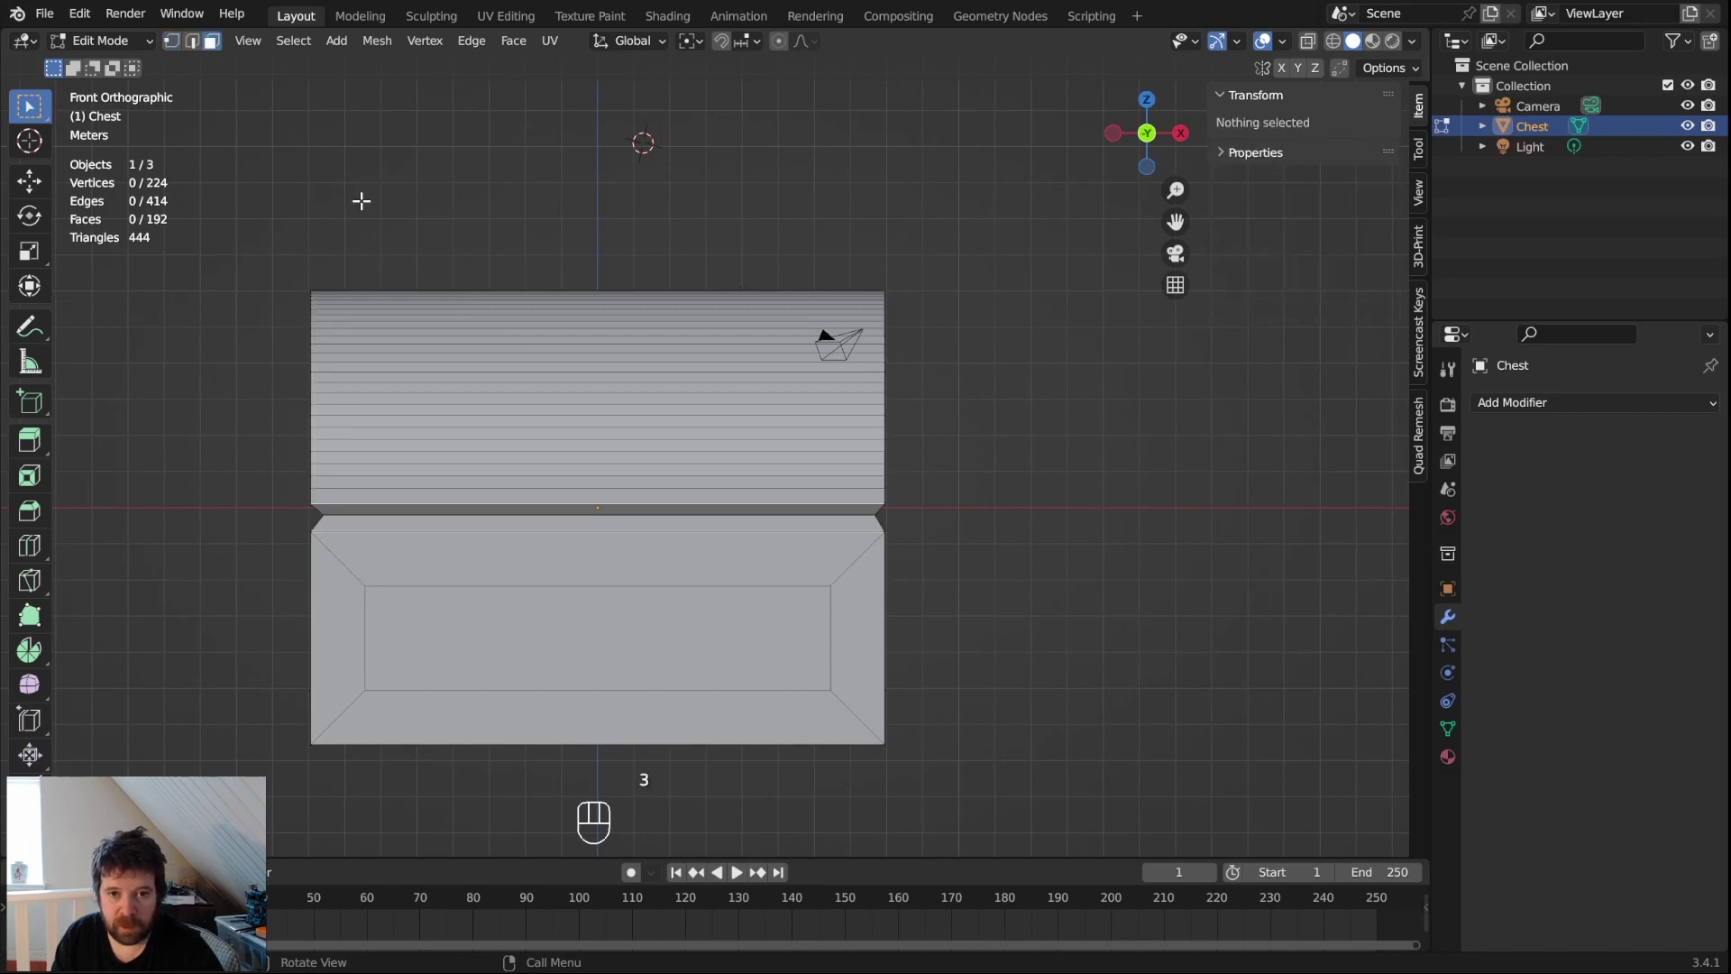
drag(465, 196, 738, 498)
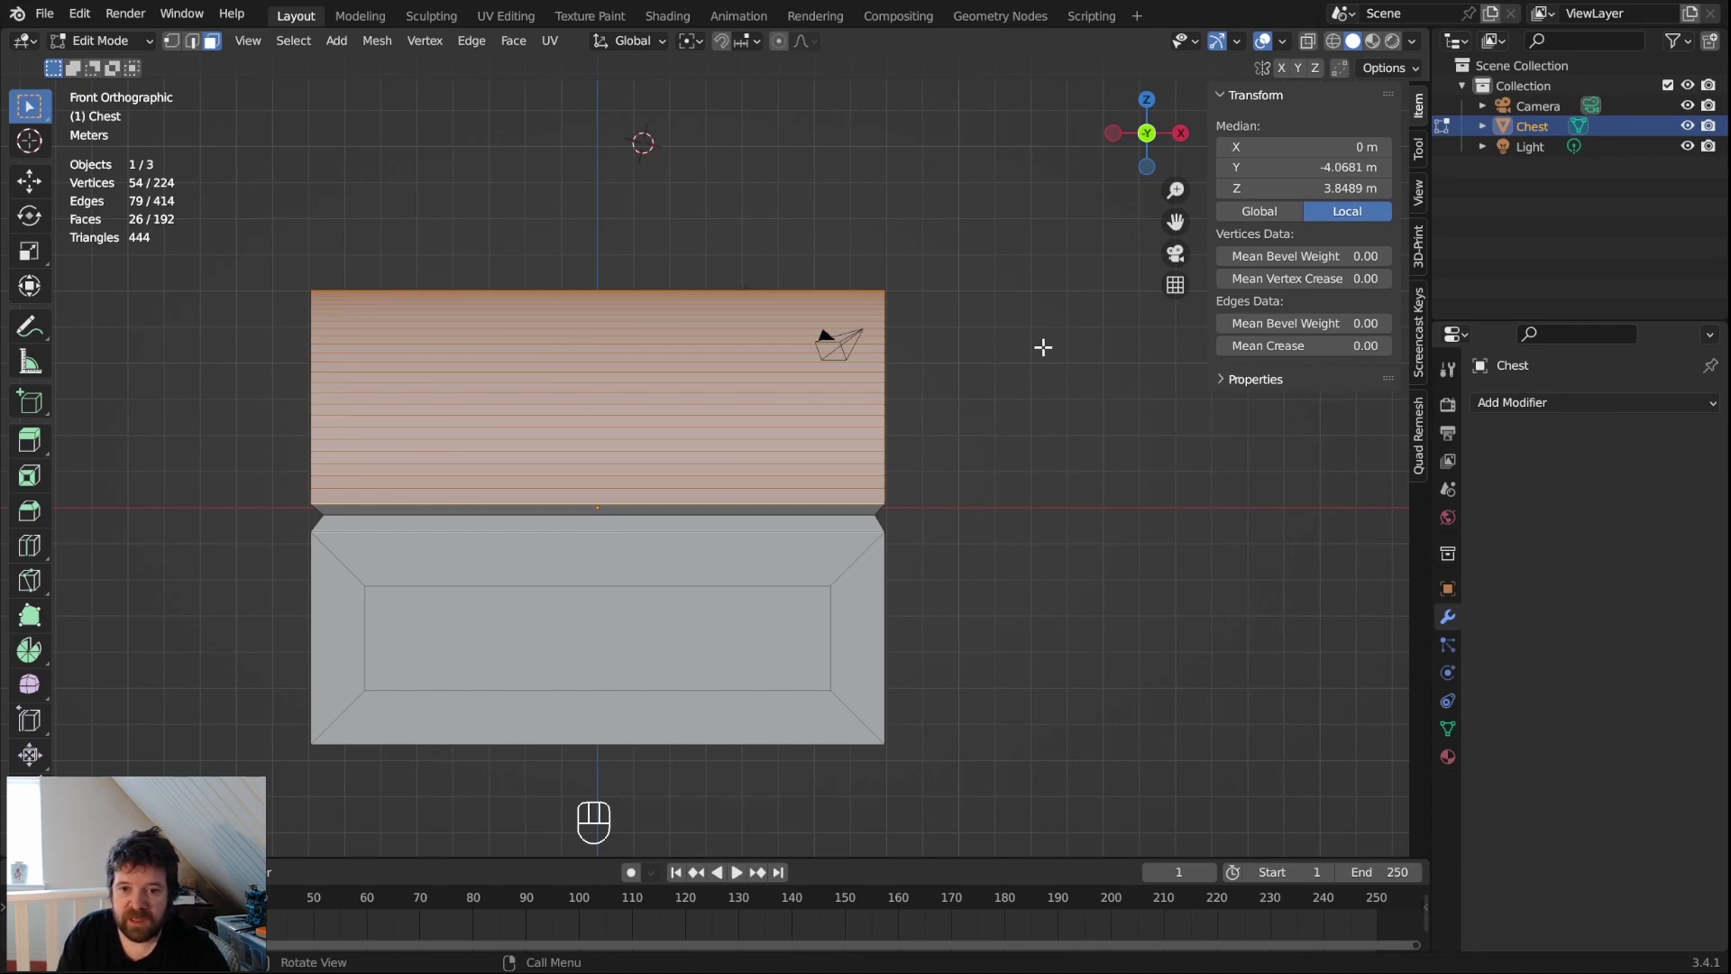
middle_drag(1043, 348, 951, 428)
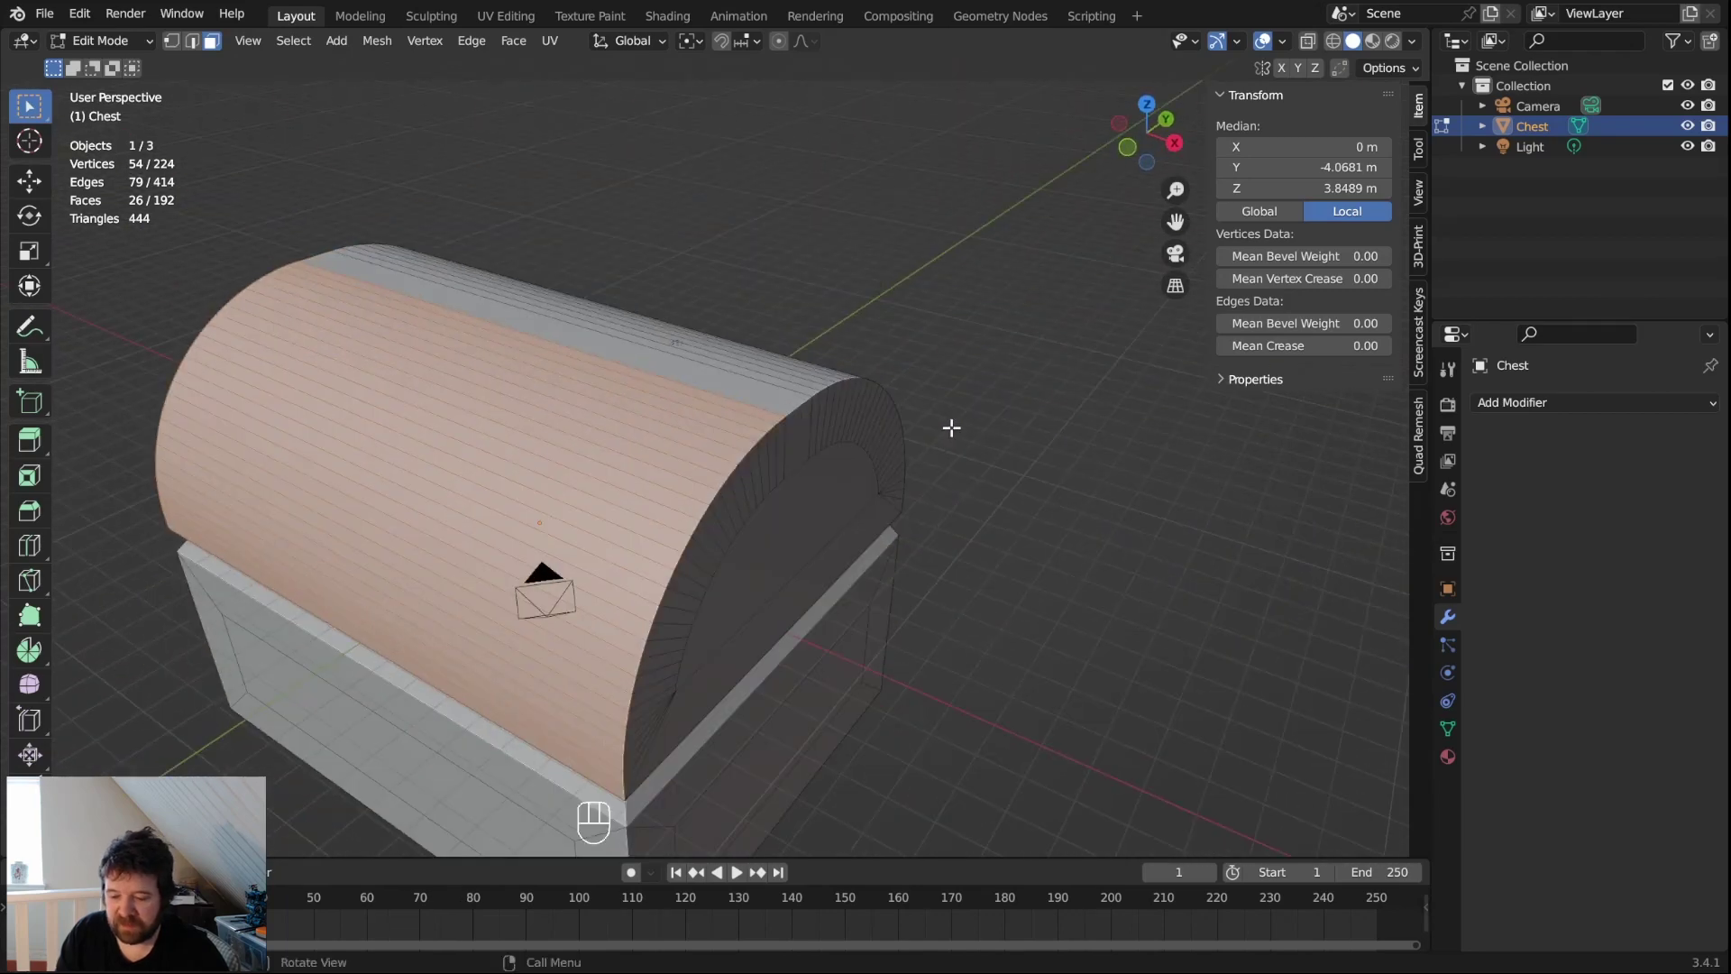
key(KP_1)
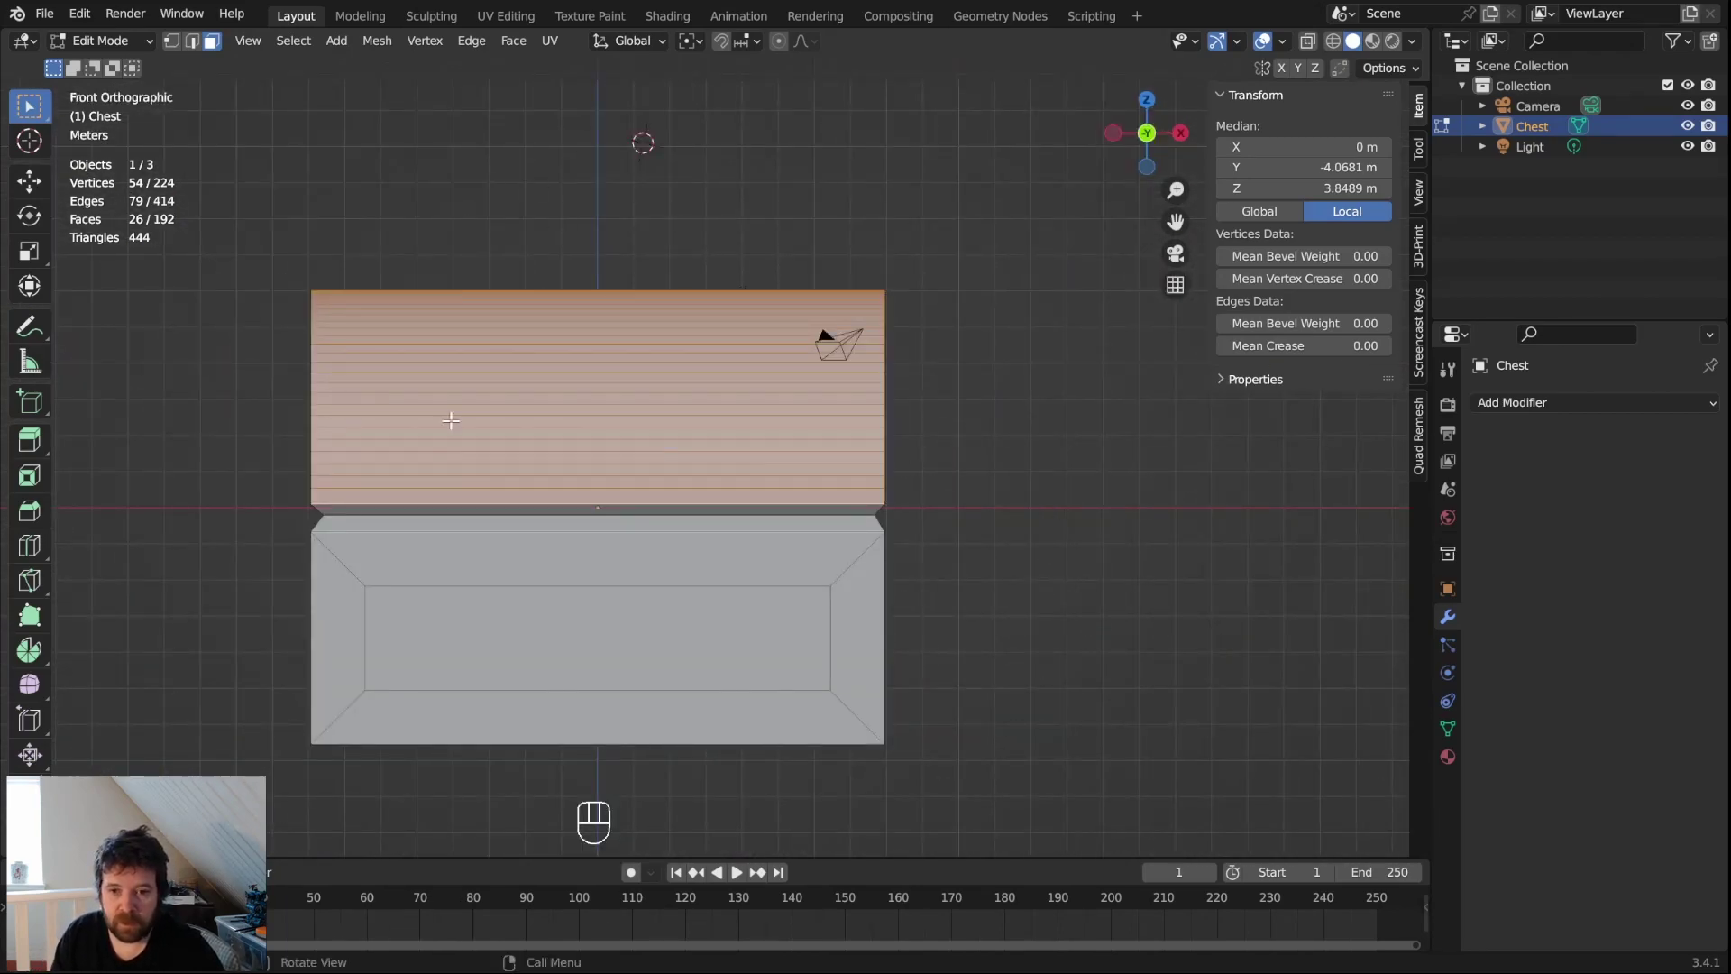
Step: Box-select all of the lid's curved faces, front and back, through the mesh in wireframe shading and return to solid shading
key(z)
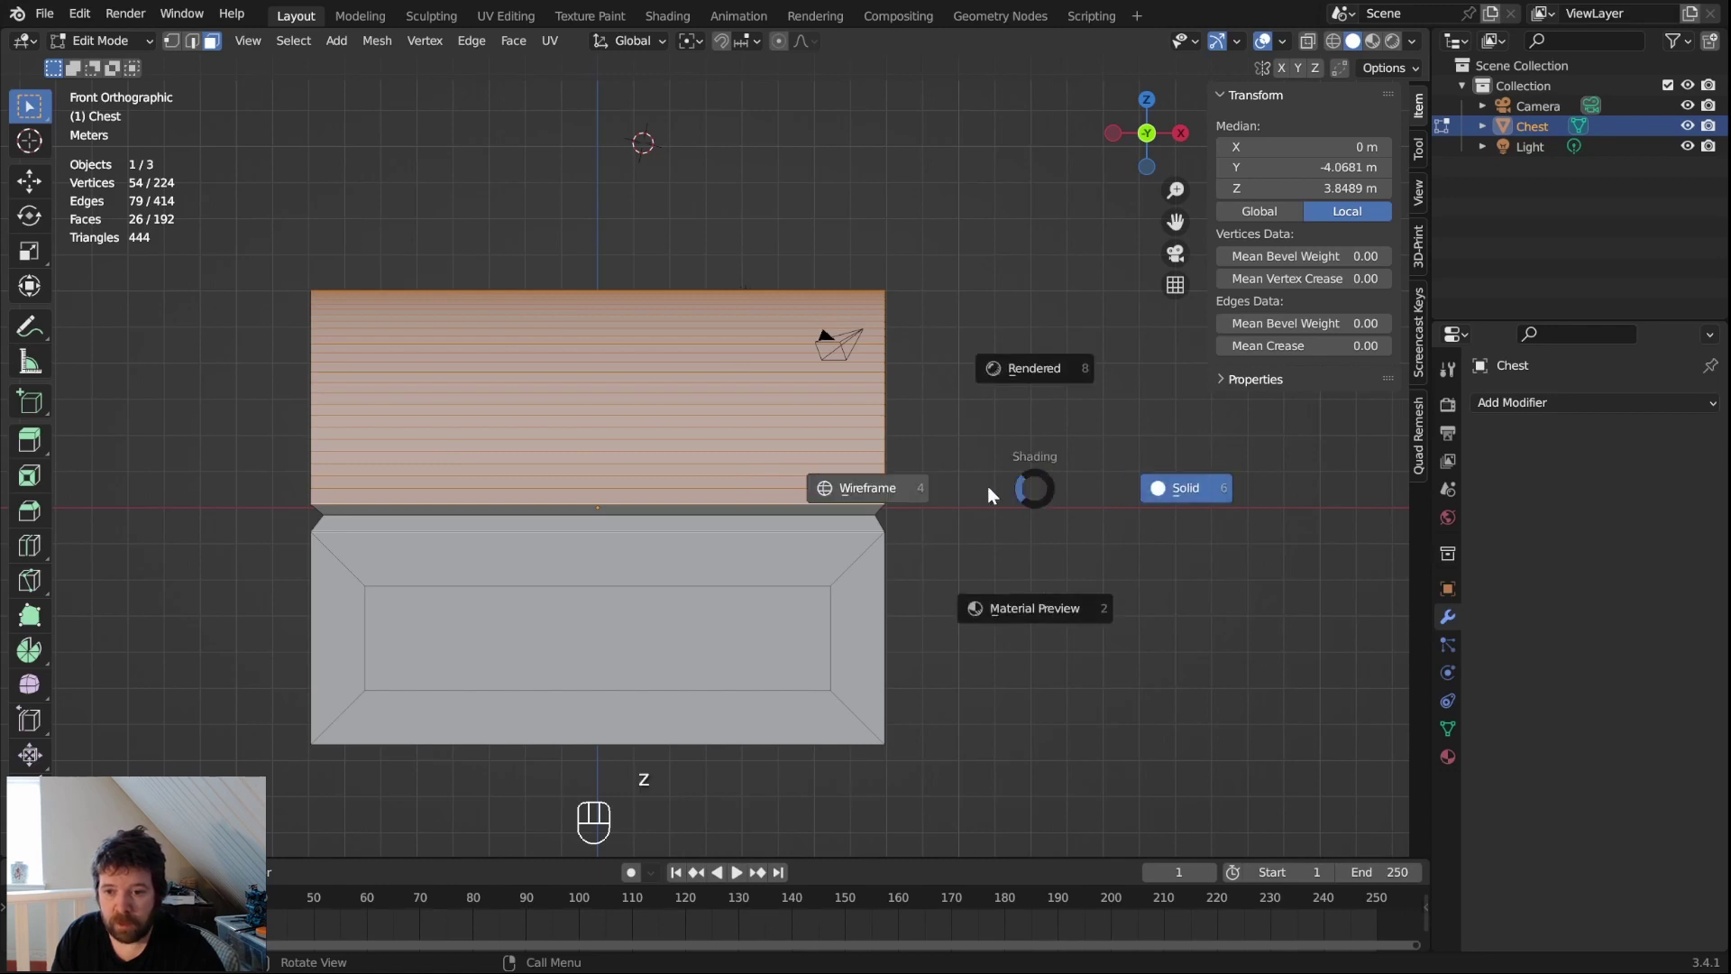
click(844, 479)
drag(530, 207, 650, 503)
key(z)
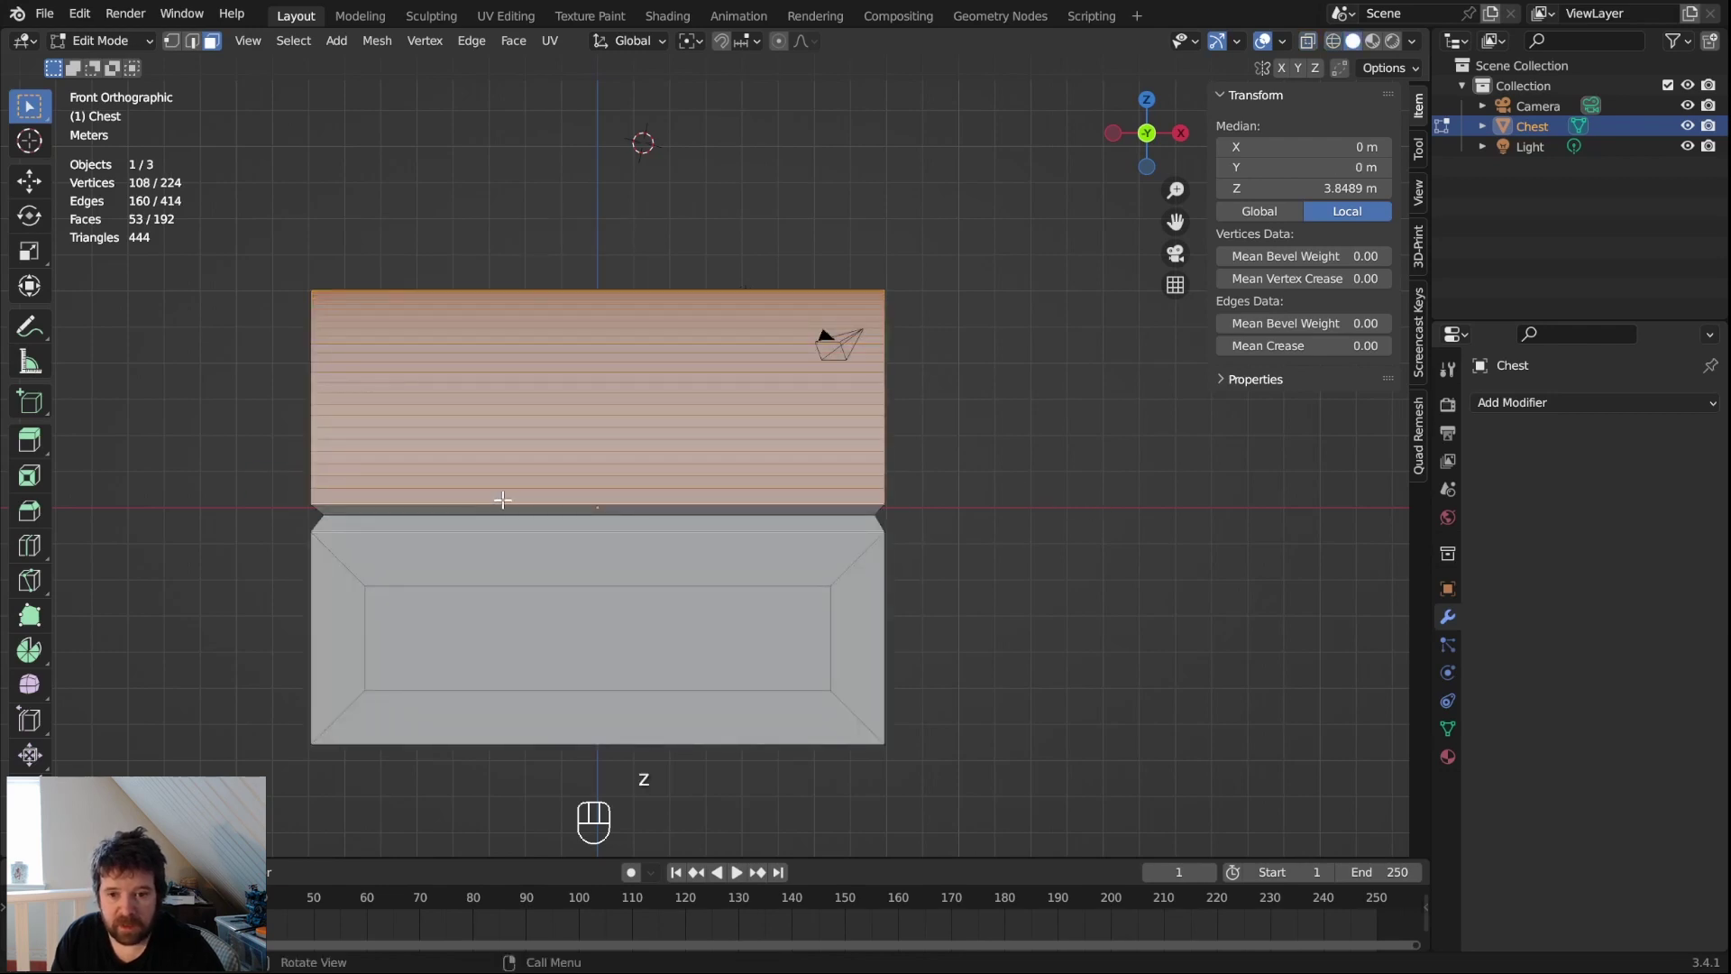
middle_drag(615, 505, 1027, 421)
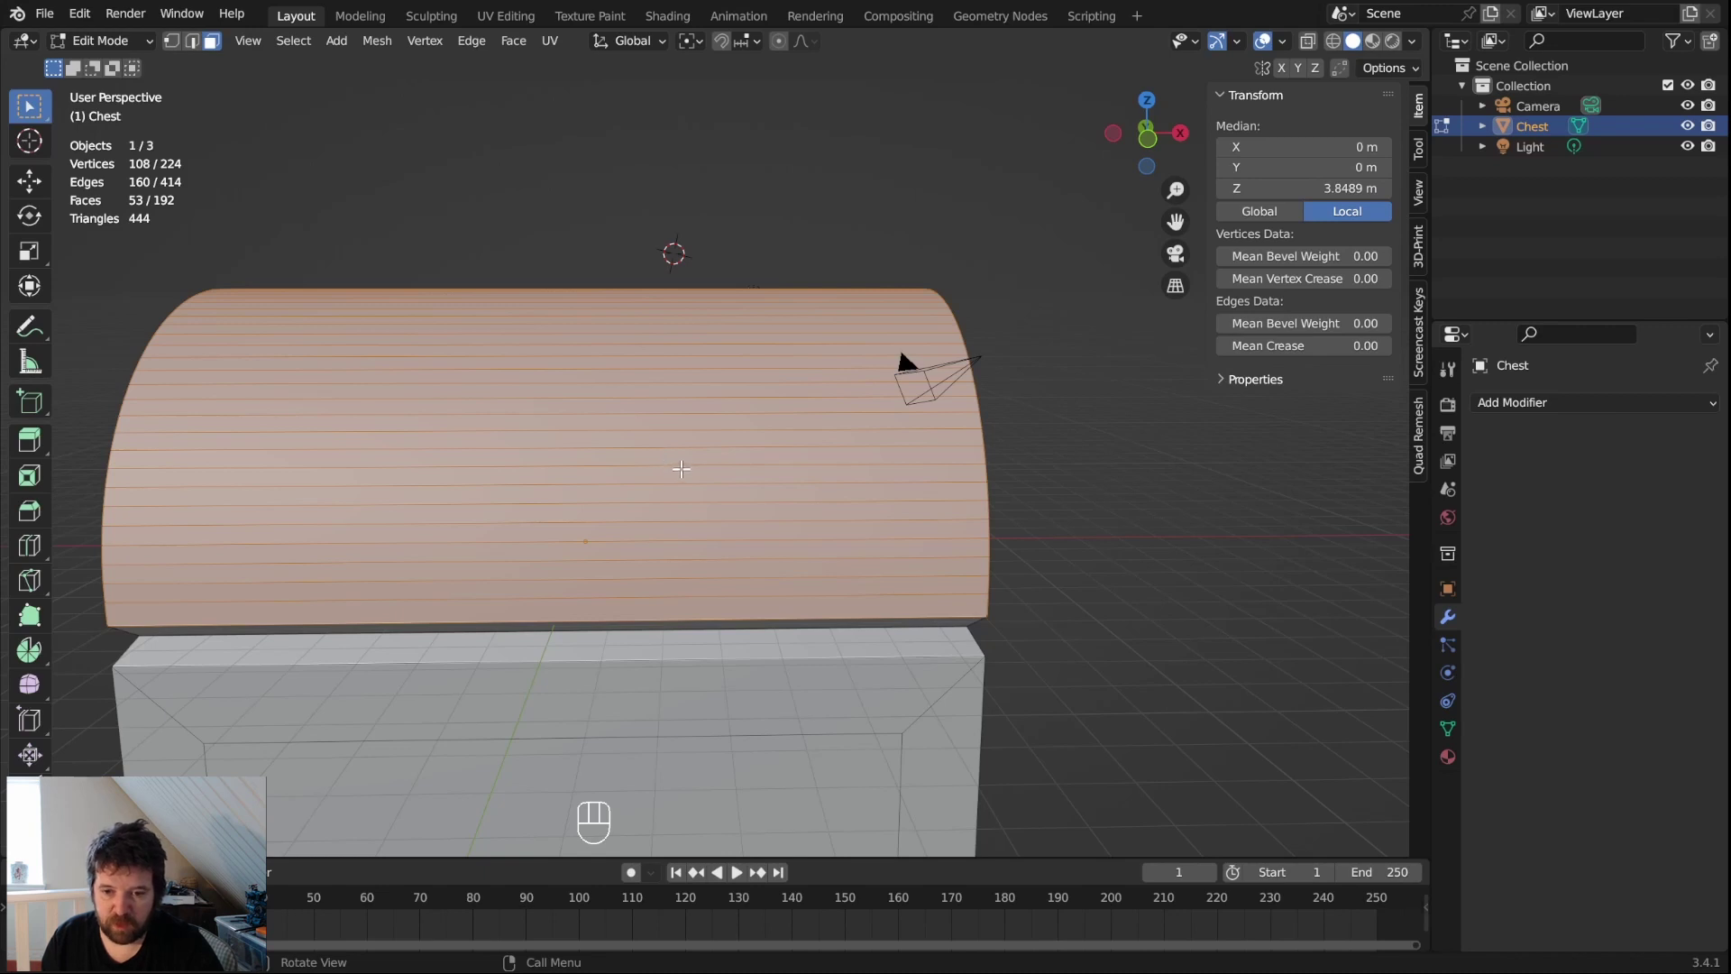
Step: Compare the lid's face selection in wireframe and solid shading to check that it covers both sides of the curve
key(z)
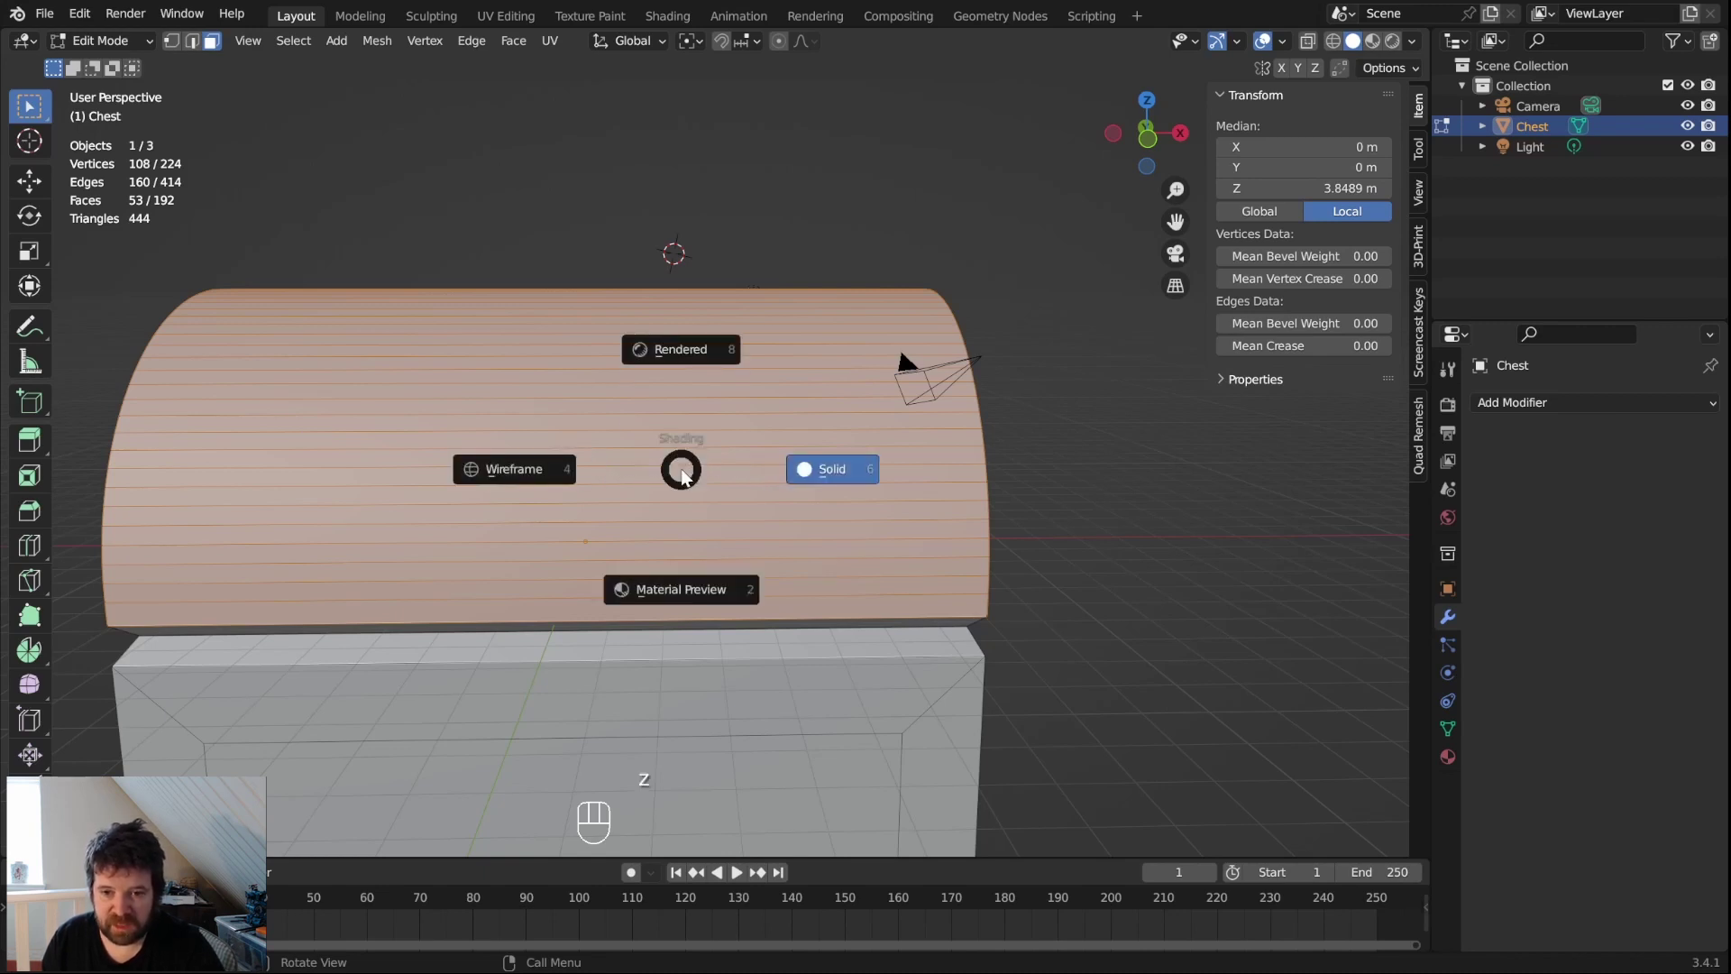
click(536, 471)
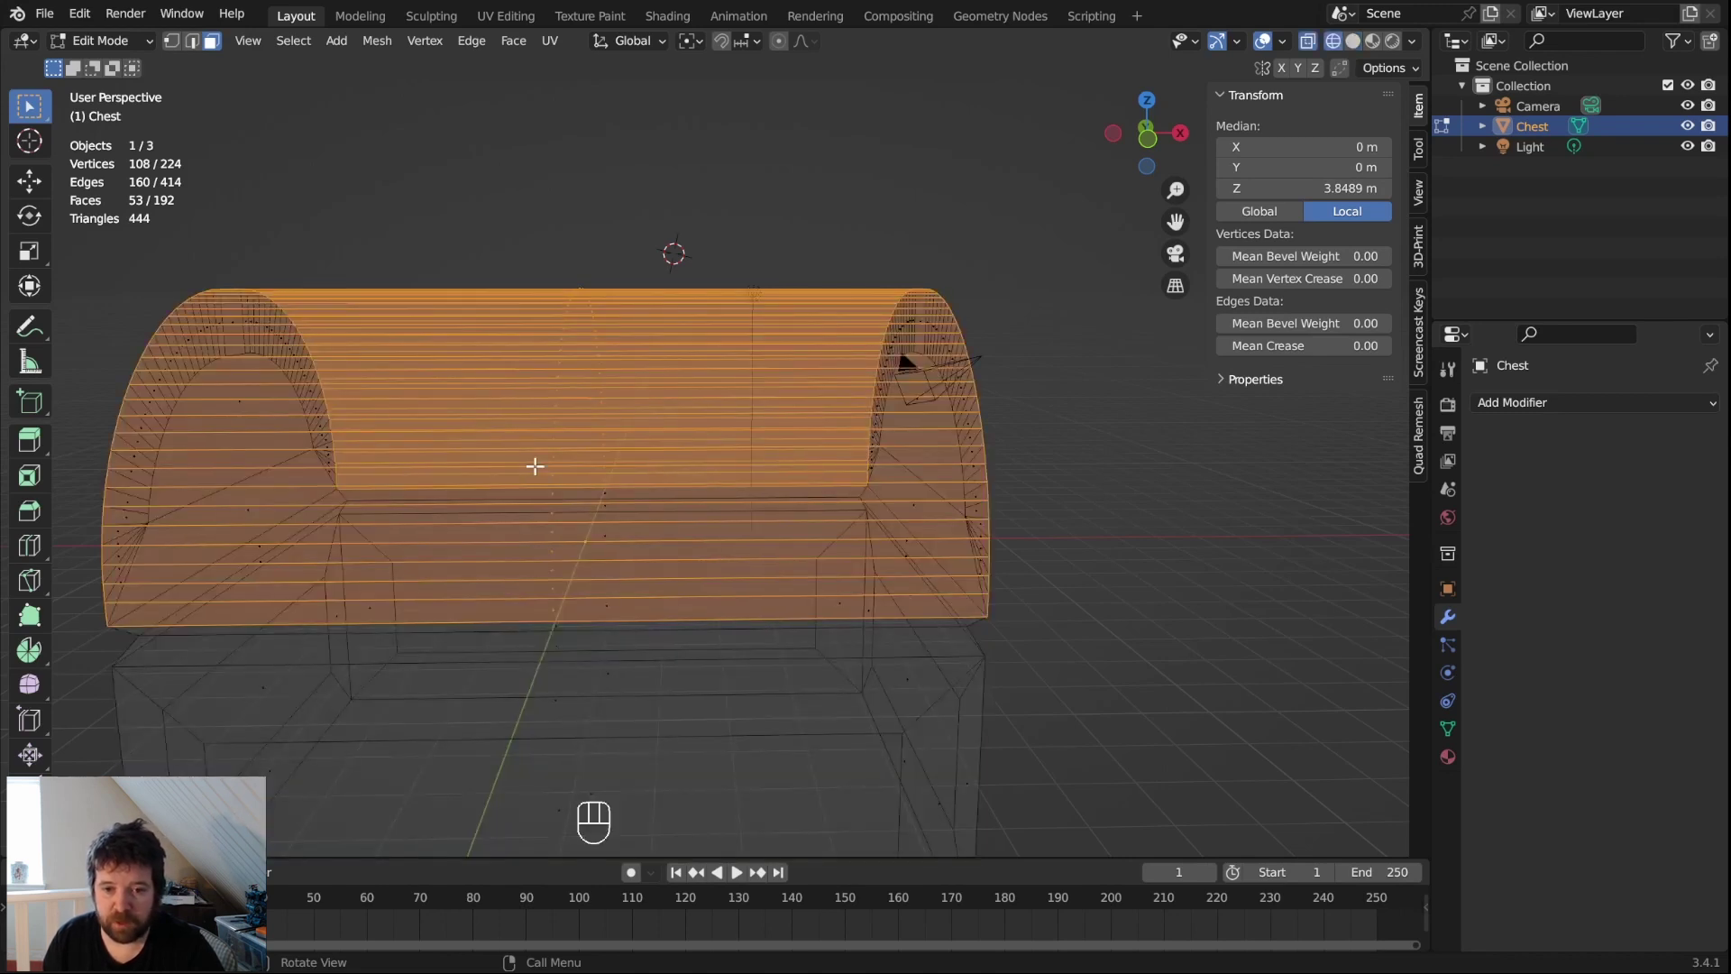
key(z)
click(657, 462)
key(z)
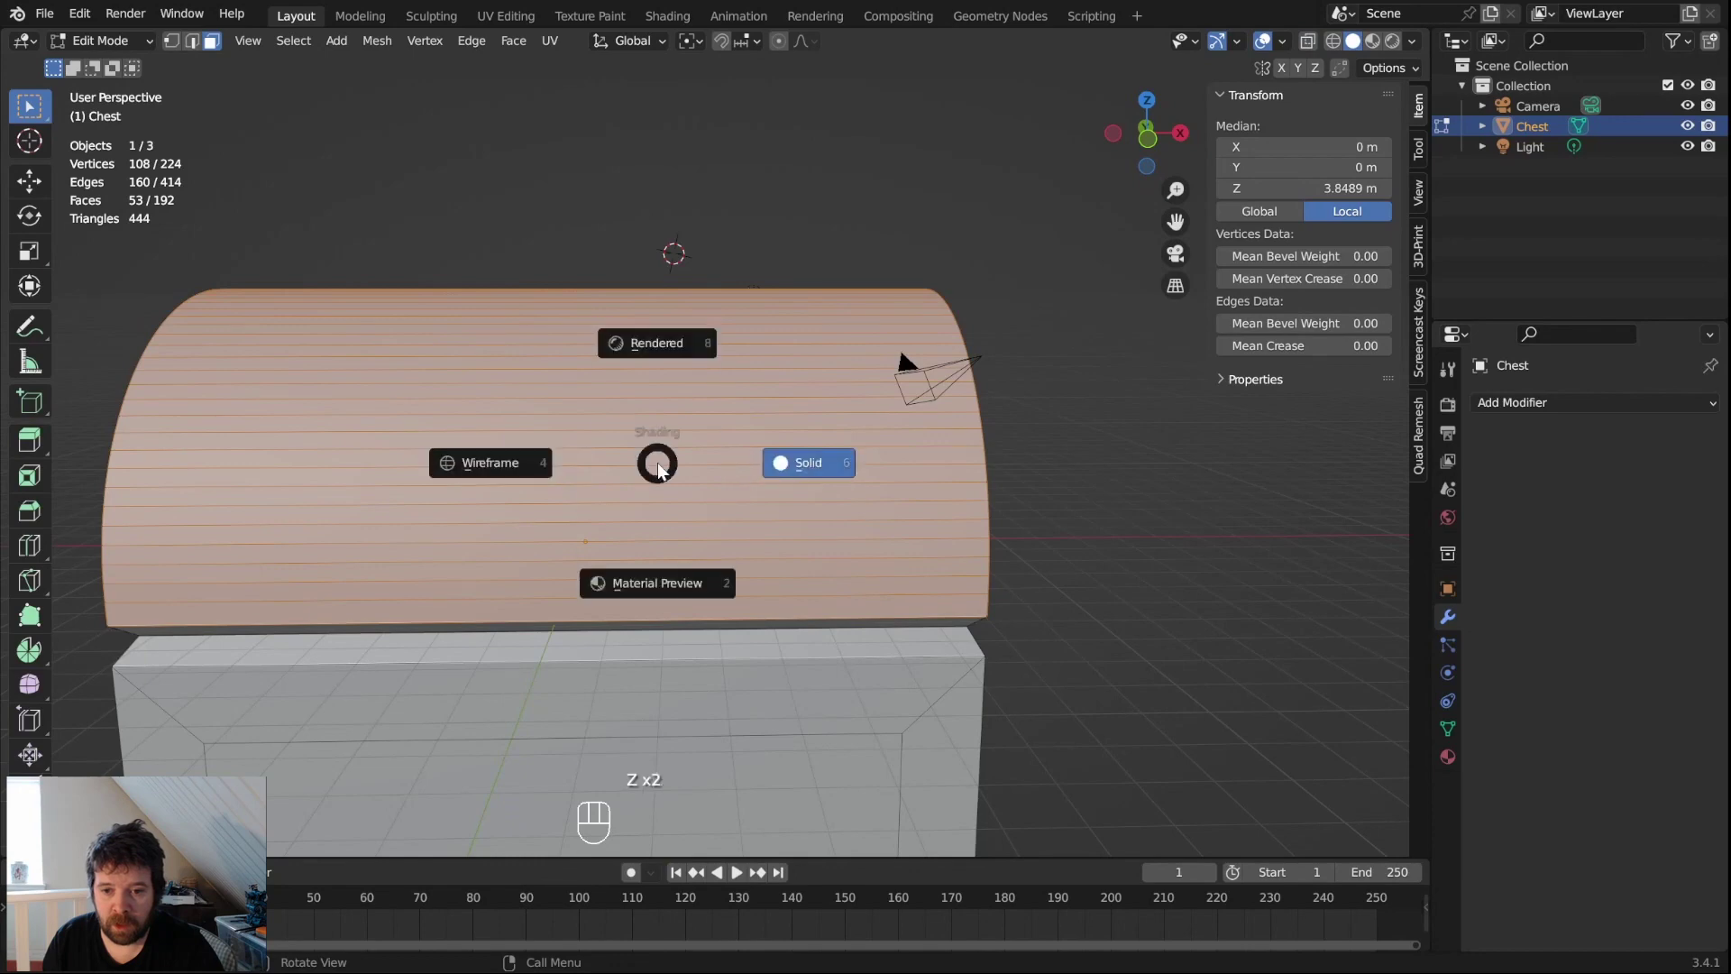
click(490, 464)
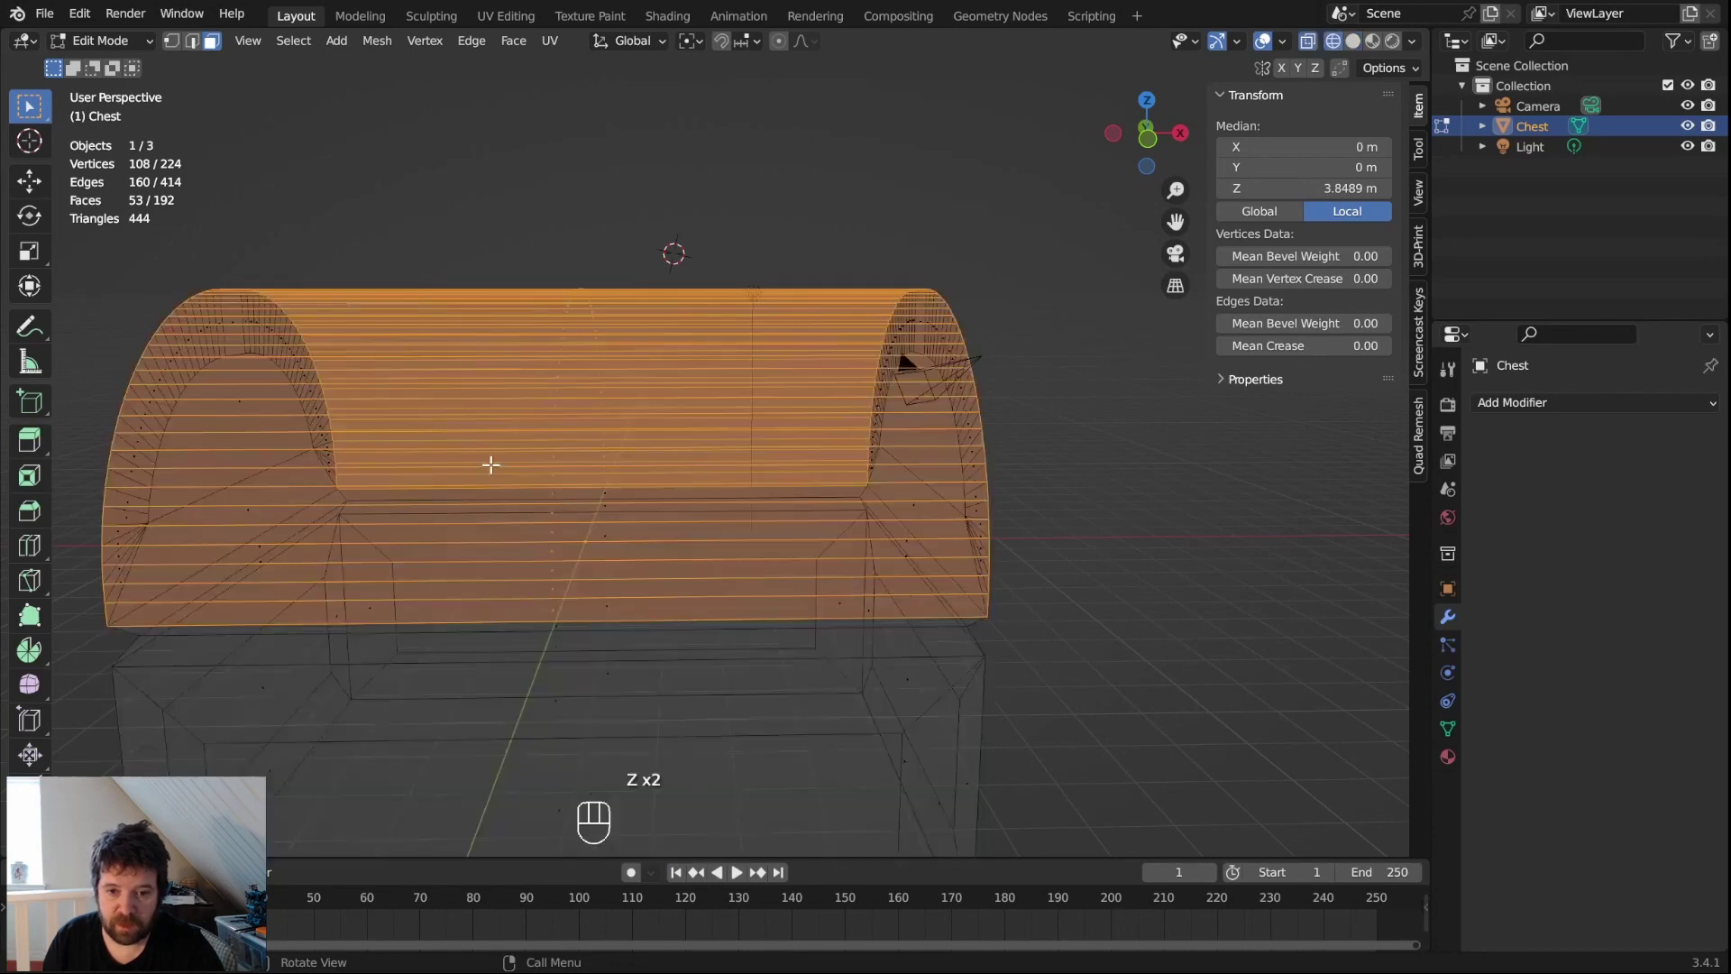
mouse_move(490, 463)
middle_down()
mouse_move(267, 568)
mouse_move(193, 460)
mouse_move(328, 502)
middle_up()
key(z)
Step: Inset the lid's curved faces by 1.5 m as one region, with Individual turned off
middle_drag(552, 509, 636, 526)
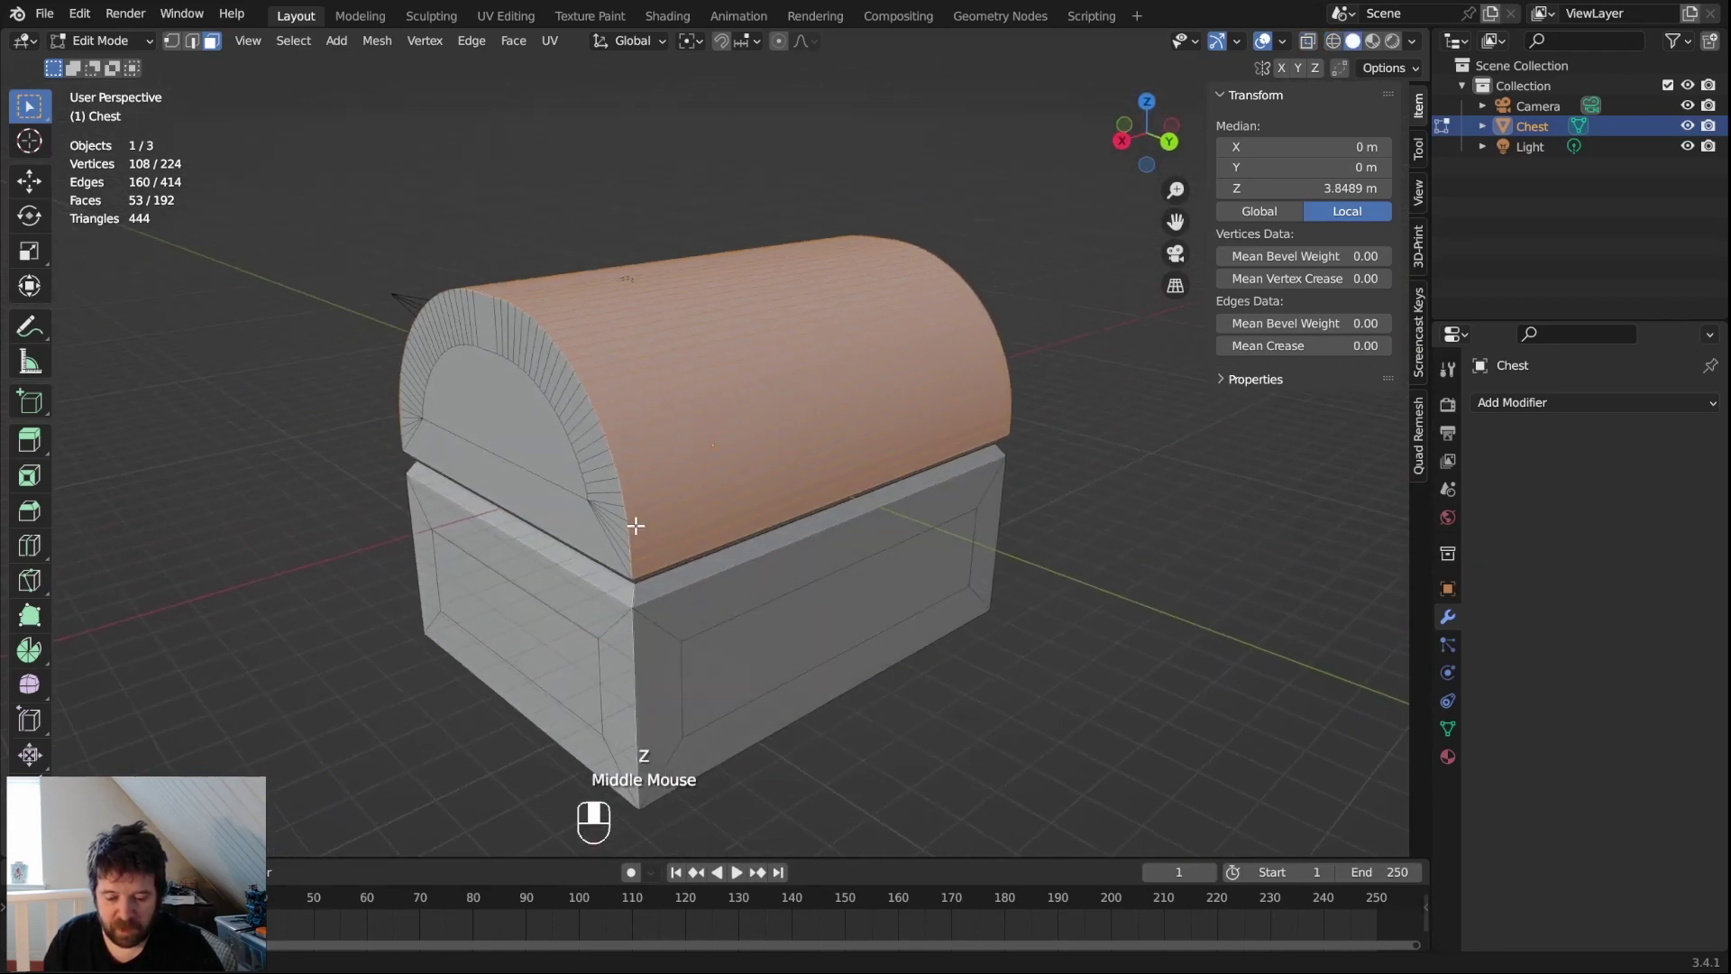
text(i)
text(1)
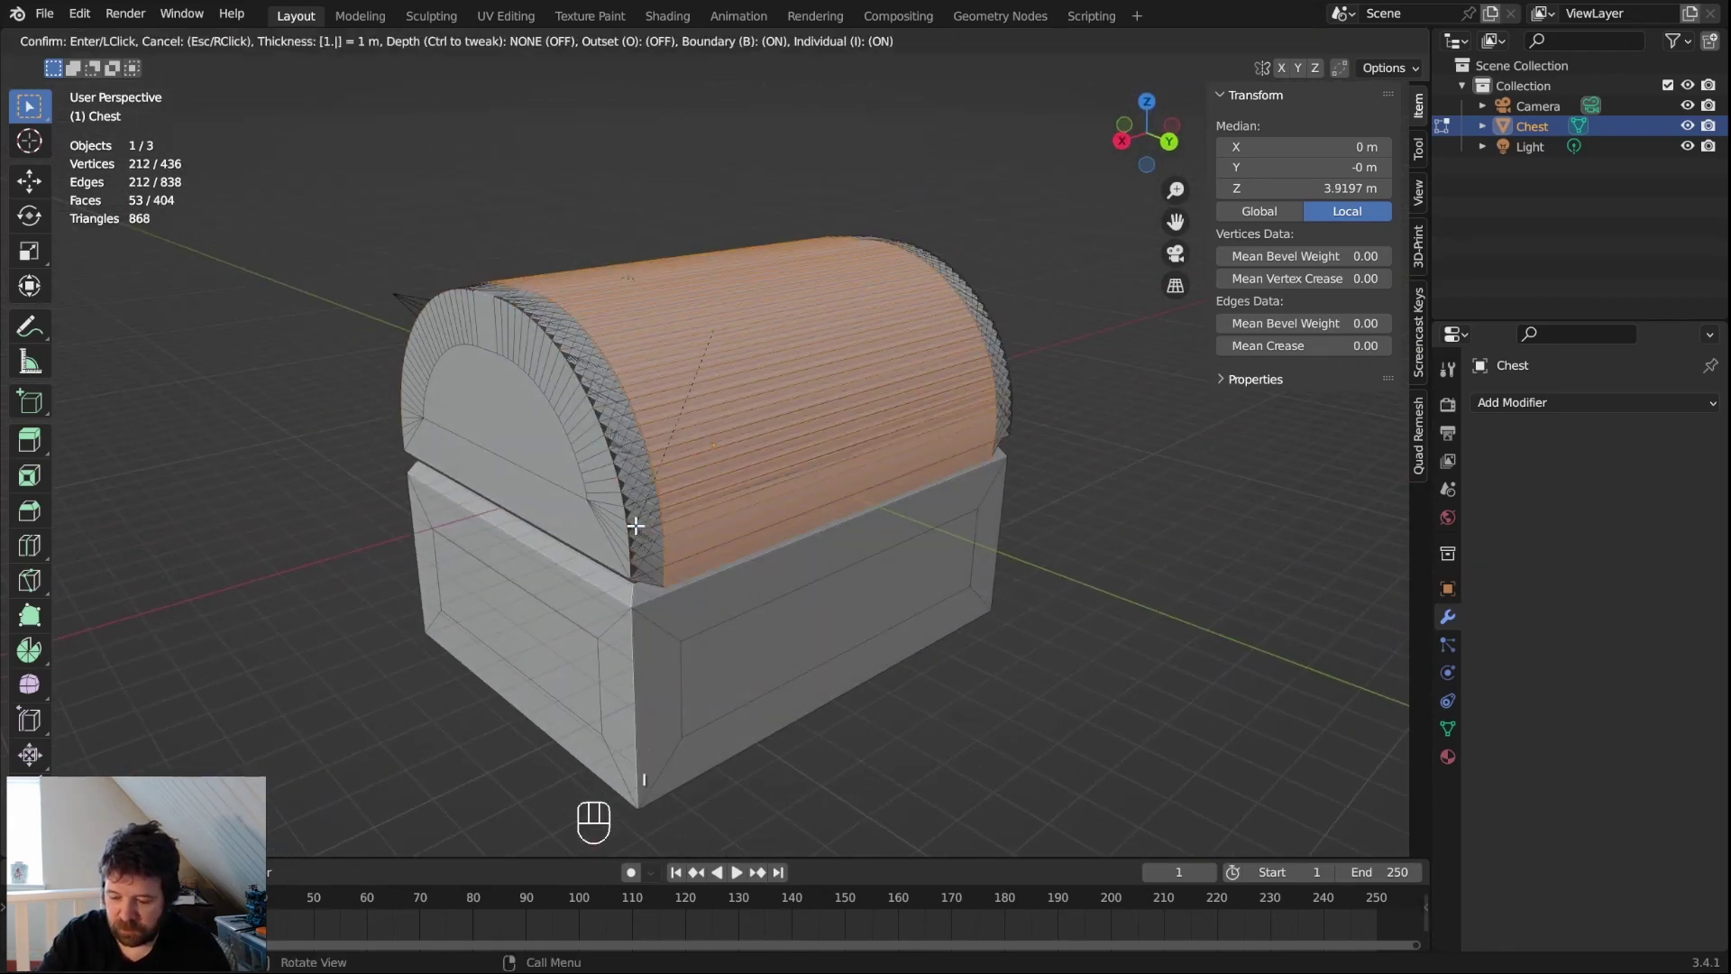
text(.5)
key(Return)
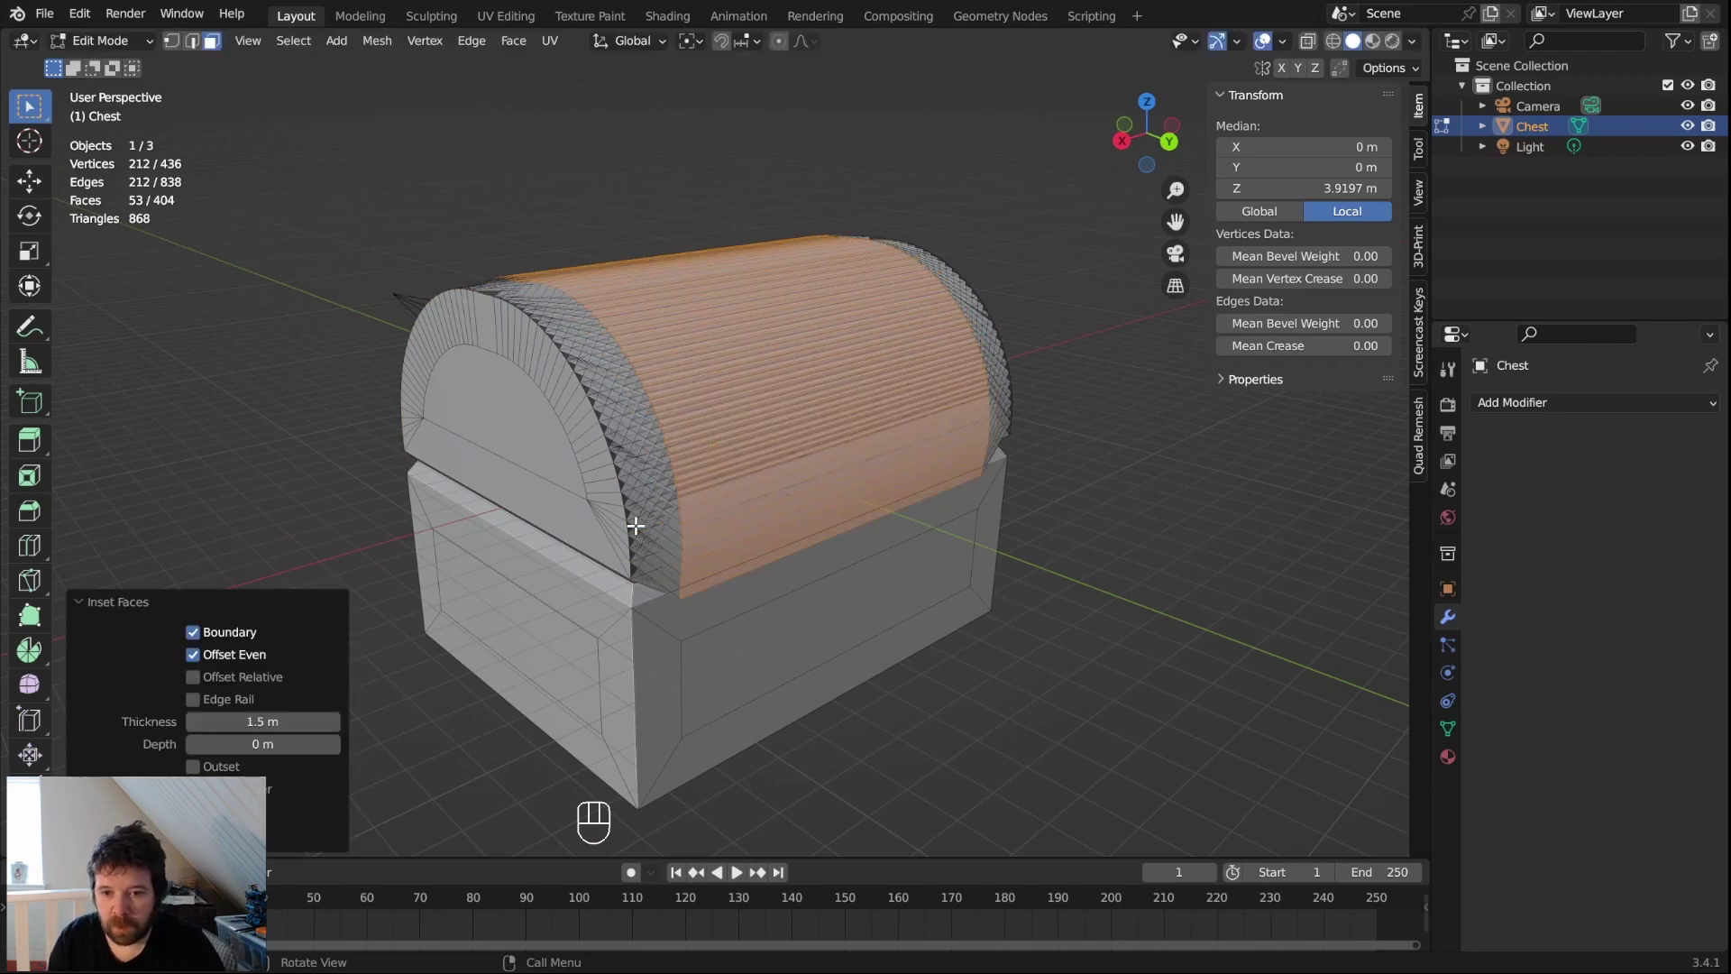
middle_drag(1035, 517, 378, 704)
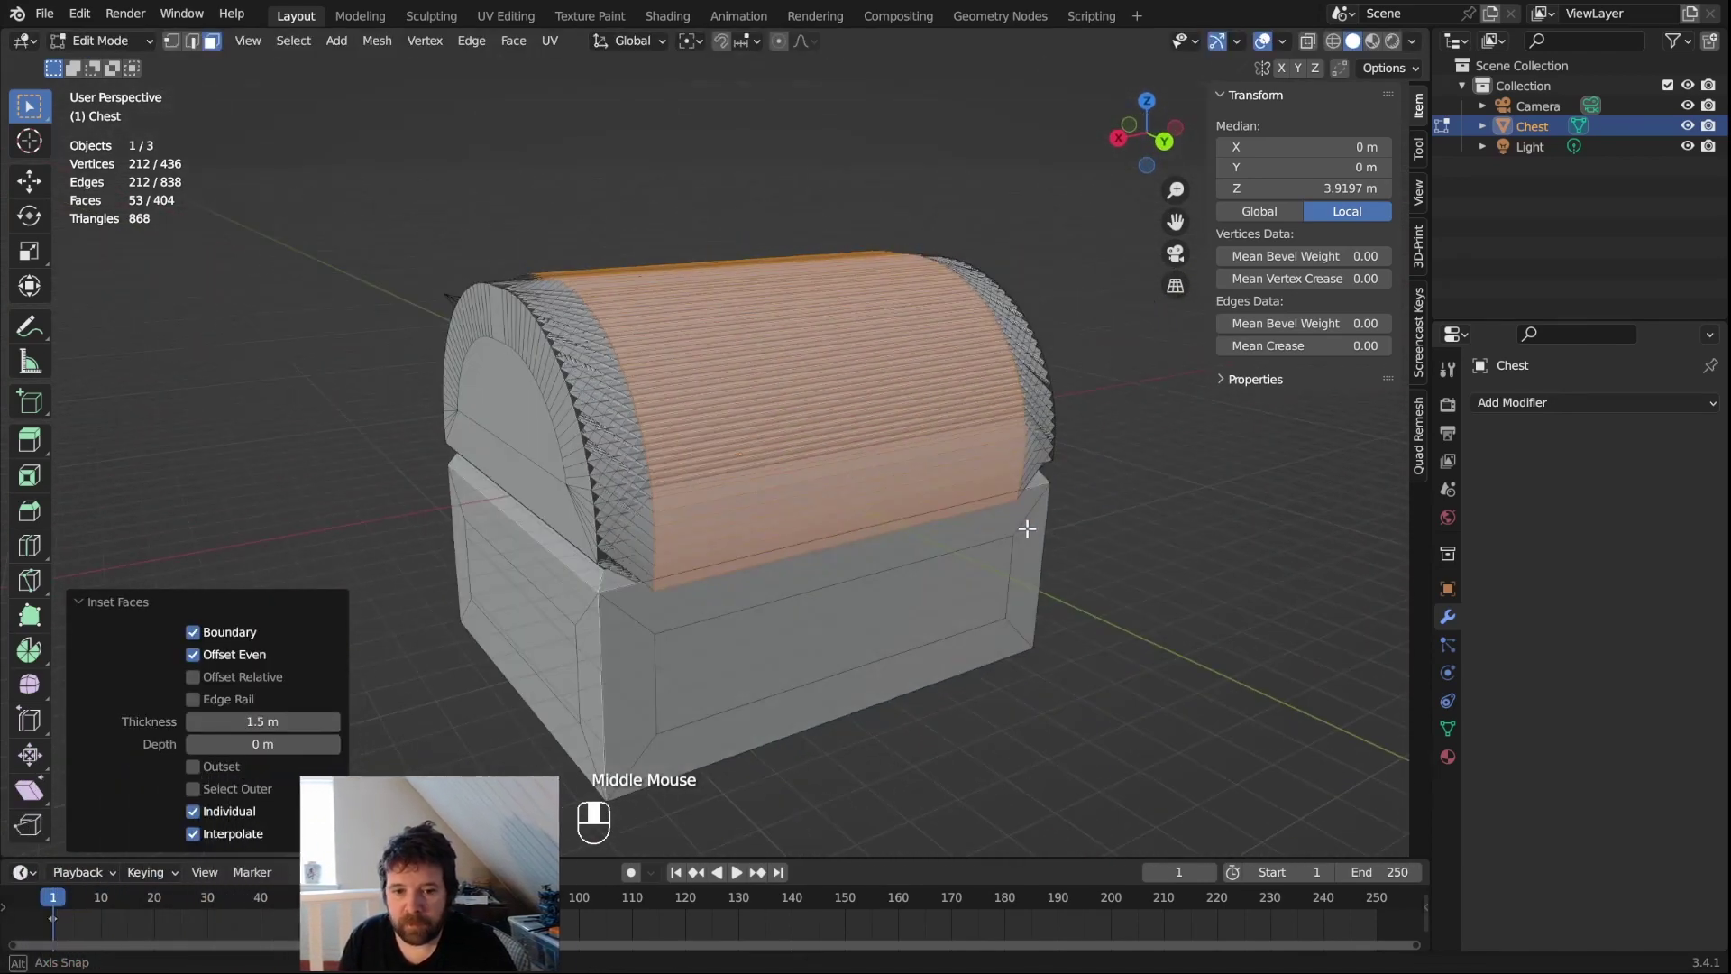
click(193, 811)
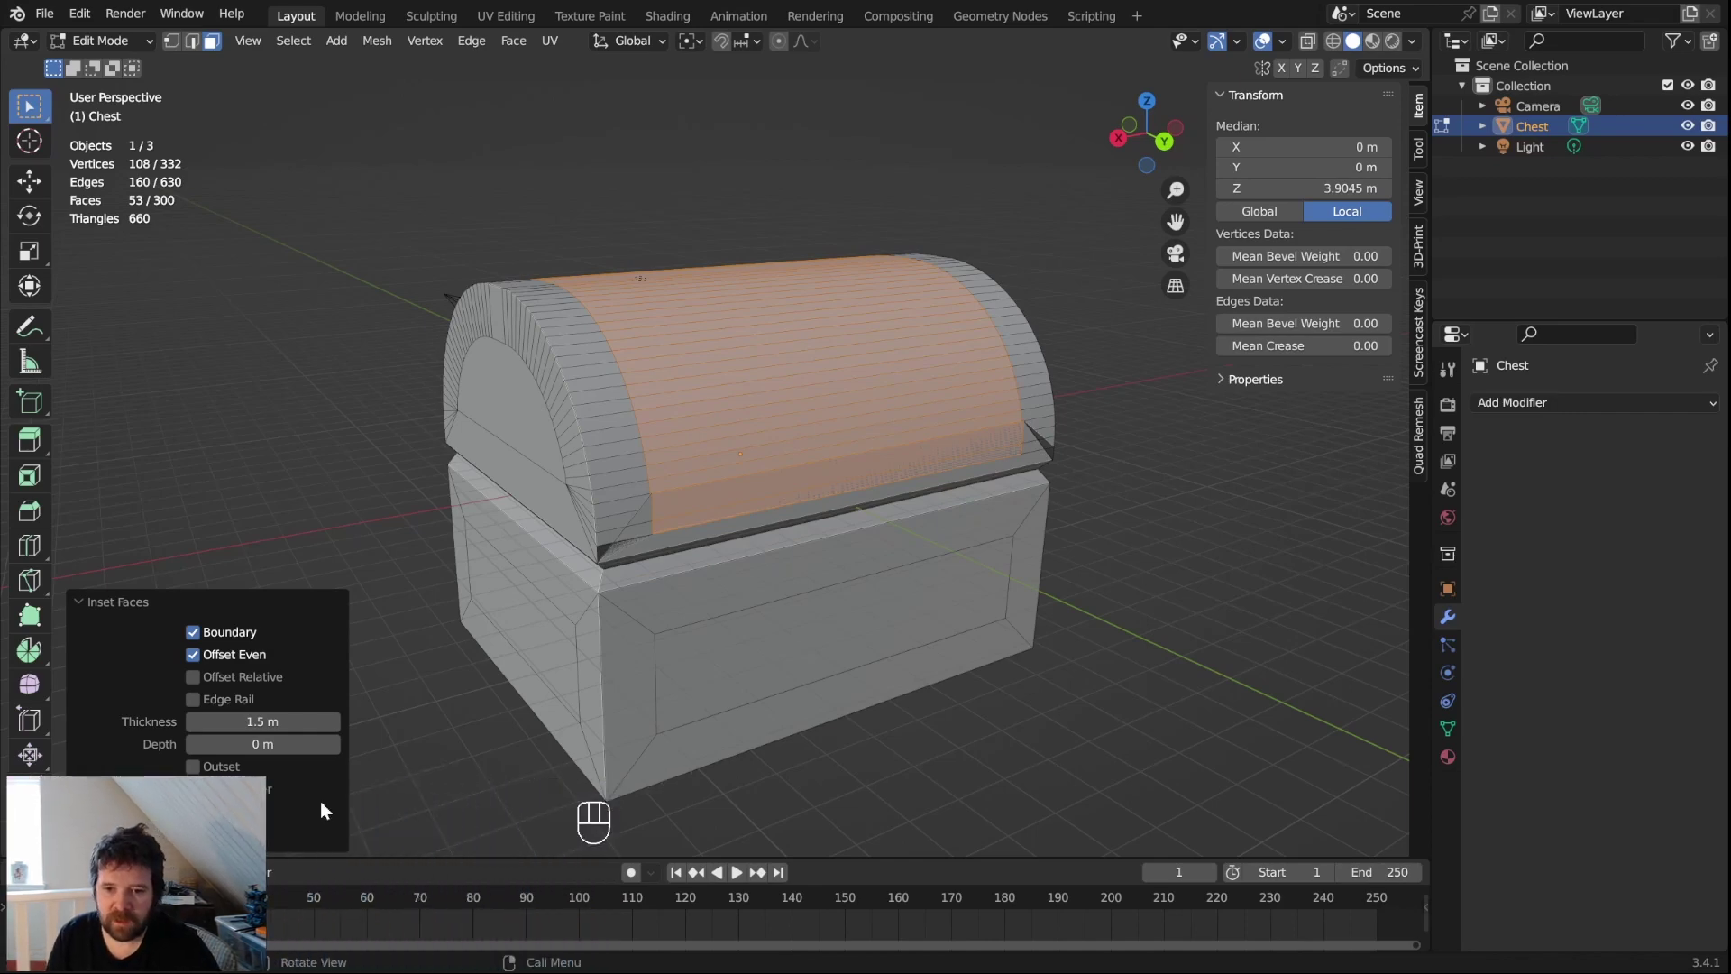
Step: Examine the lower edge and corners of the lid's new inset up close and in Right view
scroll(699, 519, up, 2)
scroll(685, 516, down, 2)
middle_drag(601, 555, 804, 588)
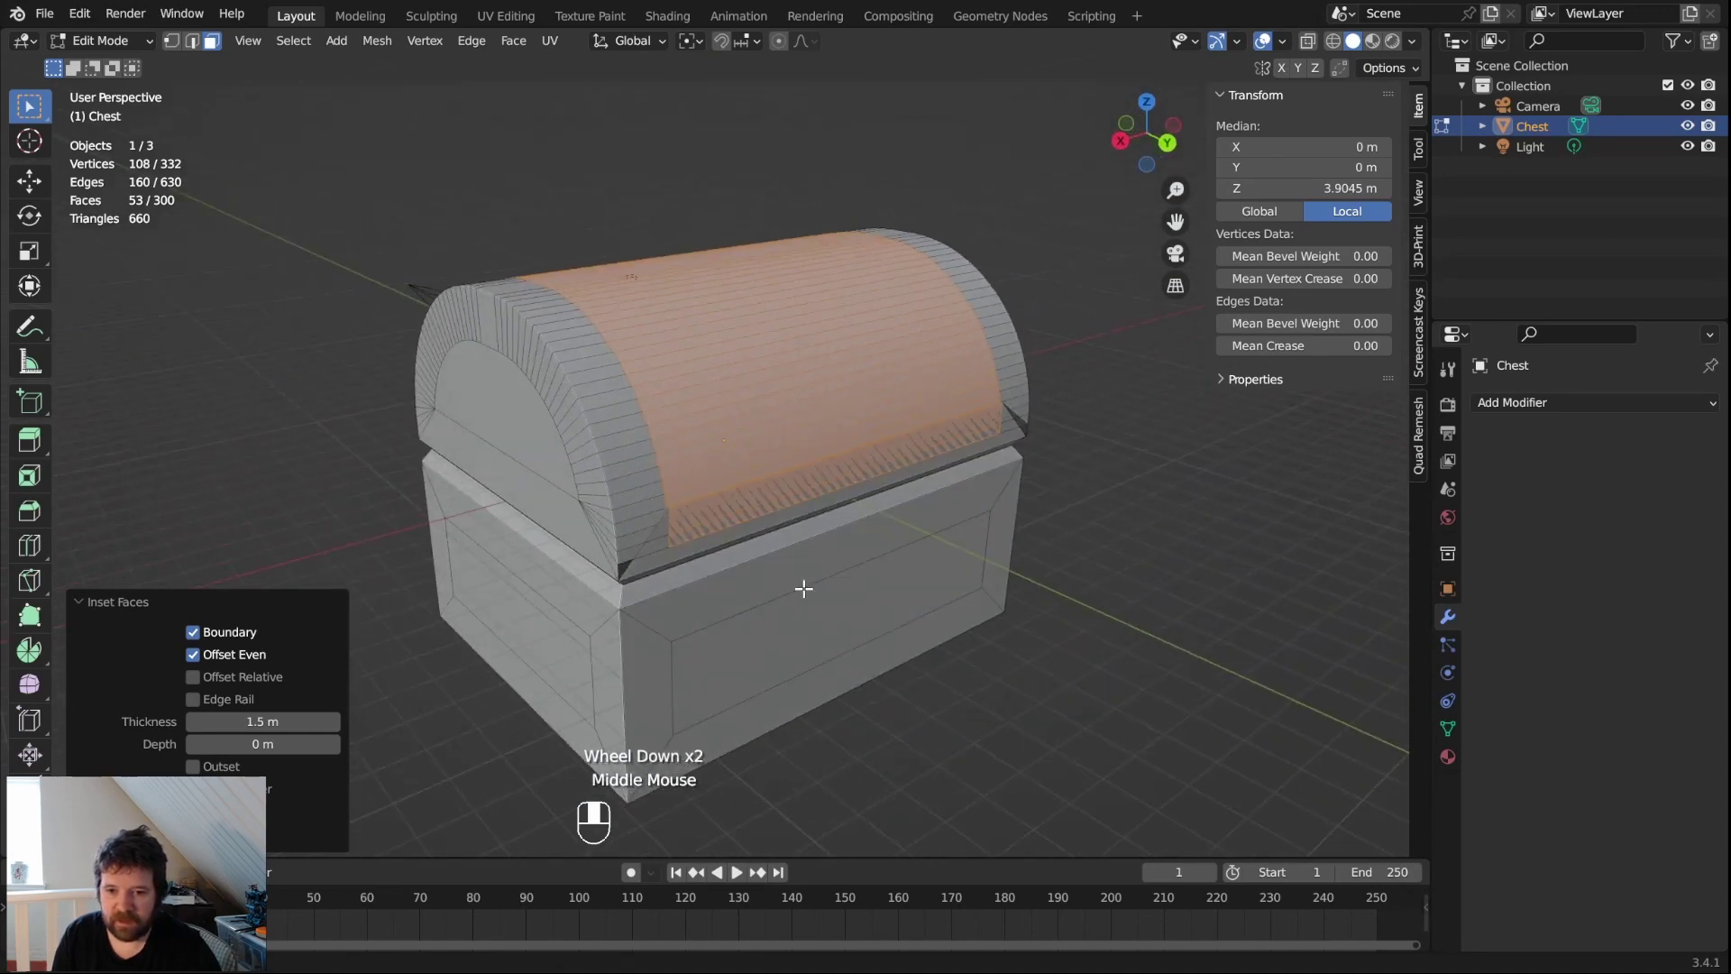
scroll(785, 576, up, 2)
scroll(773, 572, down, 3)
scroll(761, 595, up, 1)
scroll(761, 596, up, 1)
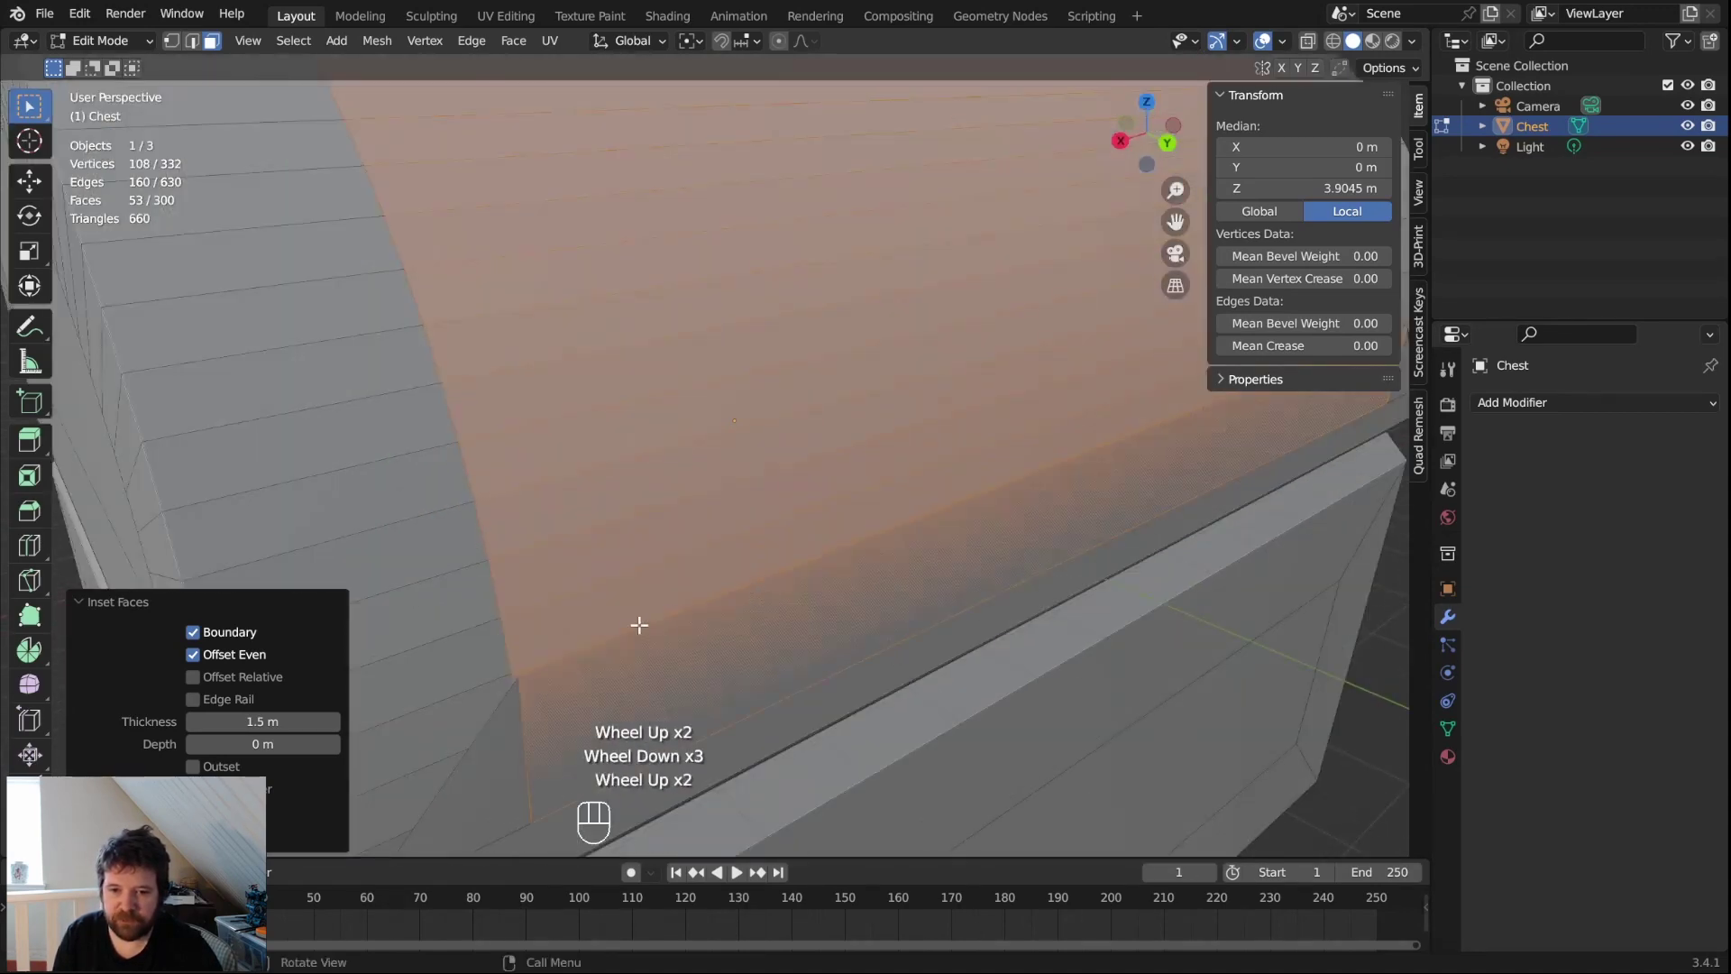
middle_drag(638, 622, 730, 568)
key(KP_3)
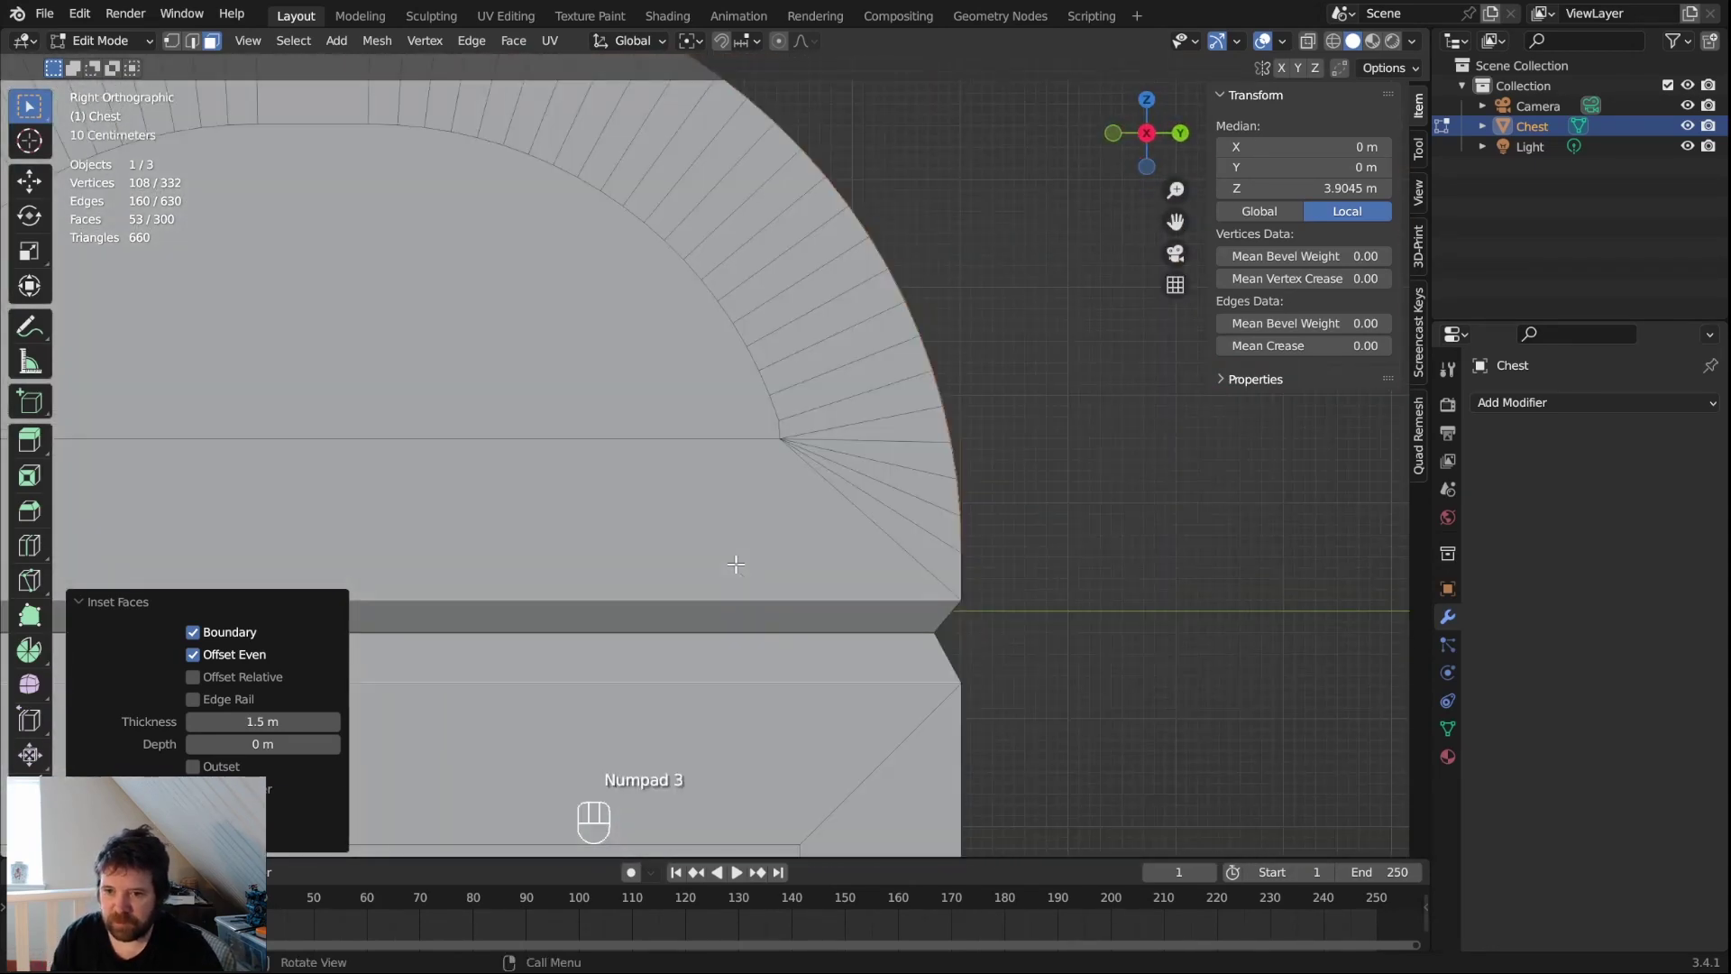
scroll(734, 568, up, 3)
shift+middle_drag(830, 475, 776, 498)
Step: In vertex mode and wireframe shading, merge the five overlapping vertices at the curved inset's +X, +Y lower corner at the last selected vertex
key(1)
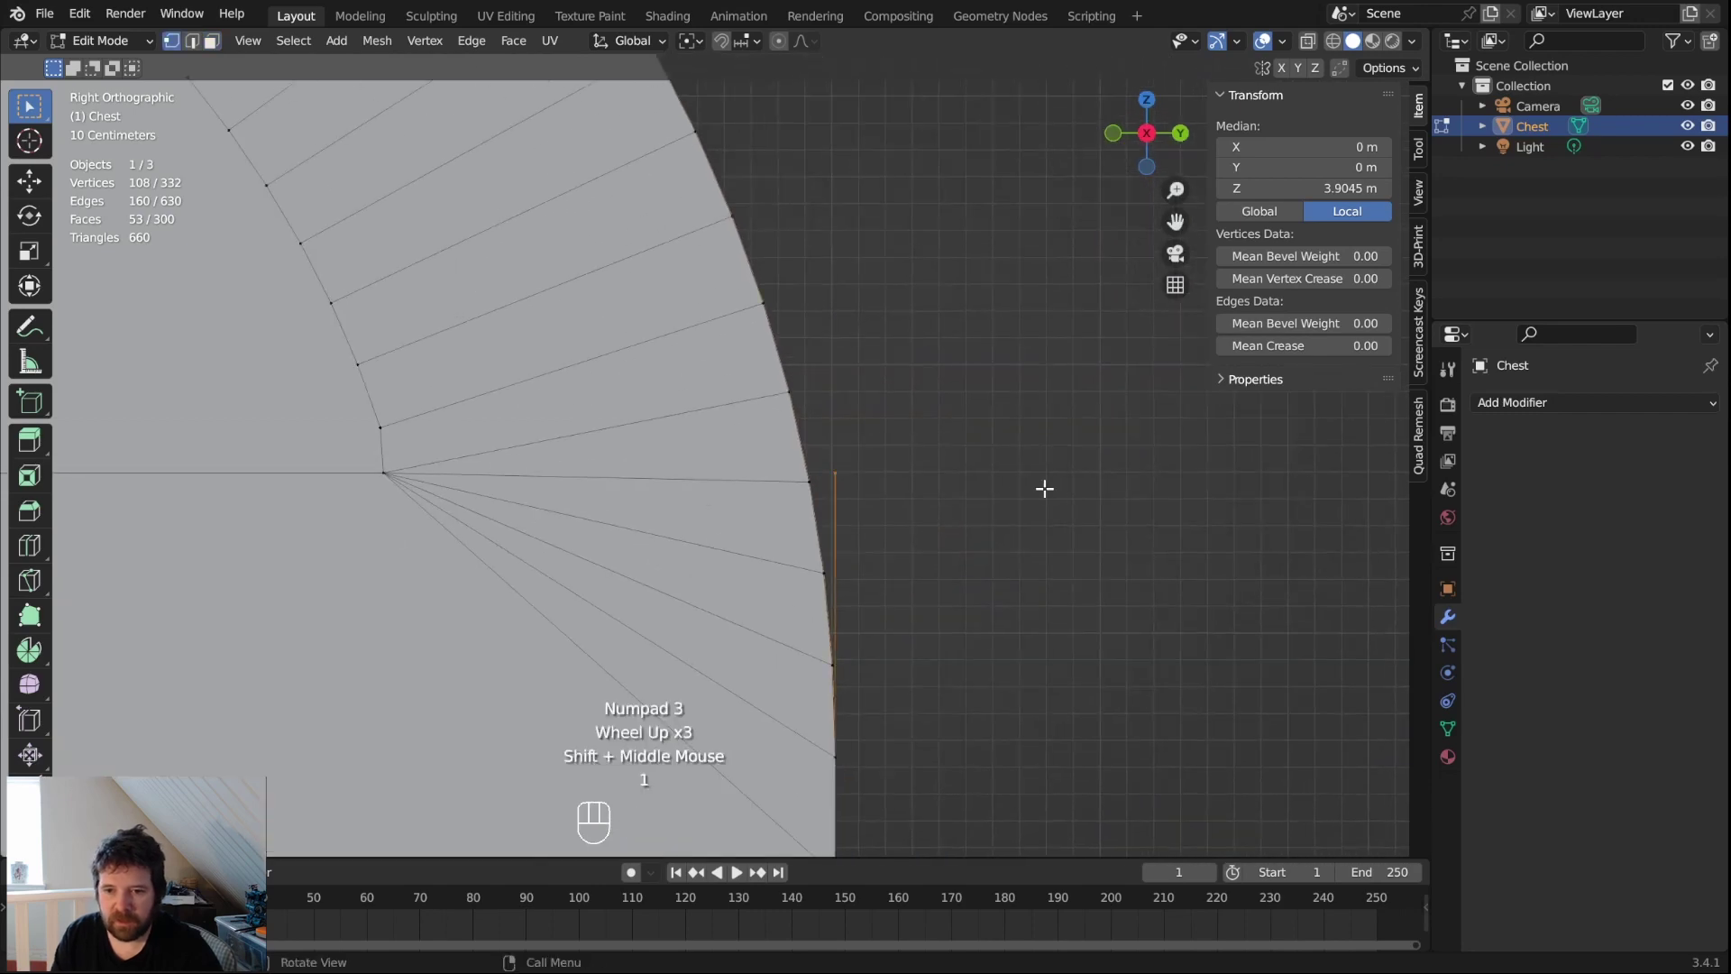
scroll(902, 486, down, 1)
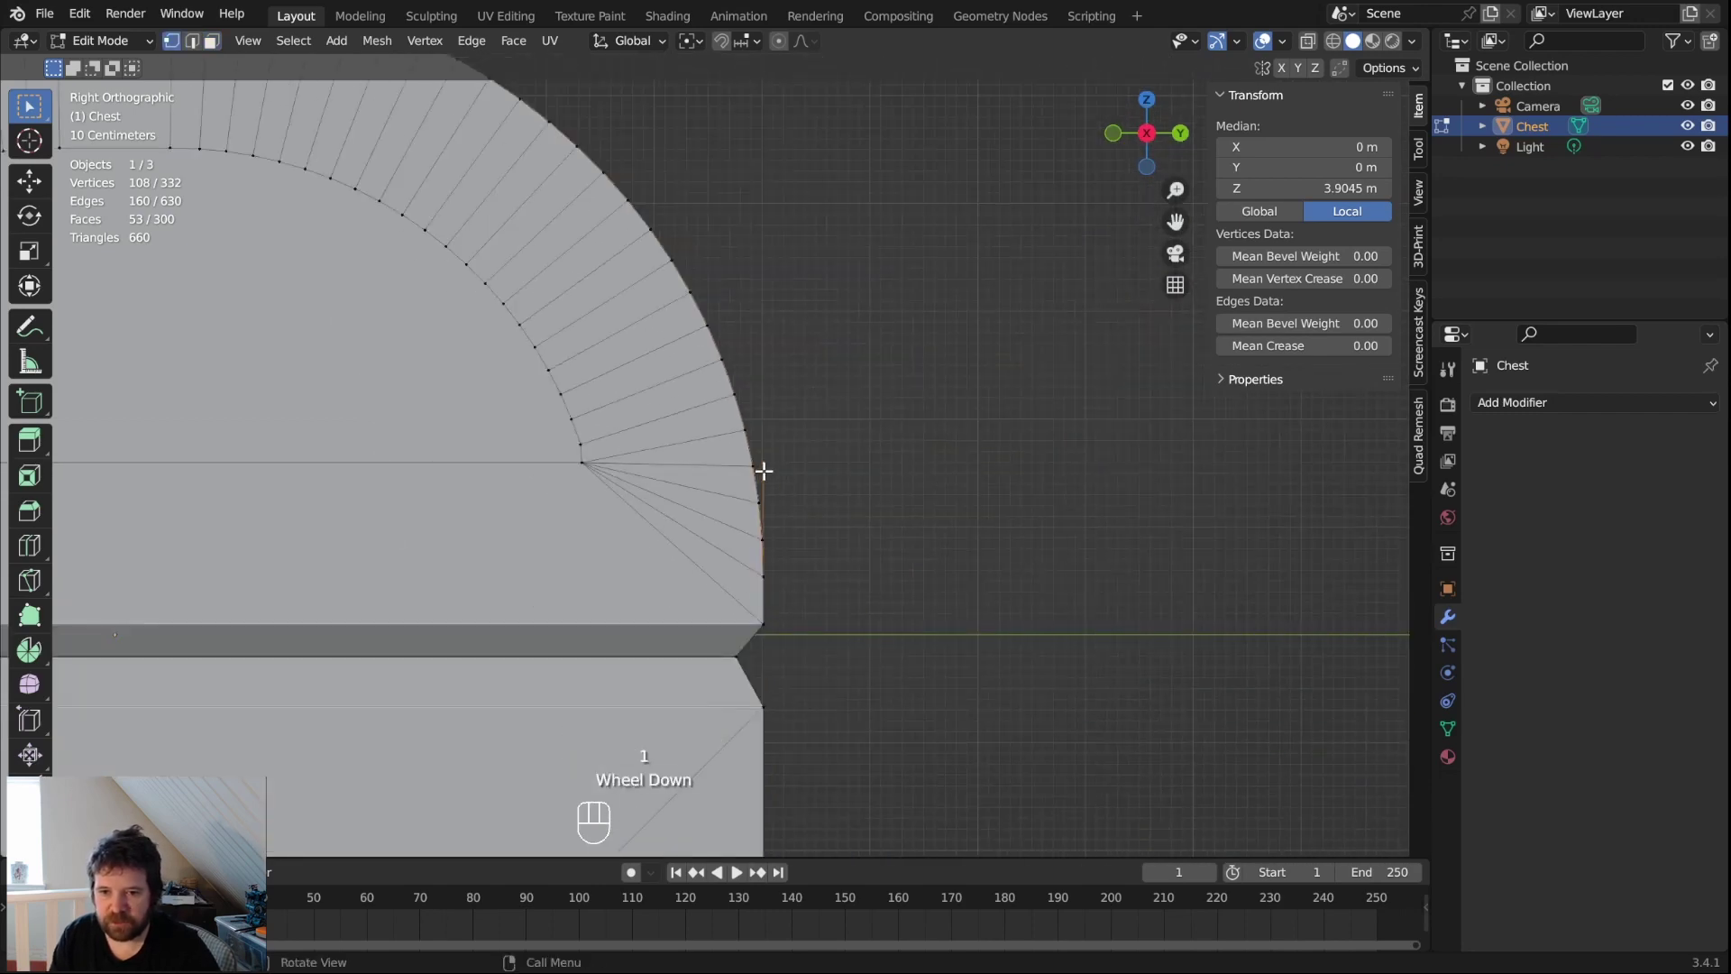
middle_drag(760, 520, 842, 580)
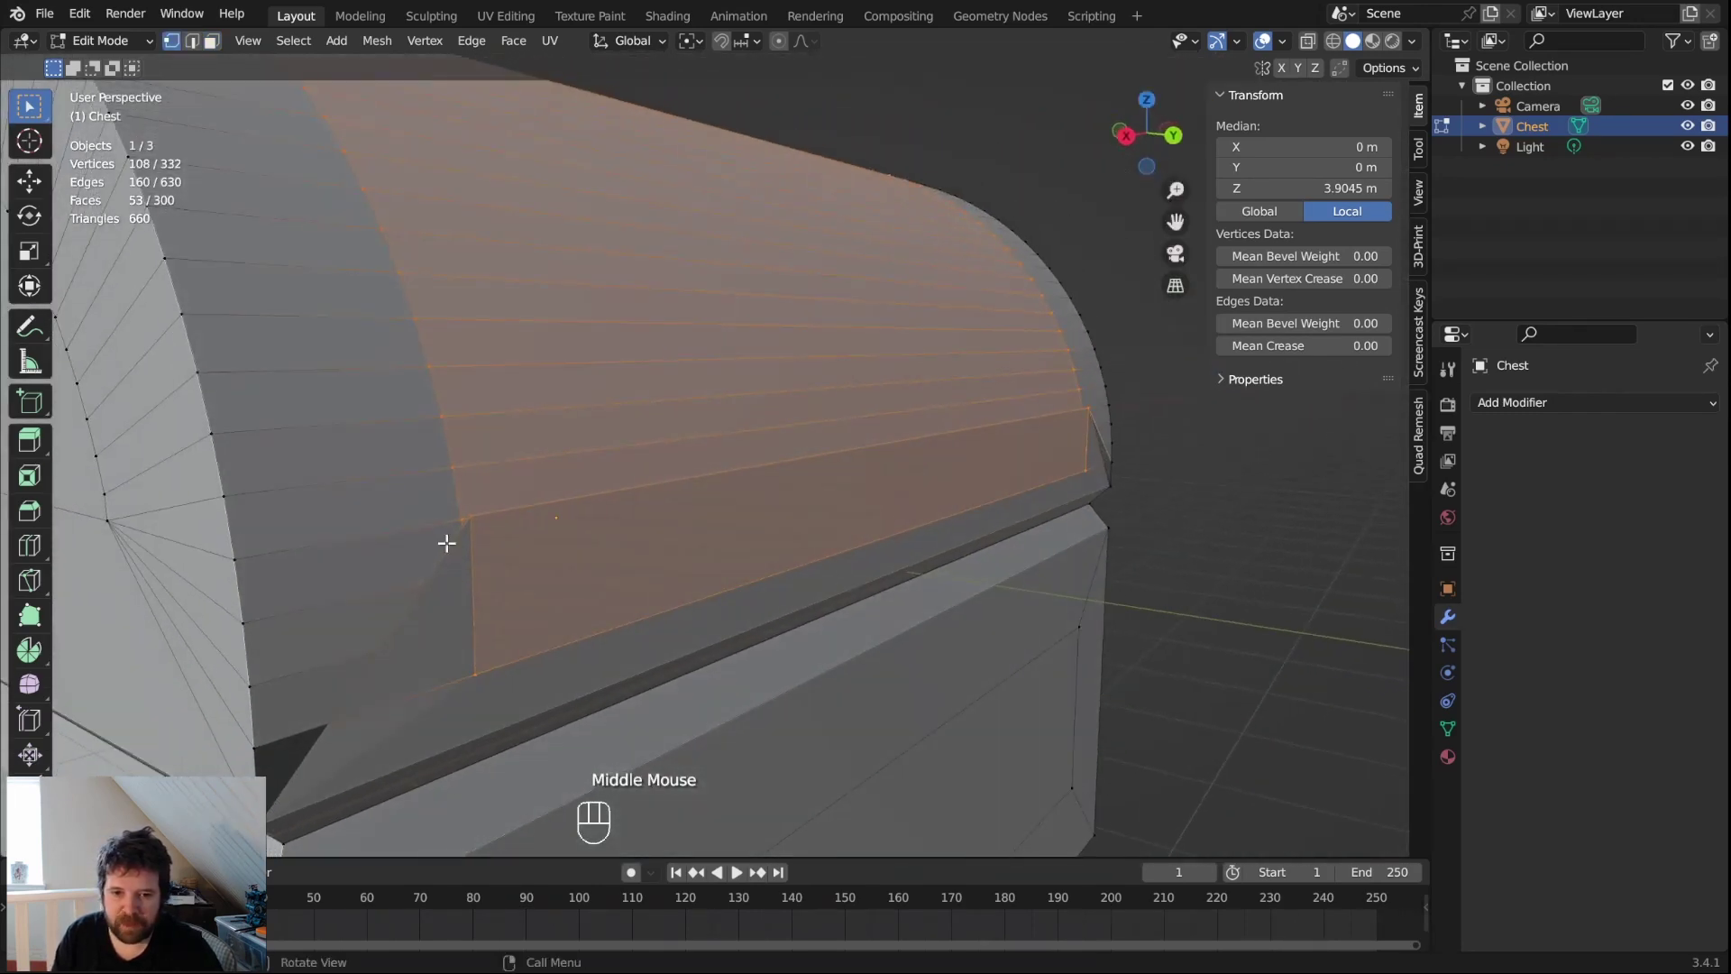
key(z)
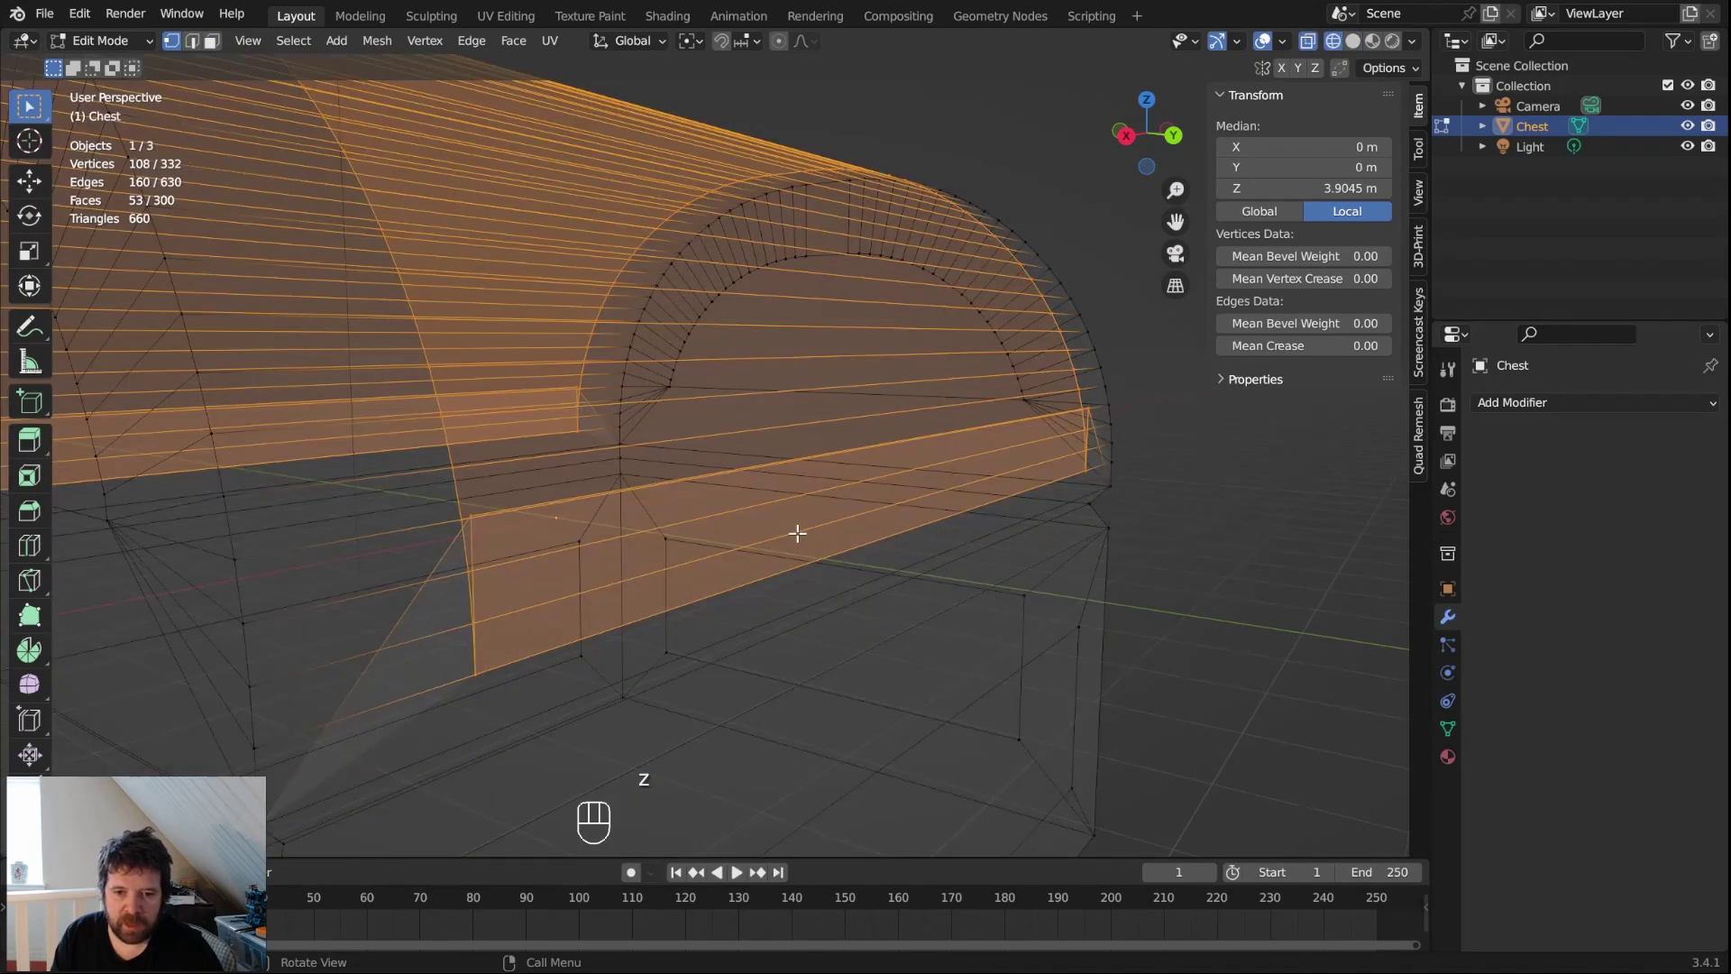
mouse_move(792, 533)
middle_down()
mouse_move(742, 679)
mouse_move(869, 517)
middle_up()
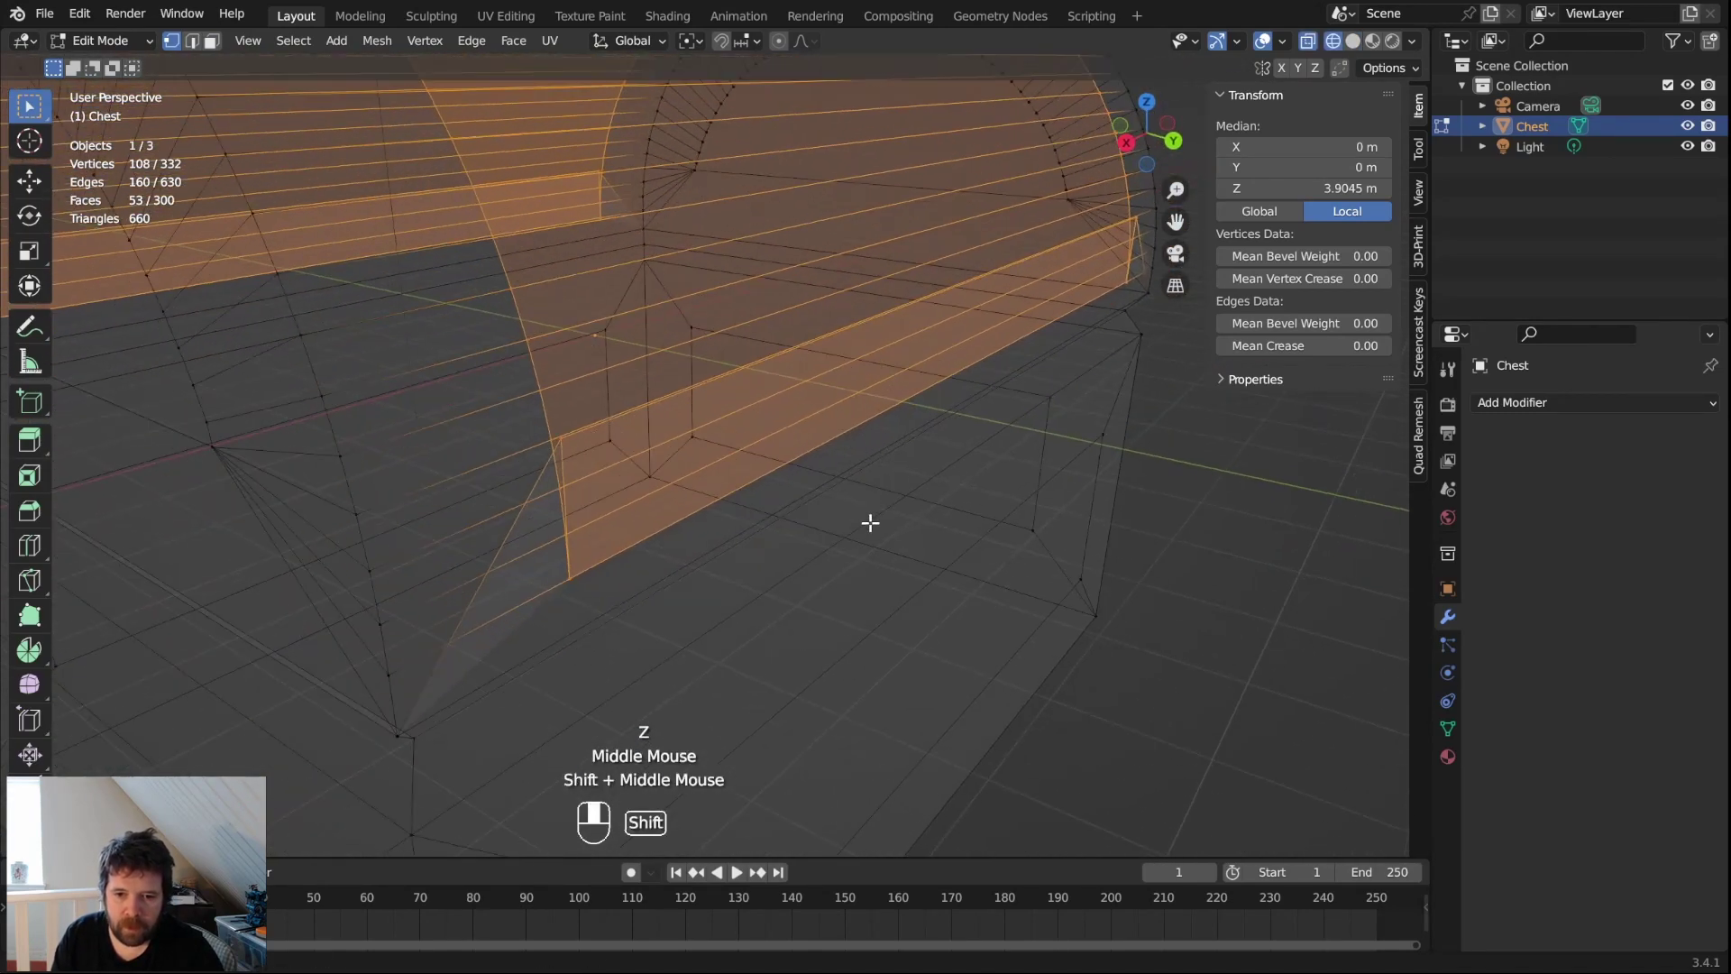
click(556, 439)
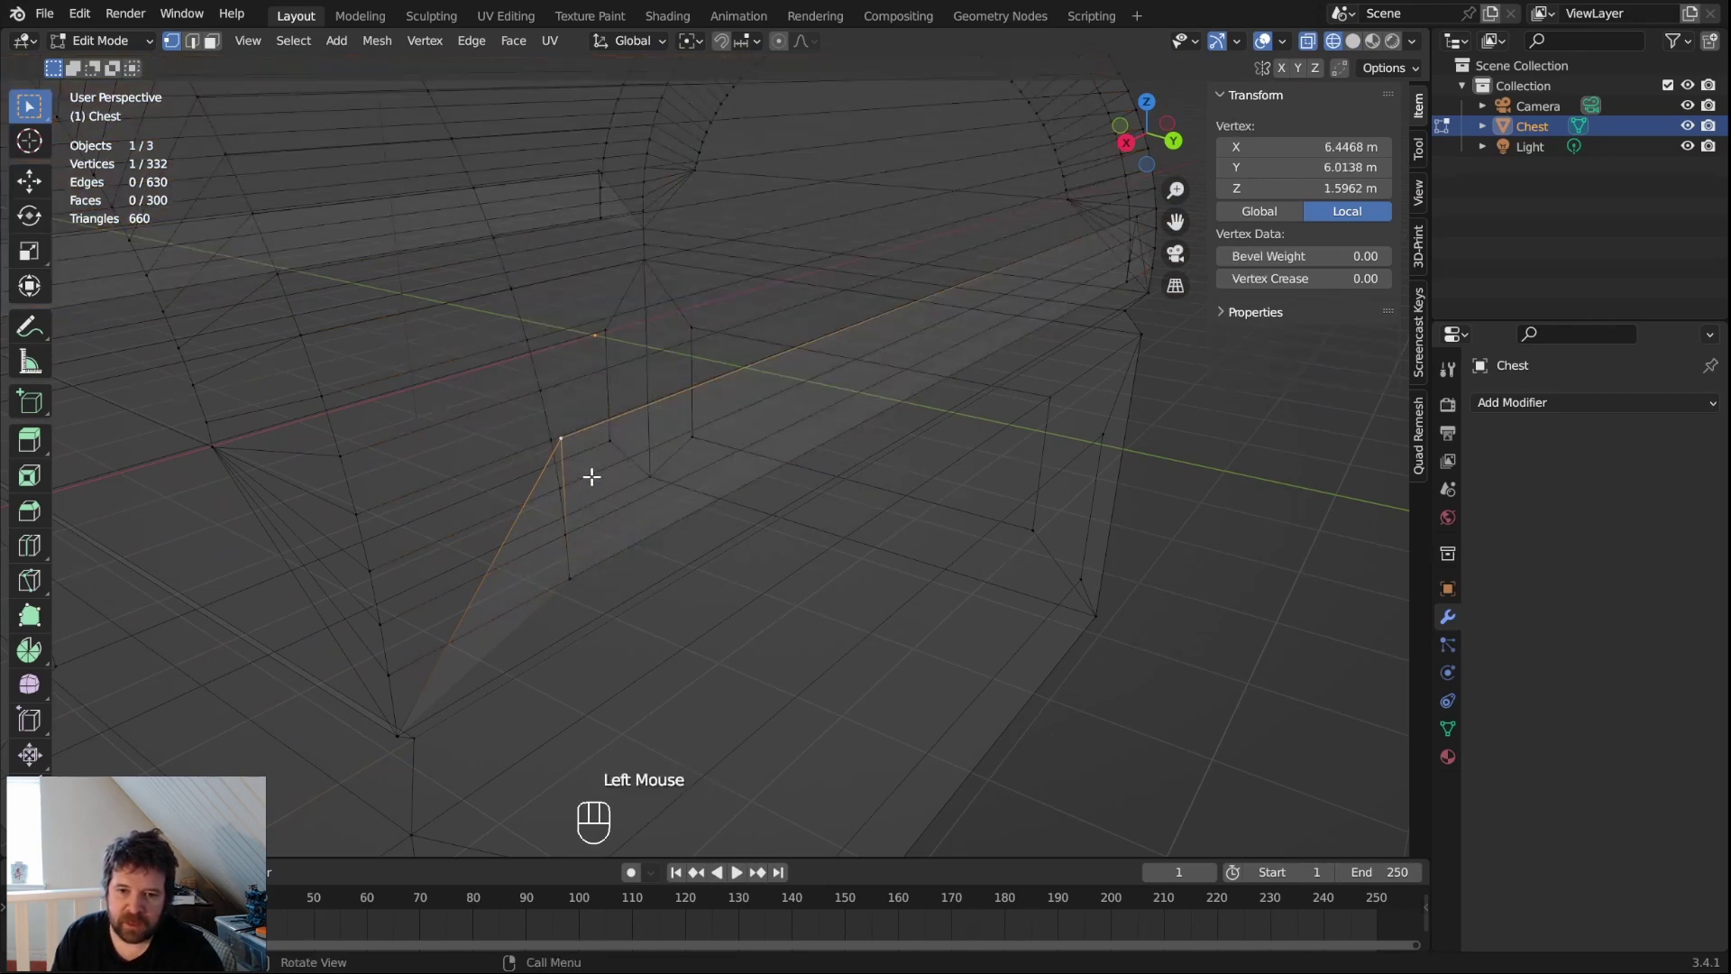
shift+drag(579, 485, 516, 614)
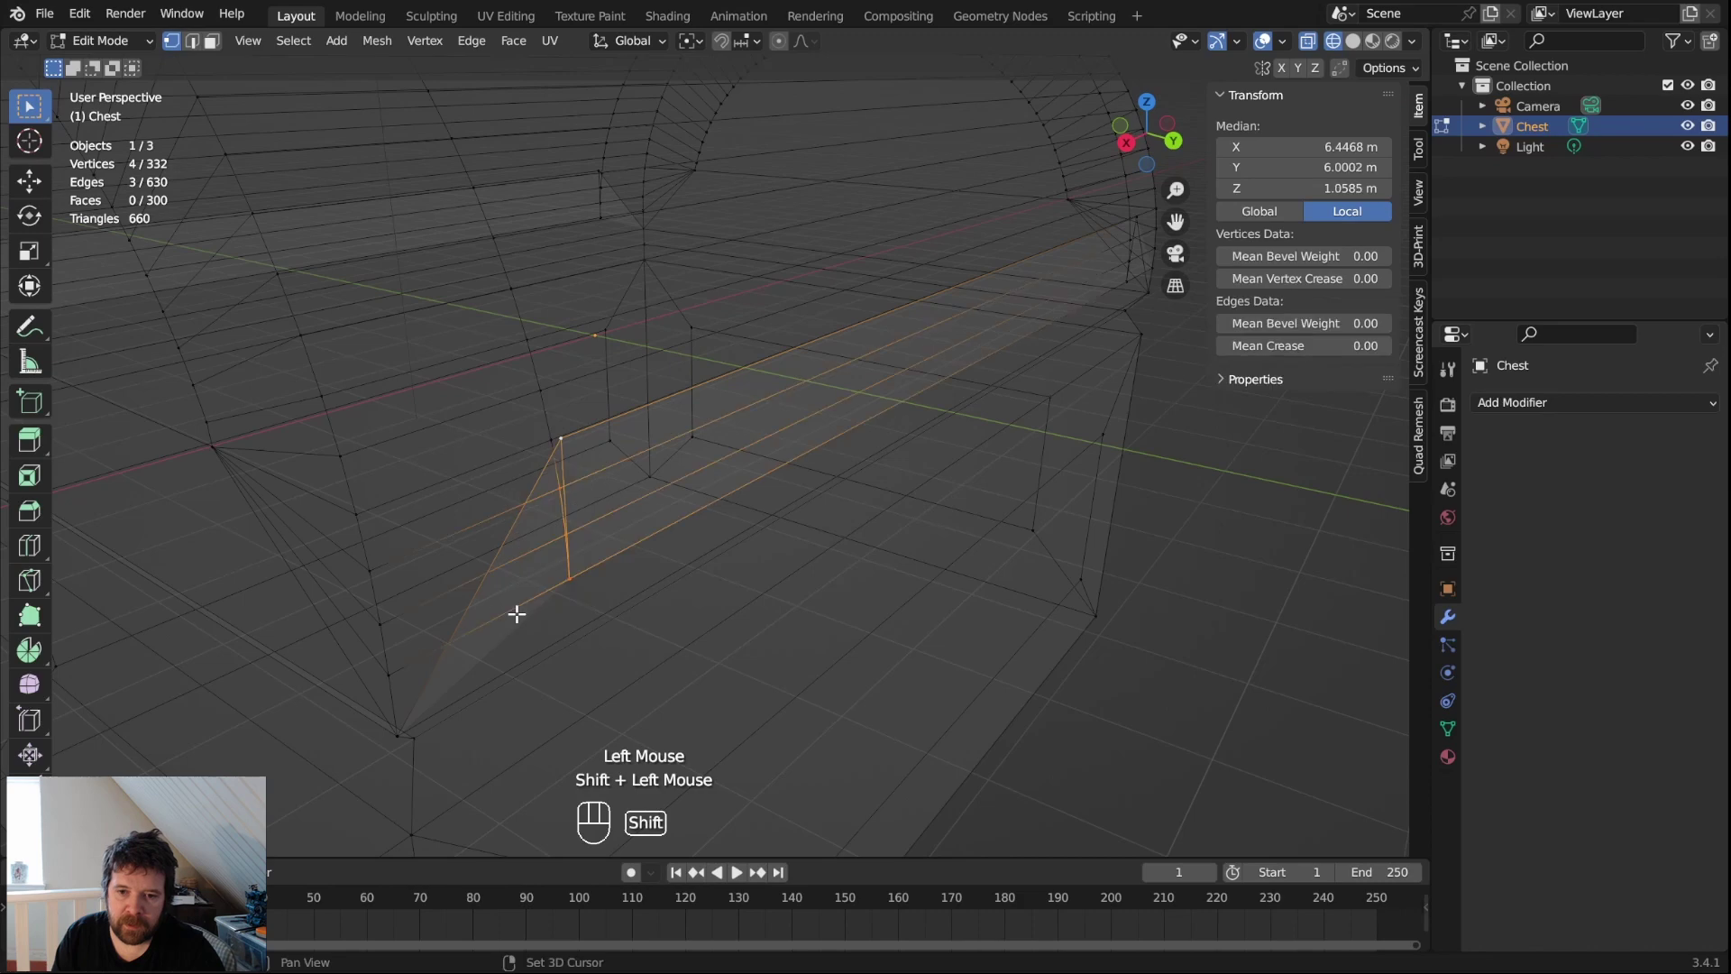
shift+click(547, 434)
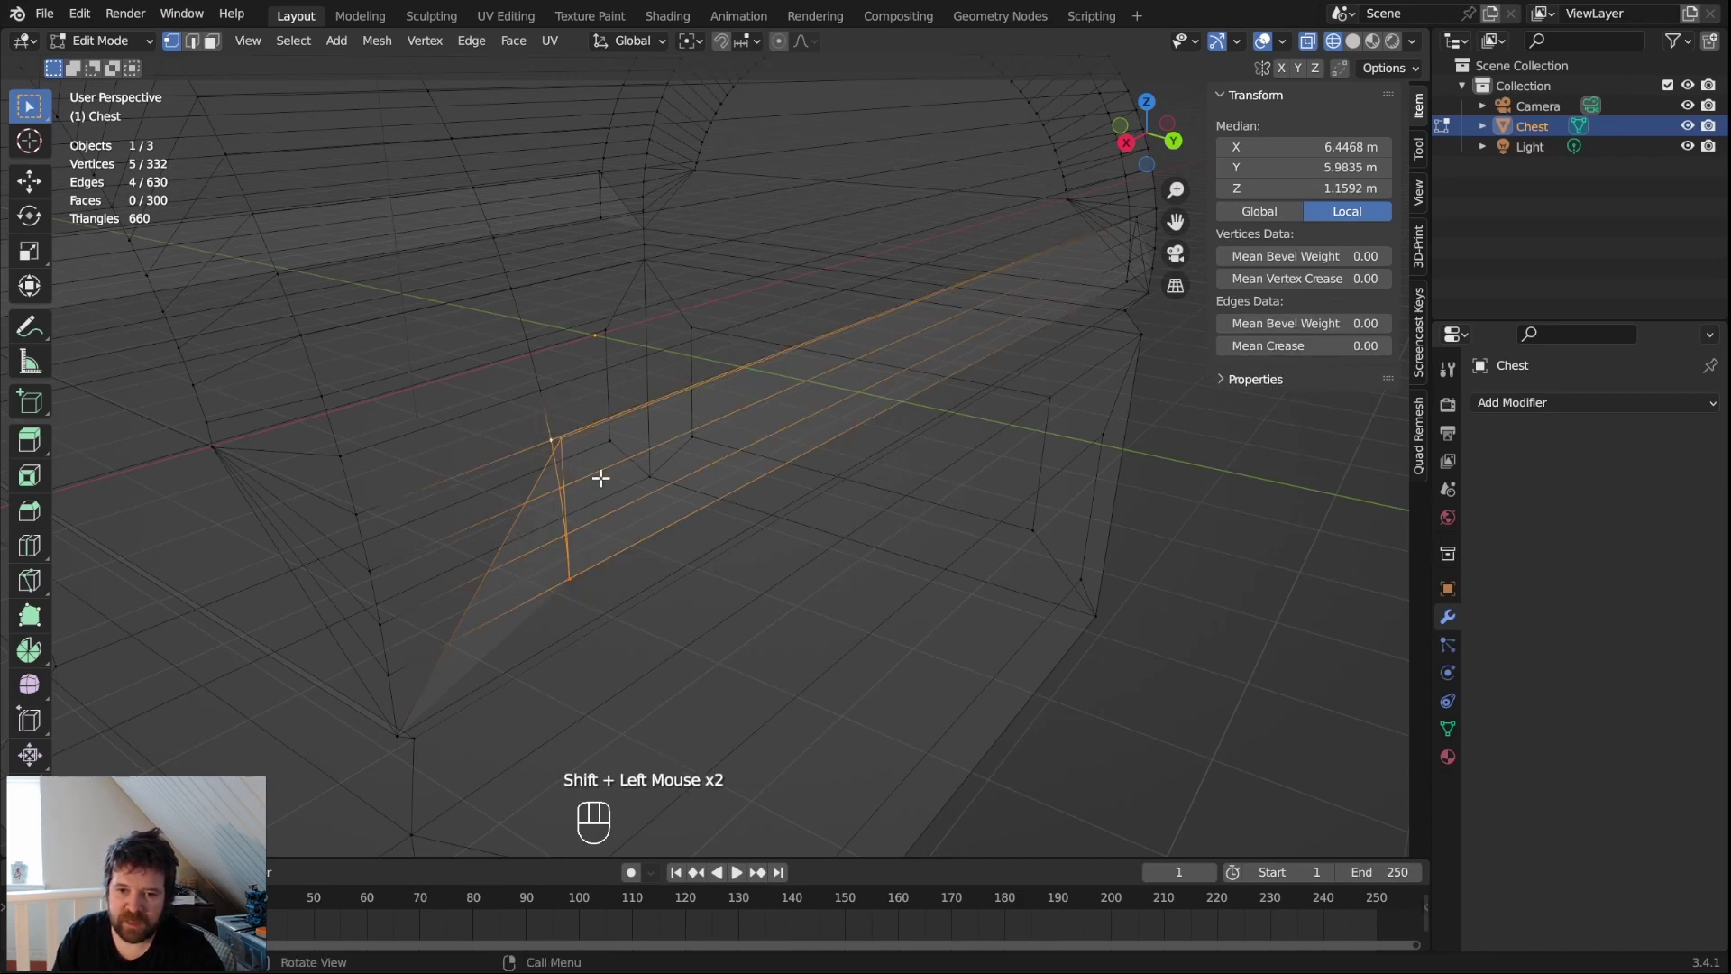
middle_drag(601, 478, 676, 452)
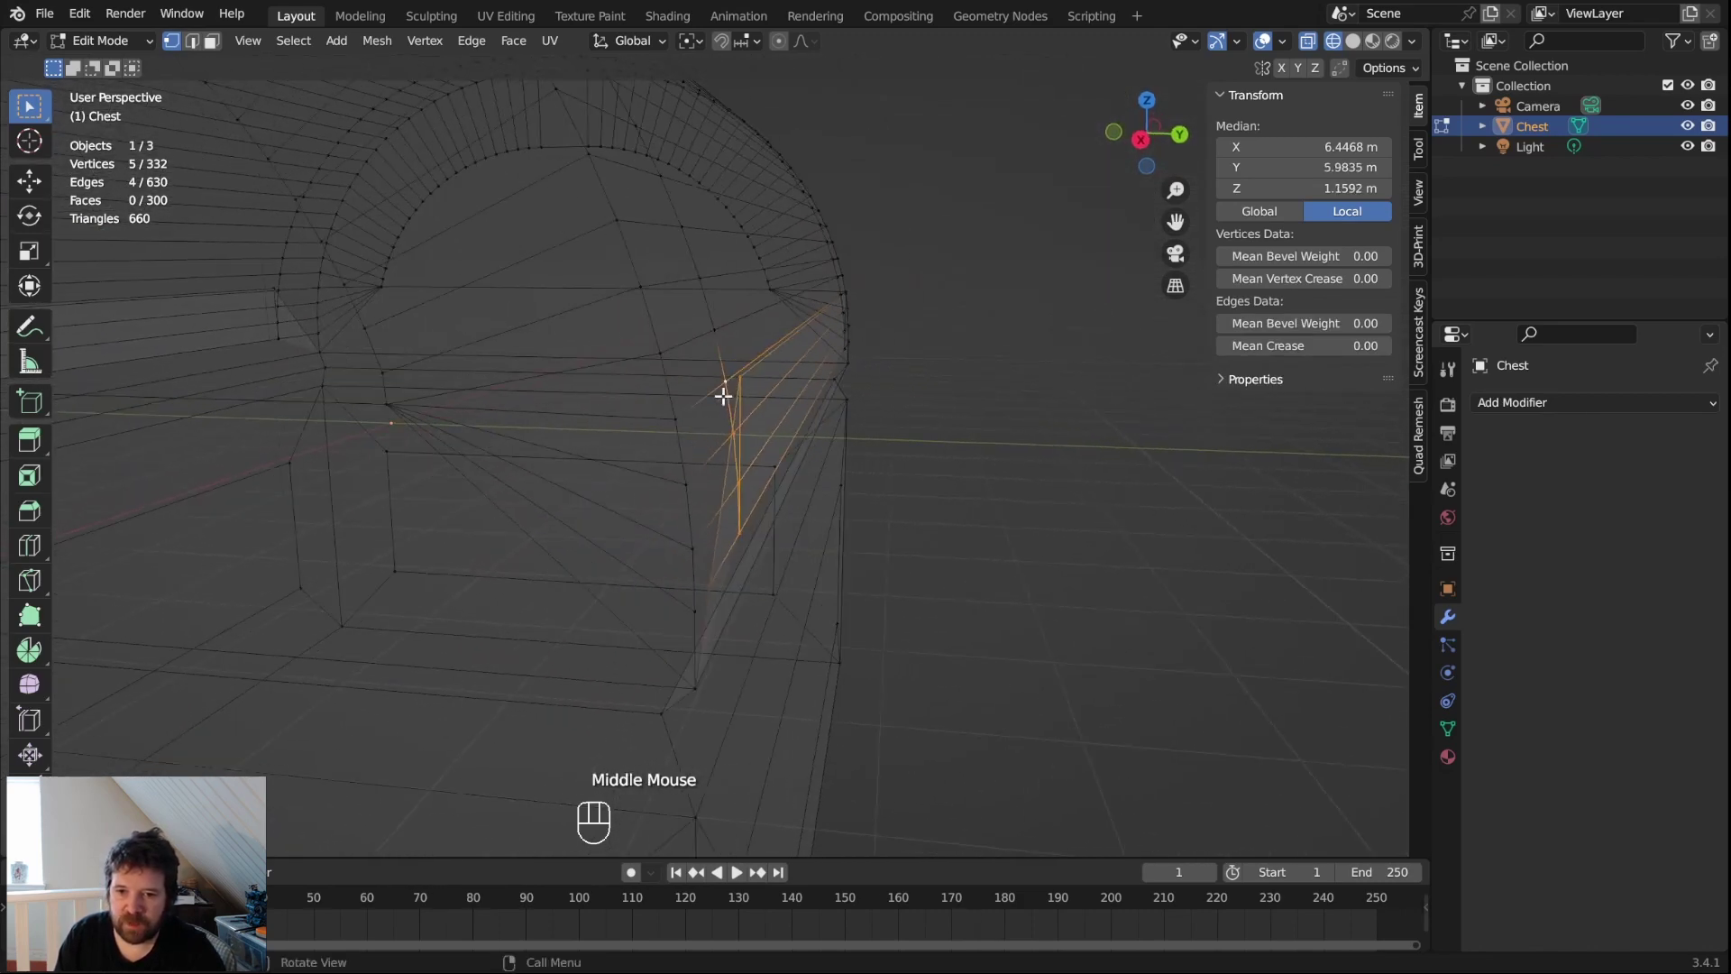
key(m)
click(823, 528)
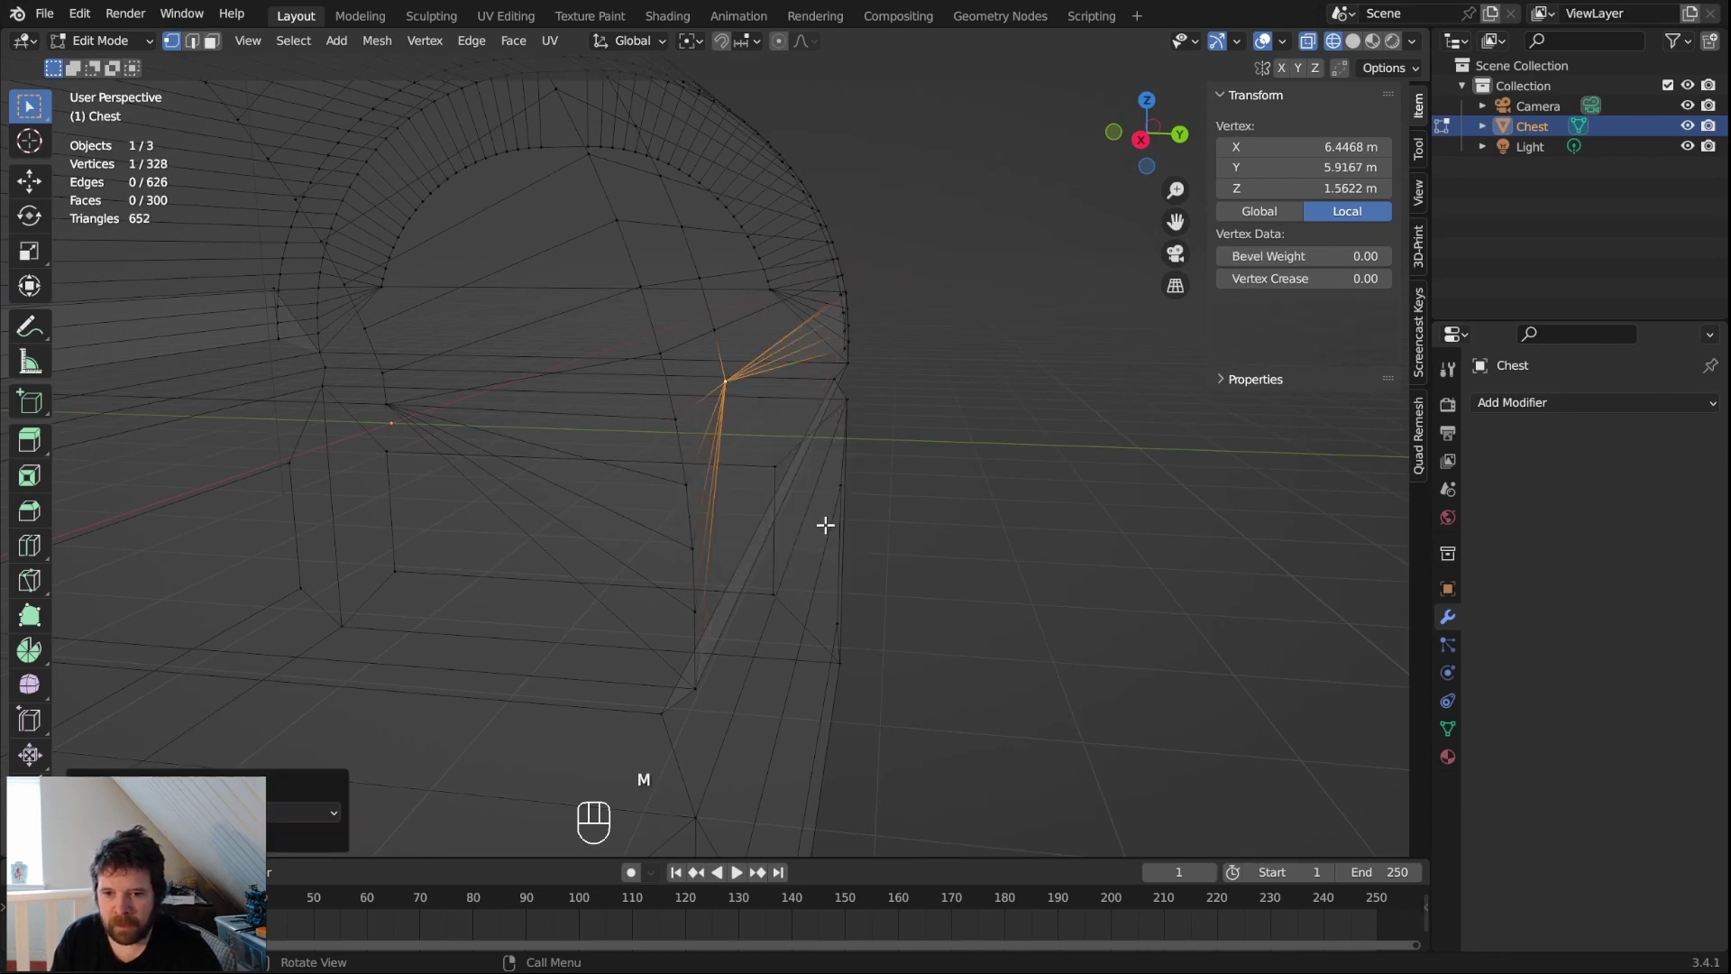
Step: Merge the five overlapping vertices at the curved inset's -X, +Y lower corner at the last selected vertex
middle_drag(823, 522, 621, 484)
scroll(621, 484, down, 2)
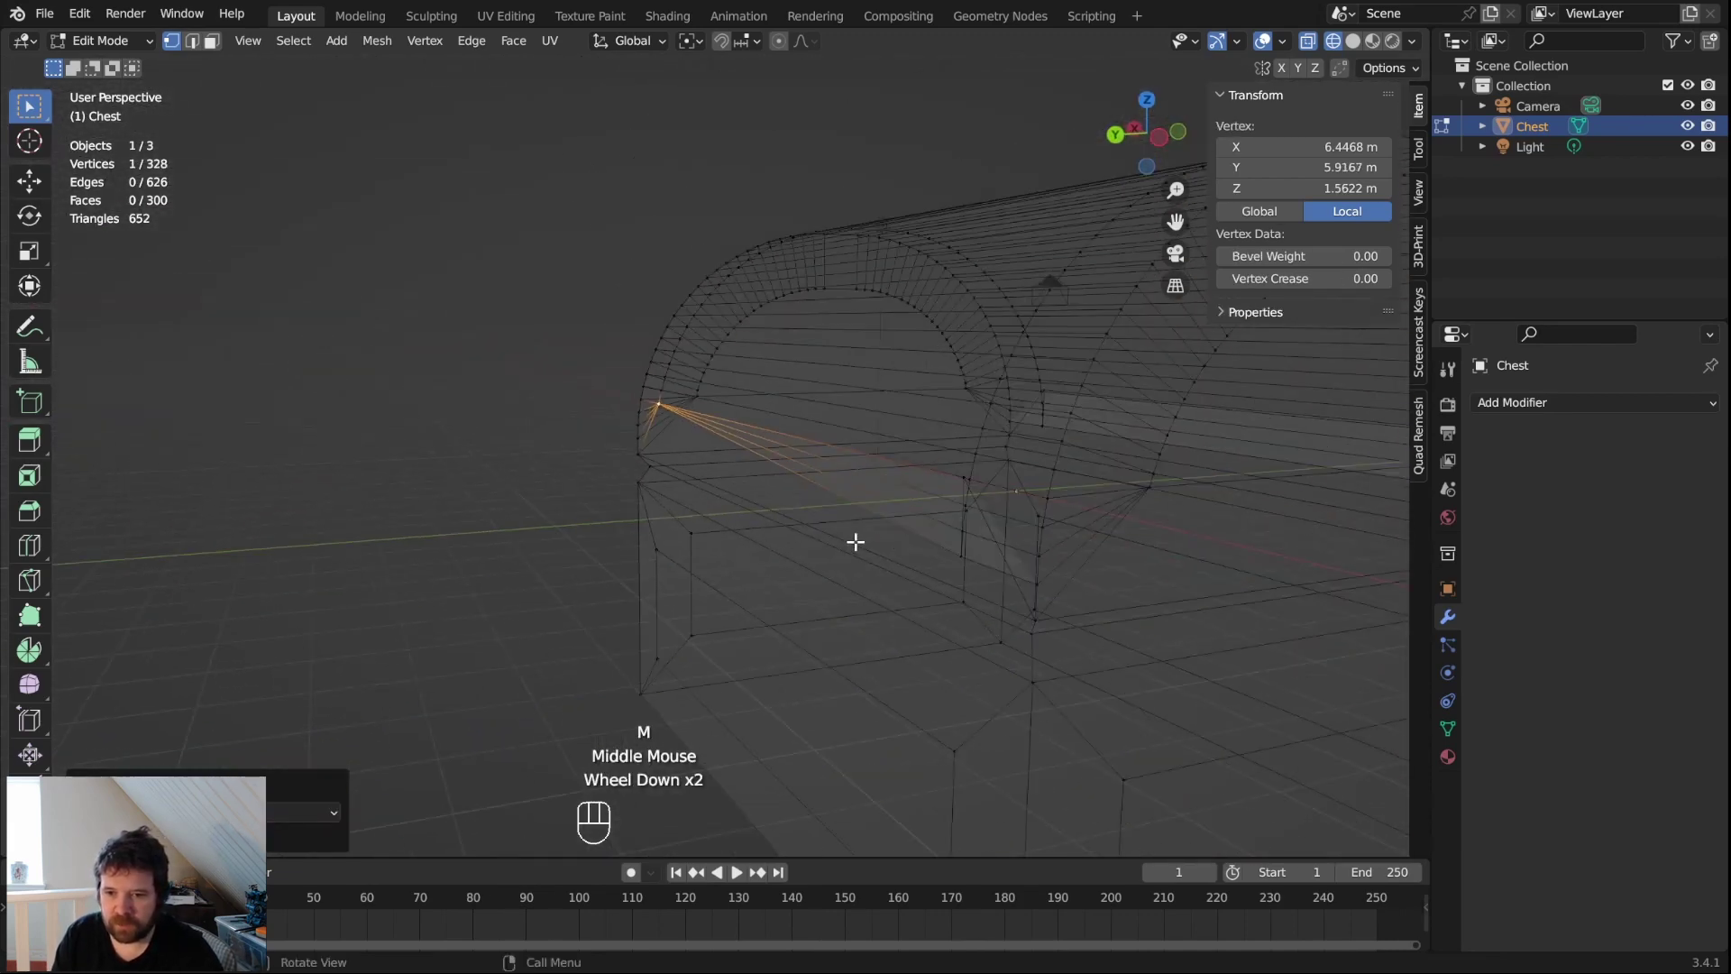
shift+middle_drag(855, 541, 872, 620)
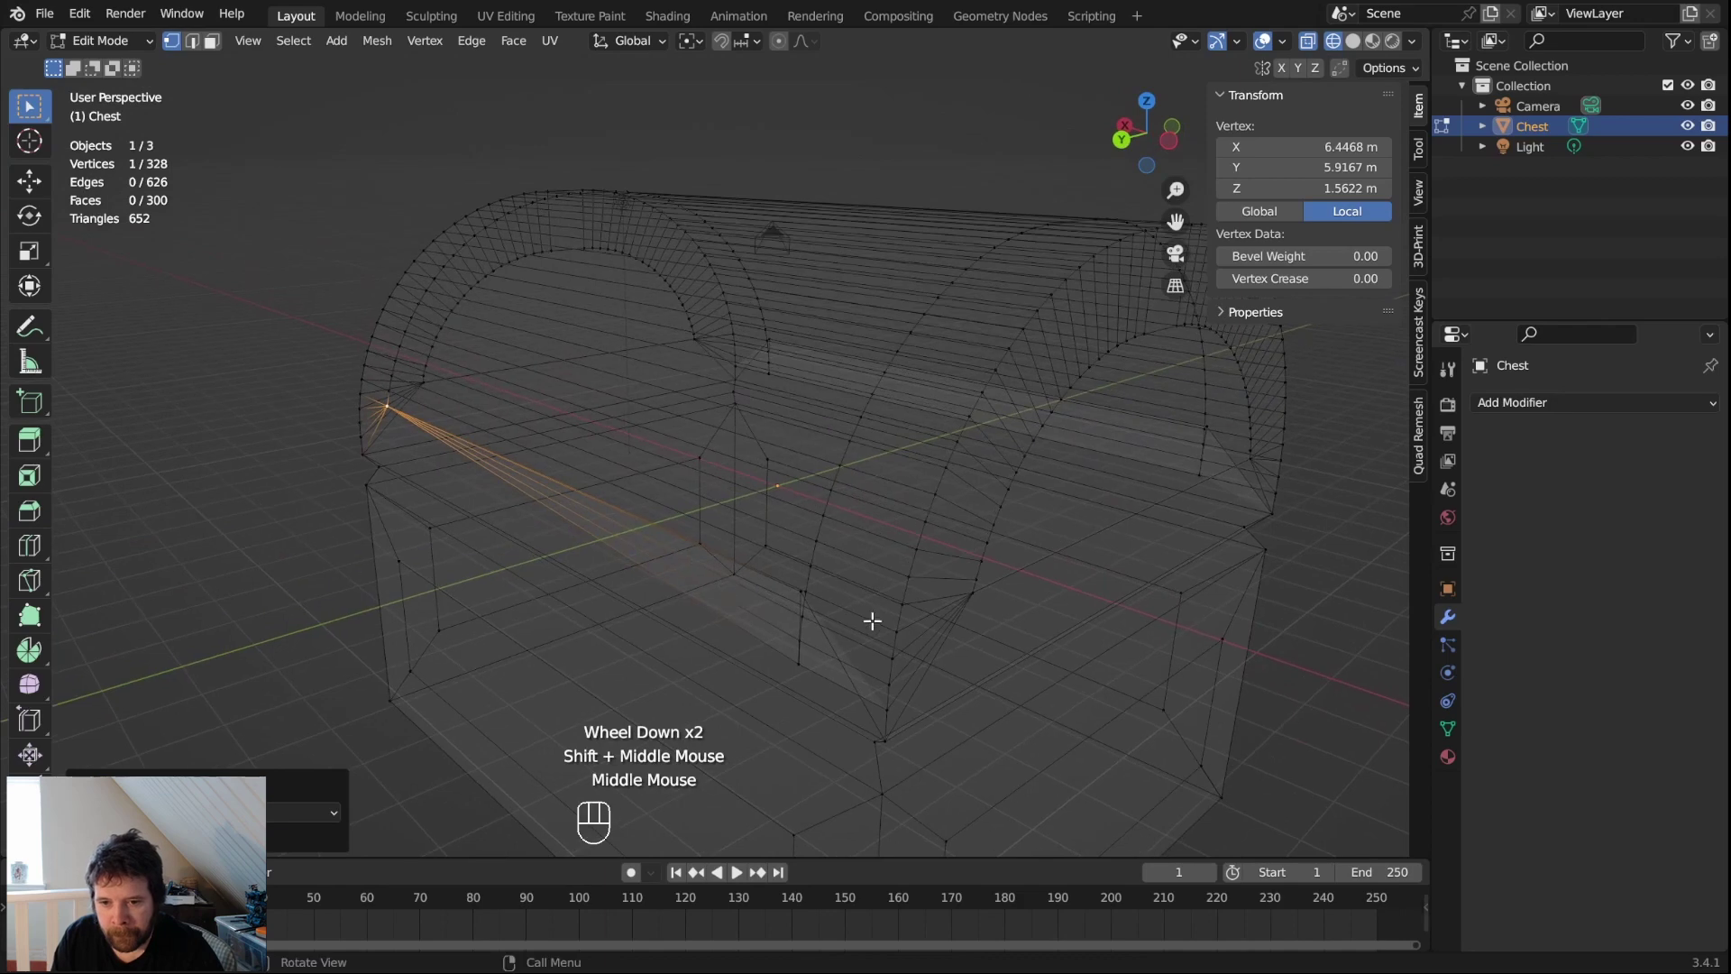
click(802, 624)
shift+click(797, 662)
shift+click(797, 581)
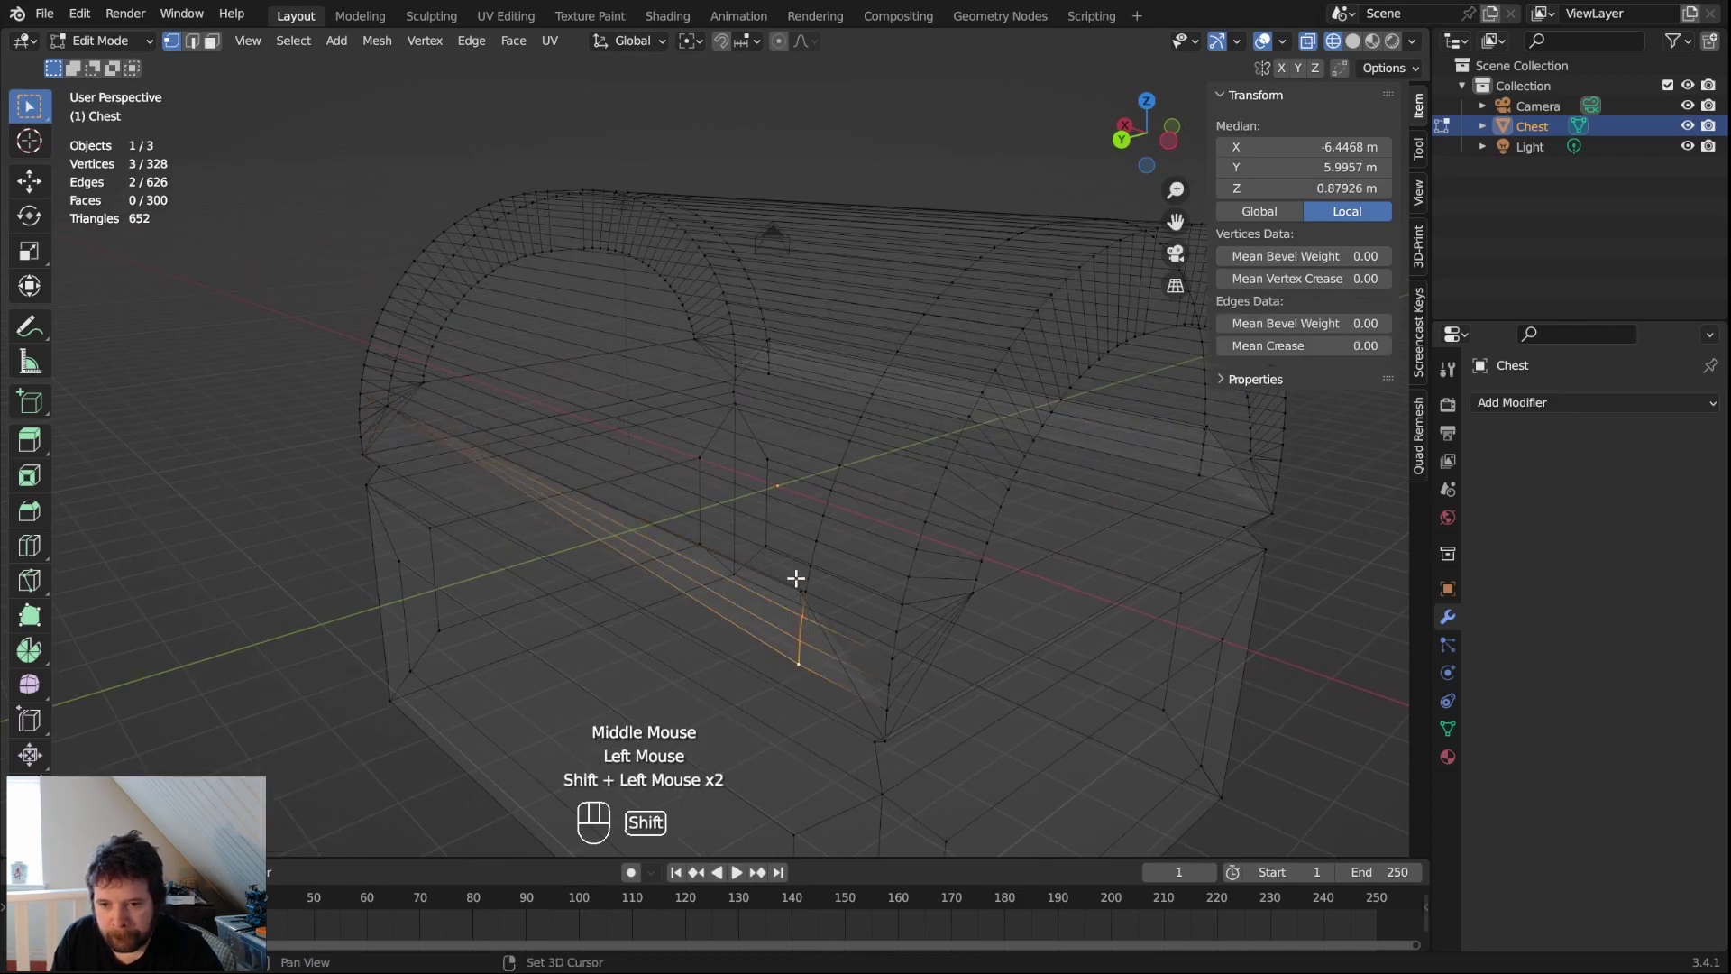
shift+click(805, 584)
shift+click(805, 588)
key(m)
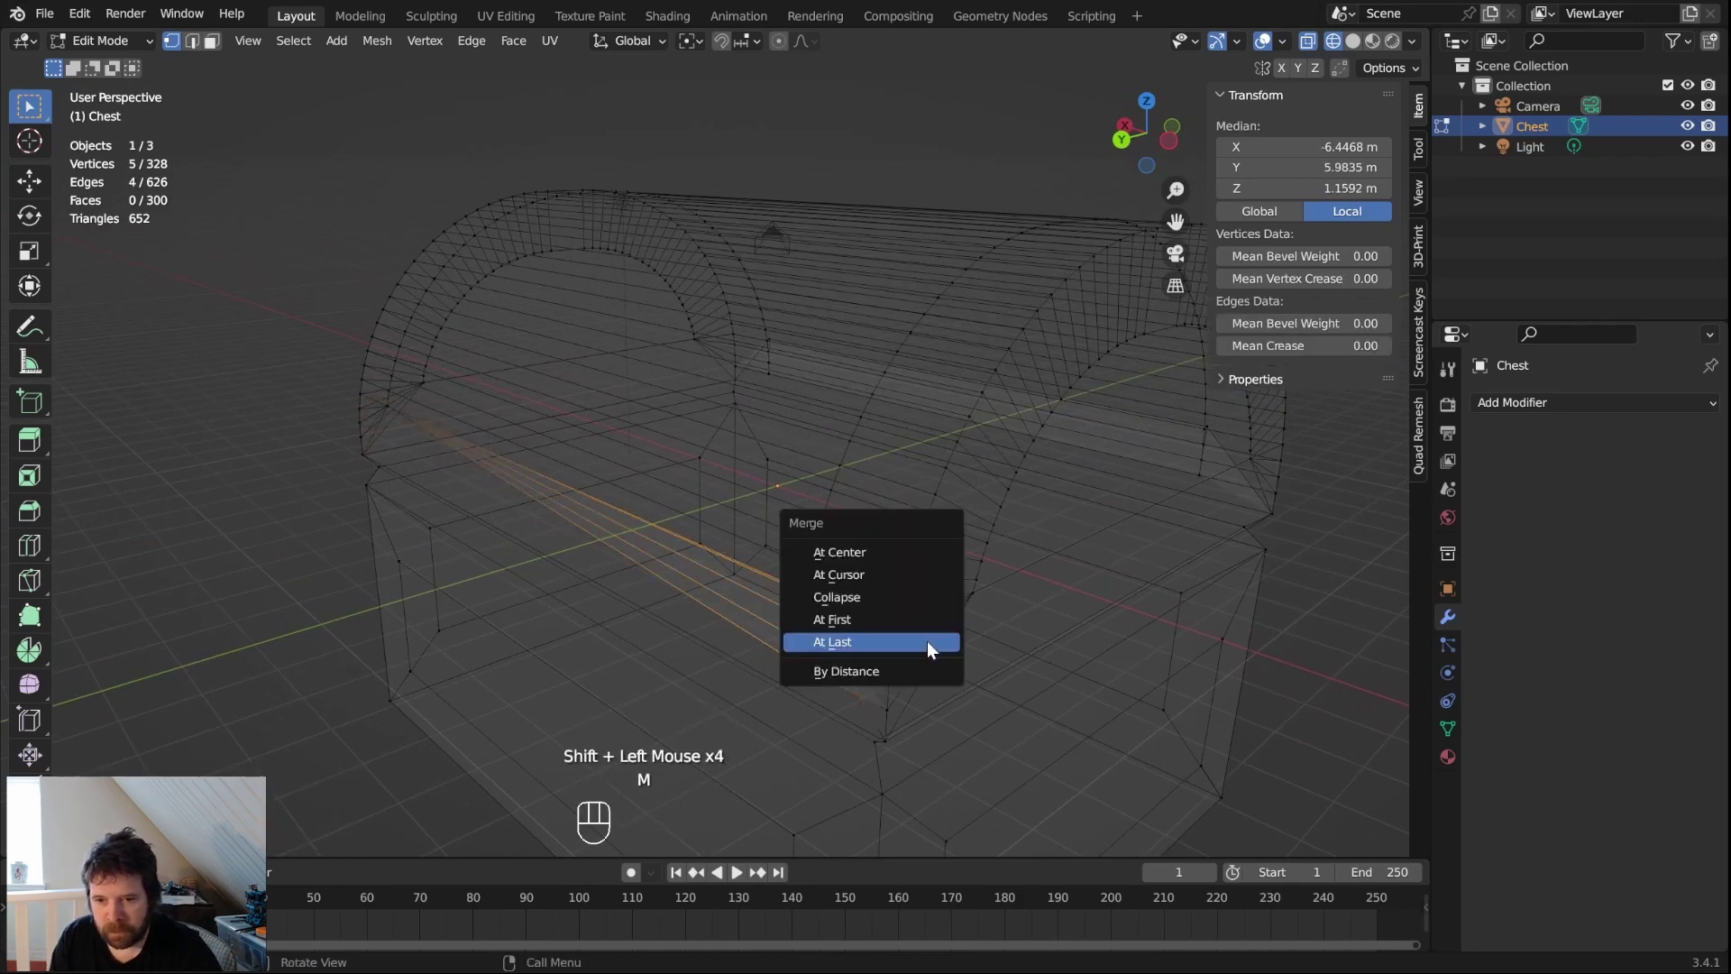
click(927, 641)
Step: Merge the five overlapping vertices at the curved inset's -X, -Y lower corner at the last selected vertex
middle_drag(939, 633, 711, 449)
scroll(785, 513, up, 3)
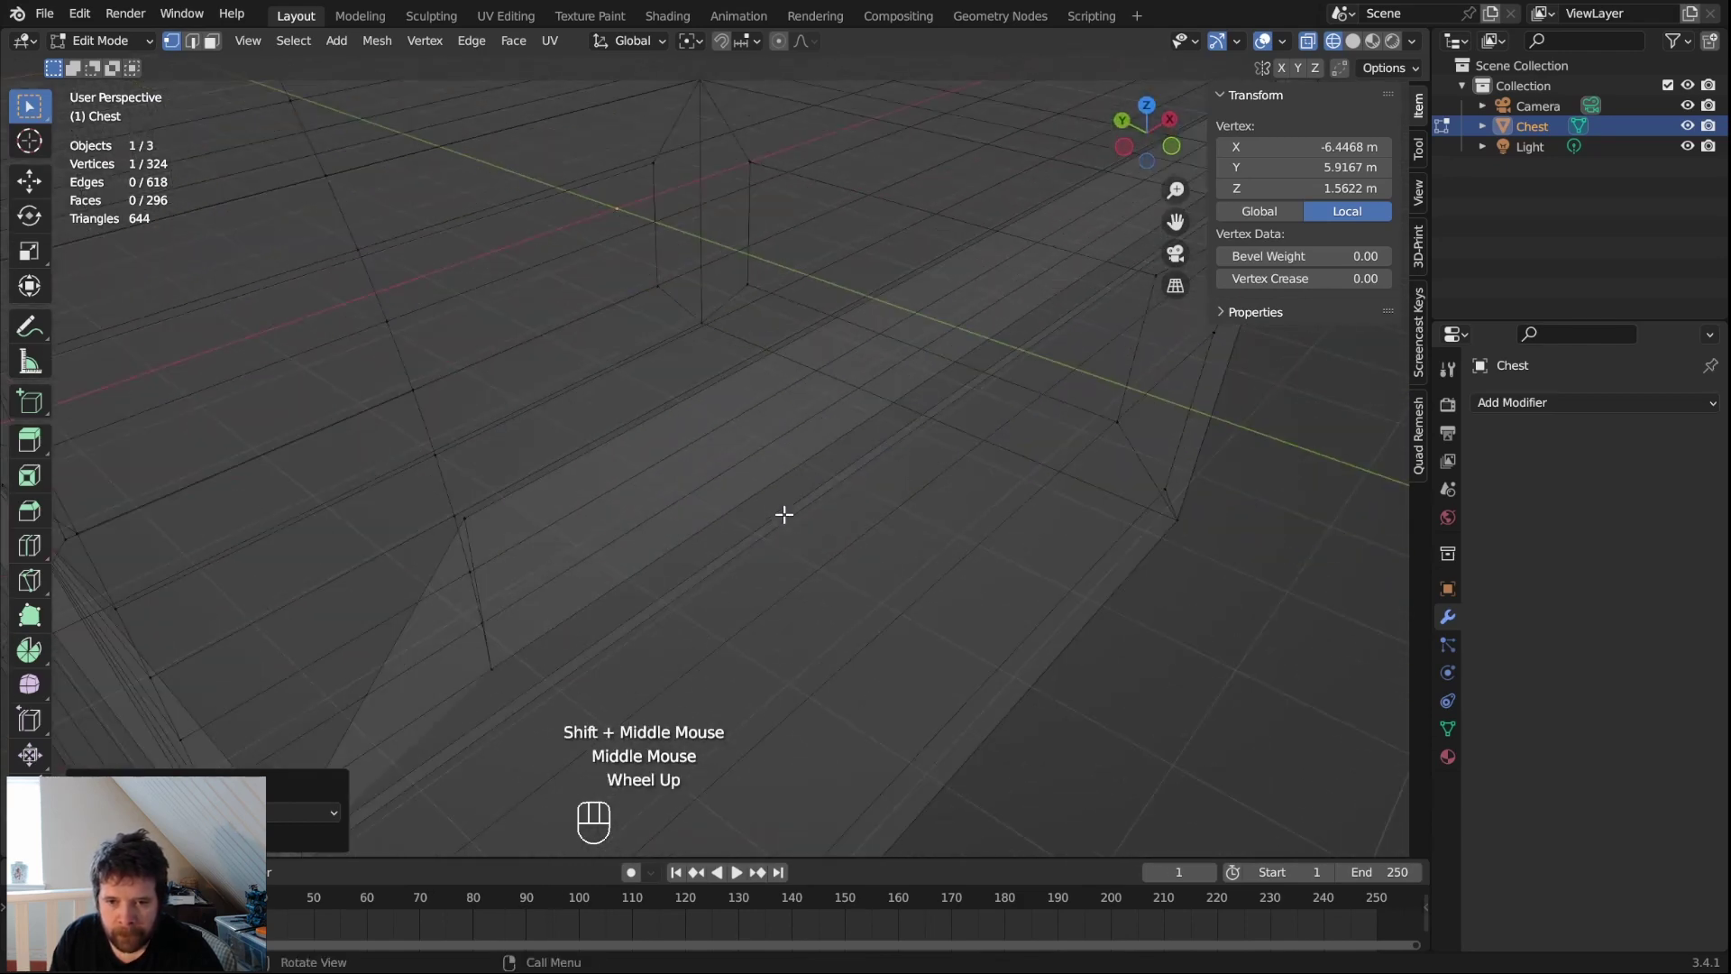
shift+middle_drag(712, 572, 584, 472)
click(604, 417)
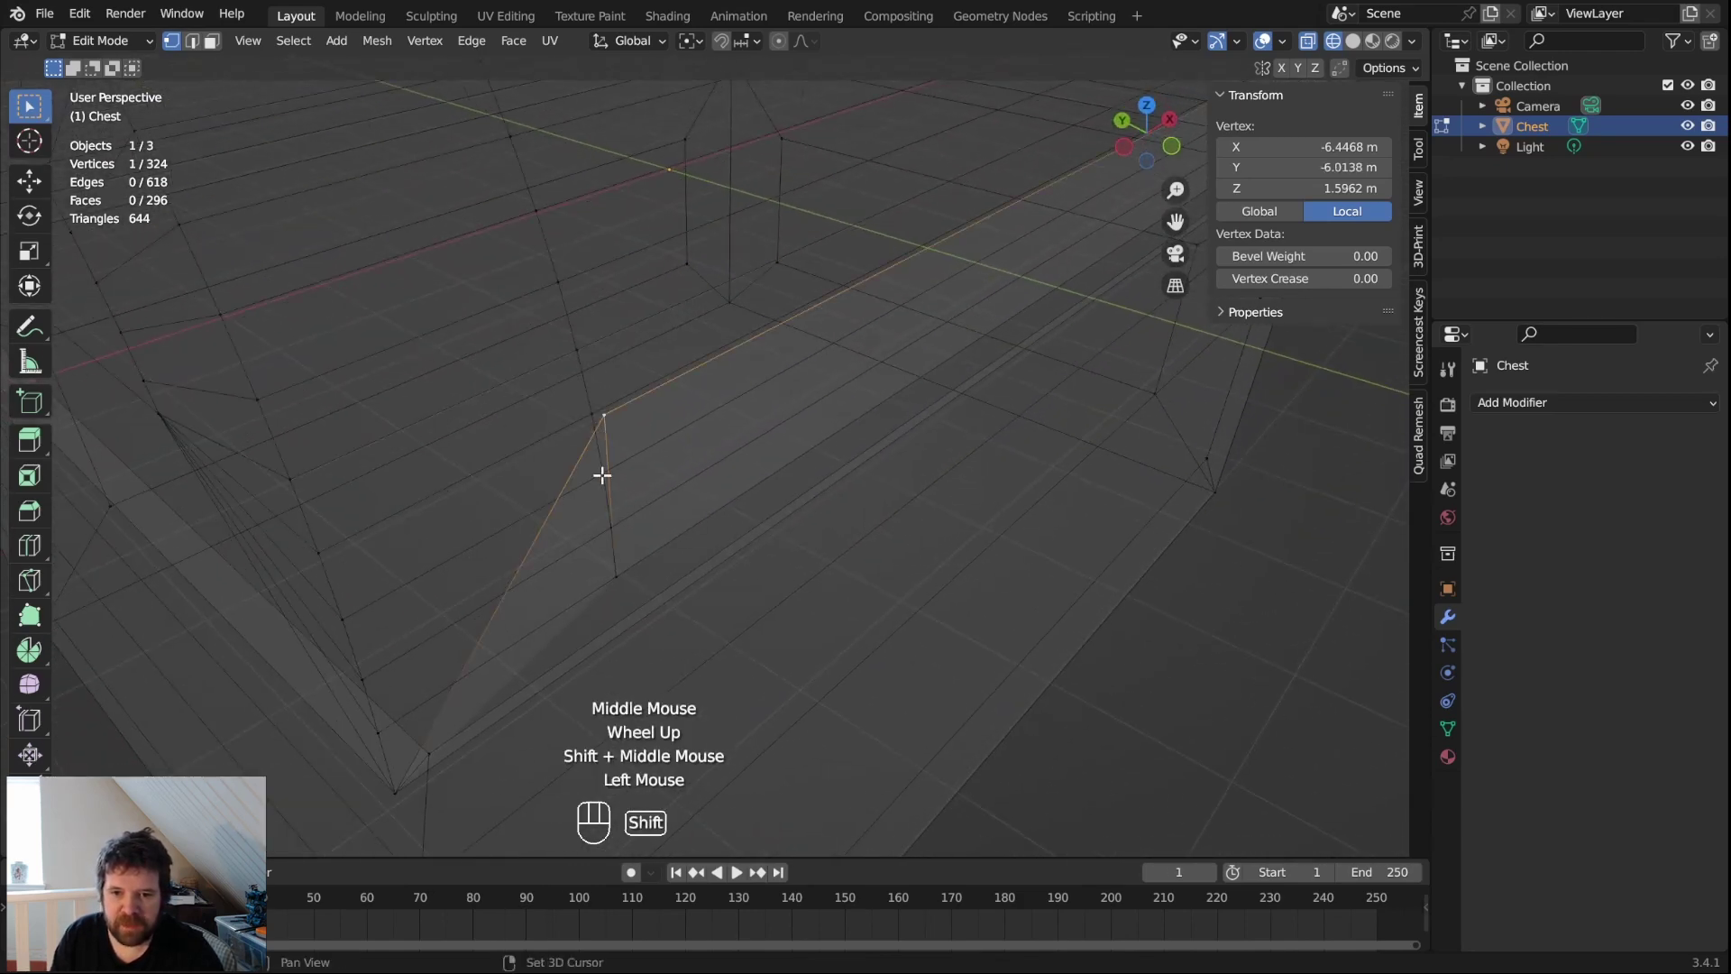
shift+click(603, 475)
shift+click(604, 522)
shift+click(619, 586)
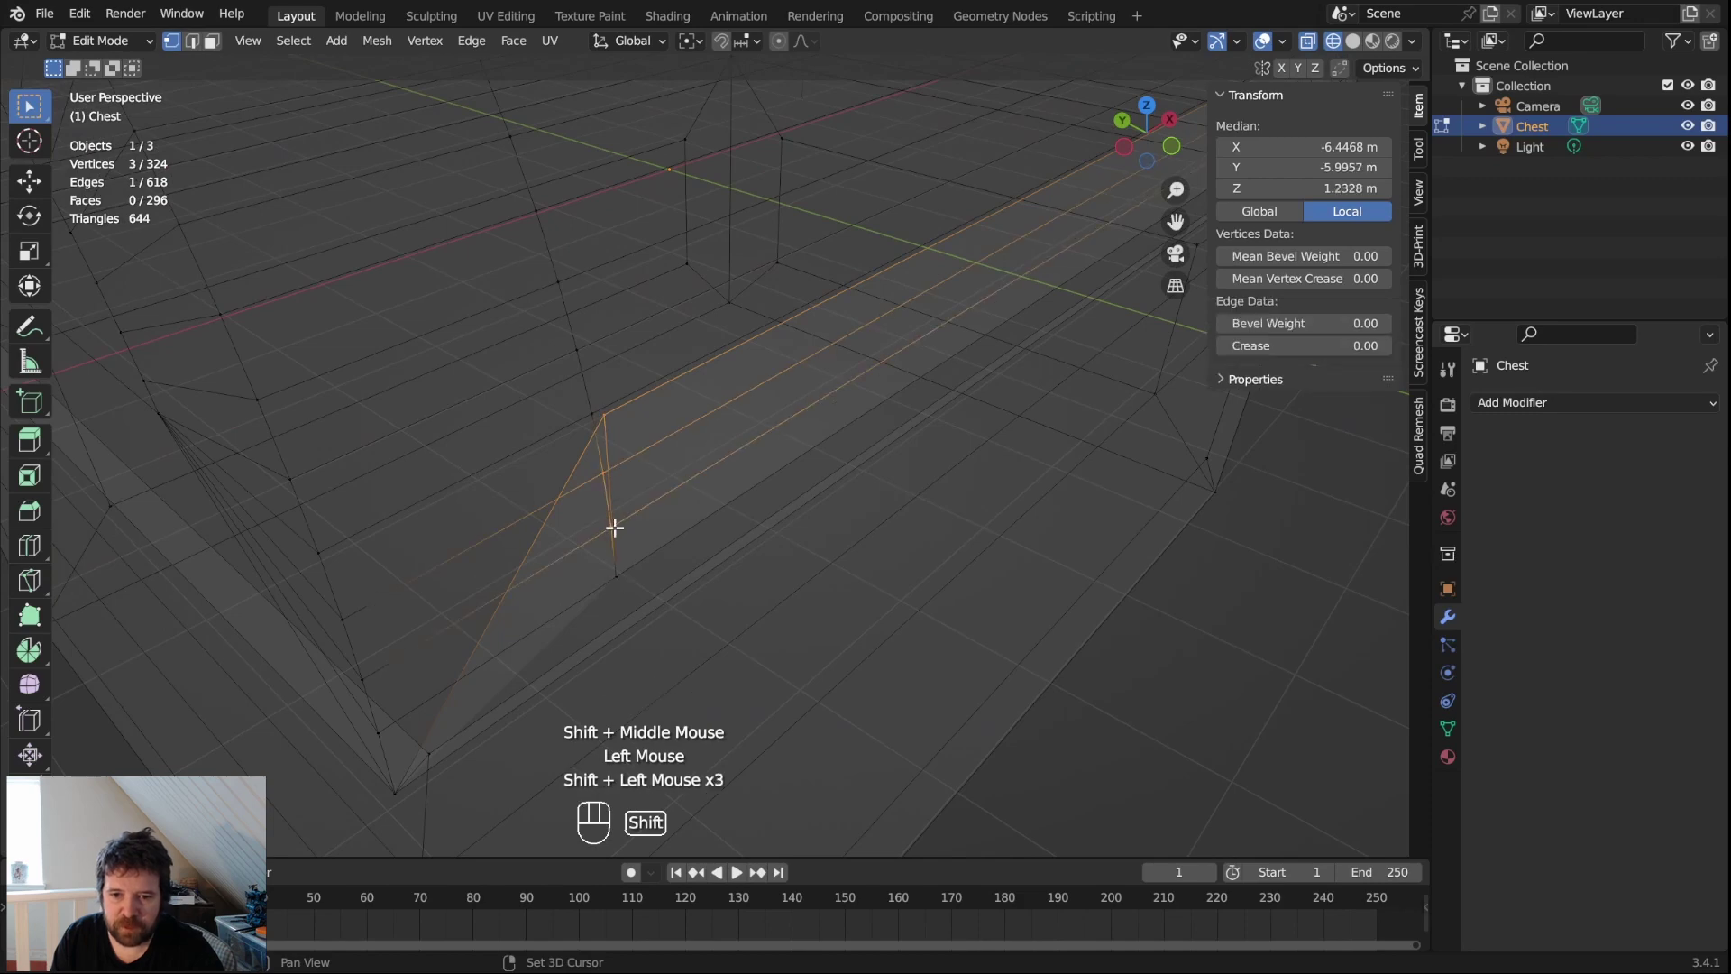
shift+click(614, 573)
shift+click(592, 414)
key(m)
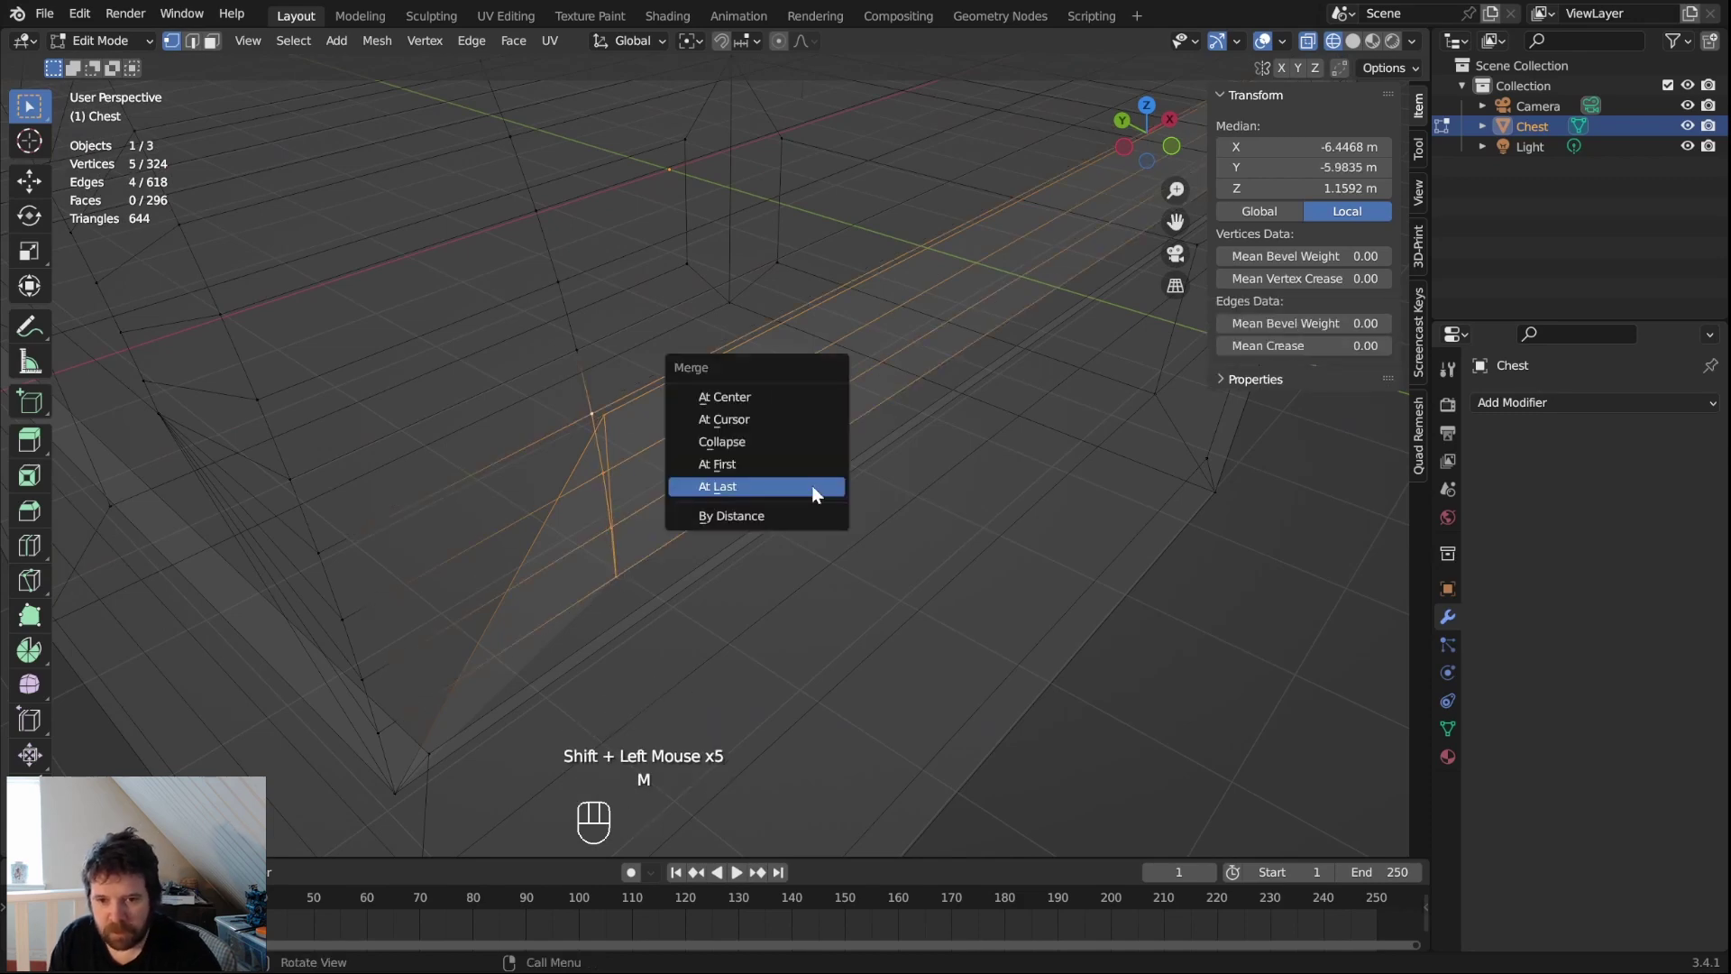
click(815, 490)
Step: Merge the five overlapping vertices at the curved inset's +X, -Y lower corner at the last selected vertex
scroll(803, 471, down, 2)
middle_drag(803, 472, 765, 482)
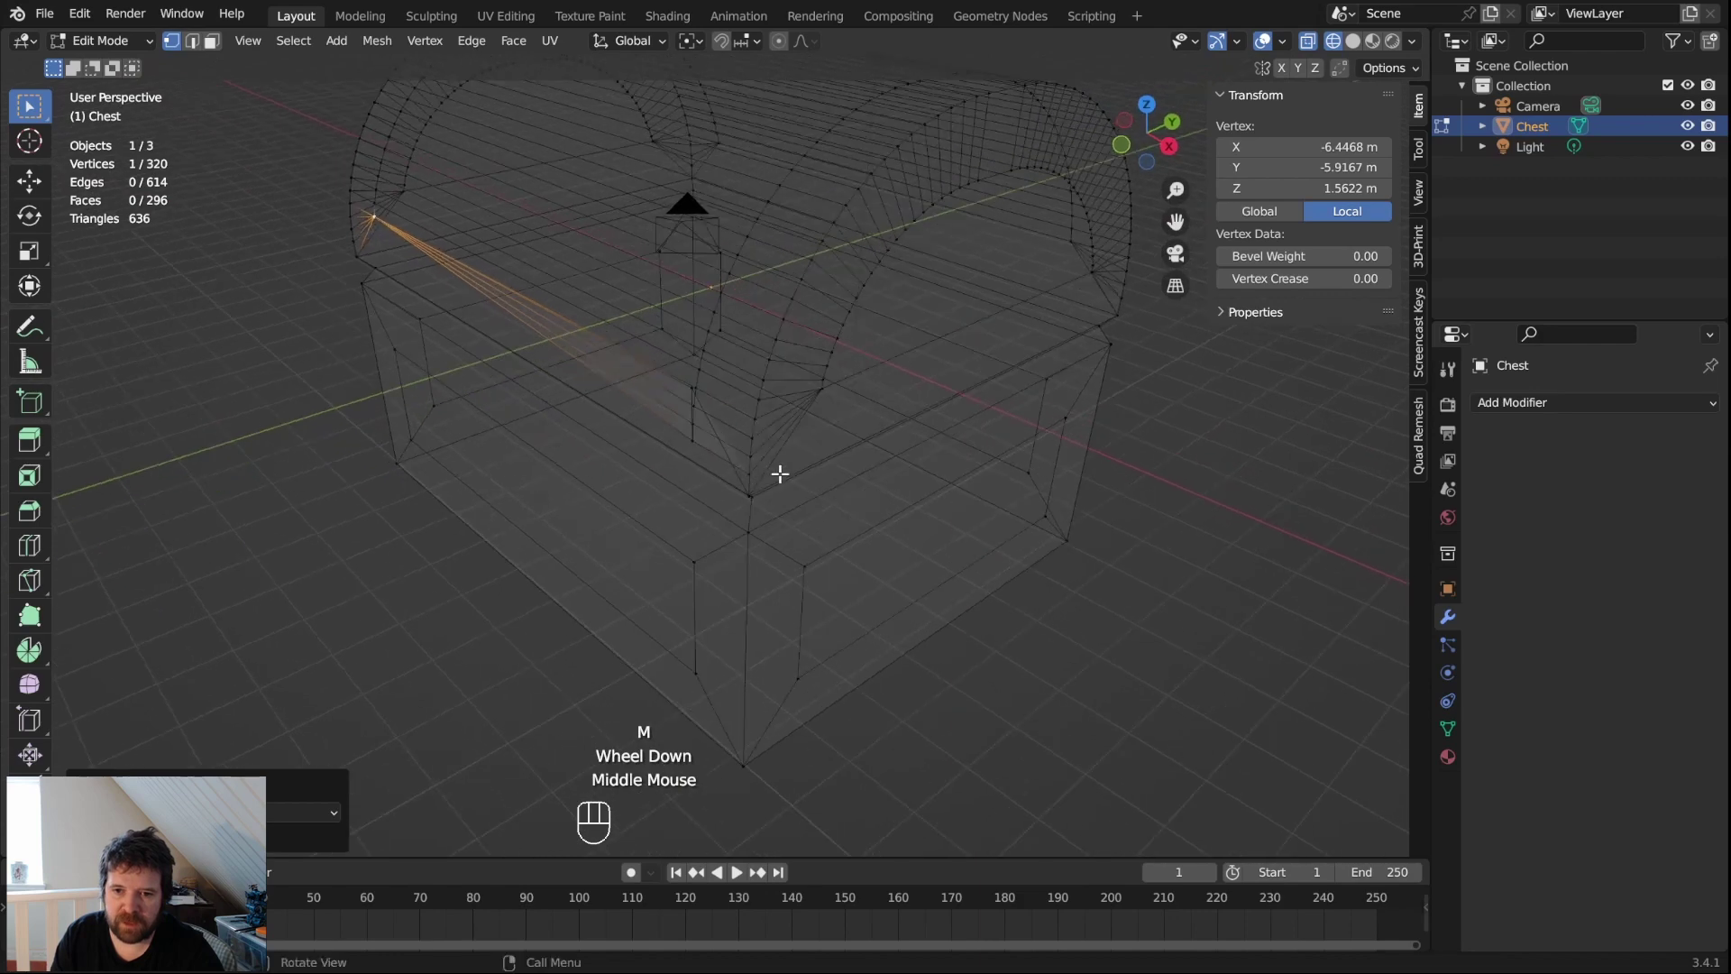
scroll(776, 471, up, 3)
shift+middle_drag(761, 351, 796, 445)
click(718, 537)
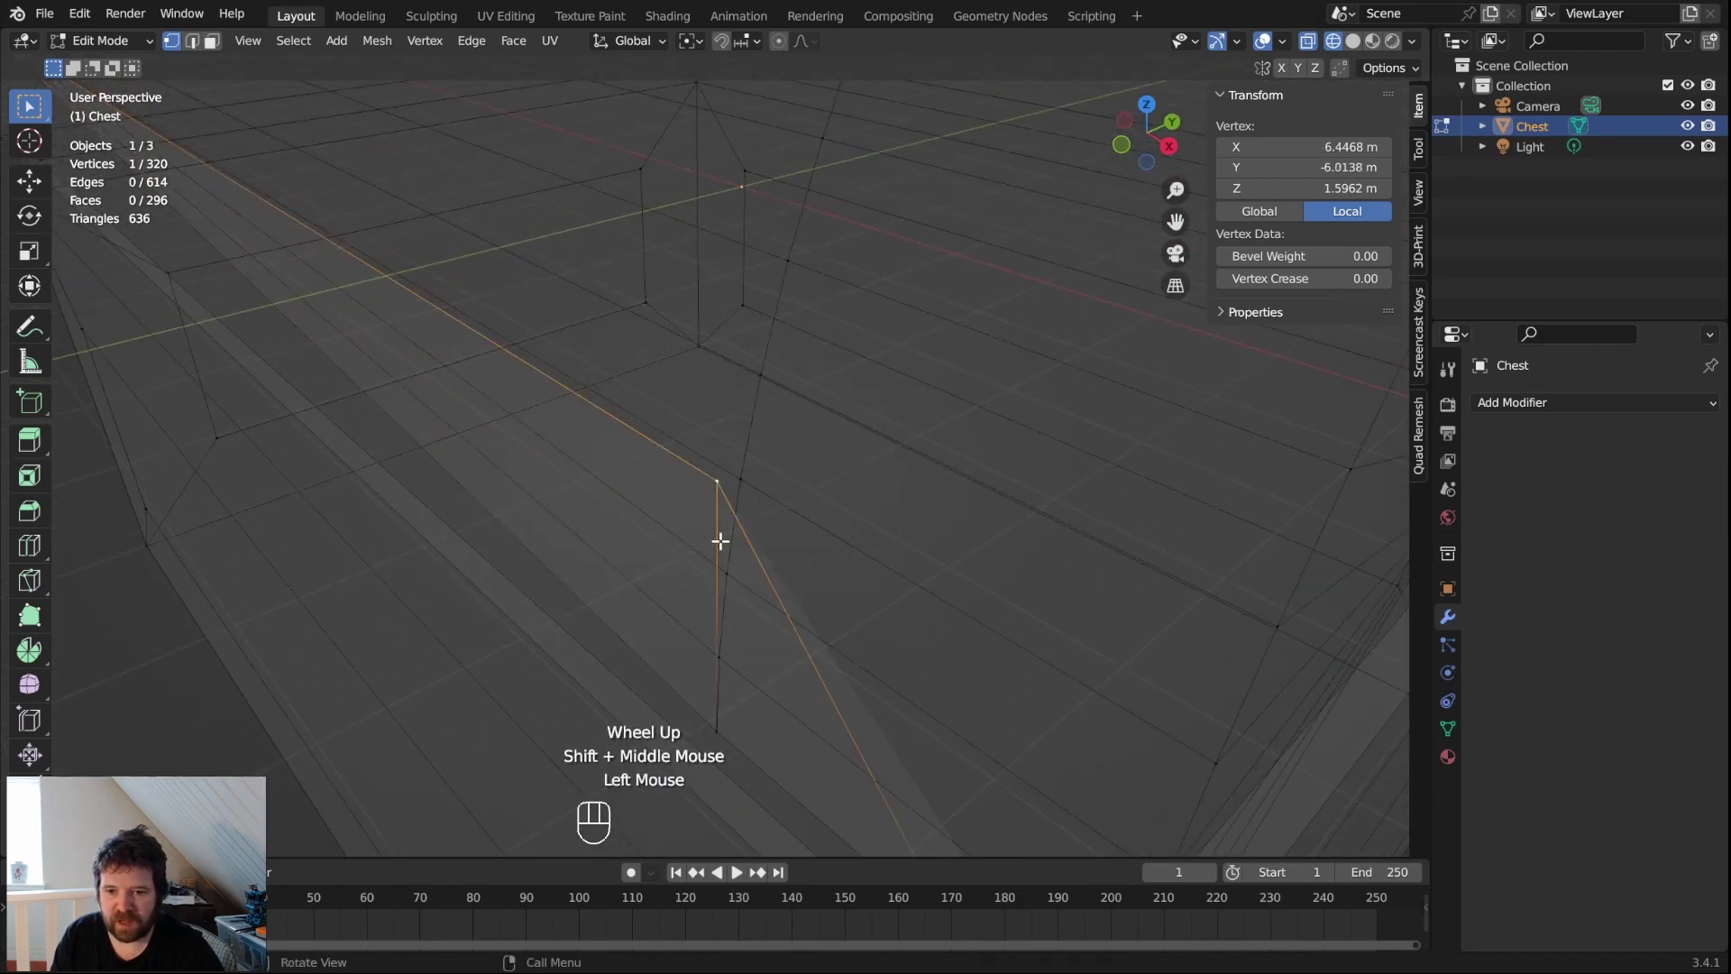
shift+click(719, 673)
shift+click(732, 574)
shift+click(724, 477)
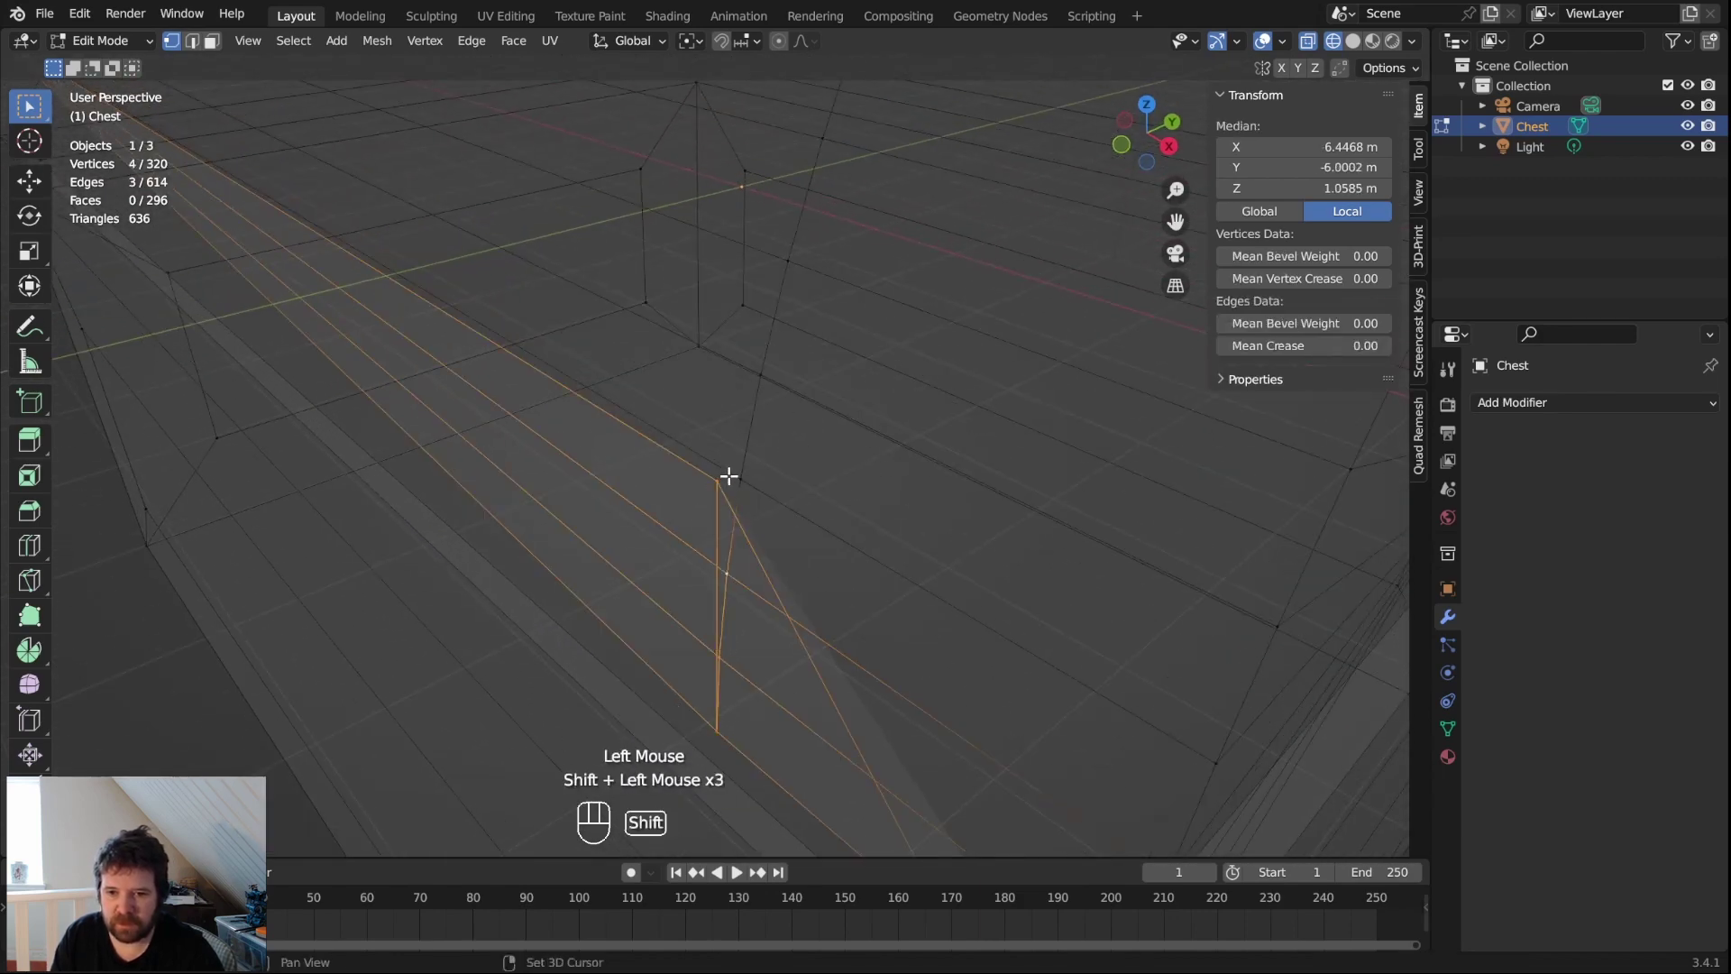
shift+click(742, 477)
key(m)
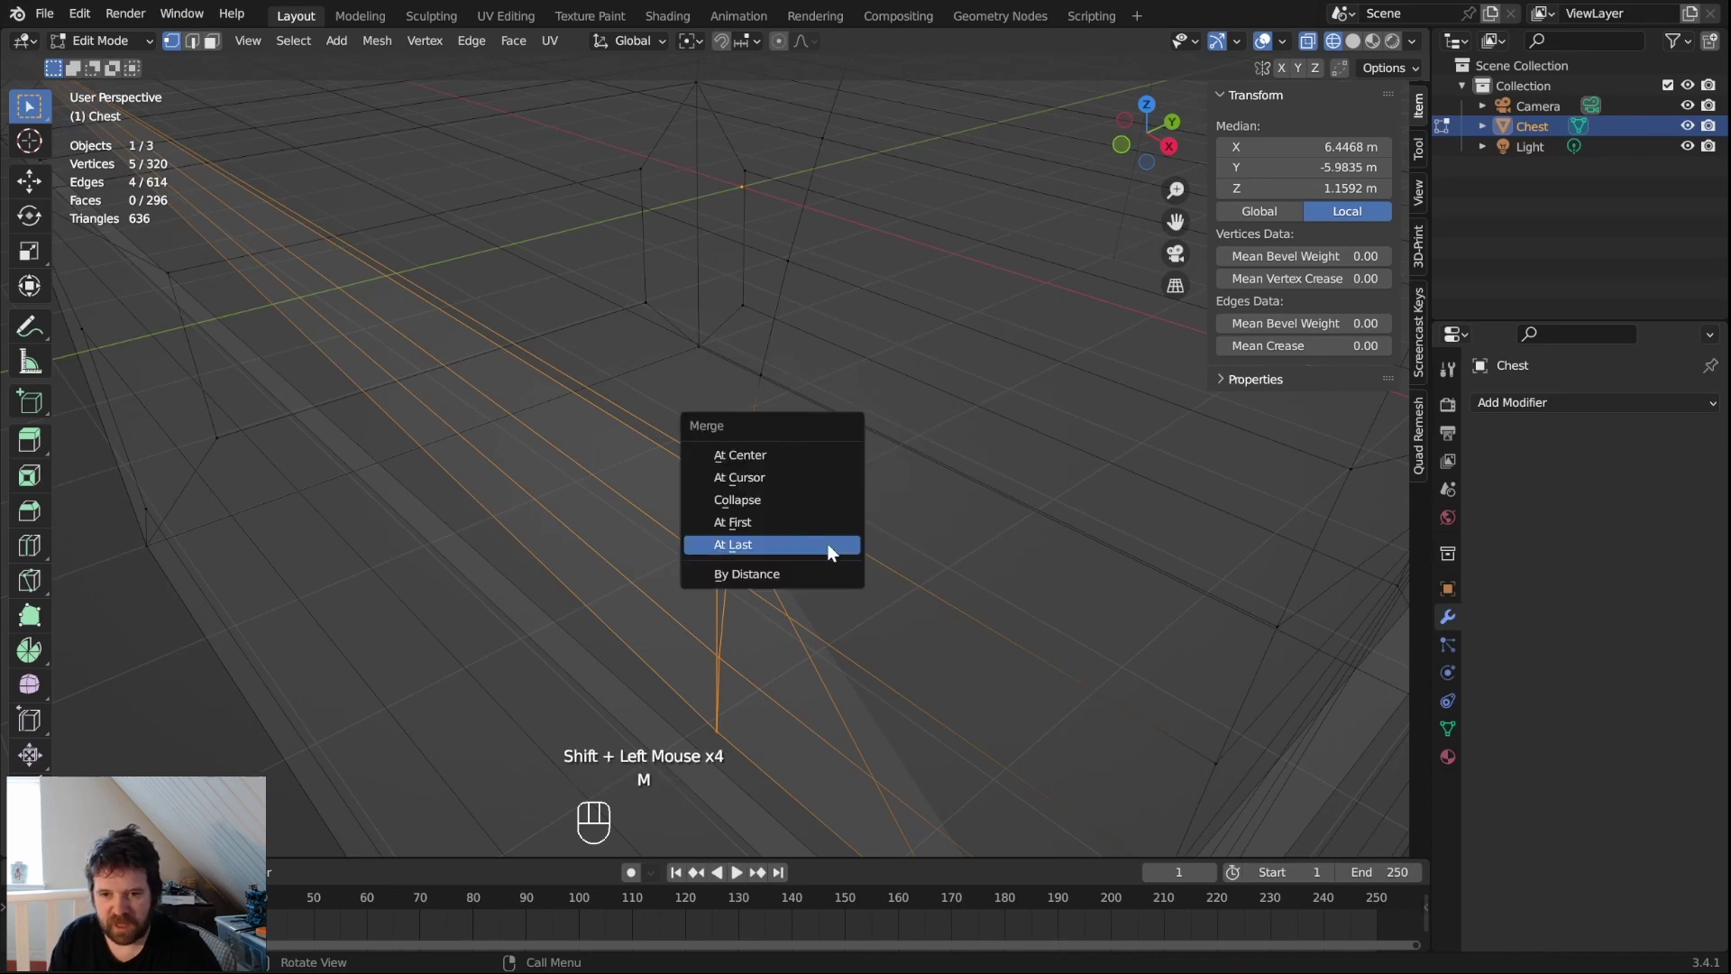
click(827, 546)
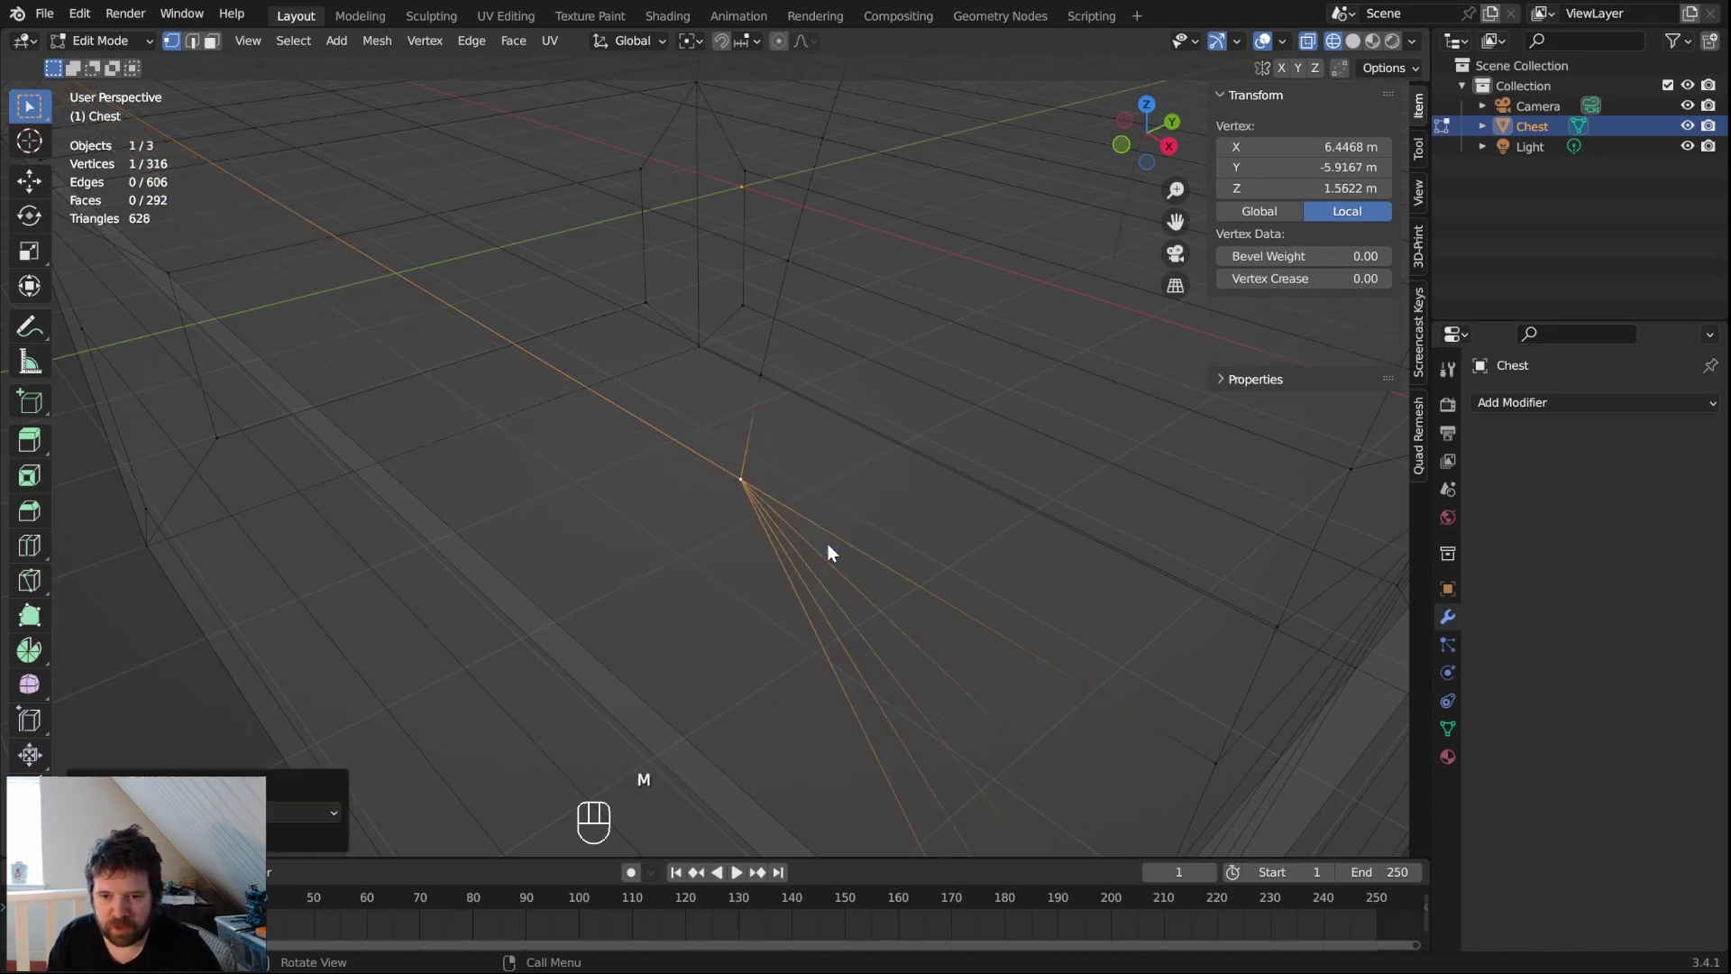
Step: Switch to solid shading and Object Mode, and examine the merged lower corners of the lid's inset up close
scroll(828, 544, down, 2)
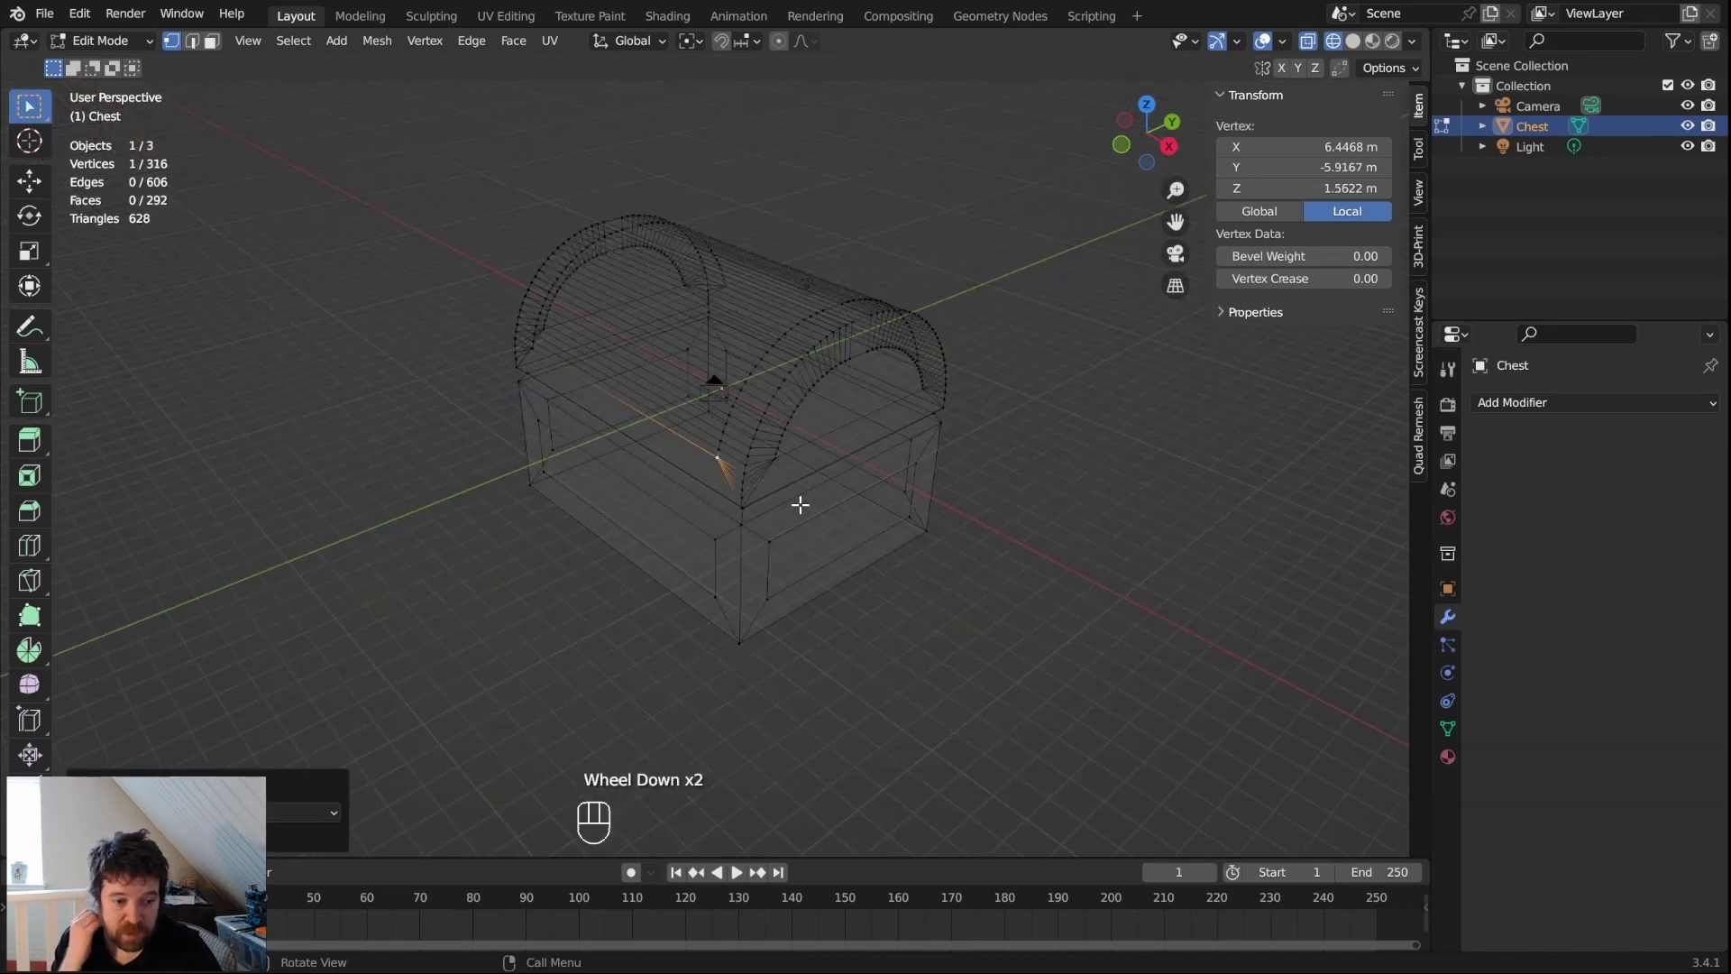
key(z)
mouse_move(820, 437)
middle_down()
mouse_move(748, 505)
mouse_move(970, 441)
mouse_move(897, 521)
mouse_move(722, 487)
mouse_move(595, 490)
mouse_move(793, 465)
mouse_move(744, 469)
mouse_move(816, 439)
middle_up()
scroll(820, 437, up, 2)
scroll(819, 436, down, 1)
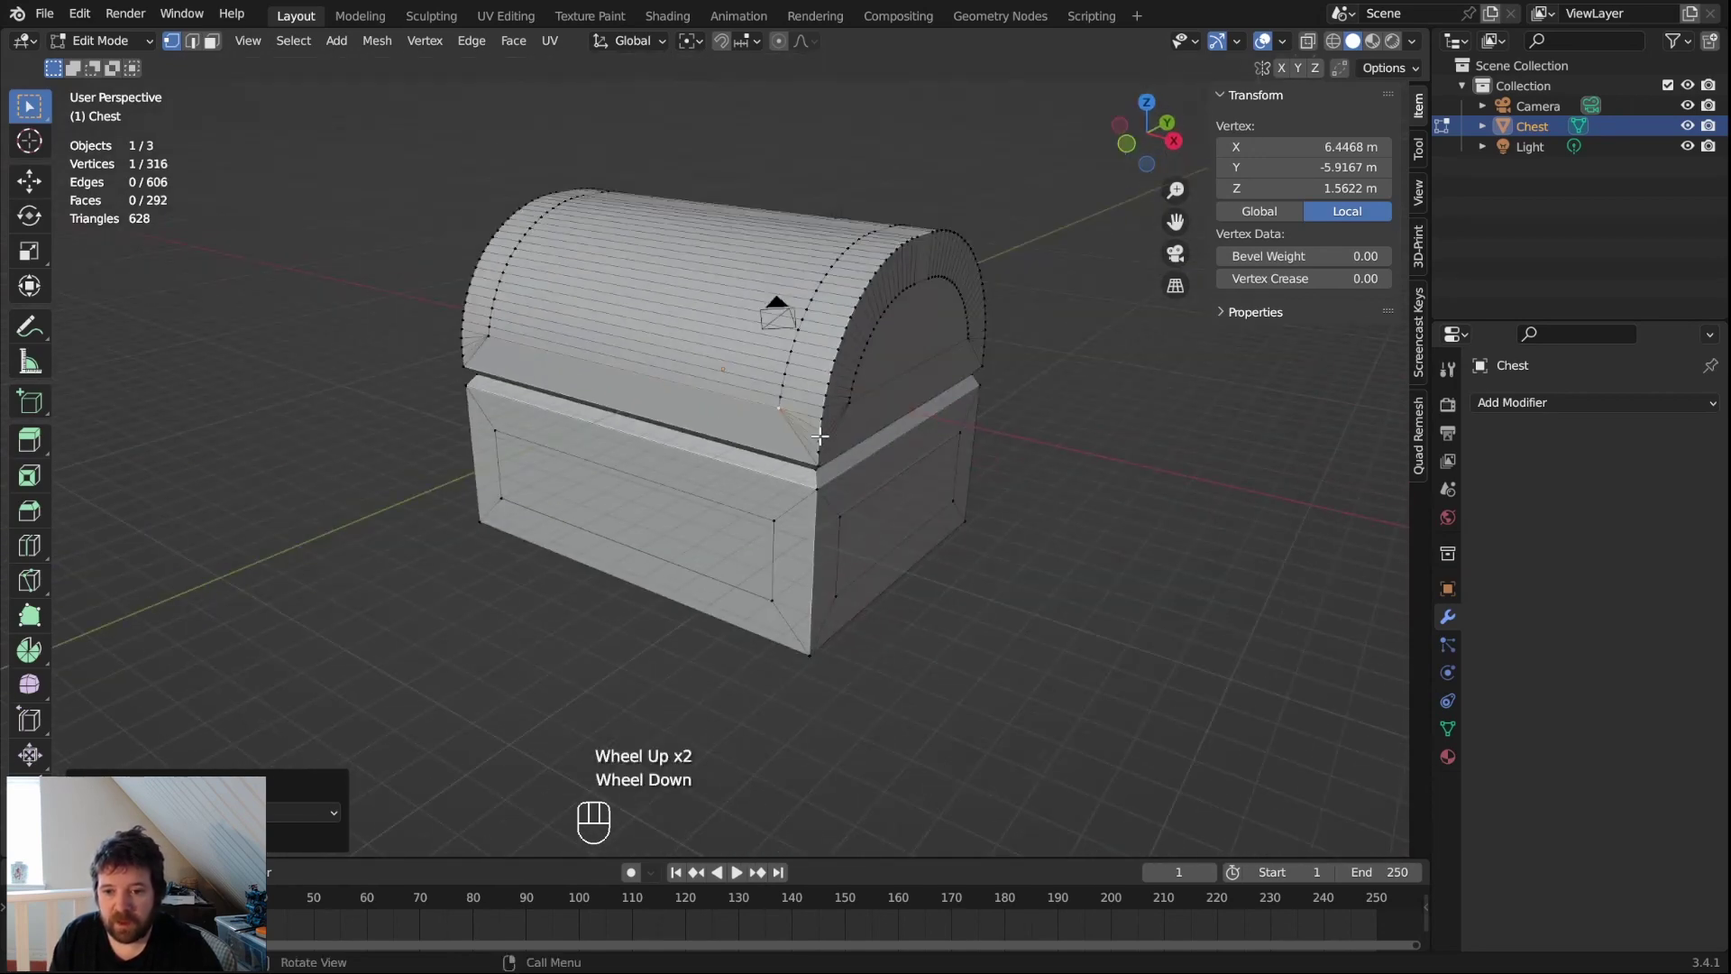
key(Tab)
middle_drag(928, 490, 1125, 483)
scroll(769, 382, up, 3)
middle_drag(769, 382, 650, 402)
scroll(659, 406, down, 2)
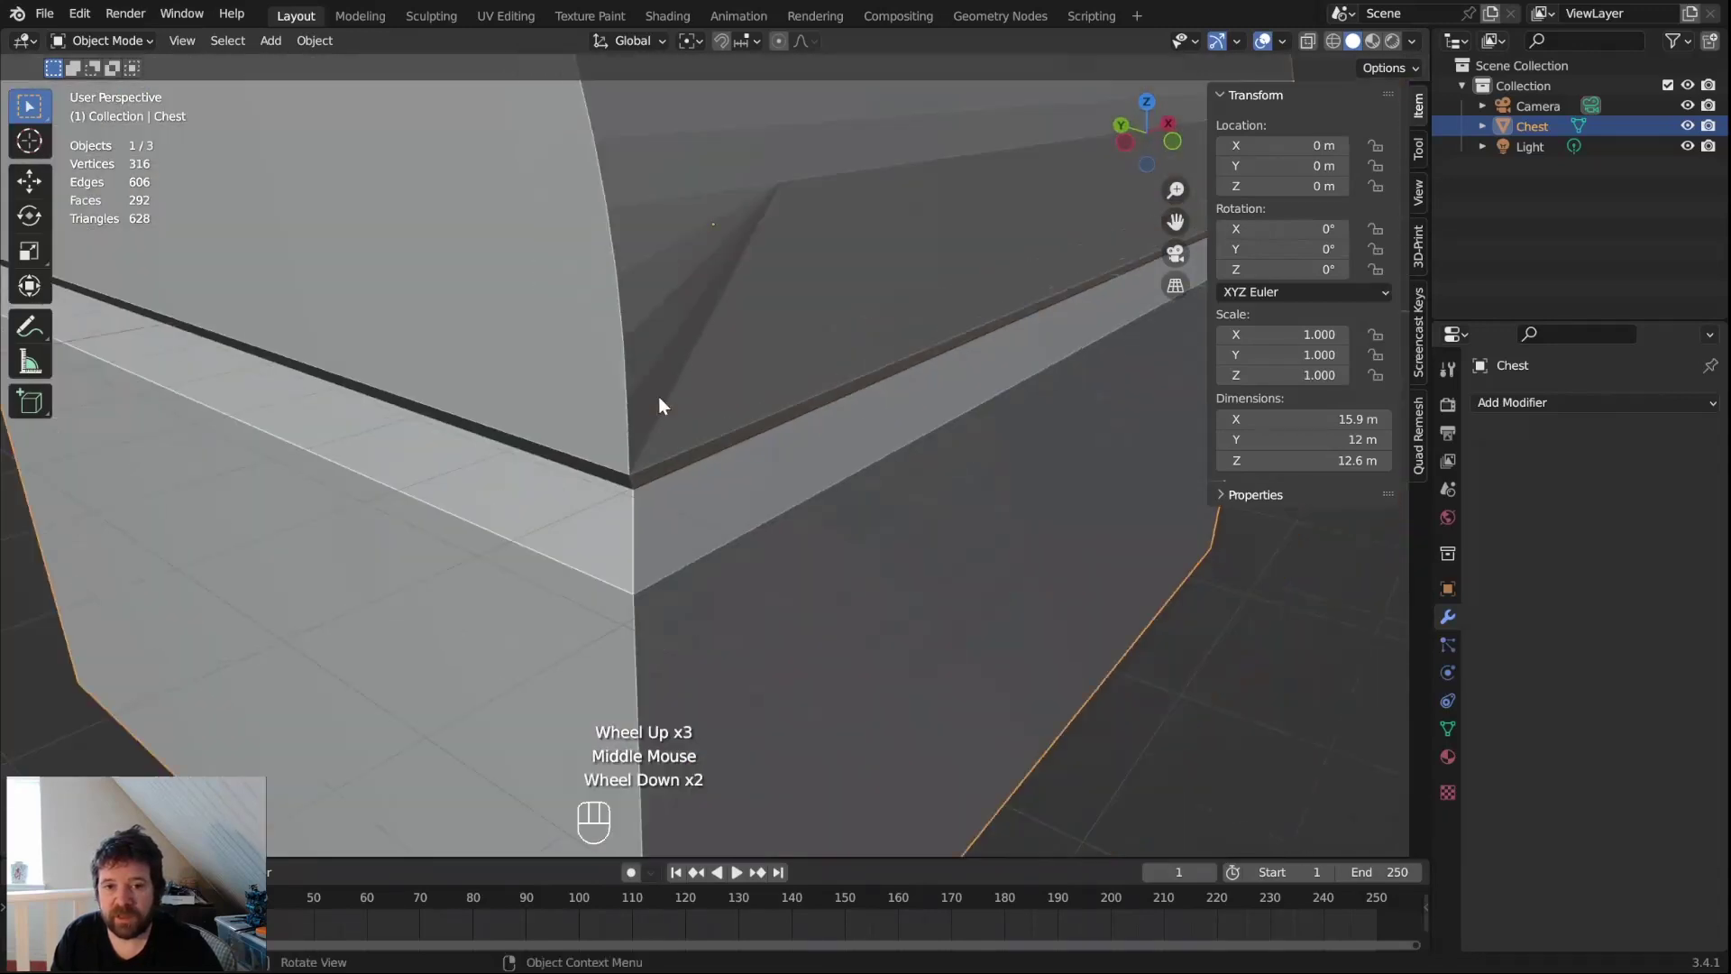
scroll(658, 405, down, 1)
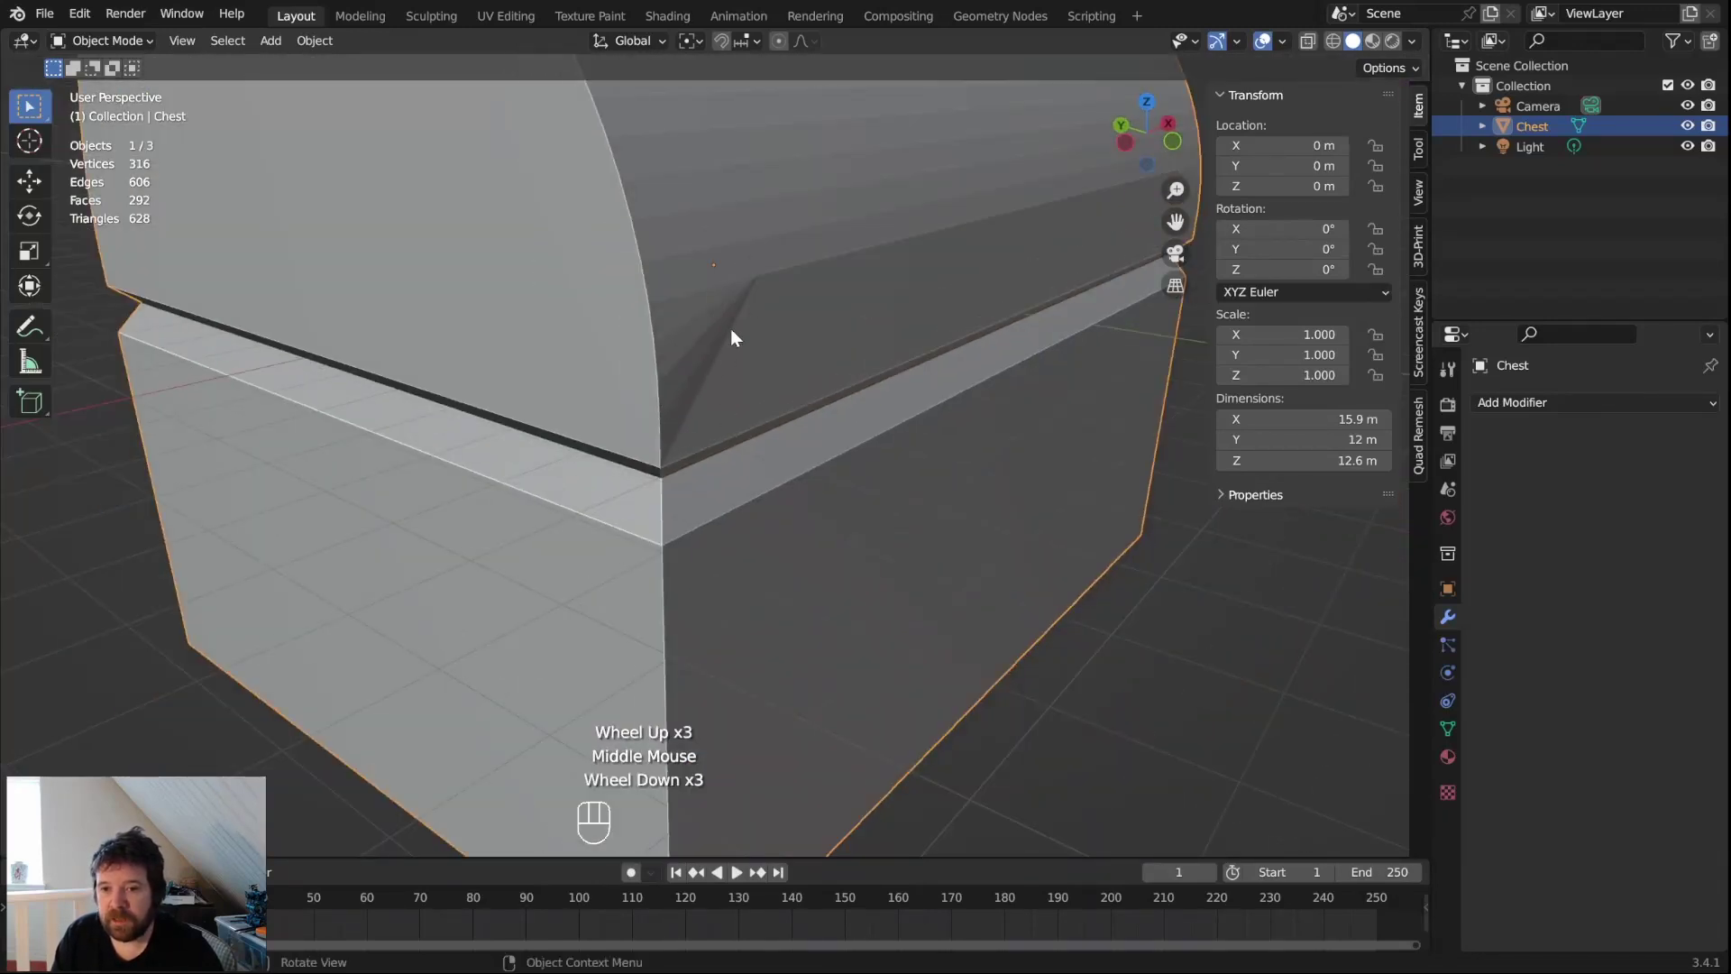
middle_drag(857, 389, 551, 396)
Step: Examine the lid's lower corner geometry in Right view wireframe and the lid's shape from several sides in solid shading
key(KP_3)
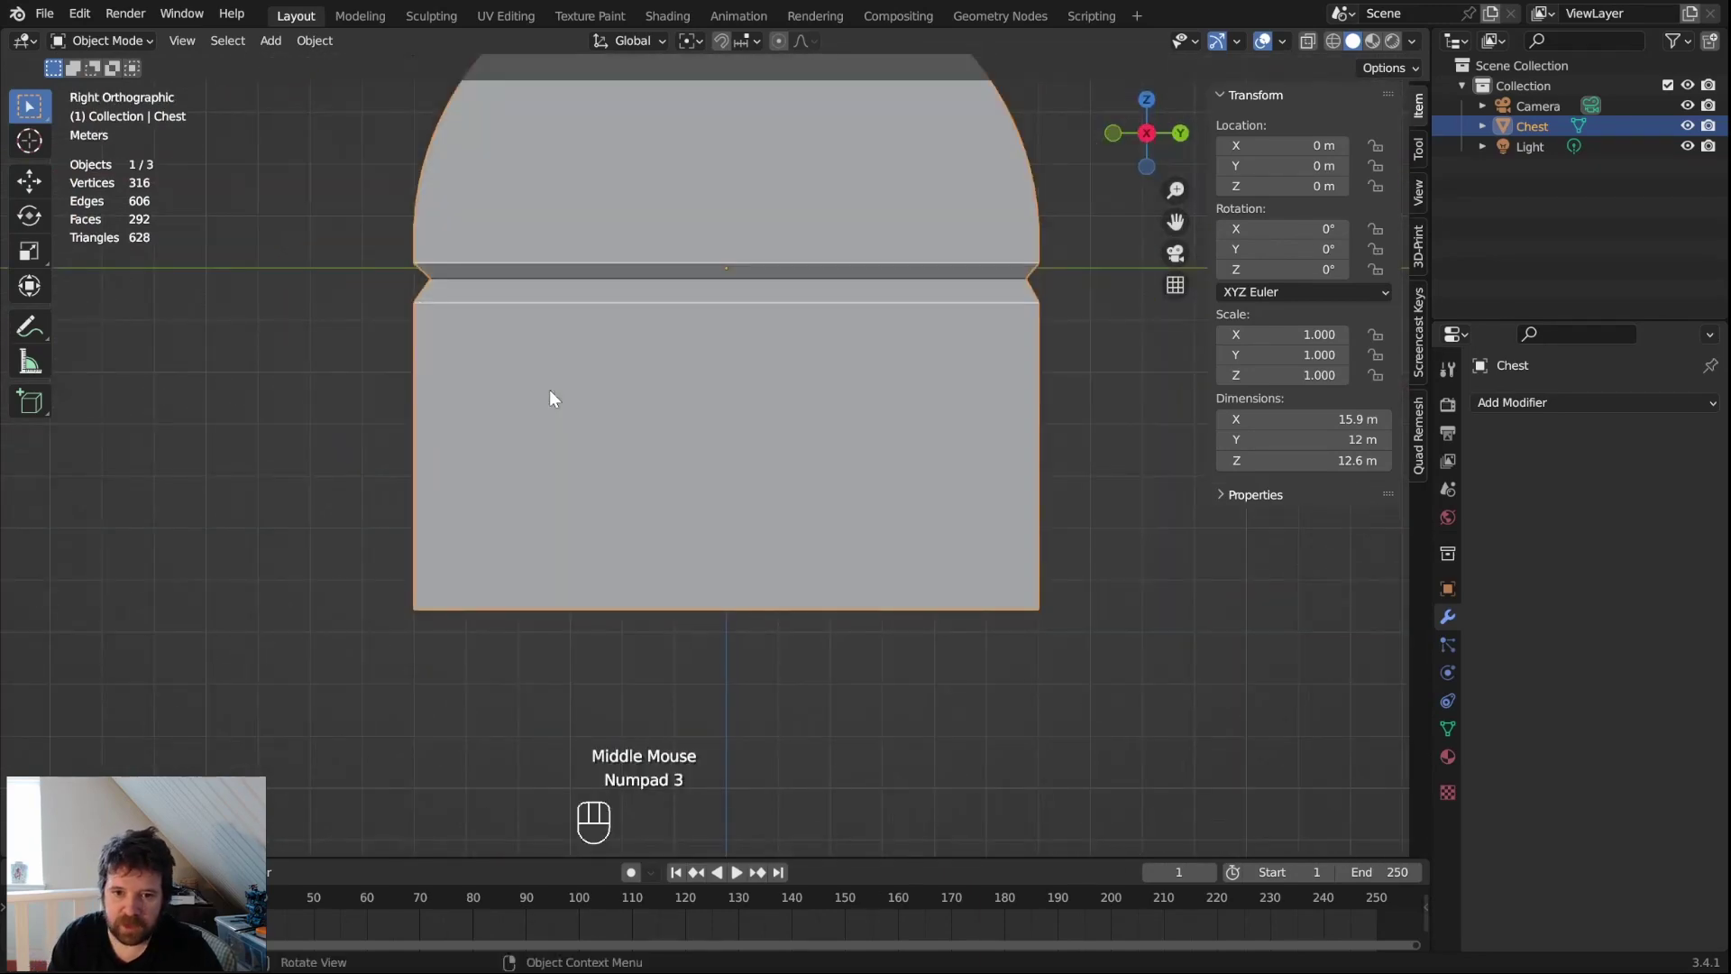
key(z)
shift+middle_drag(411, 264, 447, 327)
key(z)
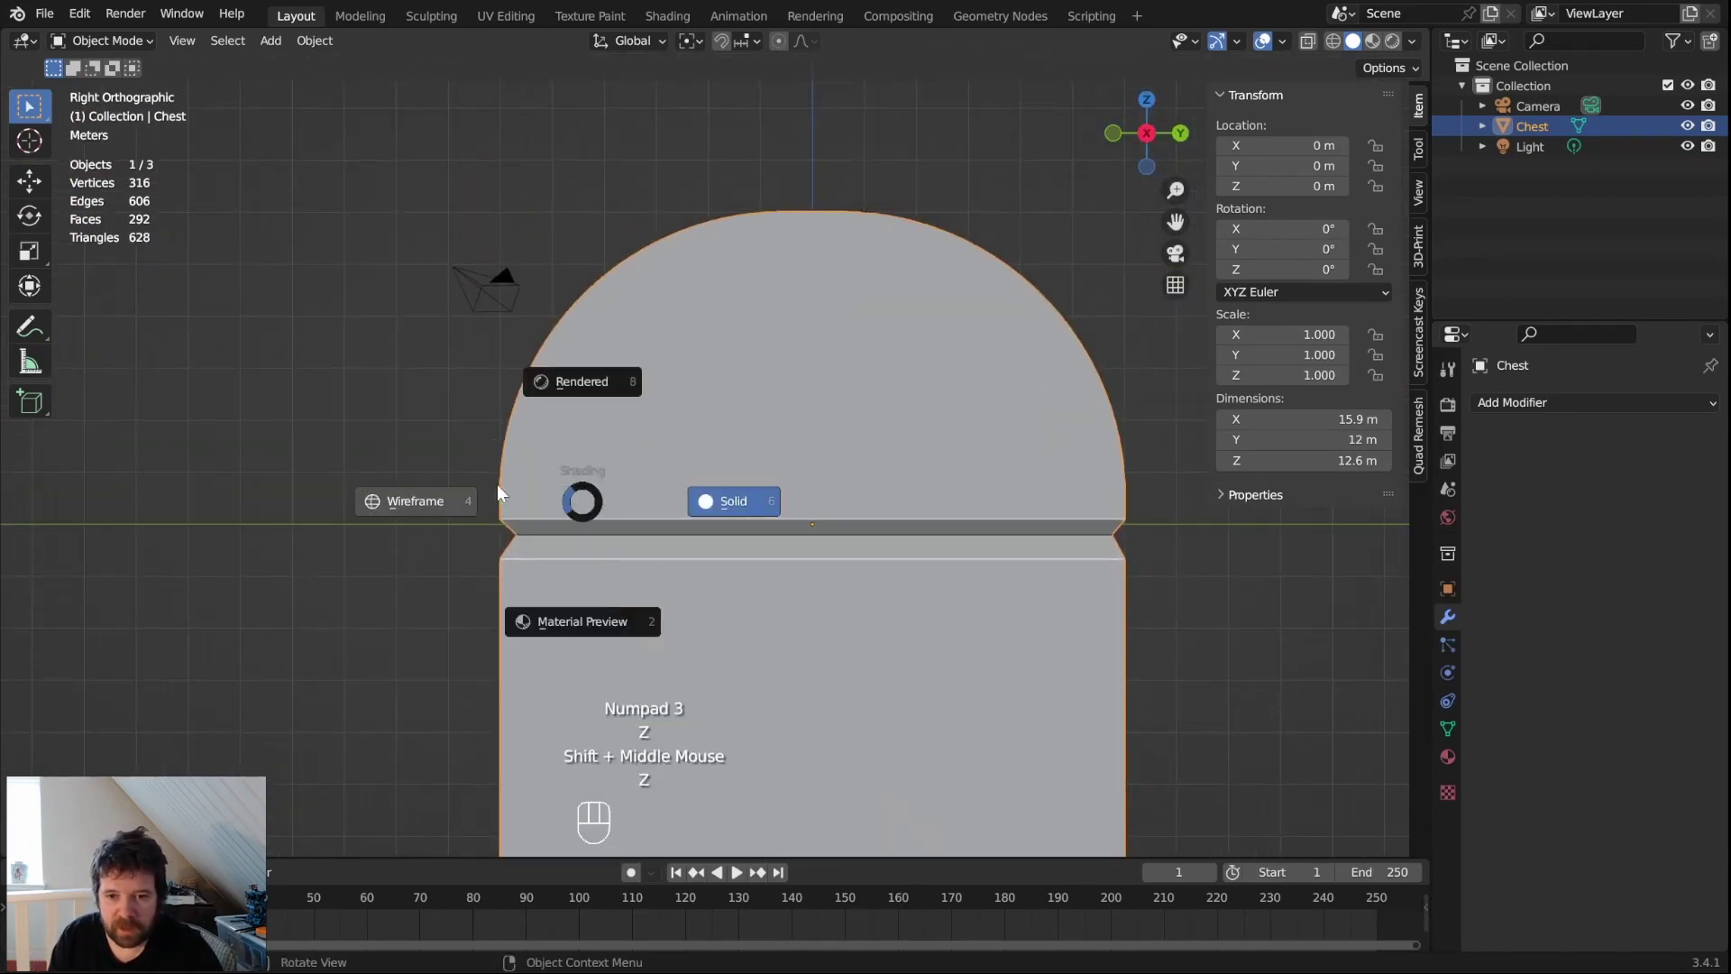
scroll(543, 471, up, 3)
shift+middle_drag(997, 446, 1060, 445)
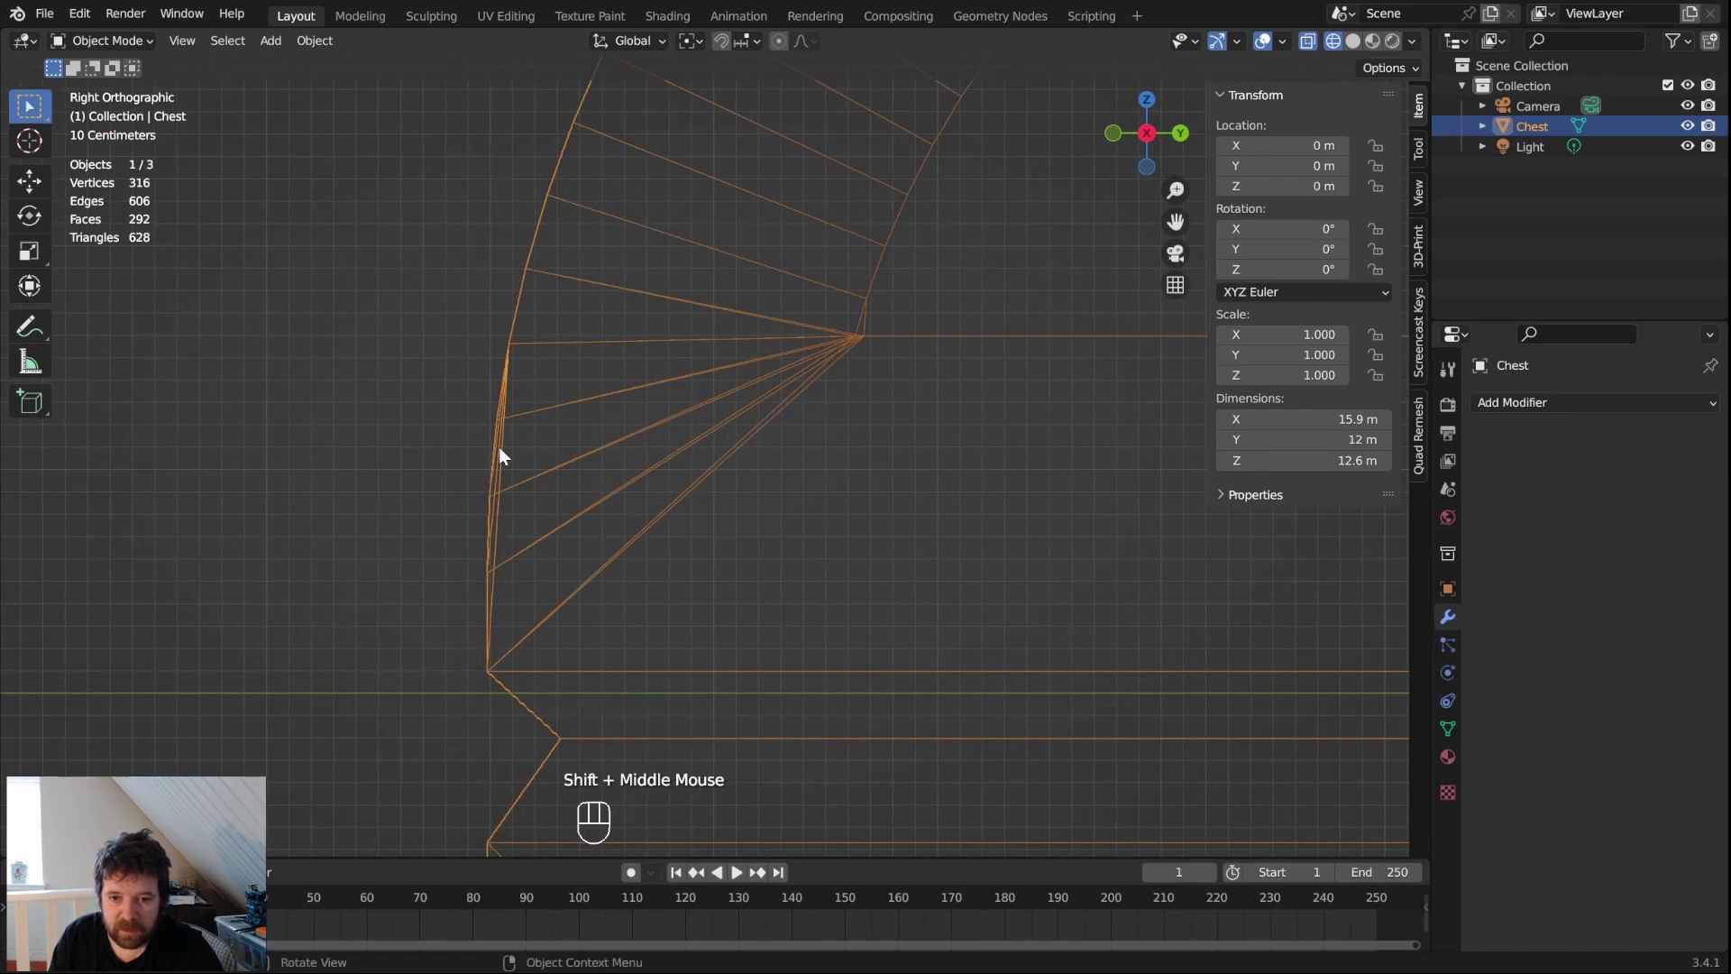
middle_drag(440, 532, 505, 544)
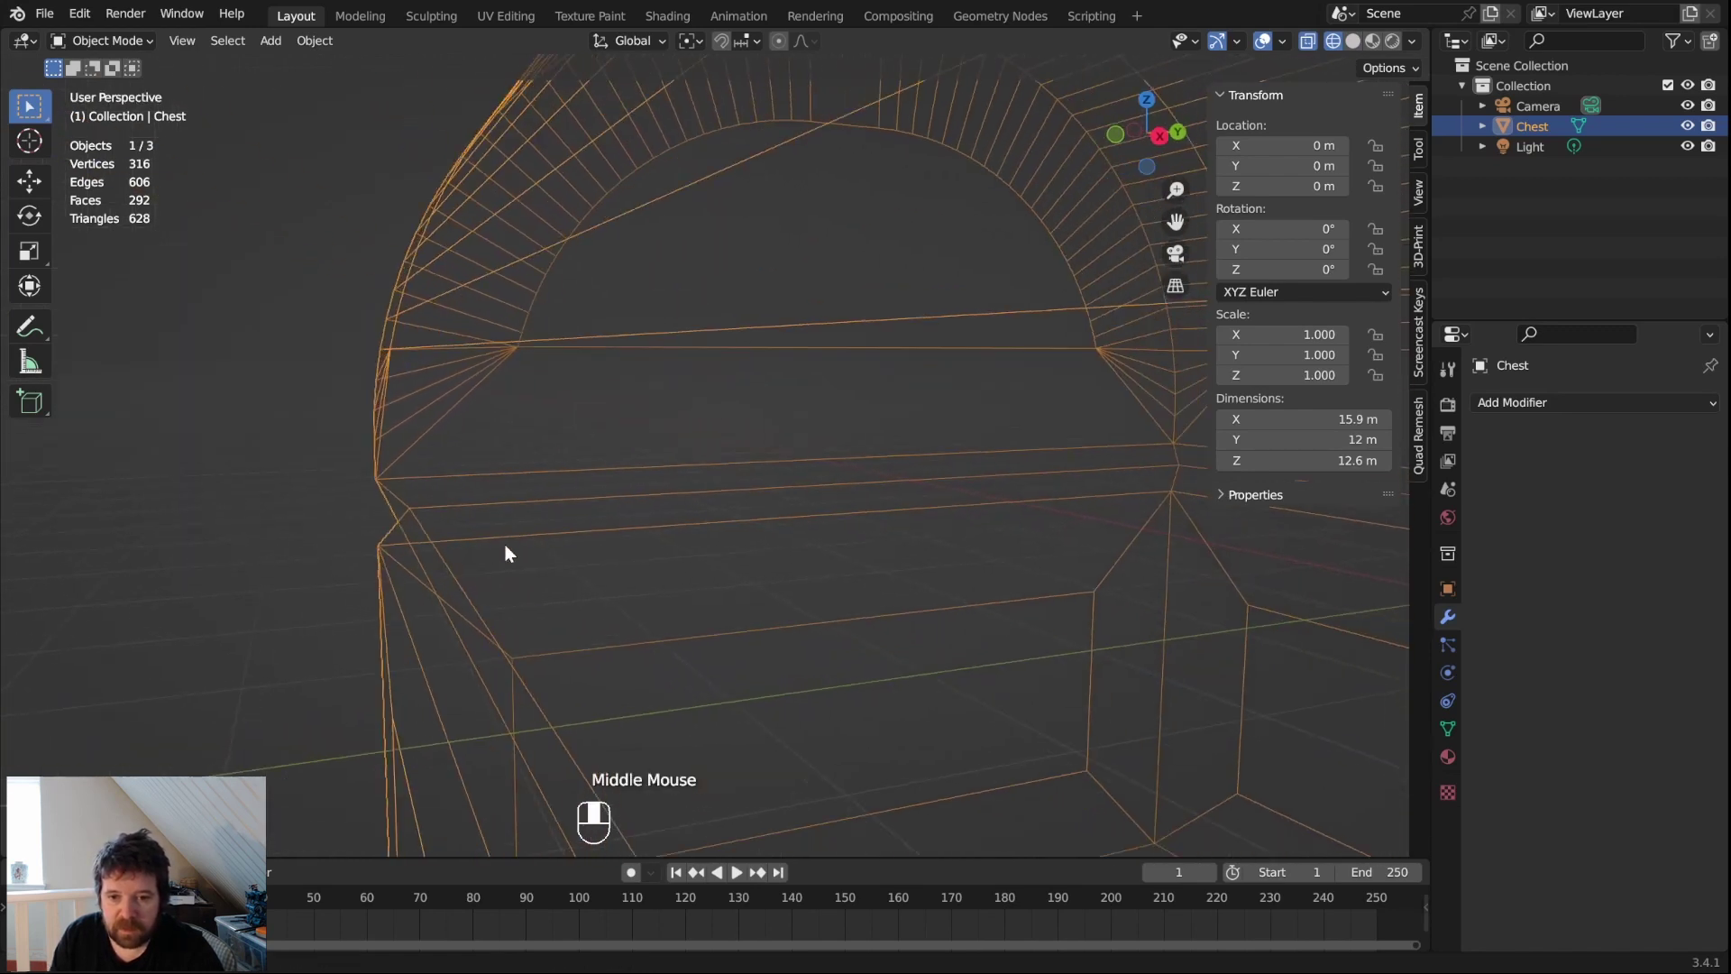
scroll(511, 546, down, 2)
key(z)
shift+middle_drag(881, 502, 792, 484)
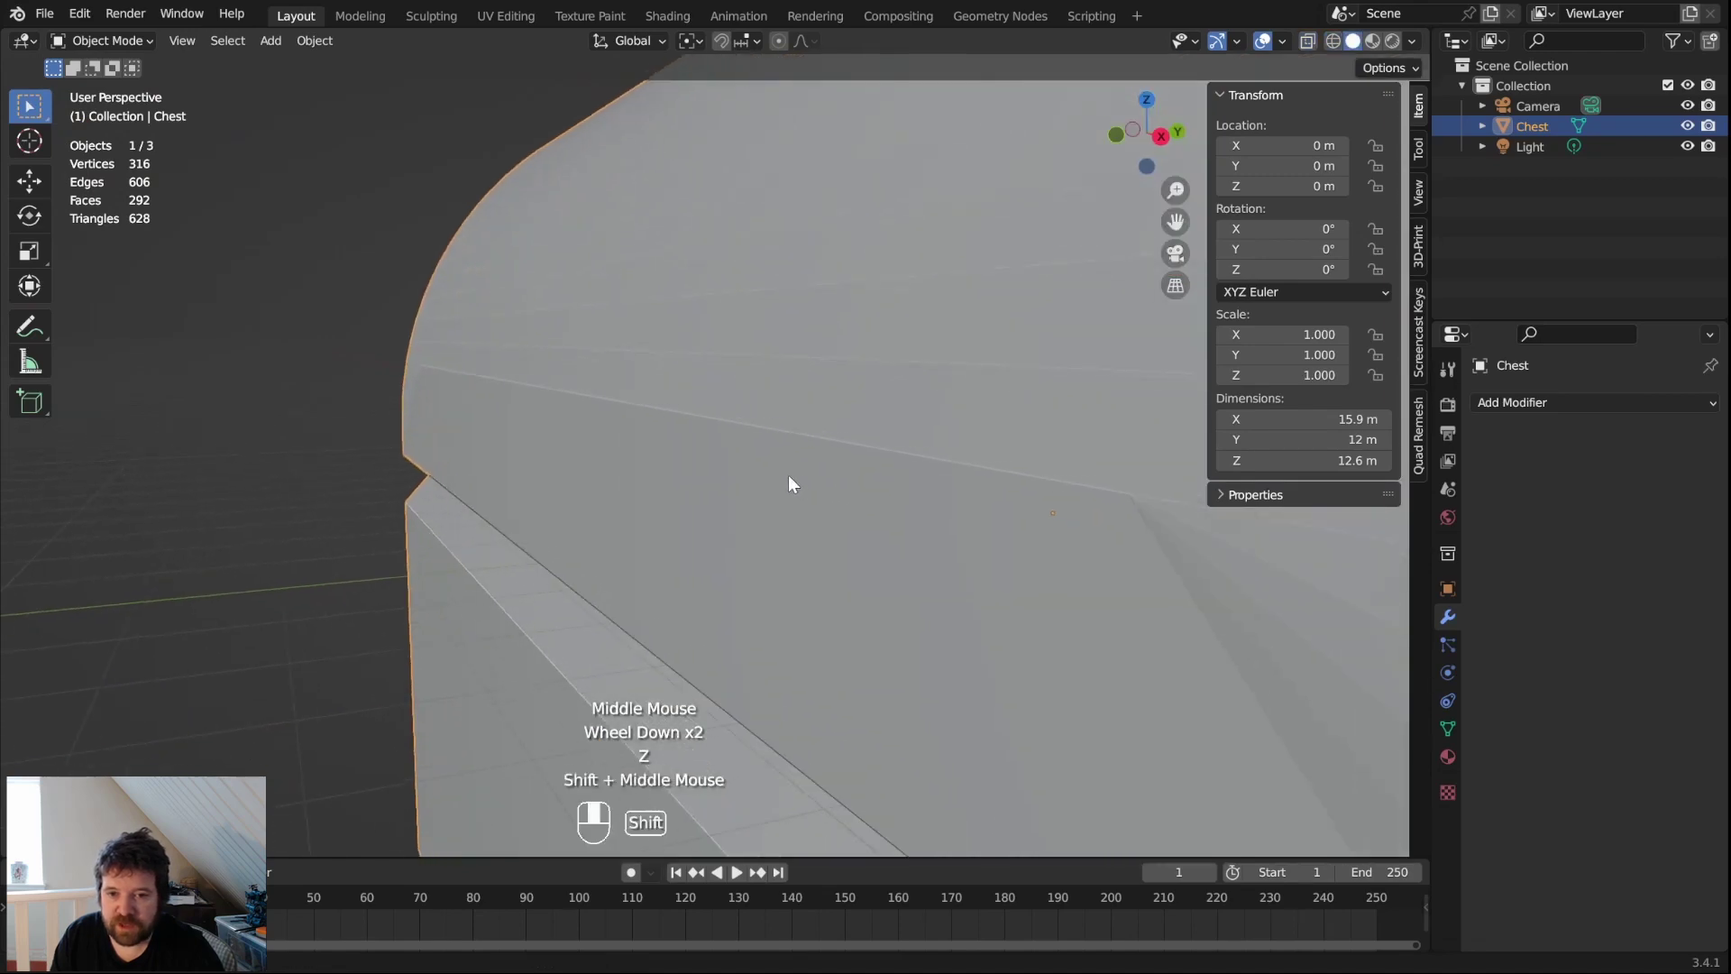
scroll(707, 448, down, 1)
middle_drag(707, 448, 851, 501)
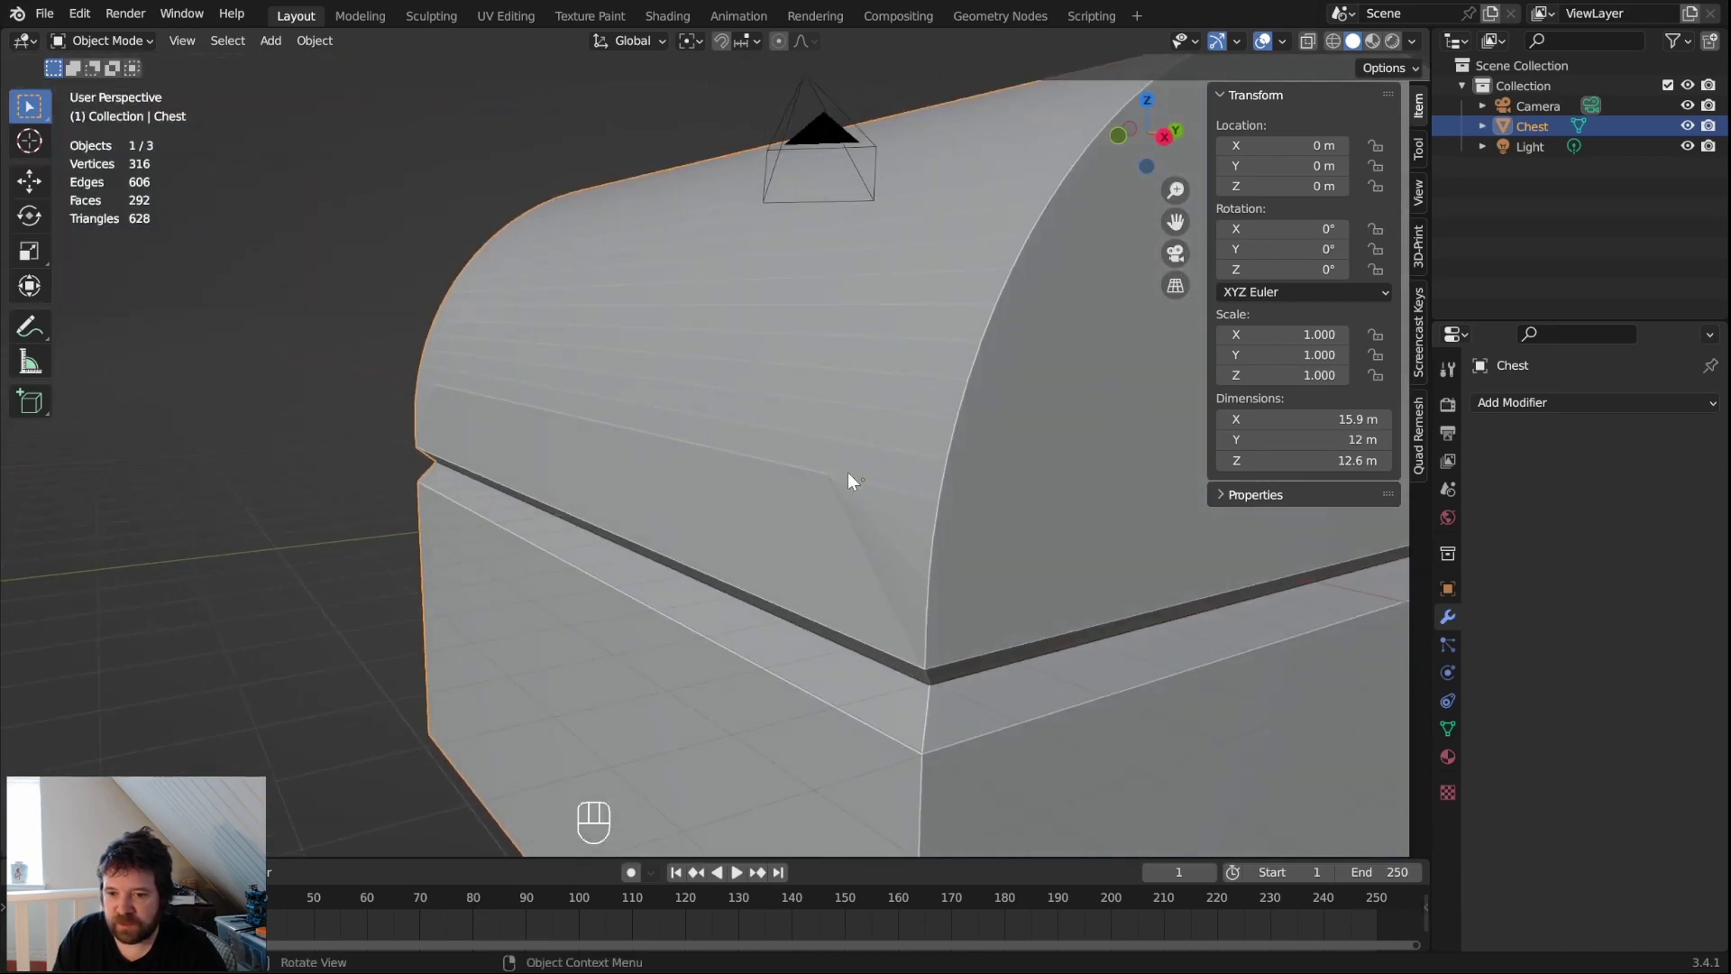
middle_drag(897, 407, 559, 503)
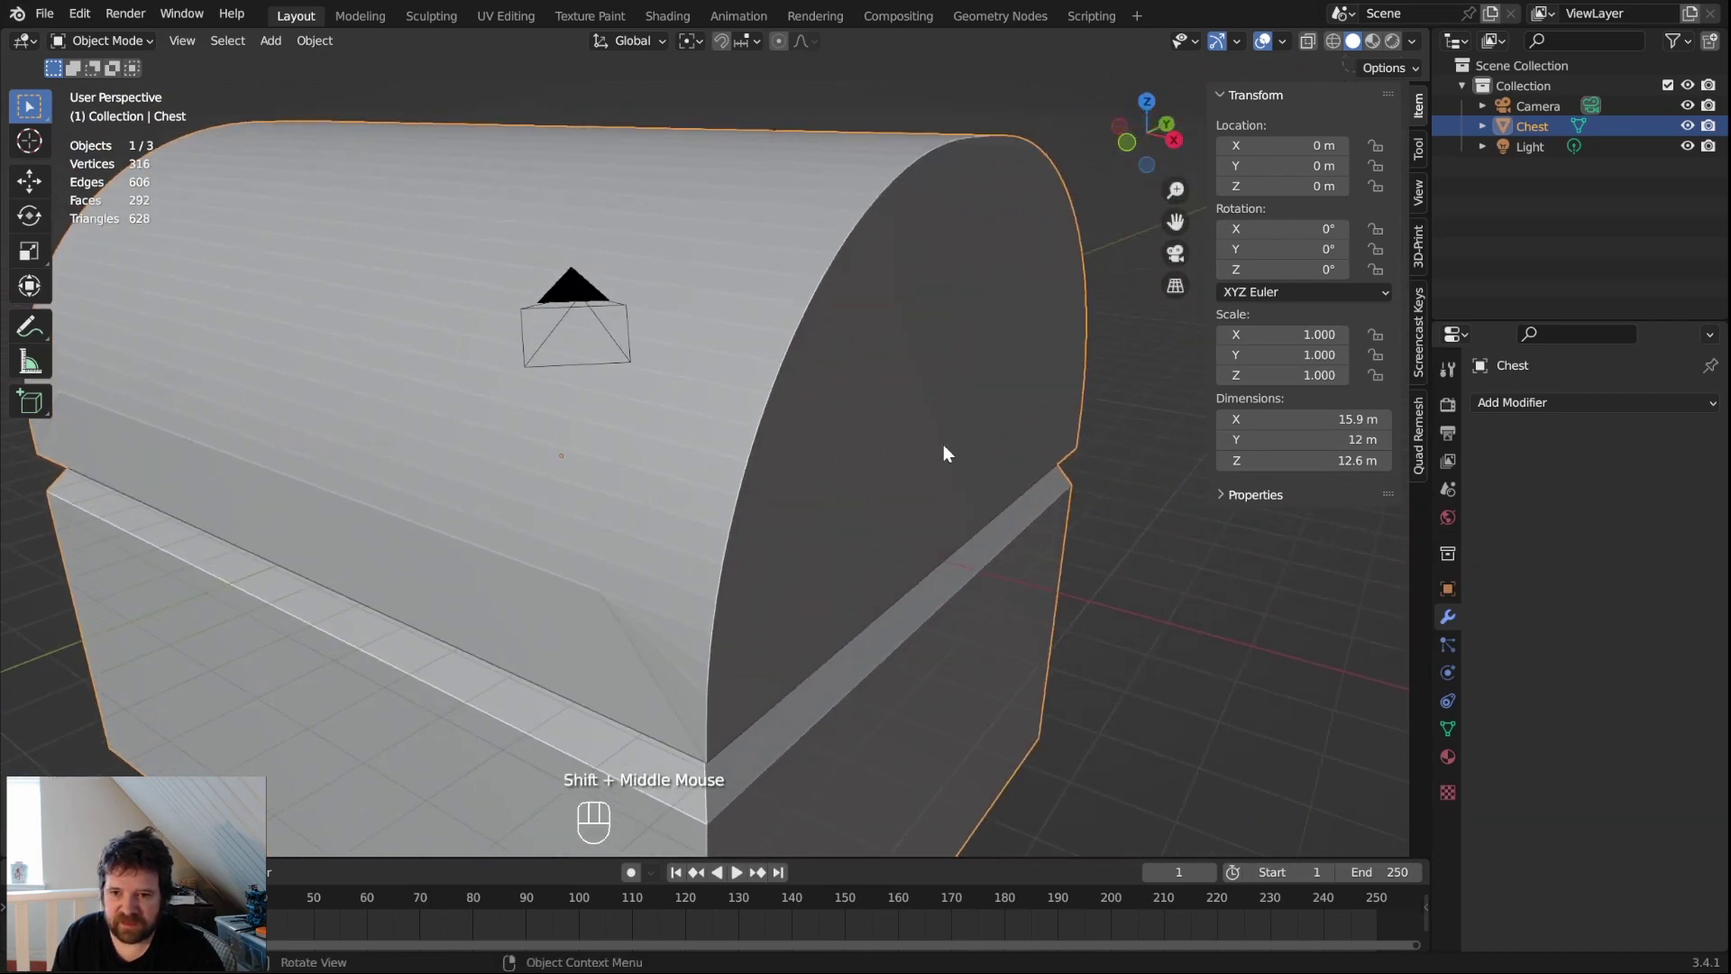
middle_drag(943, 446, 689, 429)
scroll(716, 410, down, 2)
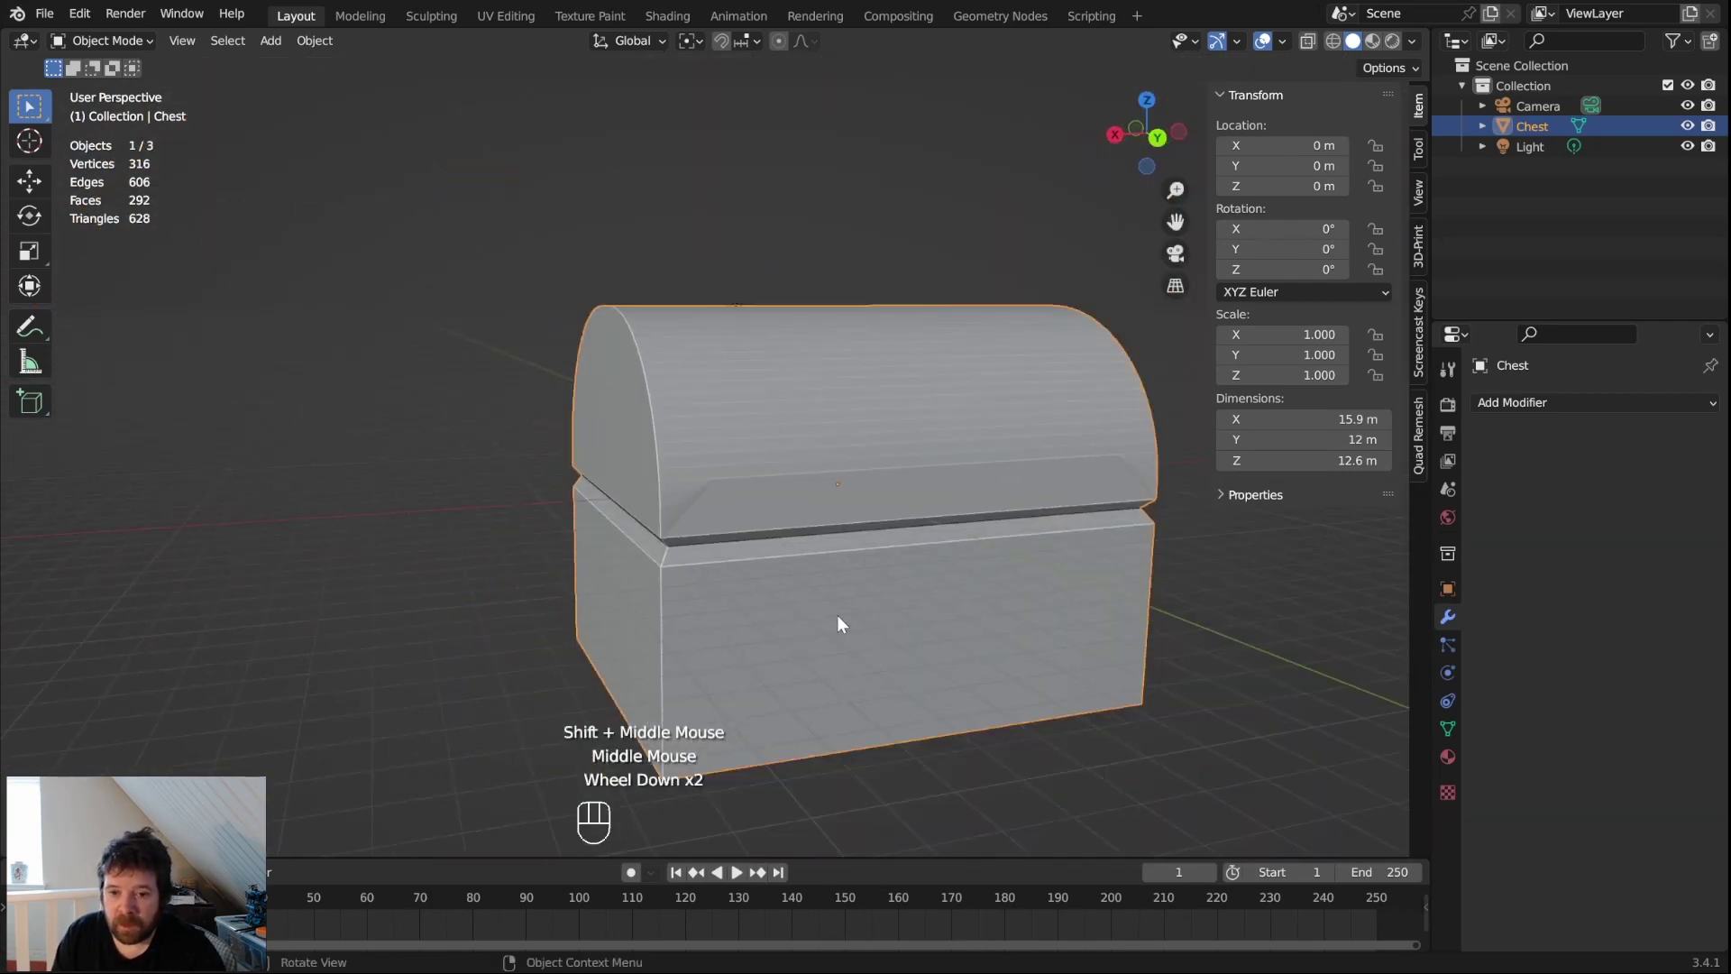
Step: In Edit Mode, extrude the inset panel on the chest base's +Y side inward by -0.5 m along its normal
click(1008, 619)
key(Tab)
middle_drag(911, 603, 904, 553)
scroll(813, 544, up, 3)
key(e)
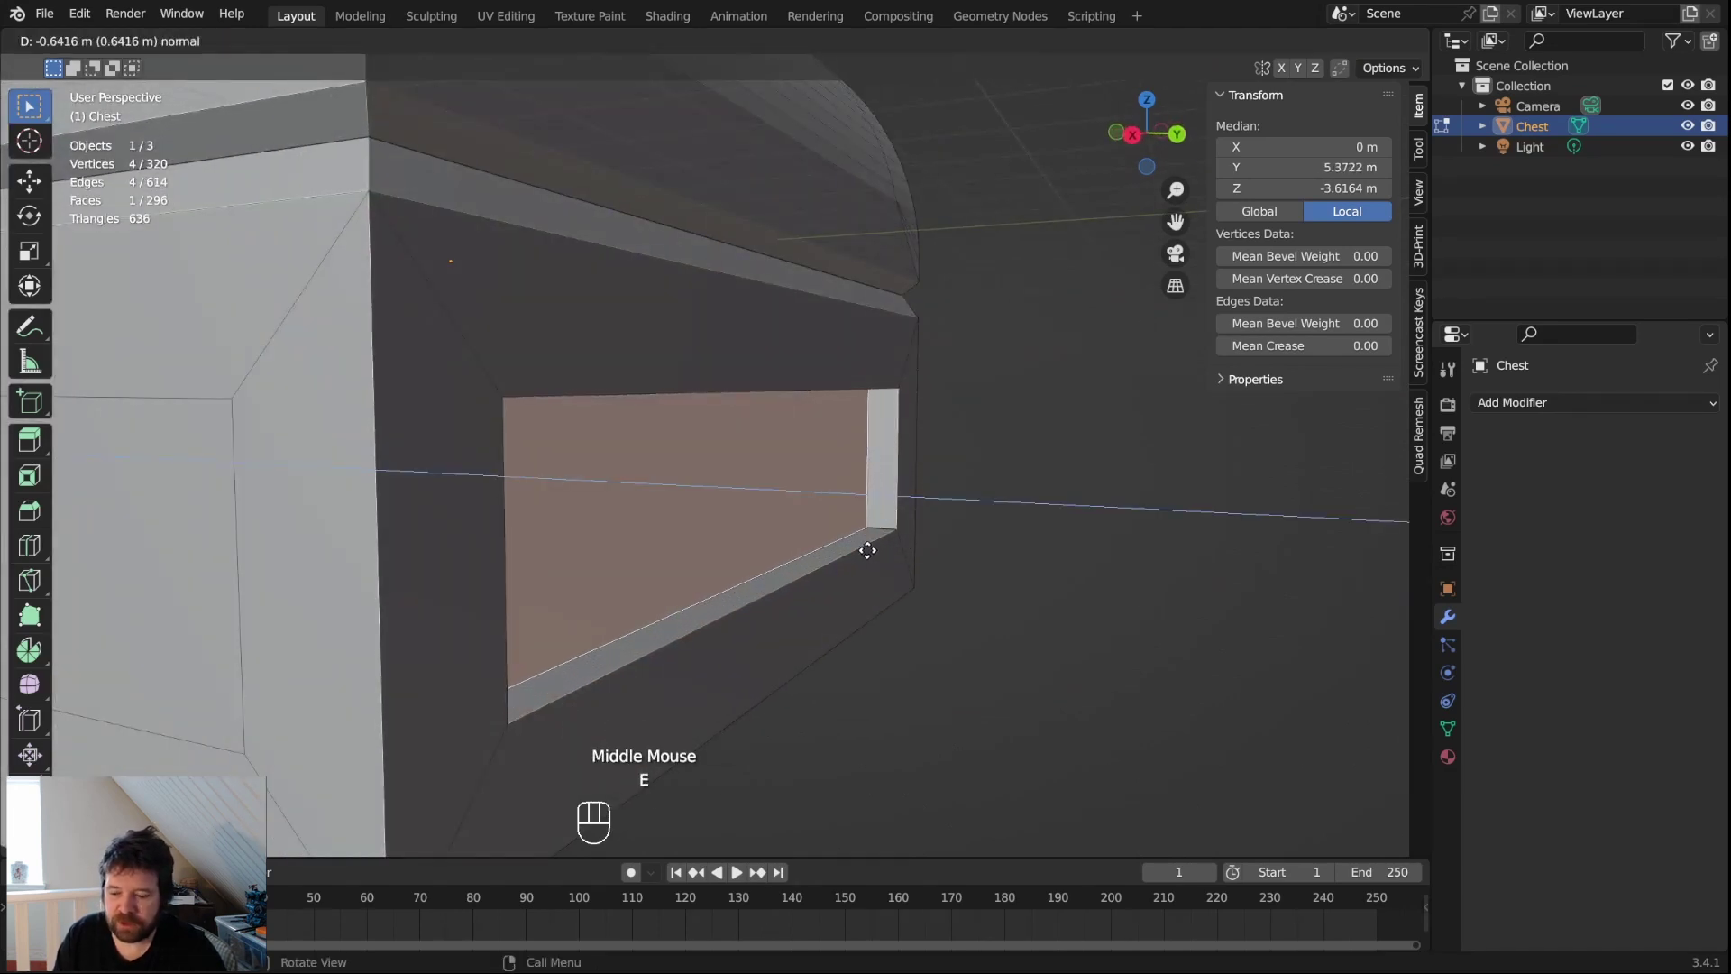
text(0.5)
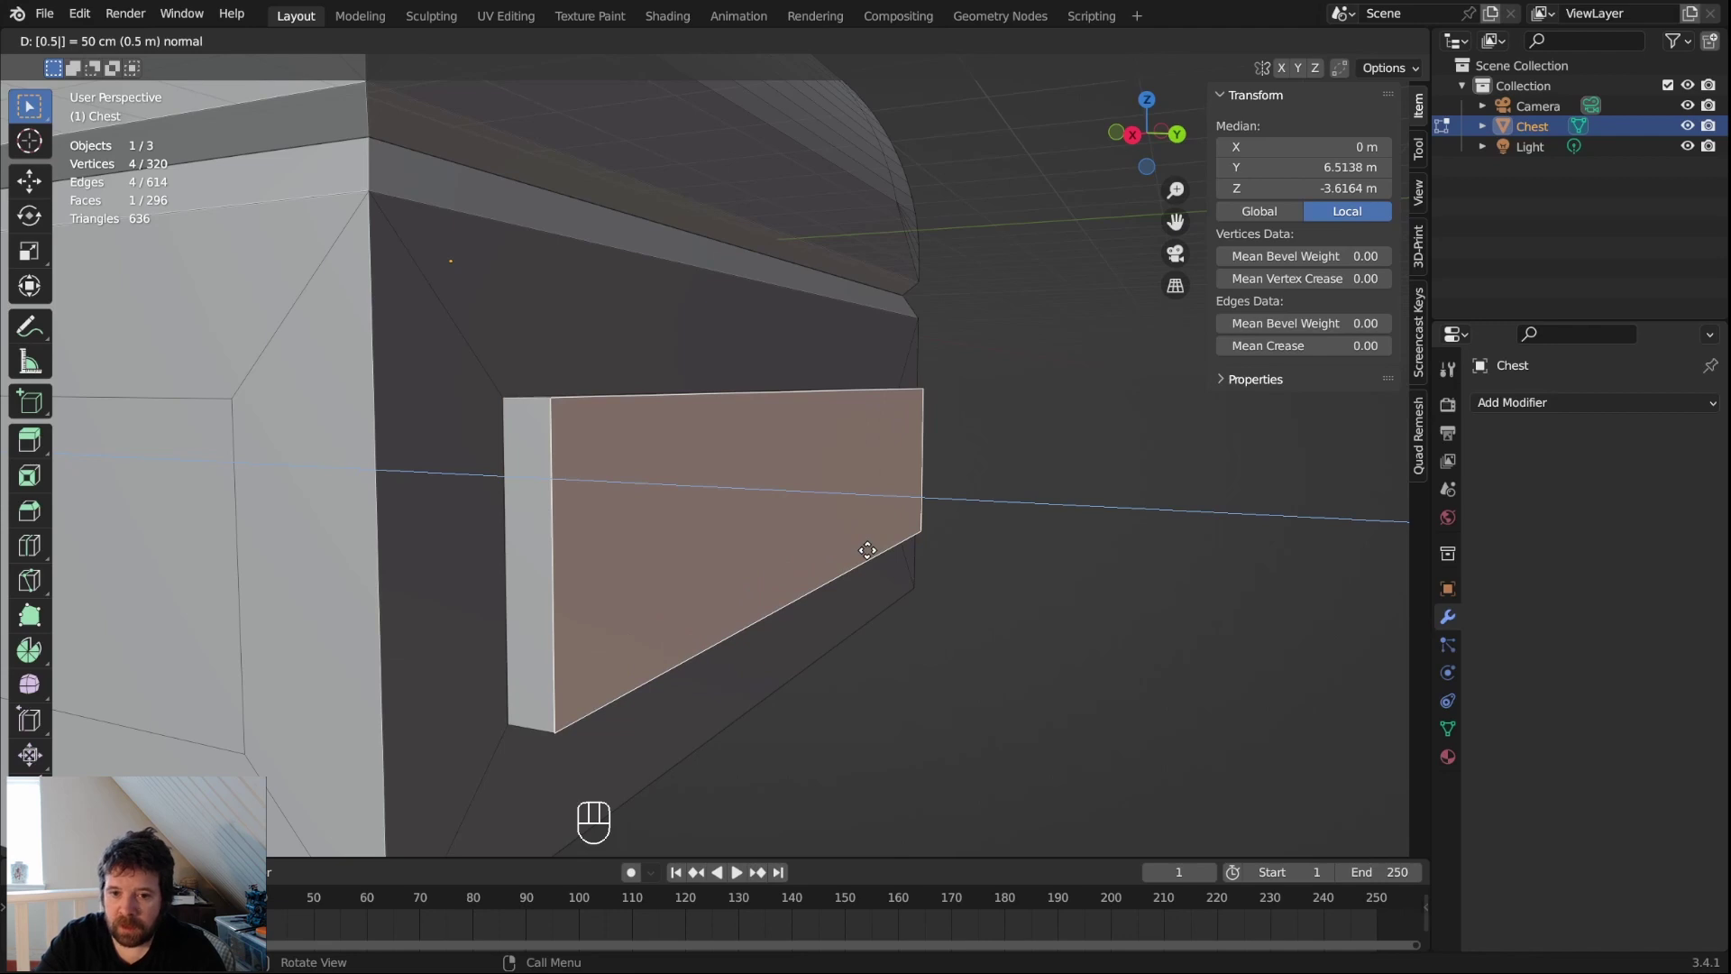
key(minus)
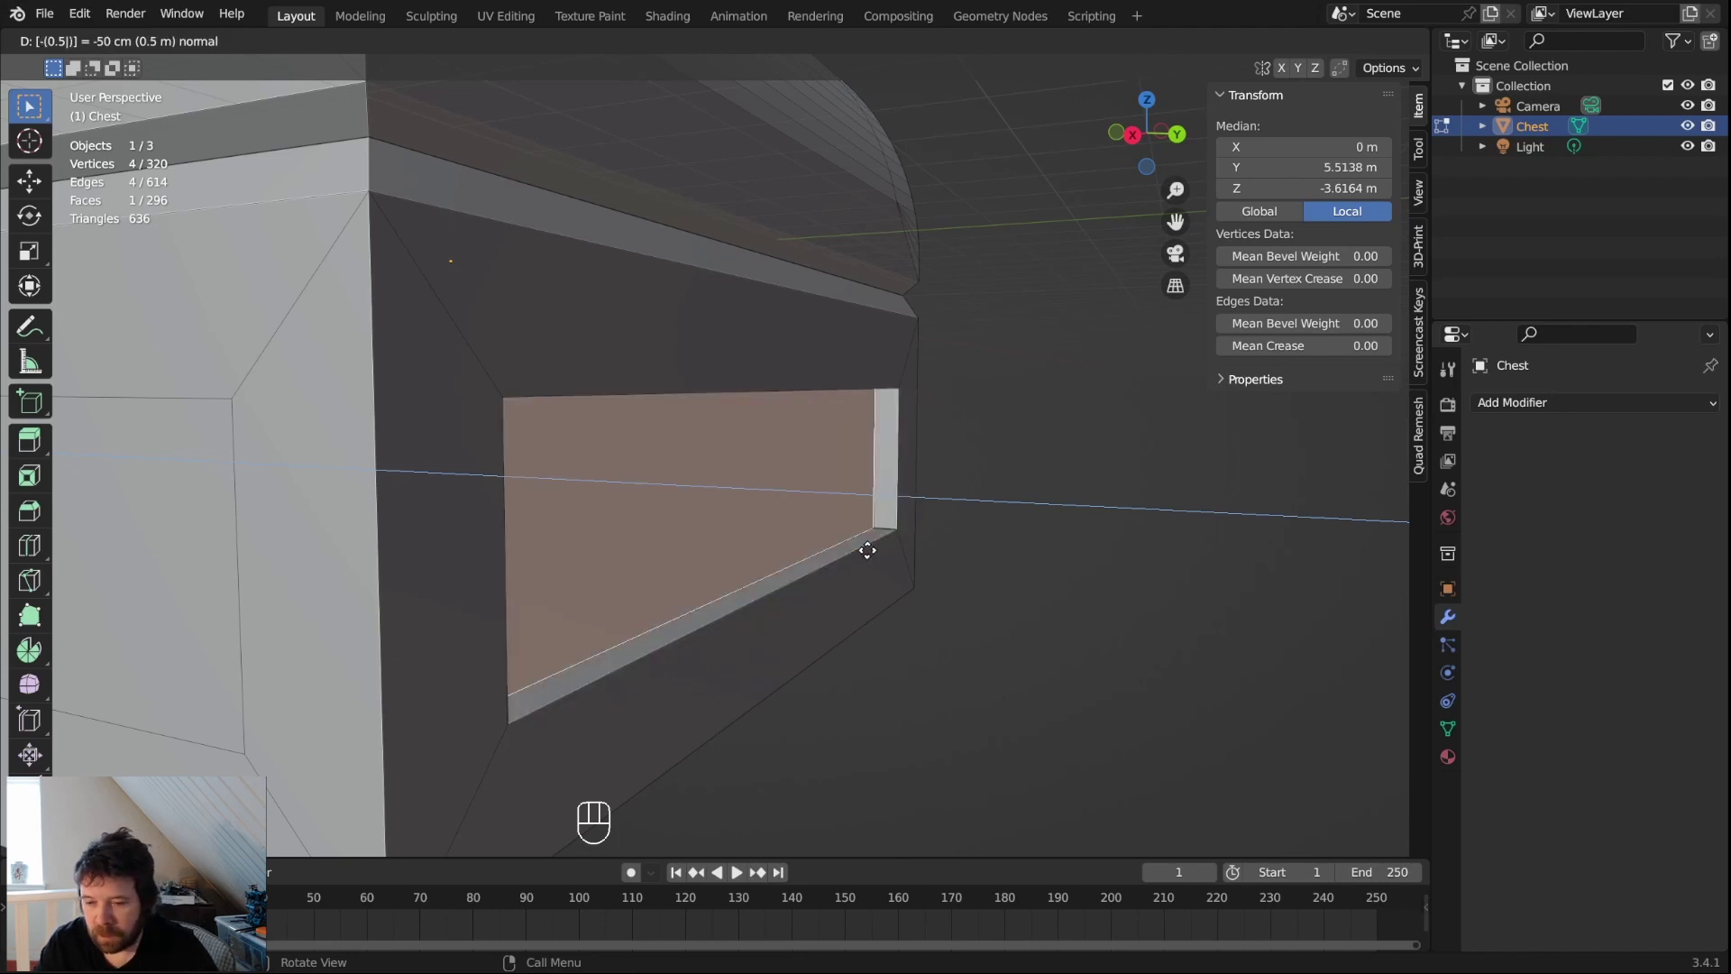
key(Return)
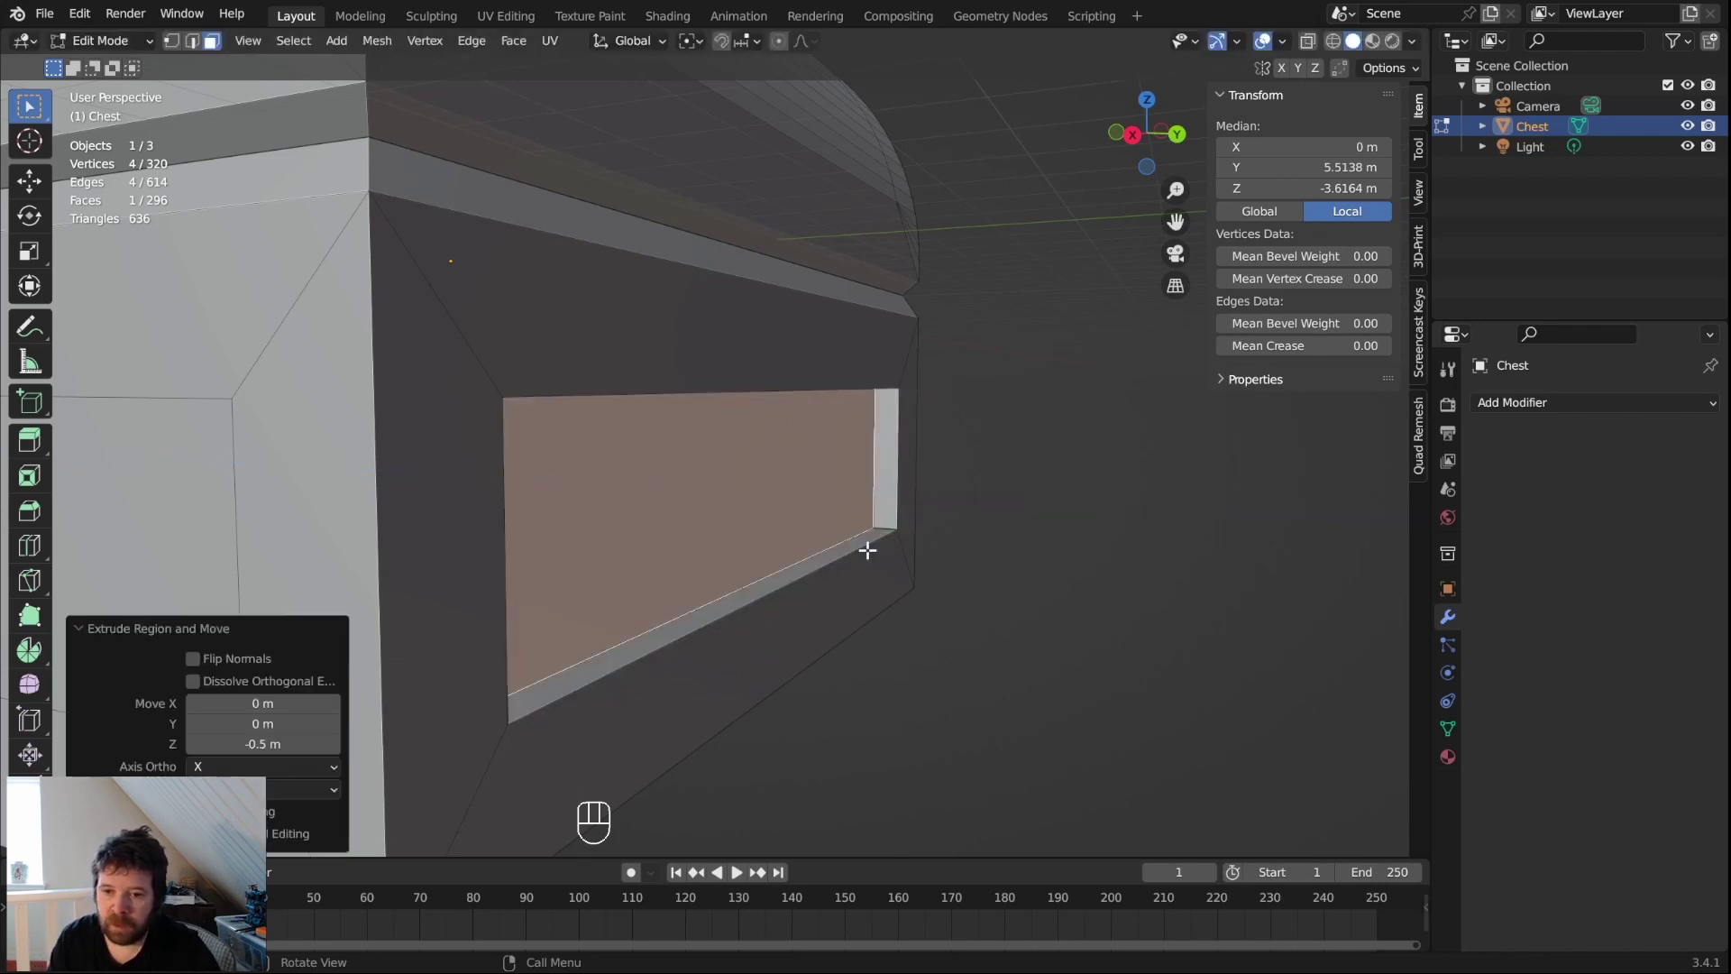
Step: In edge mode, move the upper inner edge of the +Y side recess downward along Z, and clear the selection
scroll(928, 511, down, 2)
middle_drag(928, 511, 837, 545)
scroll(836, 545, up, 2)
middle_drag(749, 479, 902, 313)
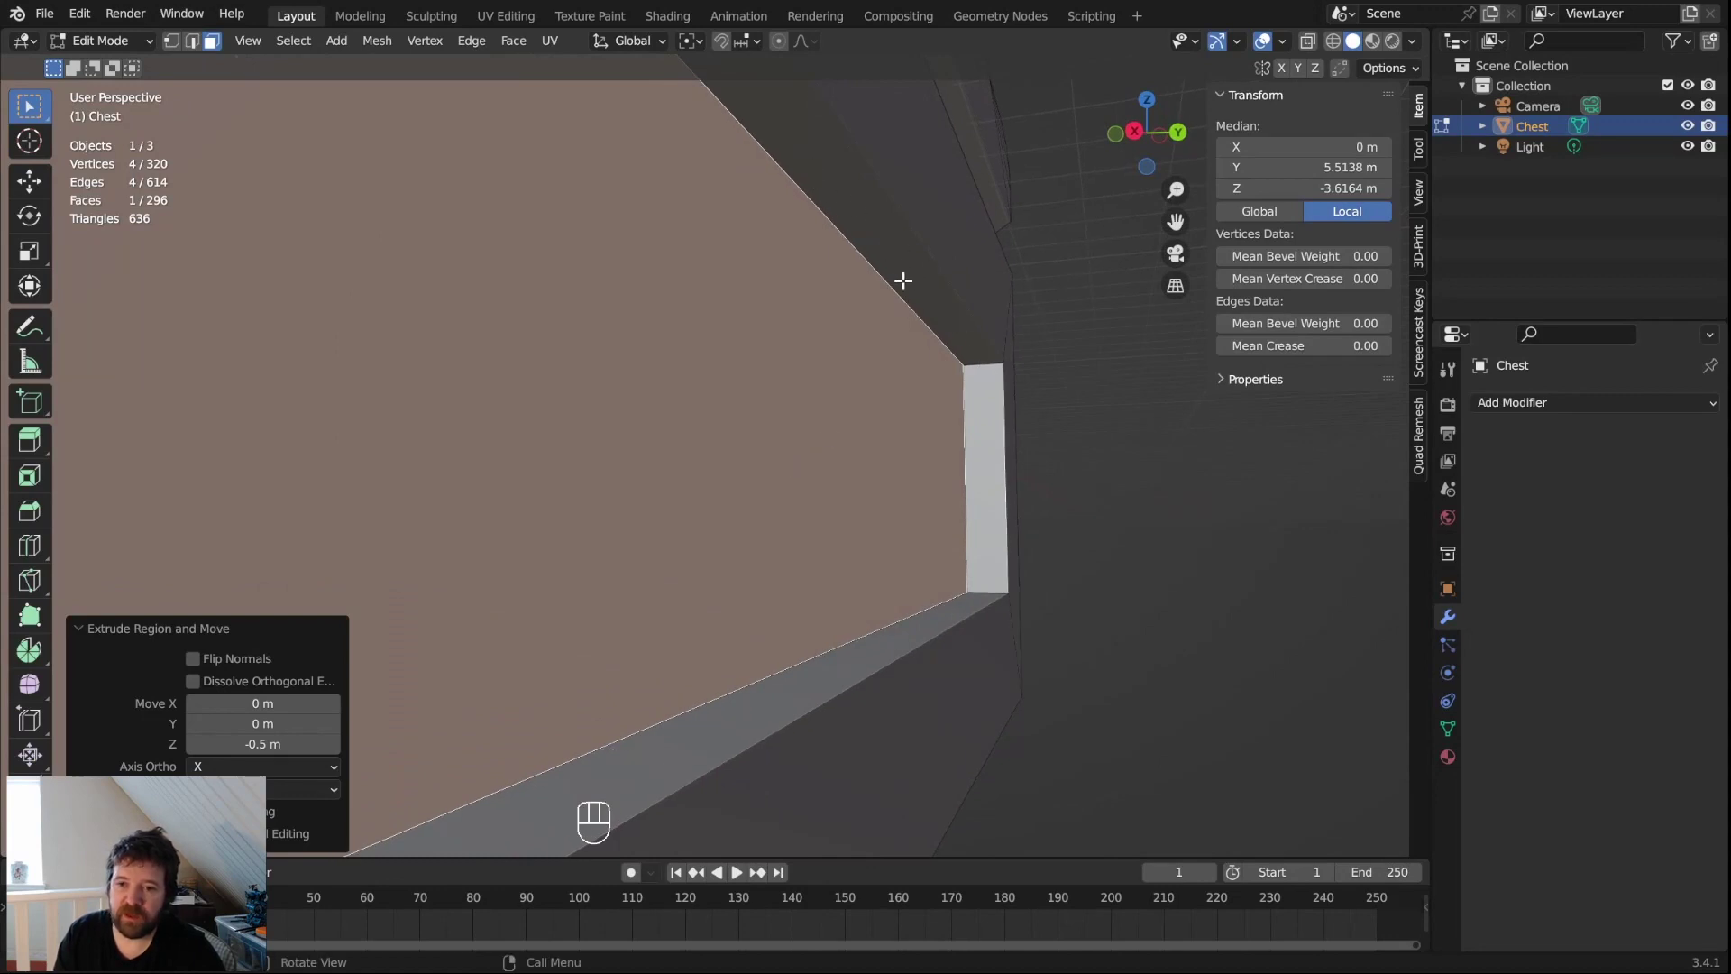
scroll(953, 429, down, 1)
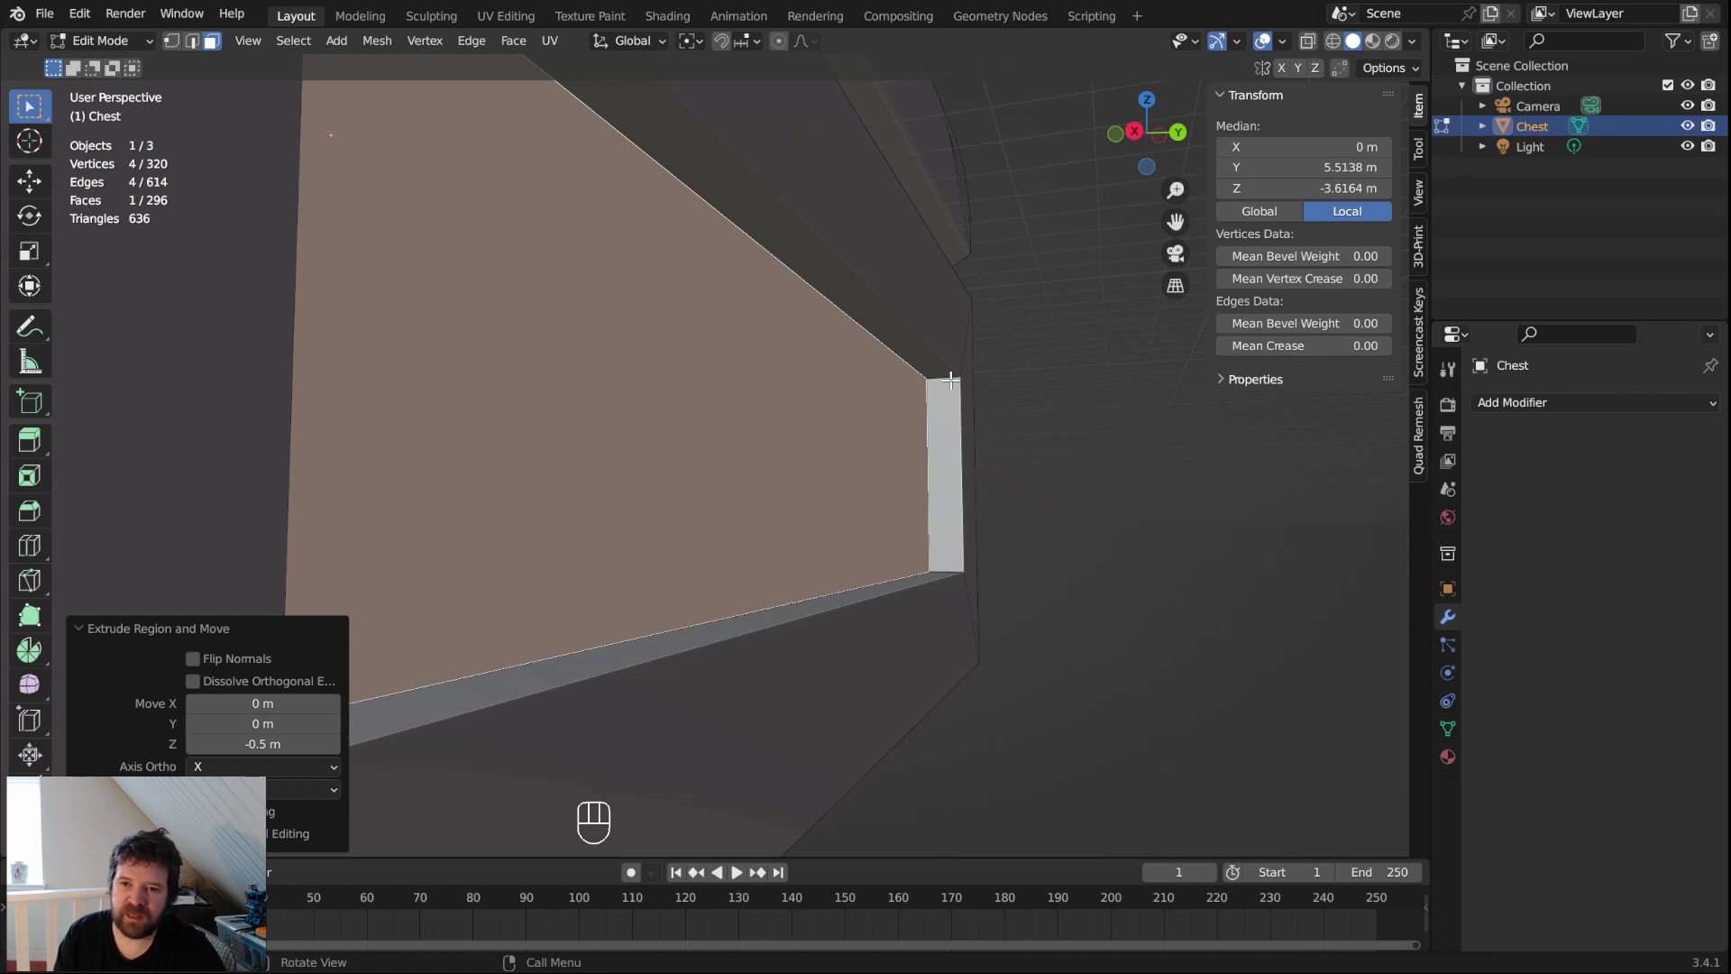
middle_drag(951, 380, 819, 313)
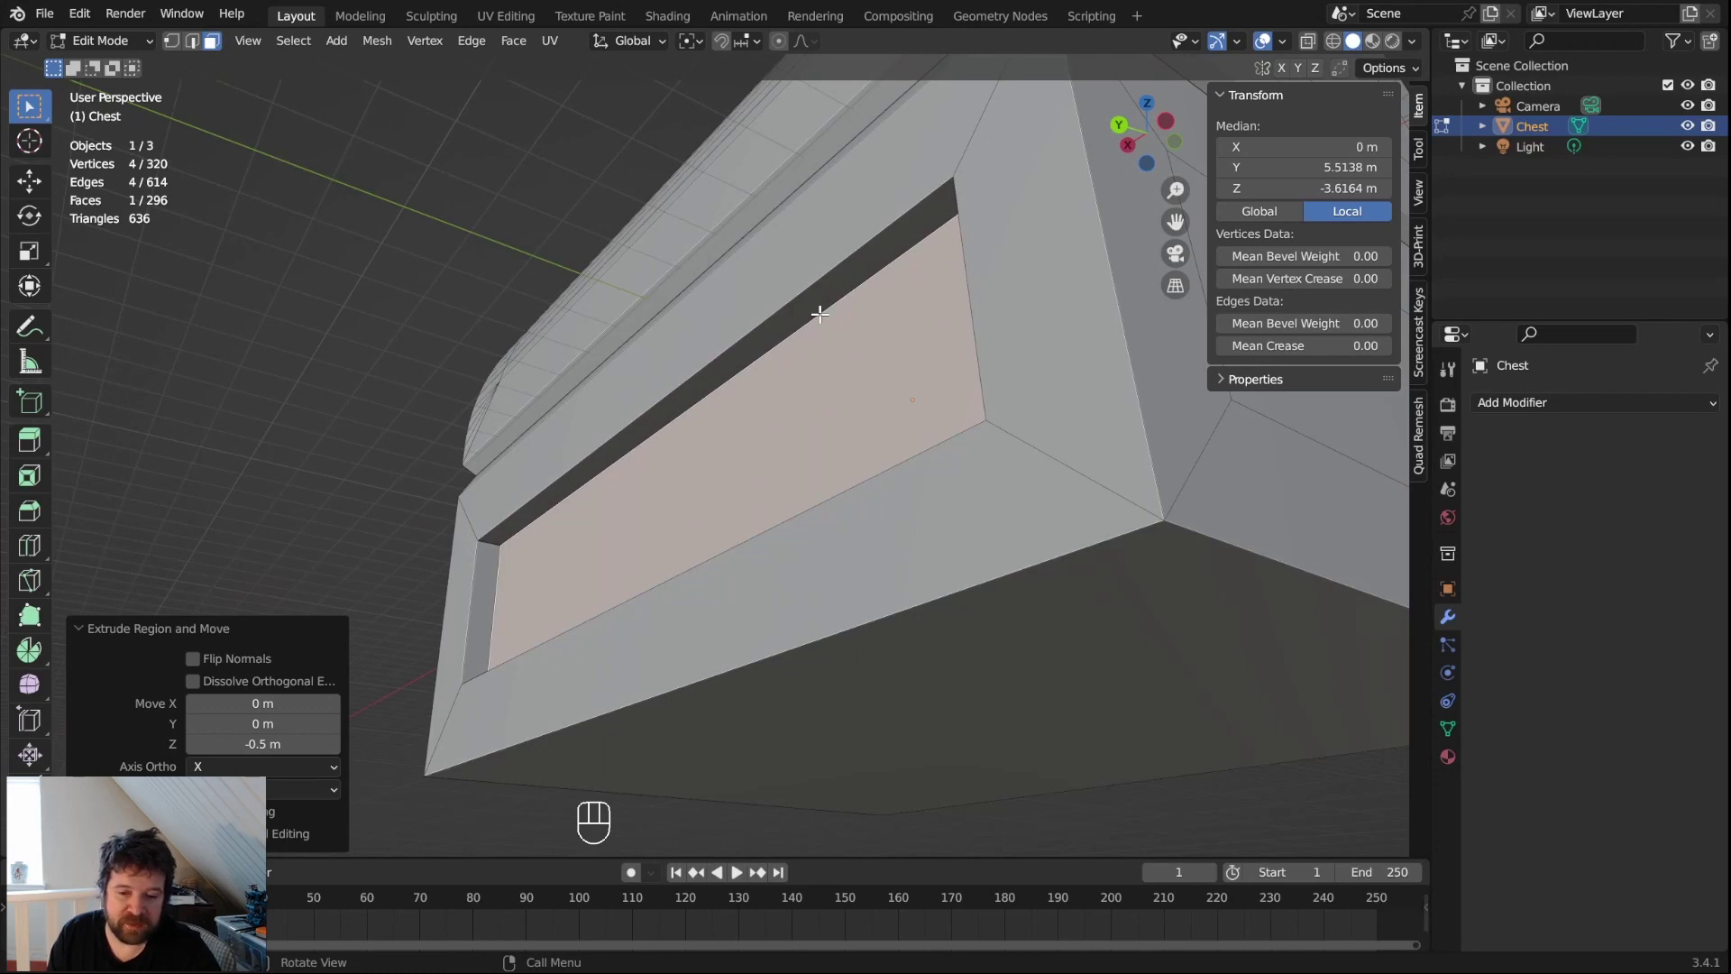
key(2)
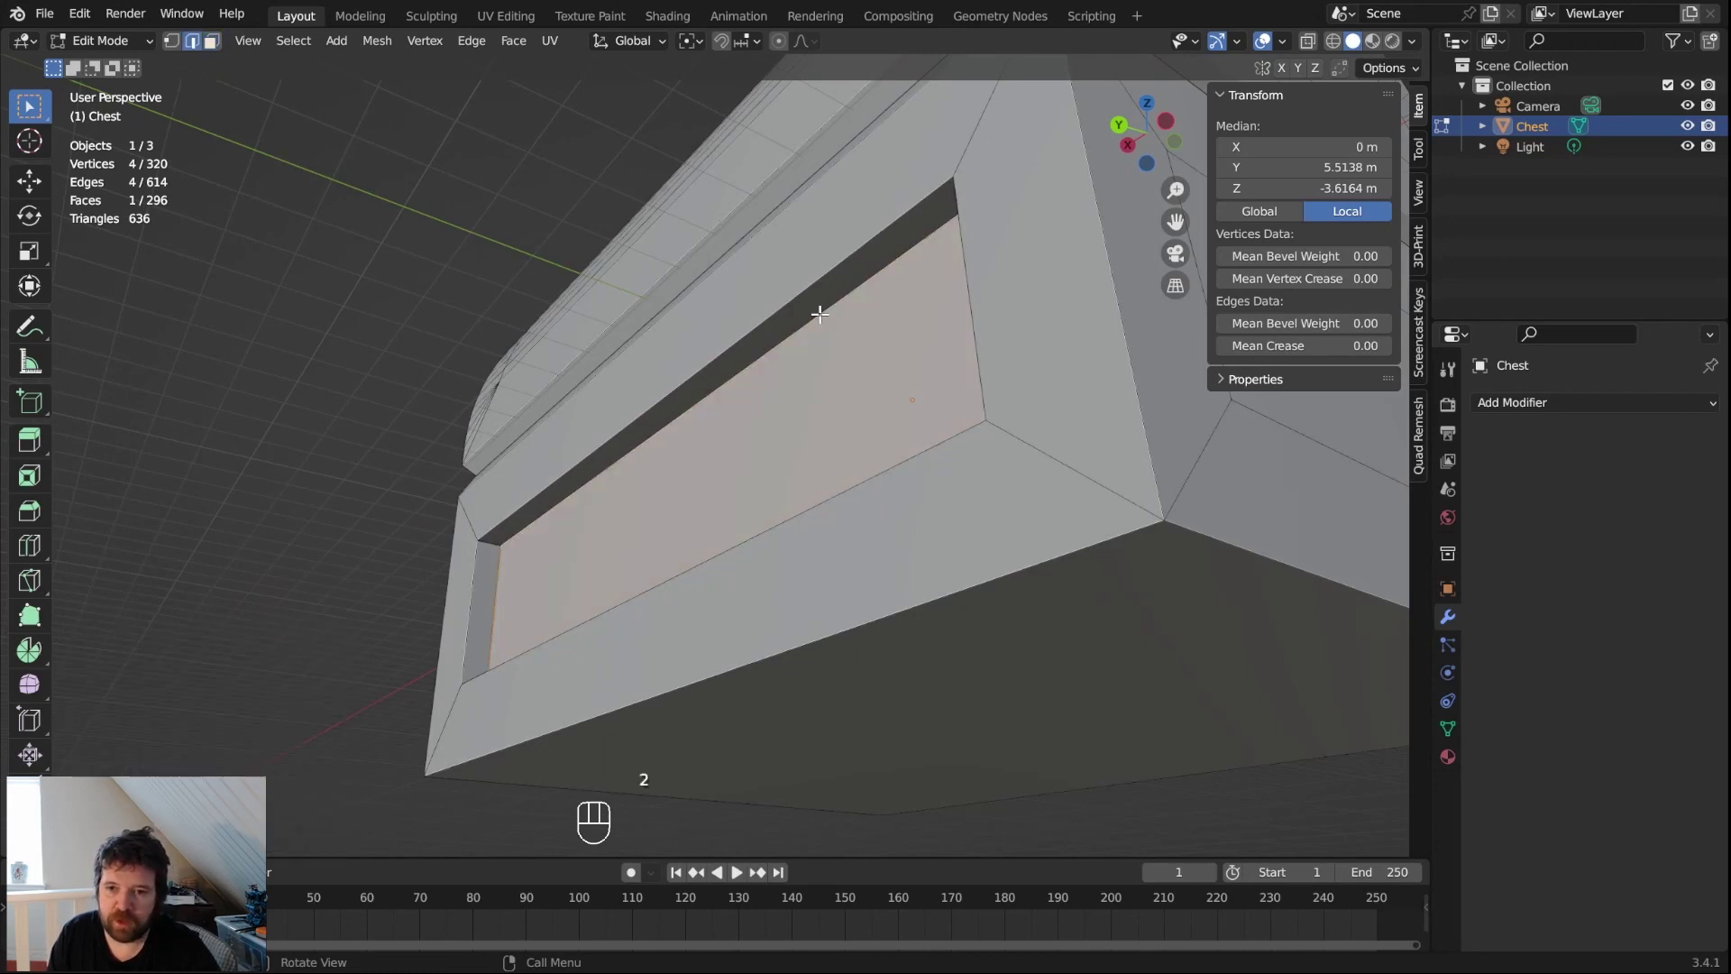
click(819, 312)
middle_drag(819, 312, 817, 416)
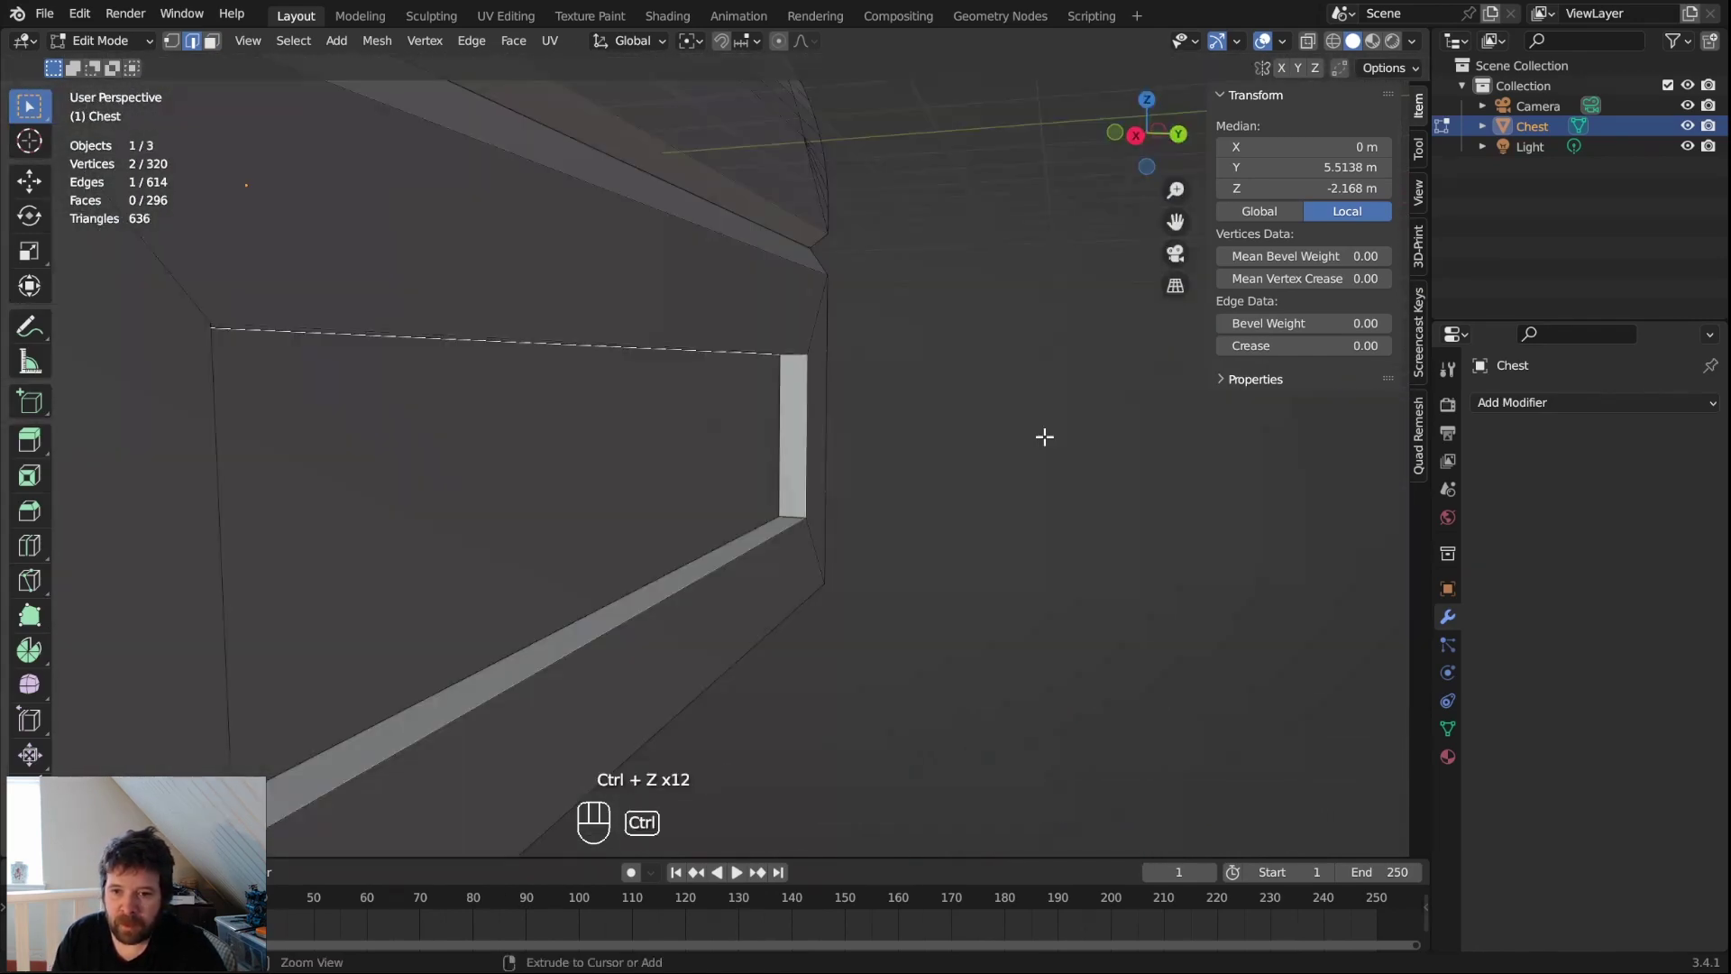
key(g)
key(z)
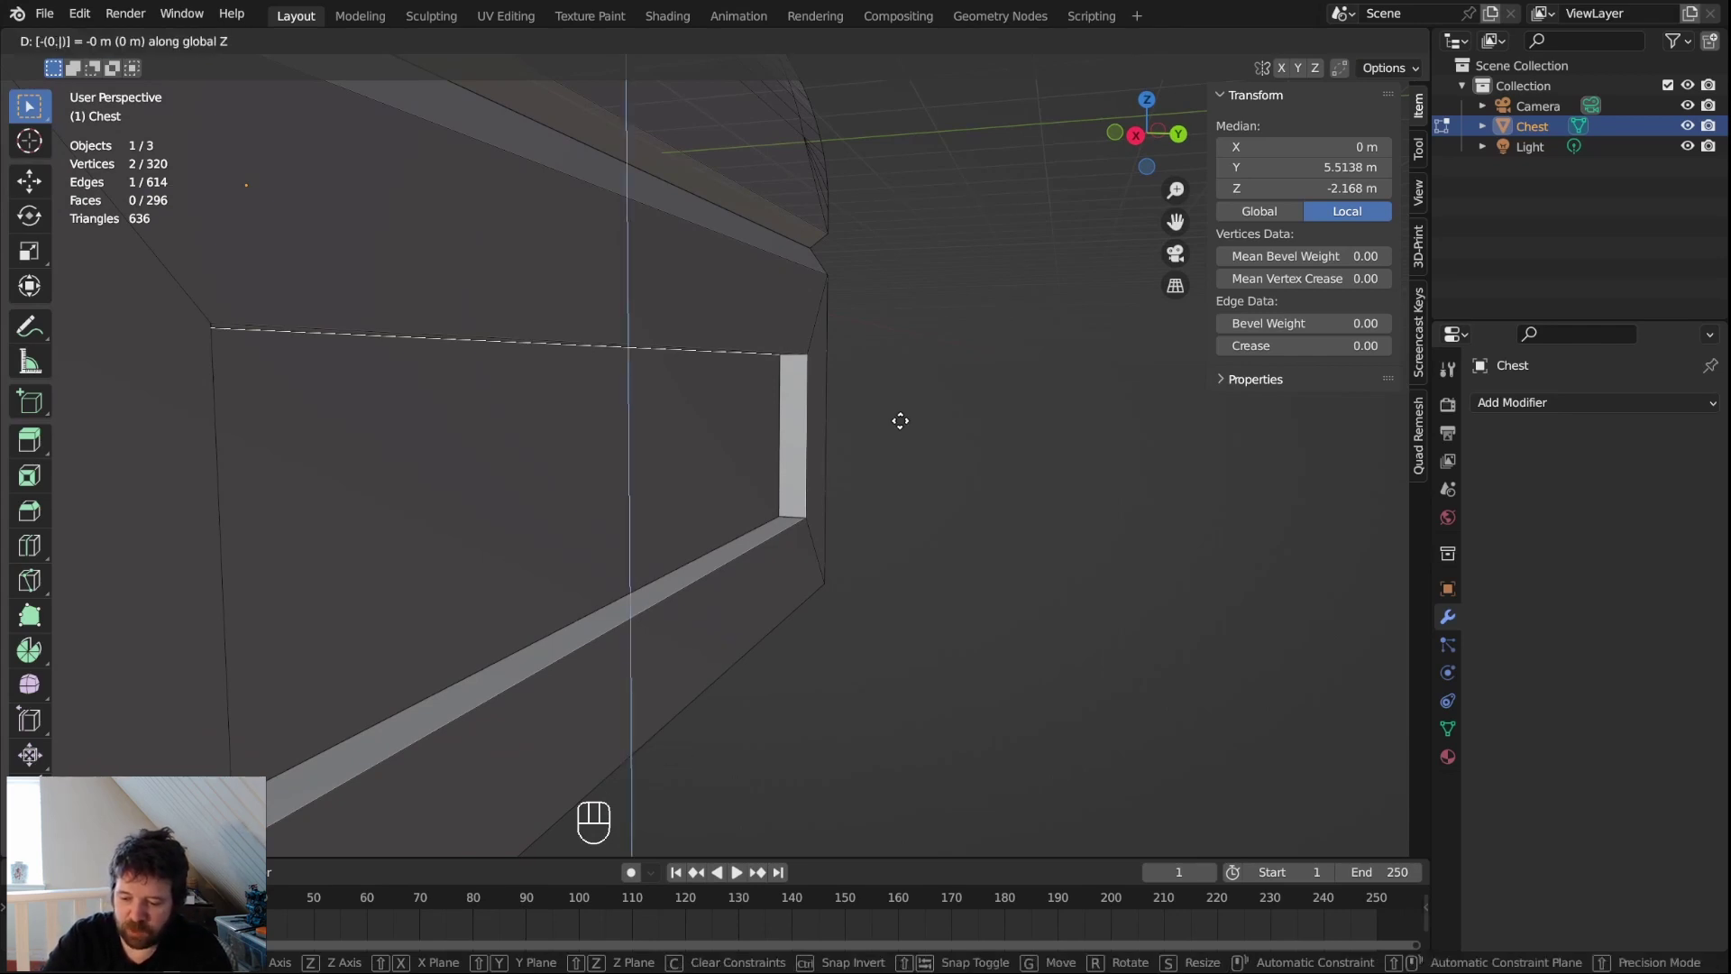
click(901, 419)
key(alt+a)
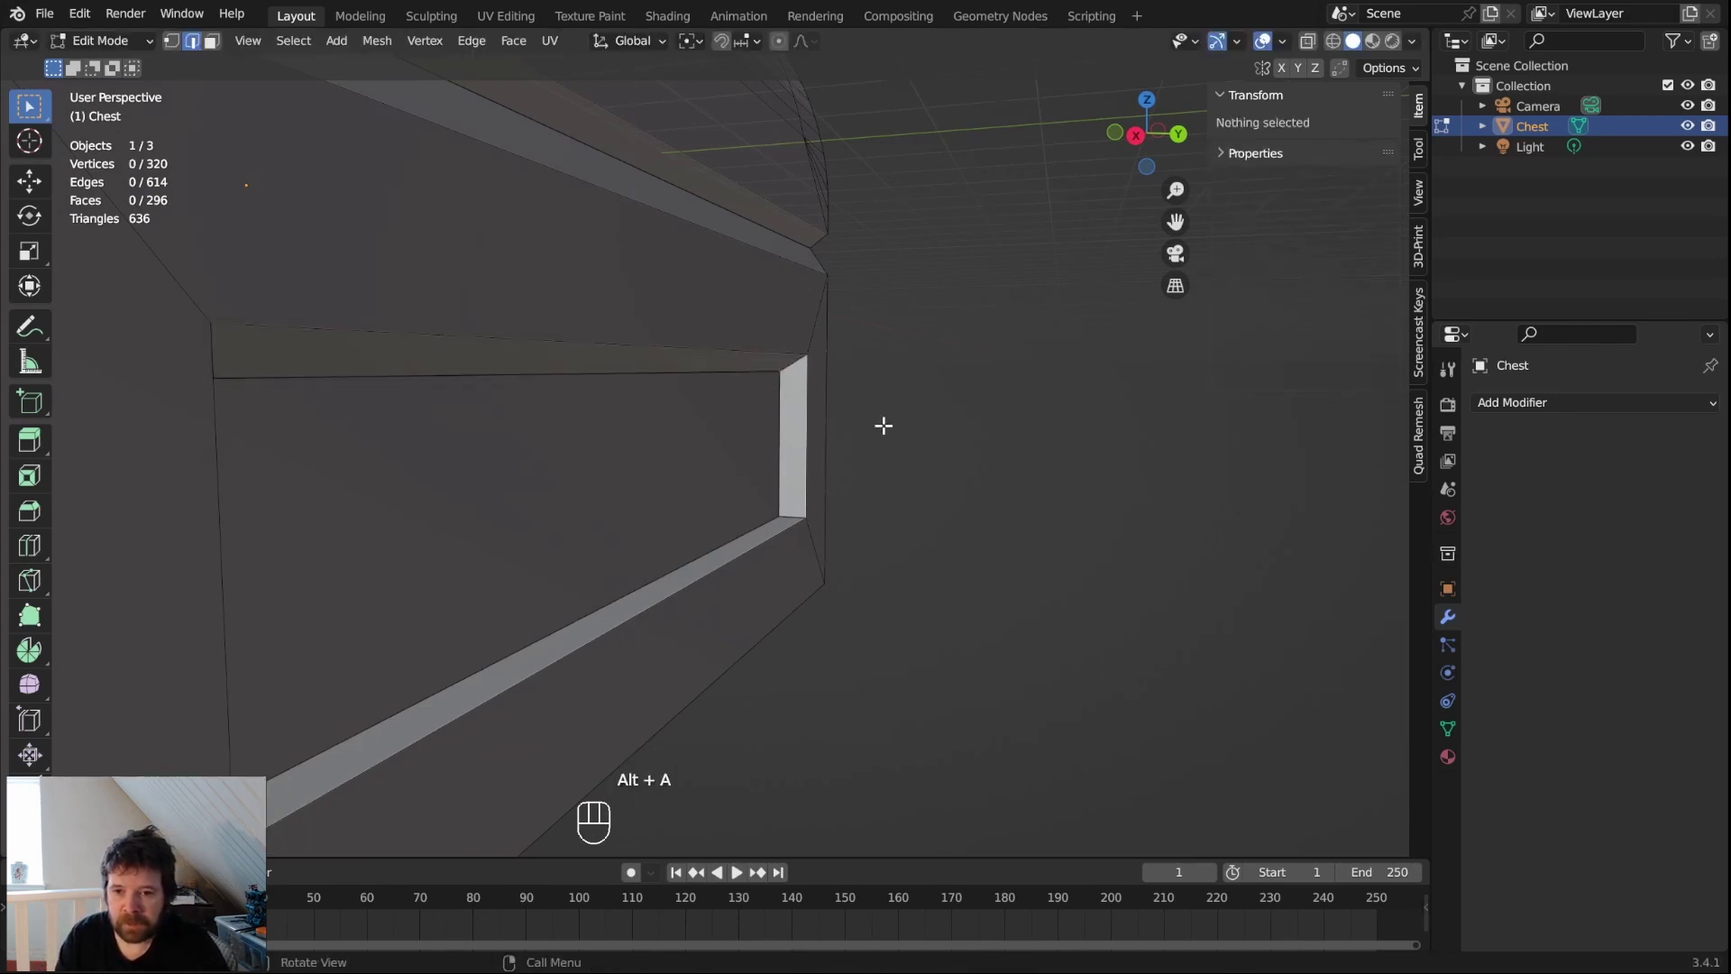
Step: In face mode, select the inset panels on the chest base's -Y side and both X ends, and extrude them in place
scroll(881, 425, down, 2)
middle_drag(881, 425, 533, 501)
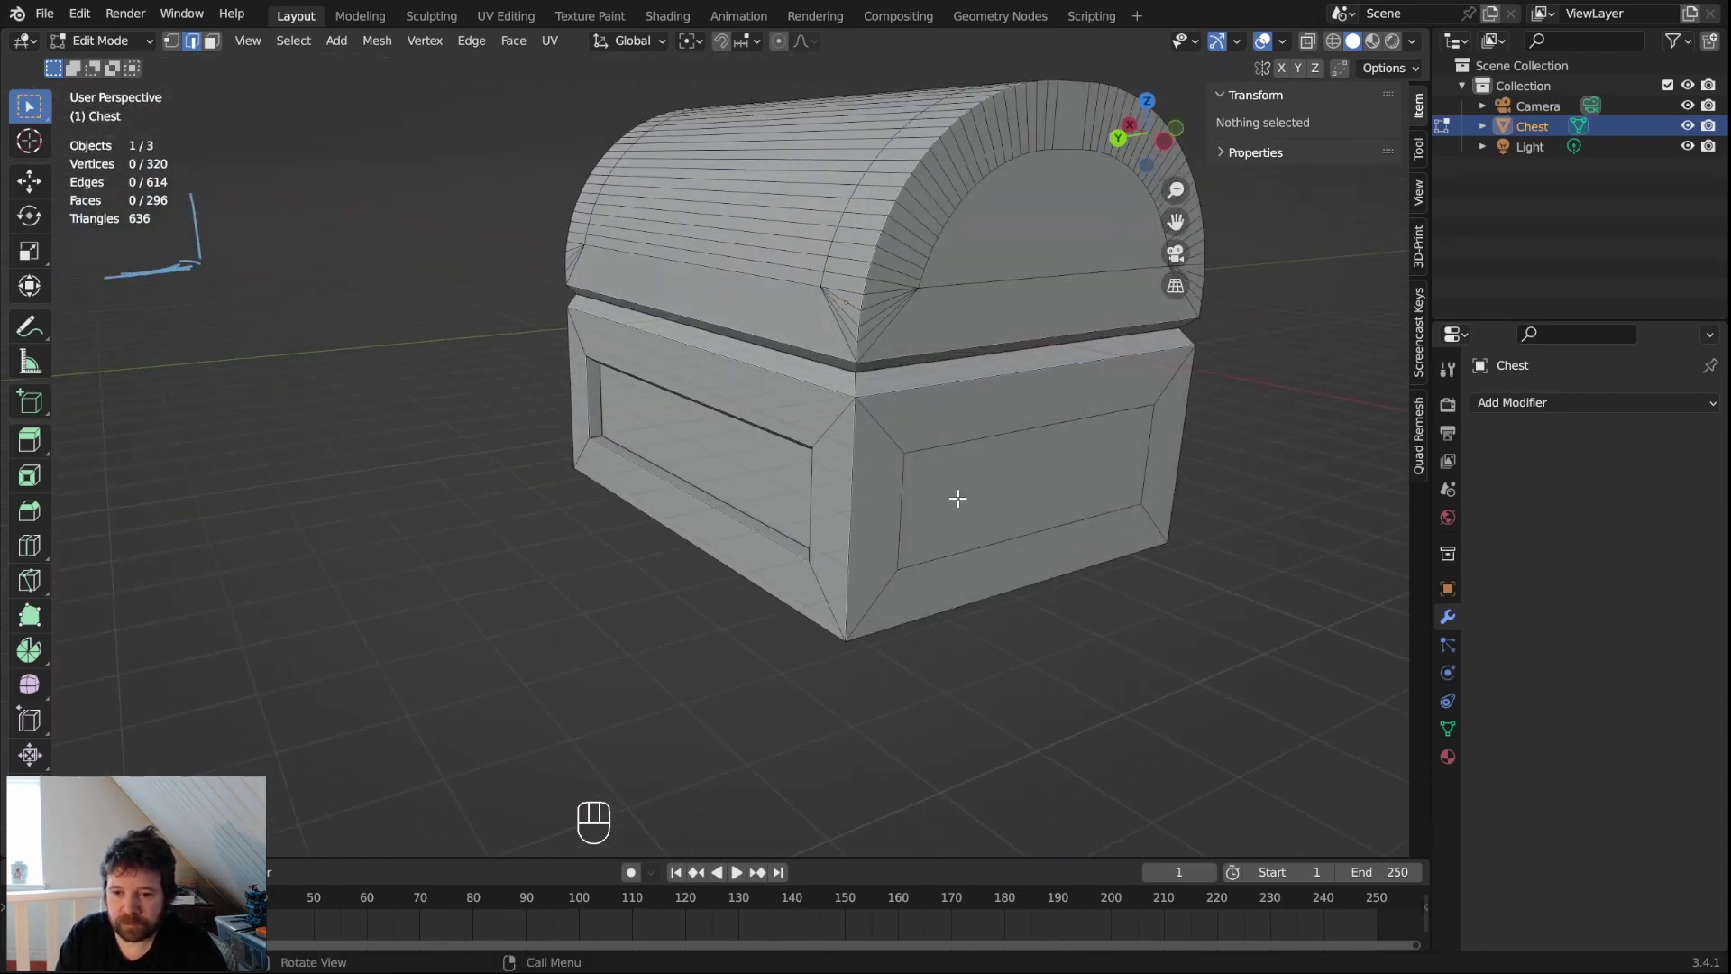
key(3)
click(958, 498)
middle_drag(1121, 483, 1128, 564)
shift+click(1043, 505)
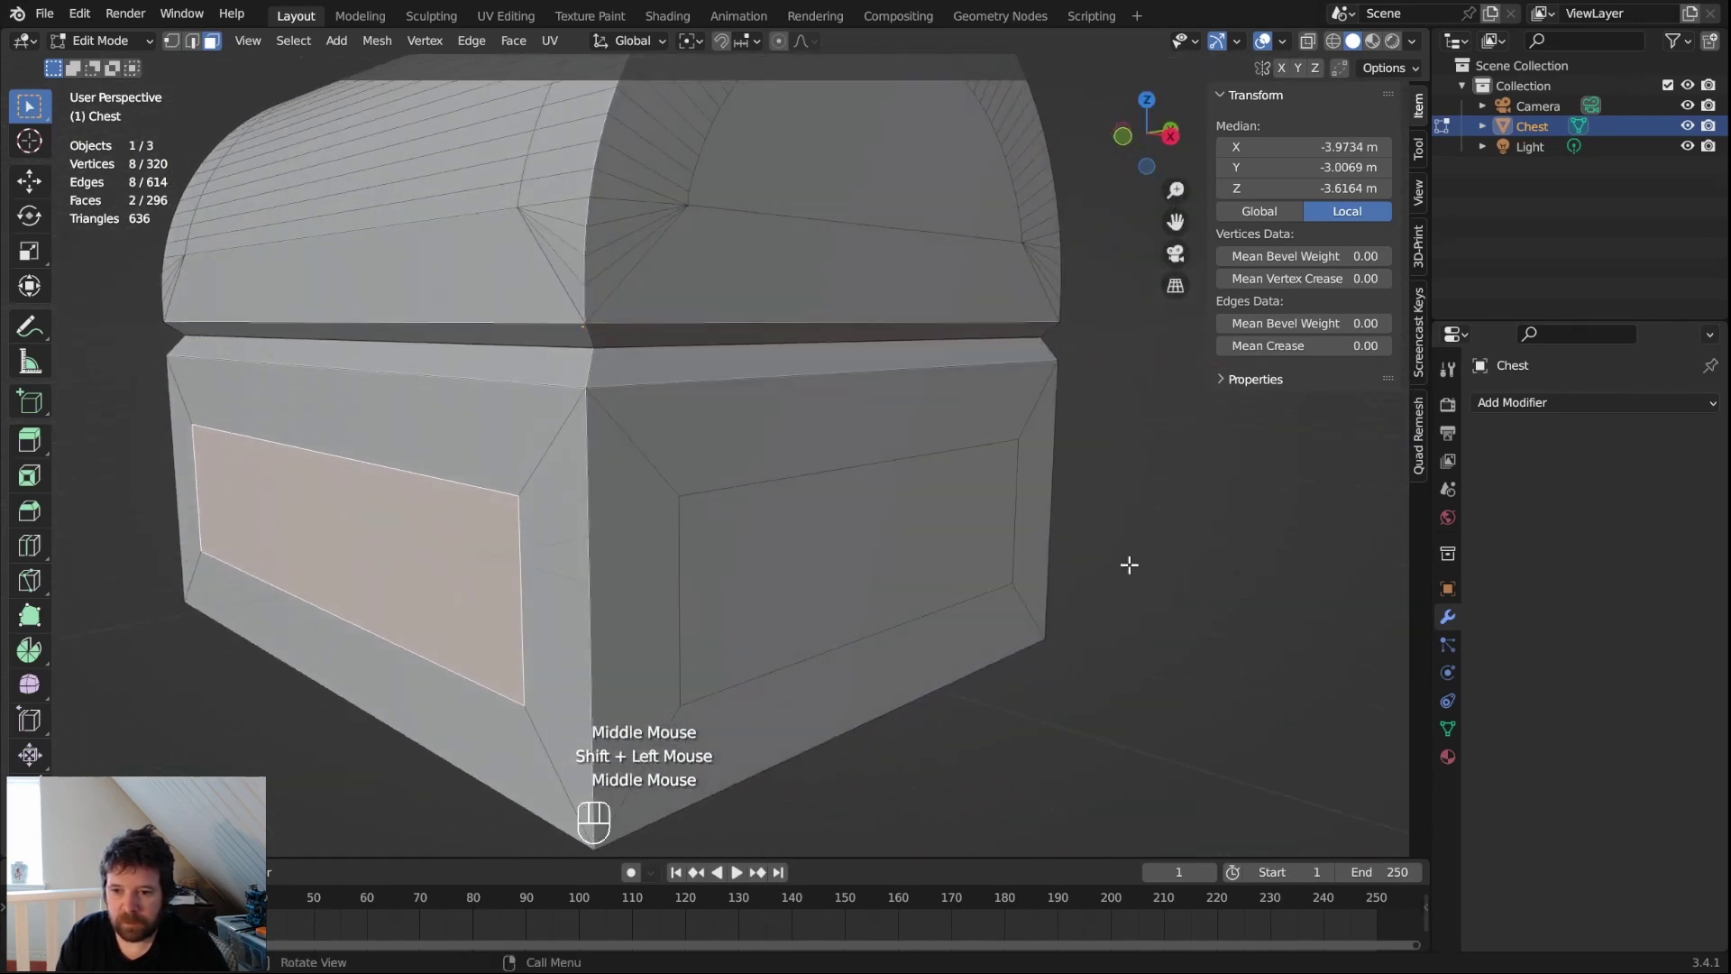
shift+click(839, 568)
middle_drag(838, 568, 1118, 639)
key(e)
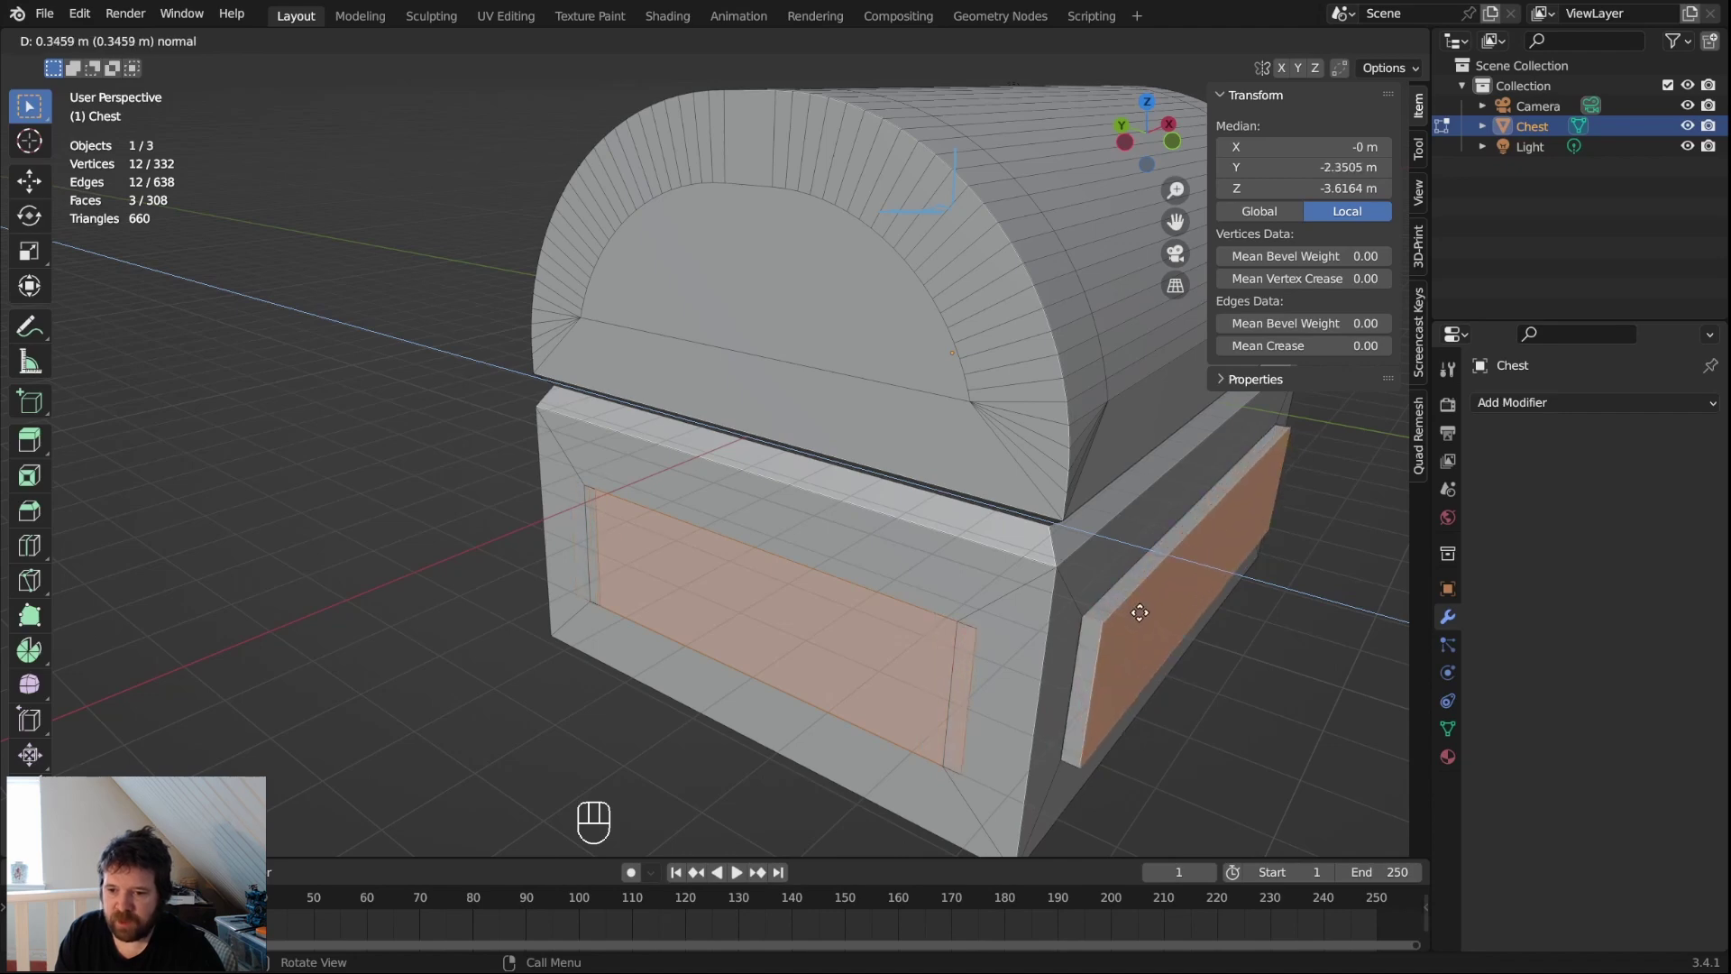
right_click(1136, 622)
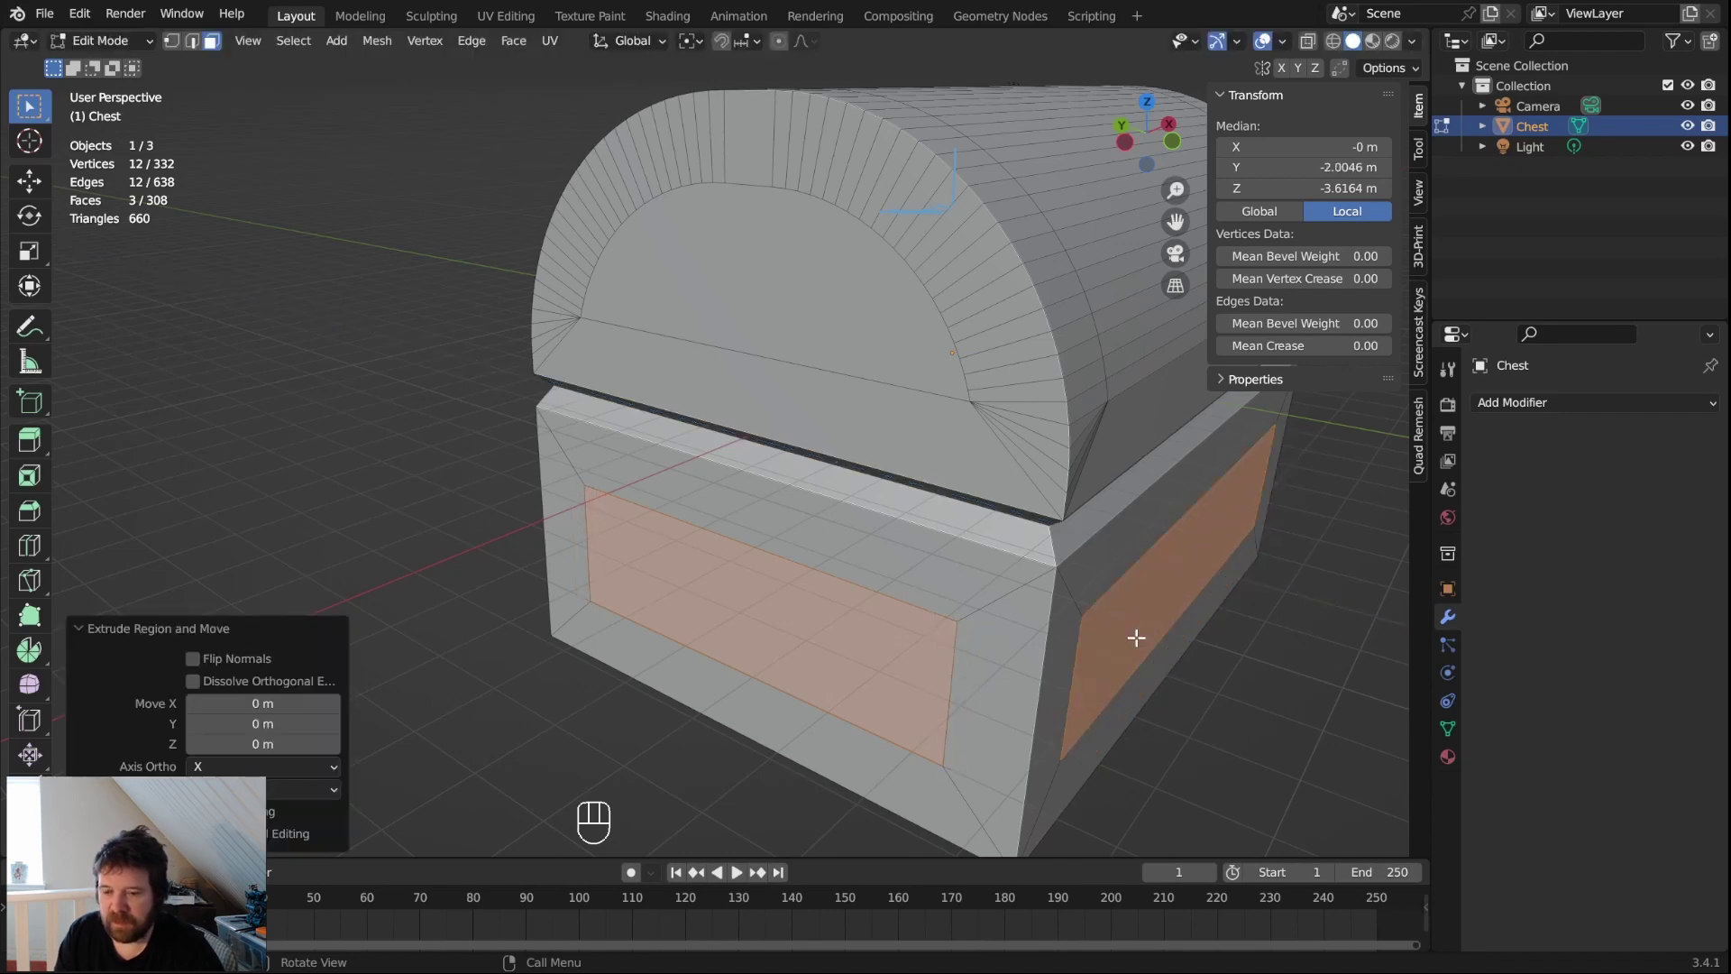
shift+middle_drag(1167, 664, 977, 552)
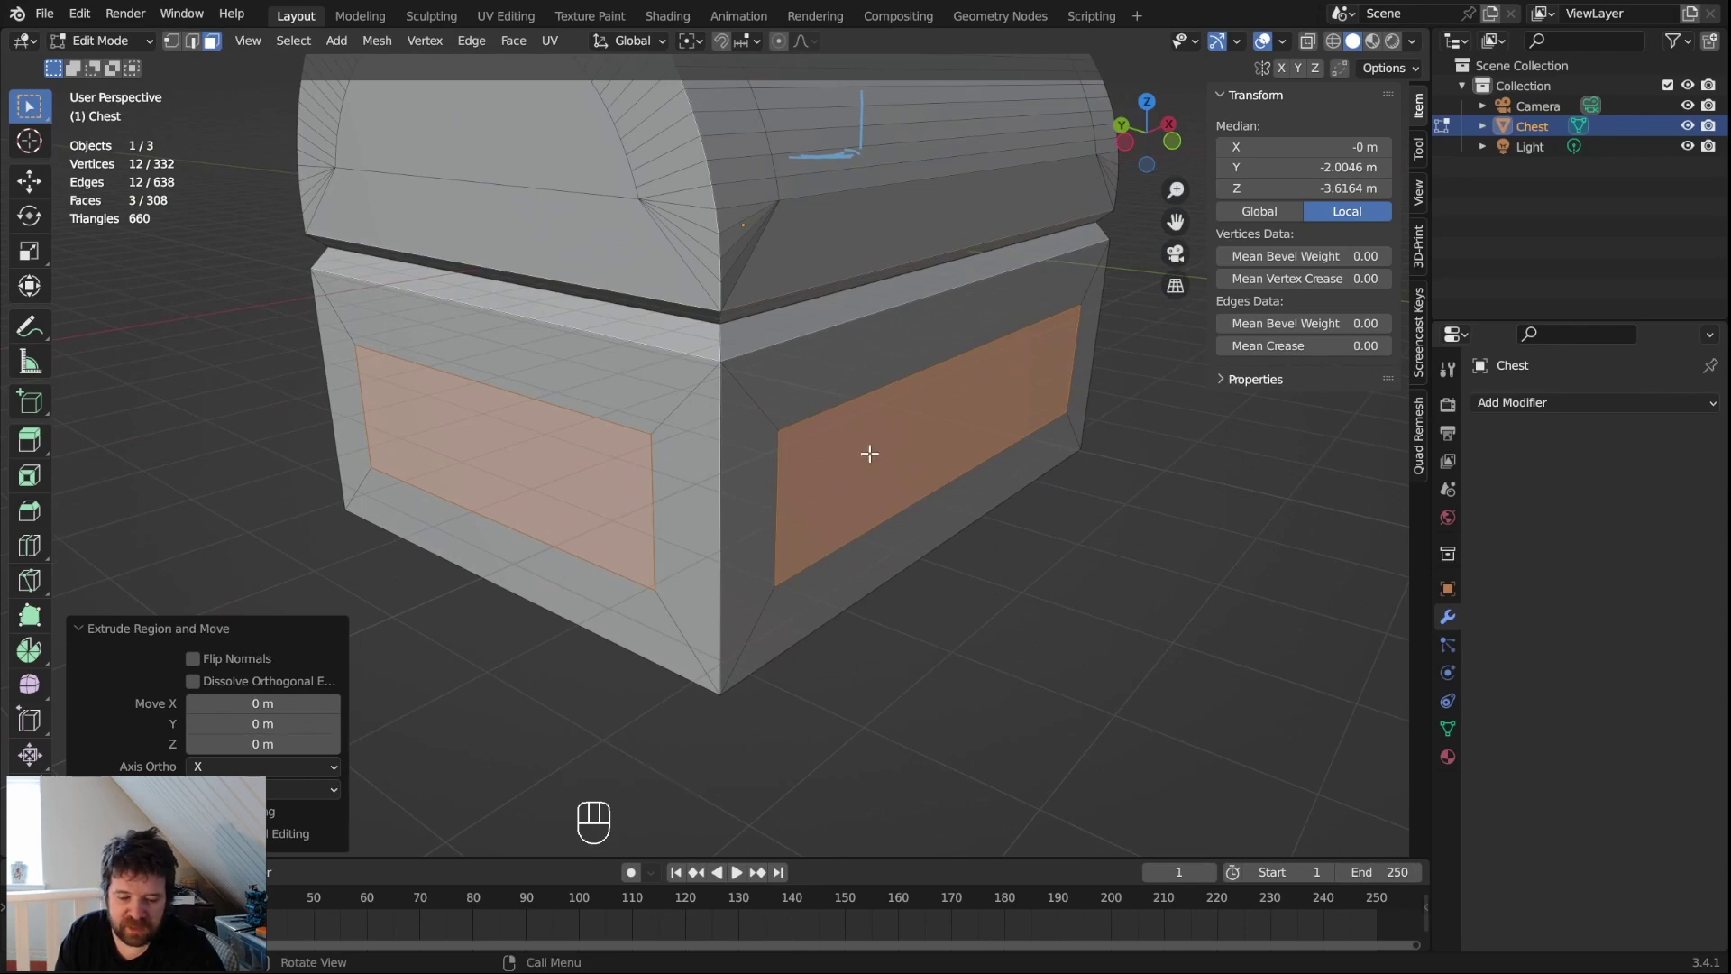
key(g)
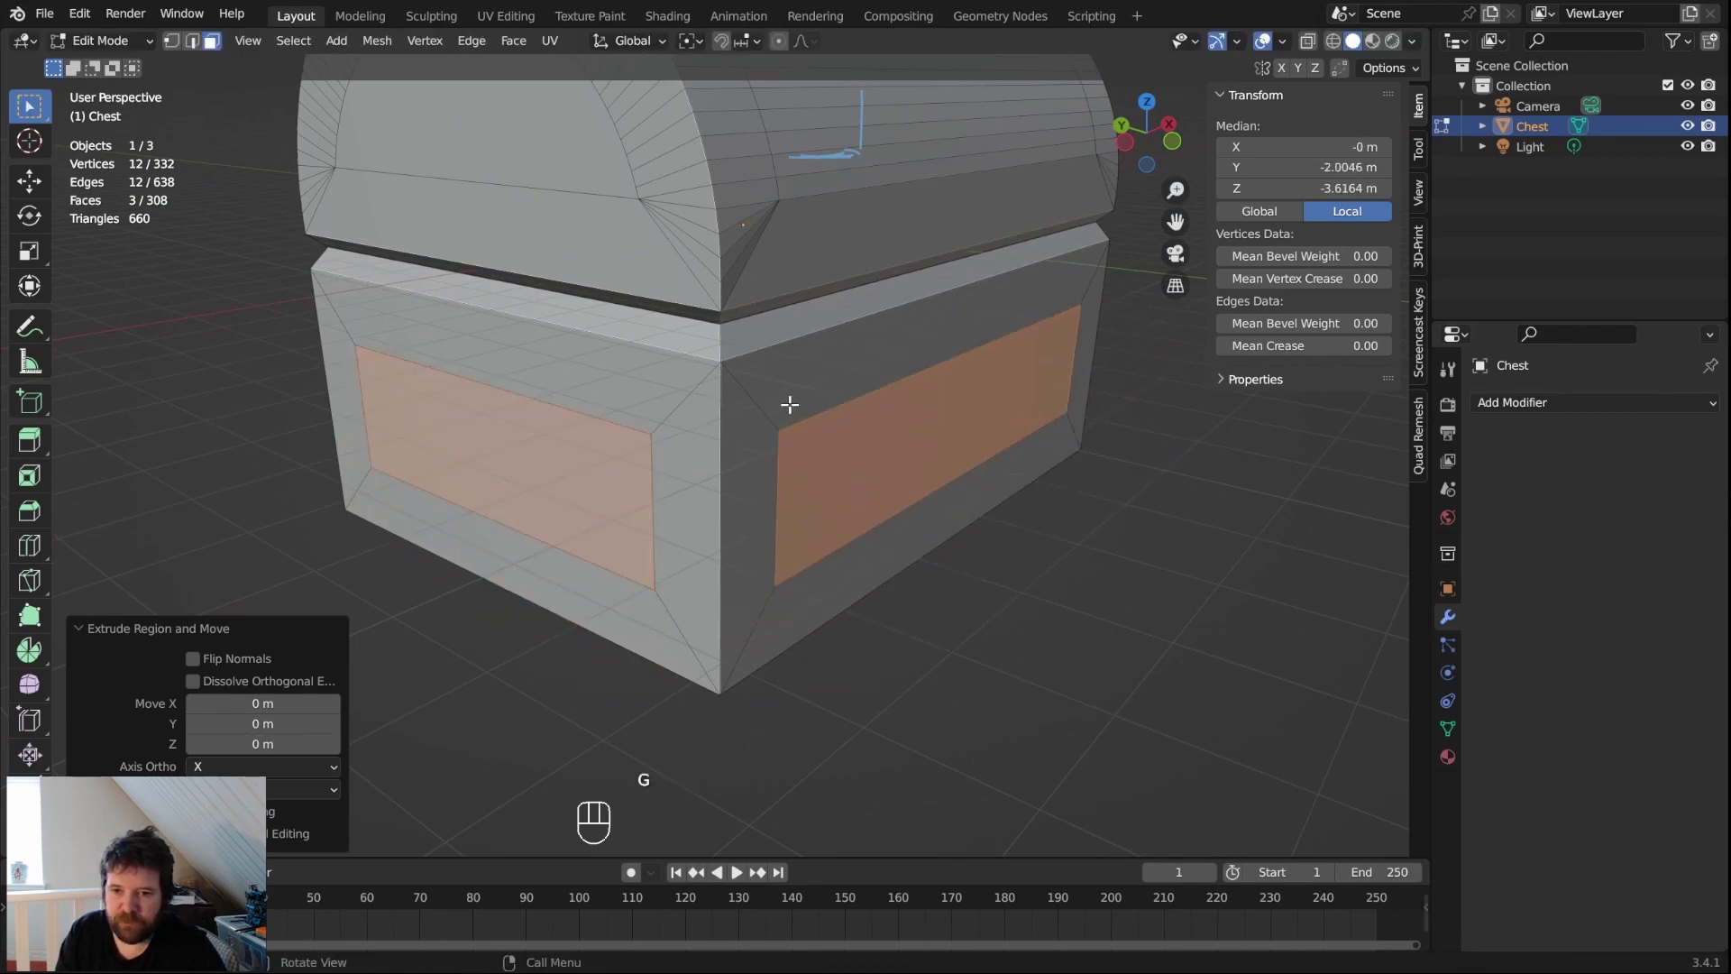
Step: Shrink/Fatten the three extruded base panels inward by -0.5 m
middle_drag(795, 499, 826, 516)
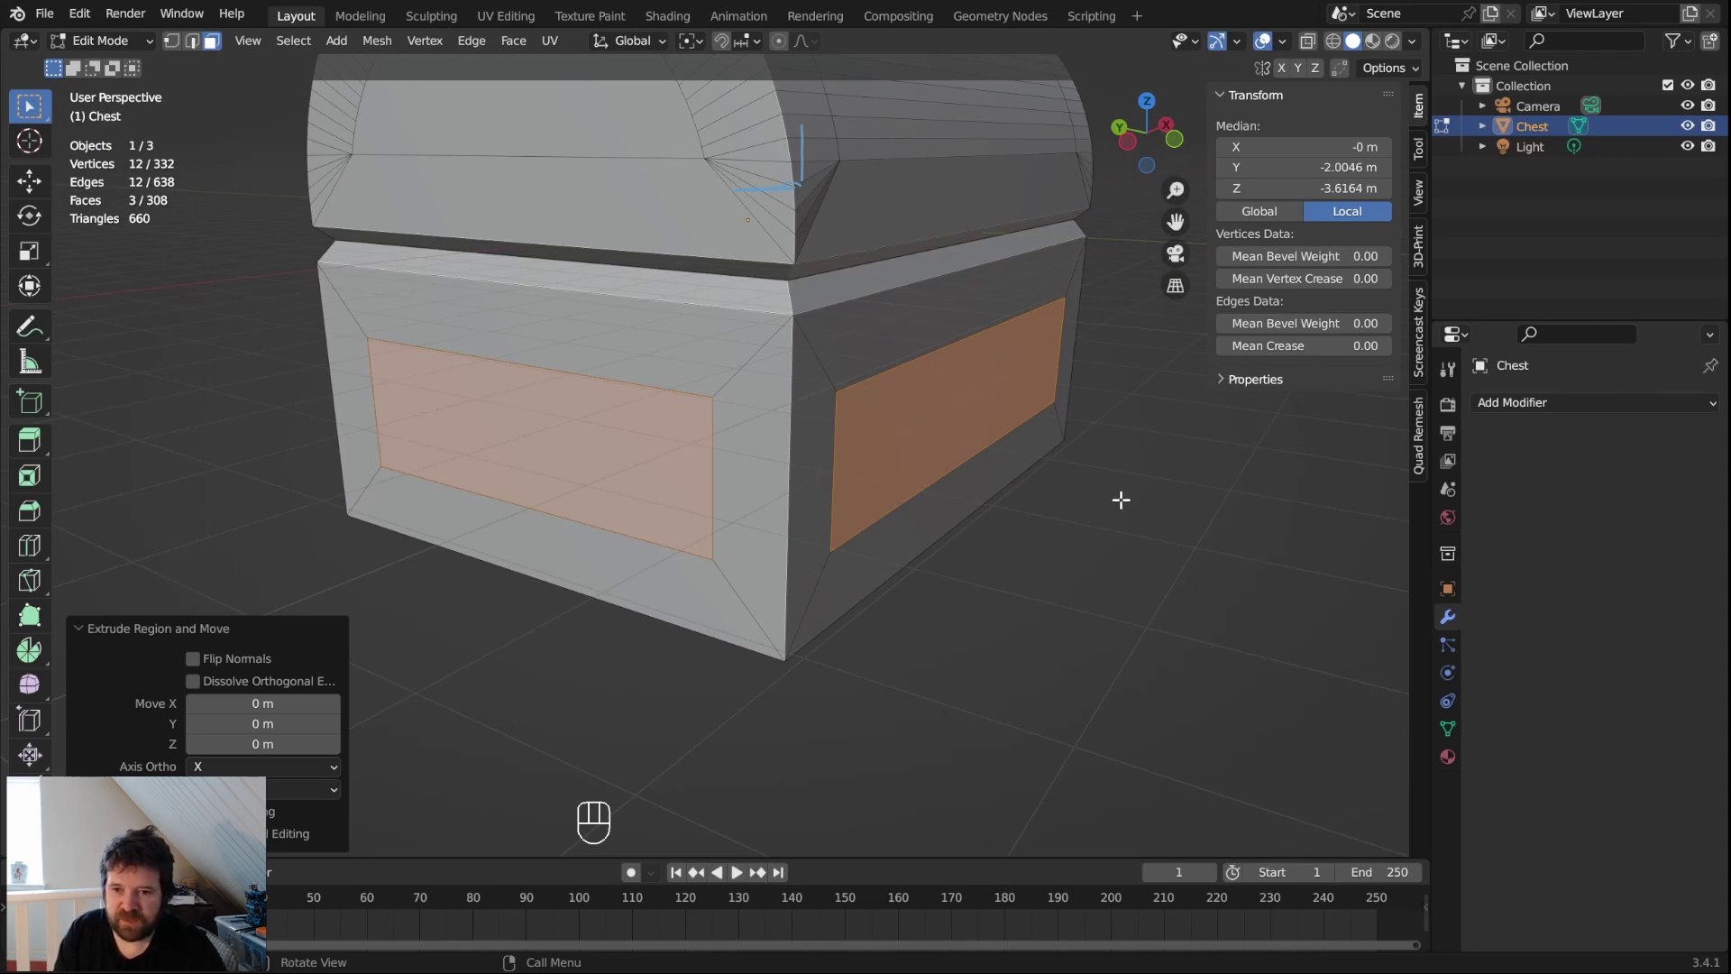
key(alt+s)
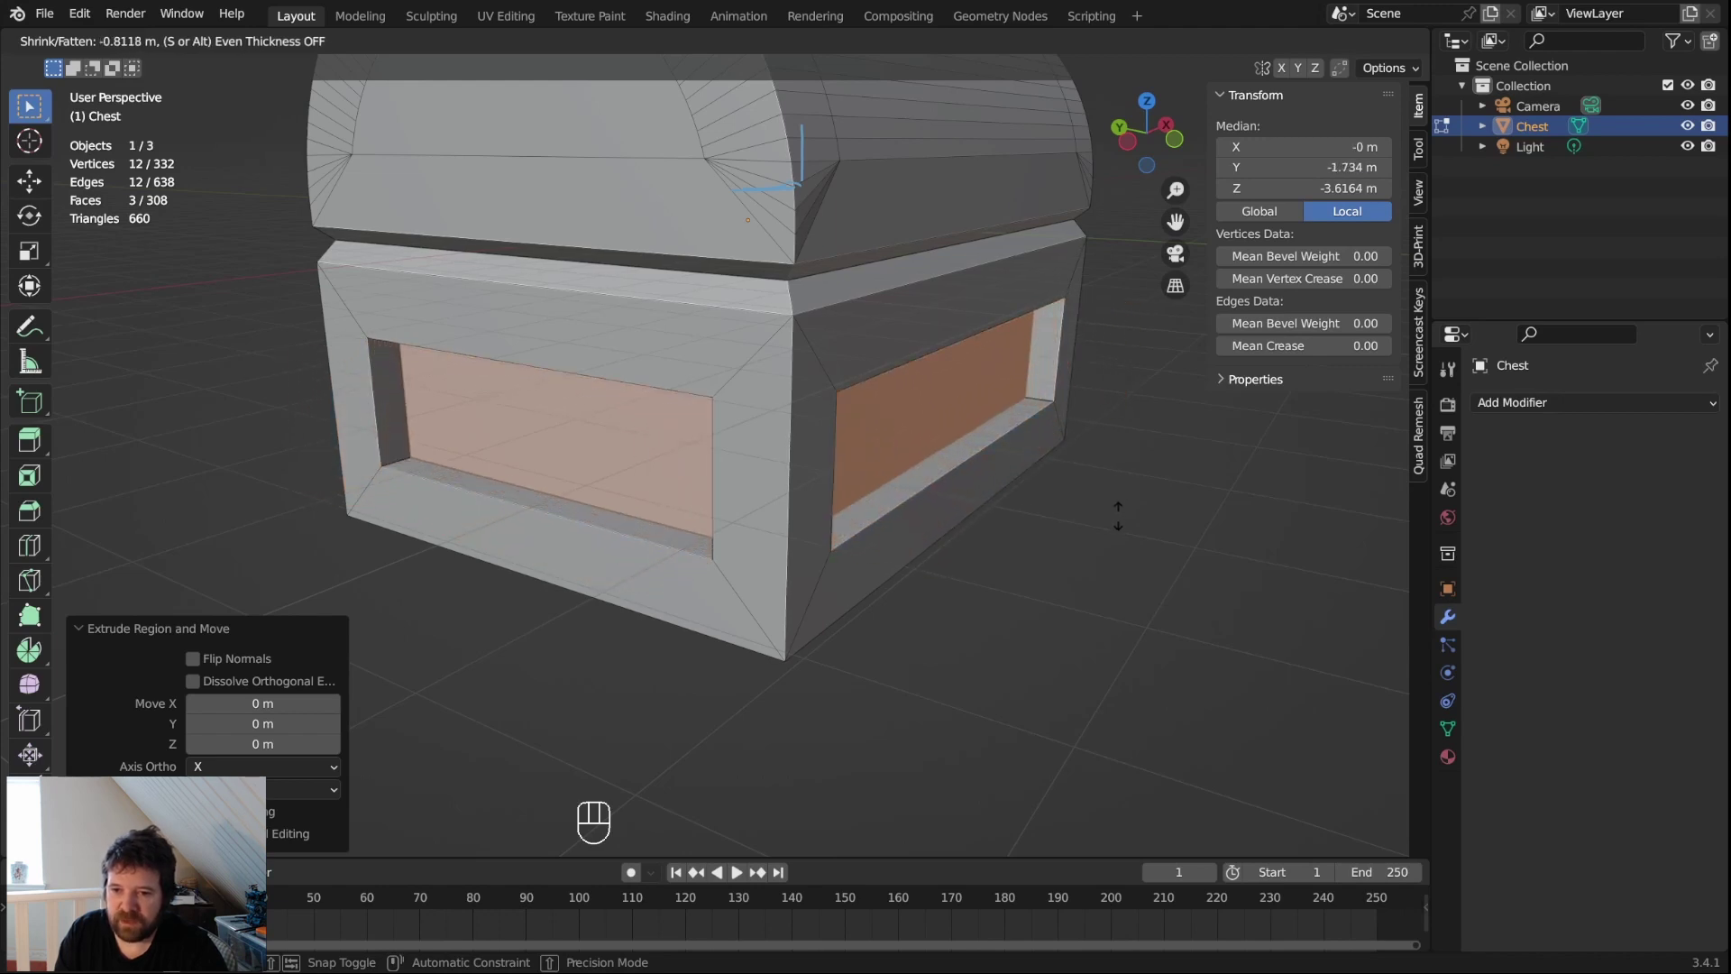
text(0.5)
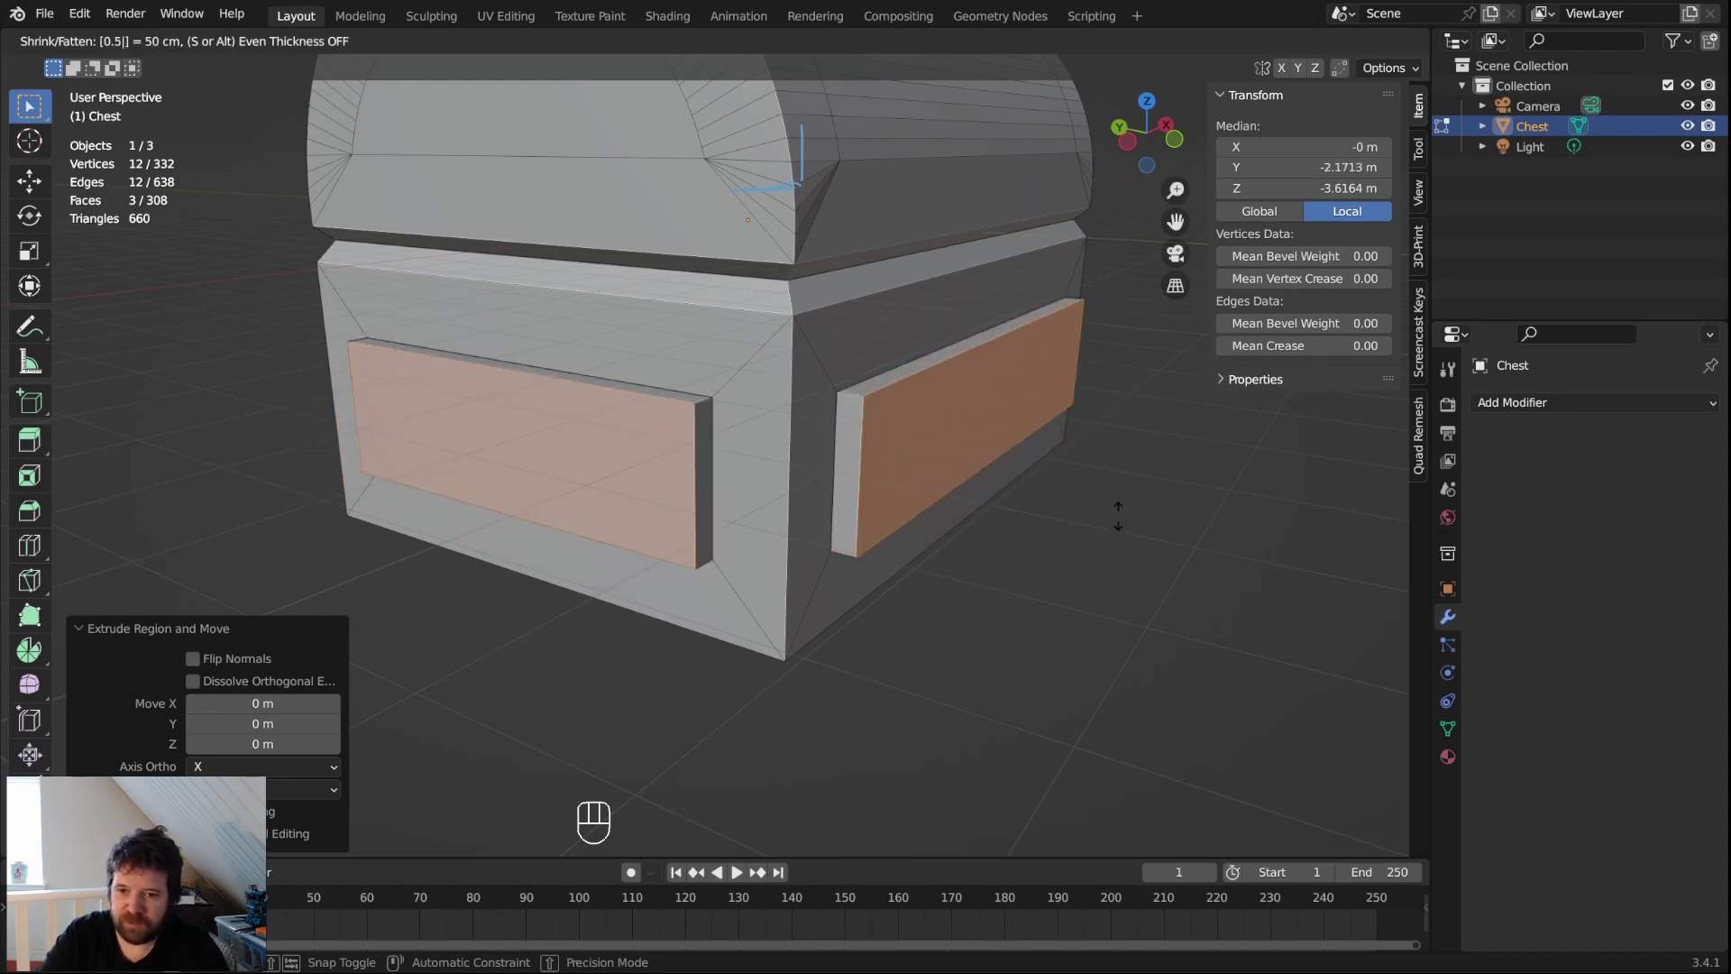
key(minus)
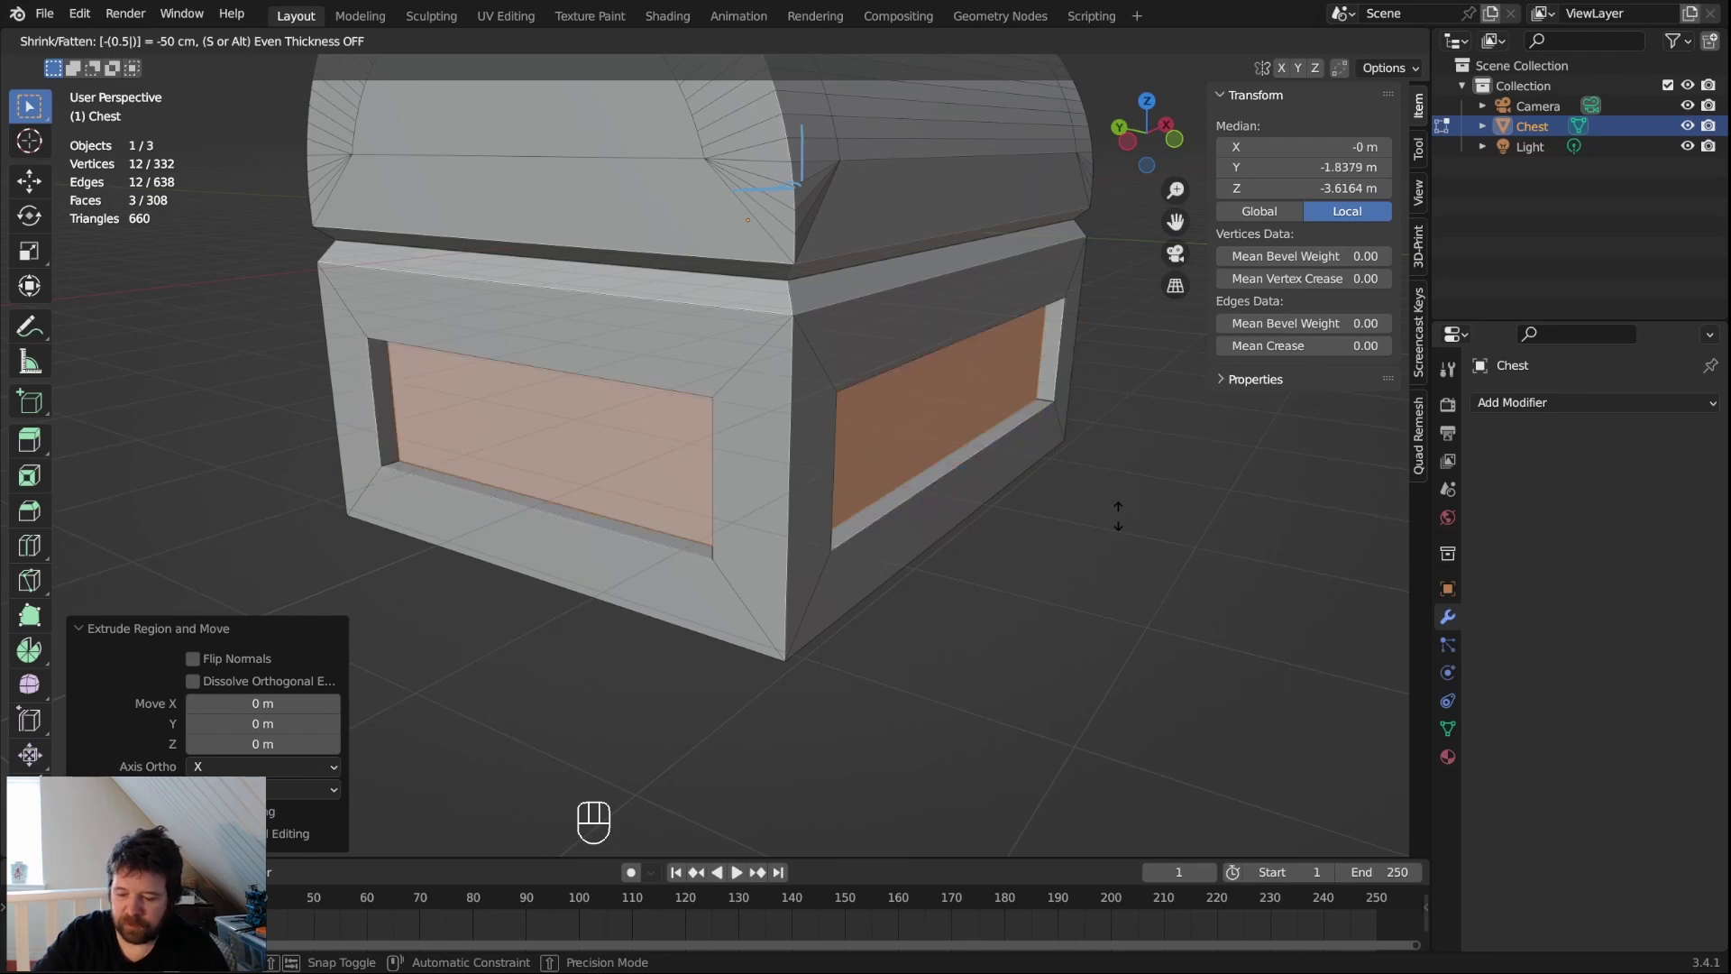
key(Return)
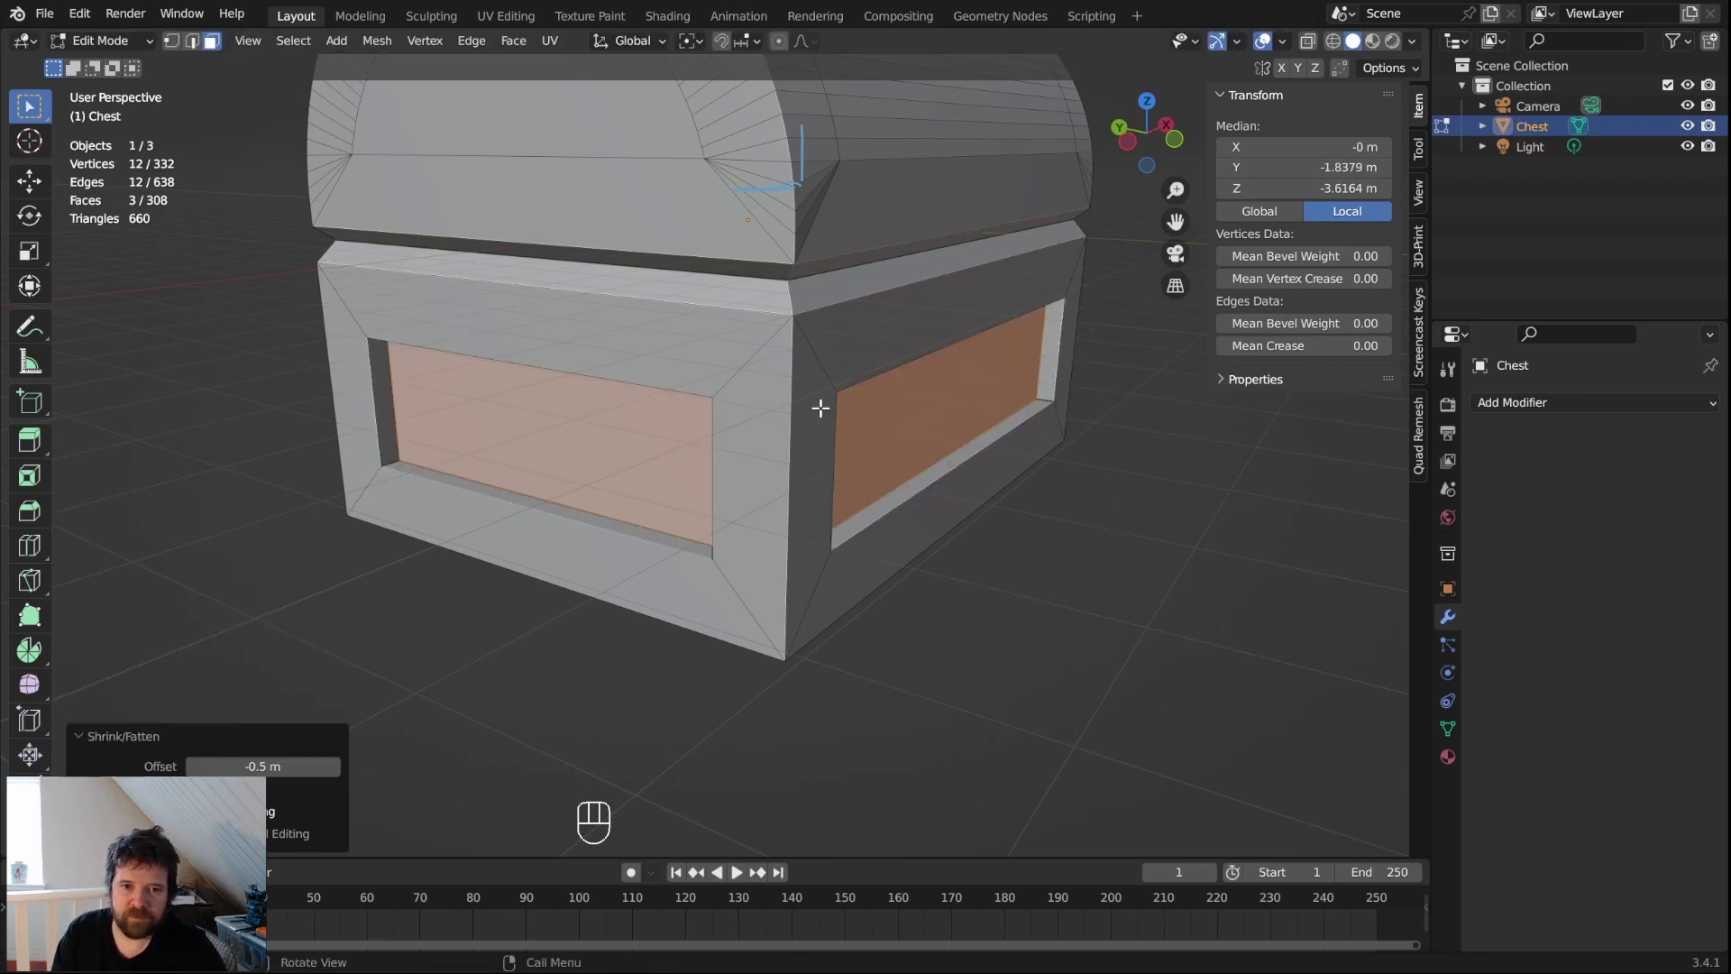
Step: Examine the recessed base panels in Top view wireframe, and undo the last Shrink/Fatten
scroll(822, 405, up, 3)
scroll(826, 399, down, 2)
middle_drag(952, 413, 985, 422)
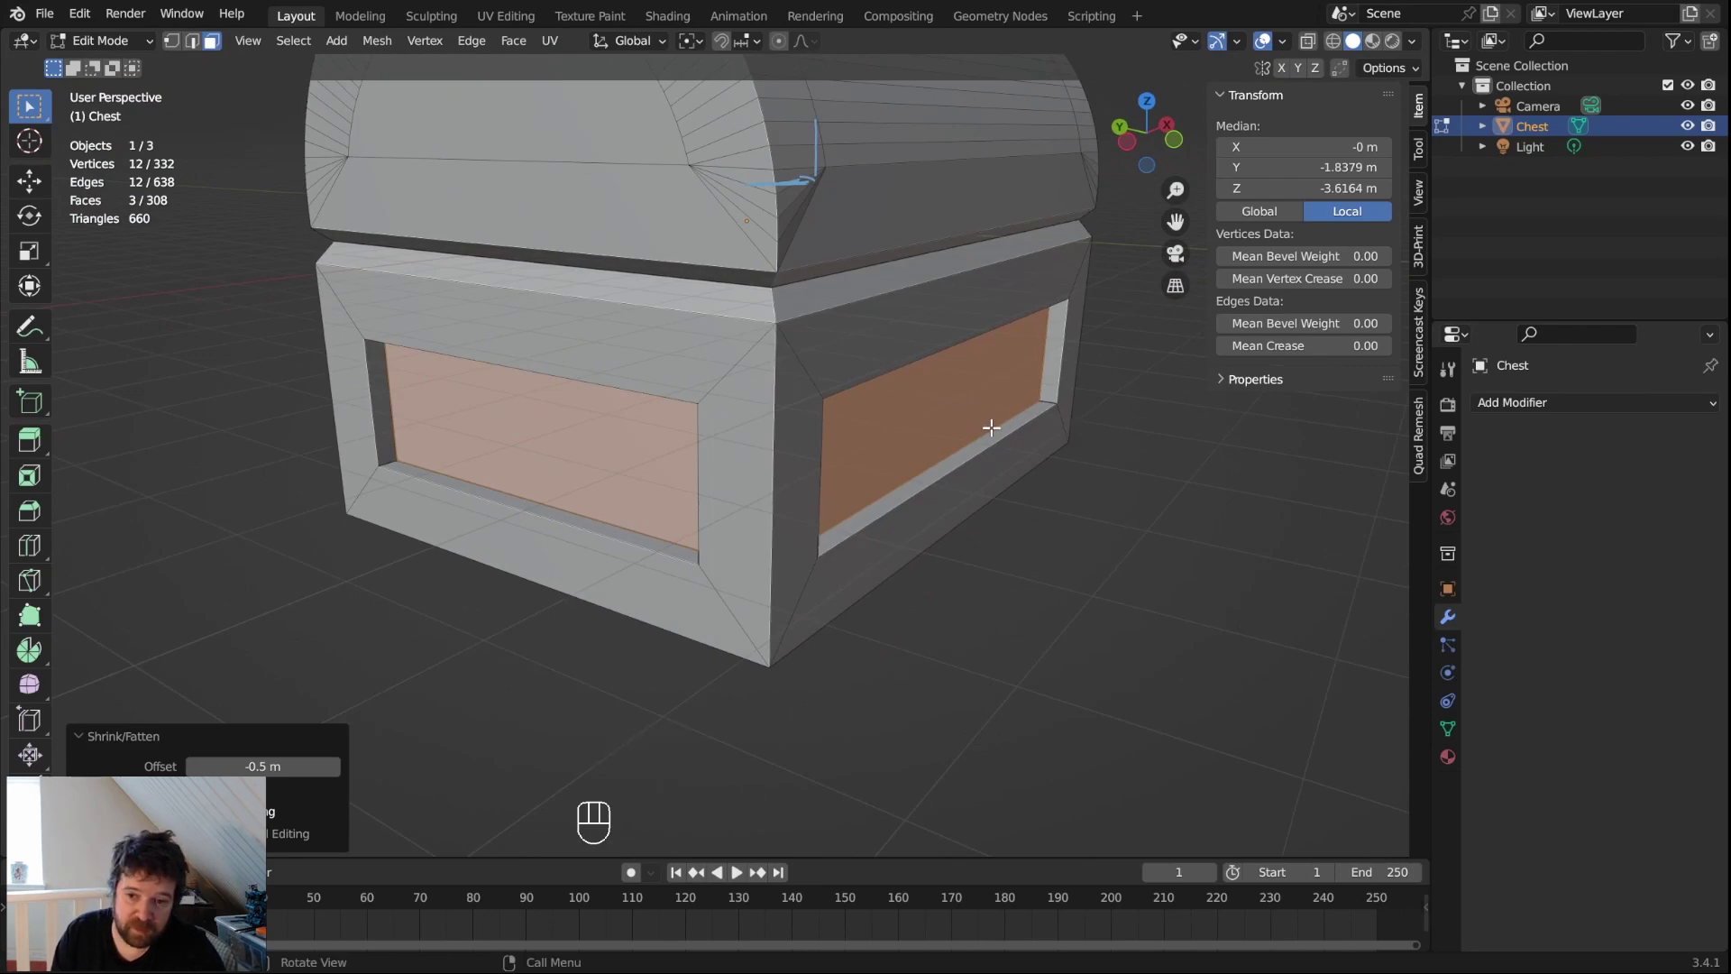
middle_drag(915, 397, 949, 468)
key(KP_7)
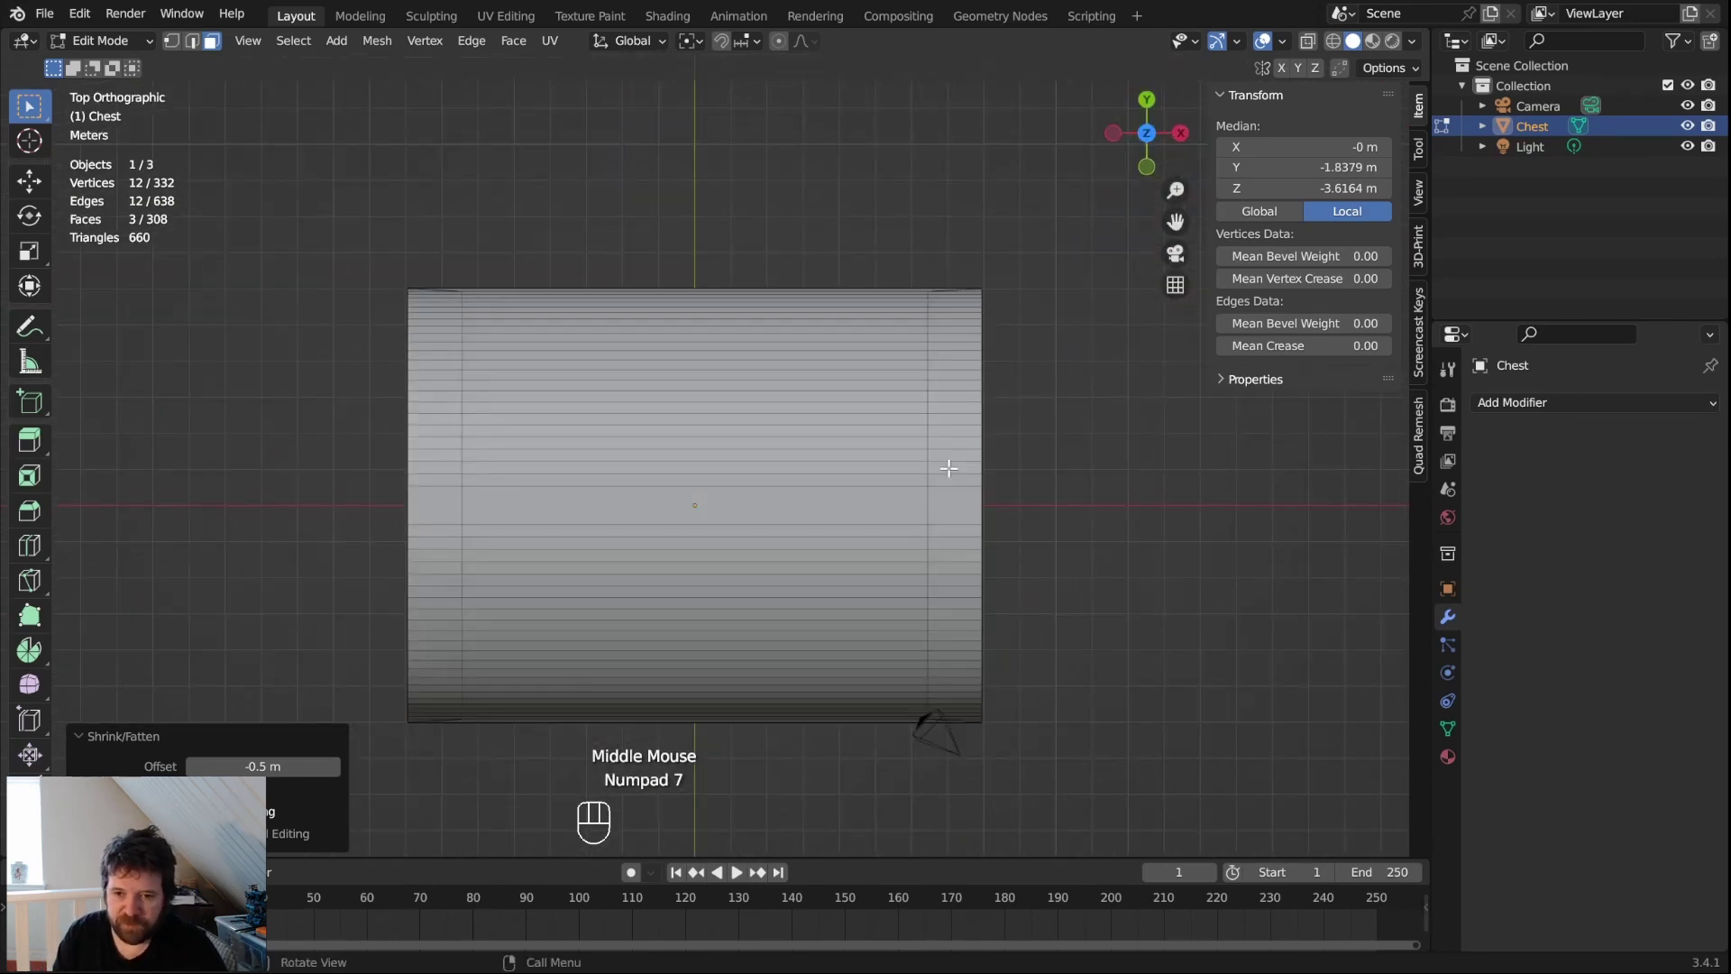
key(z)
click(870, 491)
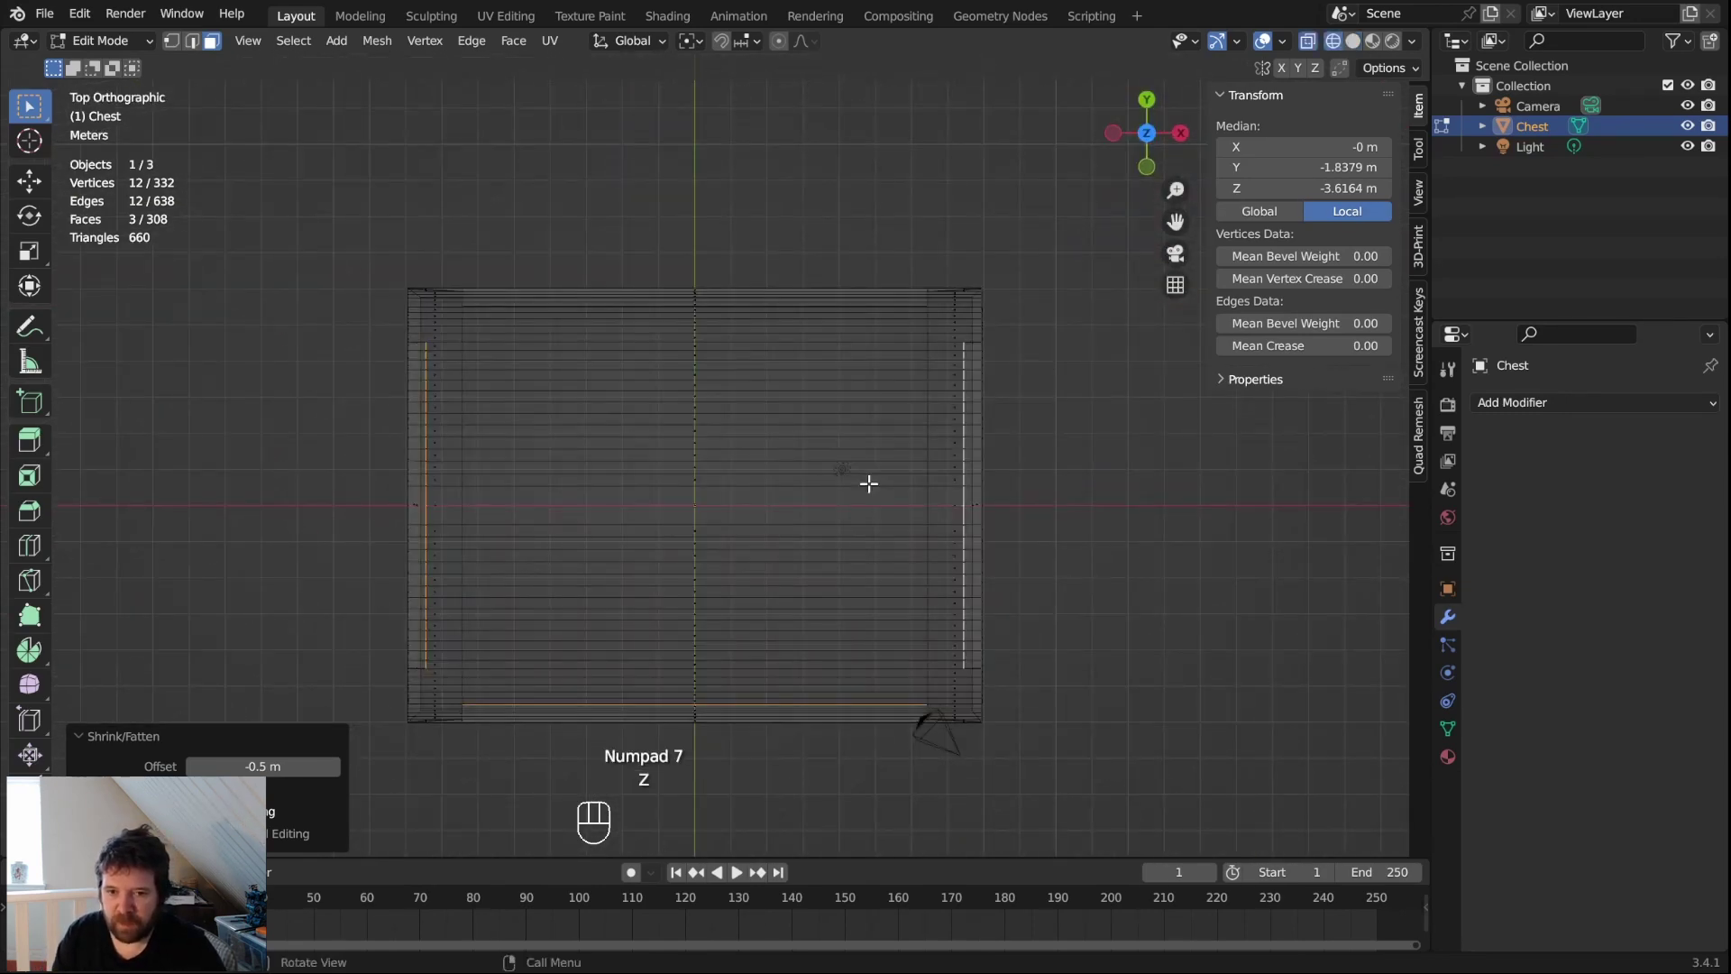
scroll(823, 495, up, 1)
scroll(935, 552, up, 1)
scroll(935, 553, down, 1)
shift+scroll(935, 553, down, 1)
scroll(928, 535, down, 1)
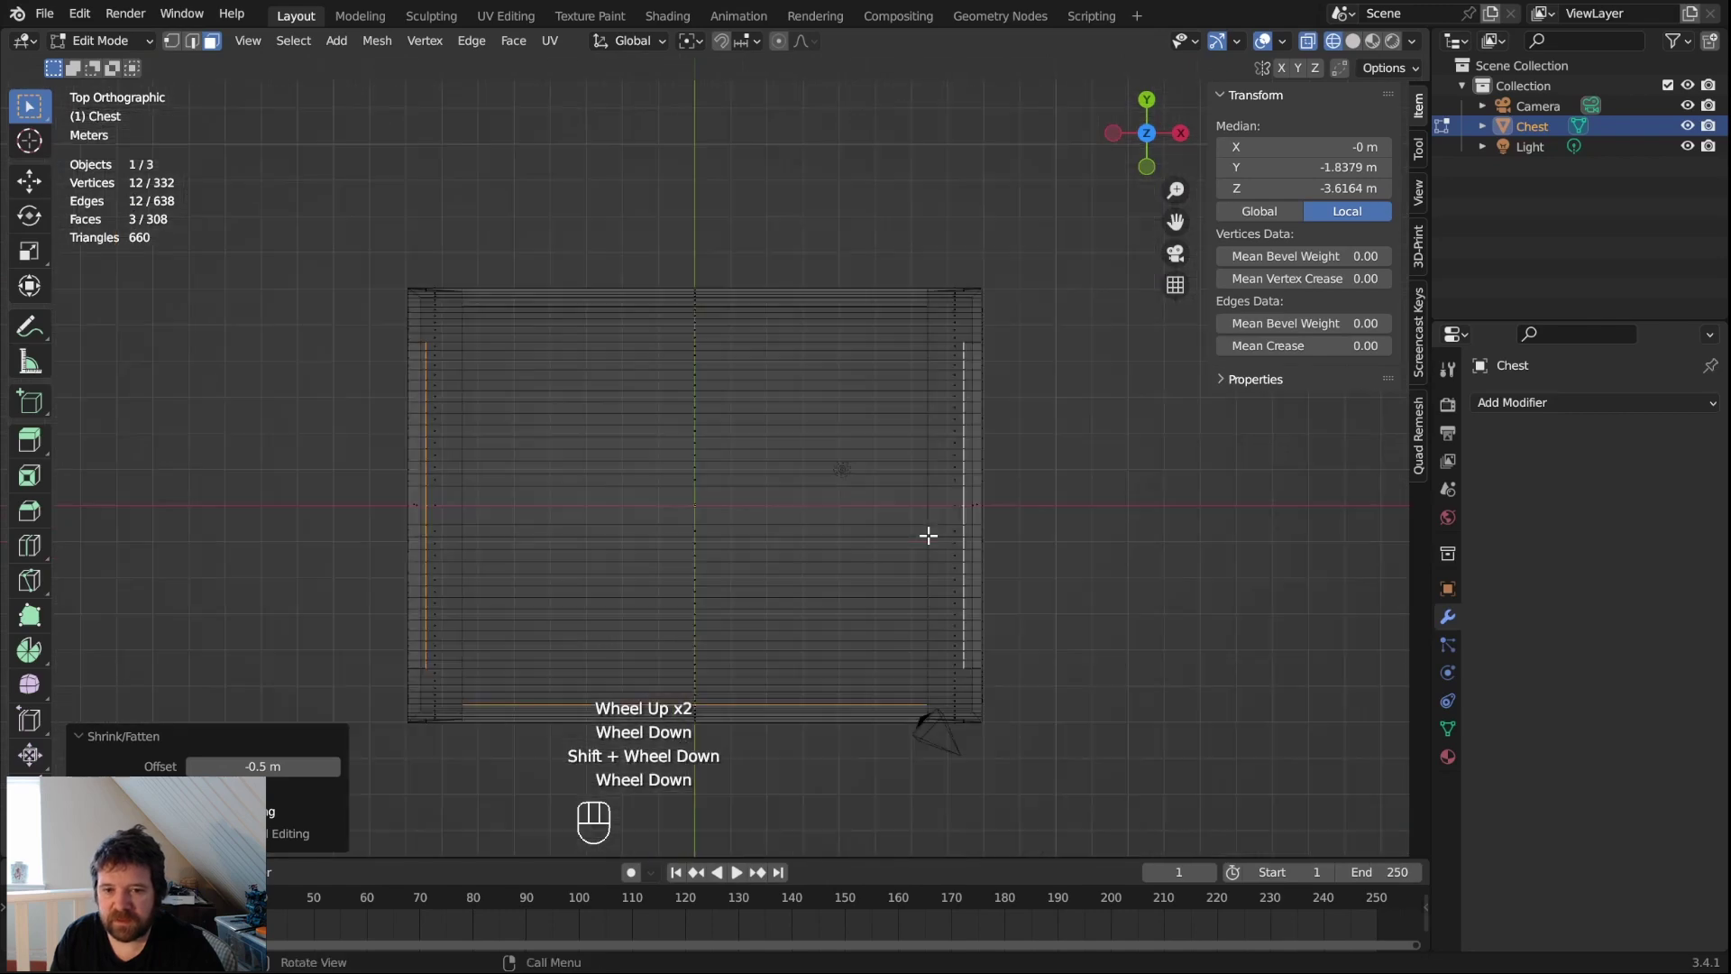
key(ctrl+z)
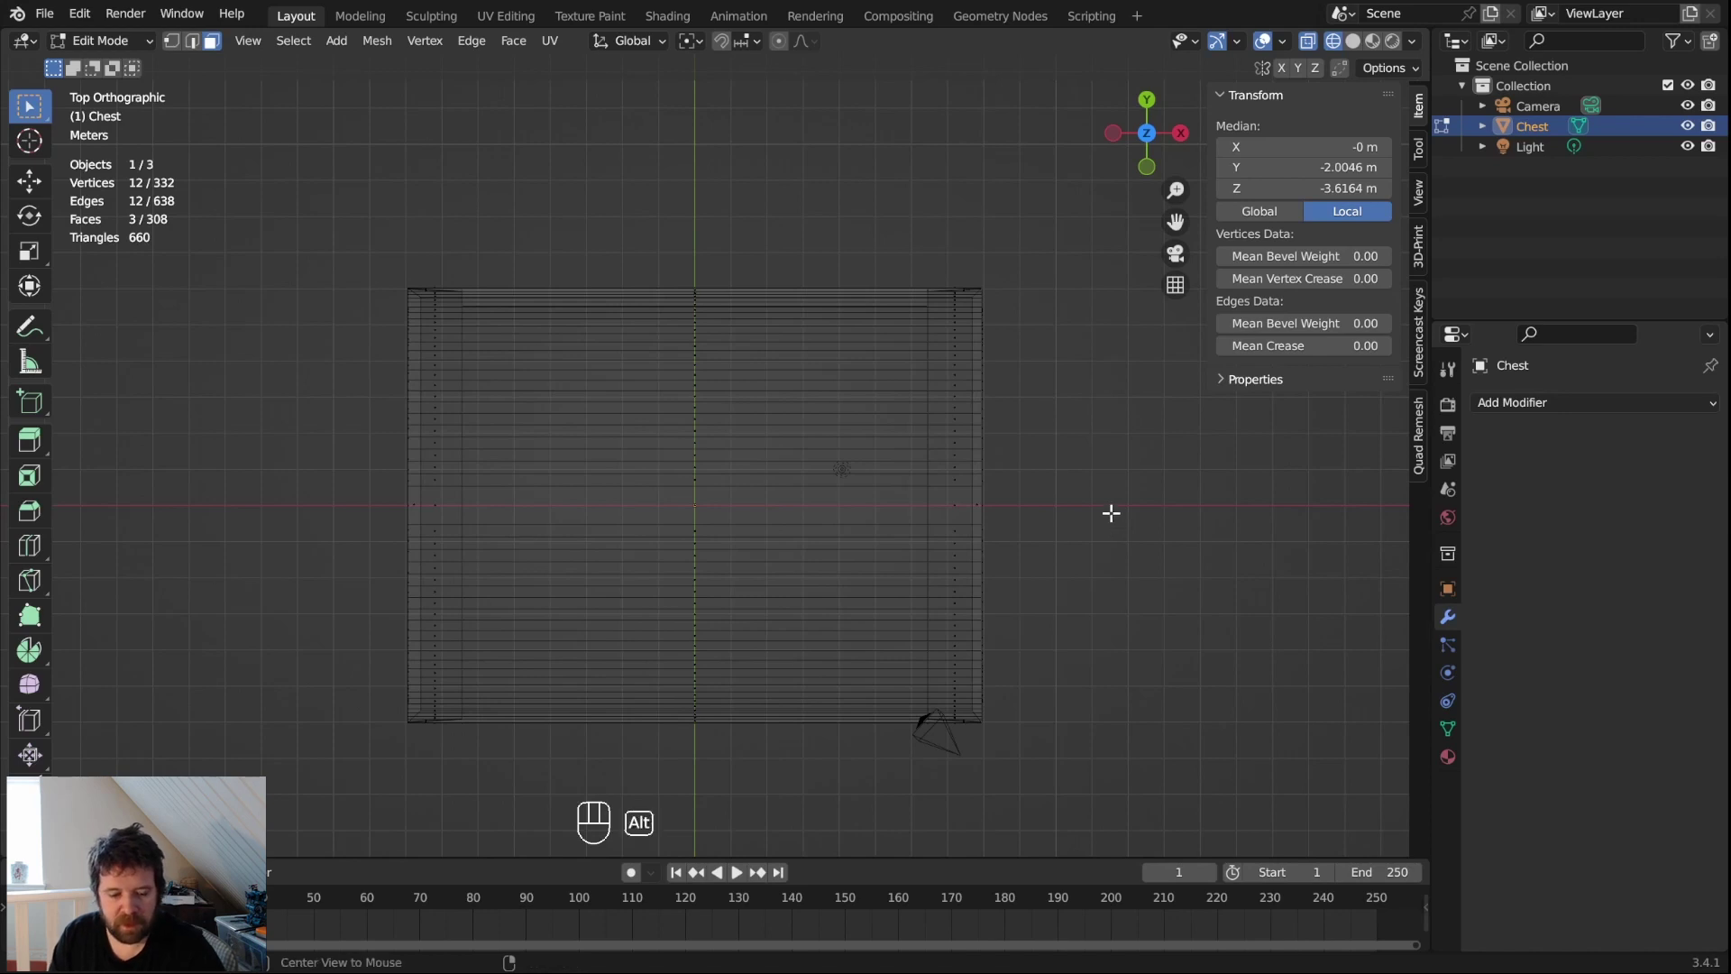
Step: Recess the three selected base panels along their normals with a Shrink/Fatten offset of -0.5 m
key(alt+s)
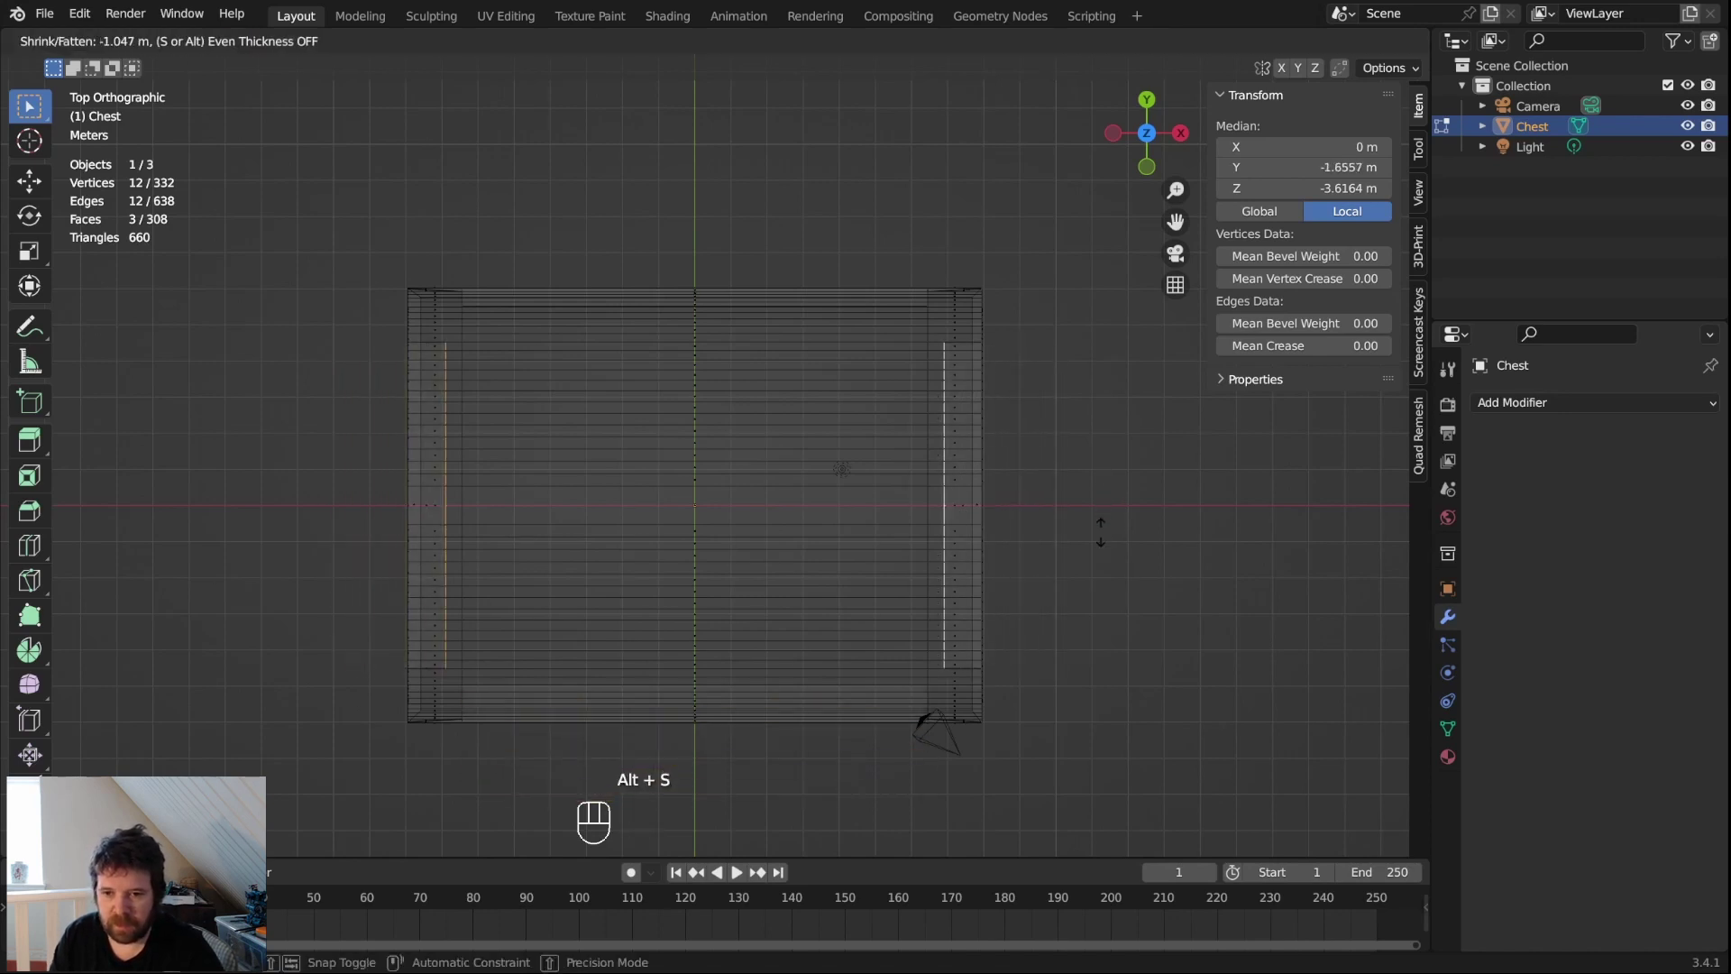
text(-0.5)
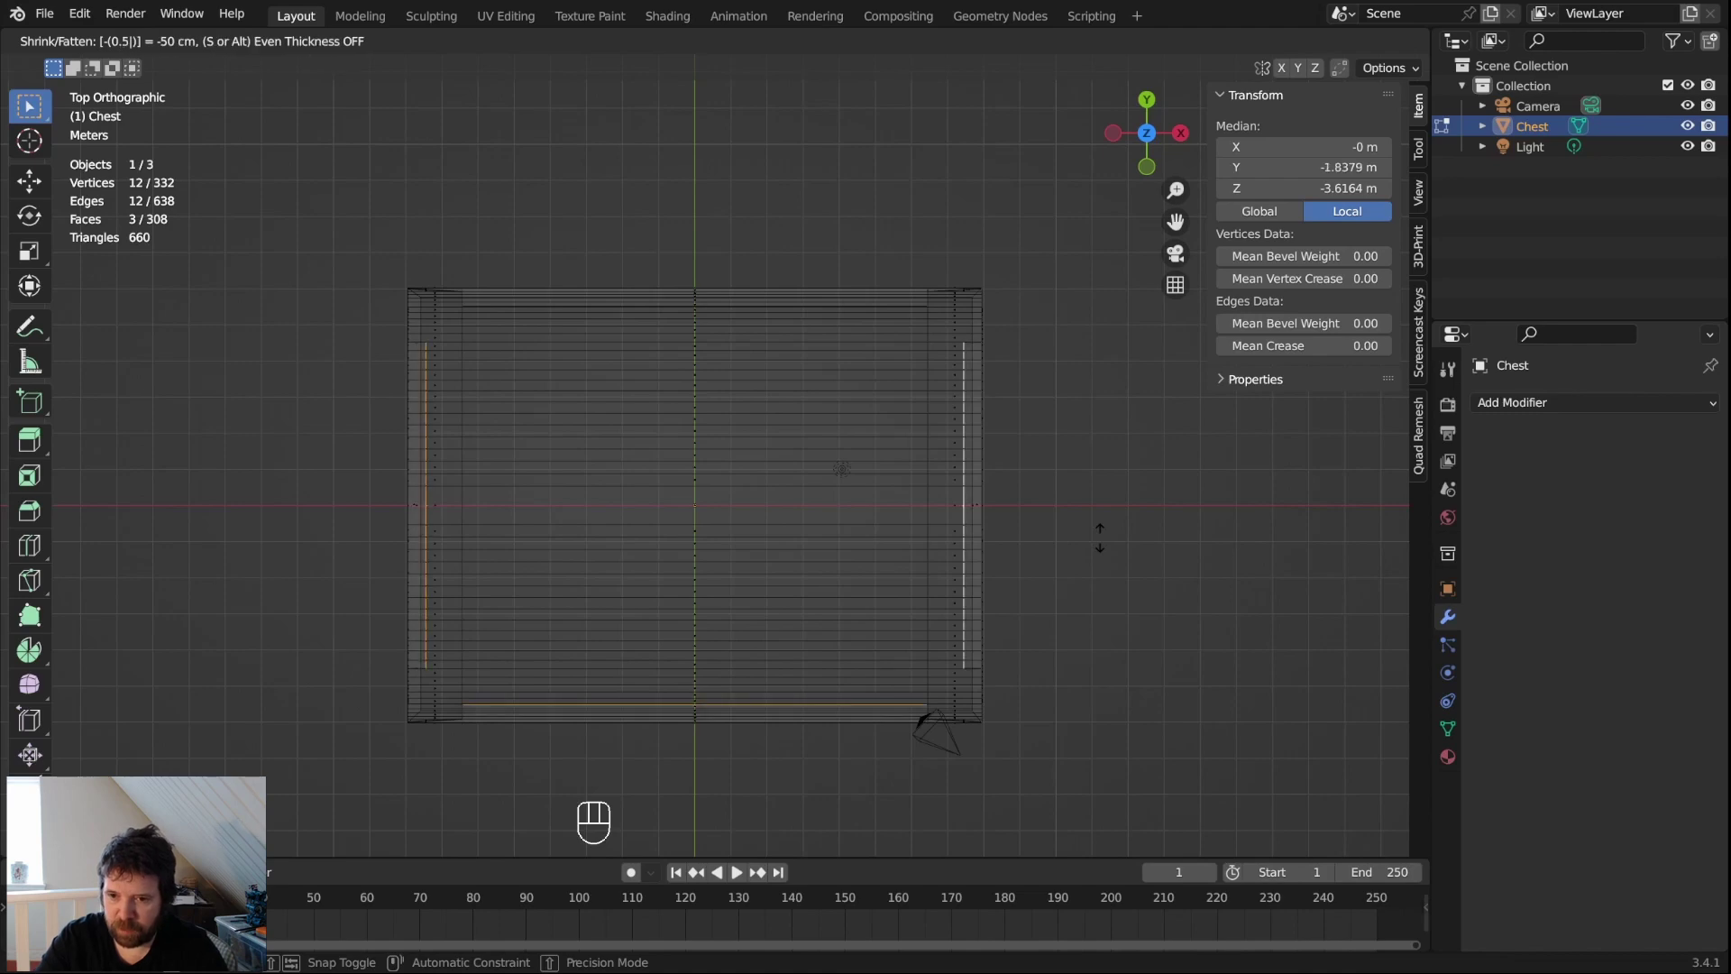
key(Return)
Step: In solid shading and edge mode, move the upper inner edges of the three new base recesses -0.3 m along Z, and clear the selection
mouse_move(1098, 538)
middle_down()
mouse_move(502, 564)
mouse_move(579, 394)
mouse_move(572, 367)
middle_up()
key(z)
middle_drag(636, 587, 560, 145)
key(2)
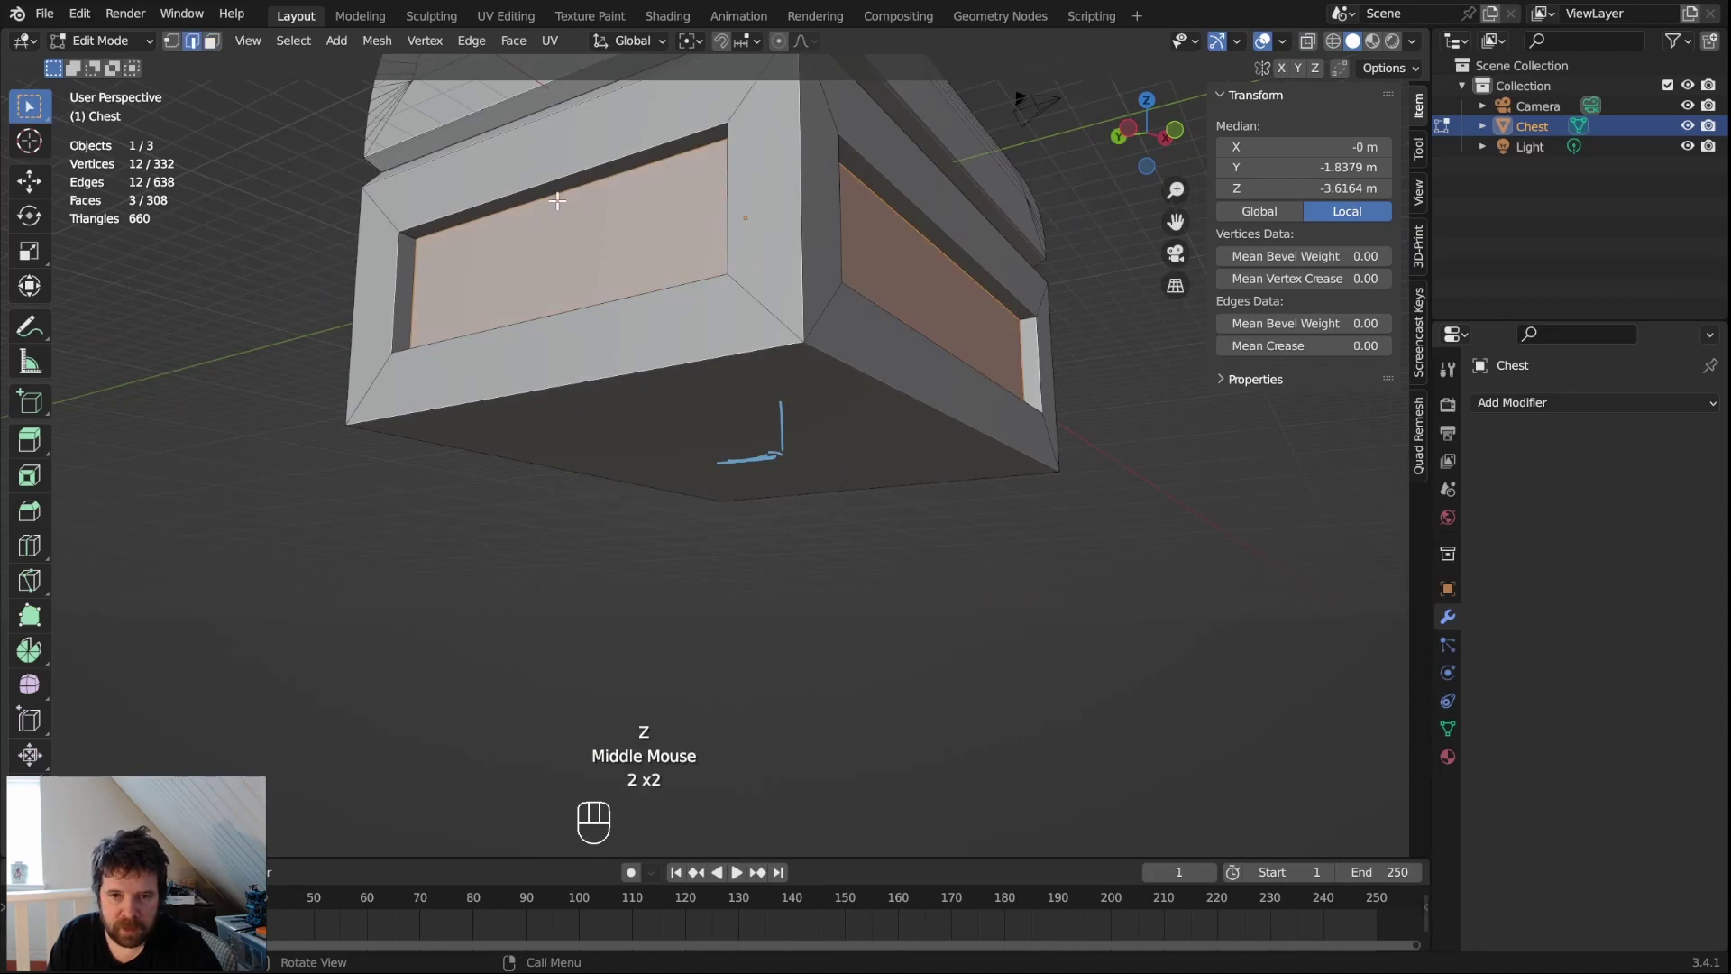
click(558, 195)
shift+click(933, 242)
middle_drag(933, 243, 836, 439)
shift+click(731, 241)
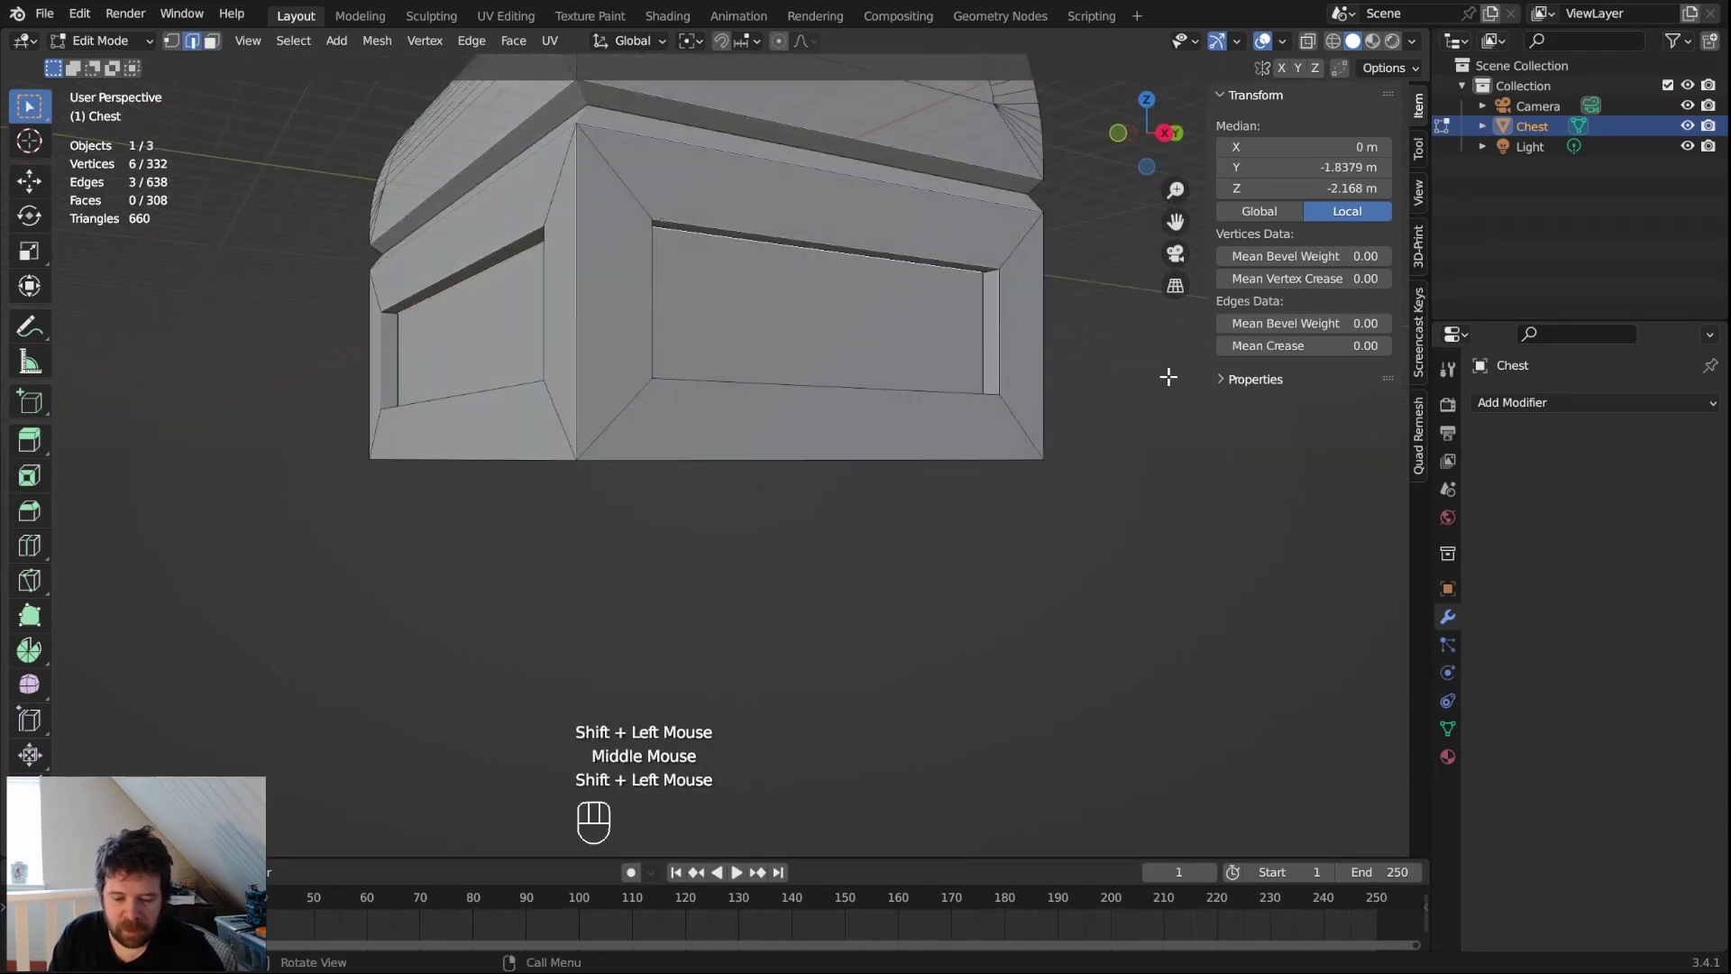
key(g)
key(z)
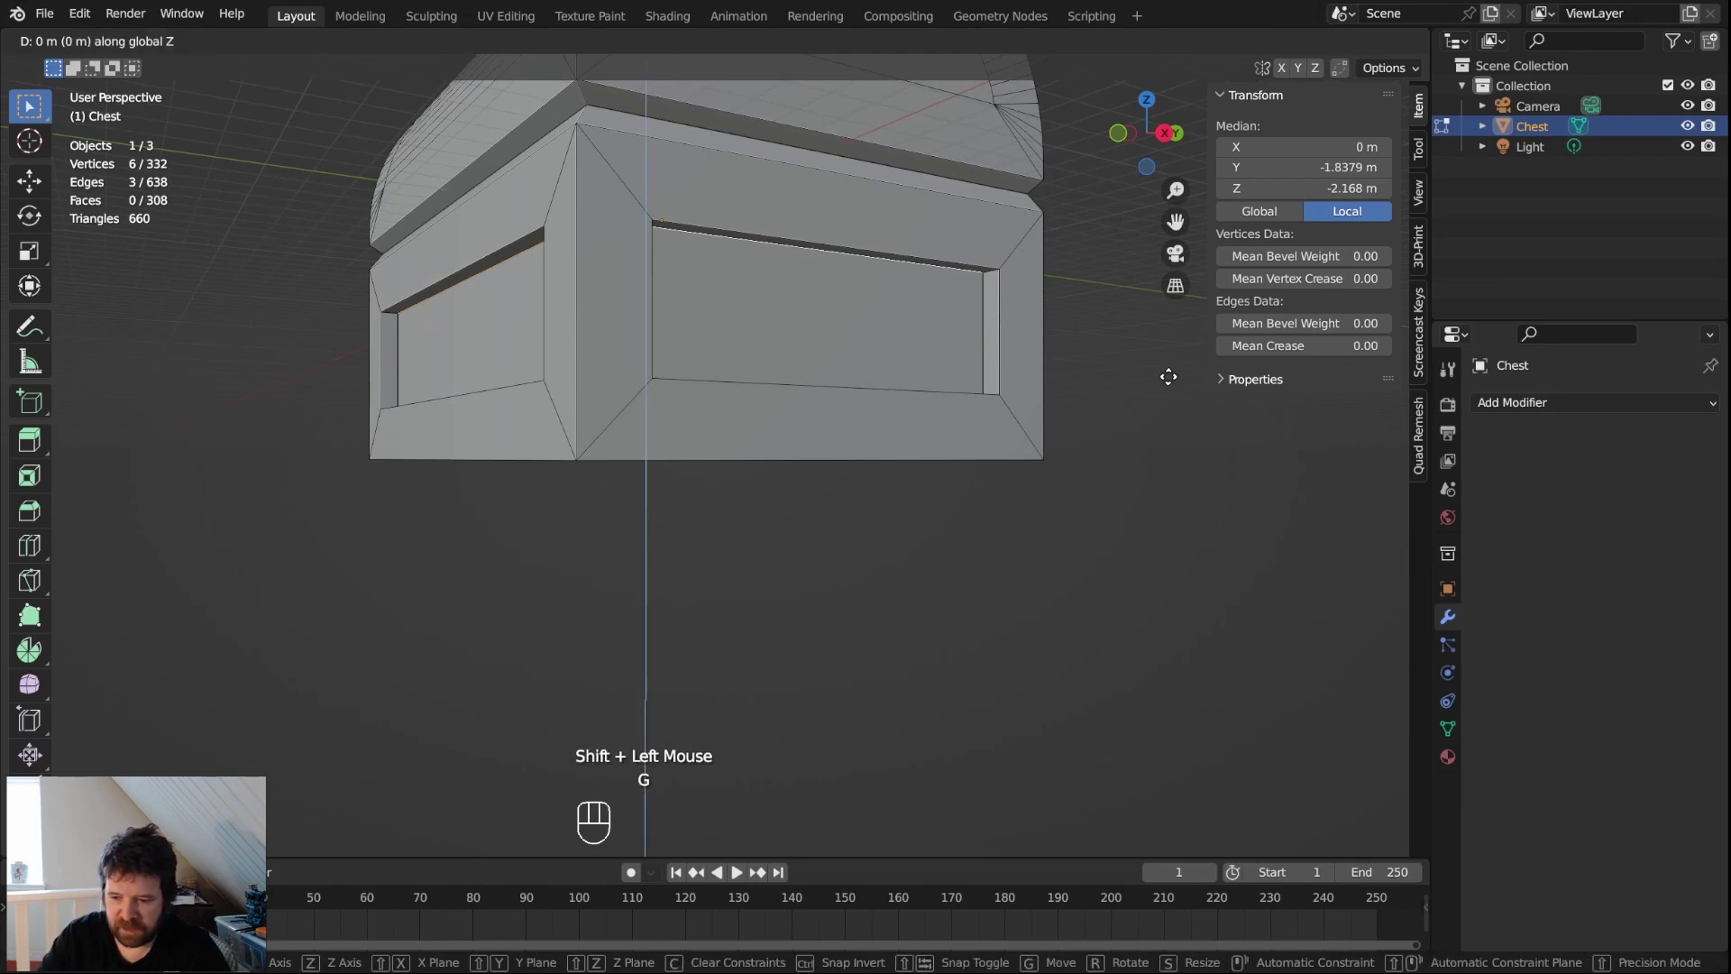
text(-0.3)
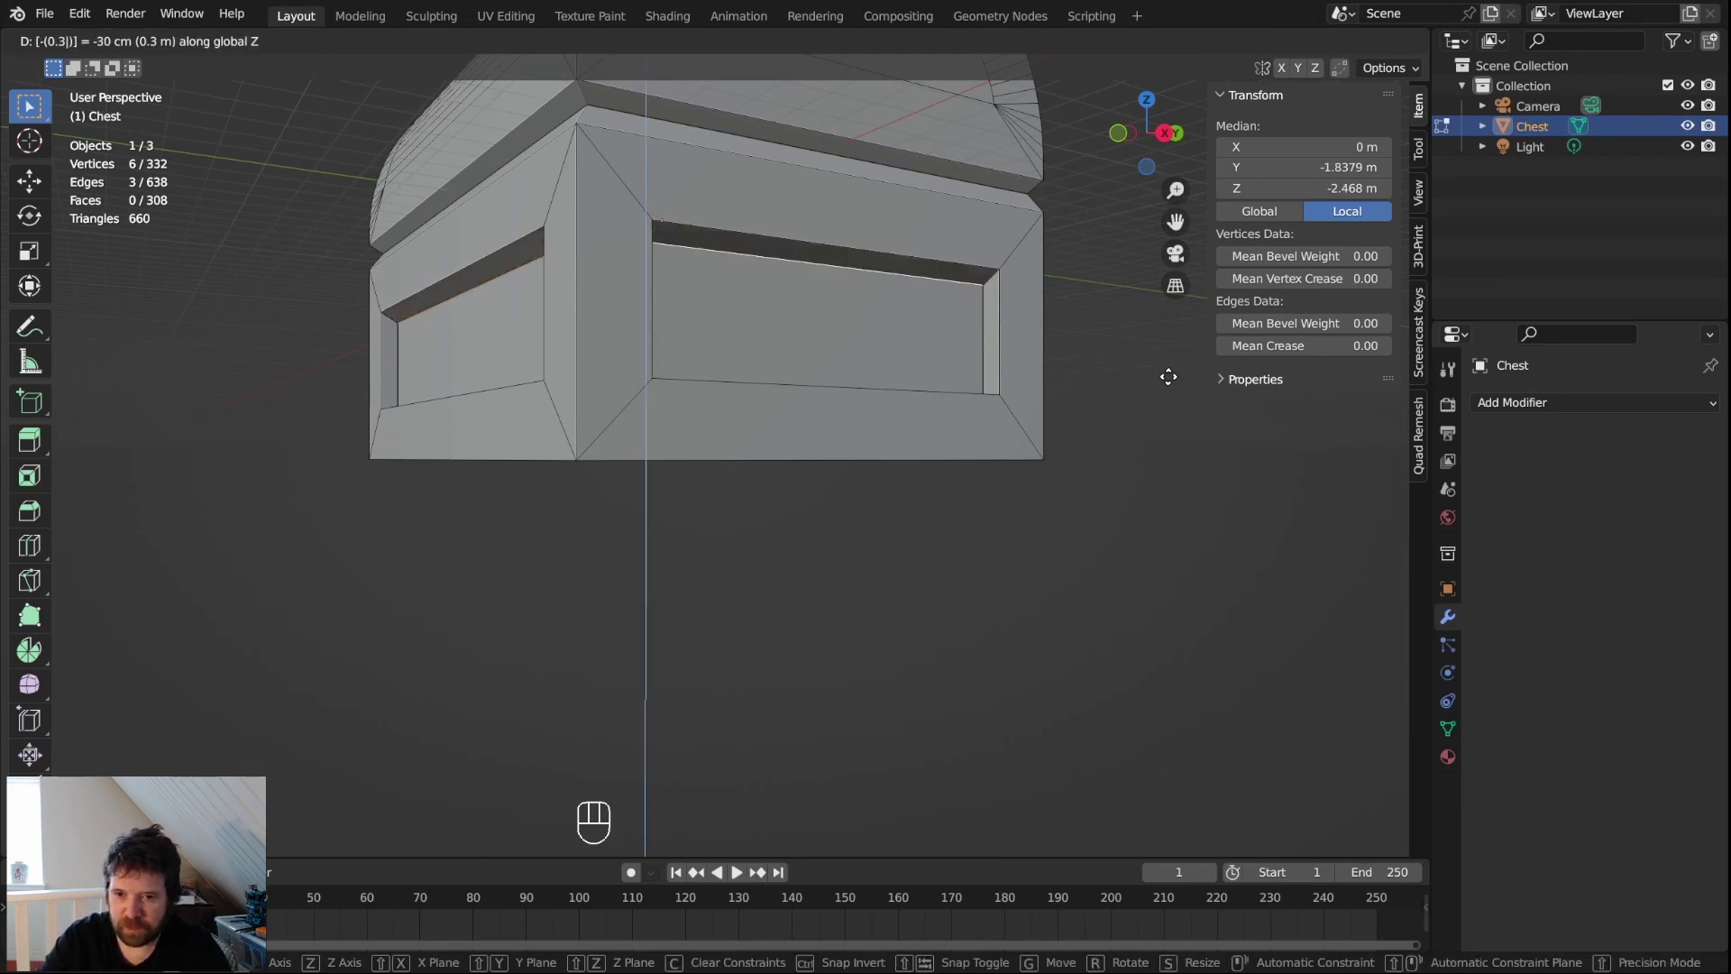
key(Return)
middle_drag(1181, 367, 1073, 410)
scroll(1034, 398, down, 3)
key(alt+a)
Step: In face mode, select the arched inset panels on both ends of the lid and extrude them in place
middle_drag(853, 386, 785, 367)
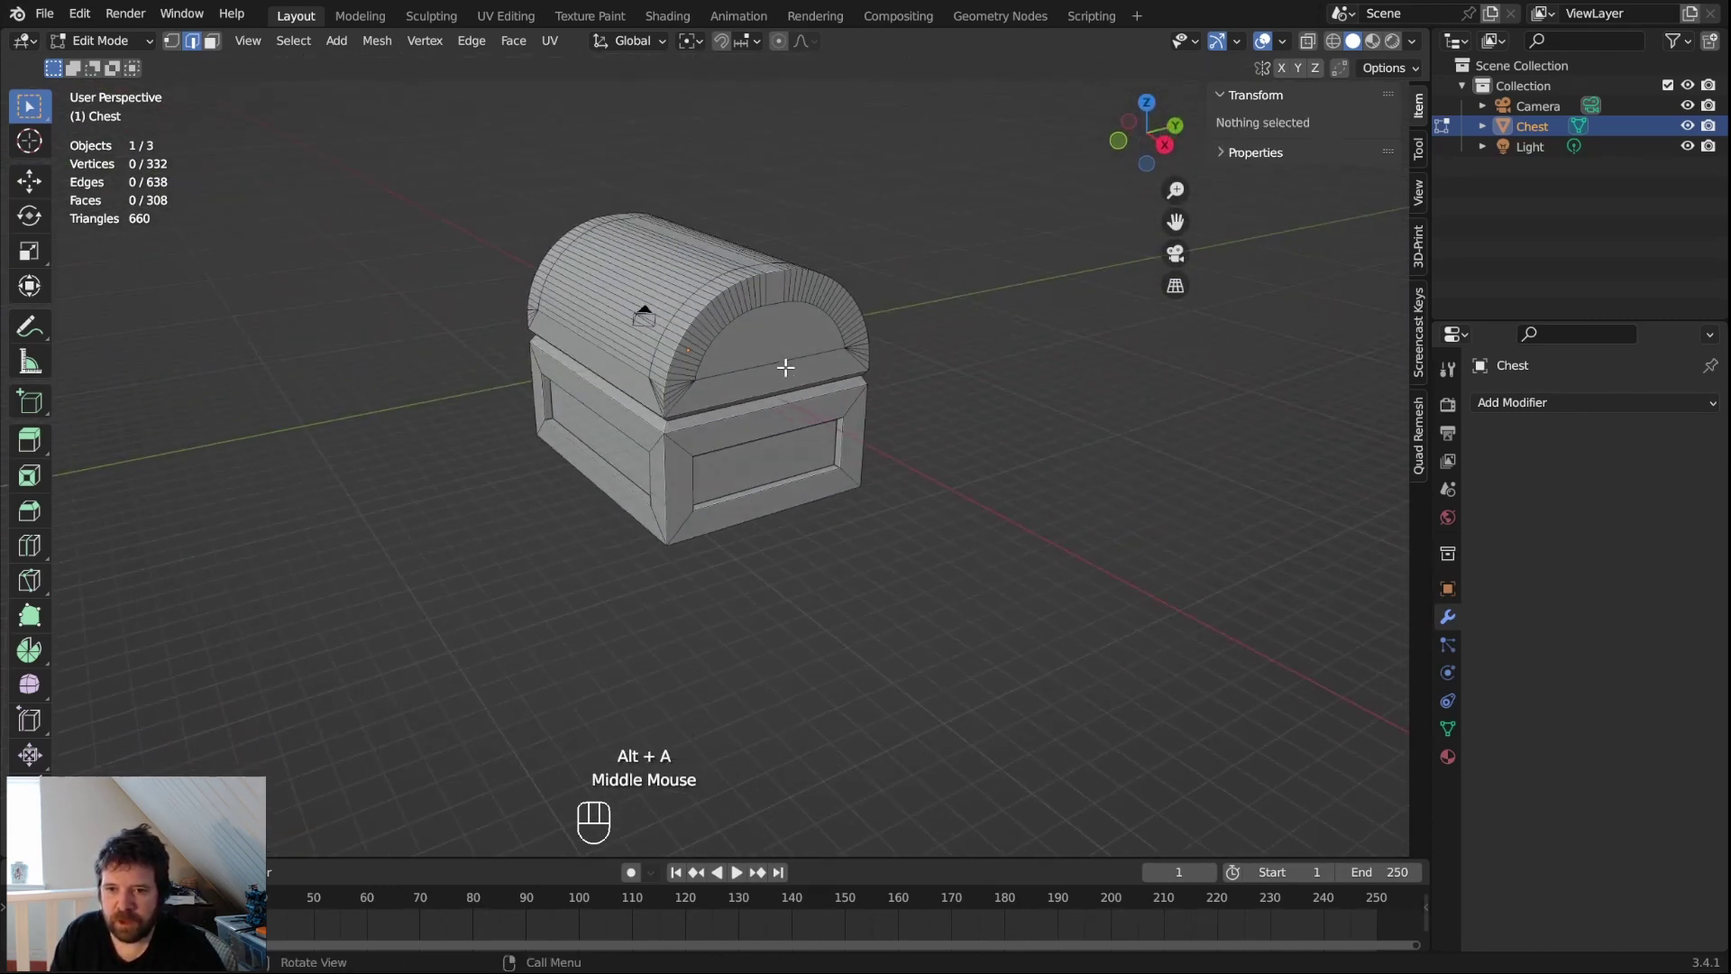
key(3)
click(785, 340)
middle_drag(663, 375, 820, 541)
shift+click(657, 311)
key(e)
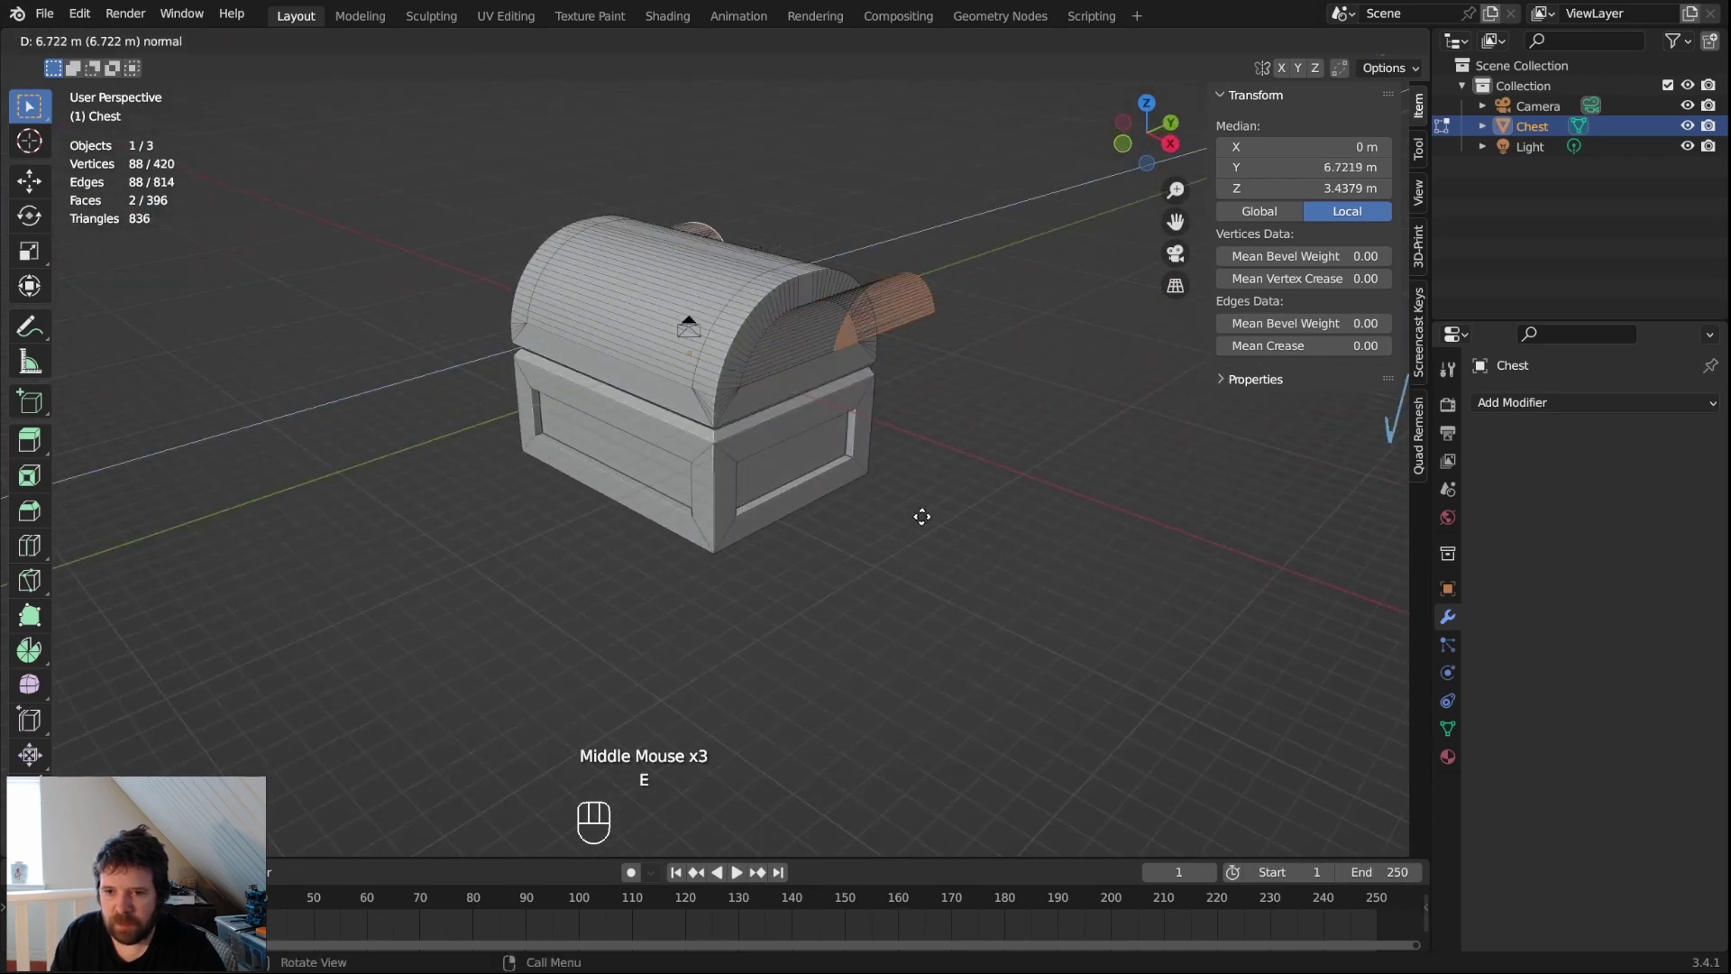
right_click(931, 512)
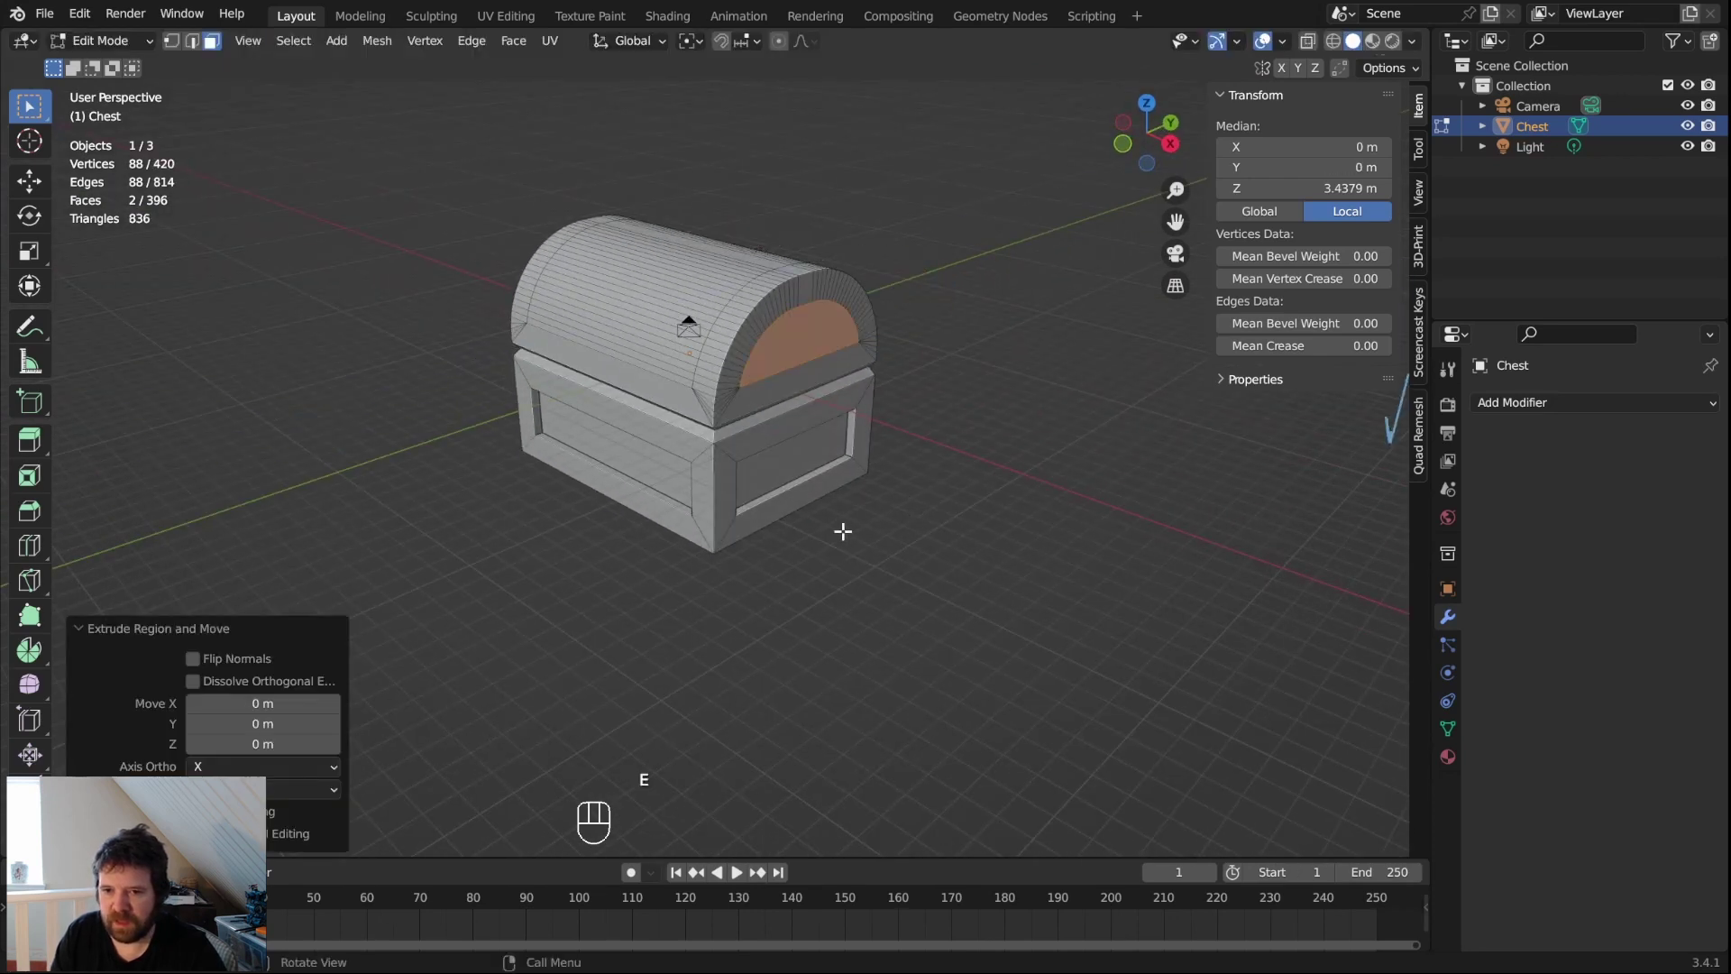
key(g)
right_click(966, 545)
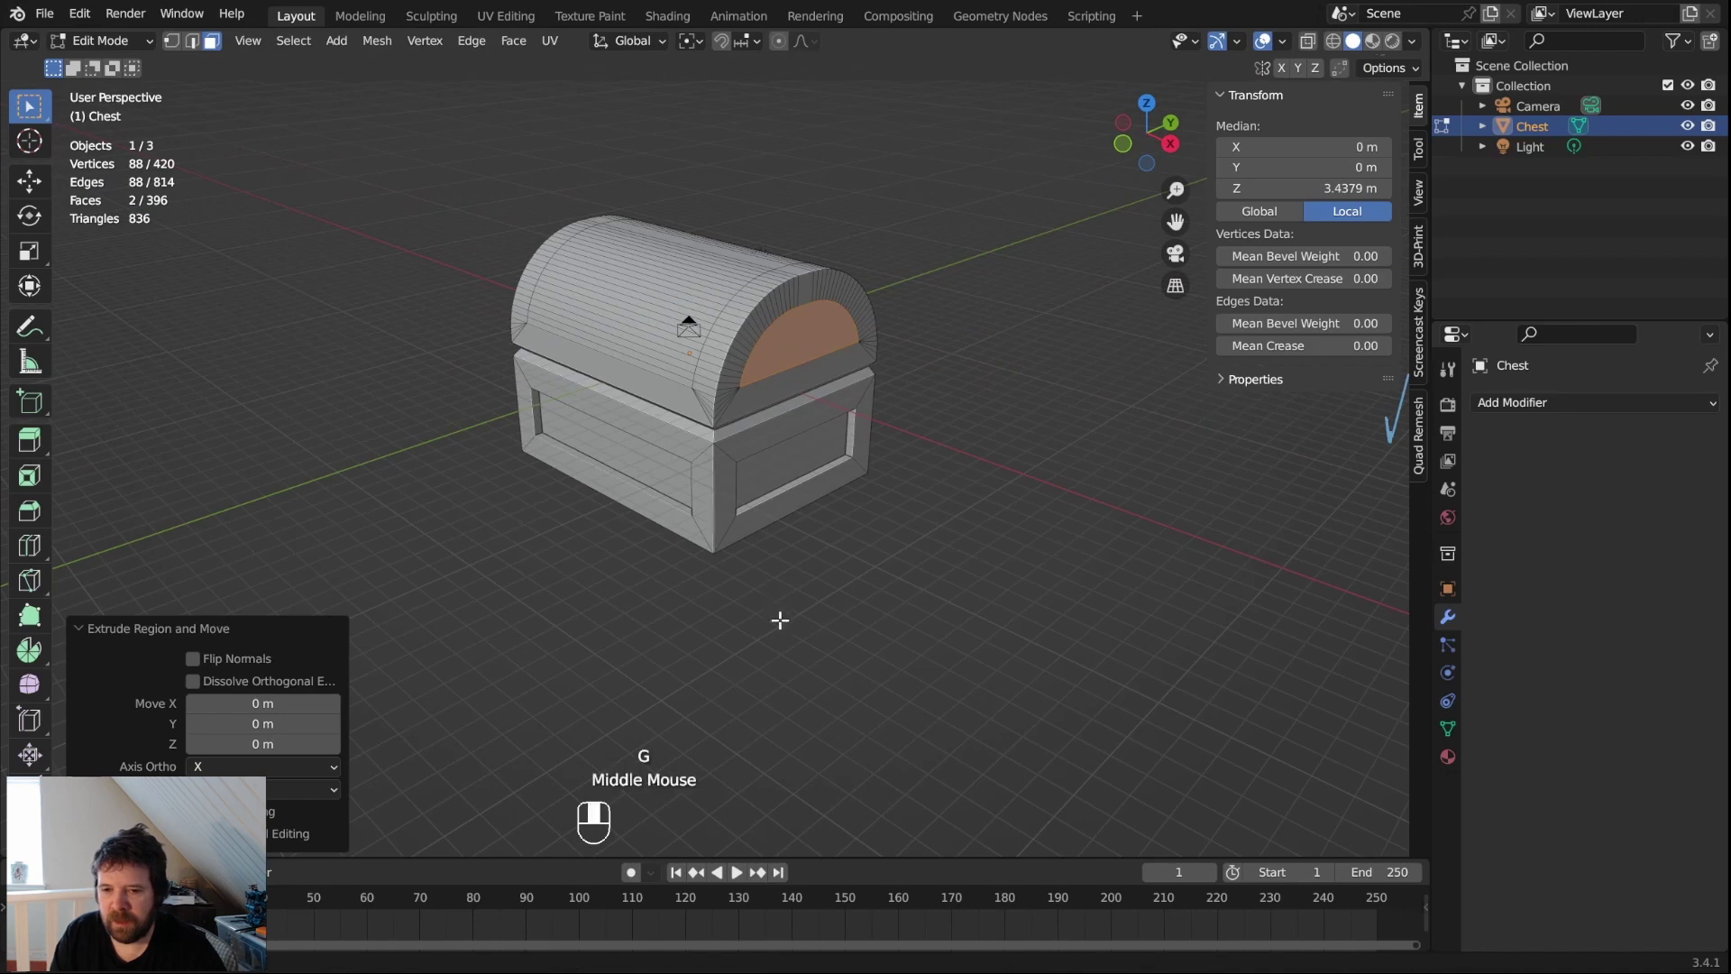
mouse_move(780, 620)
middle_down()
mouse_move(1101, 560)
mouse_move(1054, 625)
mouse_move(812, 533)
mouse_move(799, 633)
mouse_move(753, 641)
mouse_move(797, 611)
middle_up()
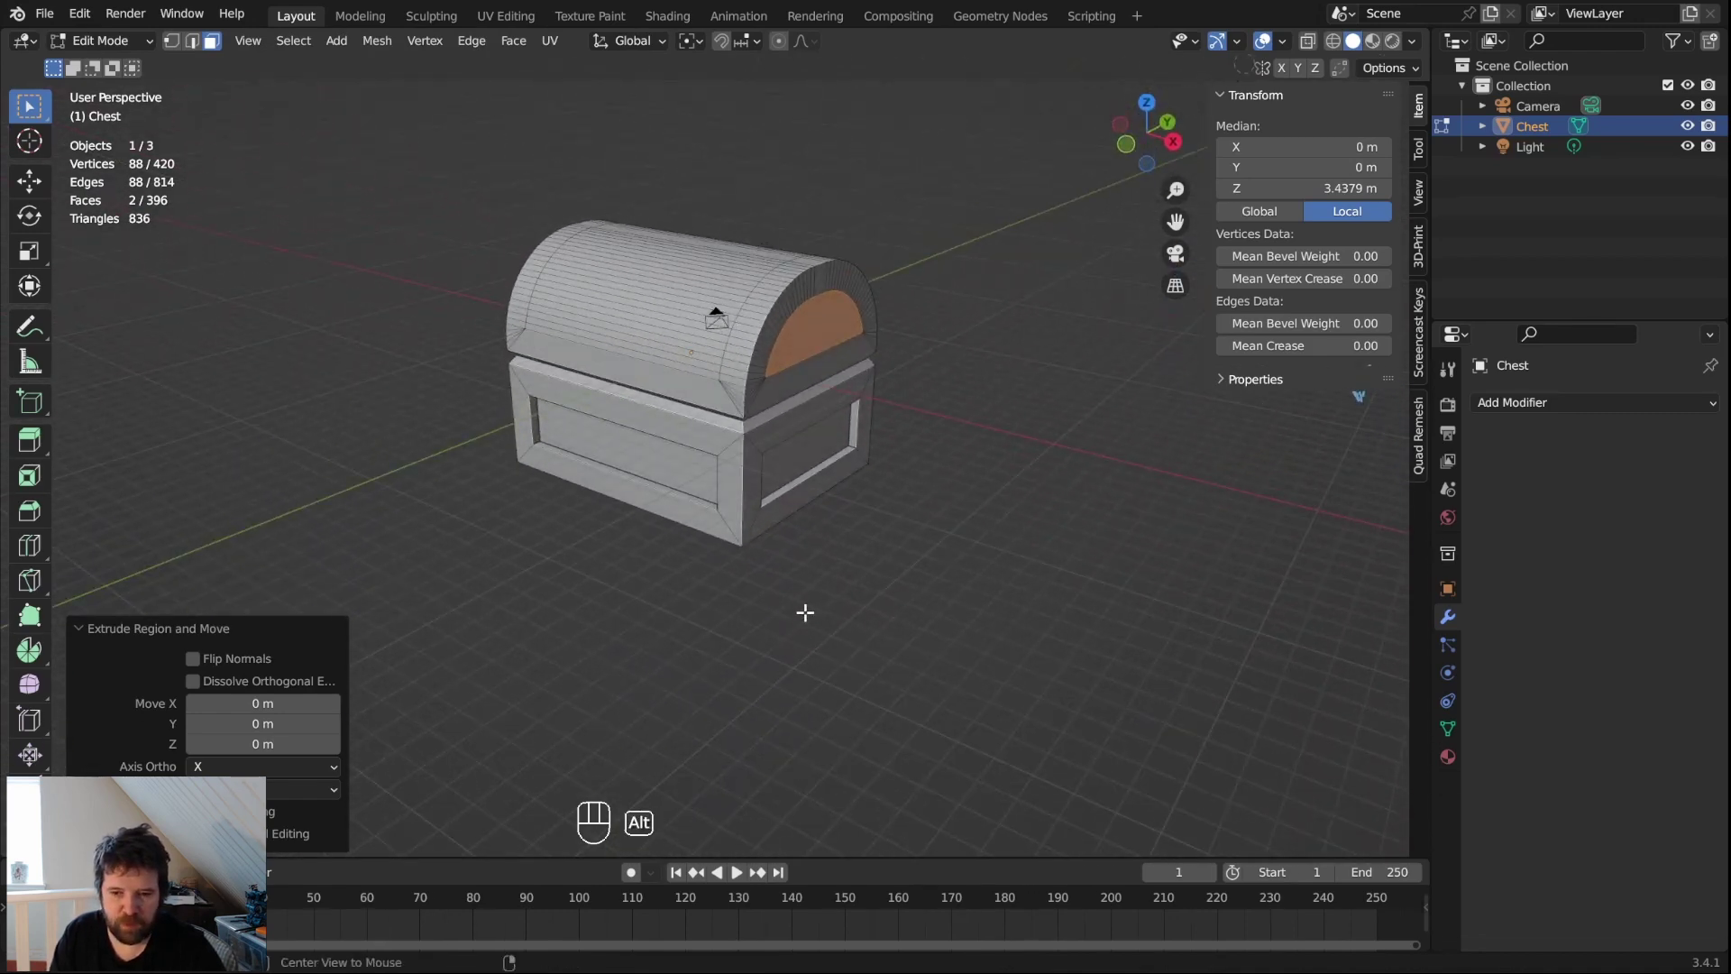
Step: Shrink/Fatten the lid's two arched end panels by -0.5 m, and check the recess in Object Mode before returning to Edit Mode
key(alt+s)
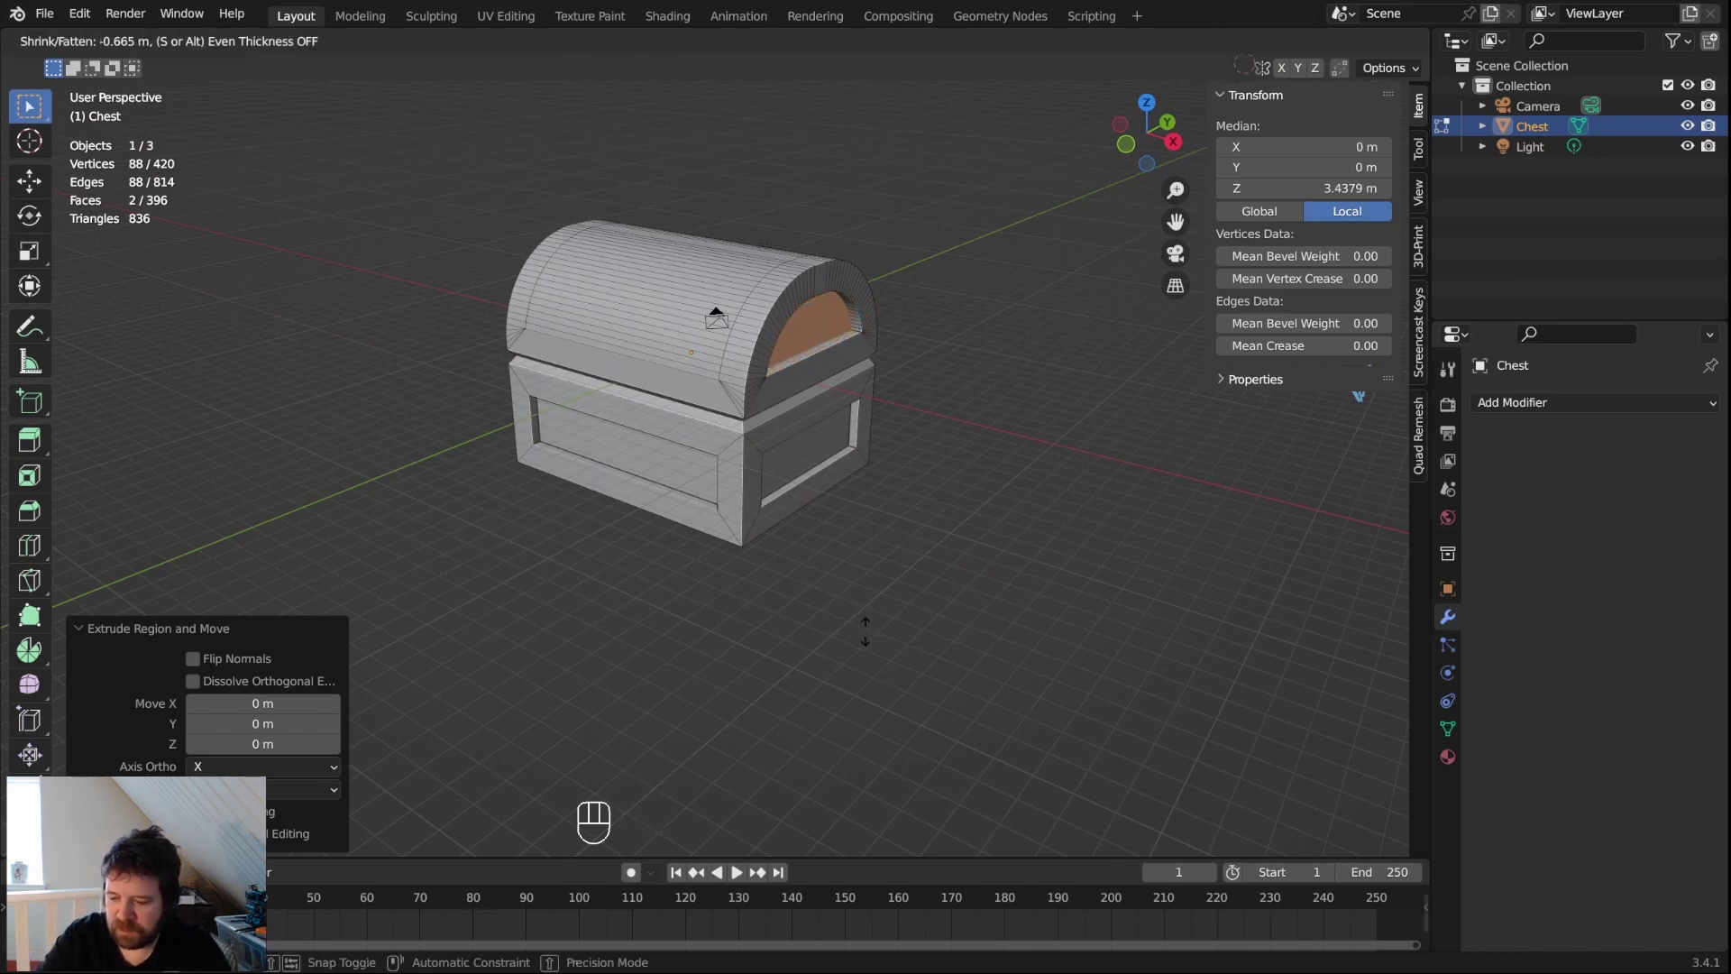
text(-0.)
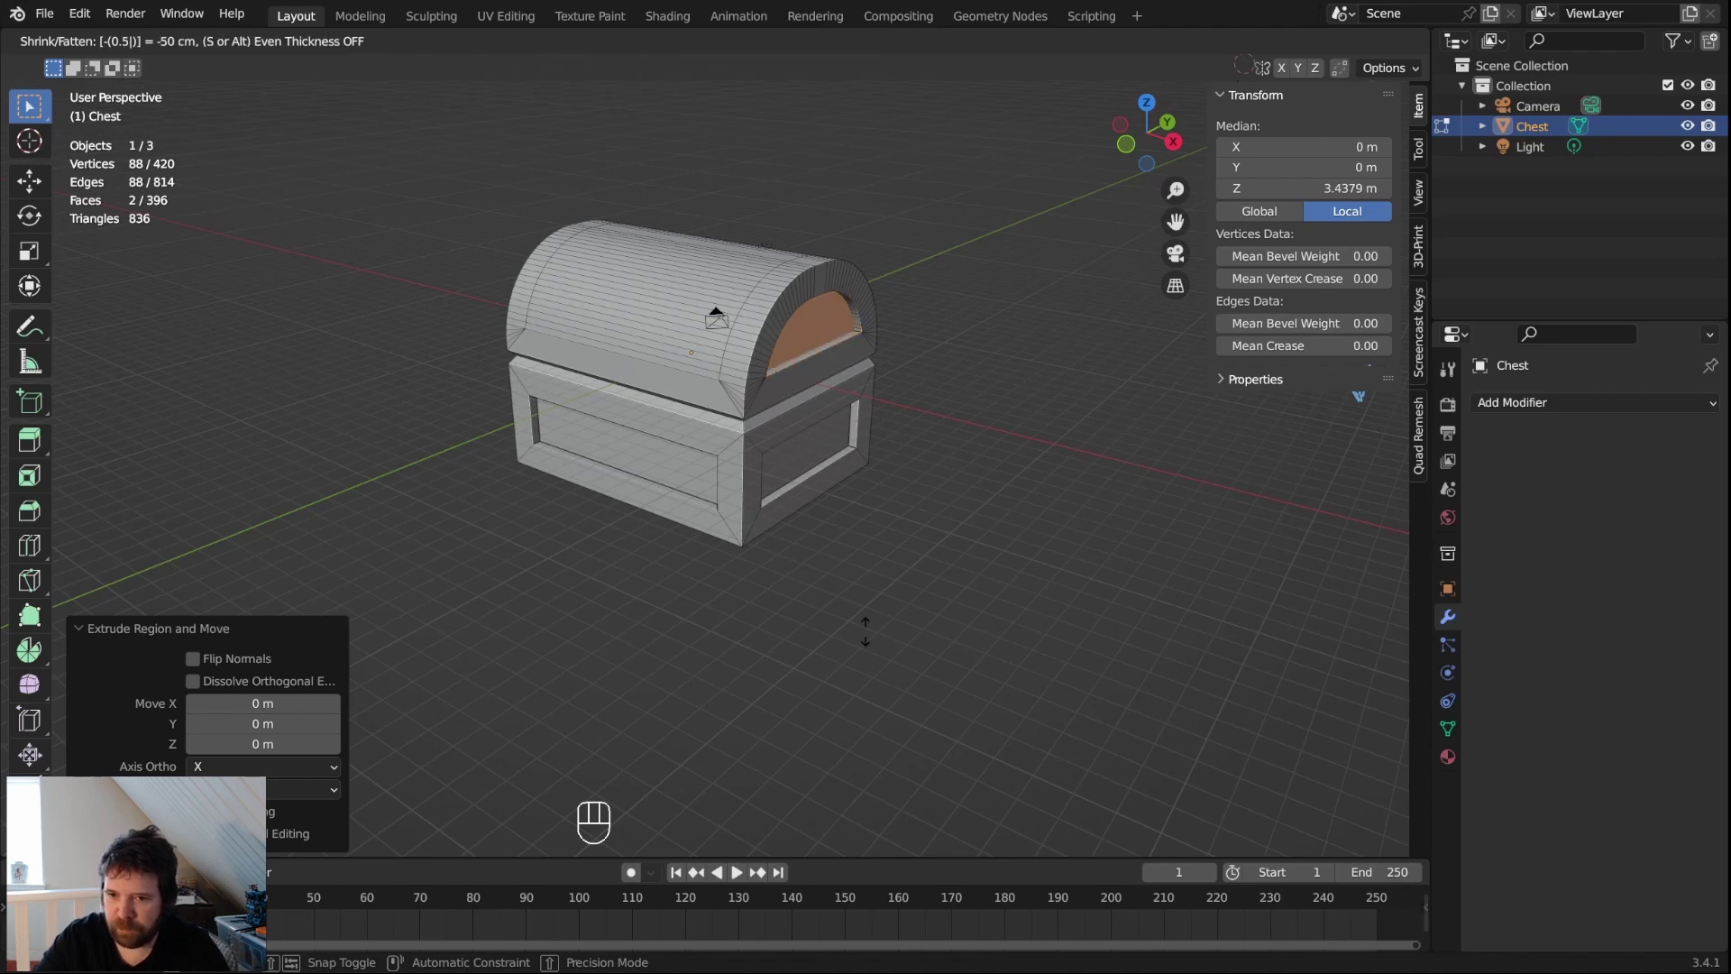
key(Return)
key(KP_Decimal)
middle_drag(865, 631, 1272, 564)
scroll(1074, 564, down, 2)
scroll(966, 533, up, 2)
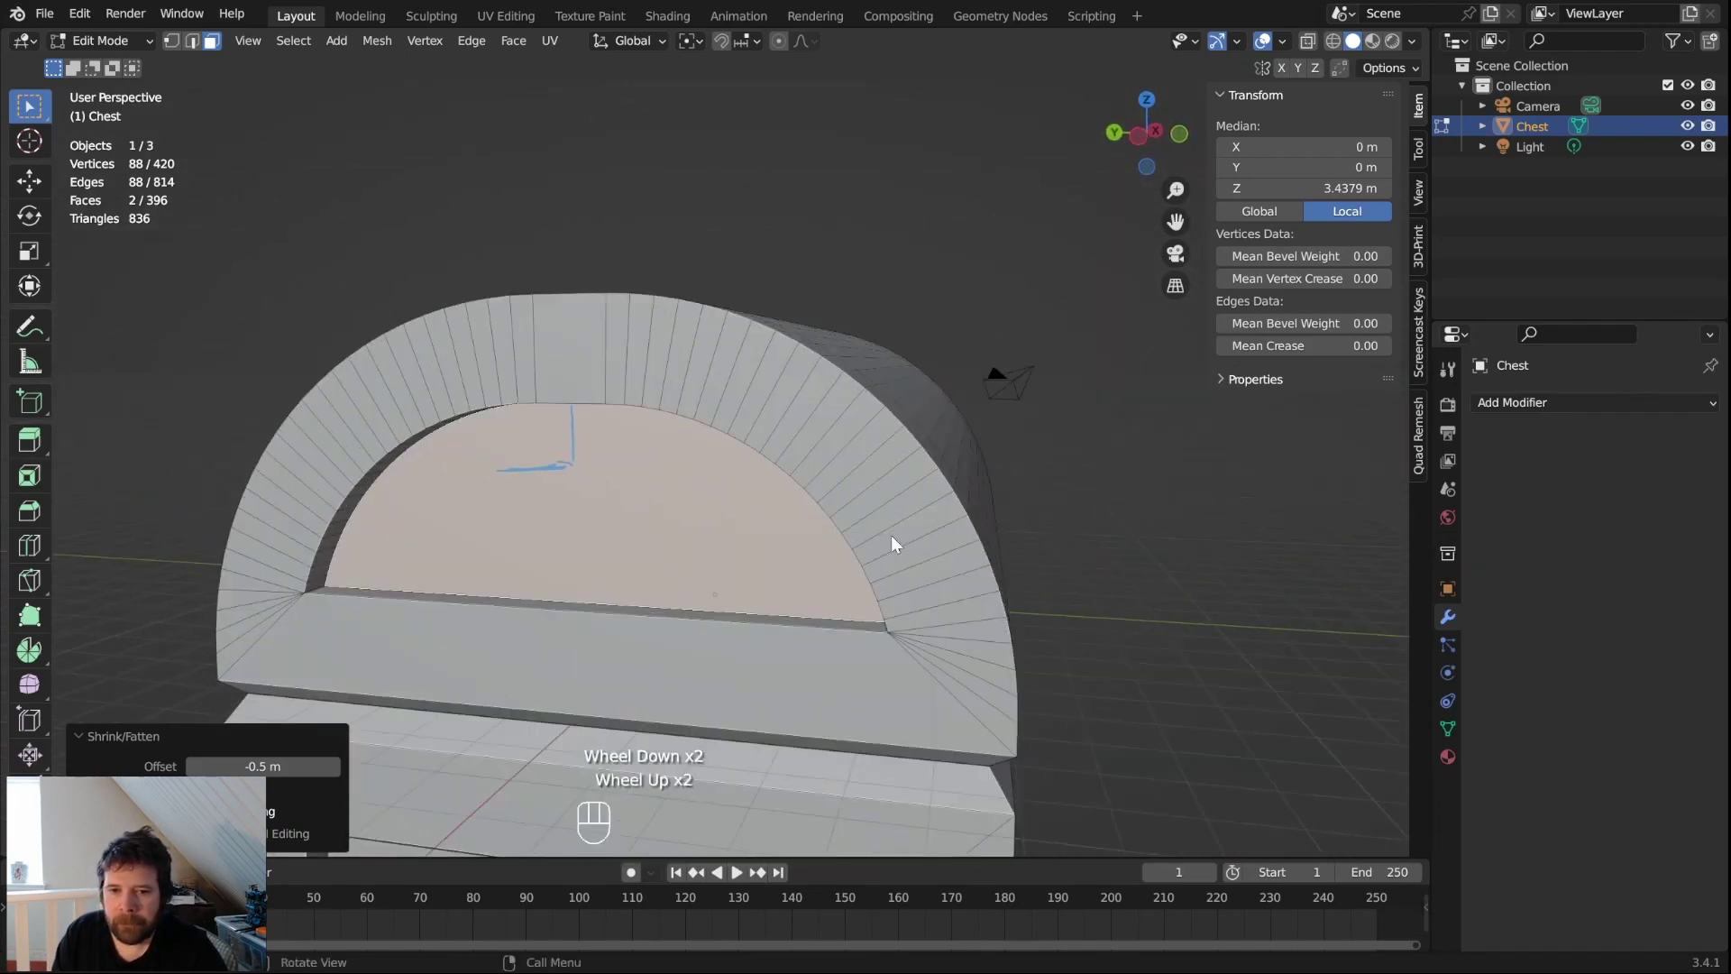
key(Tab)
middle_drag(764, 584, 466, 249)
key(Tab)
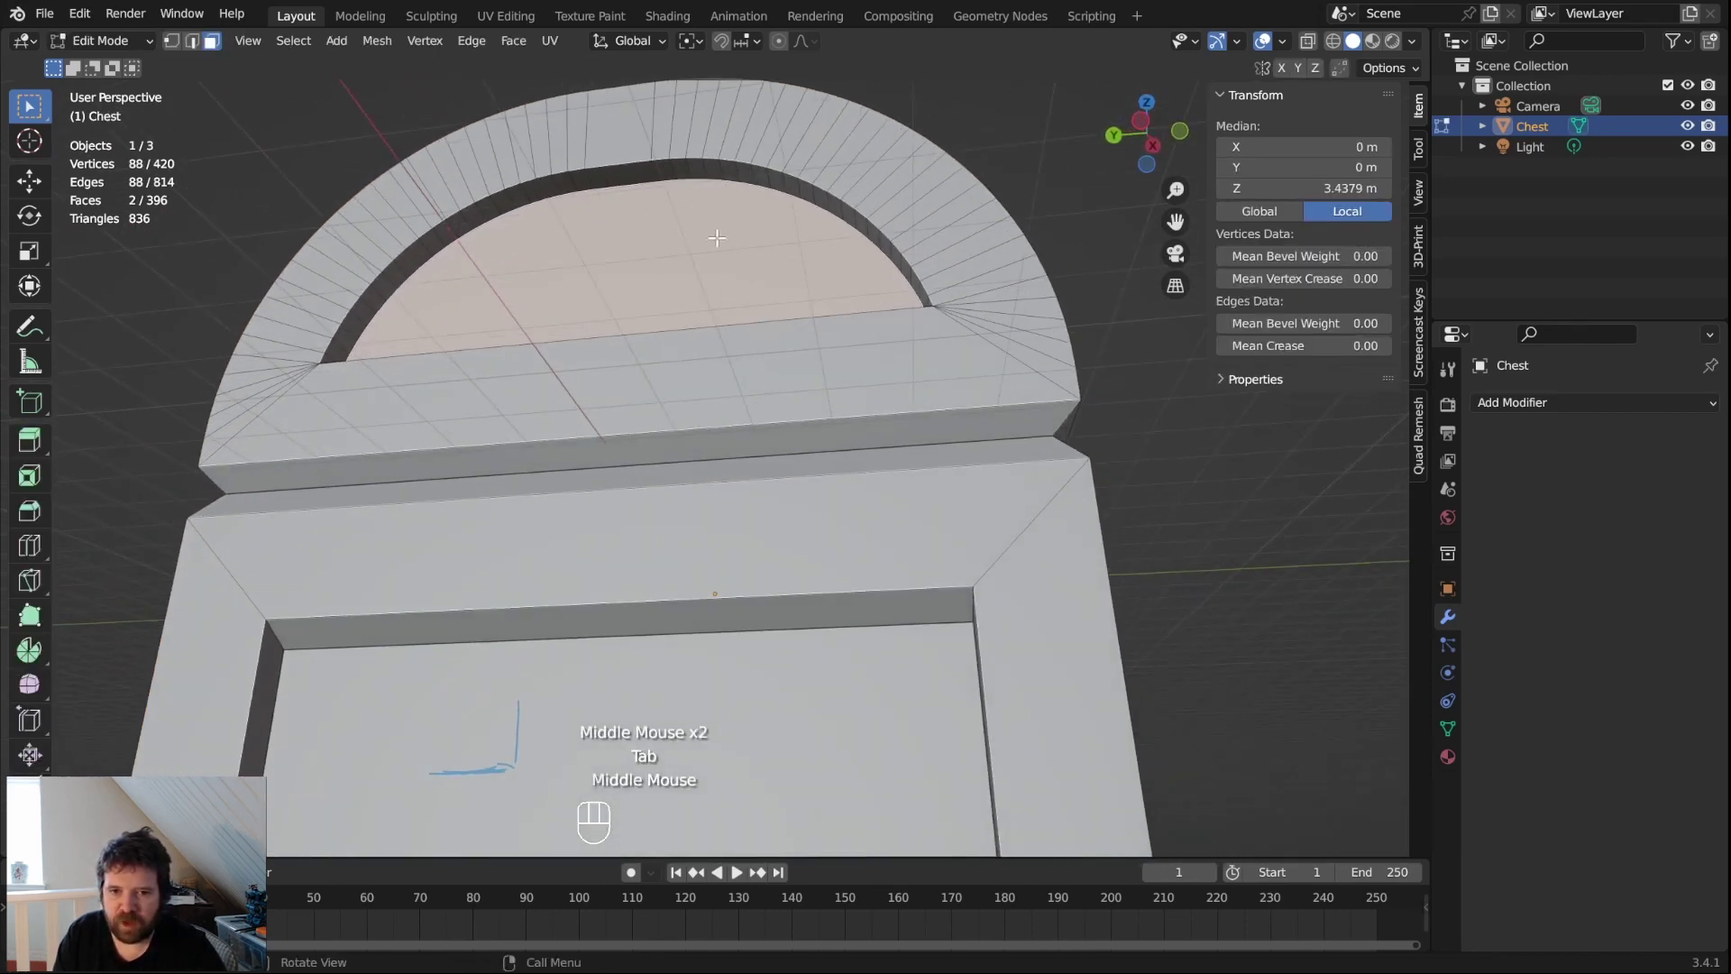
key(2)
click(599, 181)
middle_drag(598, 180, 592, 278)
key(g)
key(z)
key(Escape)
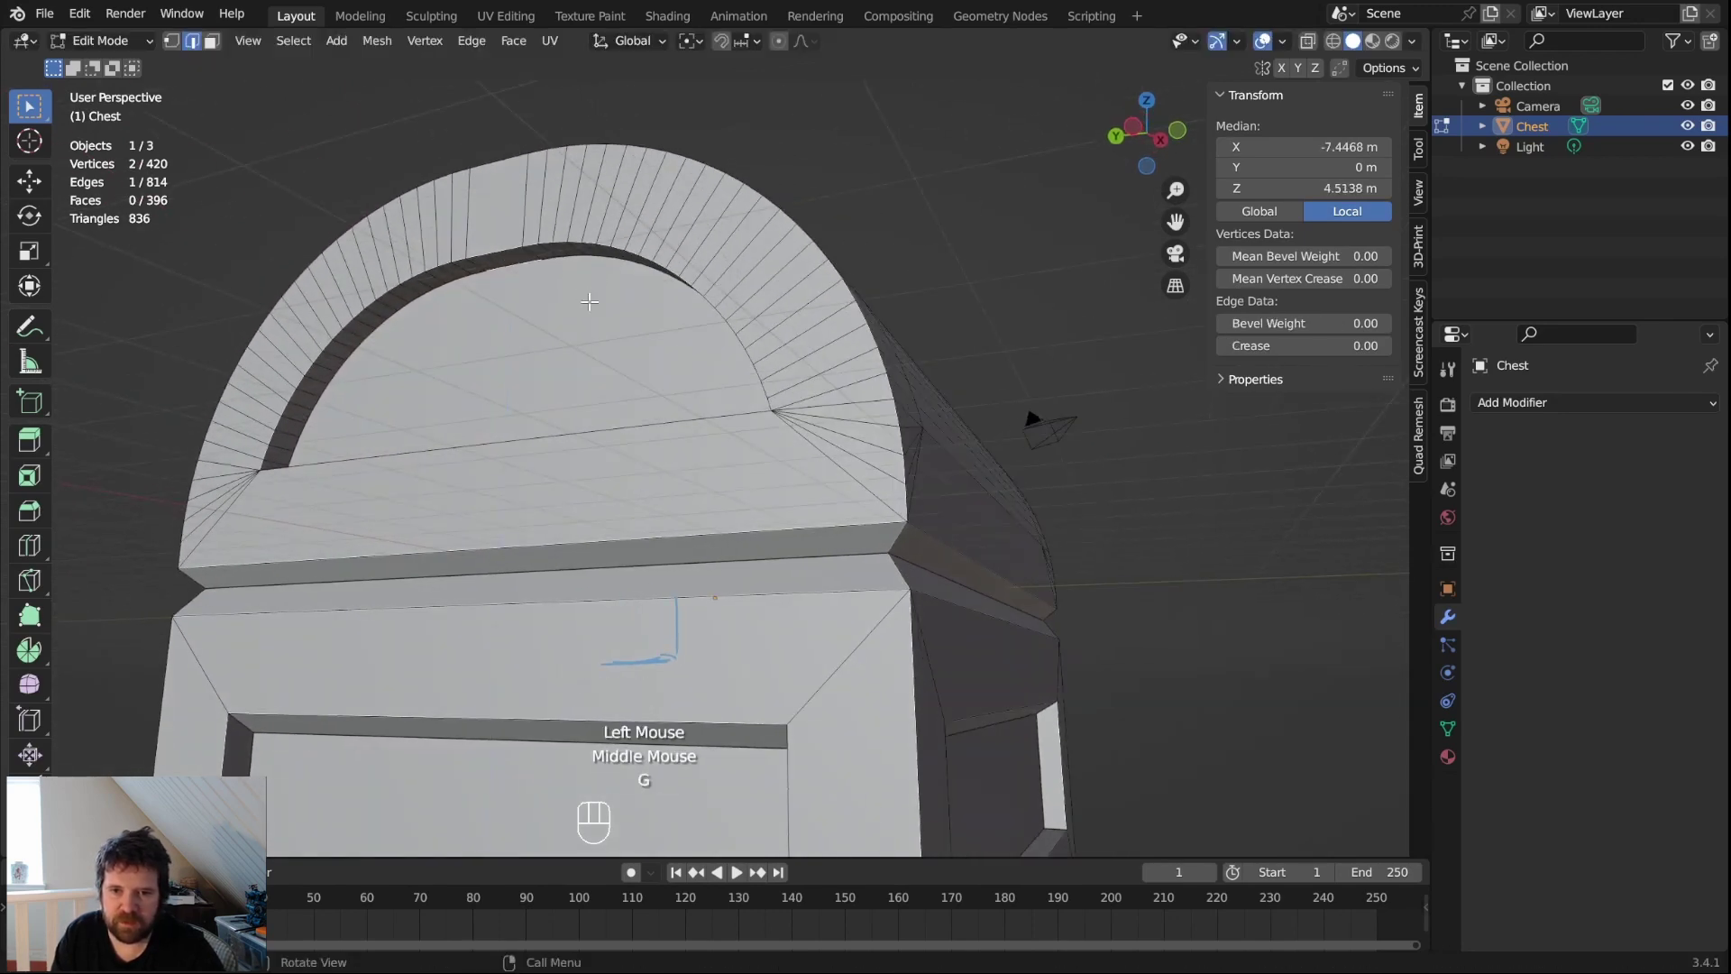
Step: In face mode, select the recessed arched faces on both ends of the lid and show them in a right-side wireframe view
middle_drag(367, 429, 355, 468)
key(3)
click(443, 472)
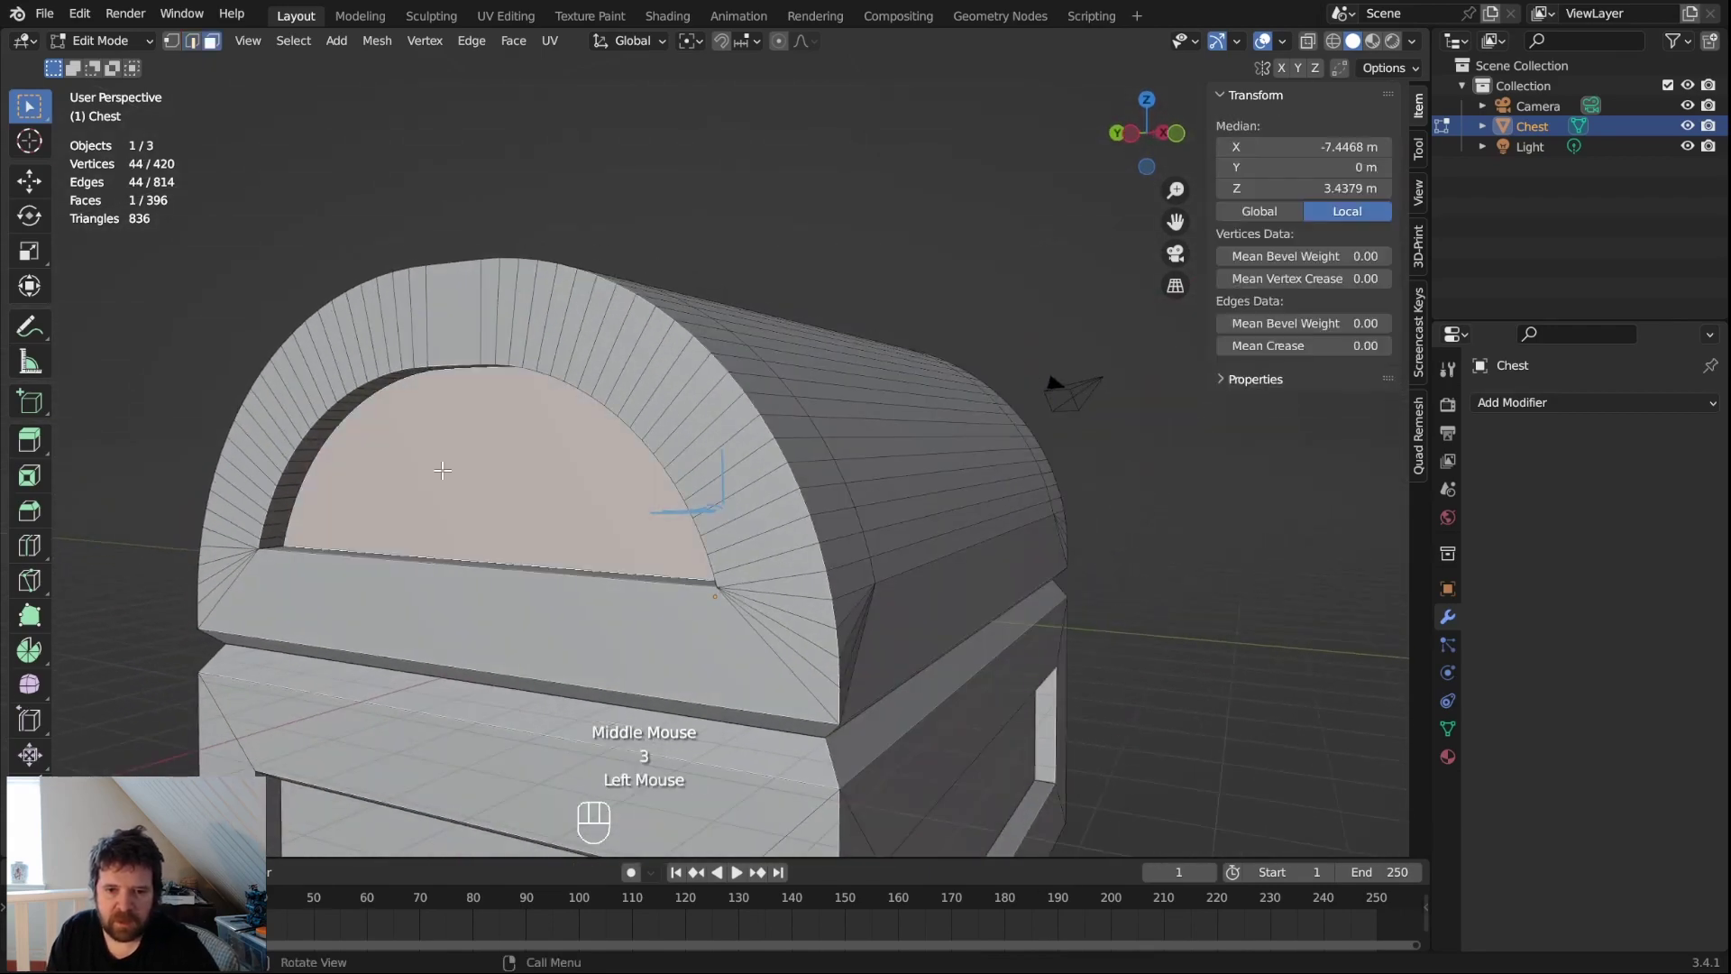
key(z)
key(z)
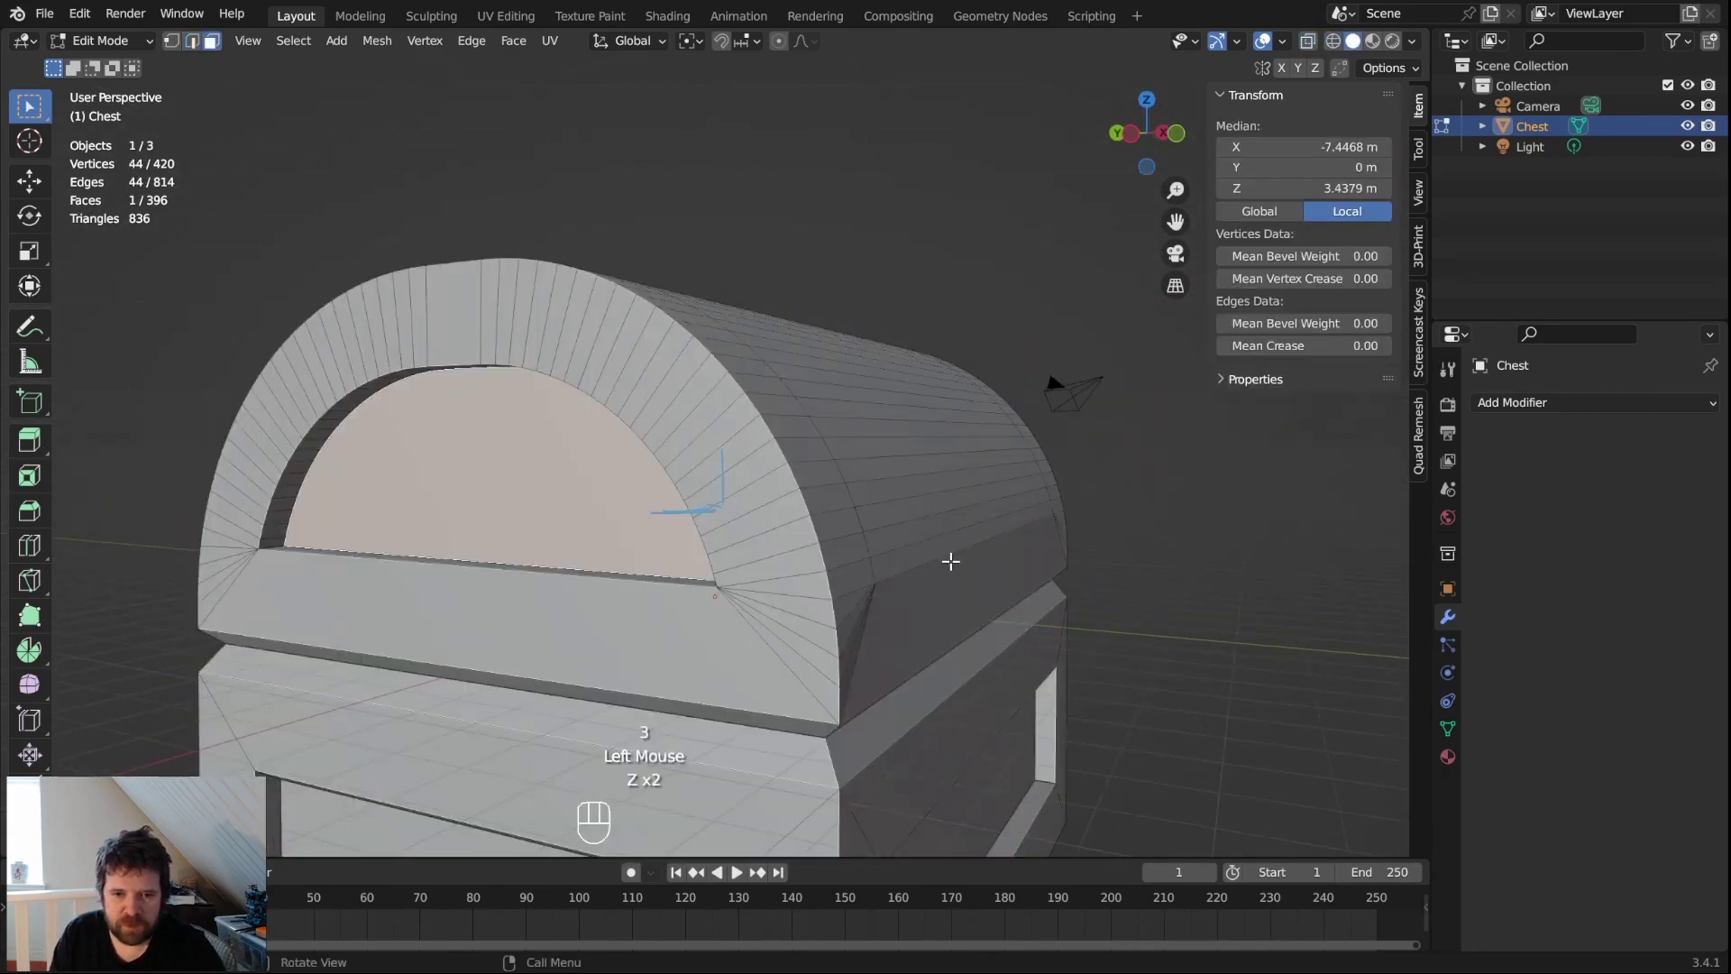
mouse_move(947, 560)
middle_down()
mouse_move(715, 637)
mouse_move(529, 558)
middle_up()
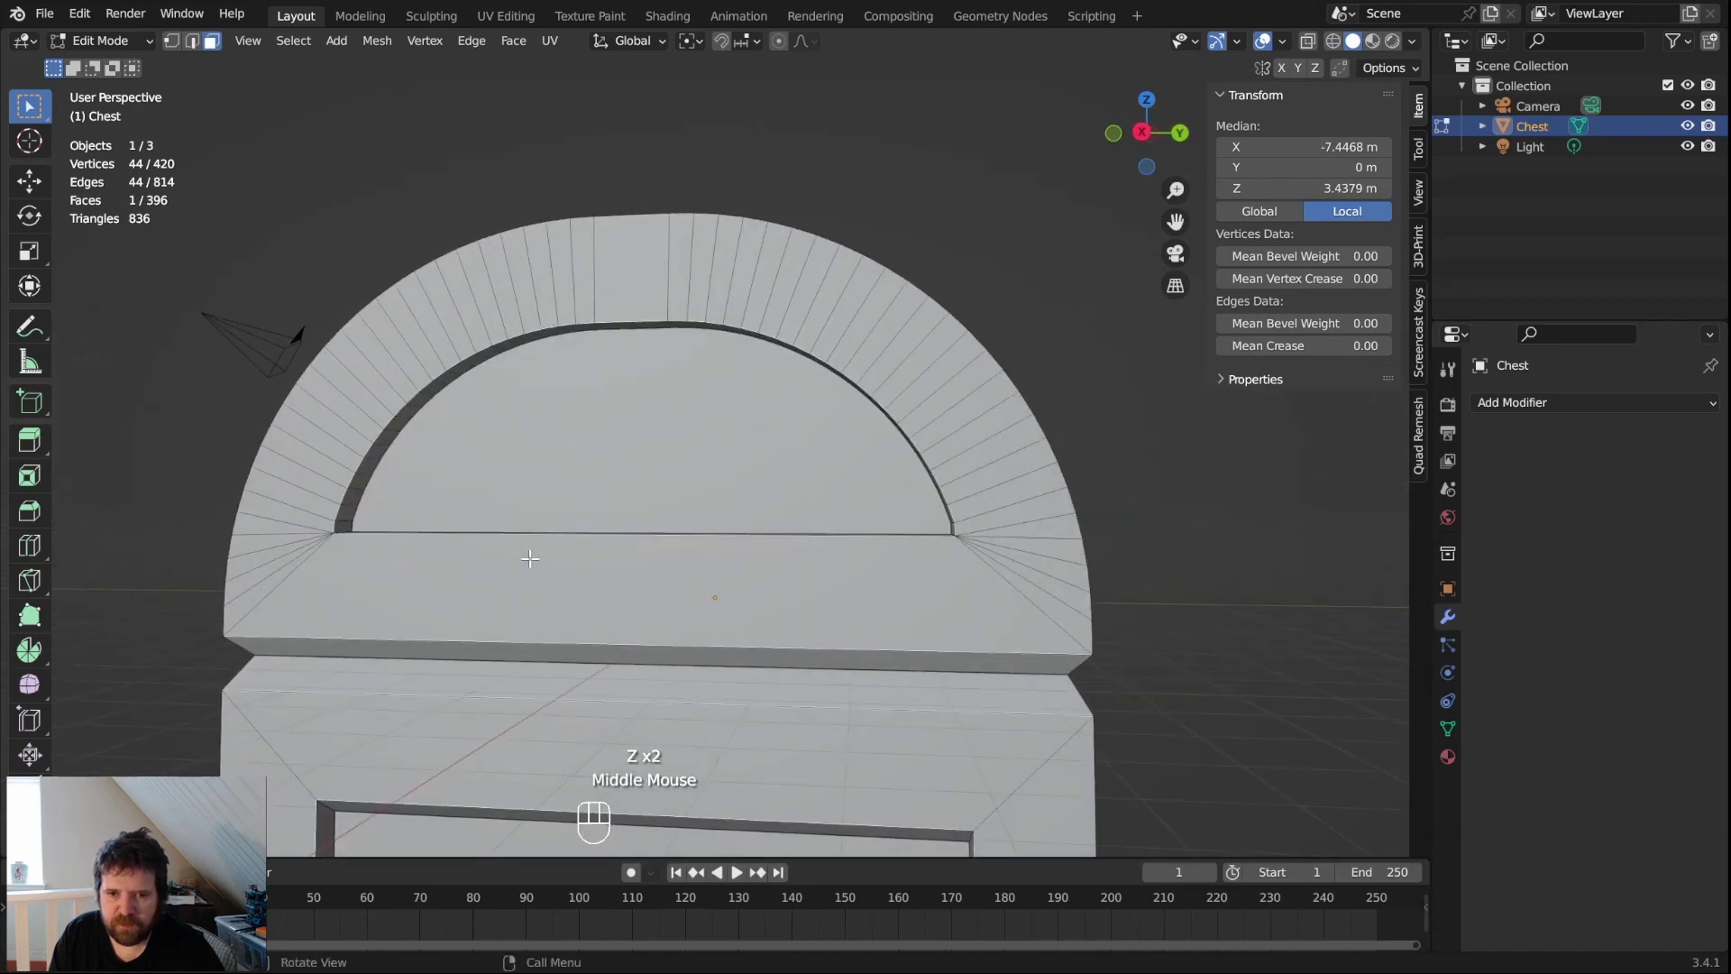
shift+click(647, 451)
middle_drag(647, 450, 1071, 572)
key(KP_3)
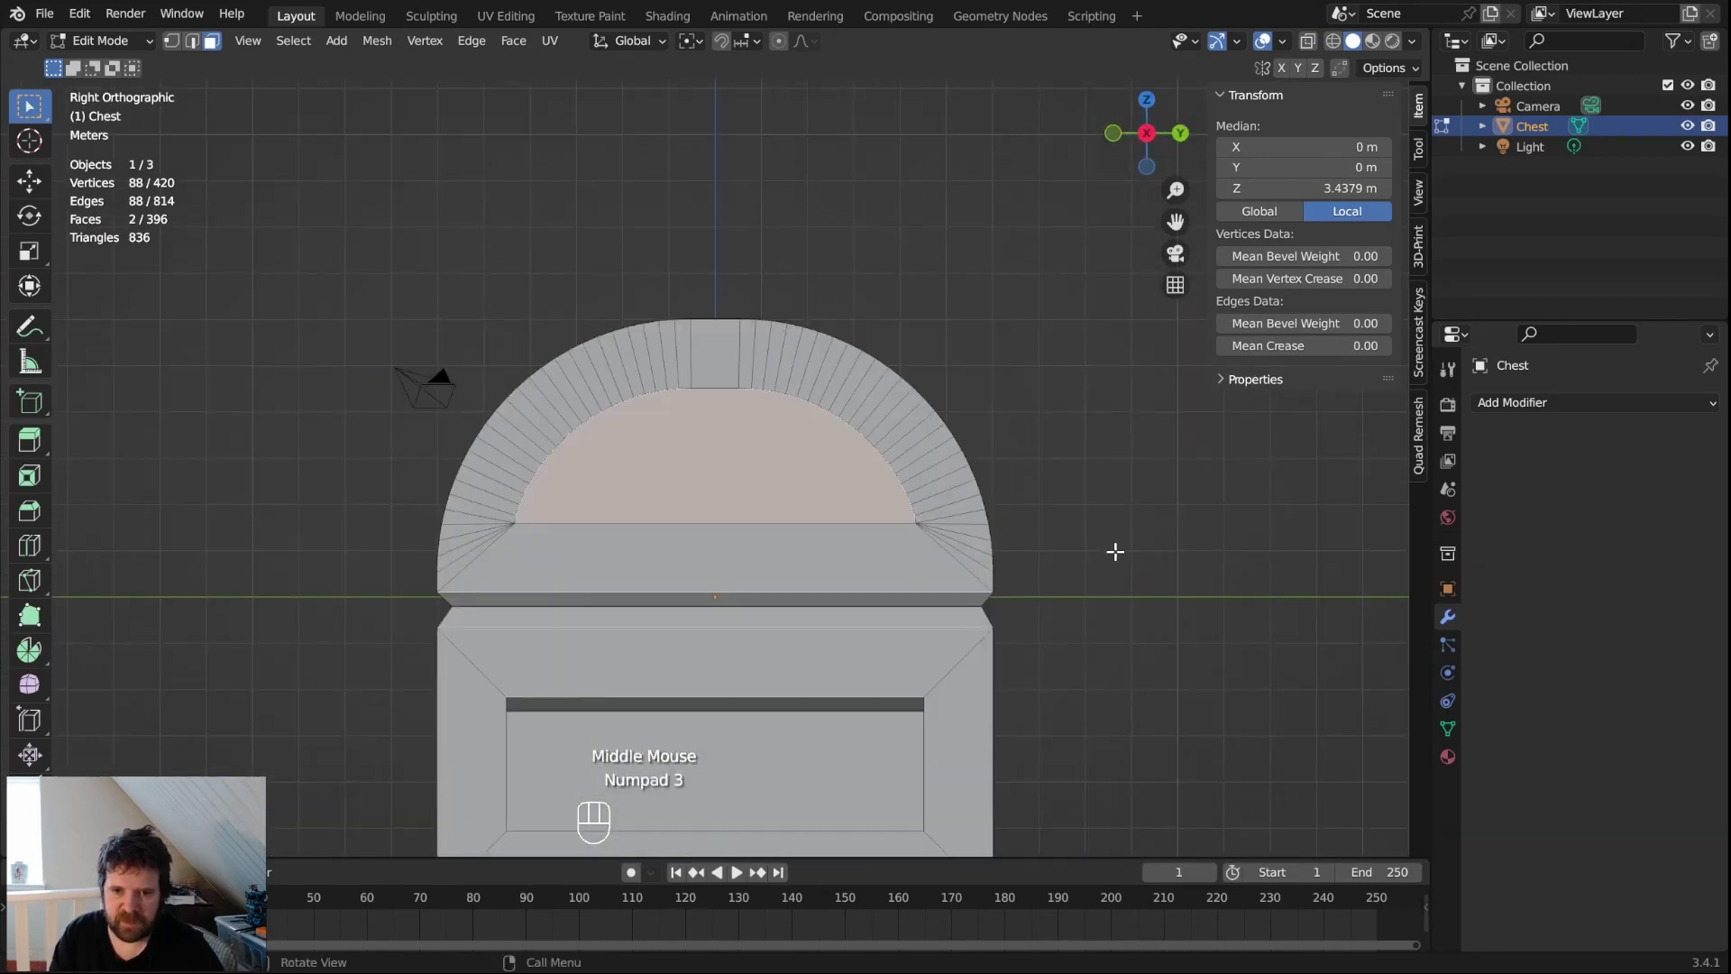
key(z)
scroll(958, 529, up, 4)
shift+middle_drag(958, 529, 815, 495)
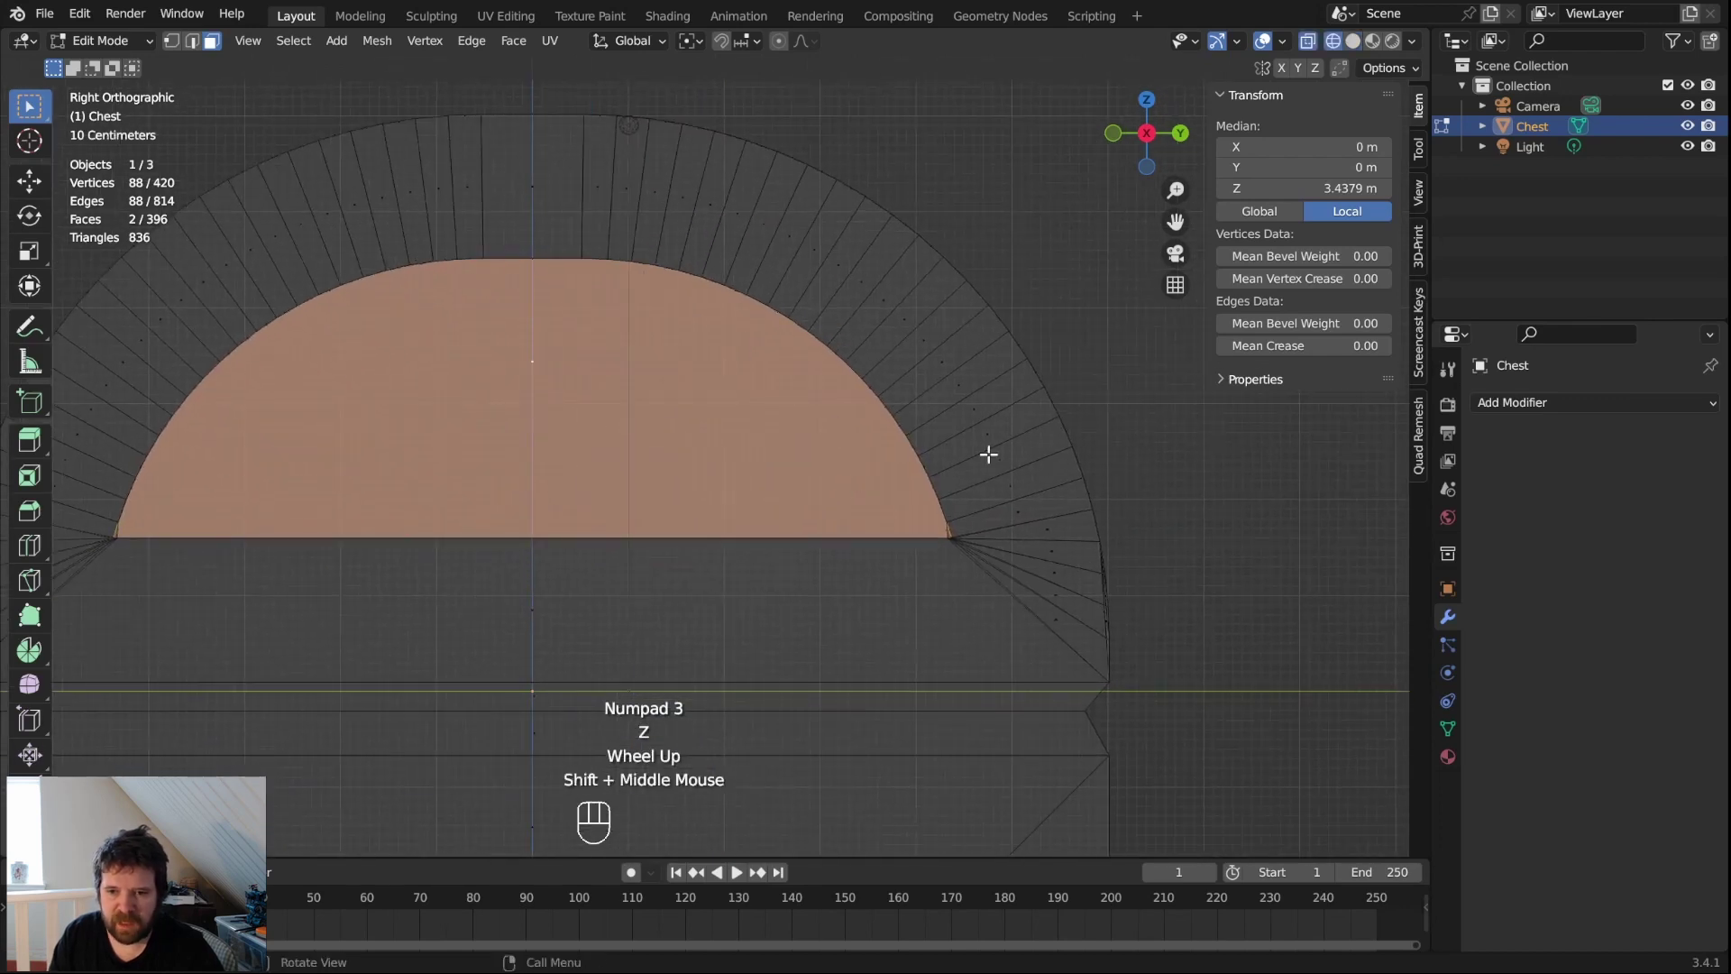
scroll(989, 454, down, 1)
scroll(987, 454, up, 2)
scroll(1059, 439, down, 1)
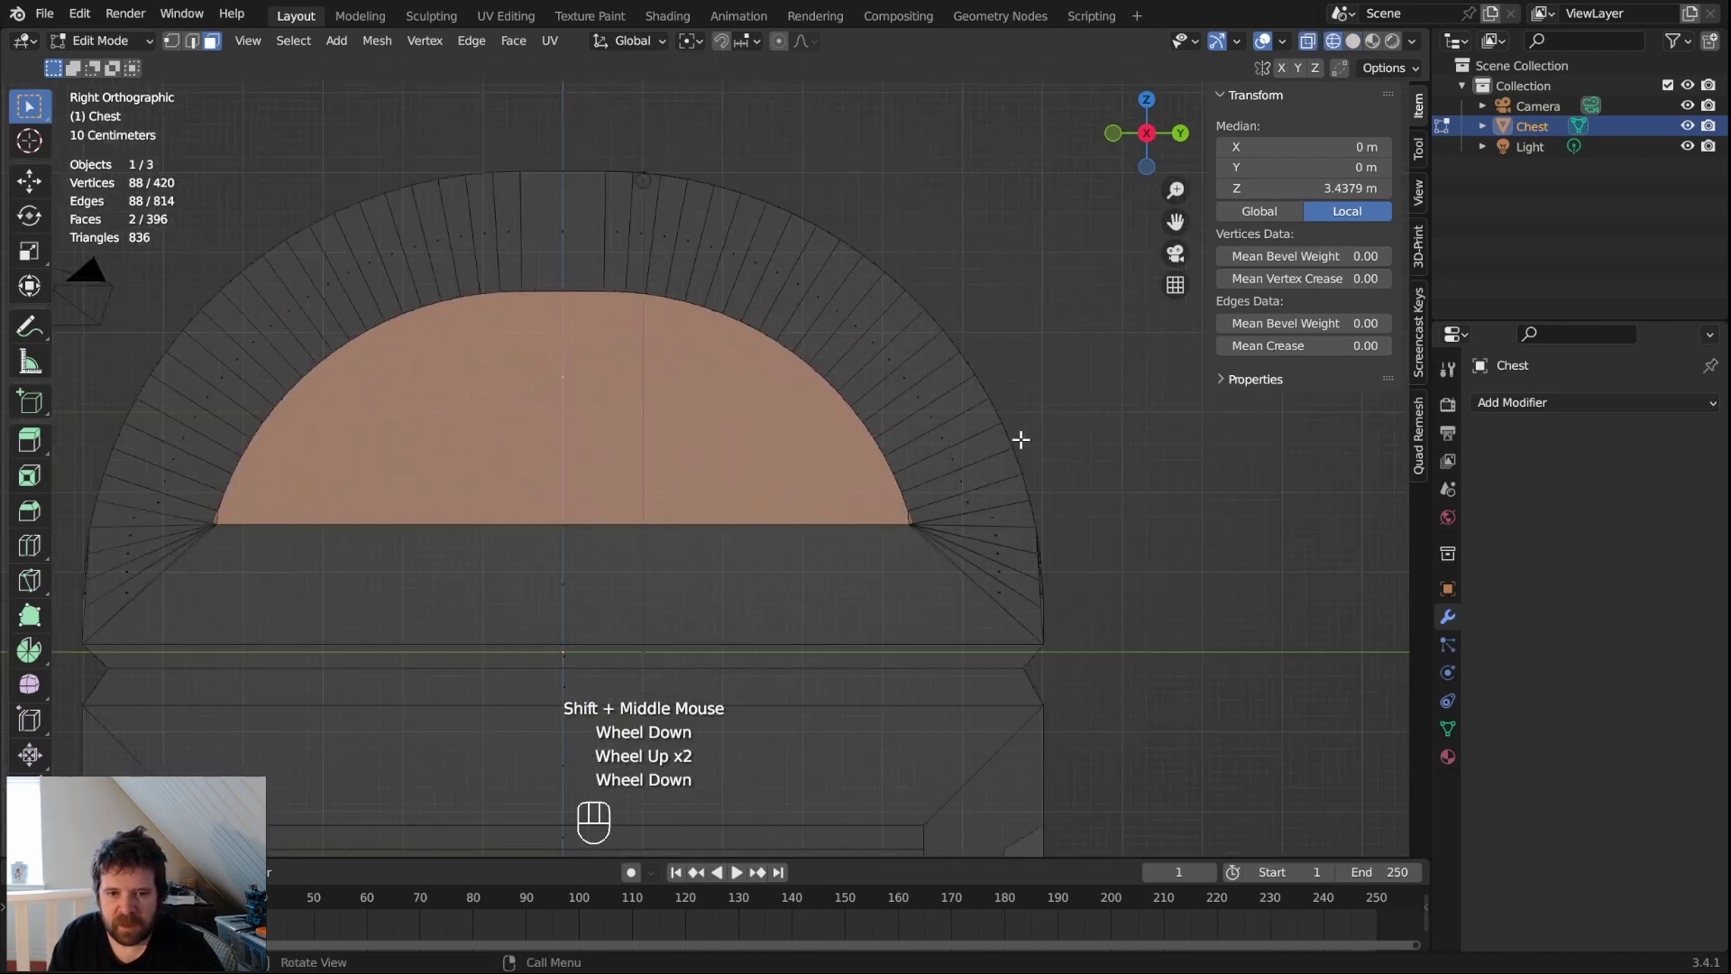
key(s)
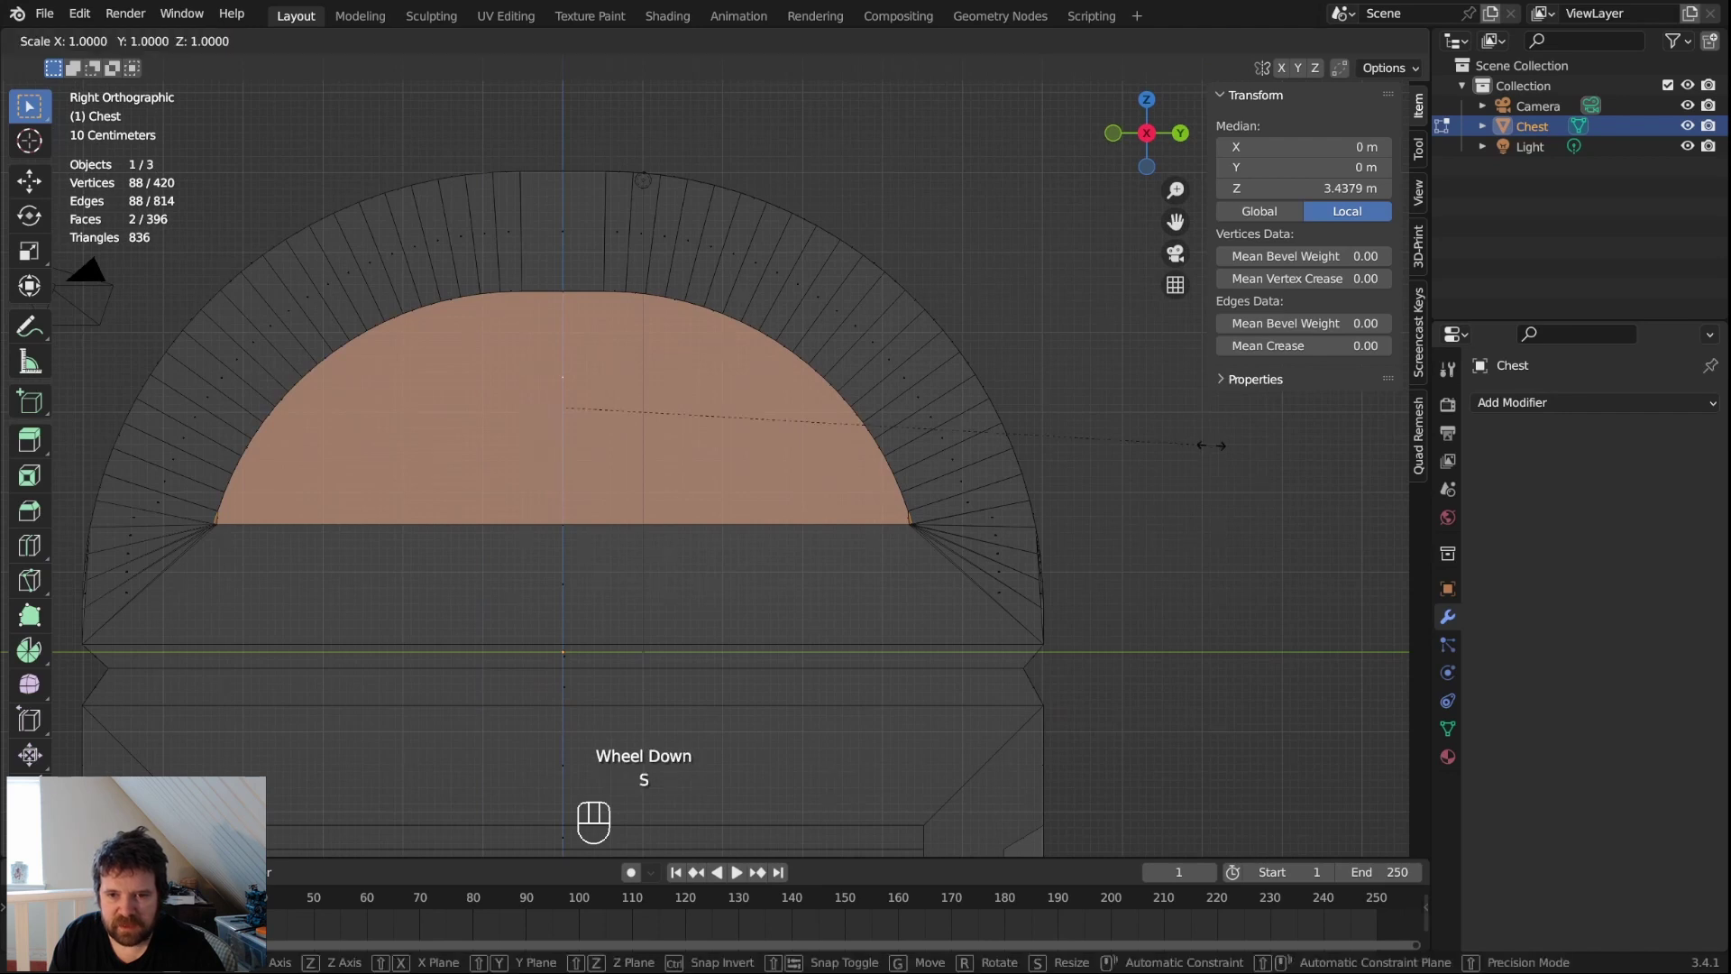
key(z)
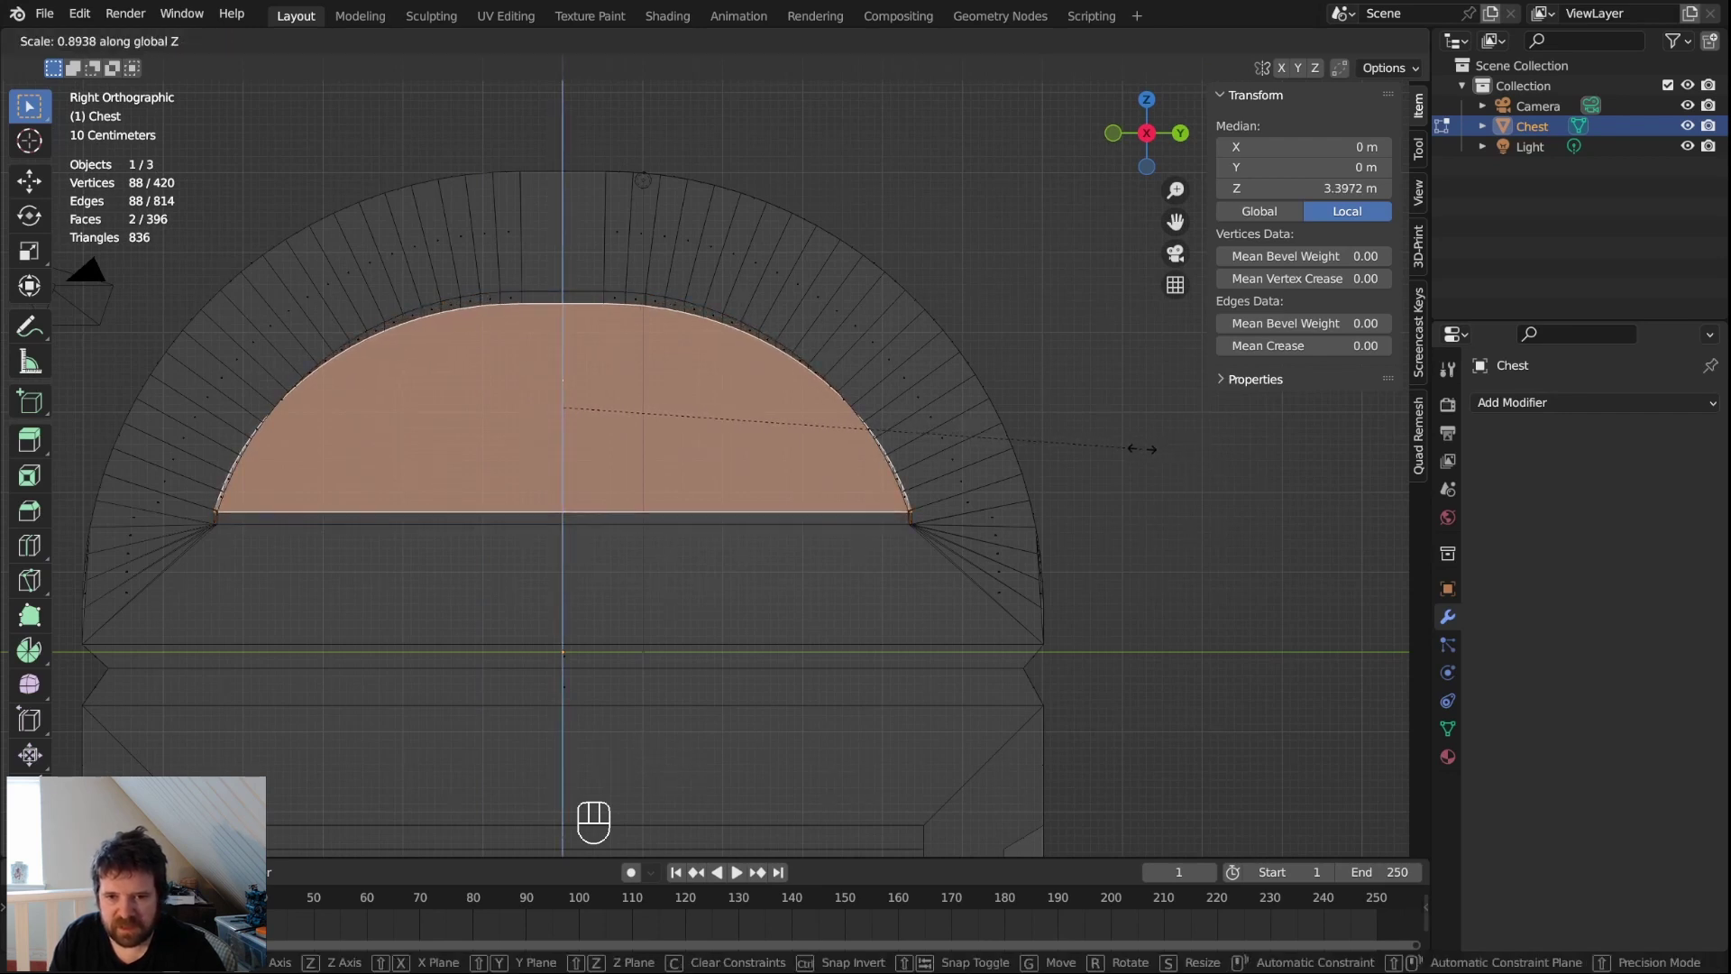
right_click(1131, 448)
Step: Scale the lid's two recessed arched faces to about 0.864 along Z
key(s)
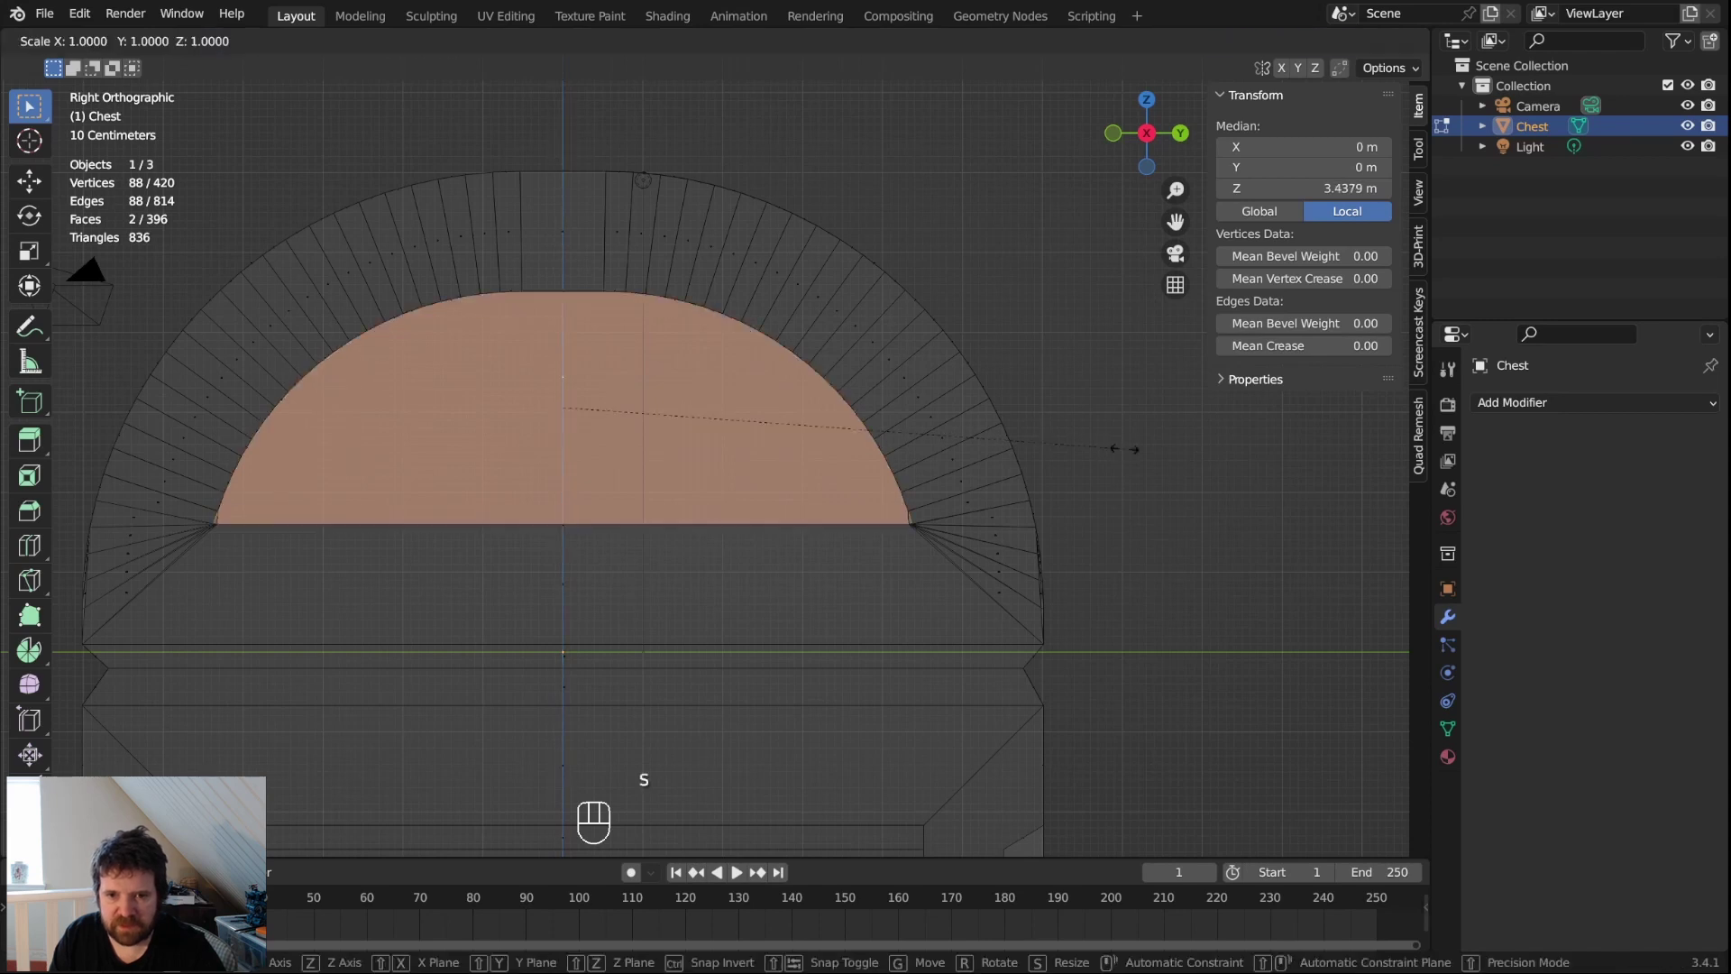
key(z)
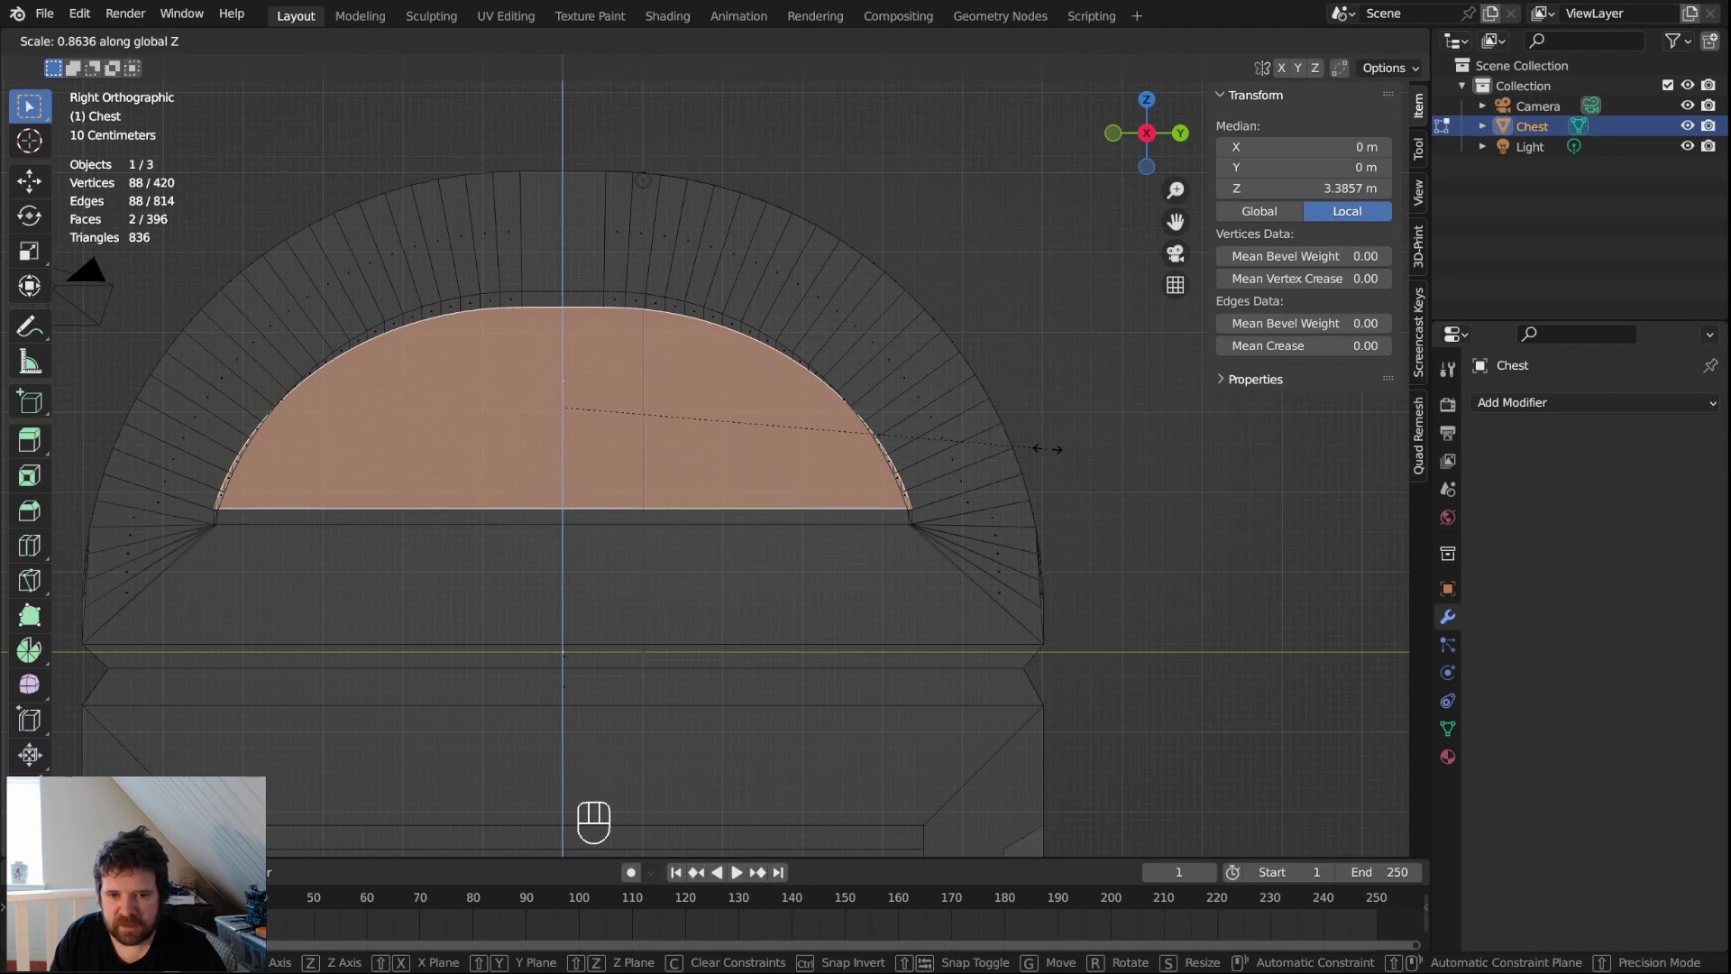
click(1047, 448)
Step: Move the two arched faces about -0.19 m along Z, and check the recess in Object Mode with solid shading before returning to Edit Mode
scroll(531, 436, up, 2)
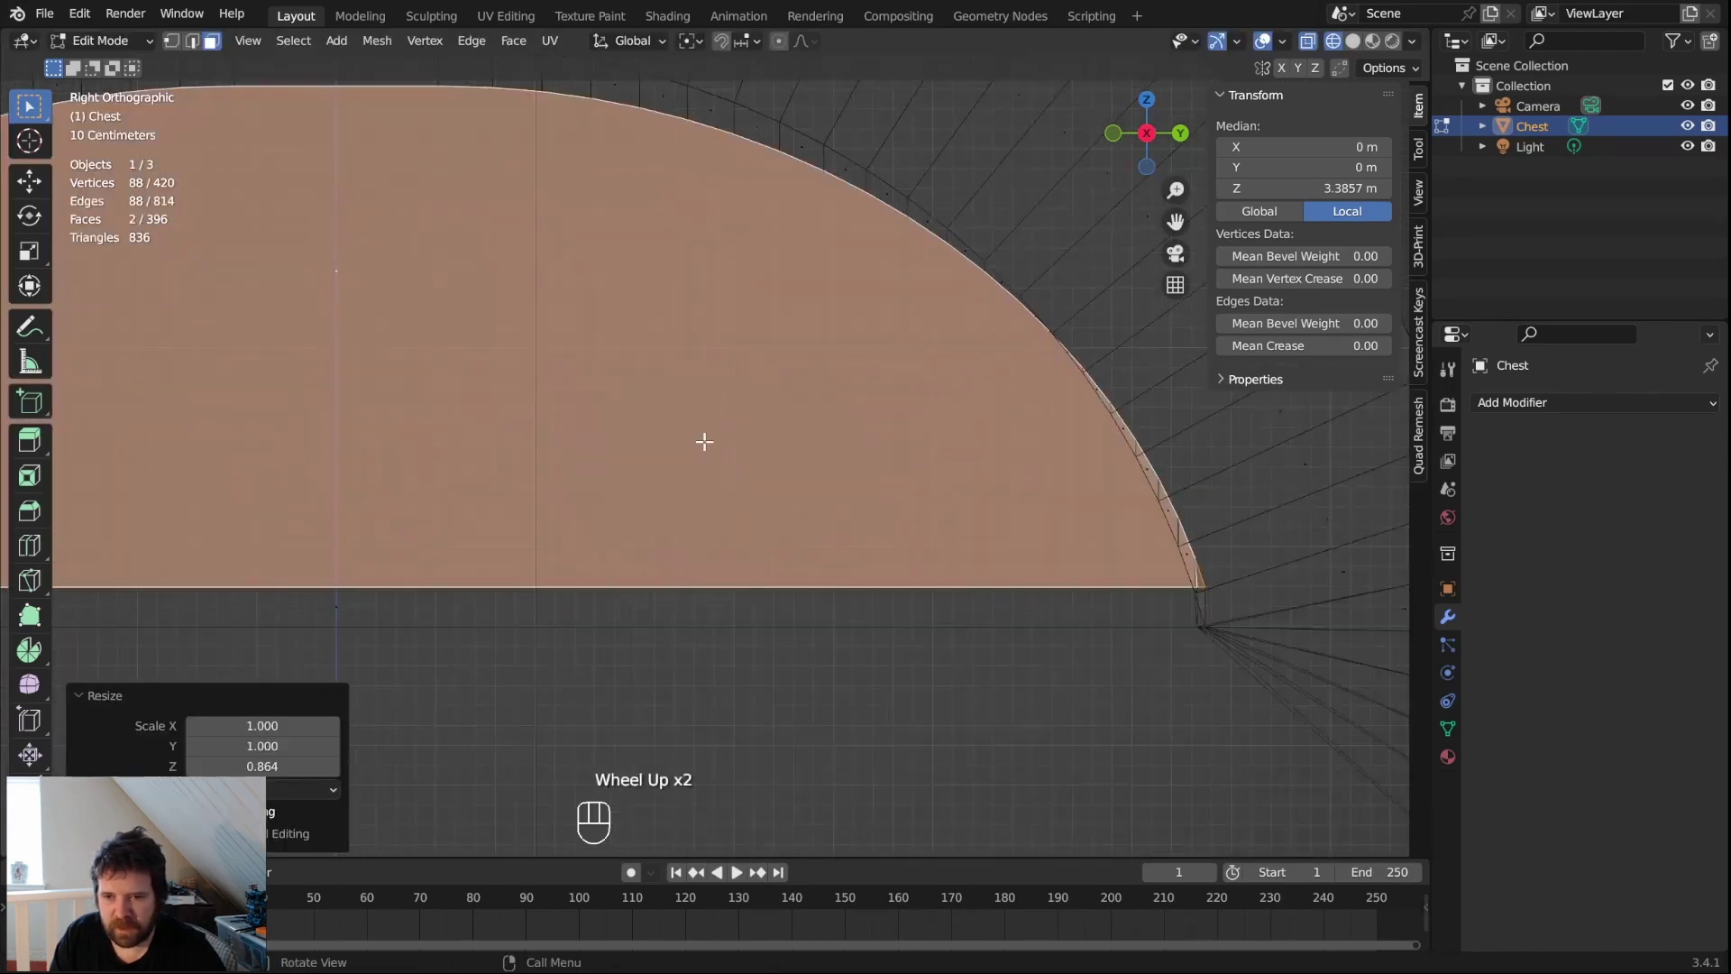
shift+middle_drag(704, 441, 508, 304)
key(g)
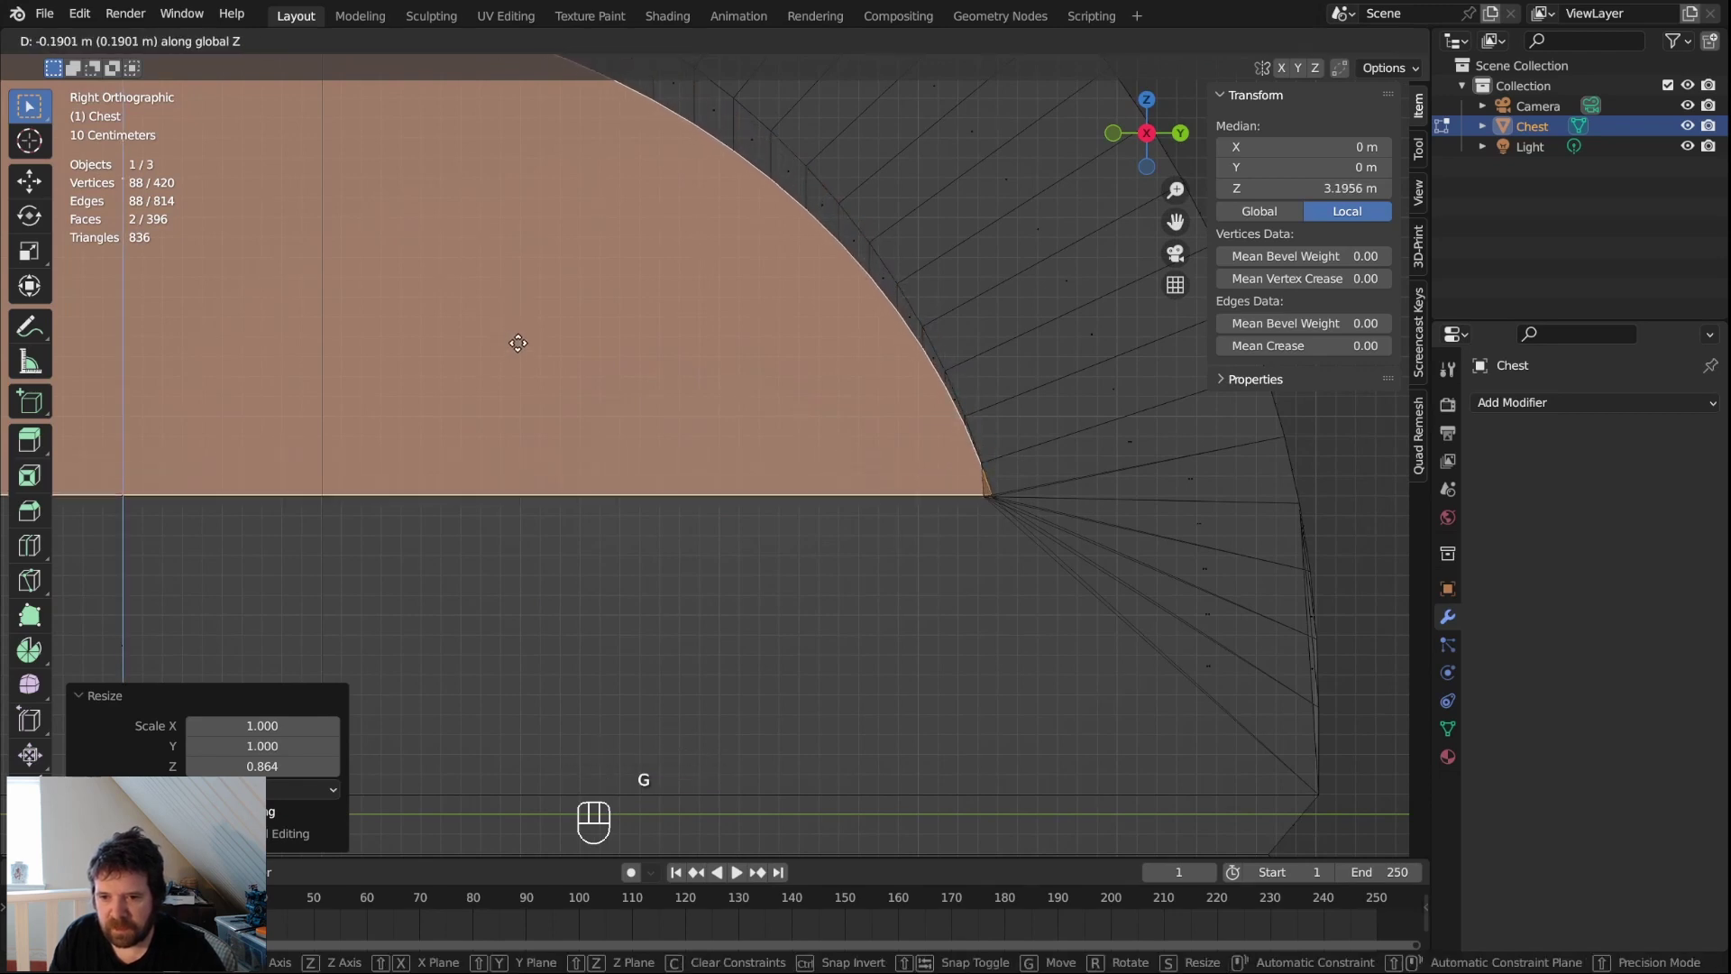
click(517, 342)
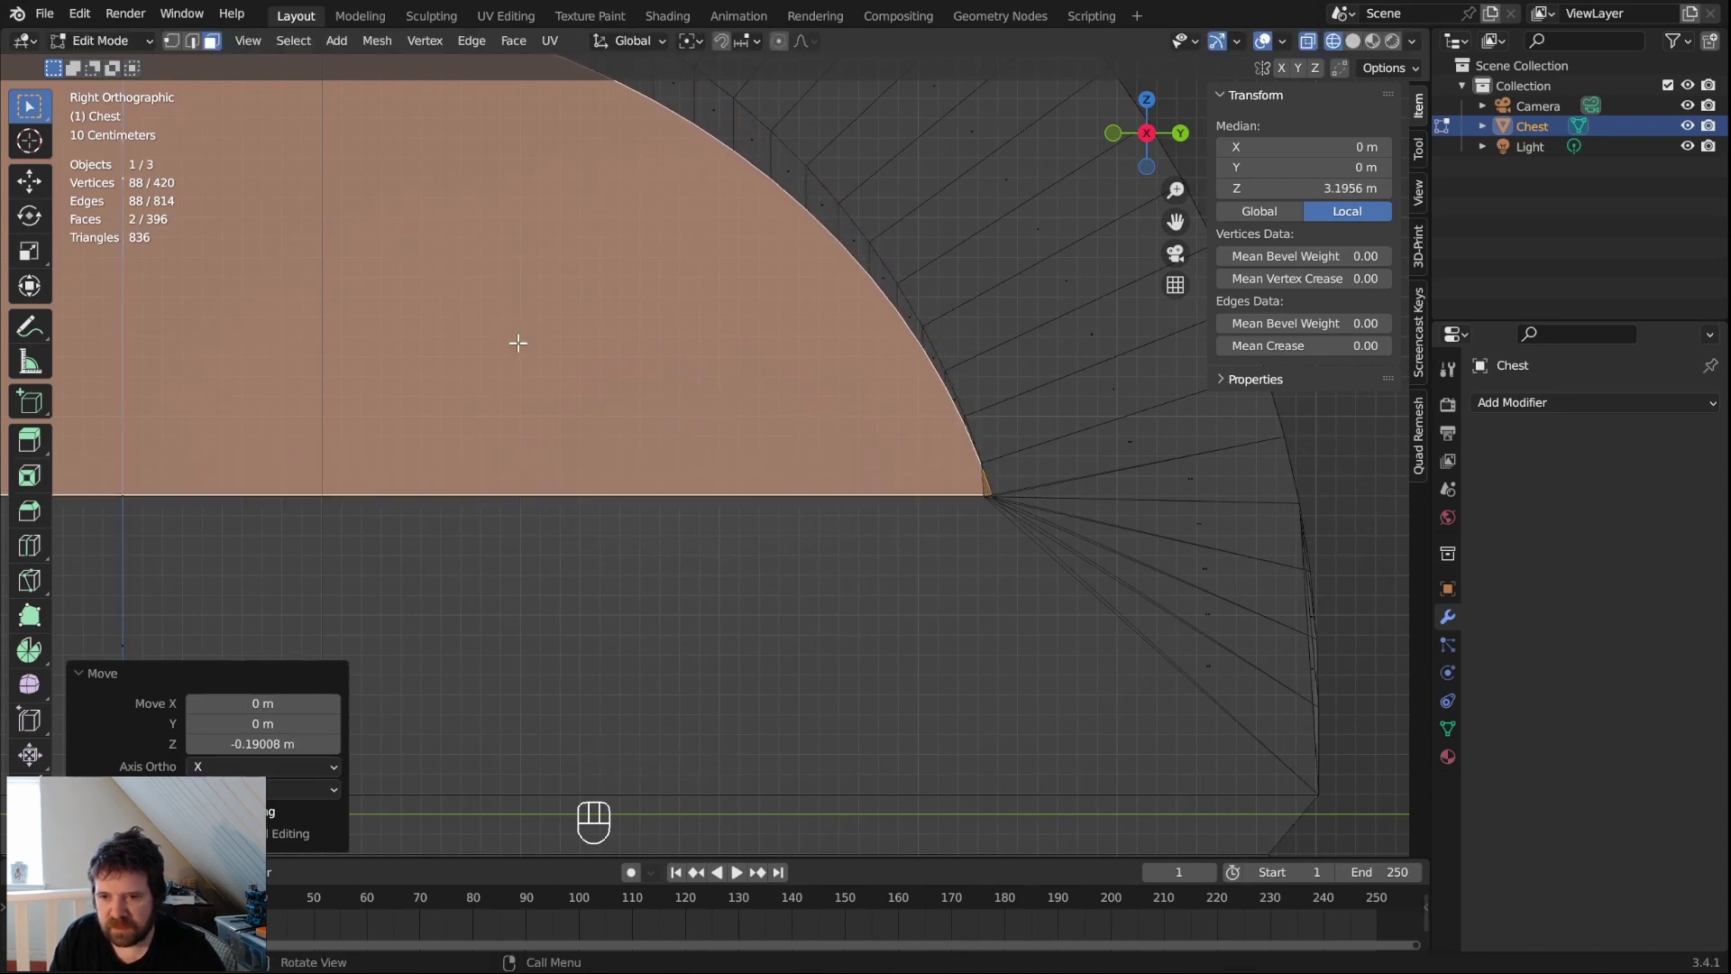
scroll(523, 378, down, 2)
key(Tab)
key(z)
mouse_move(505, 450)
middle_down()
mouse_move(955, 568)
mouse_move(901, 514)
mouse_move(421, 447)
mouse_move(718, 514)
mouse_move(776, 502)
mouse_move(766, 463)
mouse_move(734, 492)
mouse_move(790, 483)
middle_up()
scroll(809, 410, down, 2)
scroll(734, 460, up, 3)
key(Tab)
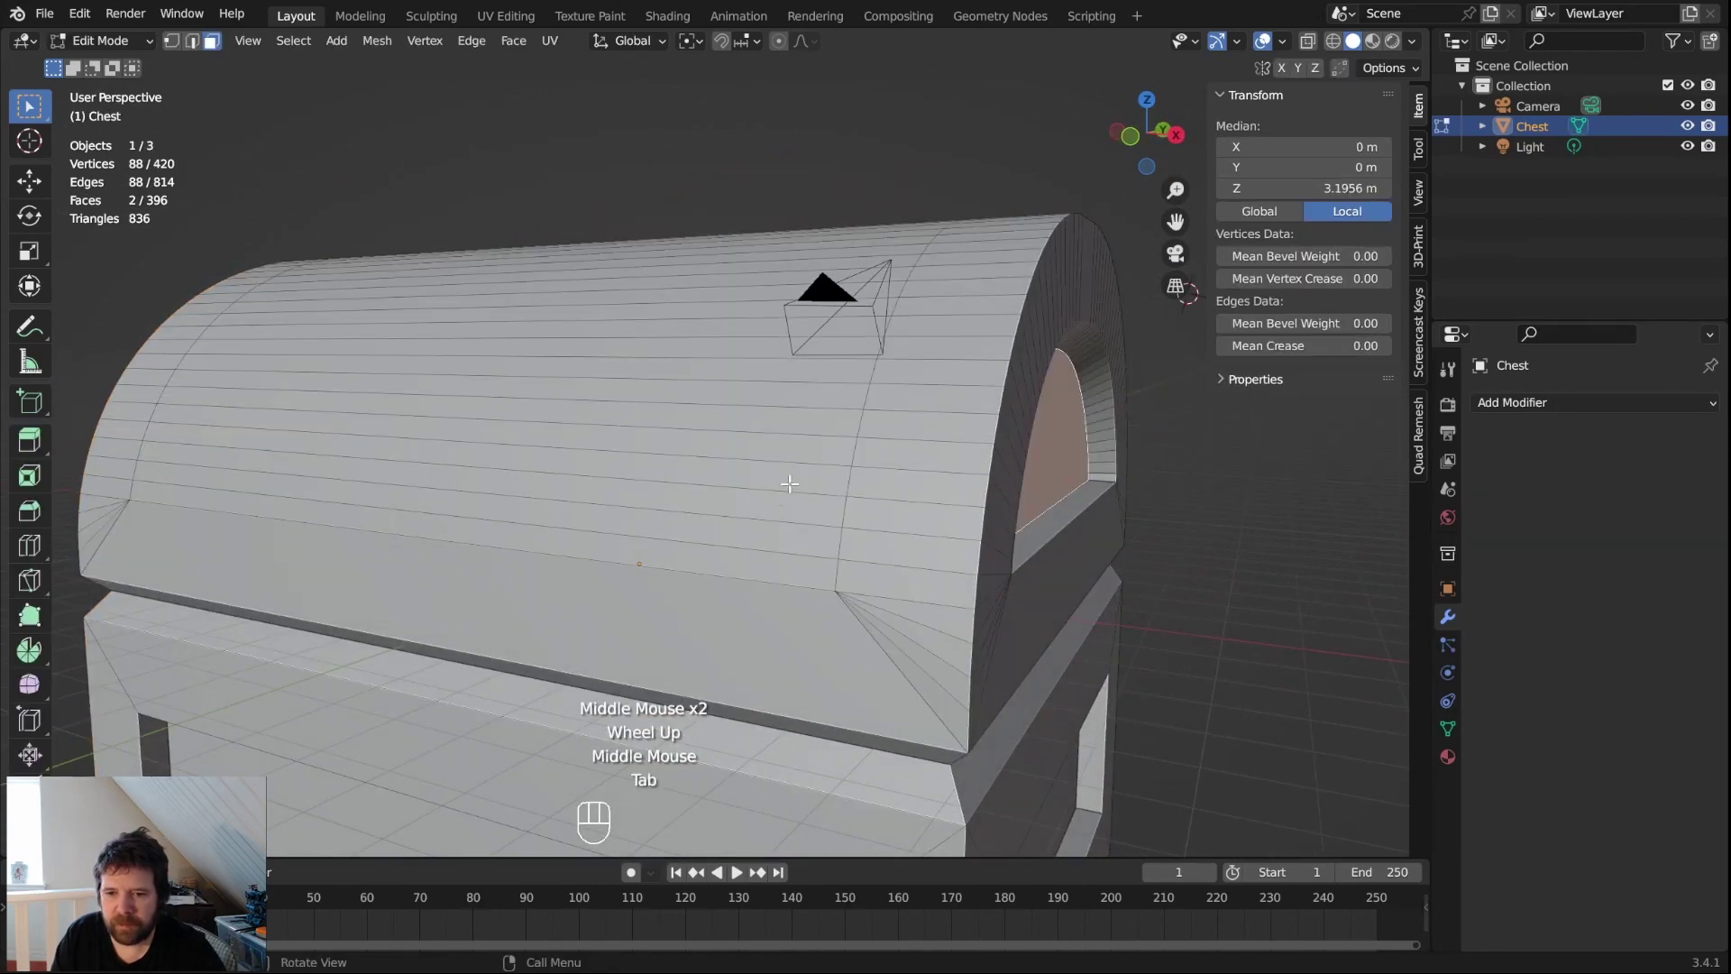
Step: In face mode, select all the curved inset faces across the lid from the front in wireframe, and return to solid shading
key(3)
click(539, 550)
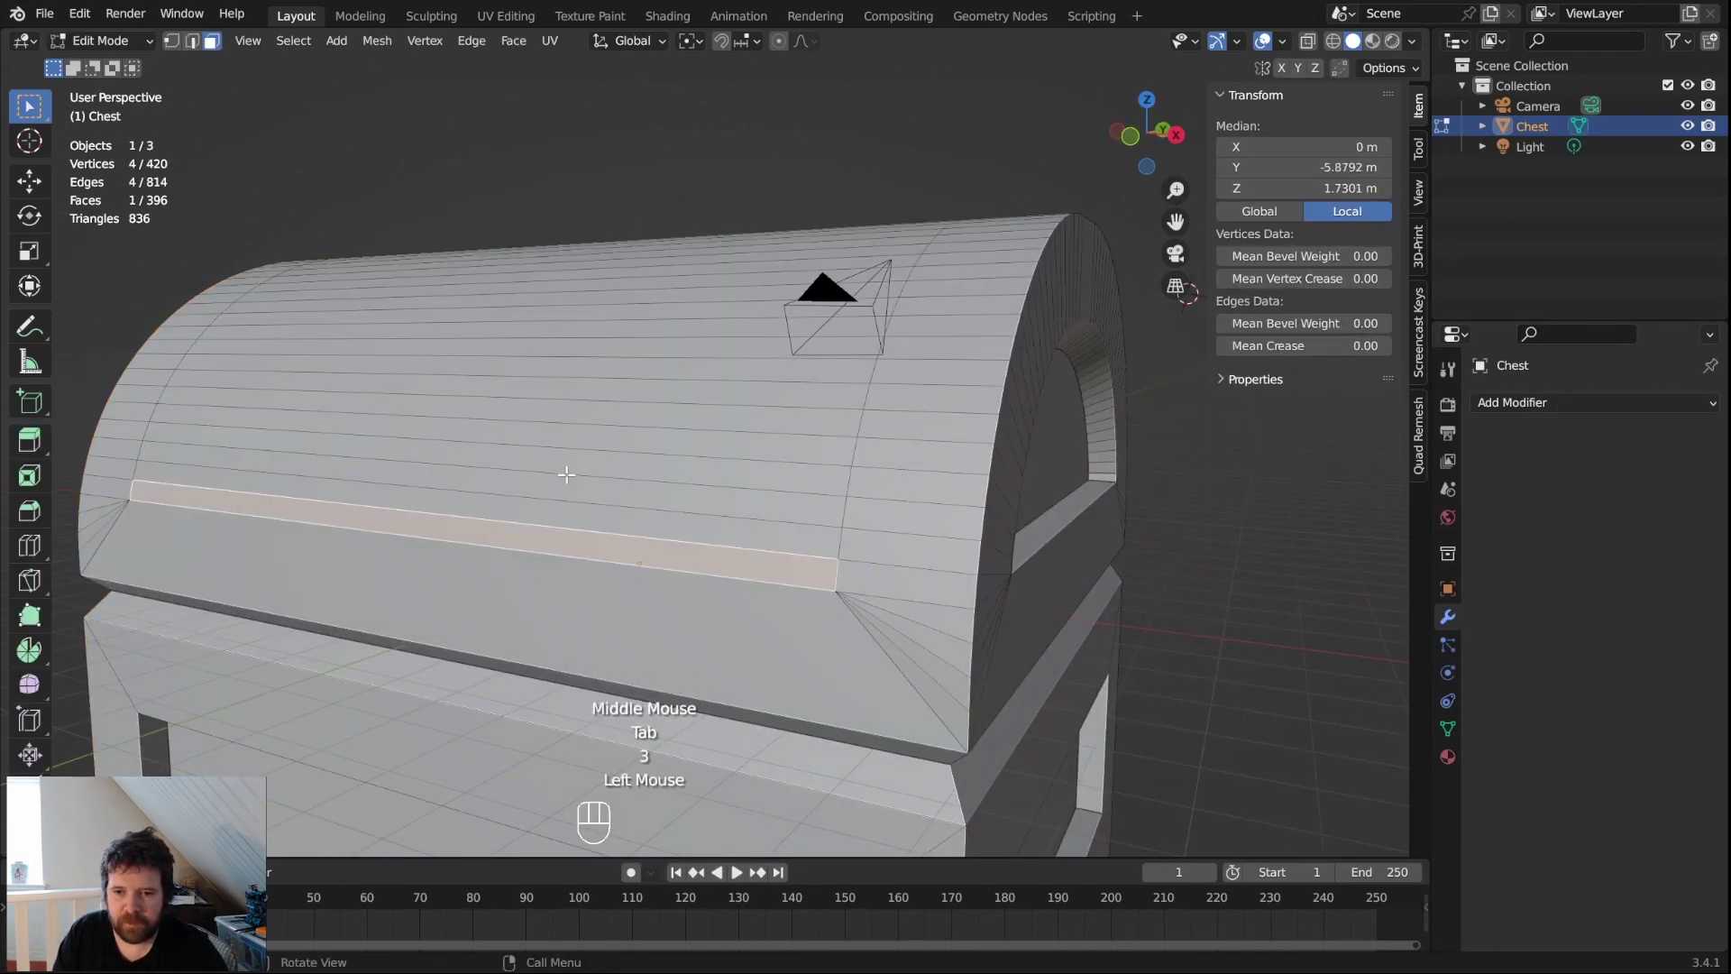
middle_drag(1148, 506, 769, 498)
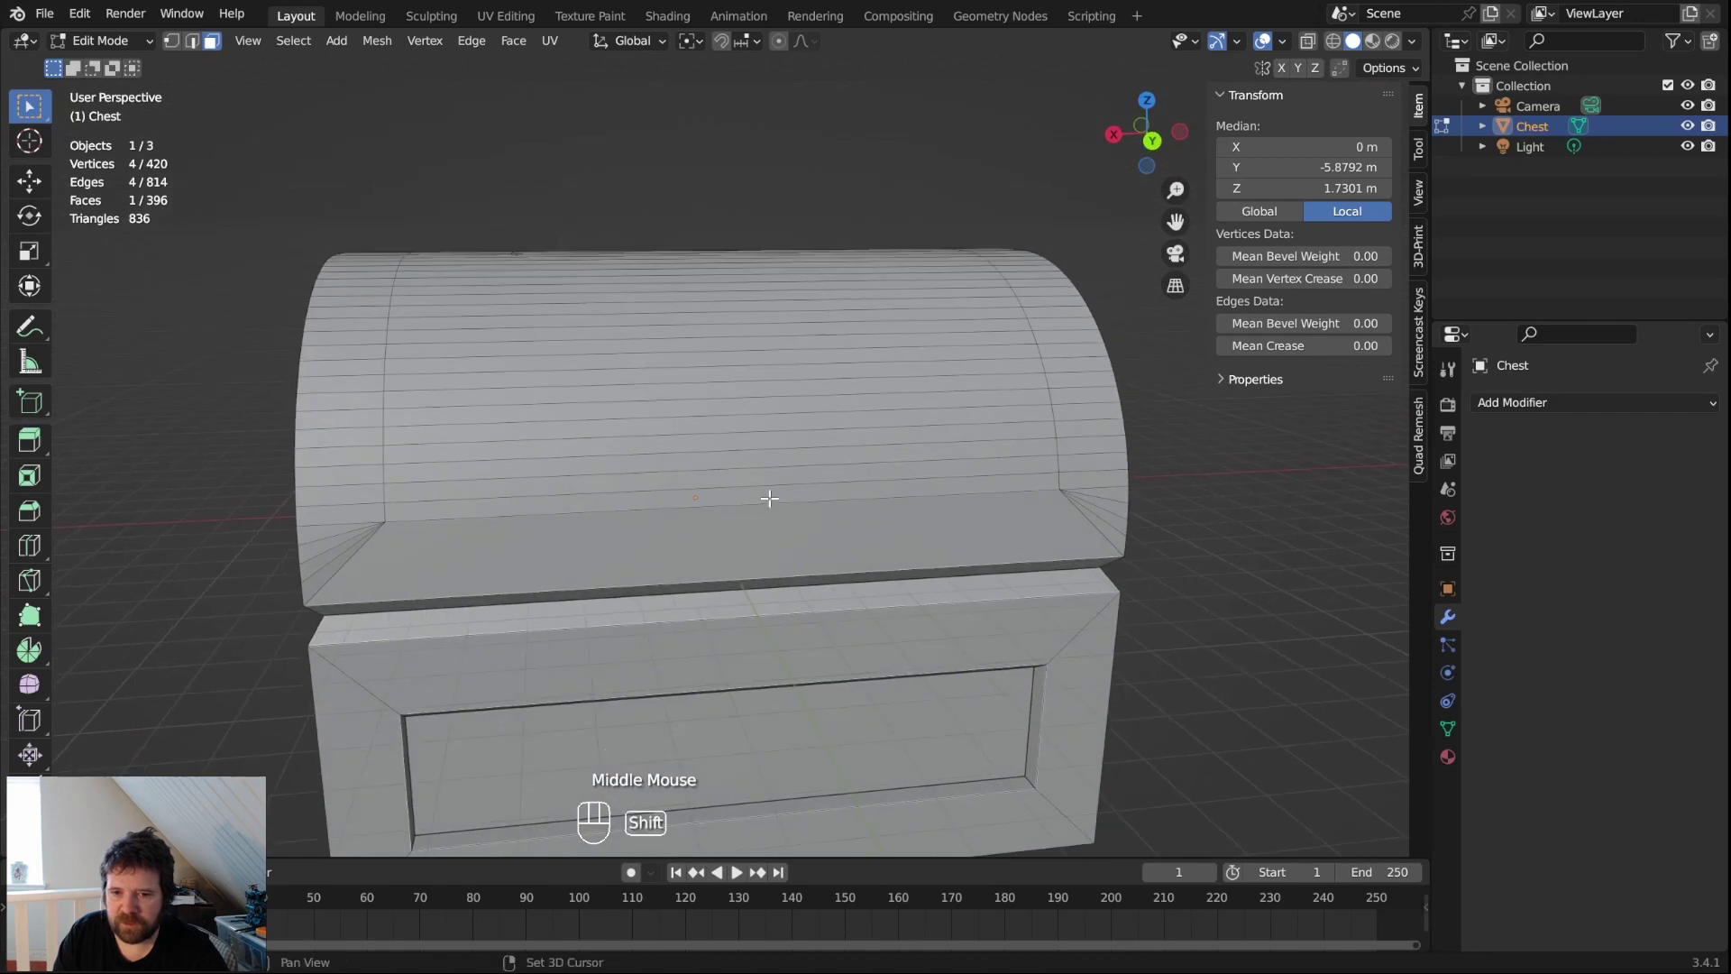
middle_drag(683, 457, 1120, 456)
scroll(1121, 459, up, 3)
key(KP_3)
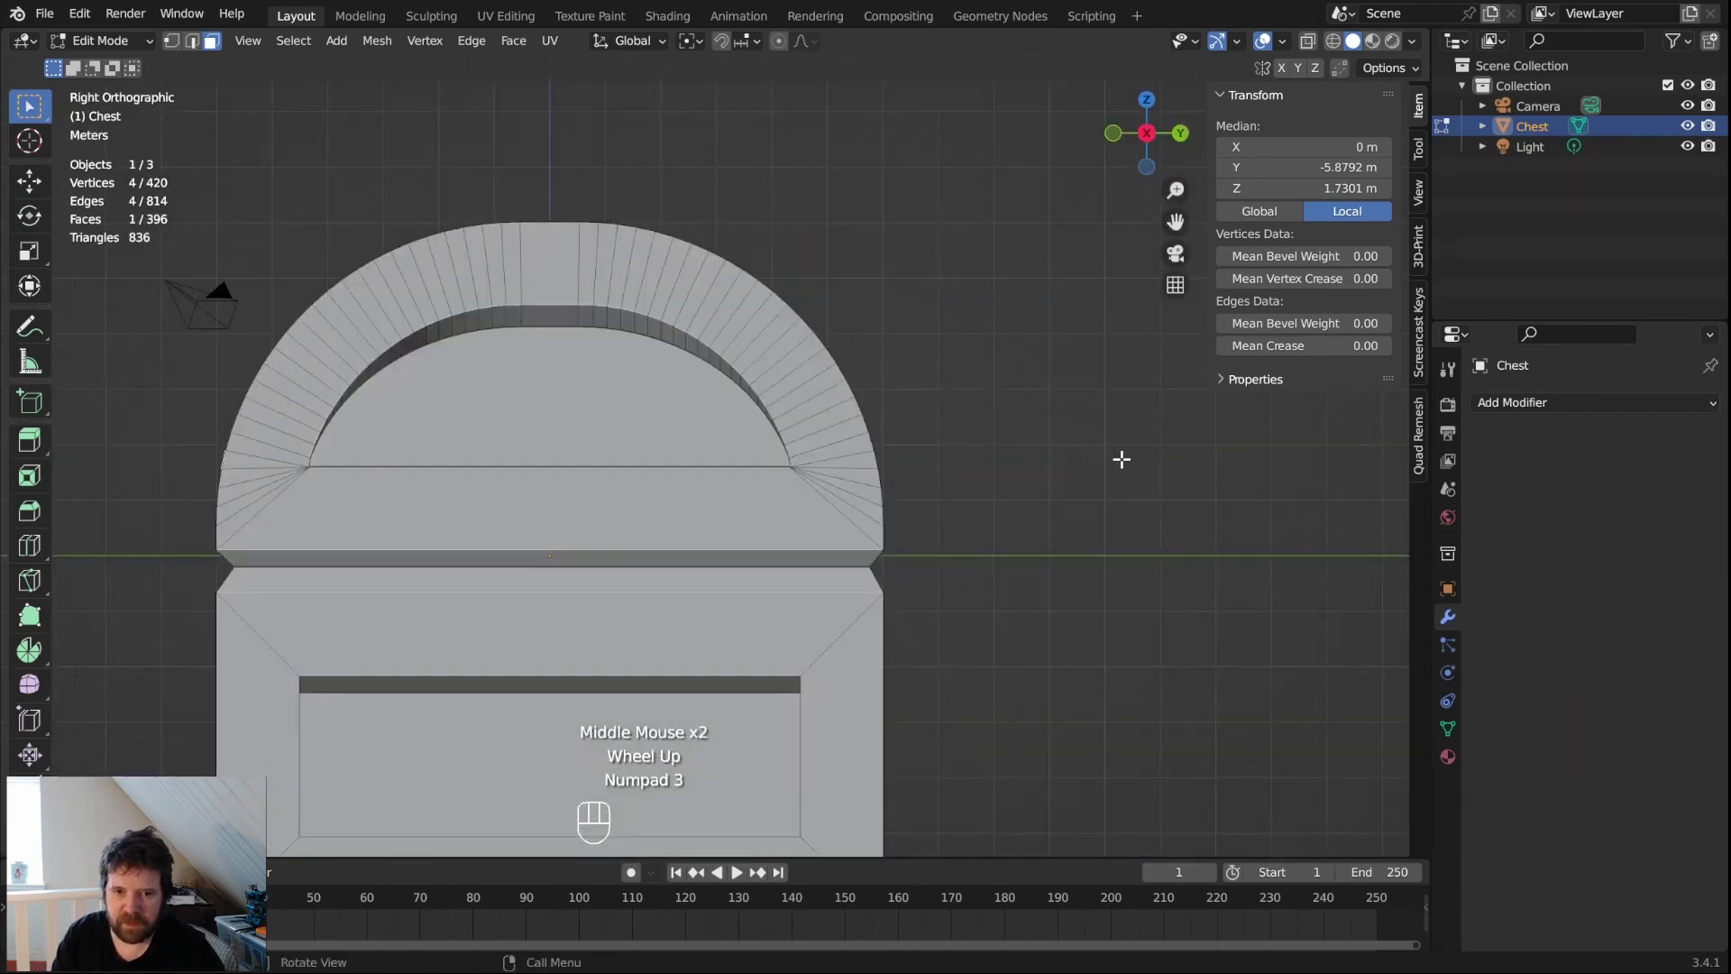
key(KP_1)
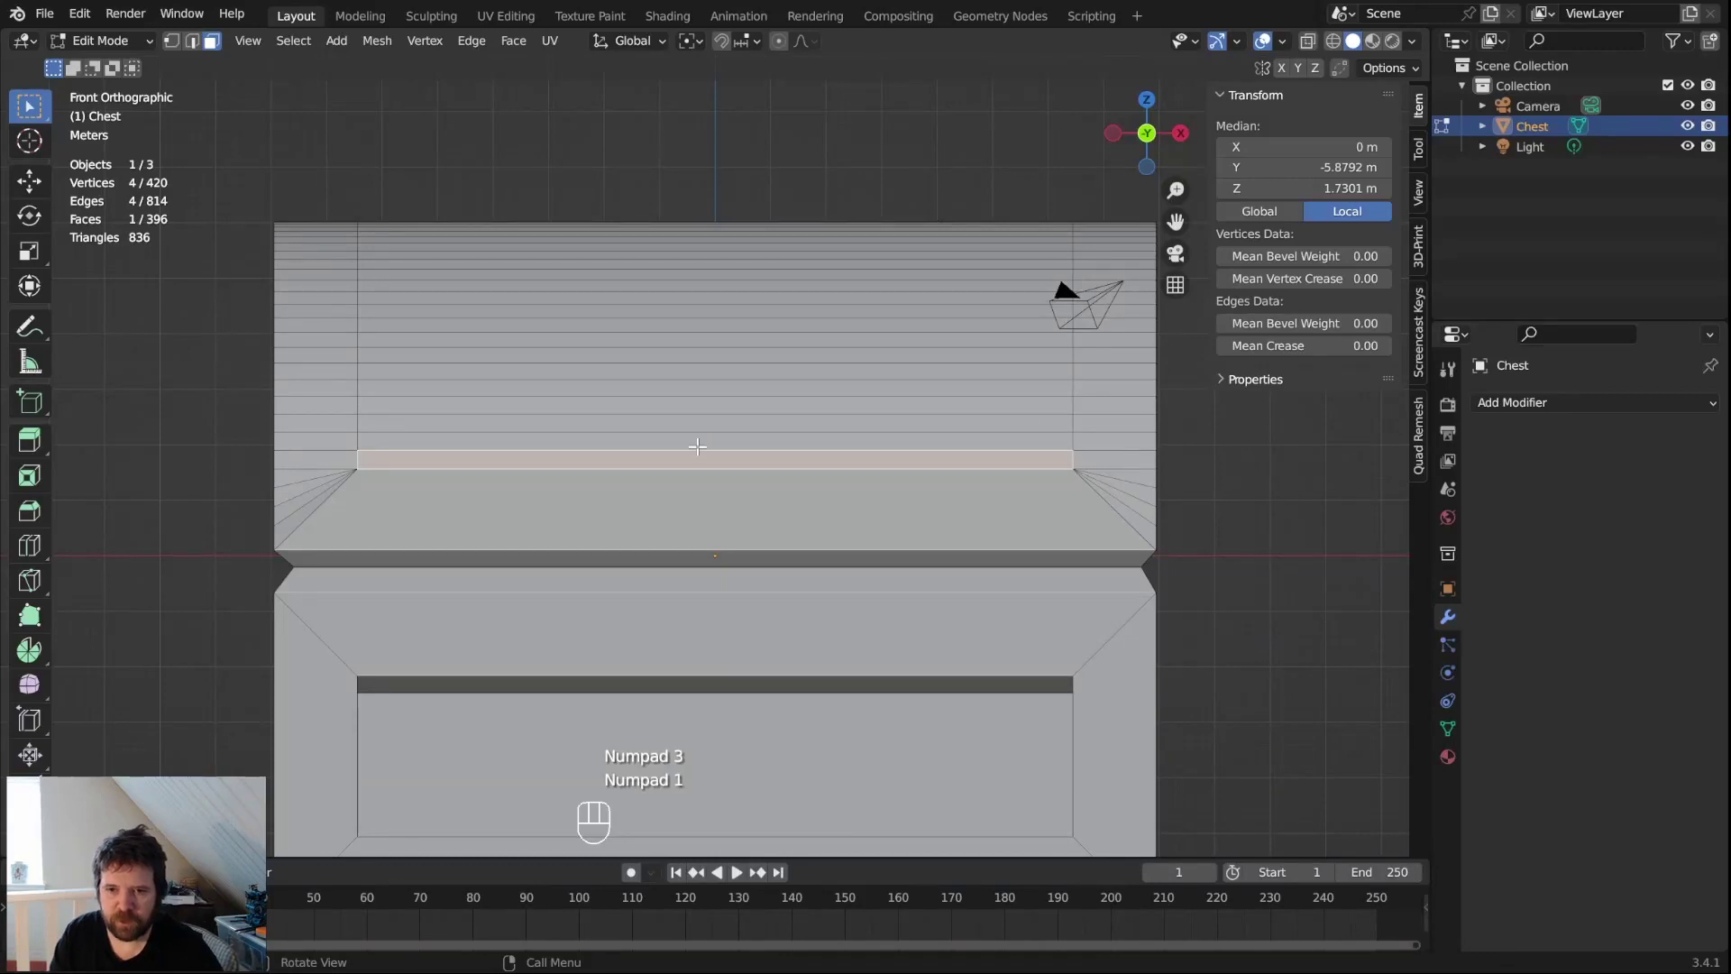
scroll(699, 446, down, 3)
key(z)
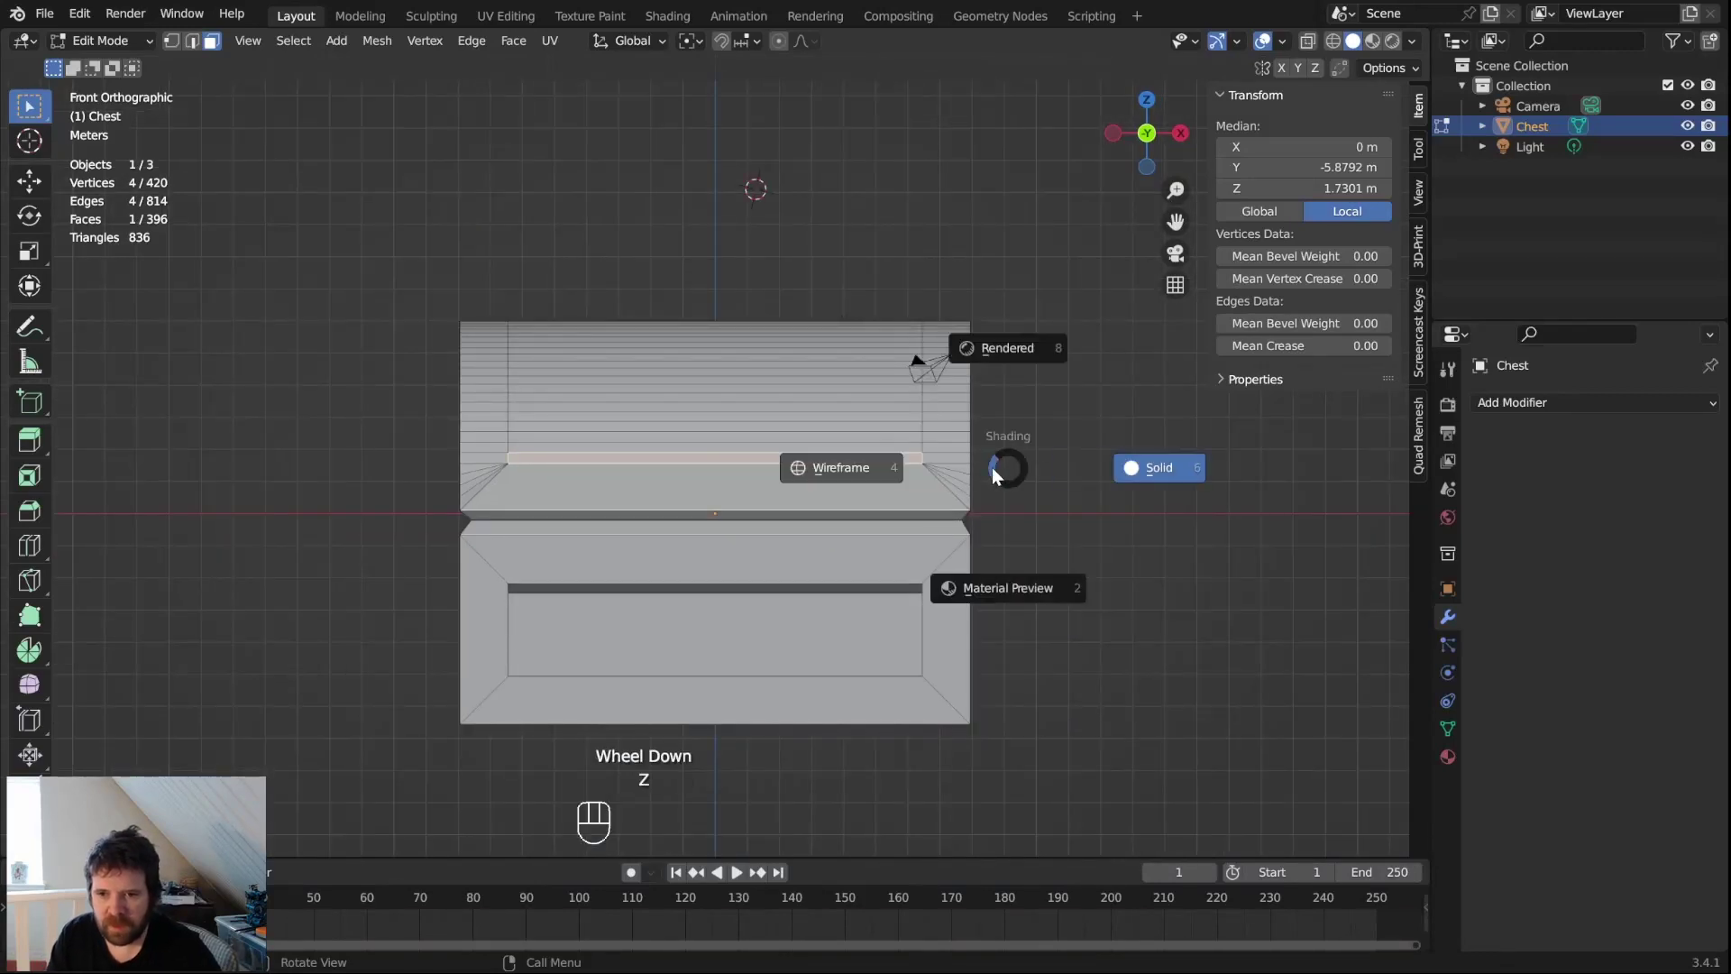
drag(771, 239, 653, 463)
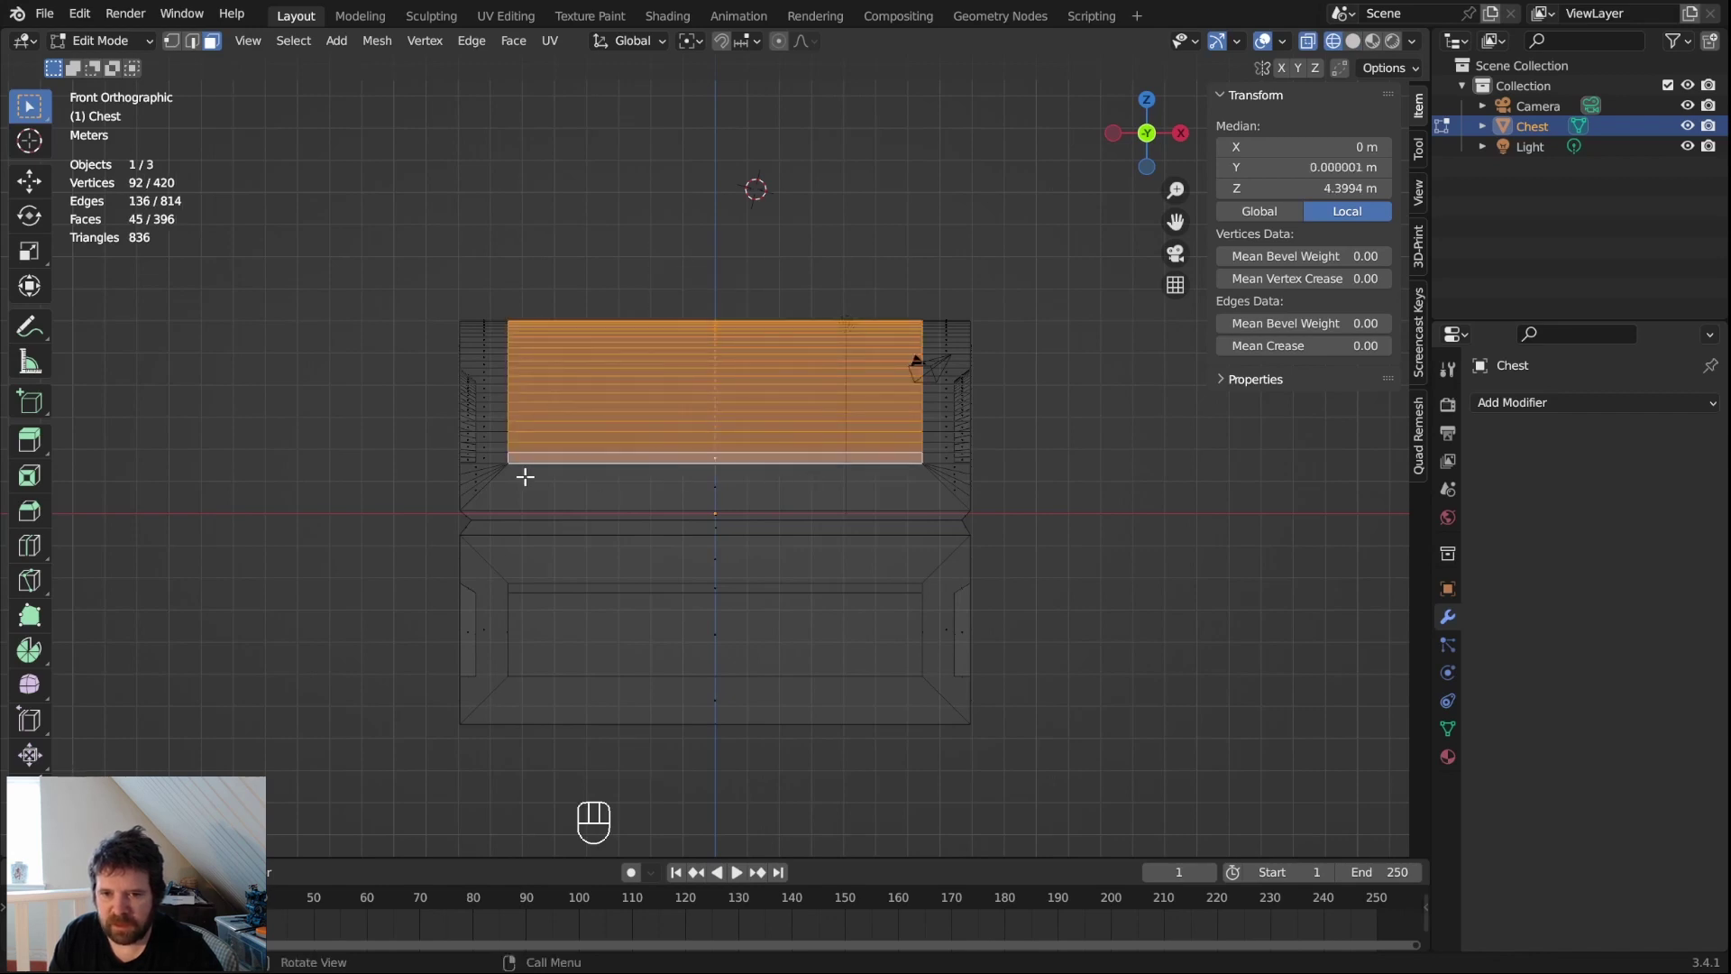
middle_drag(692, 477, 505, 573)
key(z)
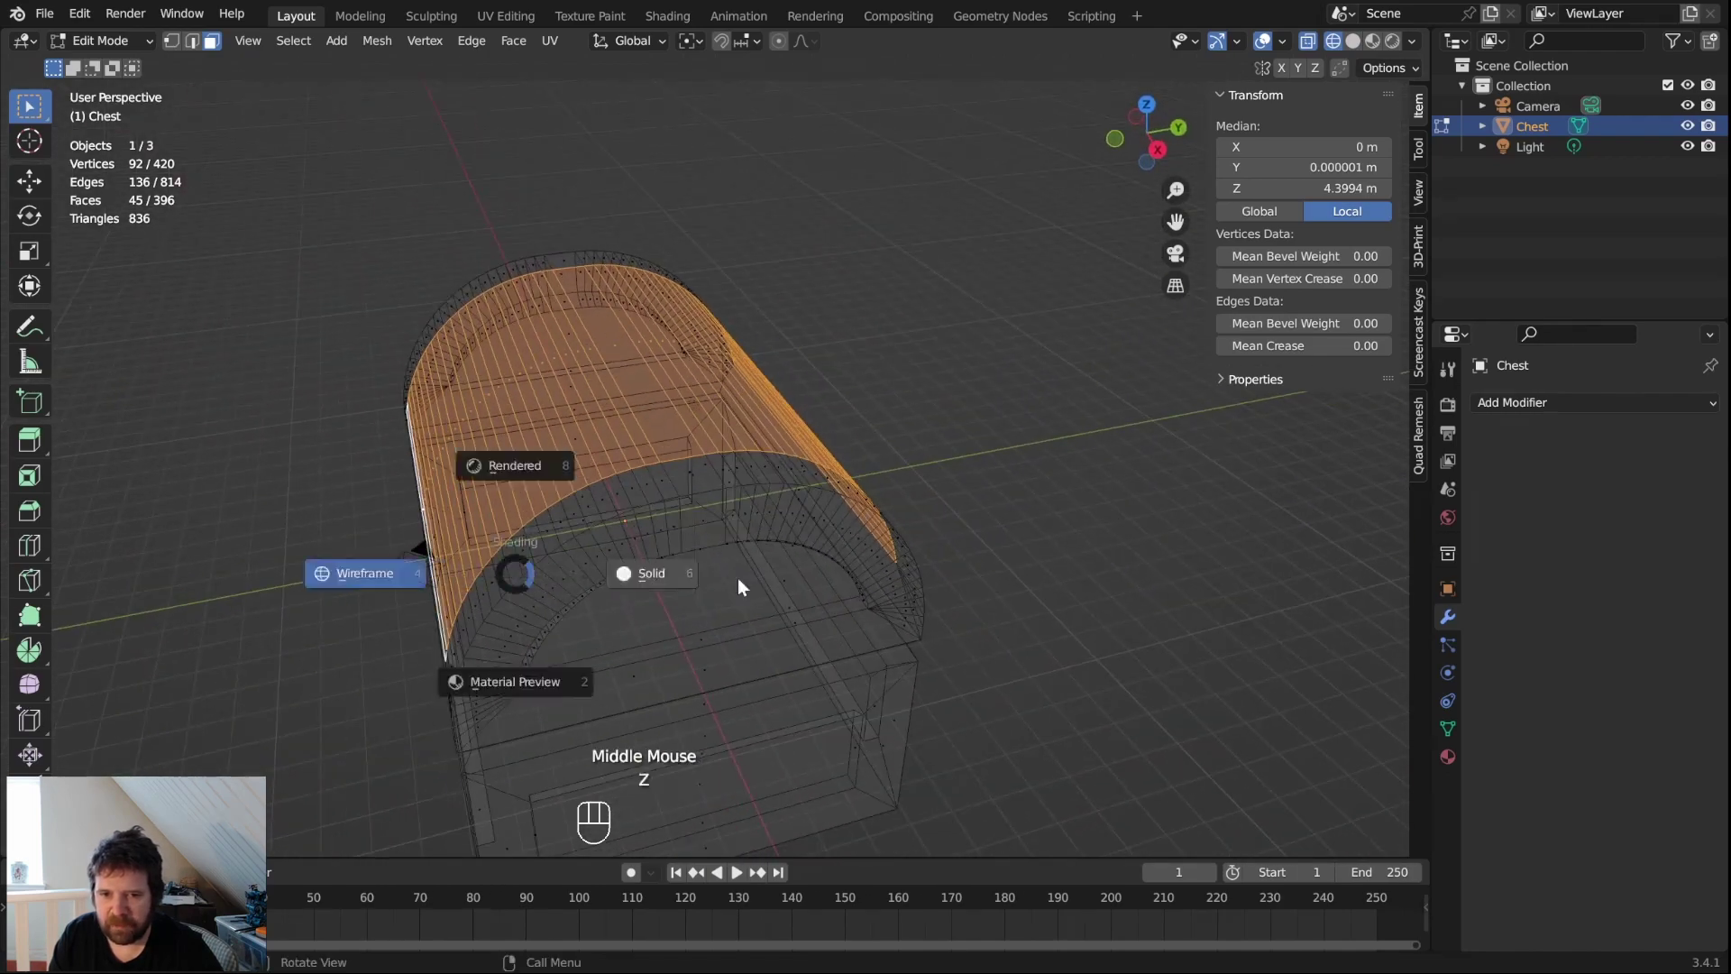
mouse_move(737, 577)
middle_down()
mouse_move(1085, 676)
mouse_move(881, 532)
mouse_move(923, 584)
middle_up()
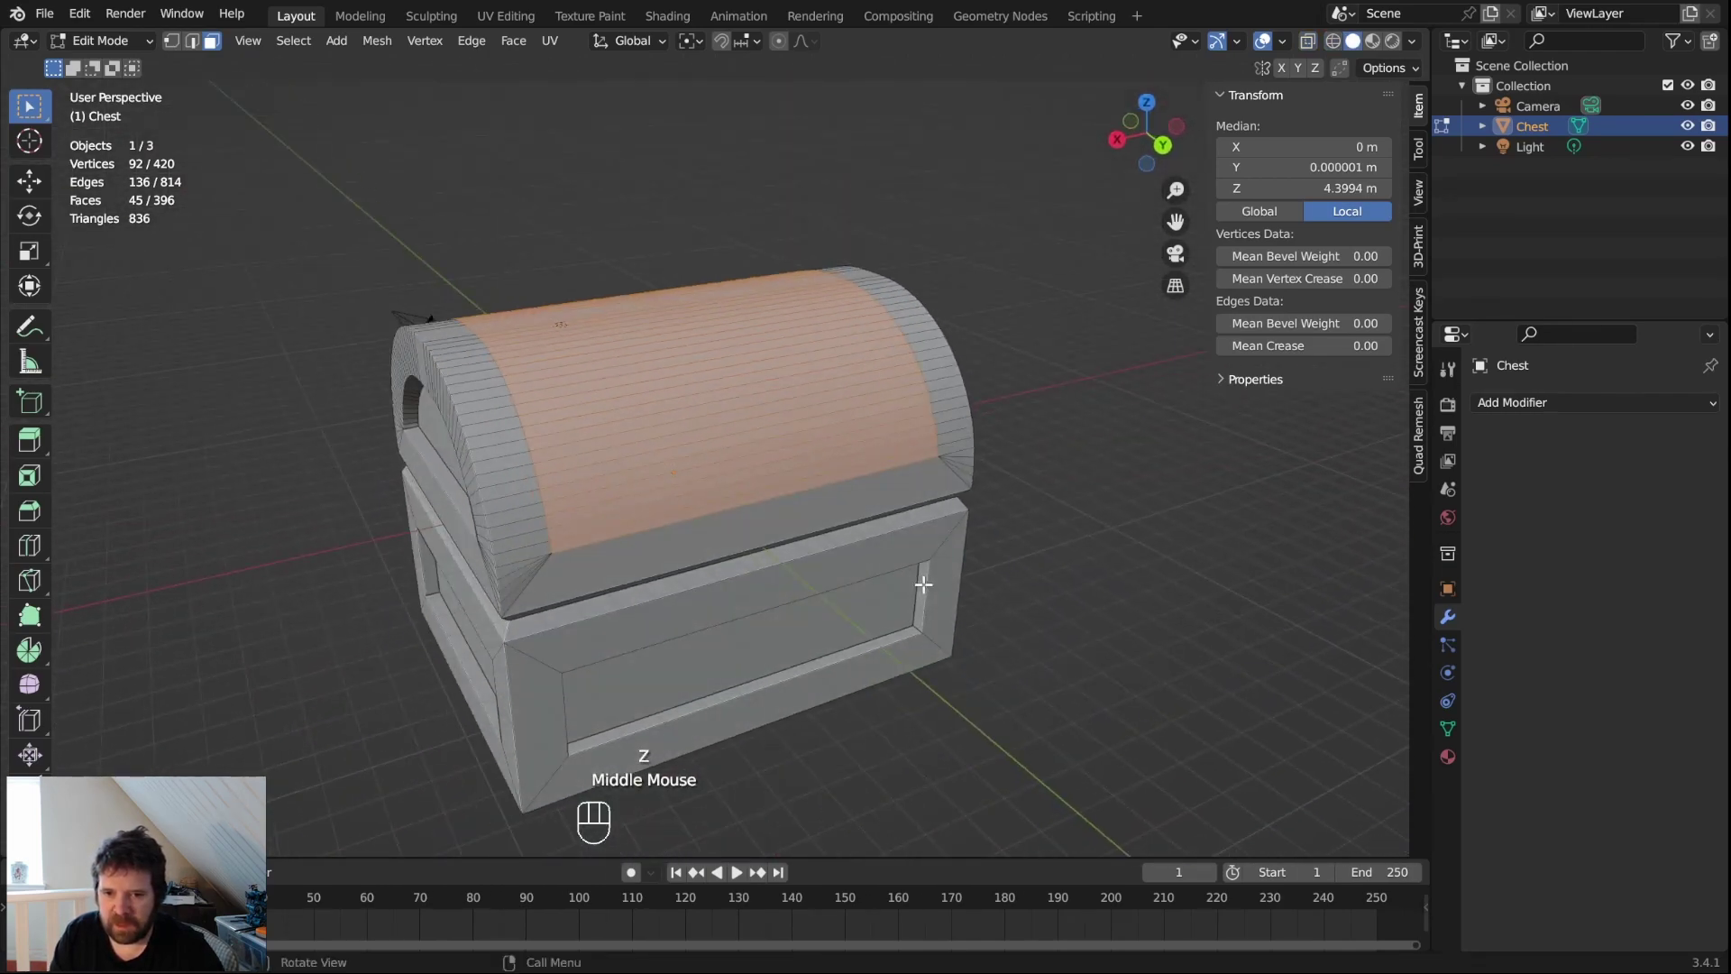
Step: Extrude the lid's selected curved faces in place, without any offset
key(e)
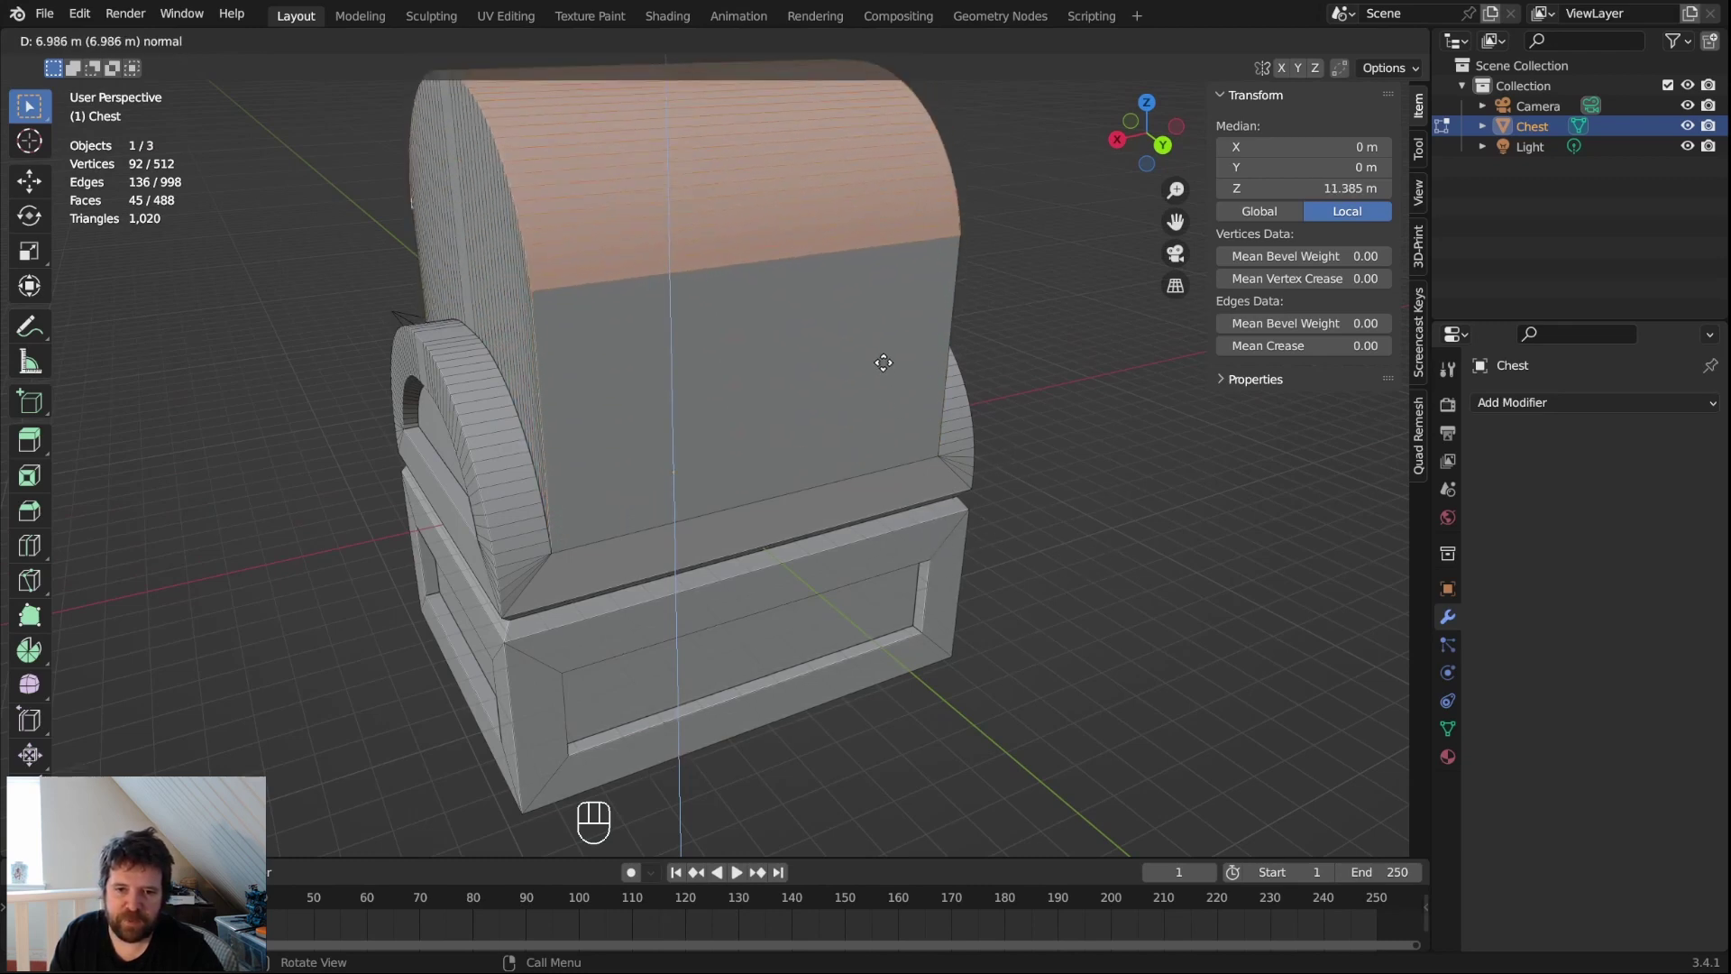
key(z)
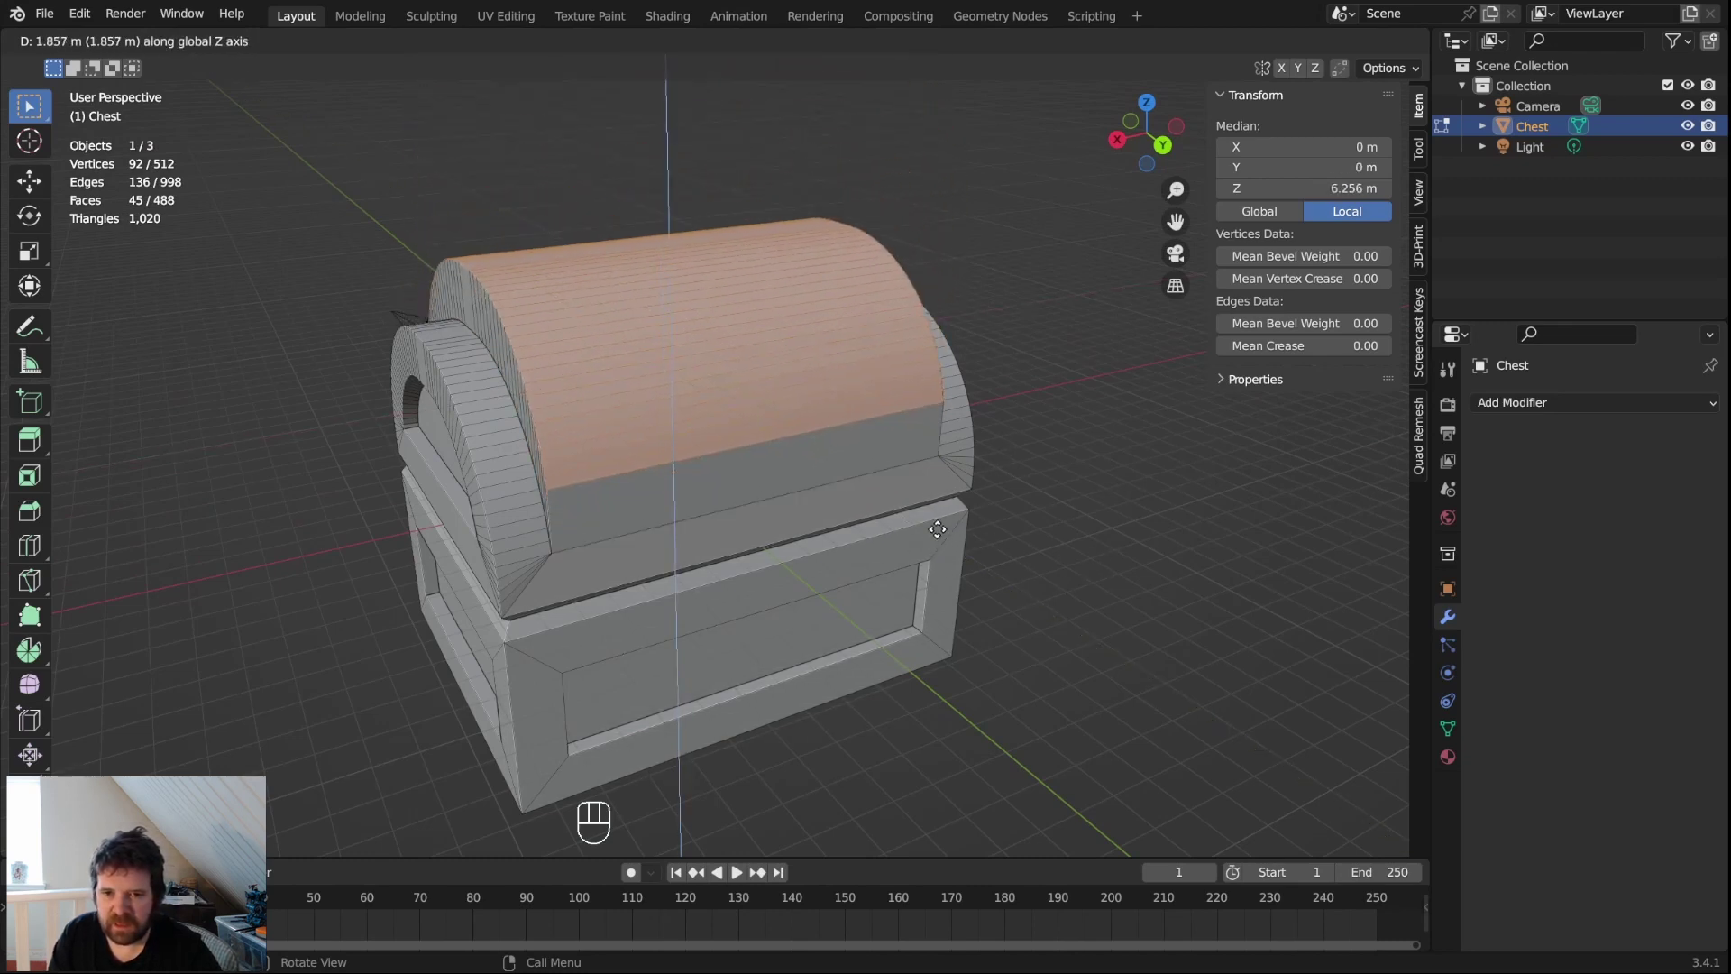
right_click(938, 529)
middle_drag(707, 492, 729, 351)
middle_drag(1135, 513, 1033, 577)
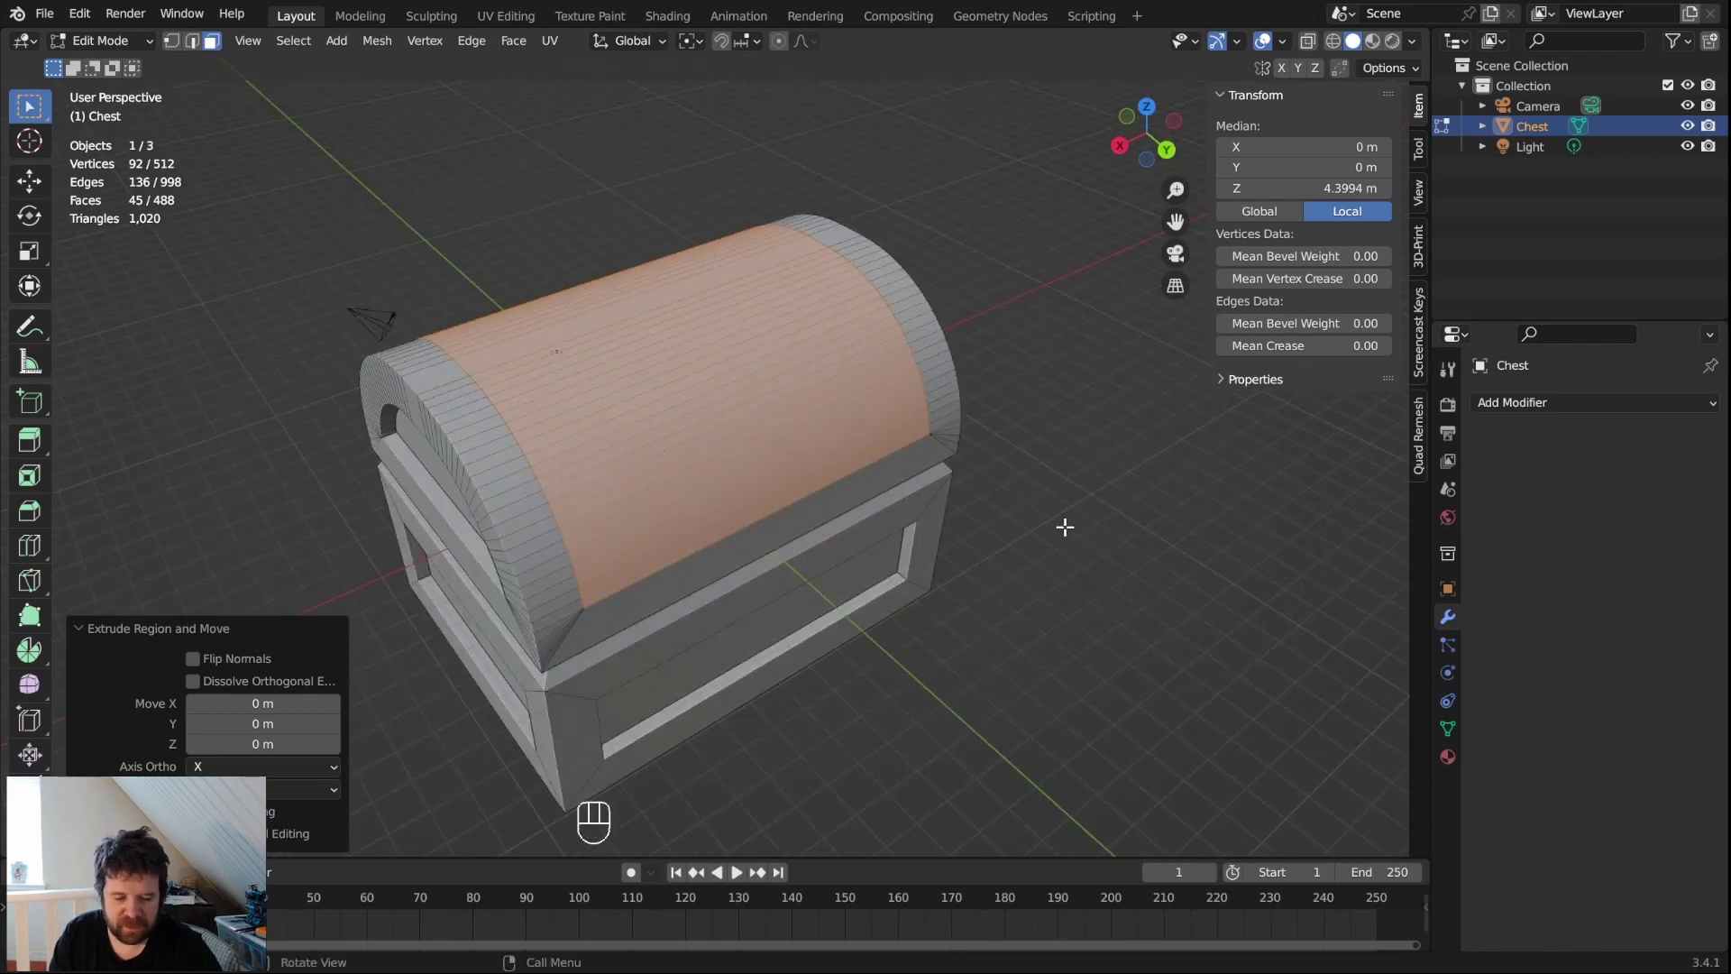
middle_drag(906, 532, 1078, 502)
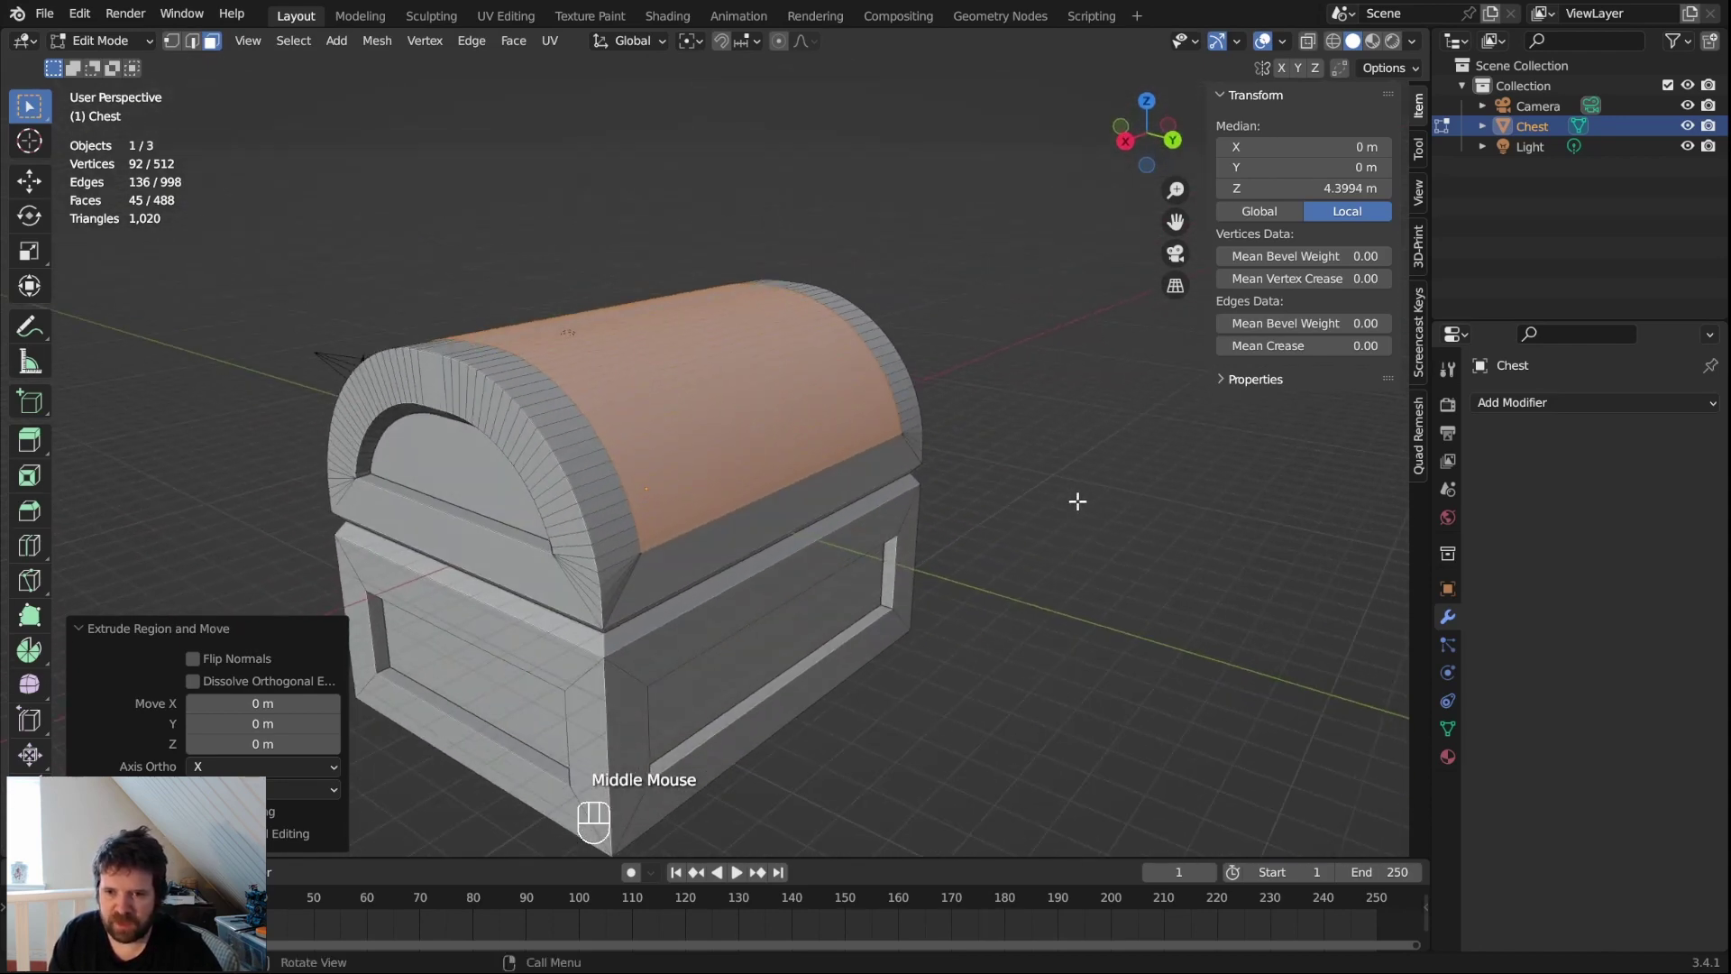
Step: Shrink/Fatten the lid's extruded curved faces by -0.5 m, and clear the selection
scroll(1056, 433, up, 2)
key(alt+s)
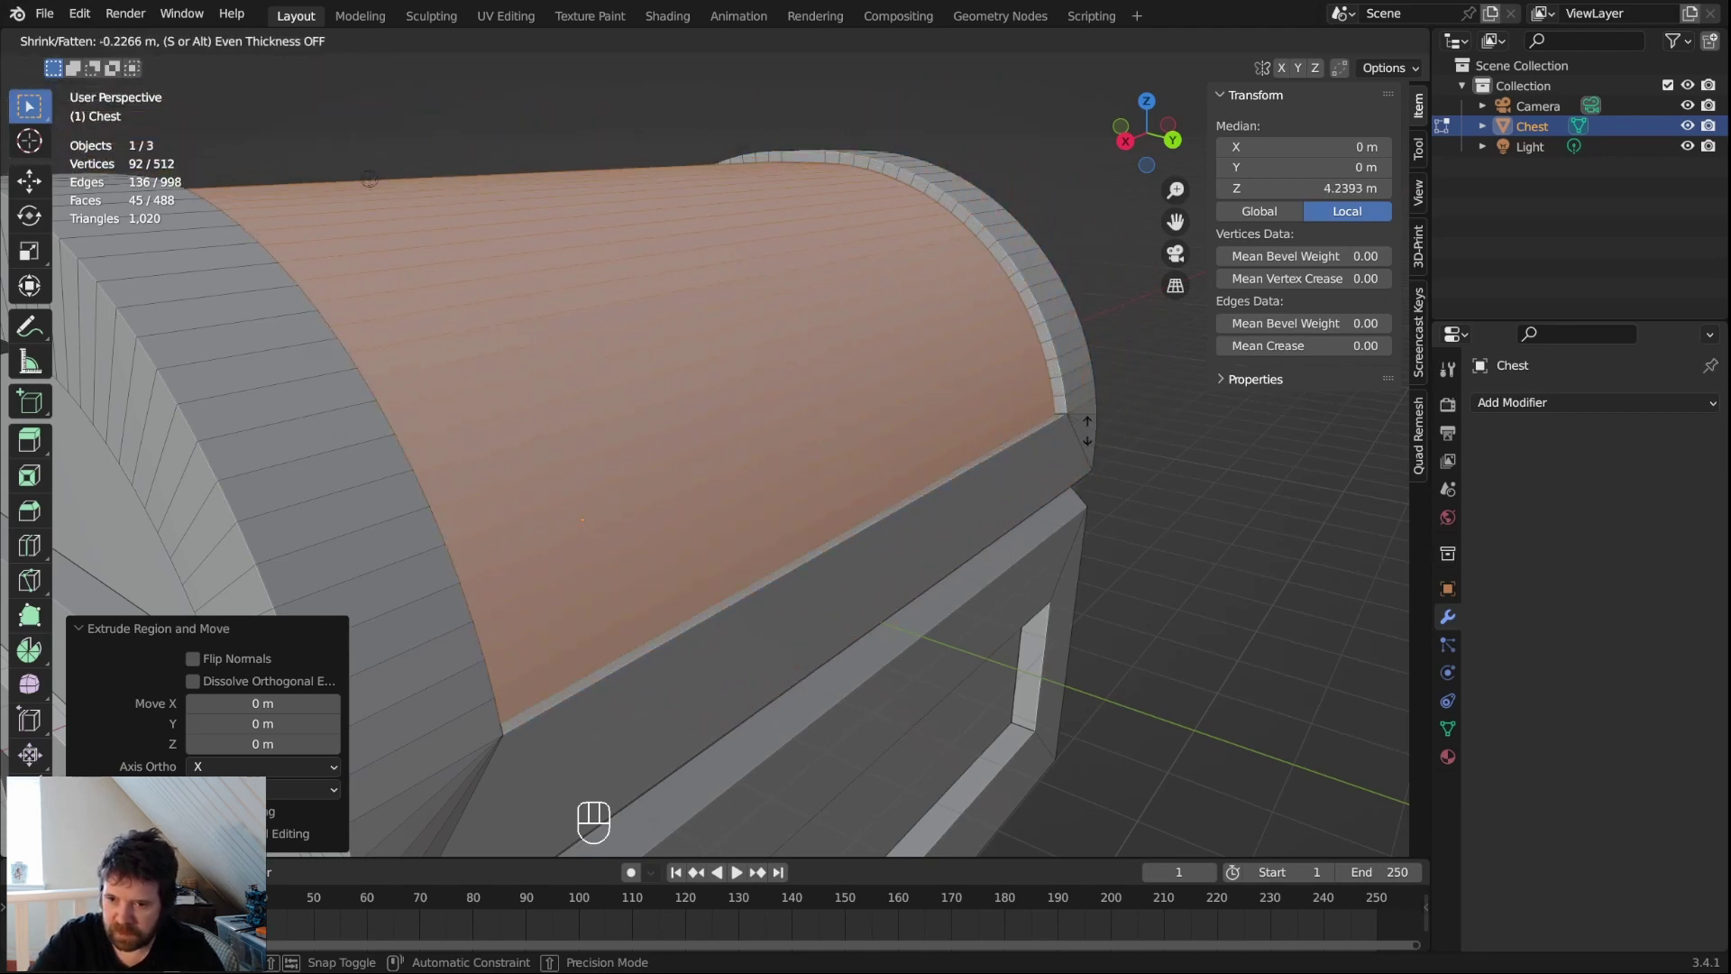
text(-0.5)
key(Return)
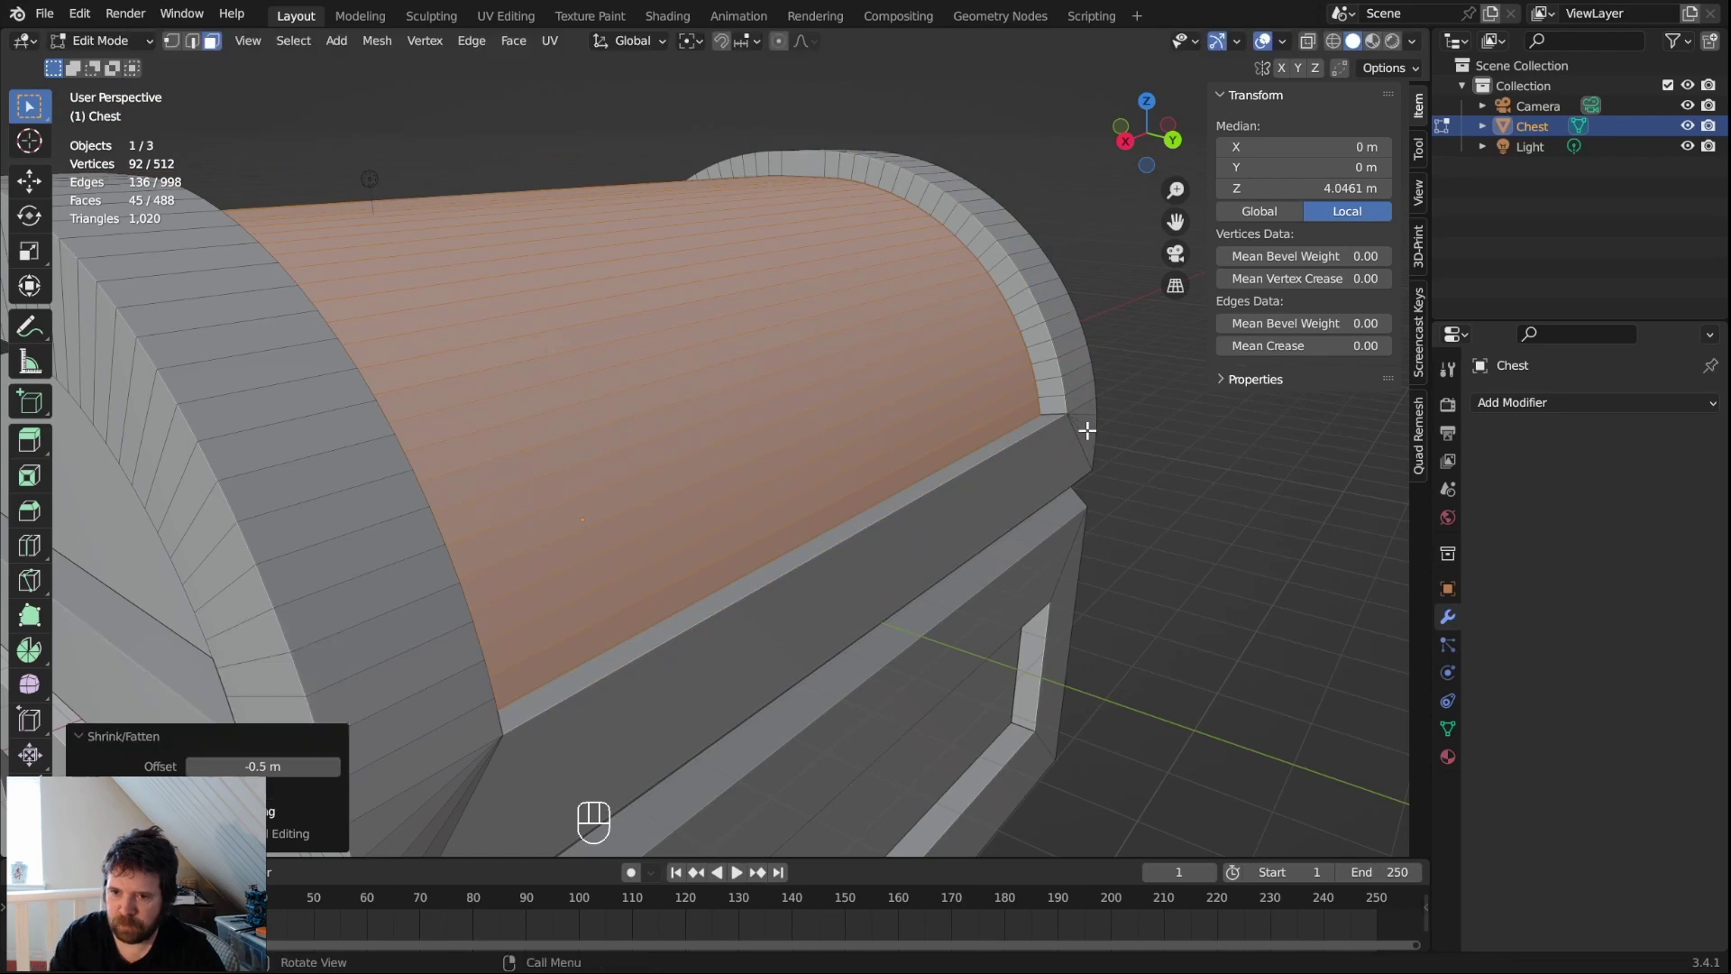
key(alt+a)
Step: In Object Mode, examine the recessed curved lid panel and the lid's front corner from several angles
scroll(915, 405, down, 2)
key(Tab)
middle_drag(904, 400, 977, 420)
scroll(938, 446, up, 5)
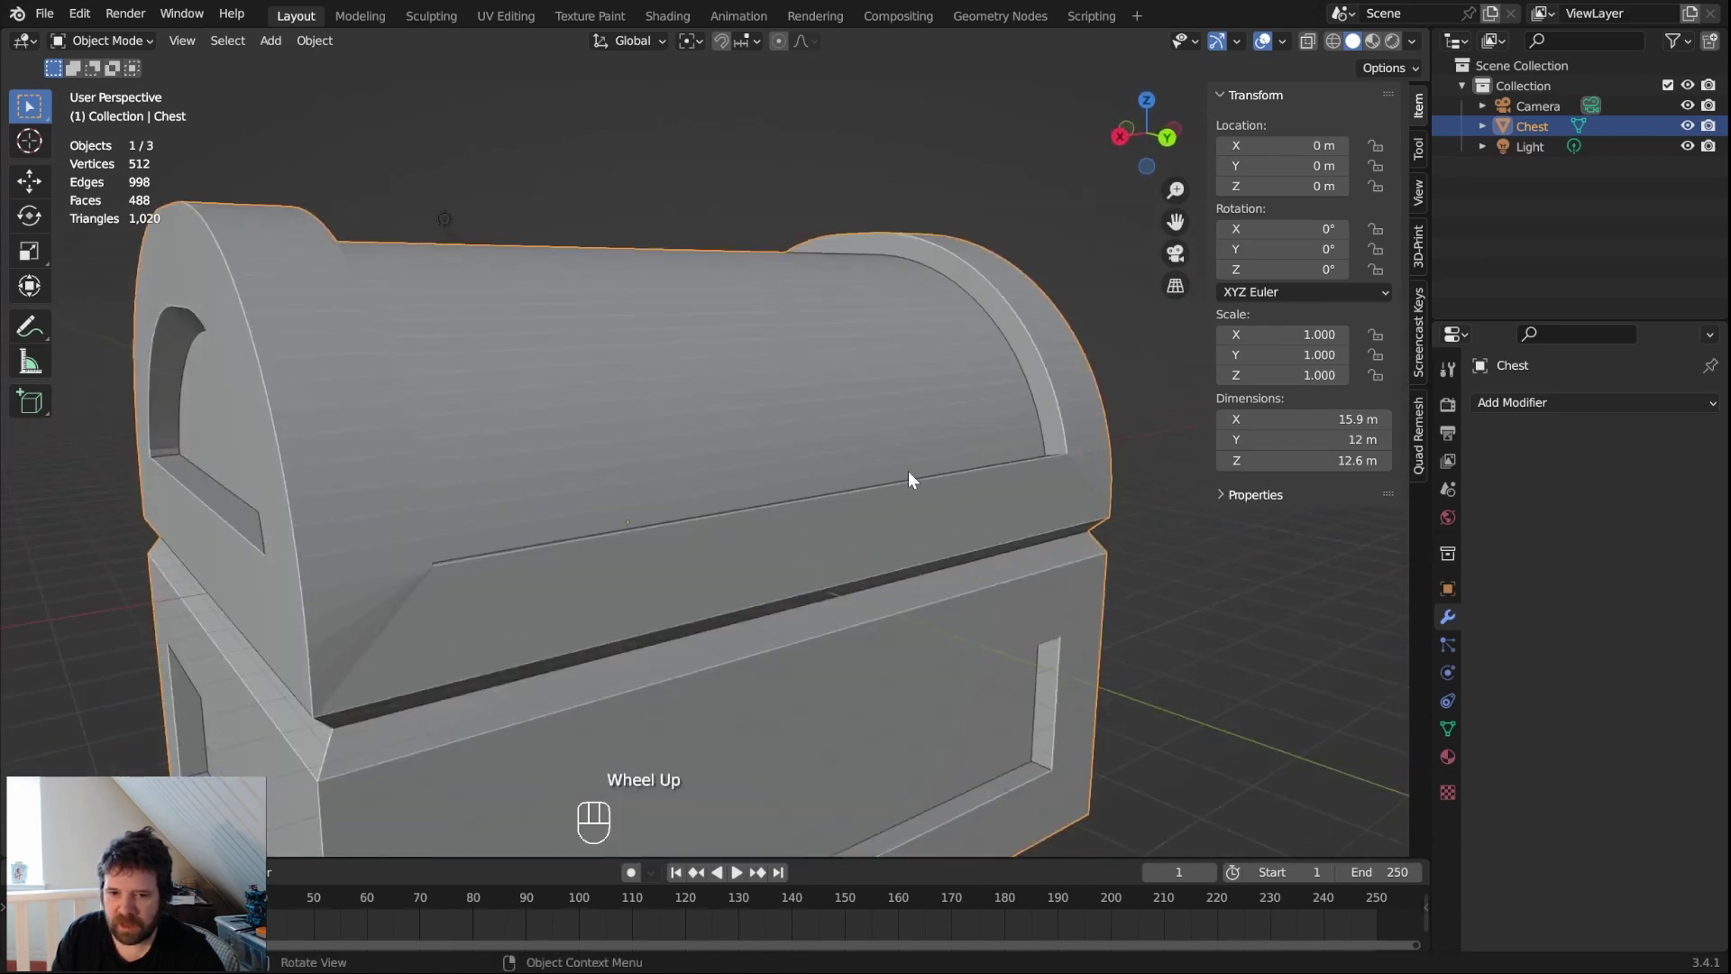
middle_drag(907, 470, 948, 461)
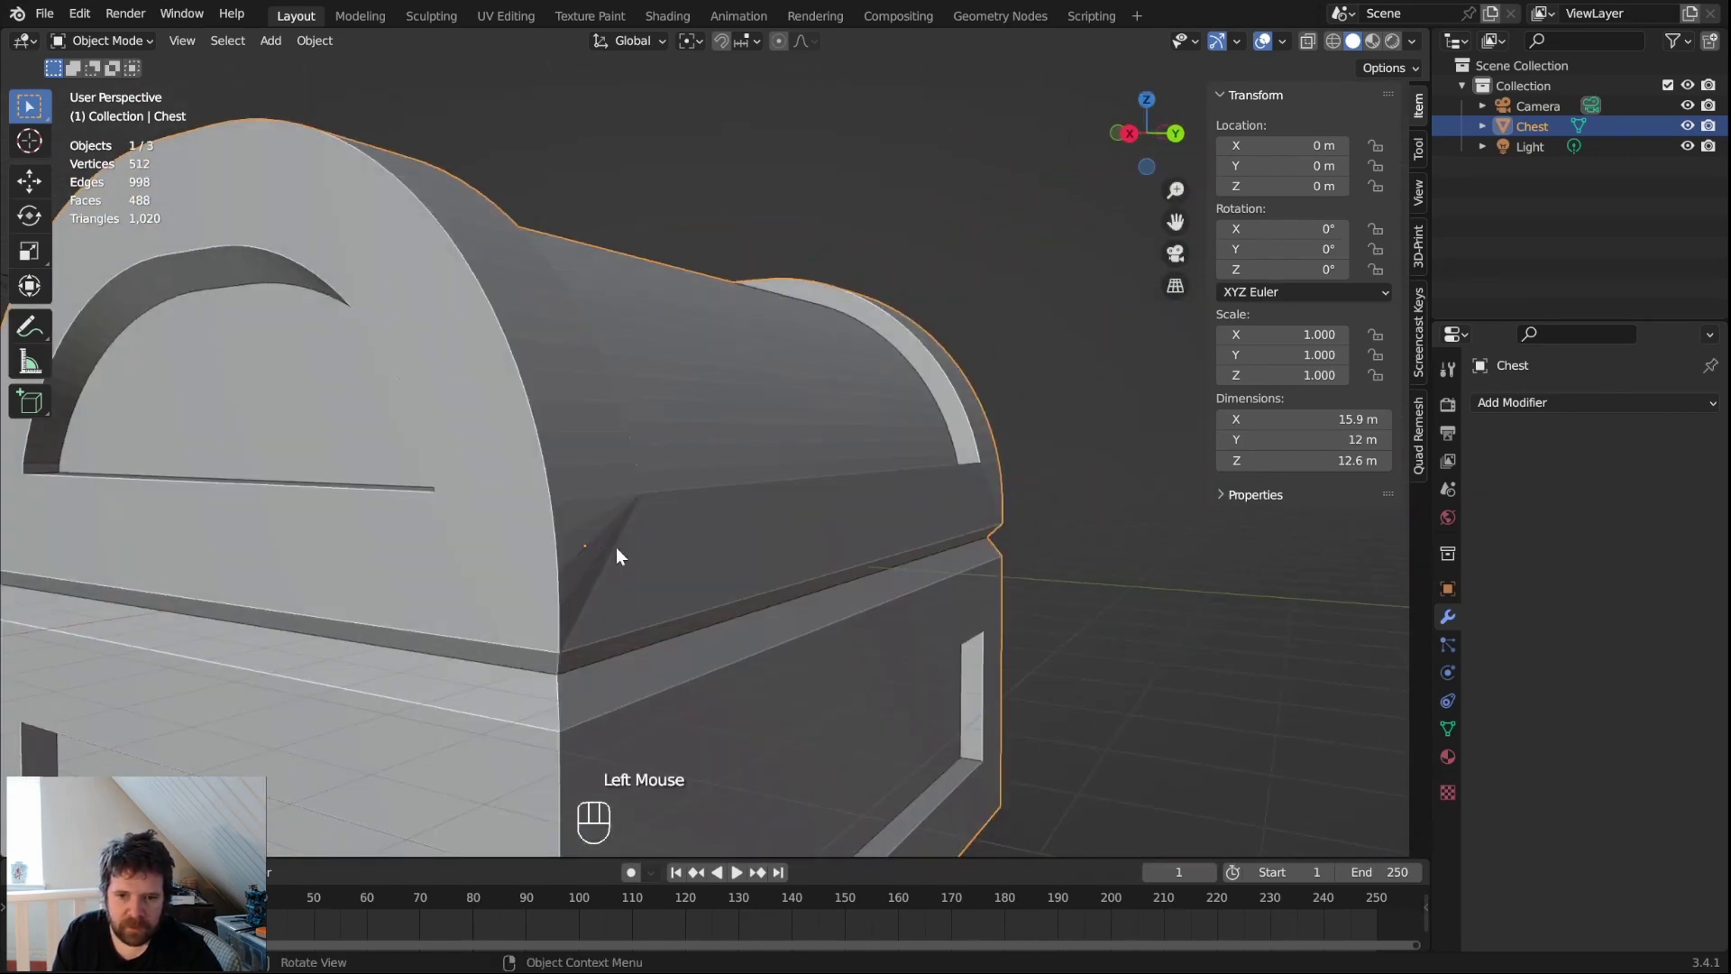
middle_drag(615, 548, 734, 622)
scroll(685, 559, down, 2)
middle_drag(676, 553, 691, 441)
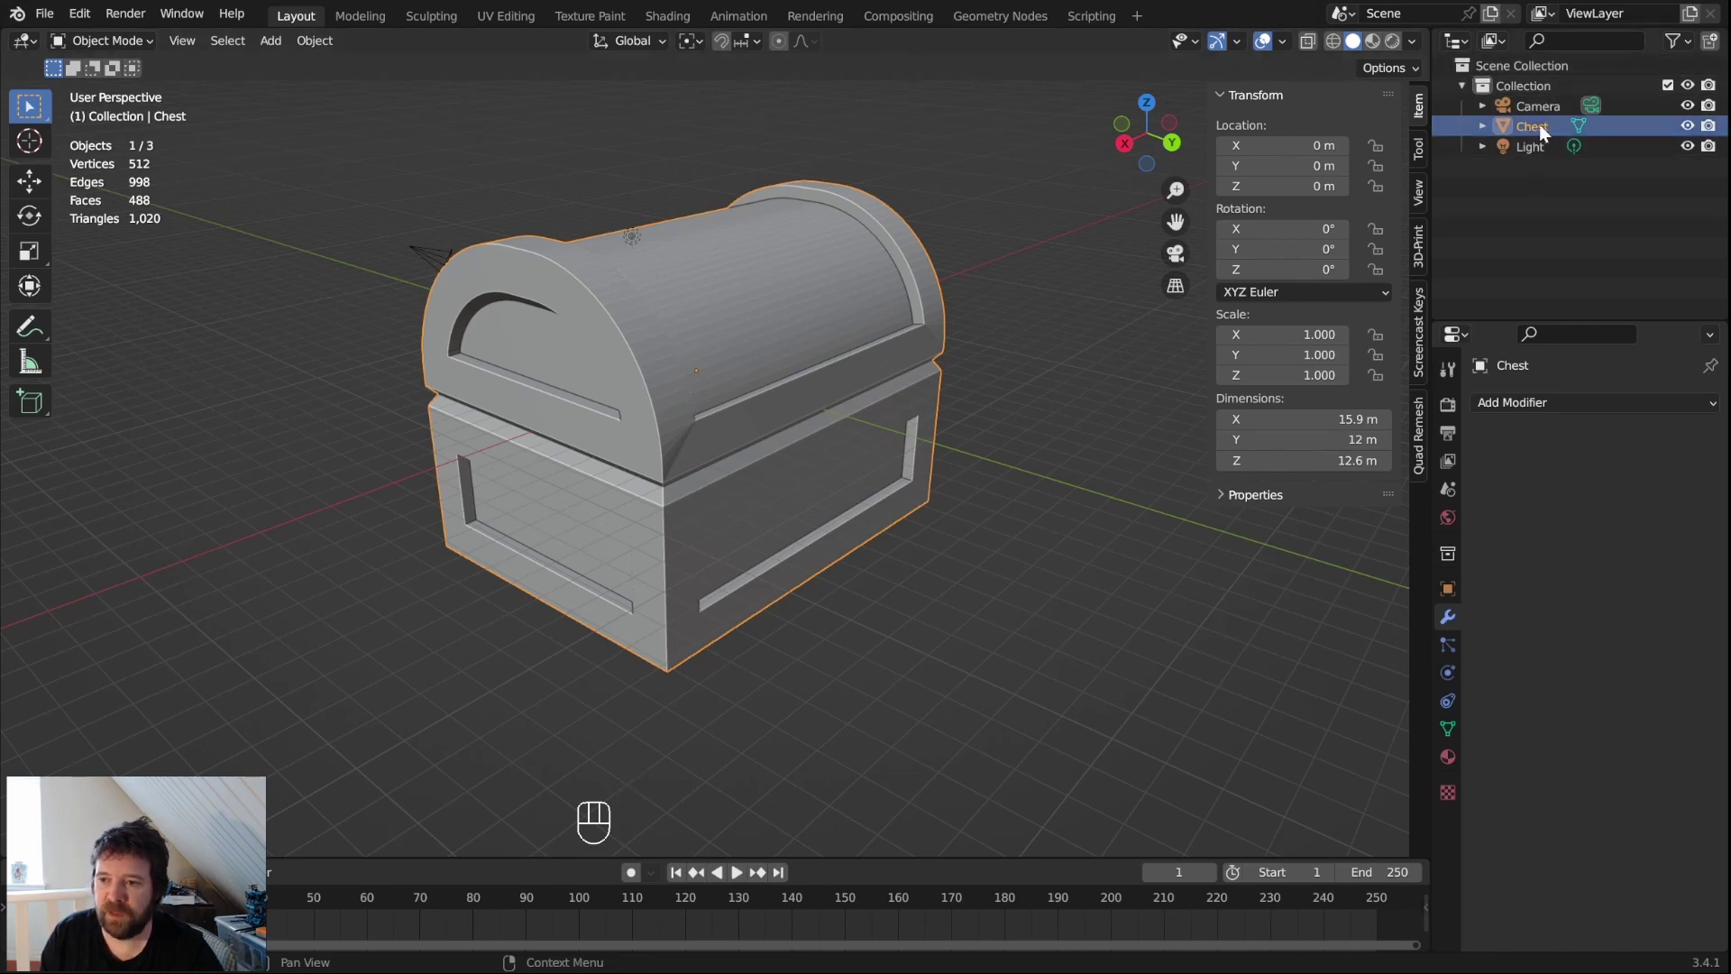
Step: Export only the selected chest as an STL, overwriting treachure-chest.stl in the treasure-chest folder
click(44, 14)
mouse_move(107, 309)
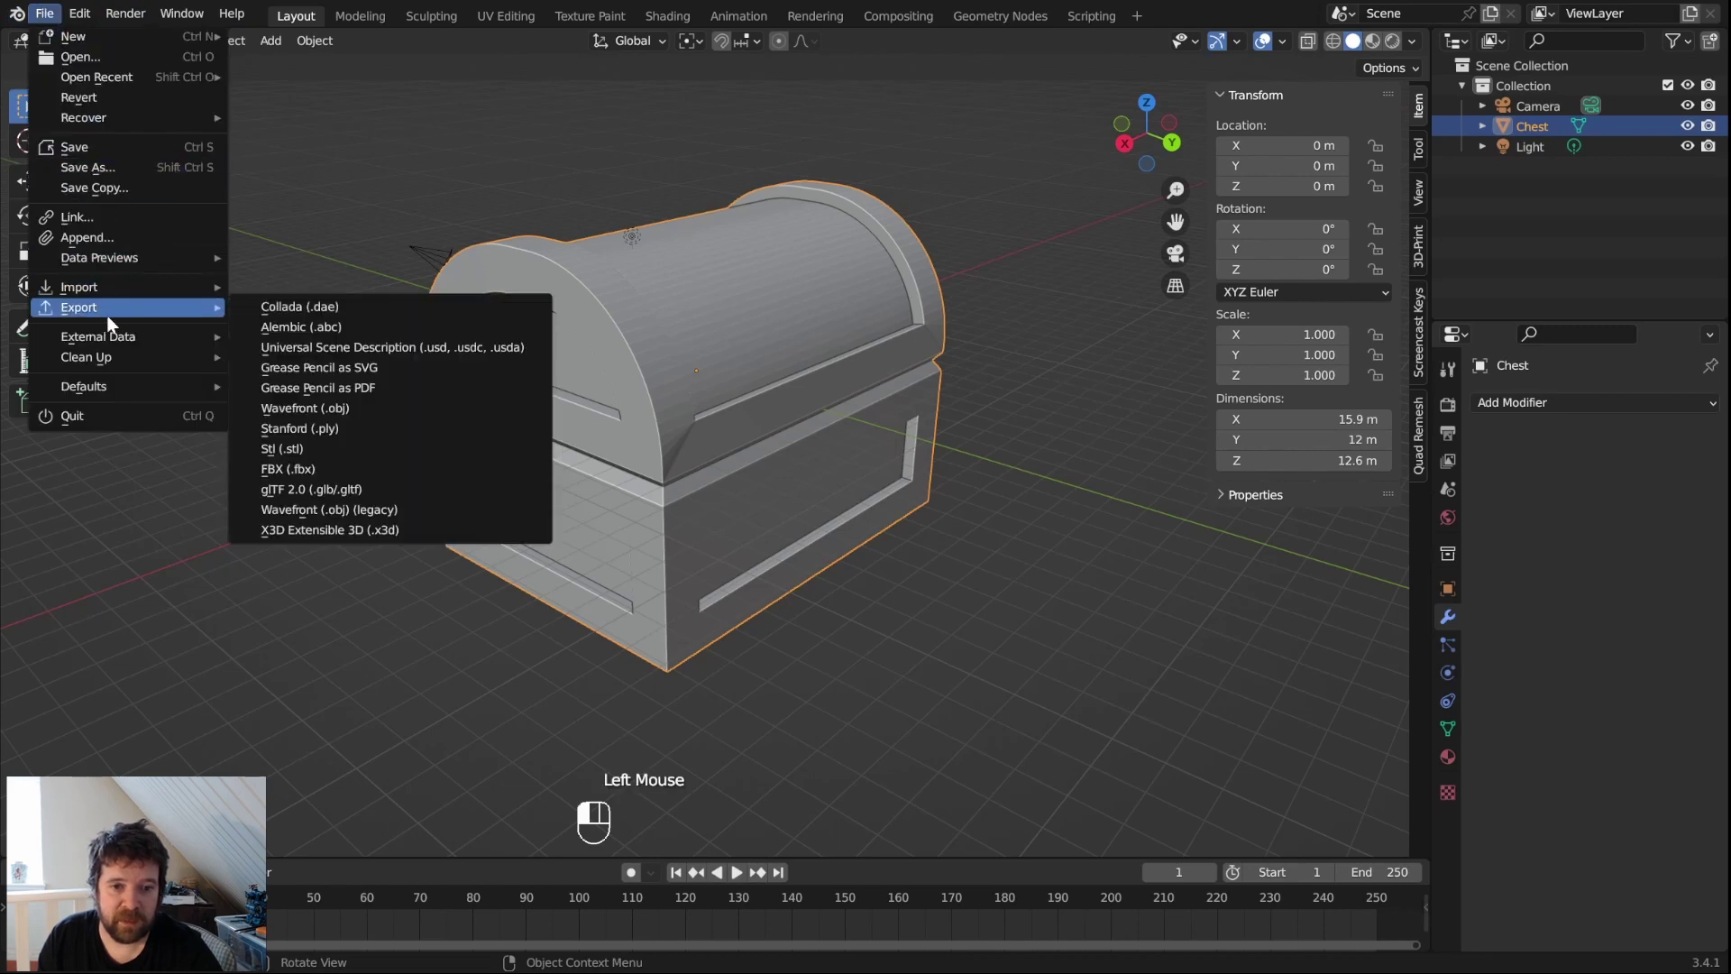
click(330, 449)
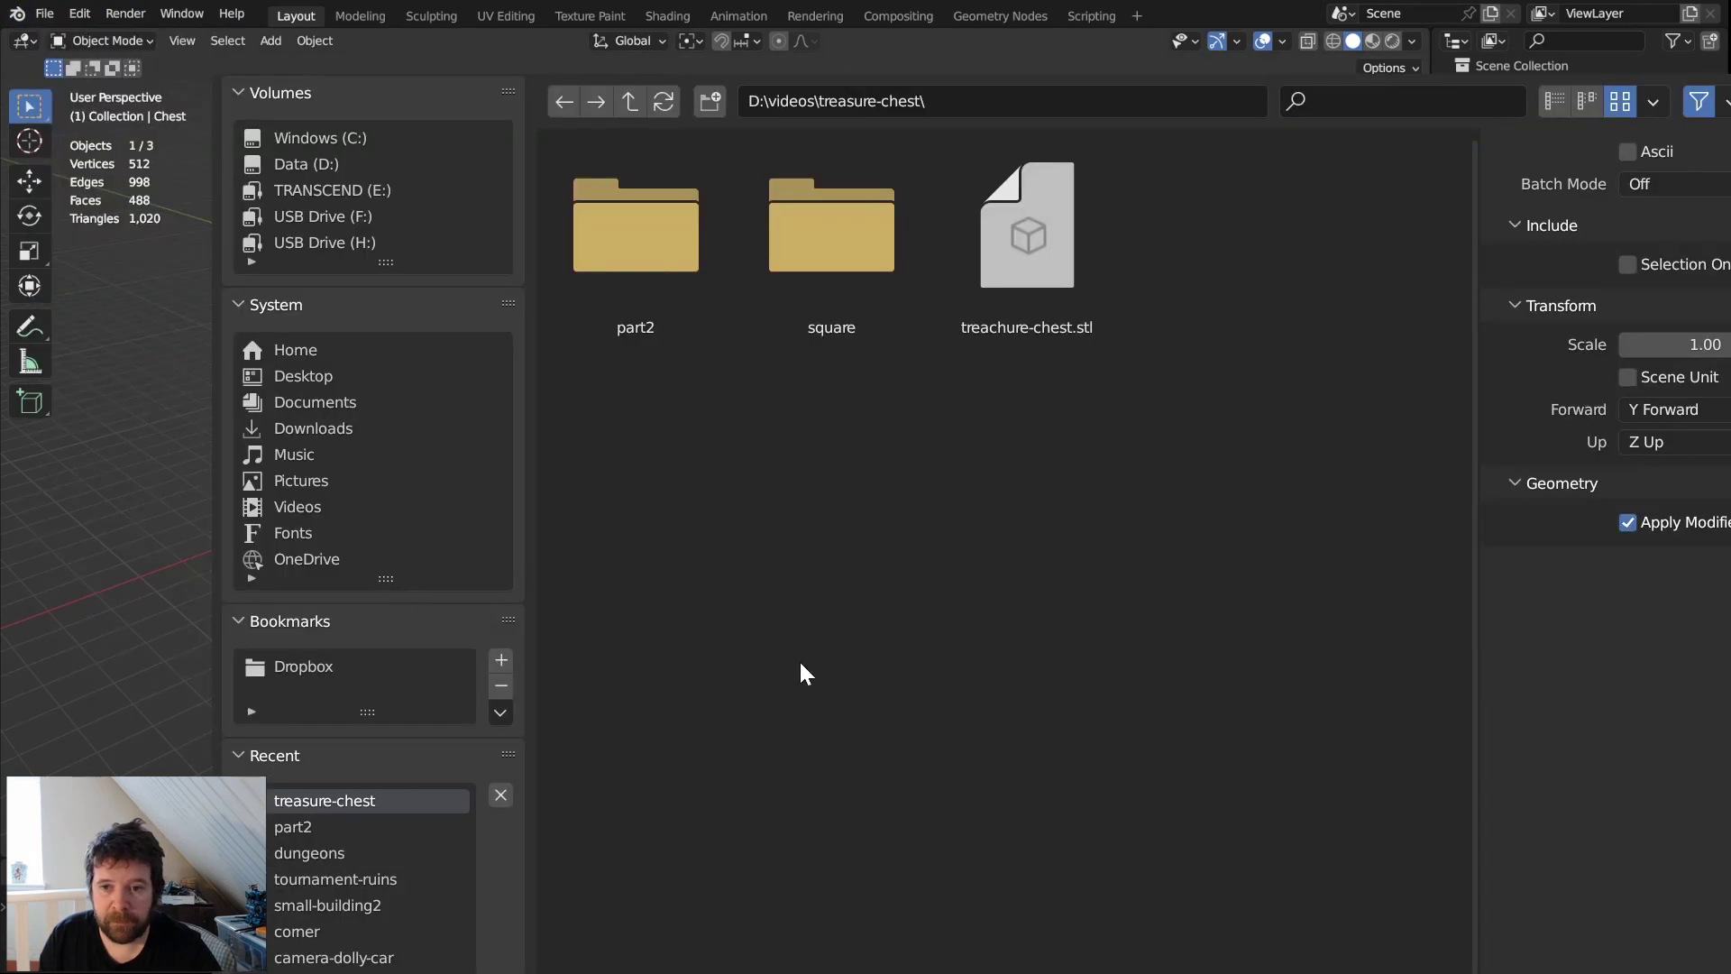
click(1030, 245)
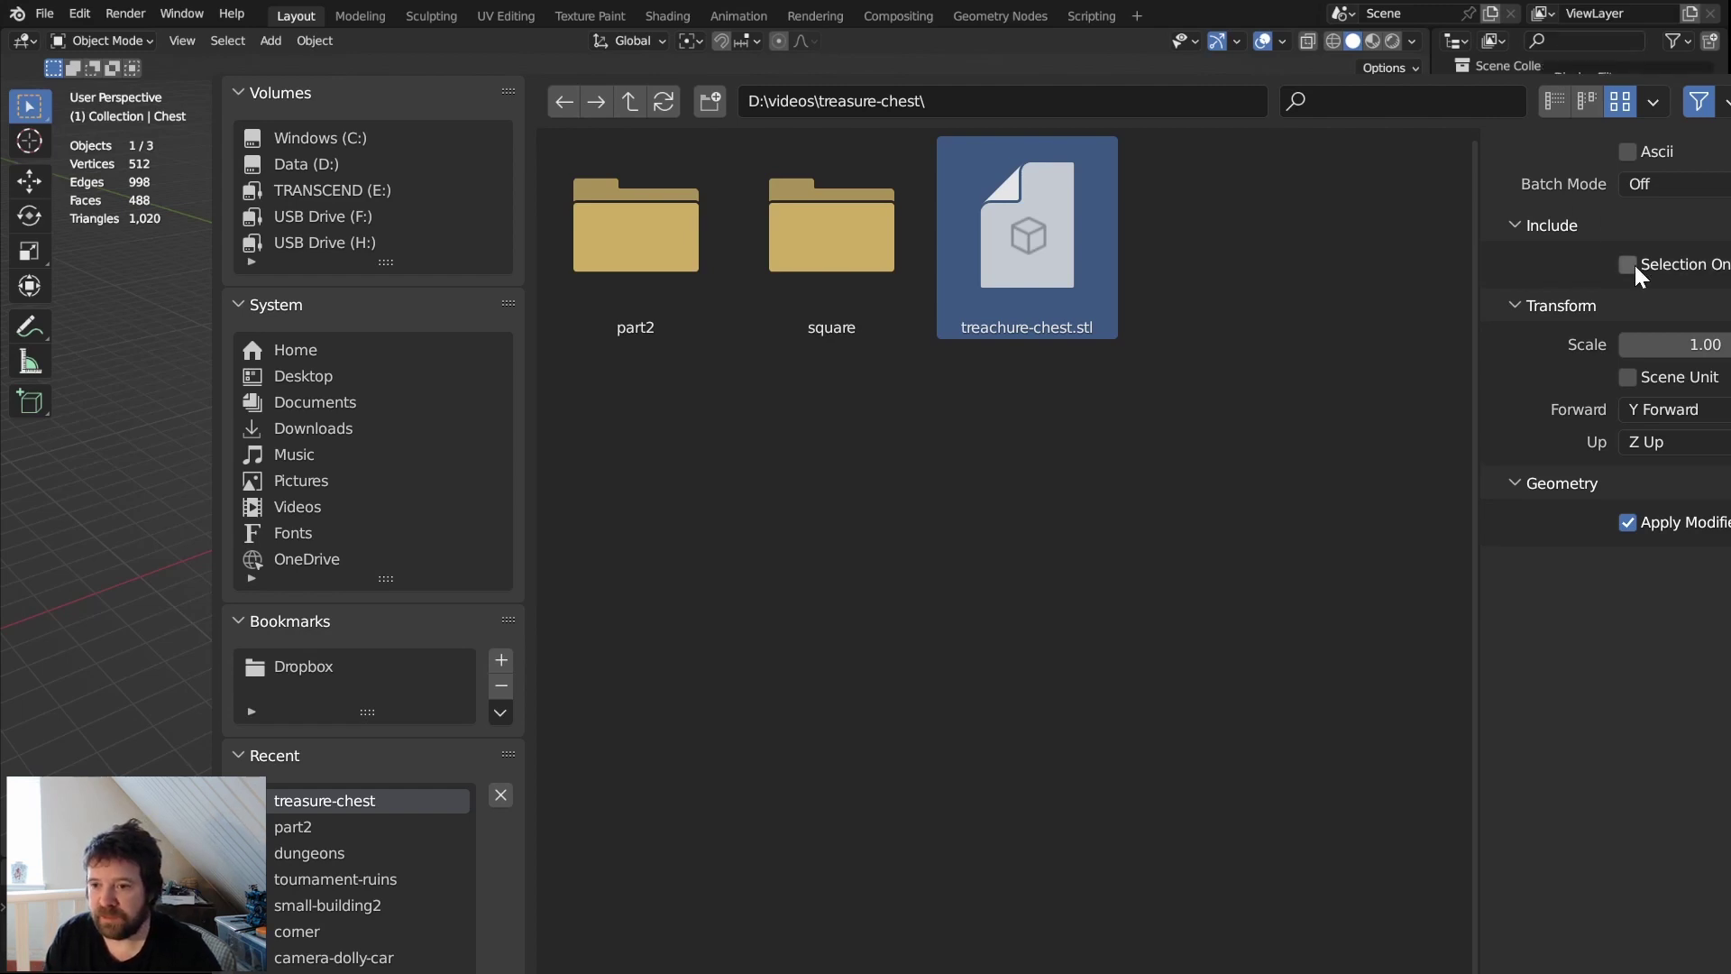
click(1633, 268)
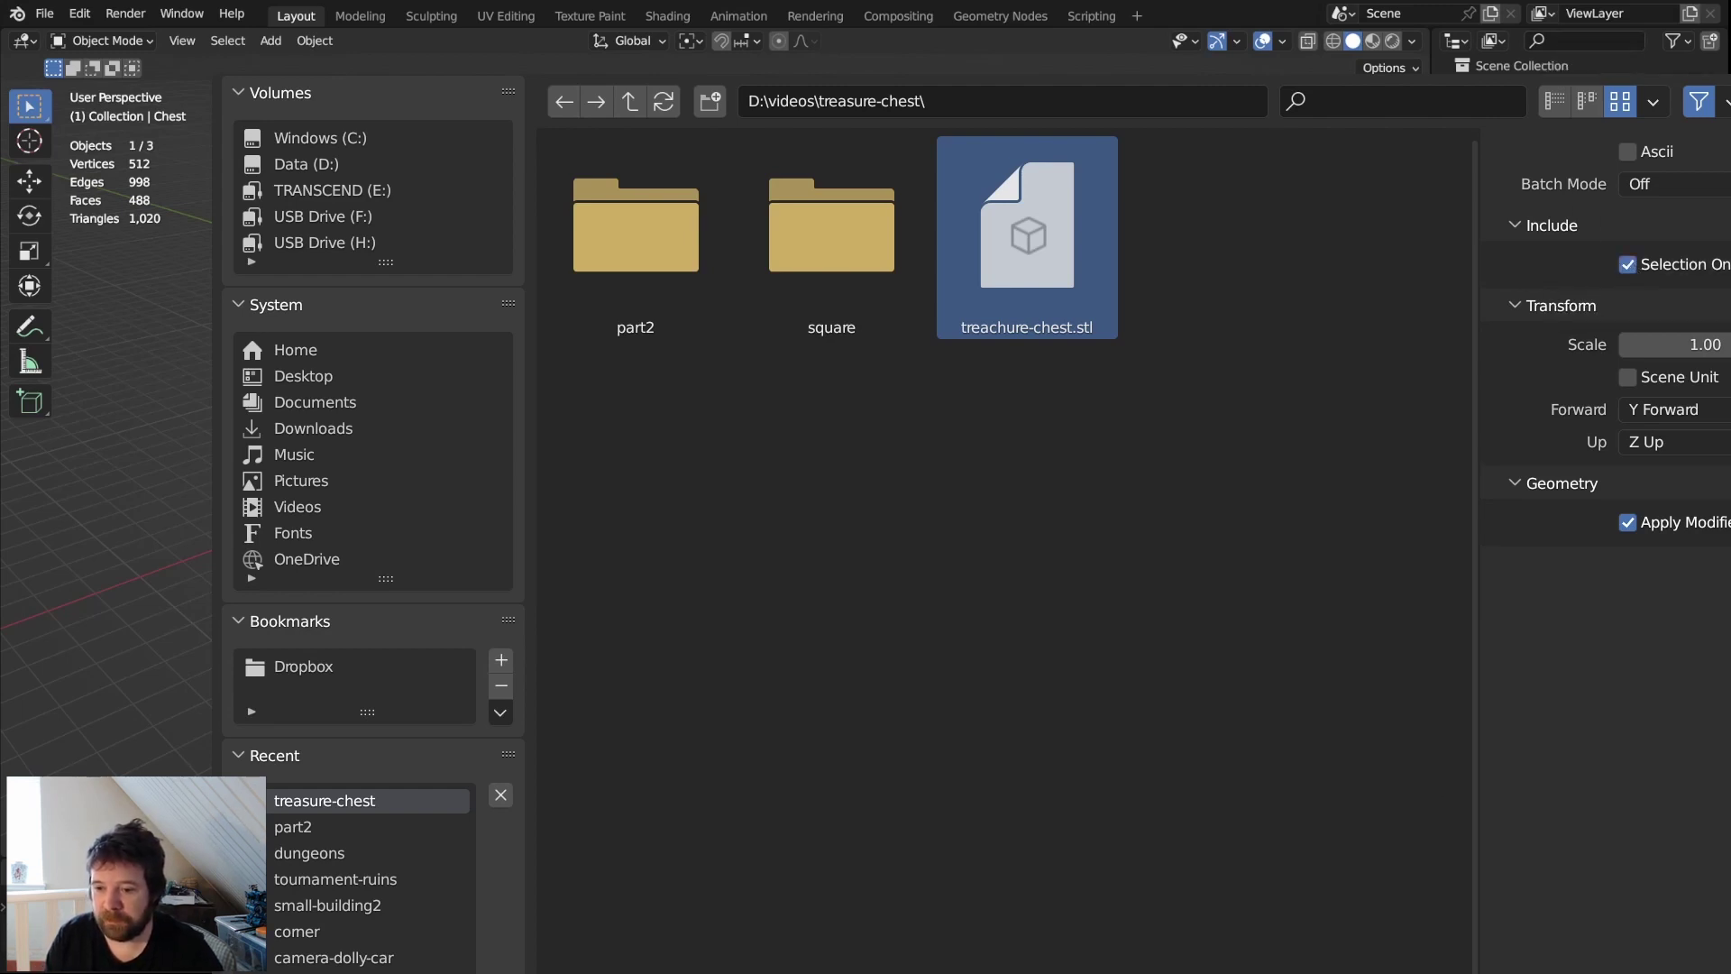
click(1281, 970)
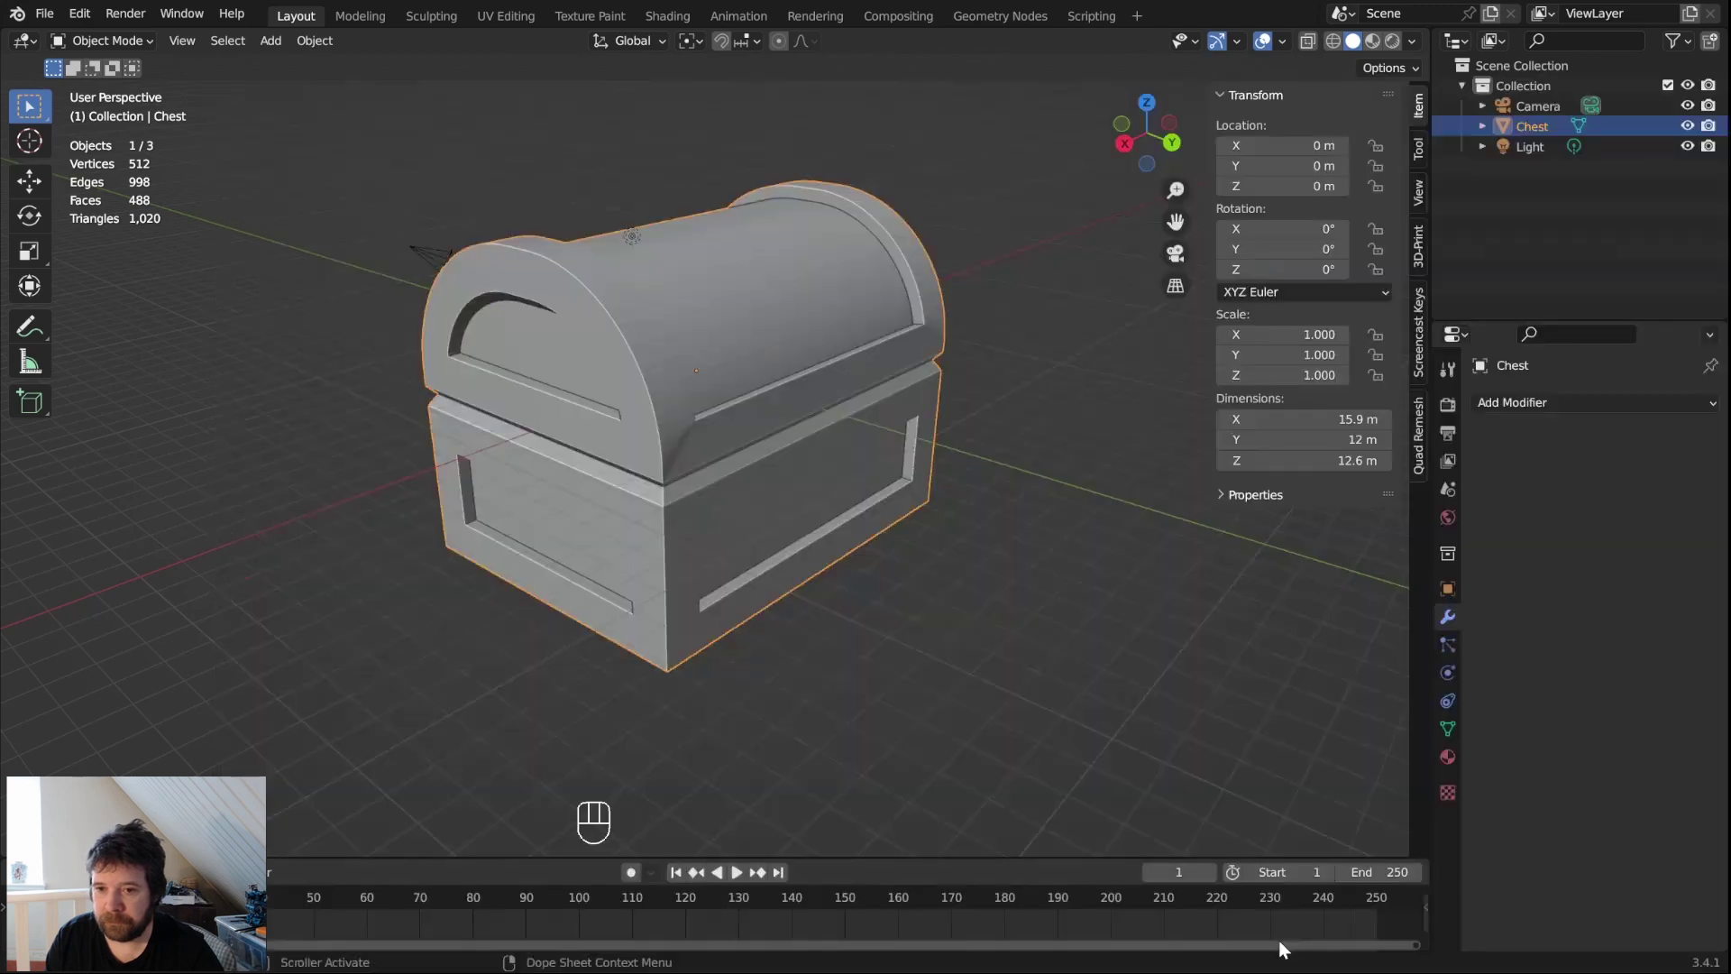
Step: Clear the selection and display the 3D-Print analysis and clean-up tools beside the chest
click(1021, 695)
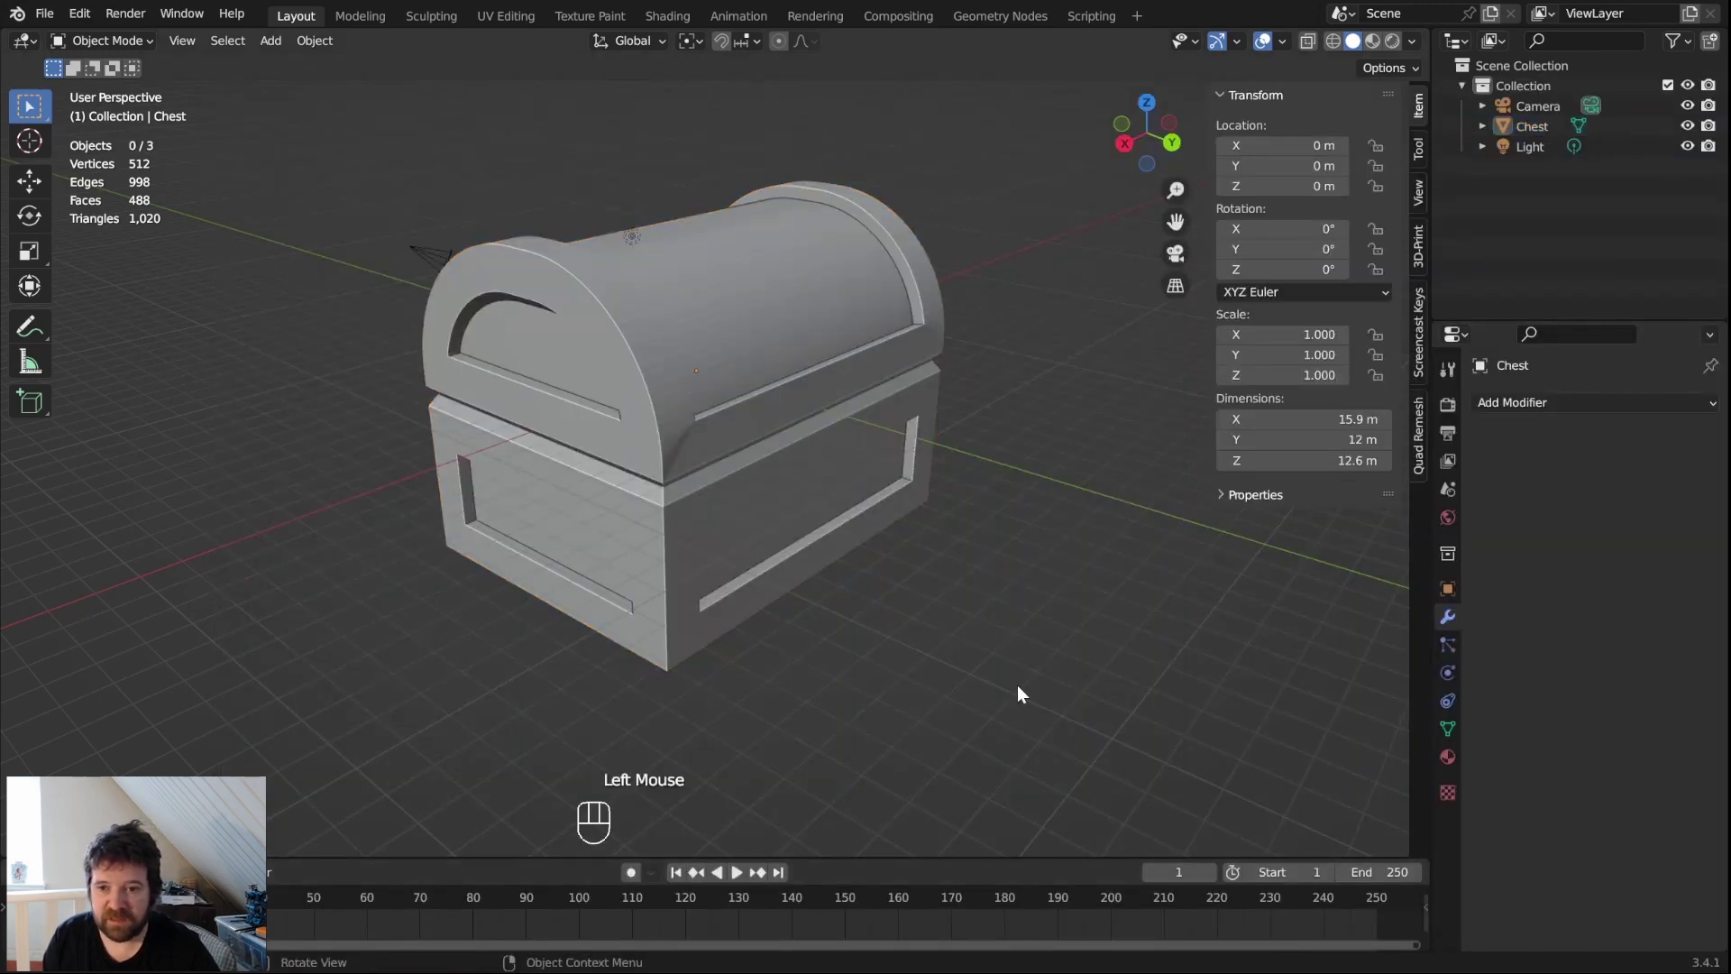
shift+middle_drag(1019, 647, 1420, 254)
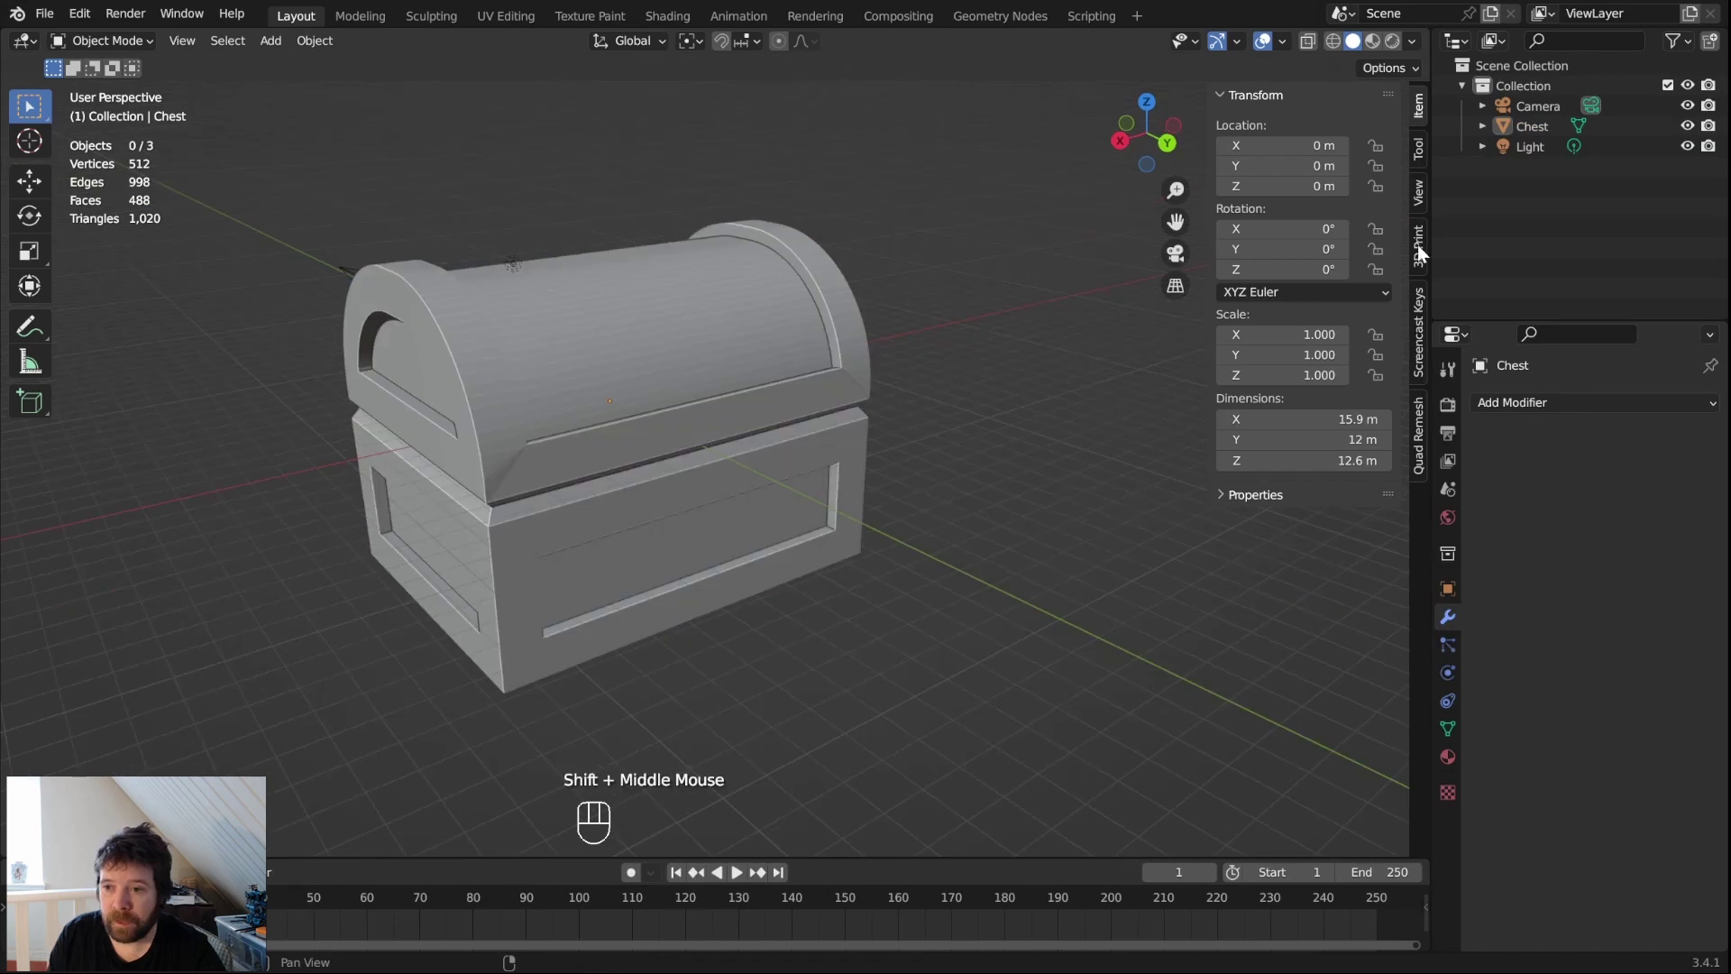
click(1418, 245)
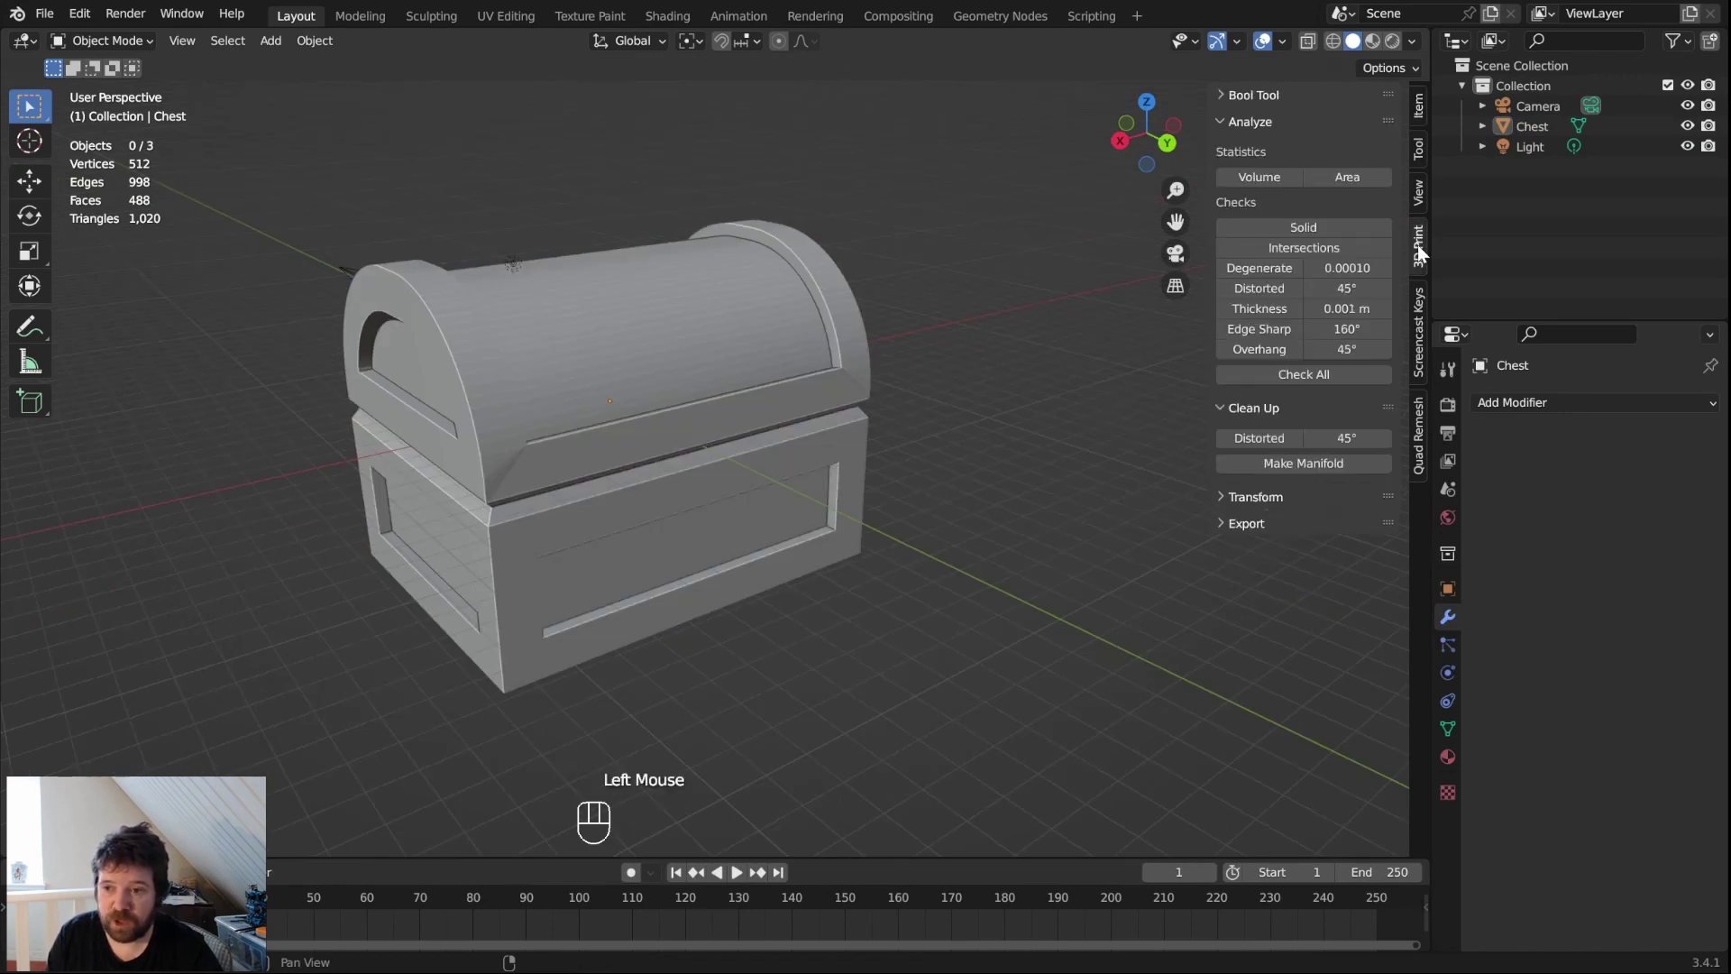
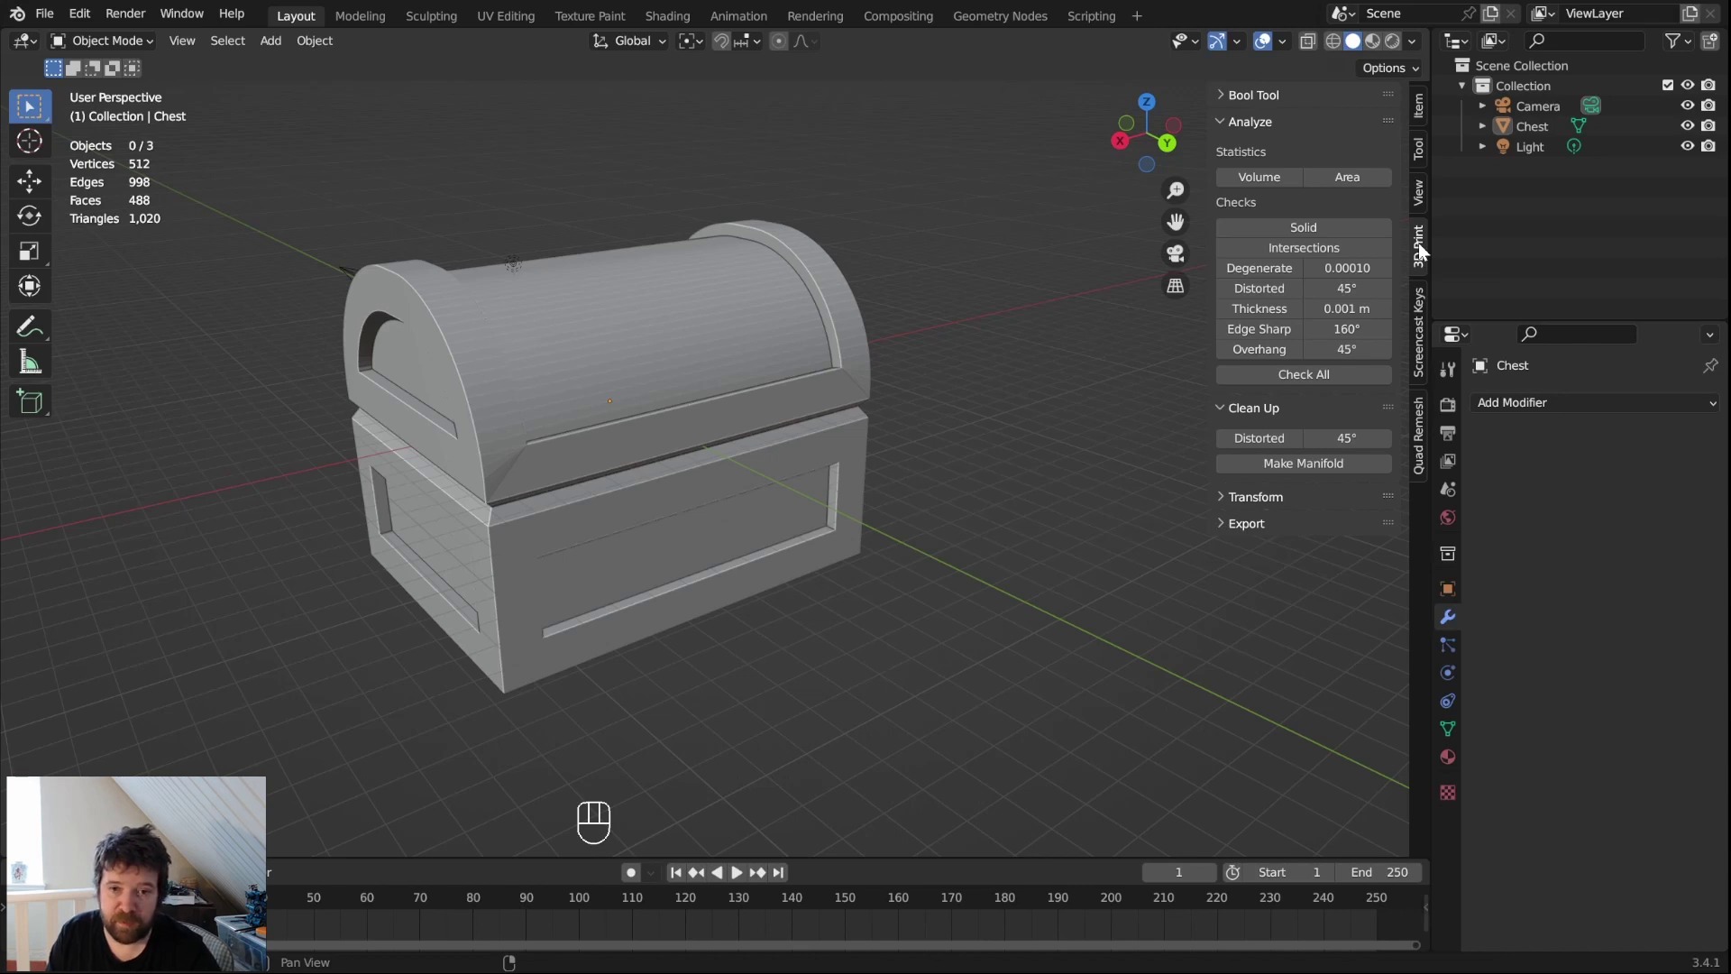
Step: Find the 3D-Print Toolbox add-on in the preferences by searching for "3d-pr", save the preferences, and close them
click(80, 13)
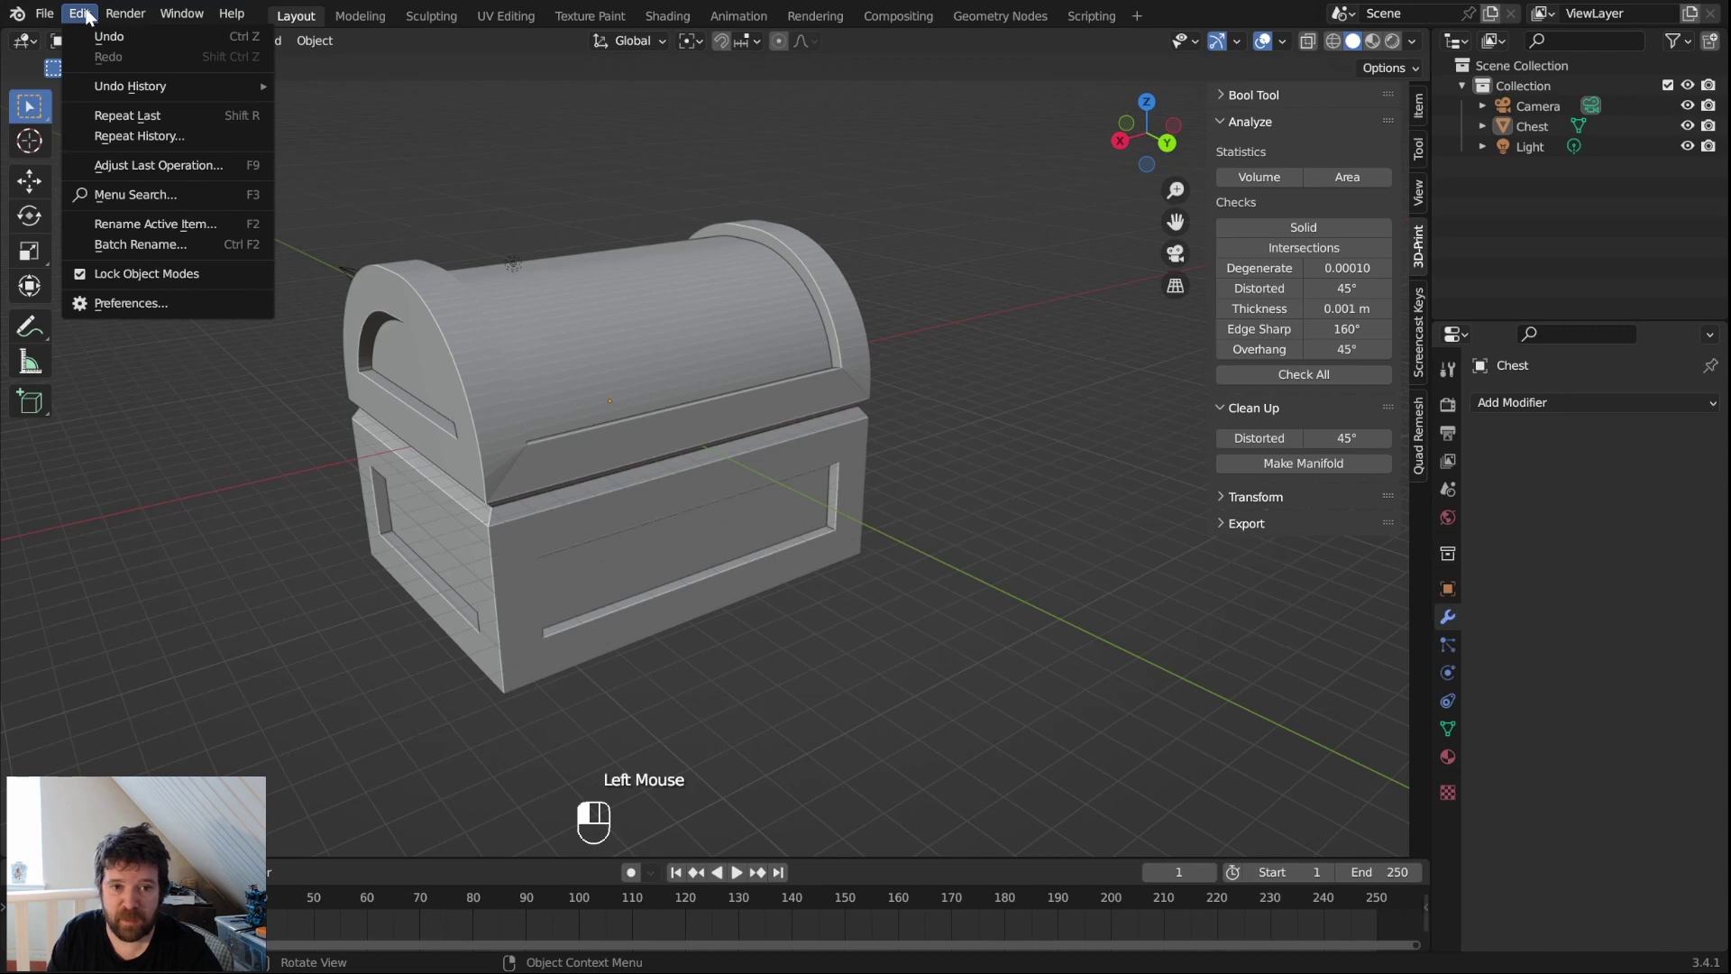
click(126, 306)
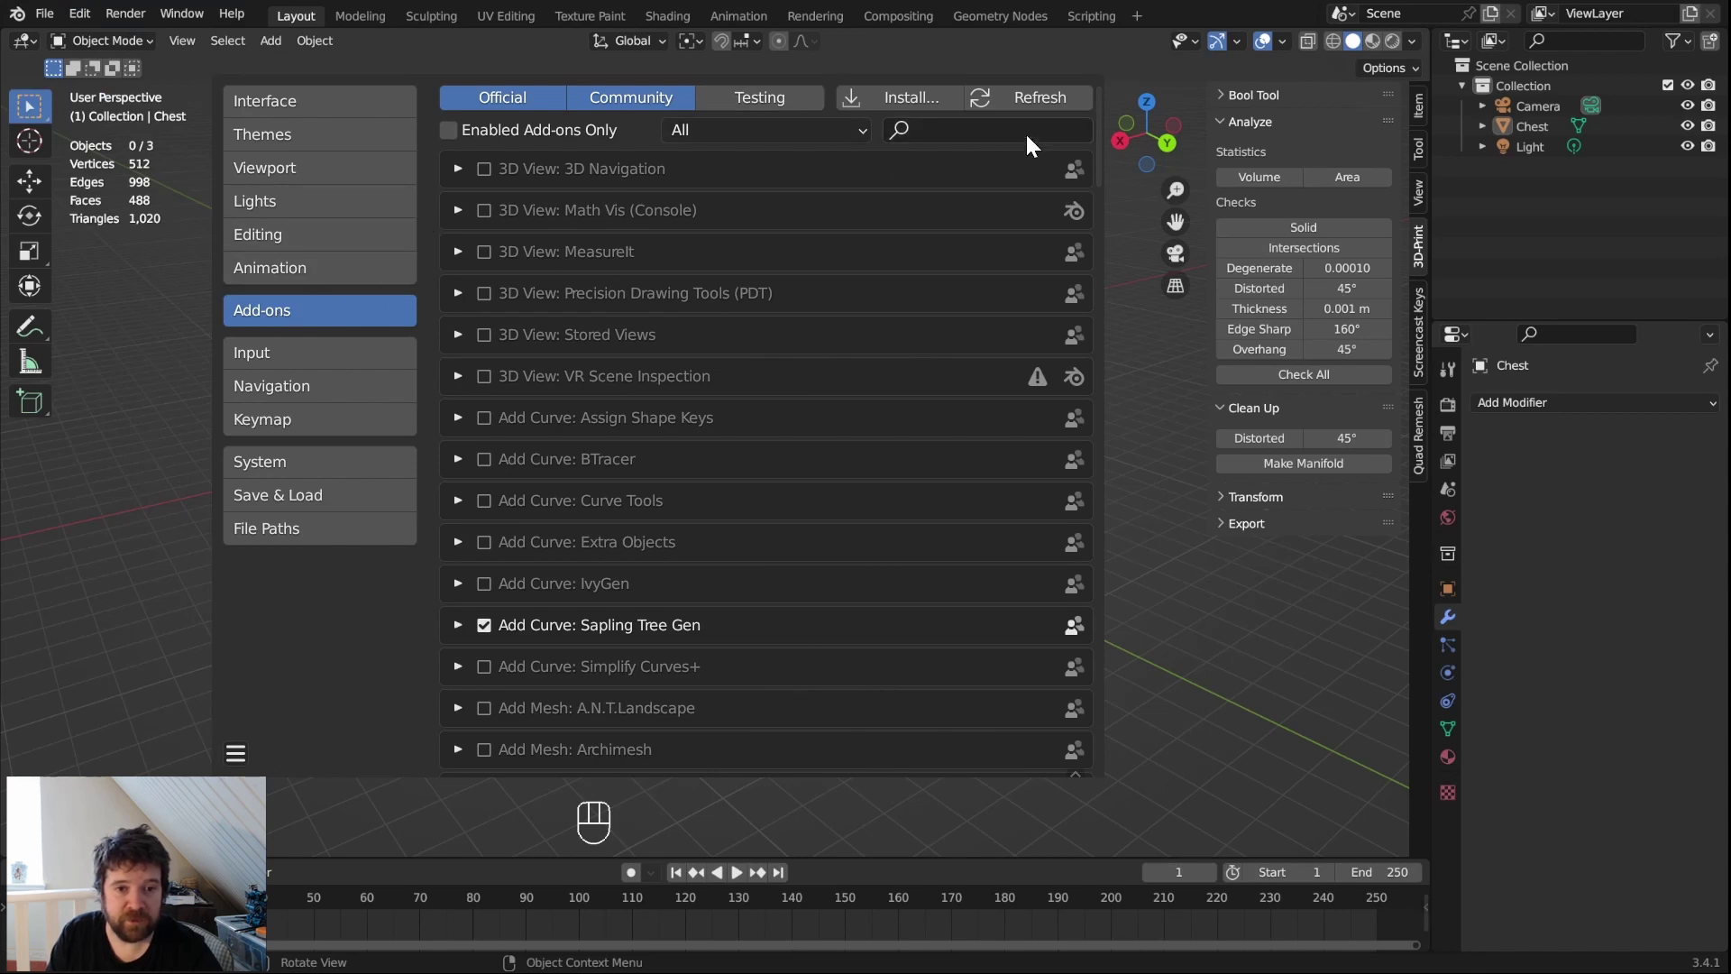
click(948, 130)
text(3d)
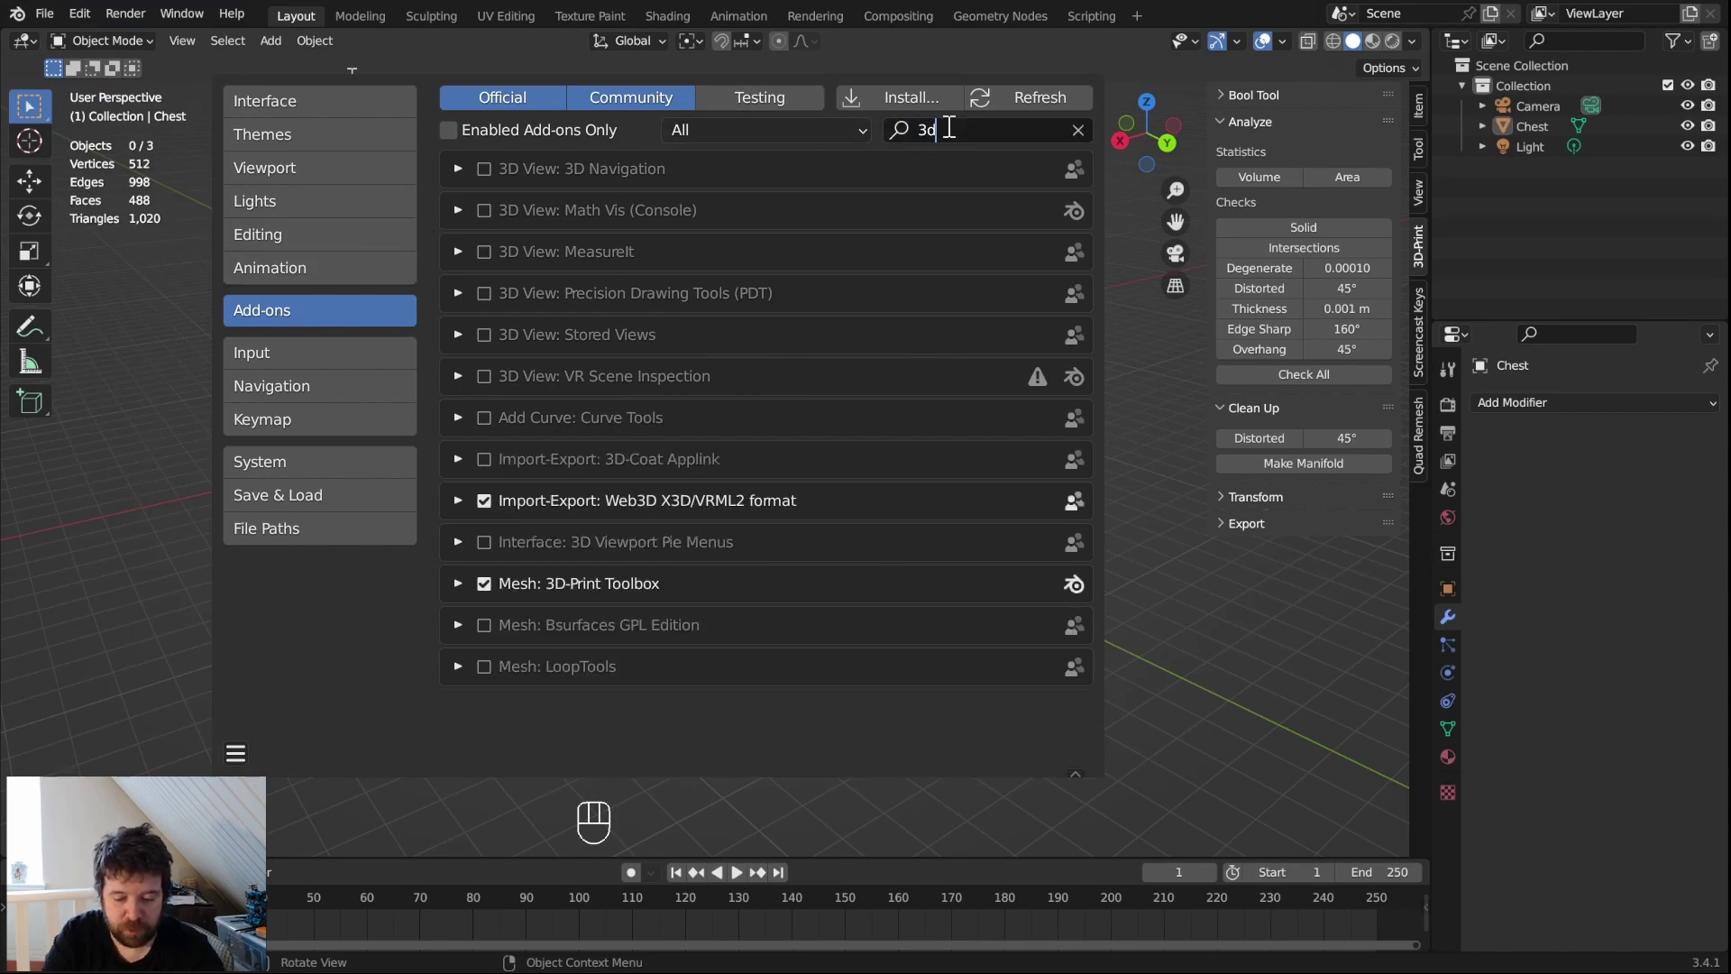
text(-pr)
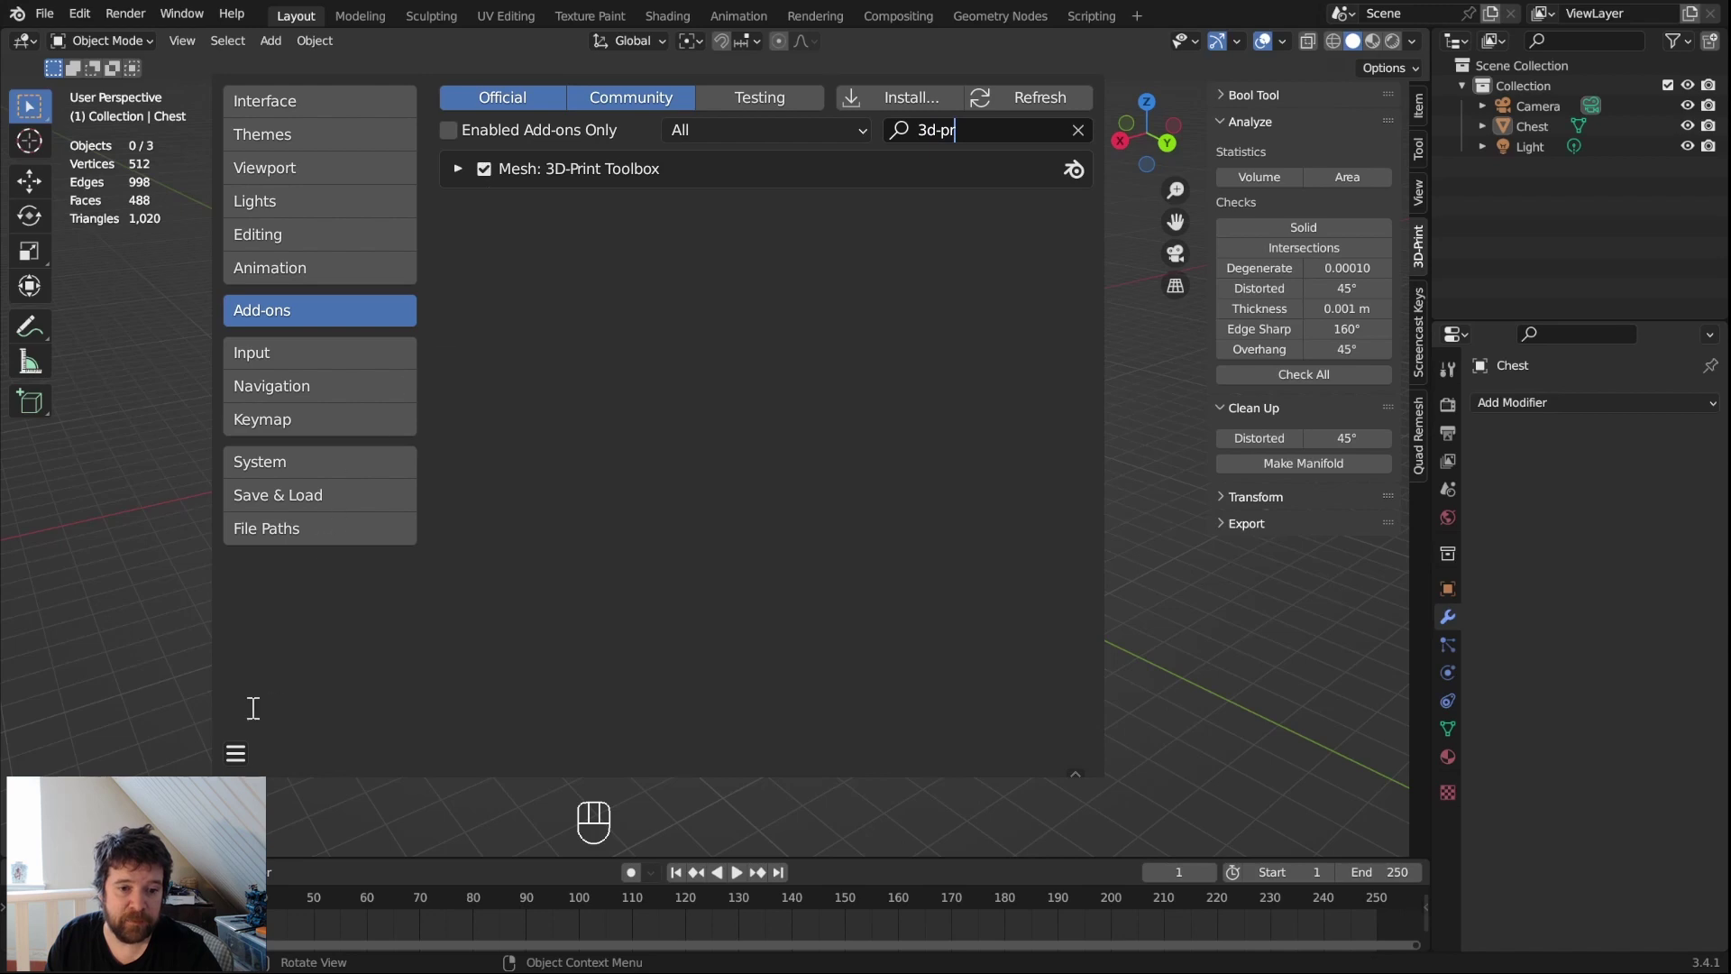
click(232, 754)
click(233, 753)
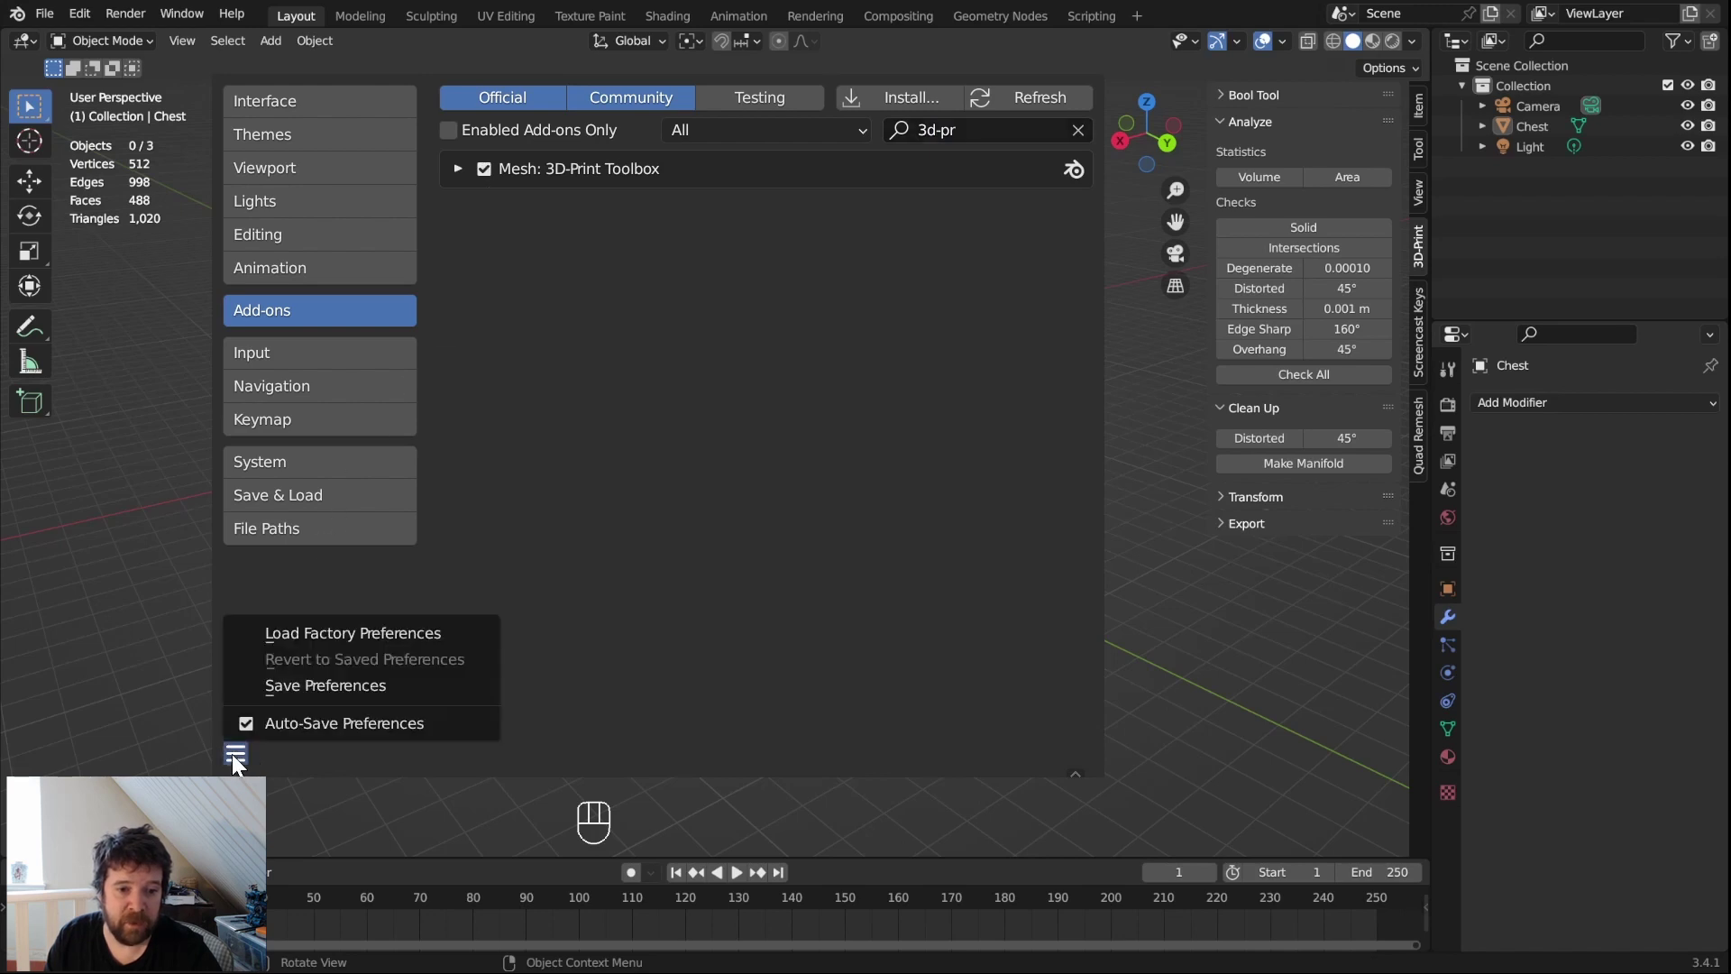
click(315, 687)
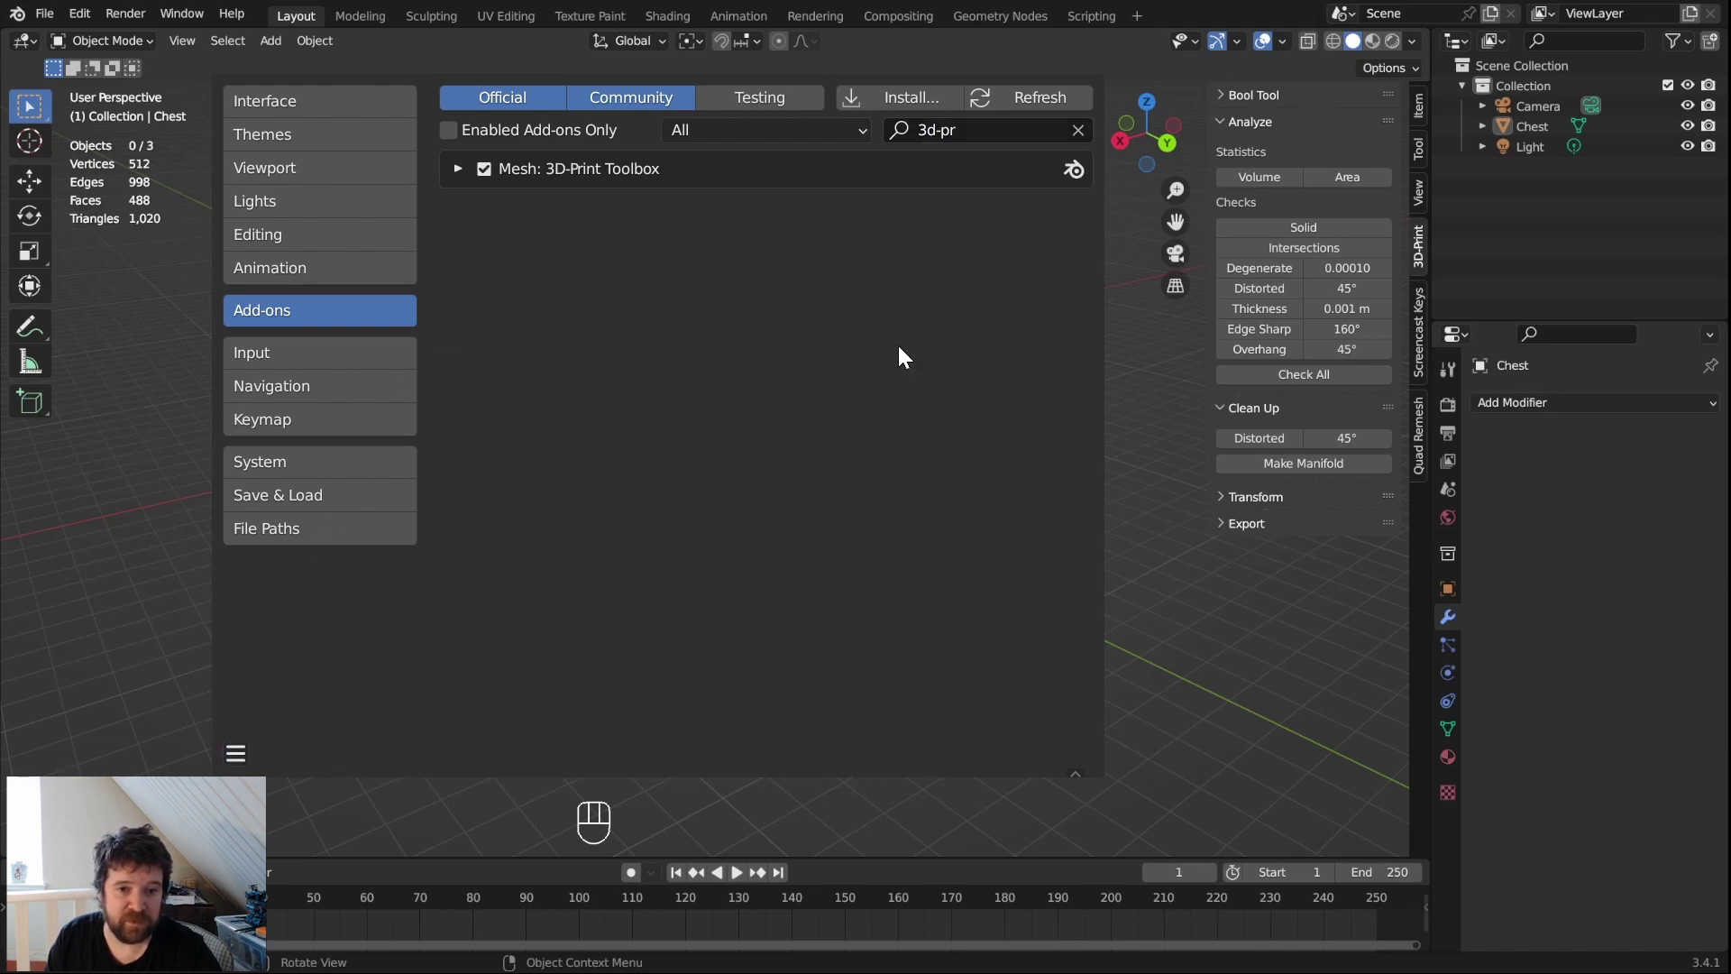
click(455, 14)
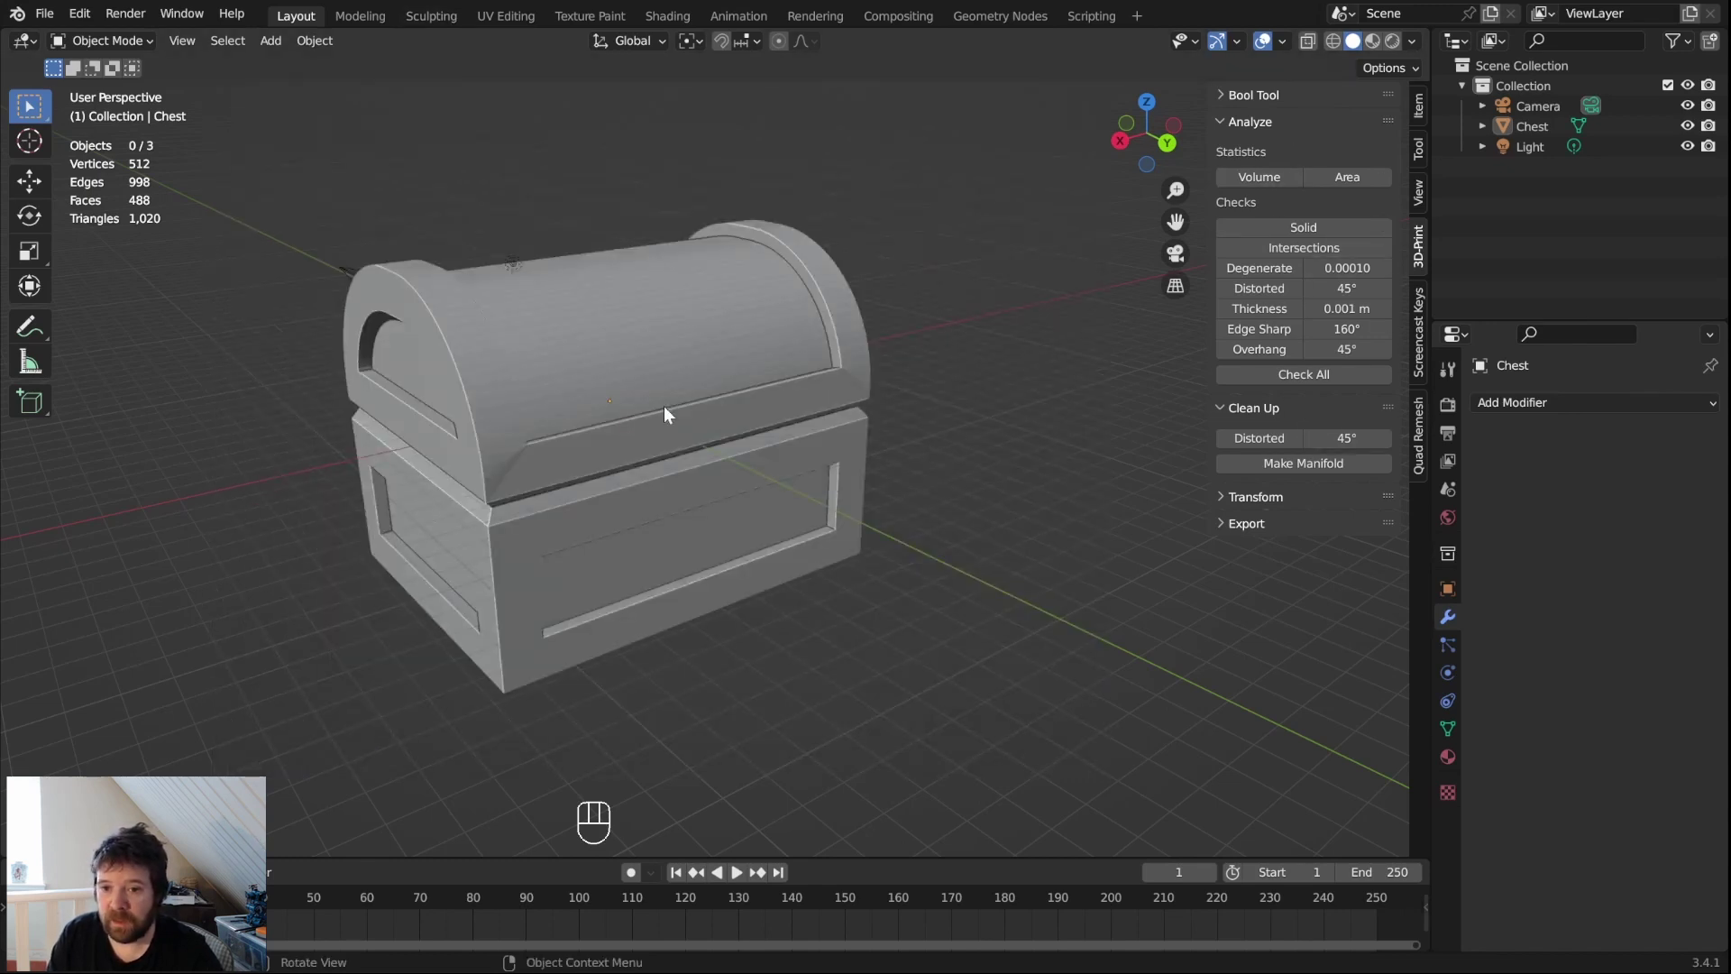
Step: Select the chest and run the 3D-Print solid check on it
click(555, 417)
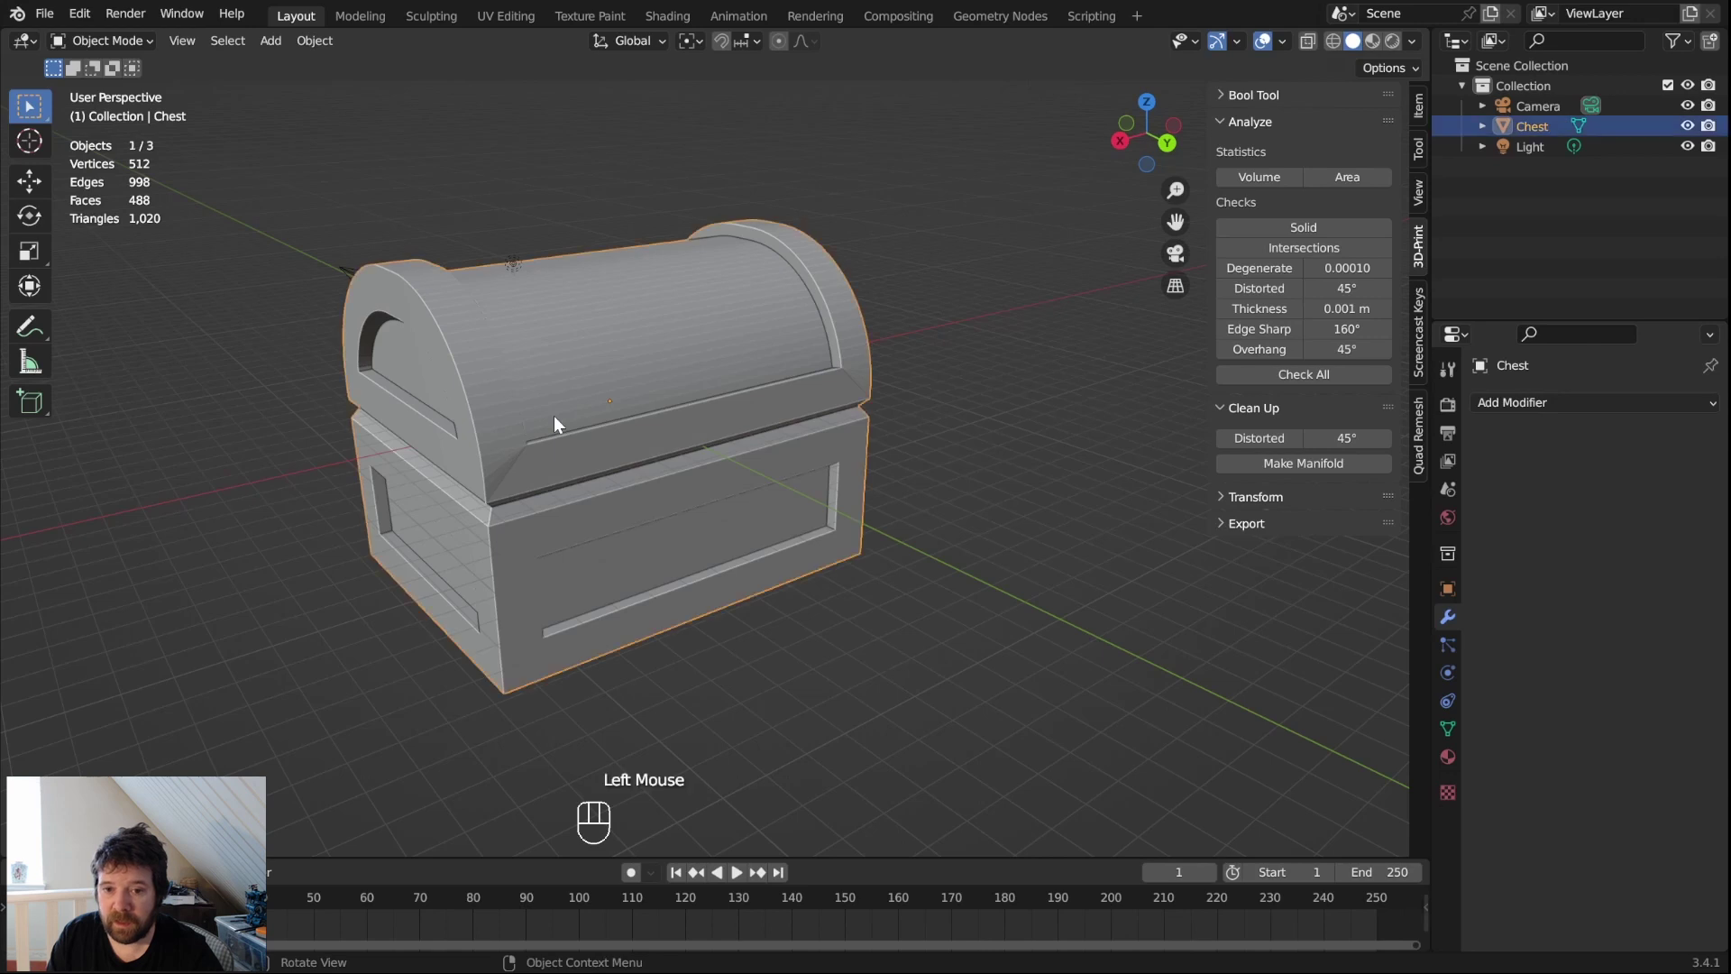
click(1309, 227)
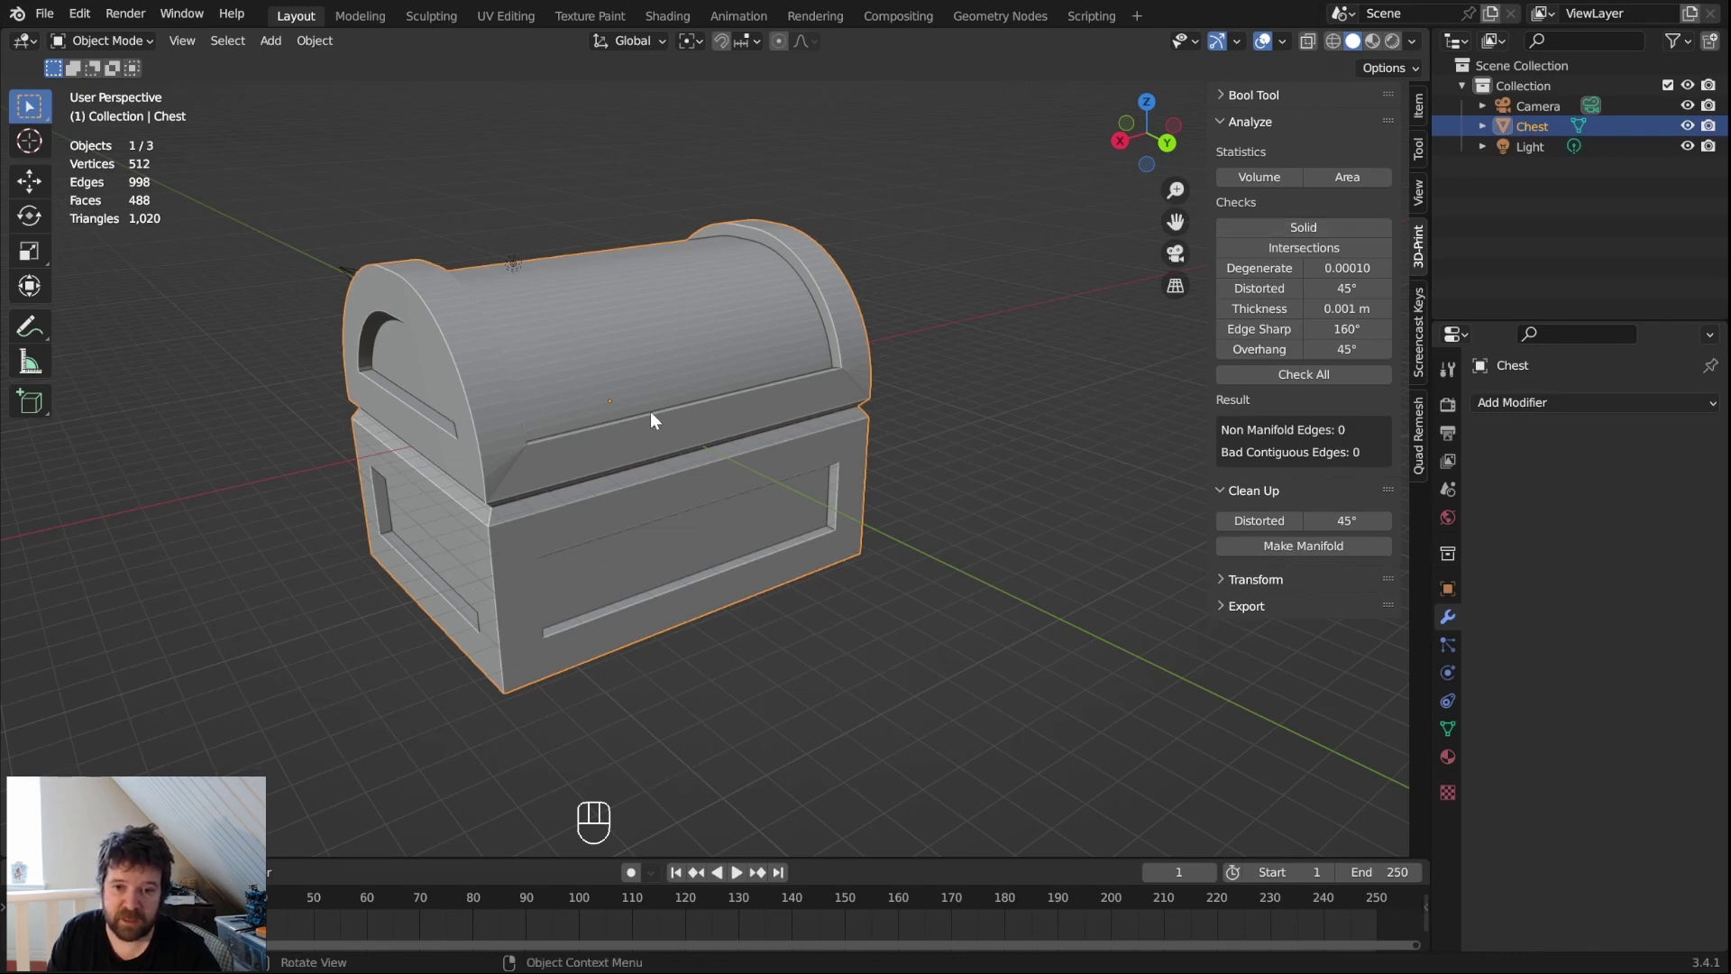
Step: Add an ico sphere with a 1 m radius and 4 subdivisions at a new 3D cursor position beside the chest
middle_drag(652, 407, 753, 467)
scroll(753, 467, down, 2)
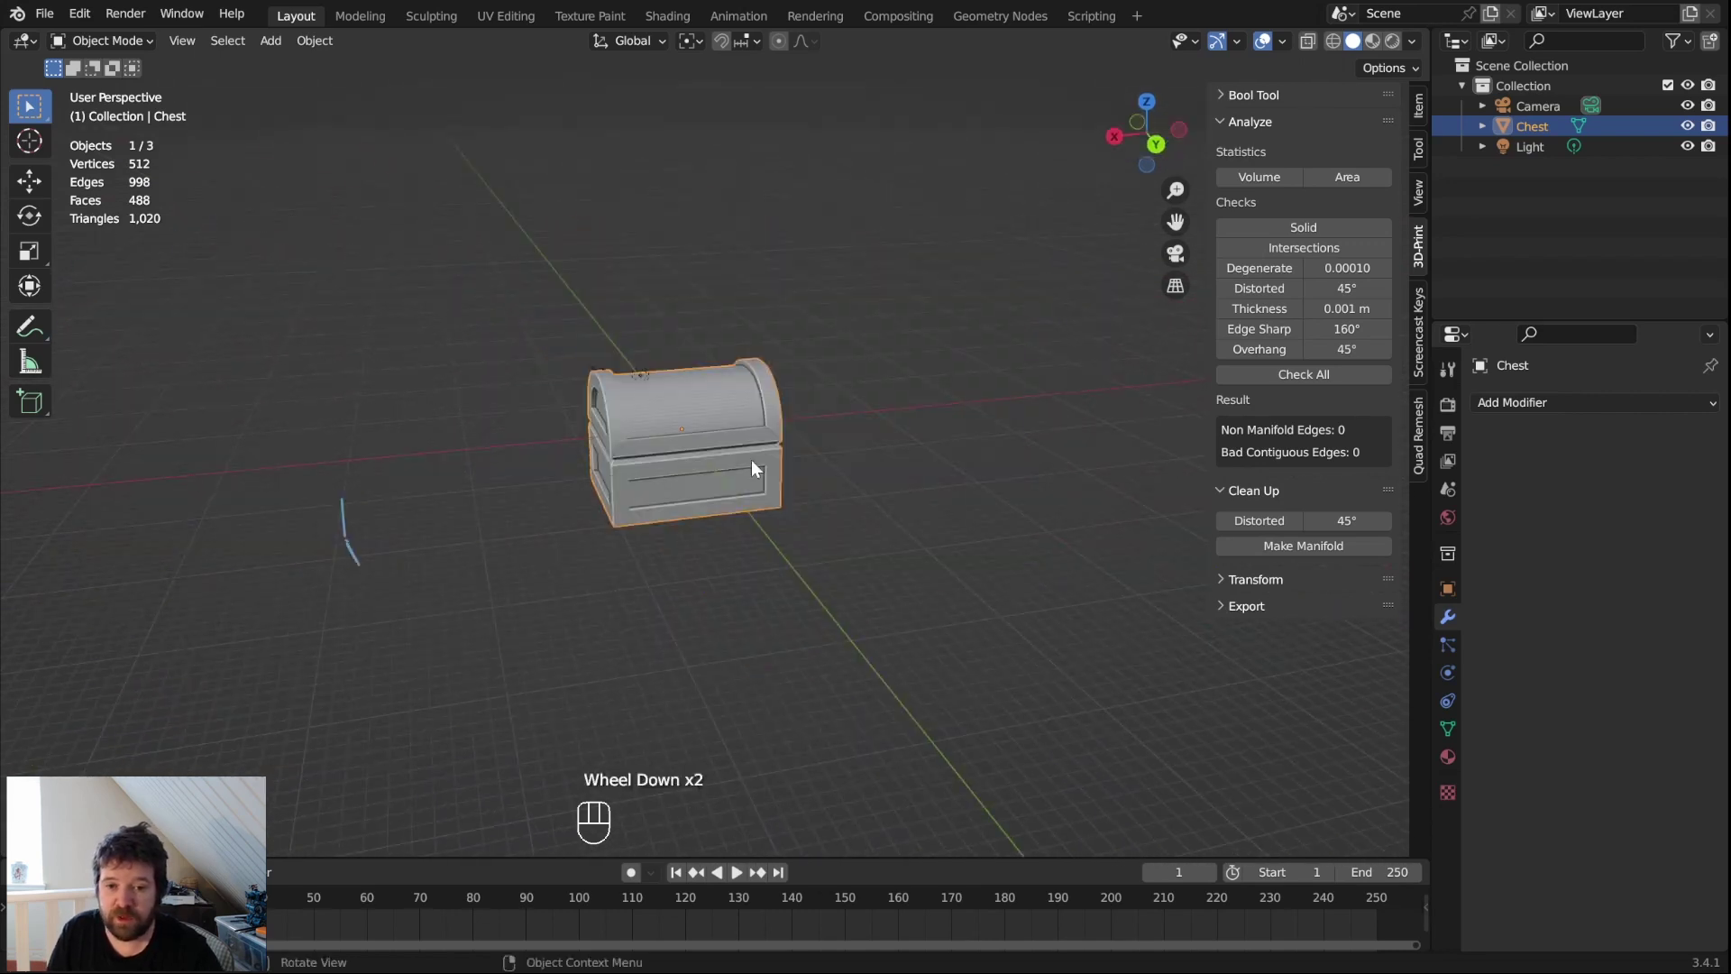
shift+right_click(438, 479)
key(shift+a)
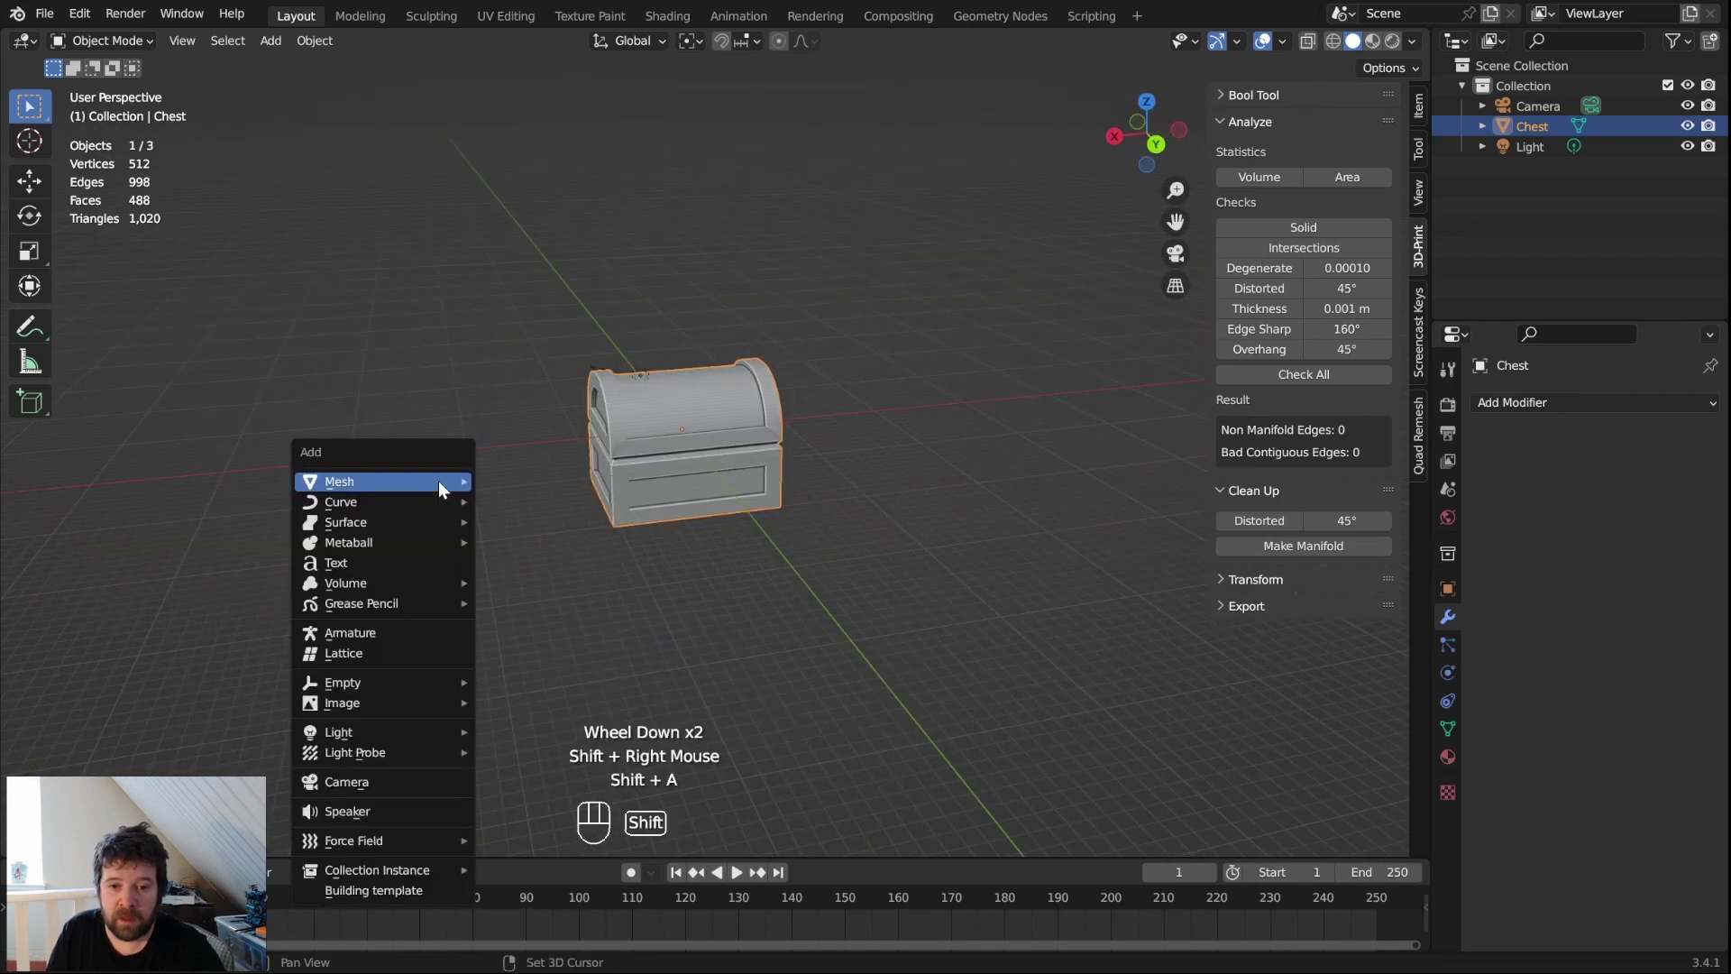
mouse_move(438, 482)
click(548, 564)
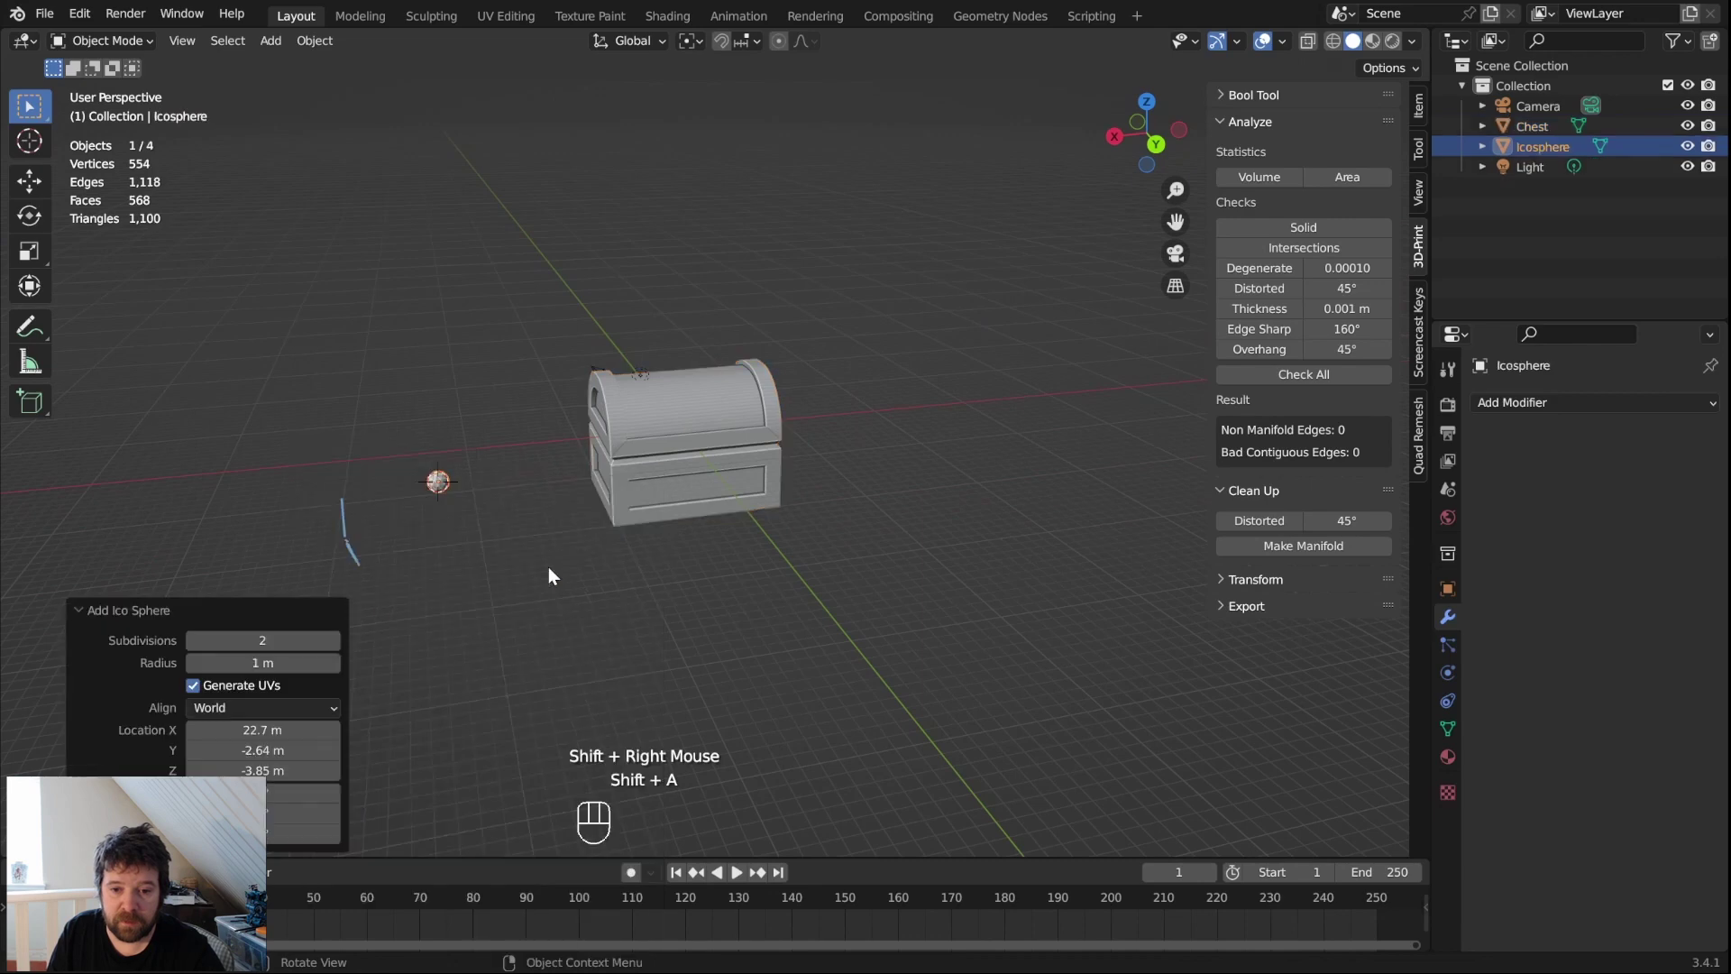
click(330, 640)
click(330, 640)
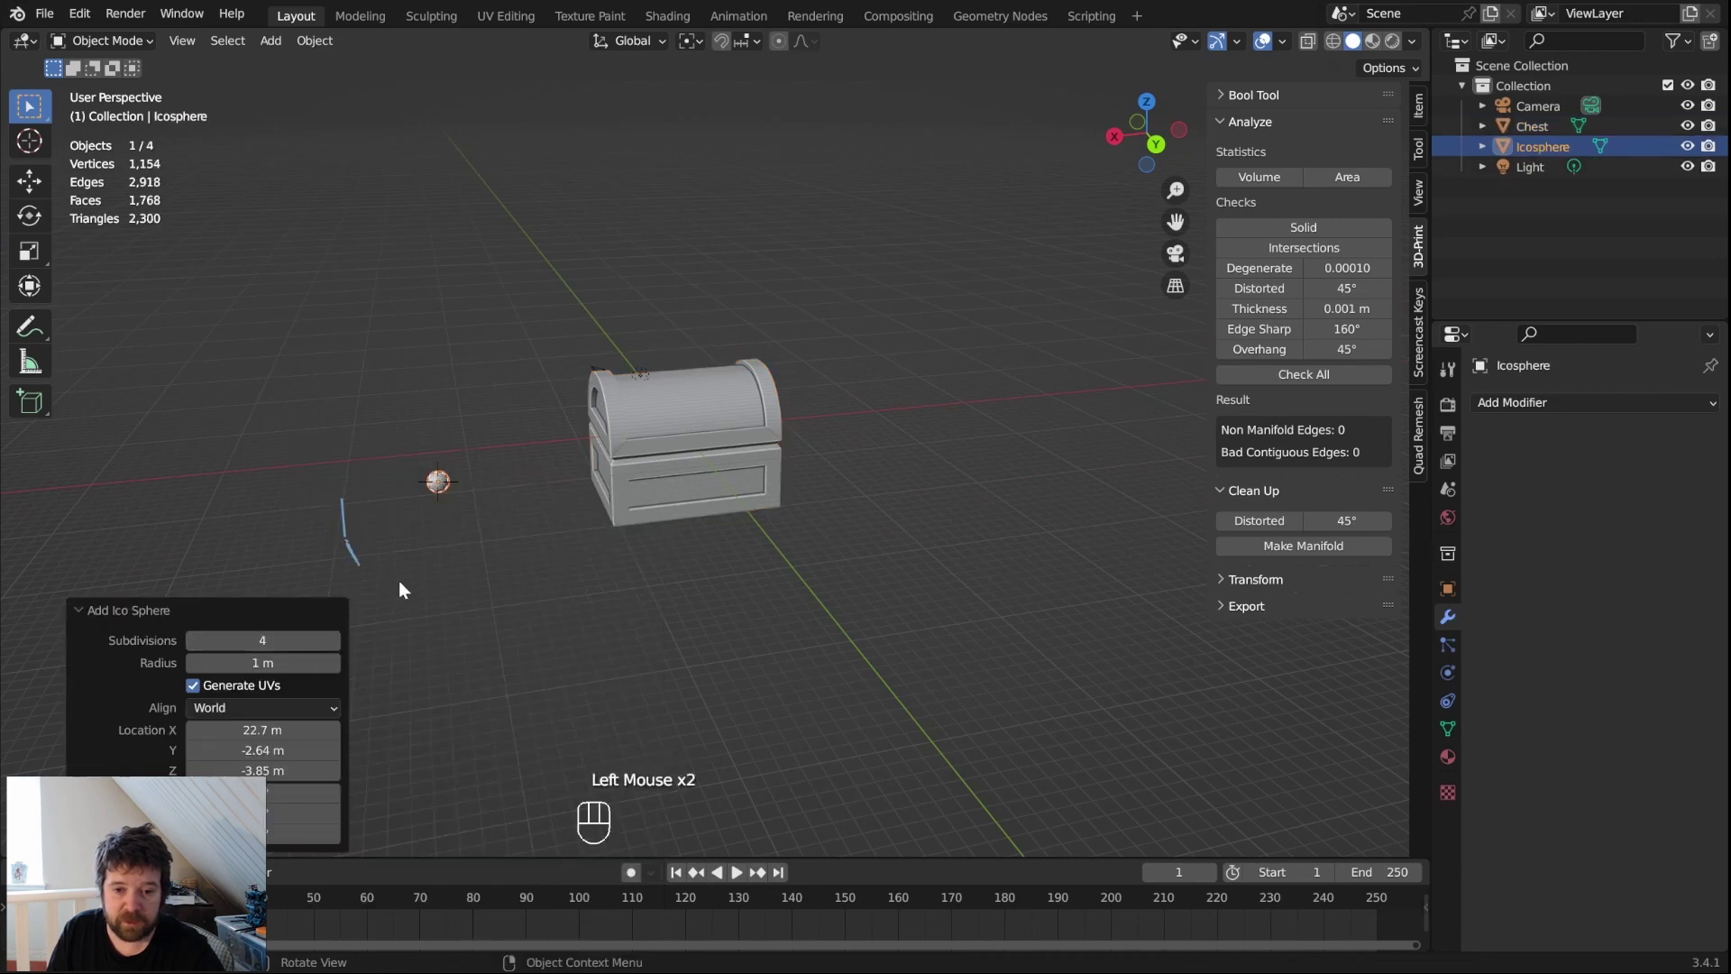
Step: Delete a single triangular face from the side of the ico sphere in Edit Mode, and return to Object Mode
scroll(449, 545, up, 2)
scroll(449, 553, down, 2)
key(KP_Decimal)
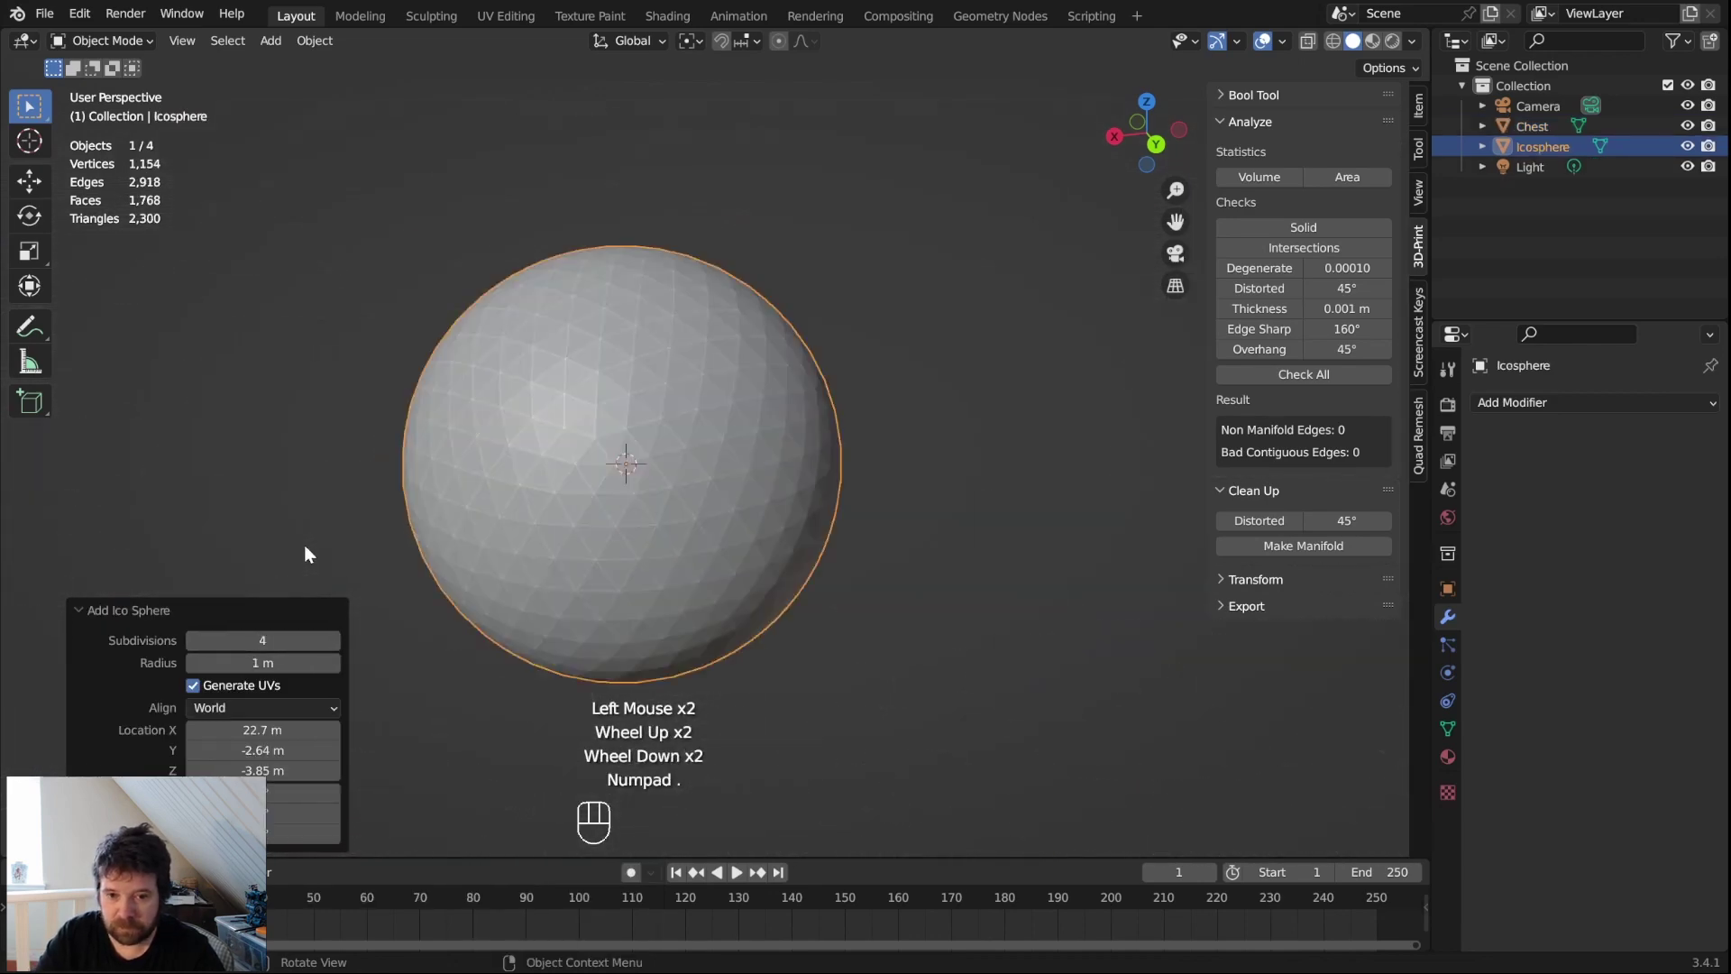
scroll(738, 431, down, 3)
scroll(790, 447, up, 1)
scroll(789, 442, up, 1)
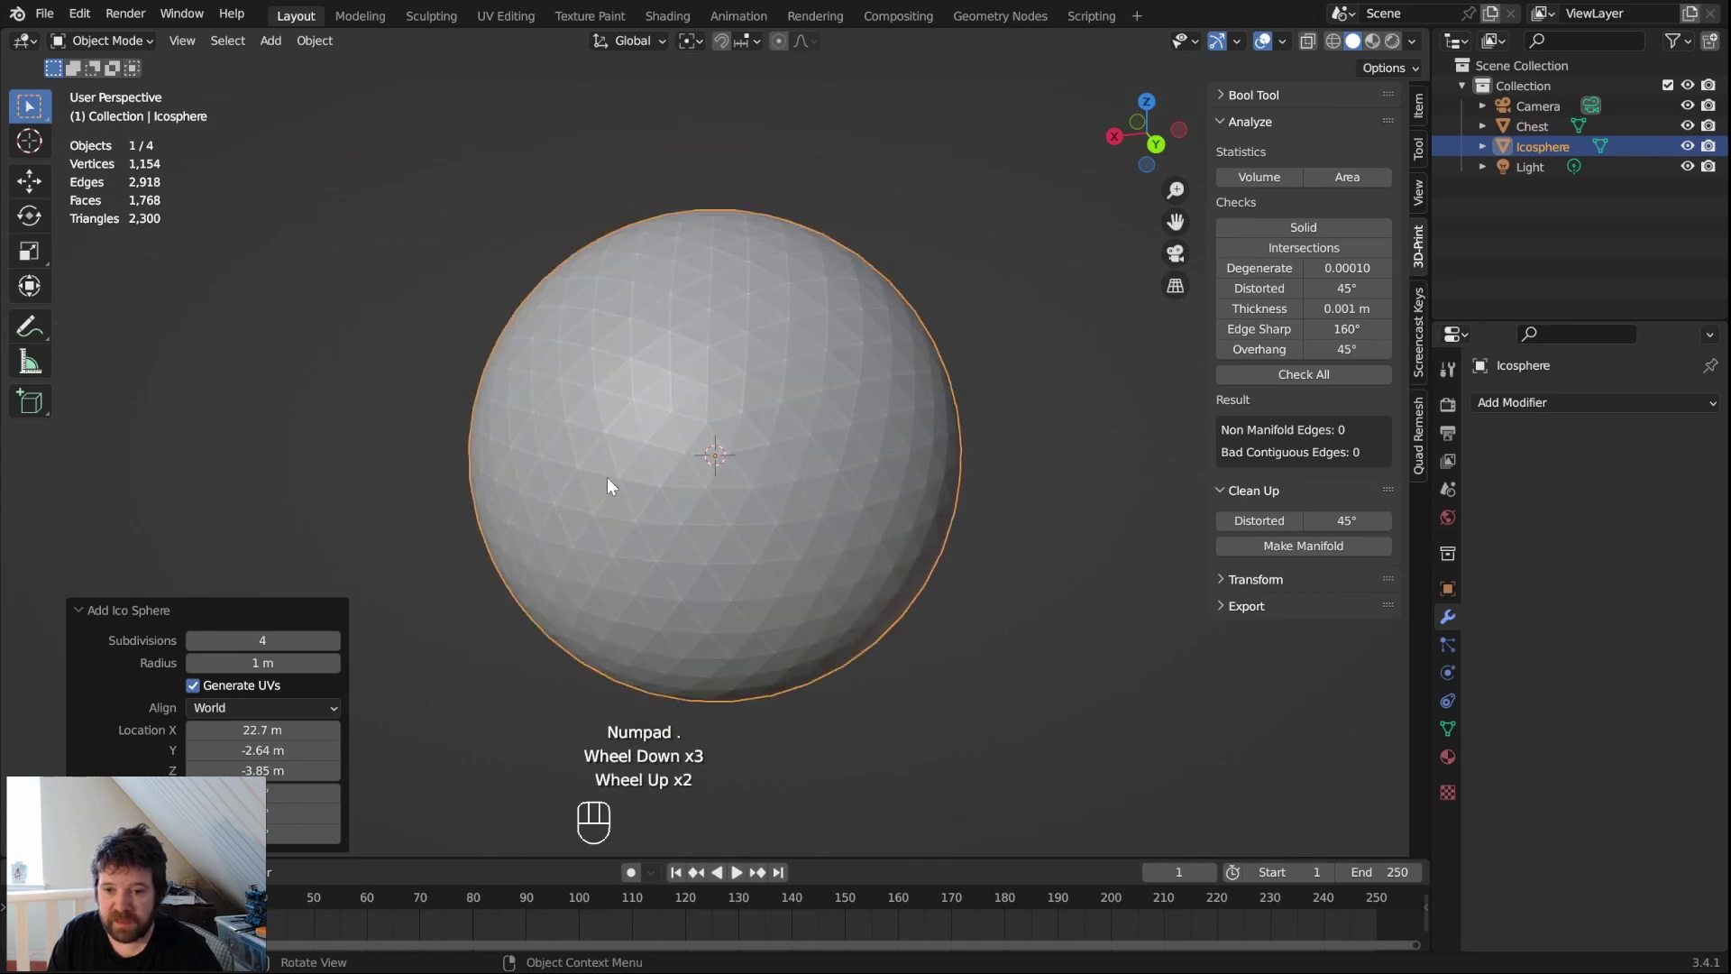
middle_drag(610, 487, 745, 541)
key(Tab)
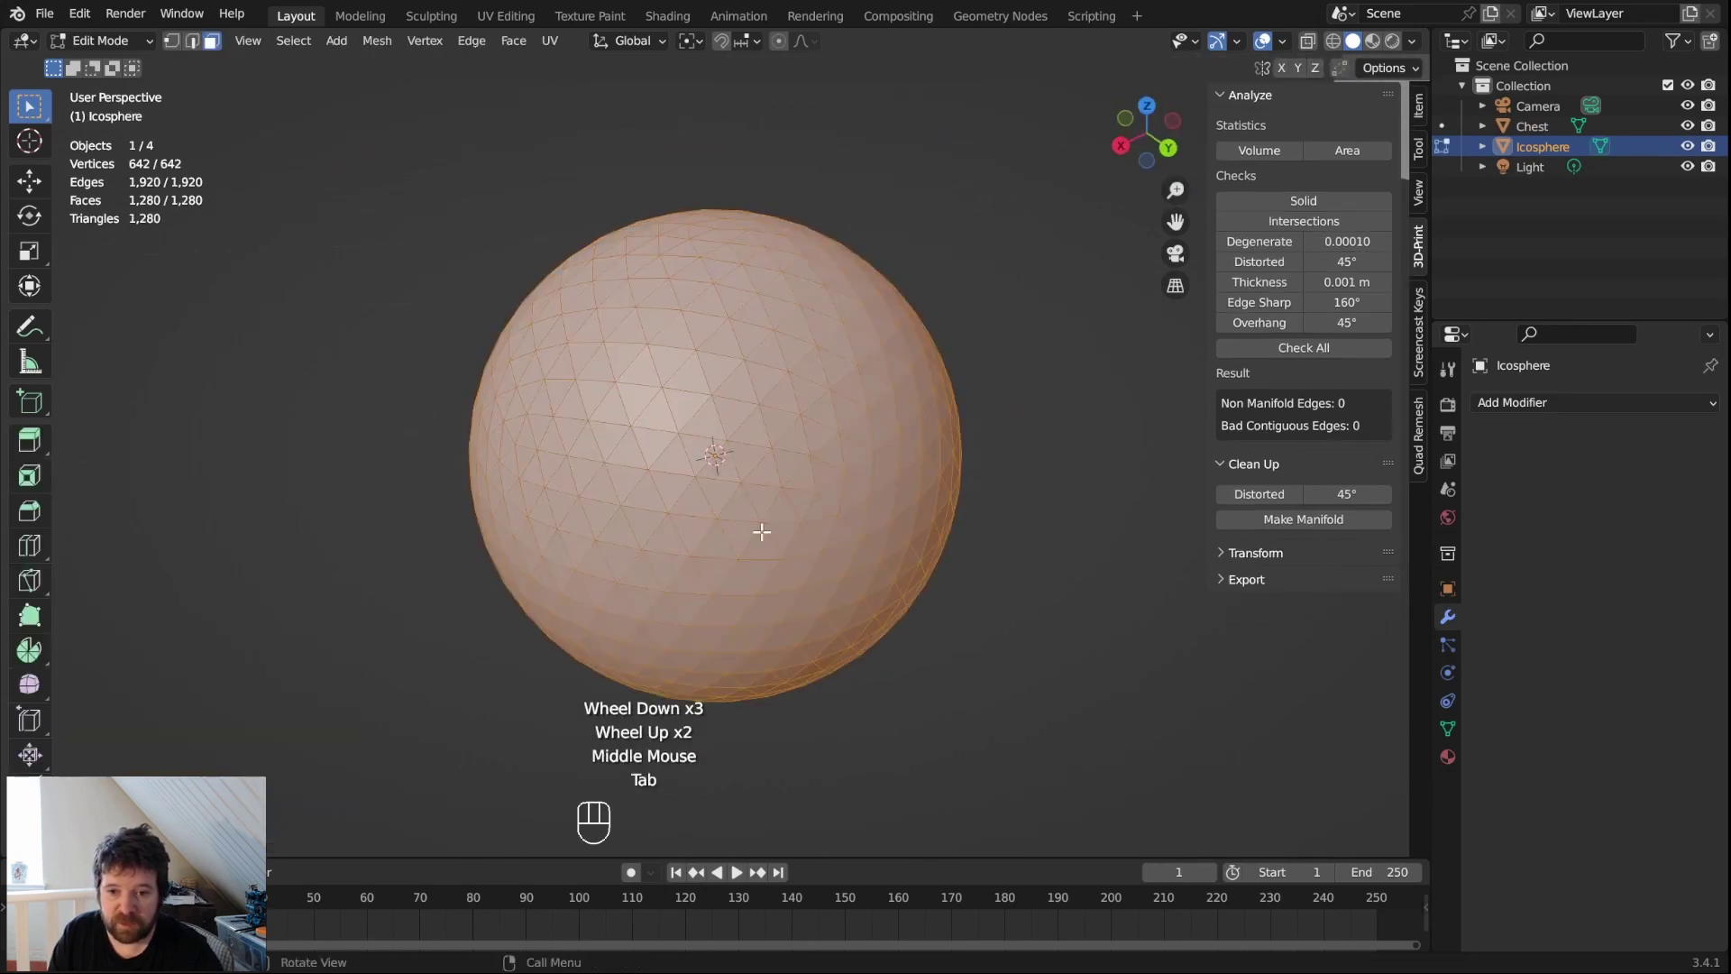
key(3)
click(733, 410)
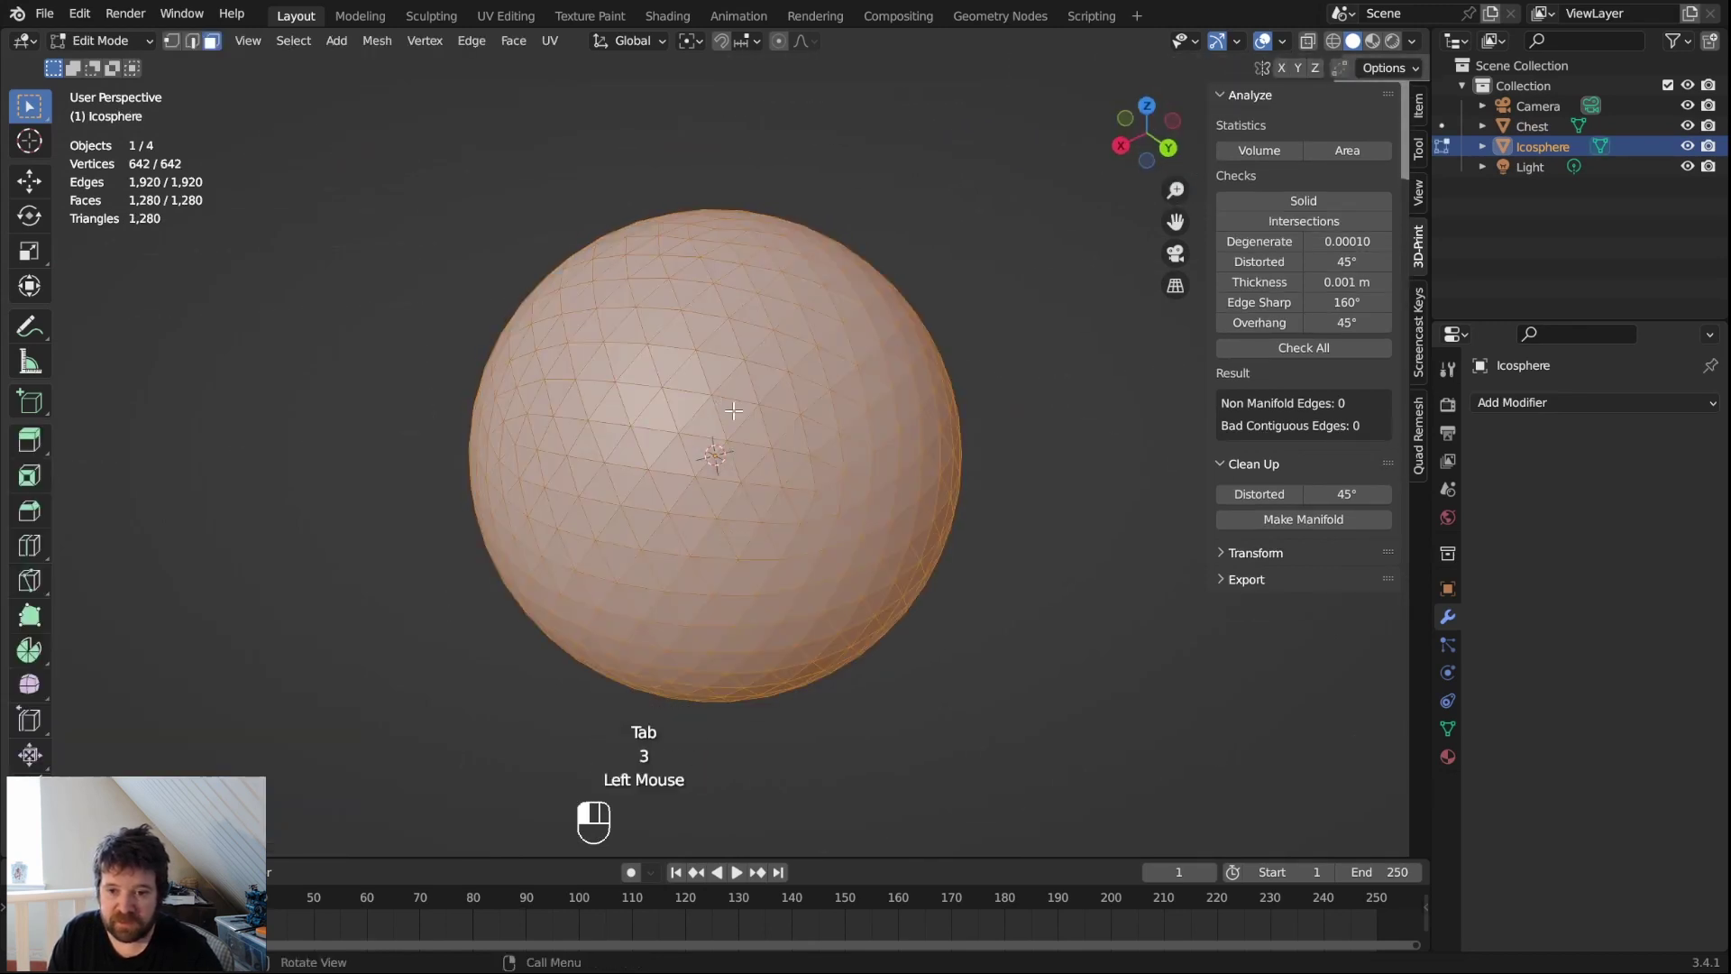
key(x)
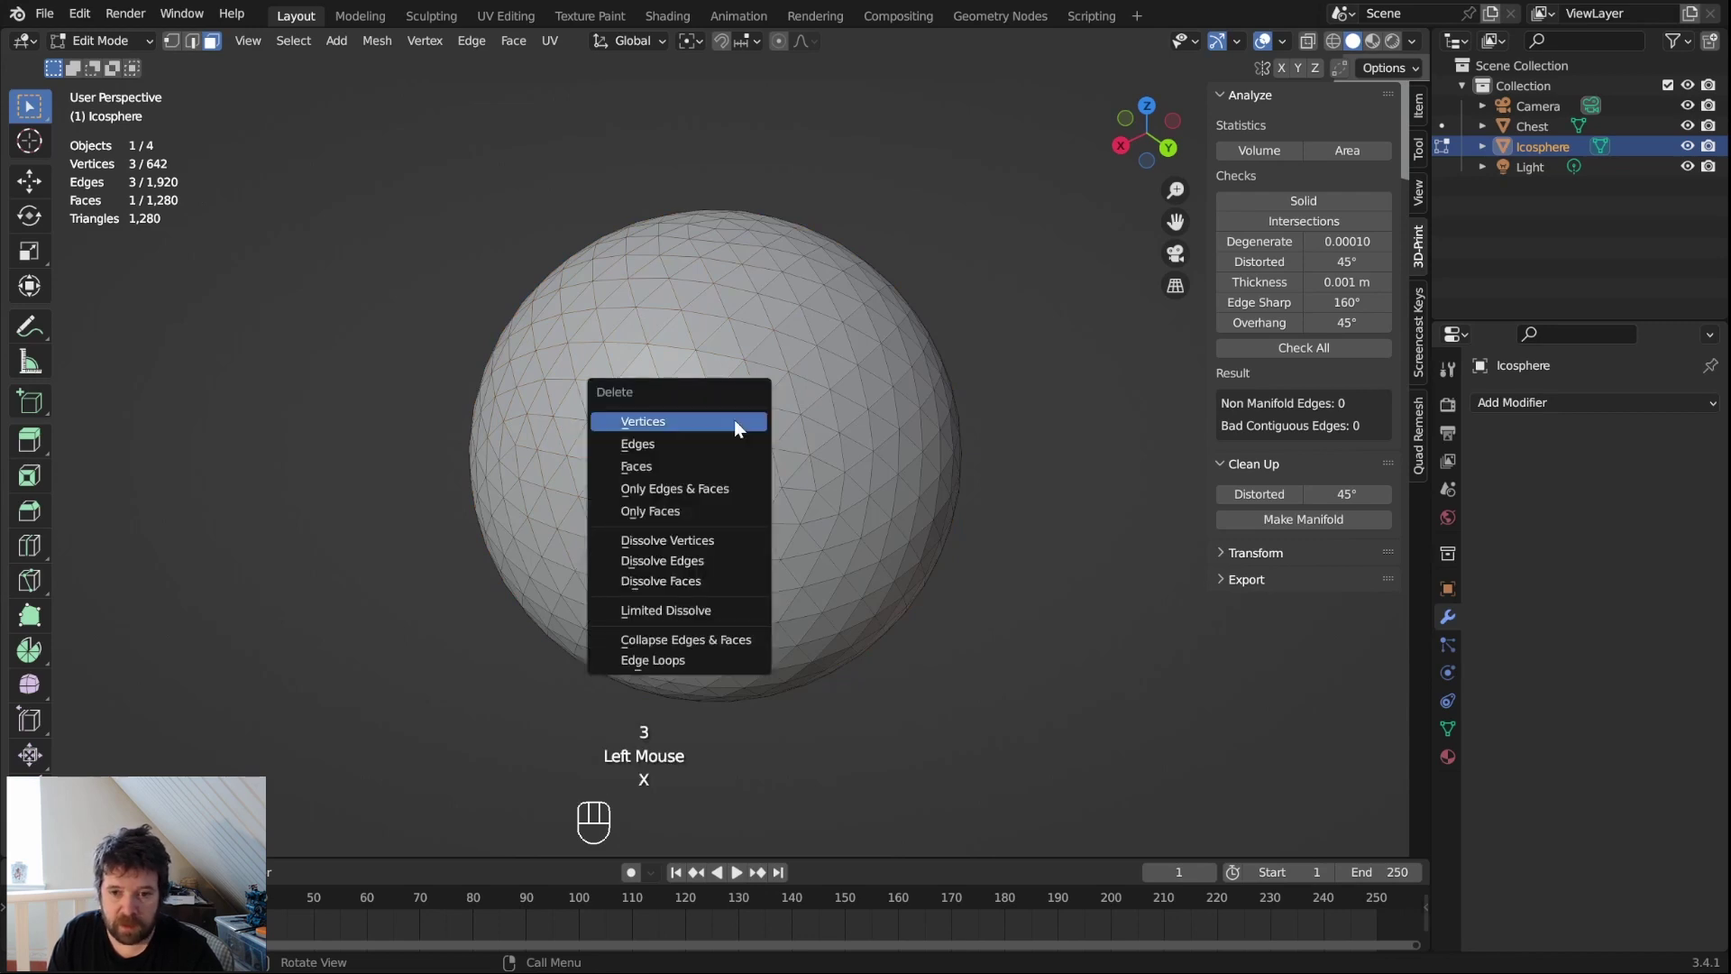
click(680, 467)
scroll(673, 456, down, 3)
key(Tab)
Step: Erase the blue annotation strokes below the ico sphere
middle_drag(673, 456, 819, 495)
scroll(918, 376, down, 2)
middle_drag(918, 377, 764, 436)
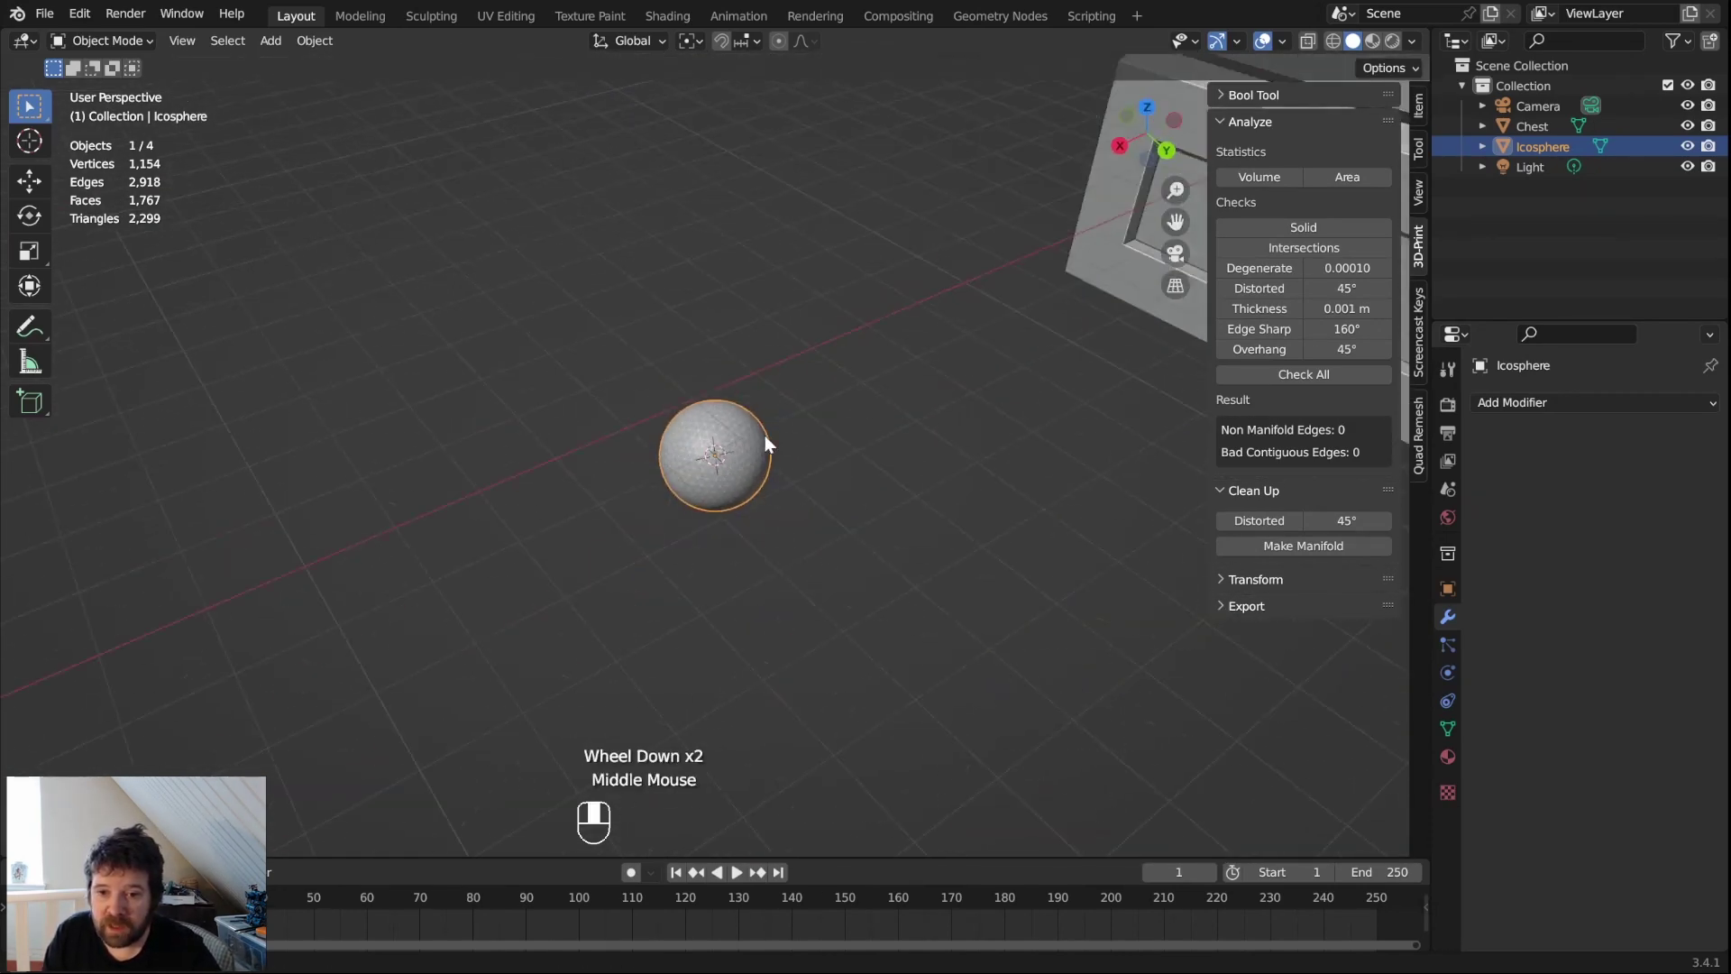
scroll(766, 373, down, 2)
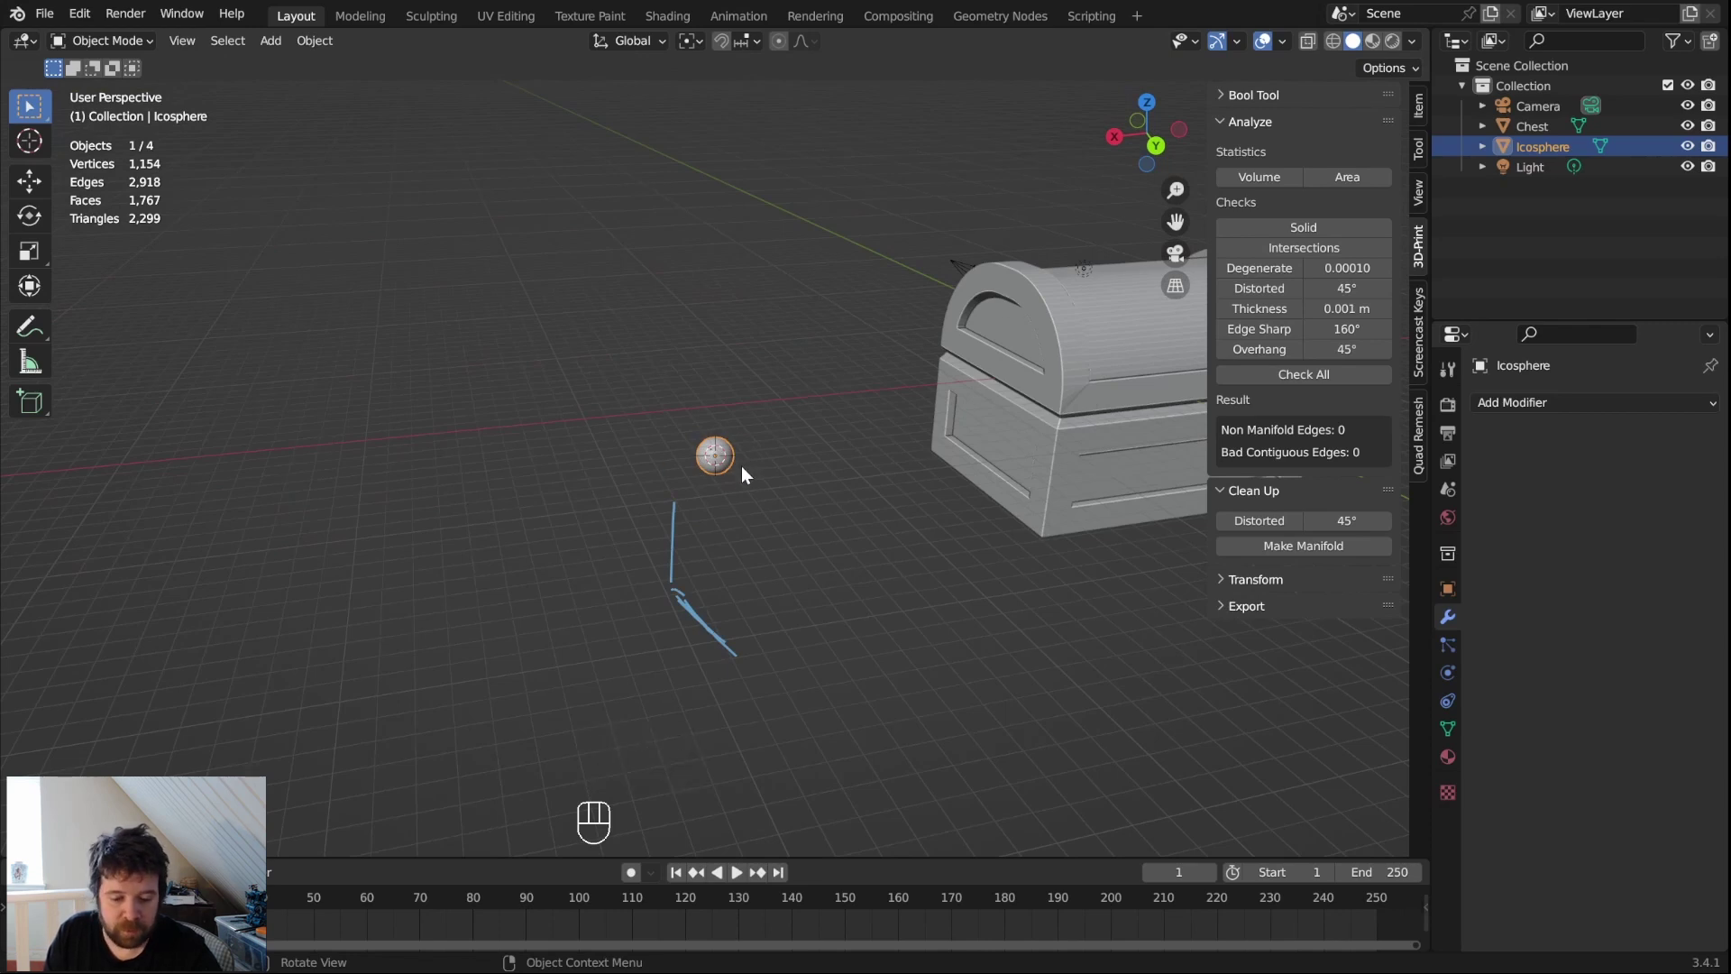
key(d)
right_drag(712, 475, 708, 674)
Step: Examine the hole in the ico sphere from several angles, and run the 3D-Print solid check on the sphere
scroll(881, 511, up, 5)
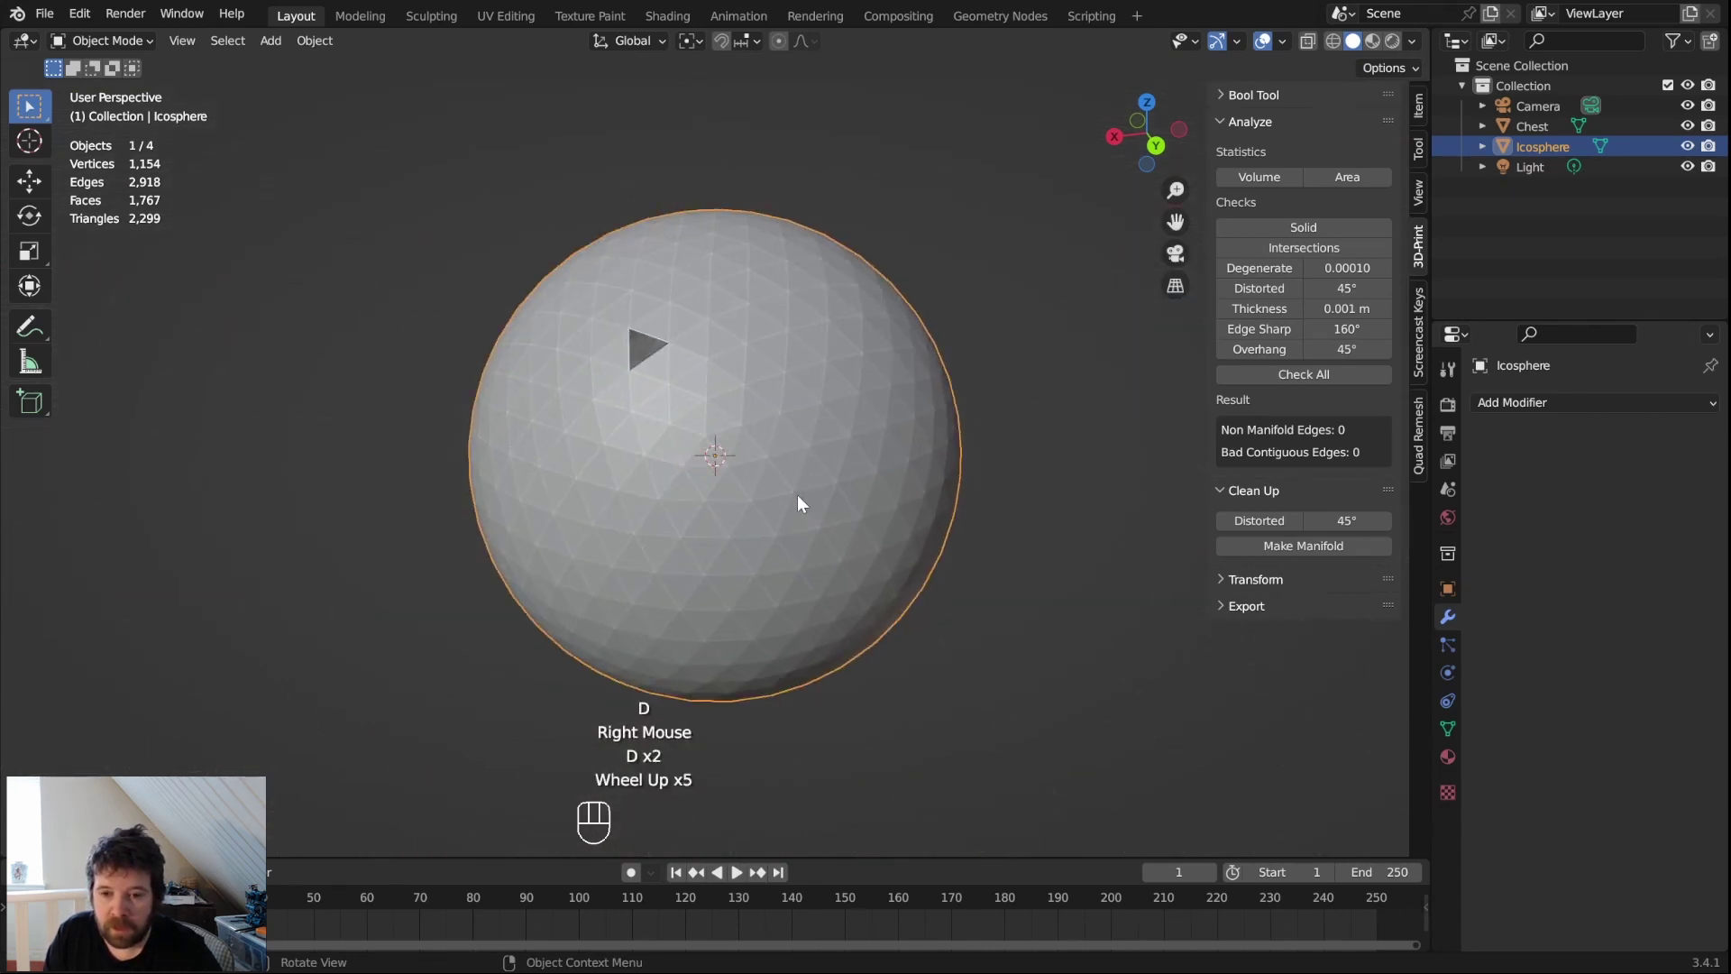
middle_drag(798, 496, 787, 429)
scroll(676, 536, down, 2)
scroll(819, 462, up, 2)
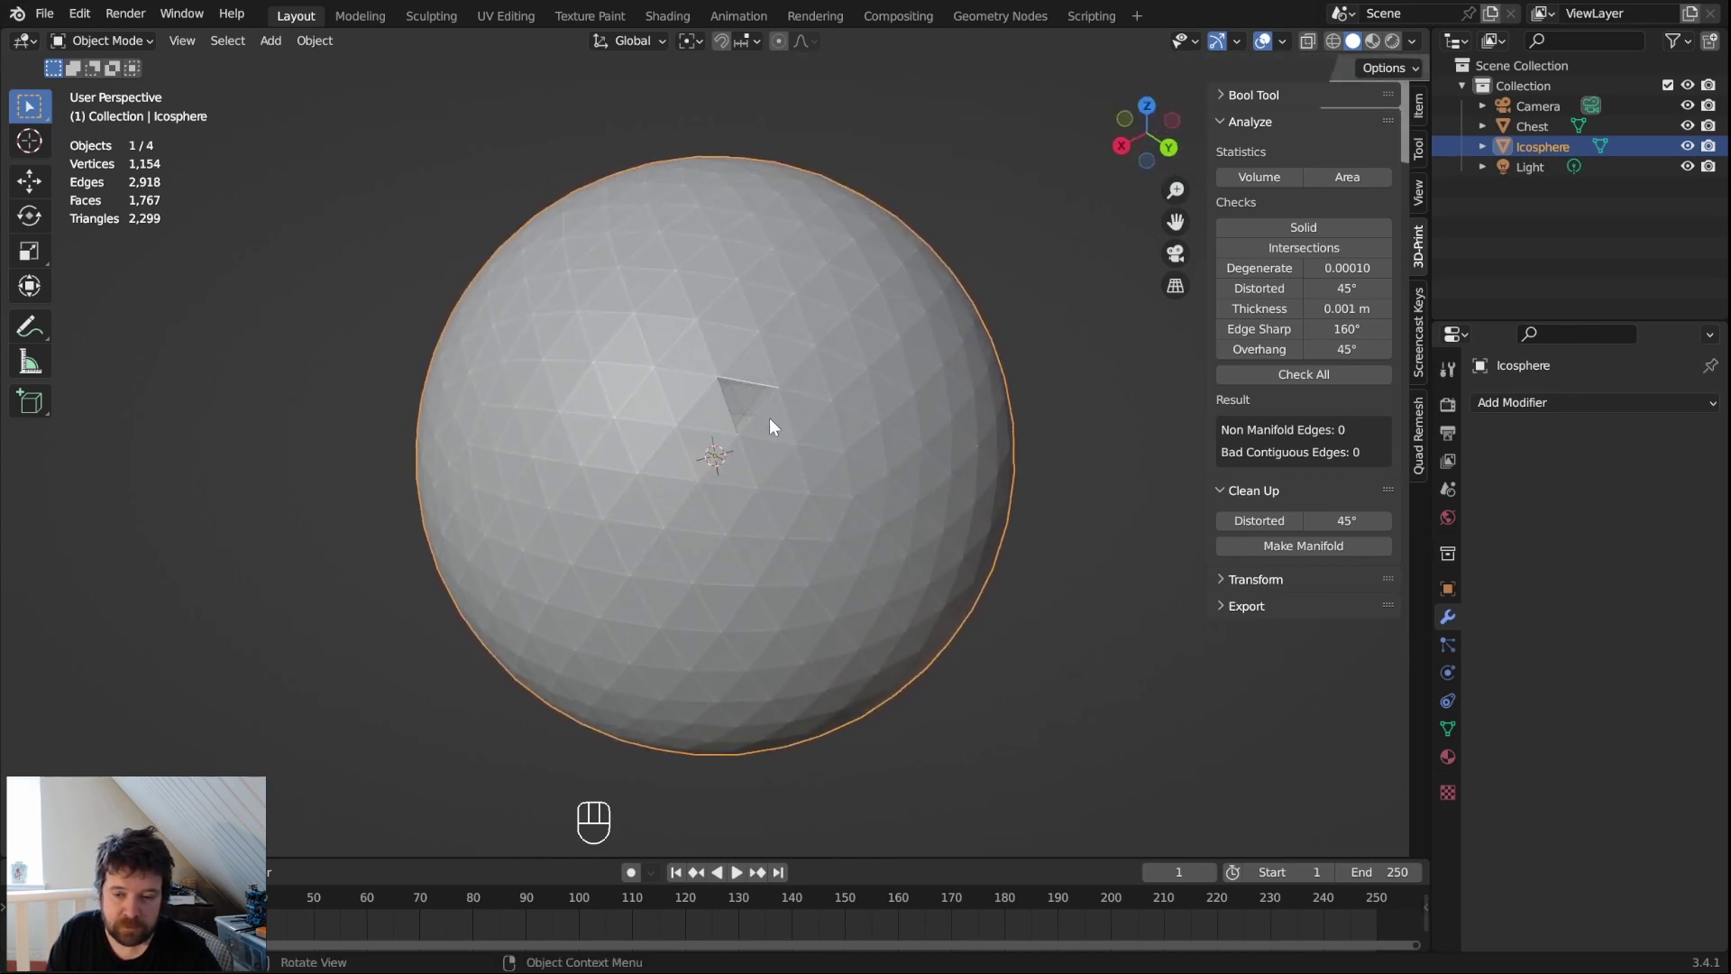
scroll(773, 415, down, 2)
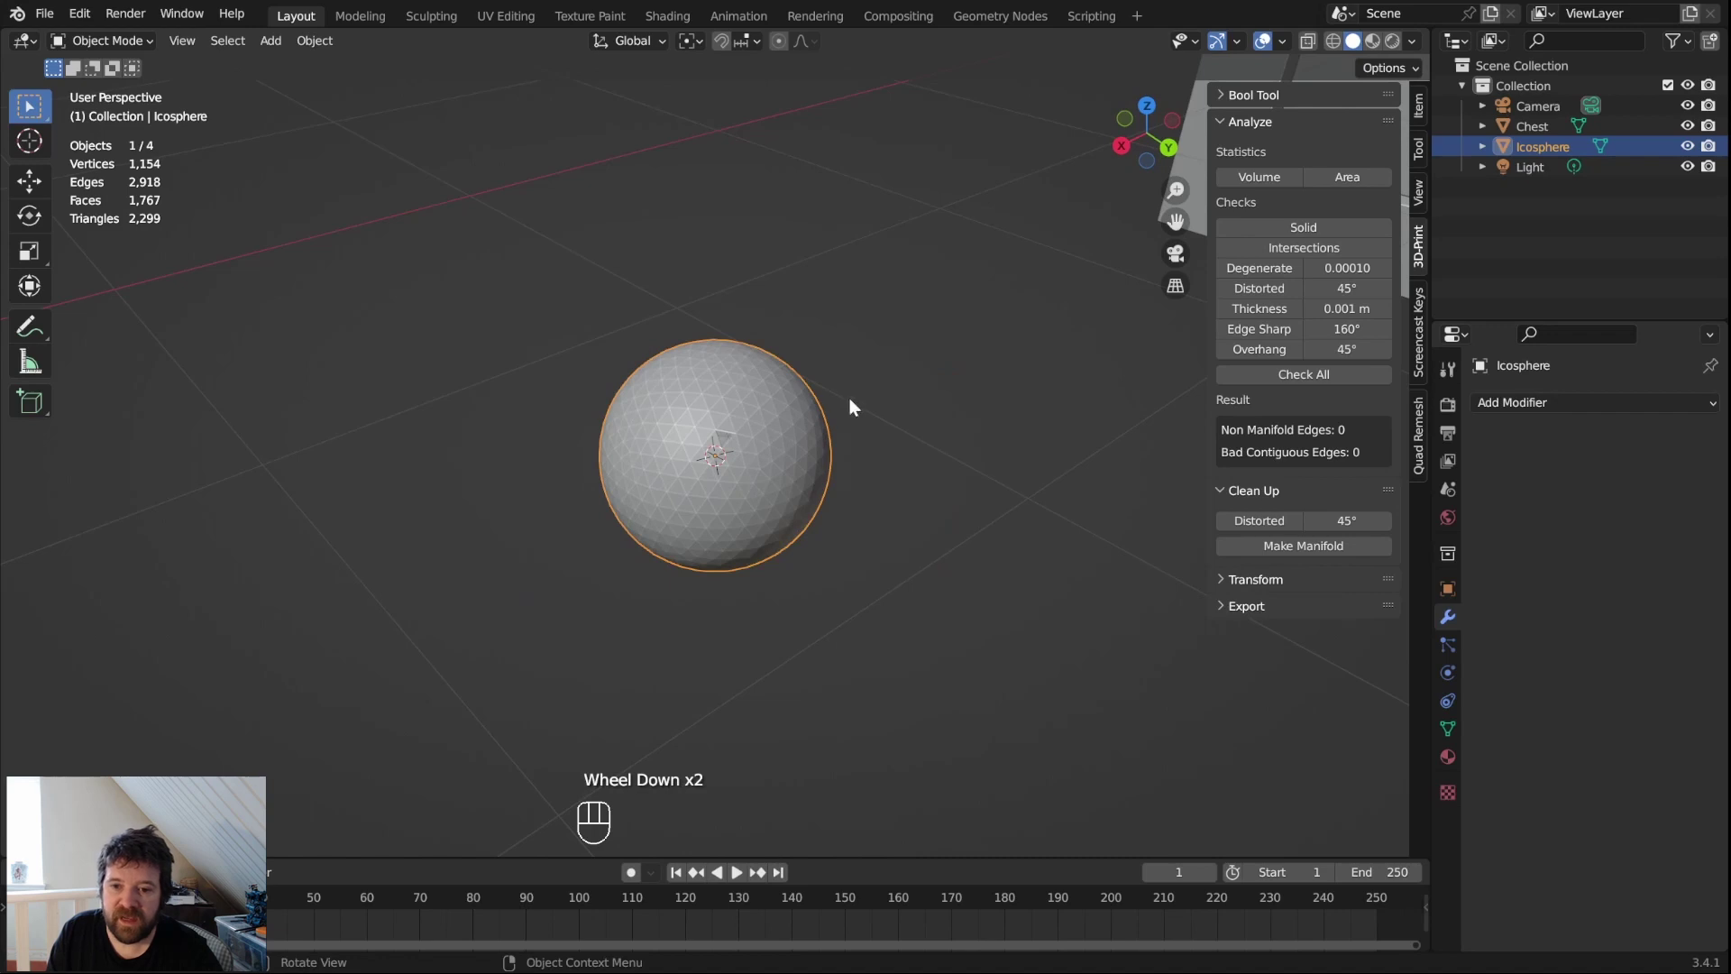
scroll(849, 398, up, 2)
middle_drag(833, 420, 956, 321)
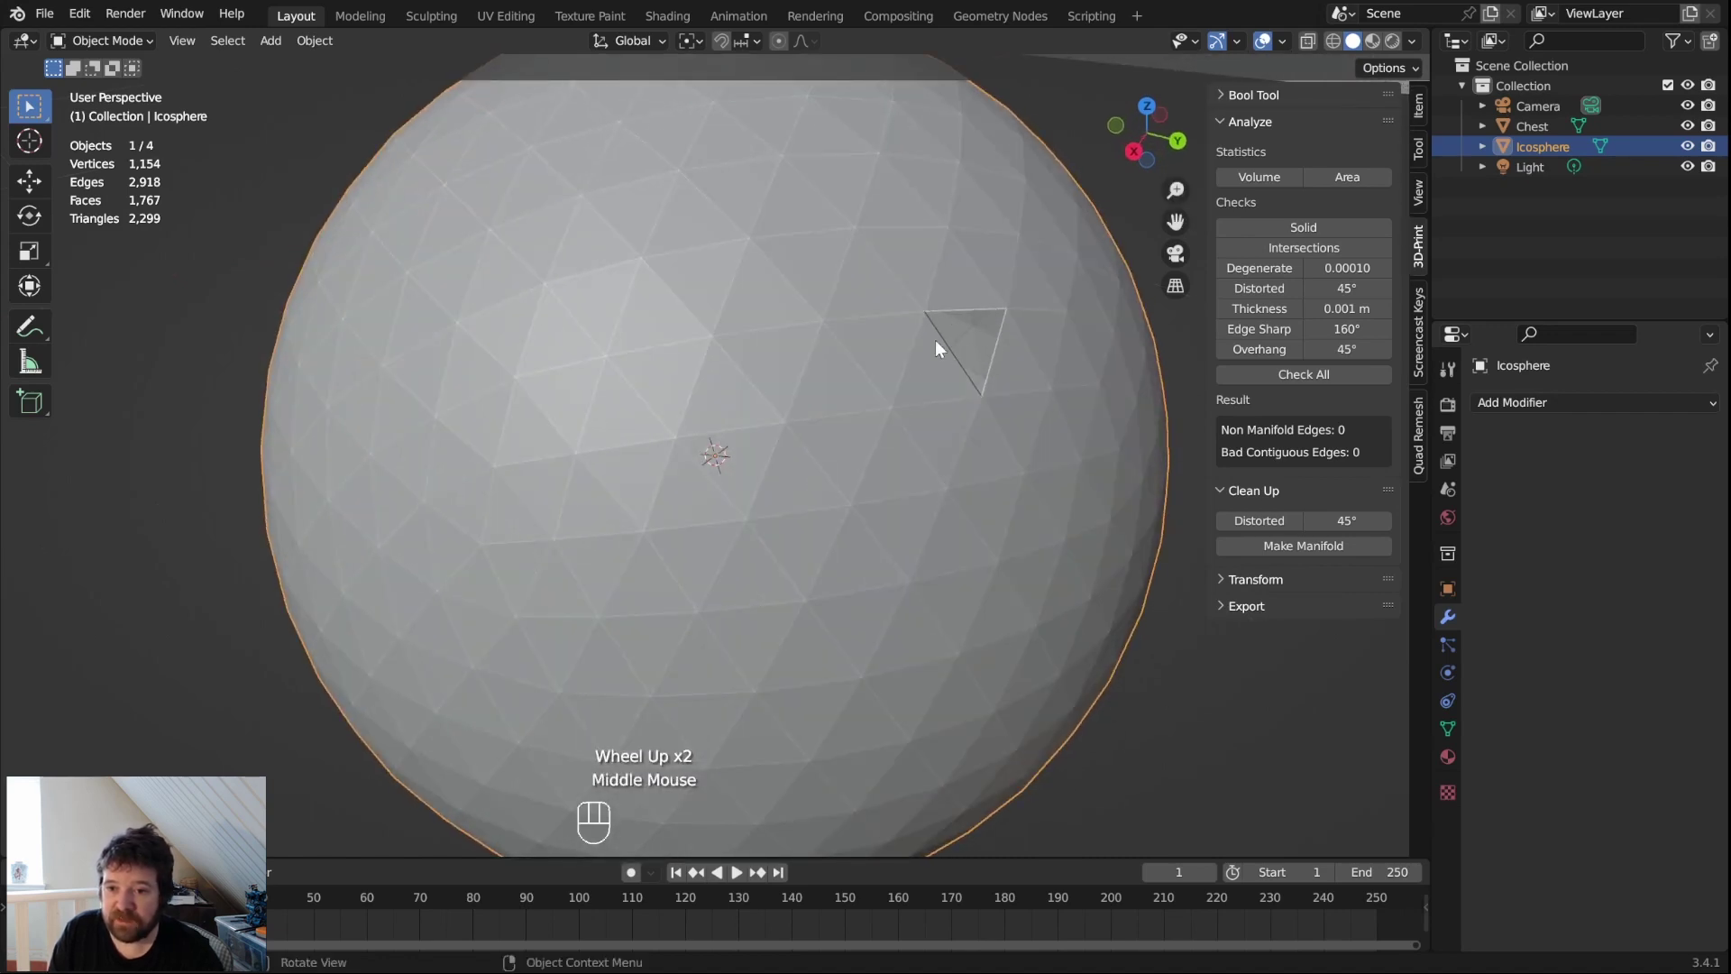
scroll(775, 424, down, 2)
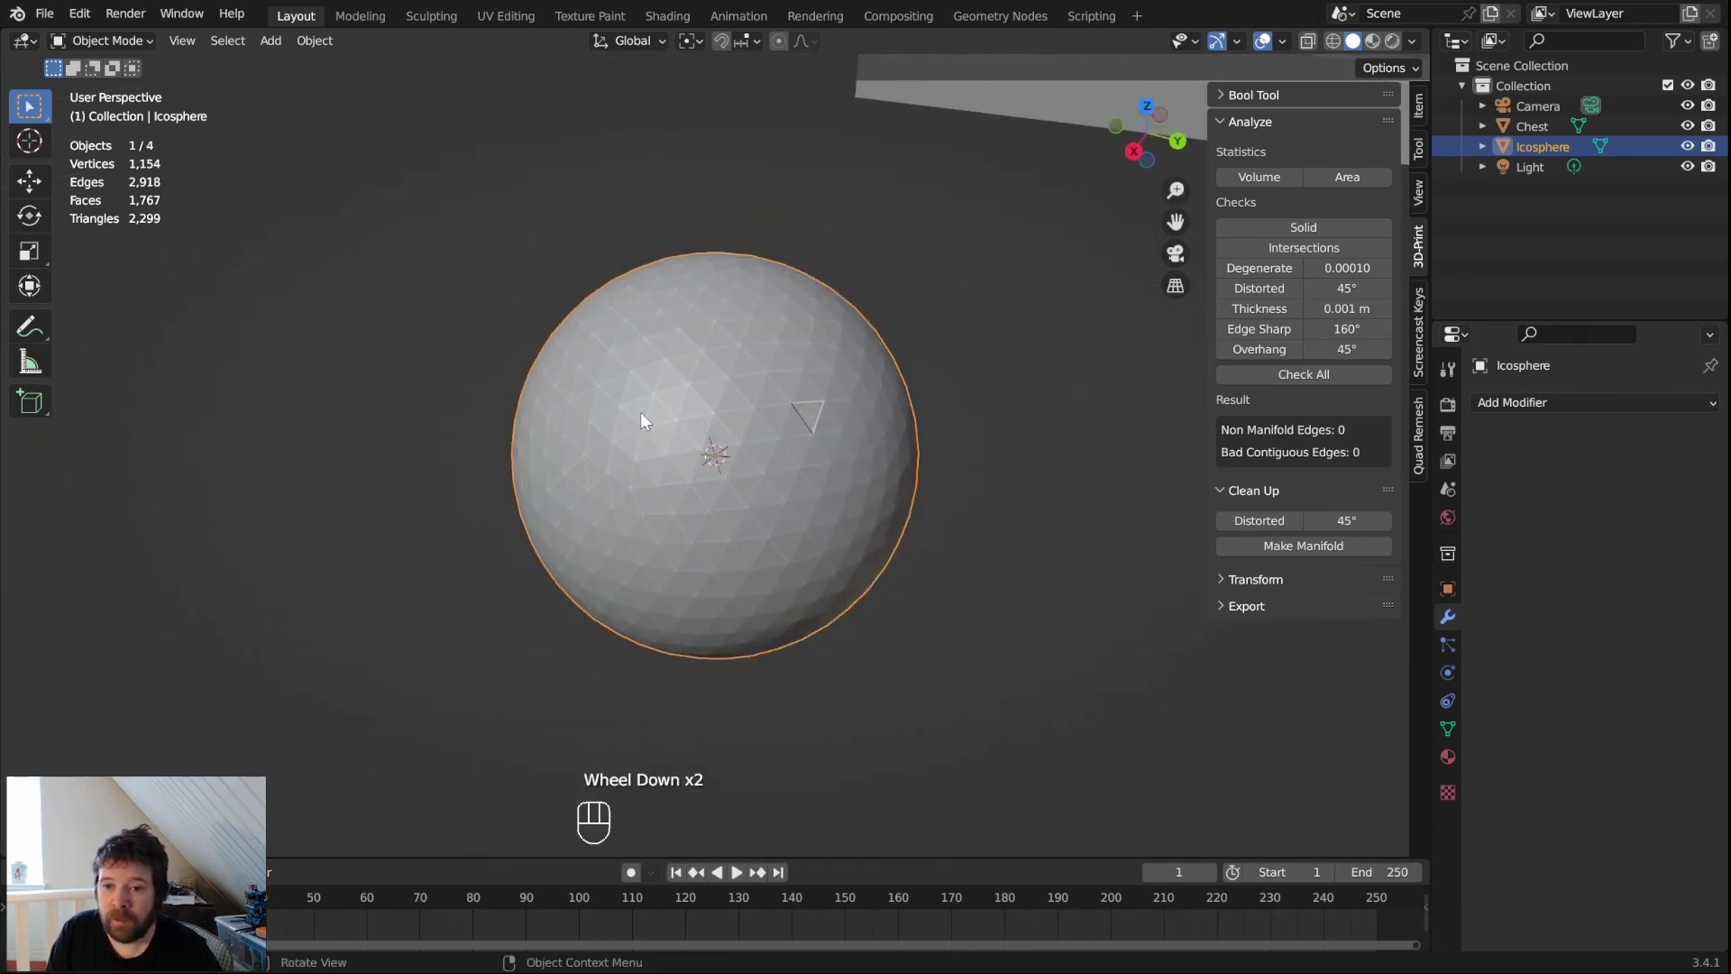
click(1325, 228)
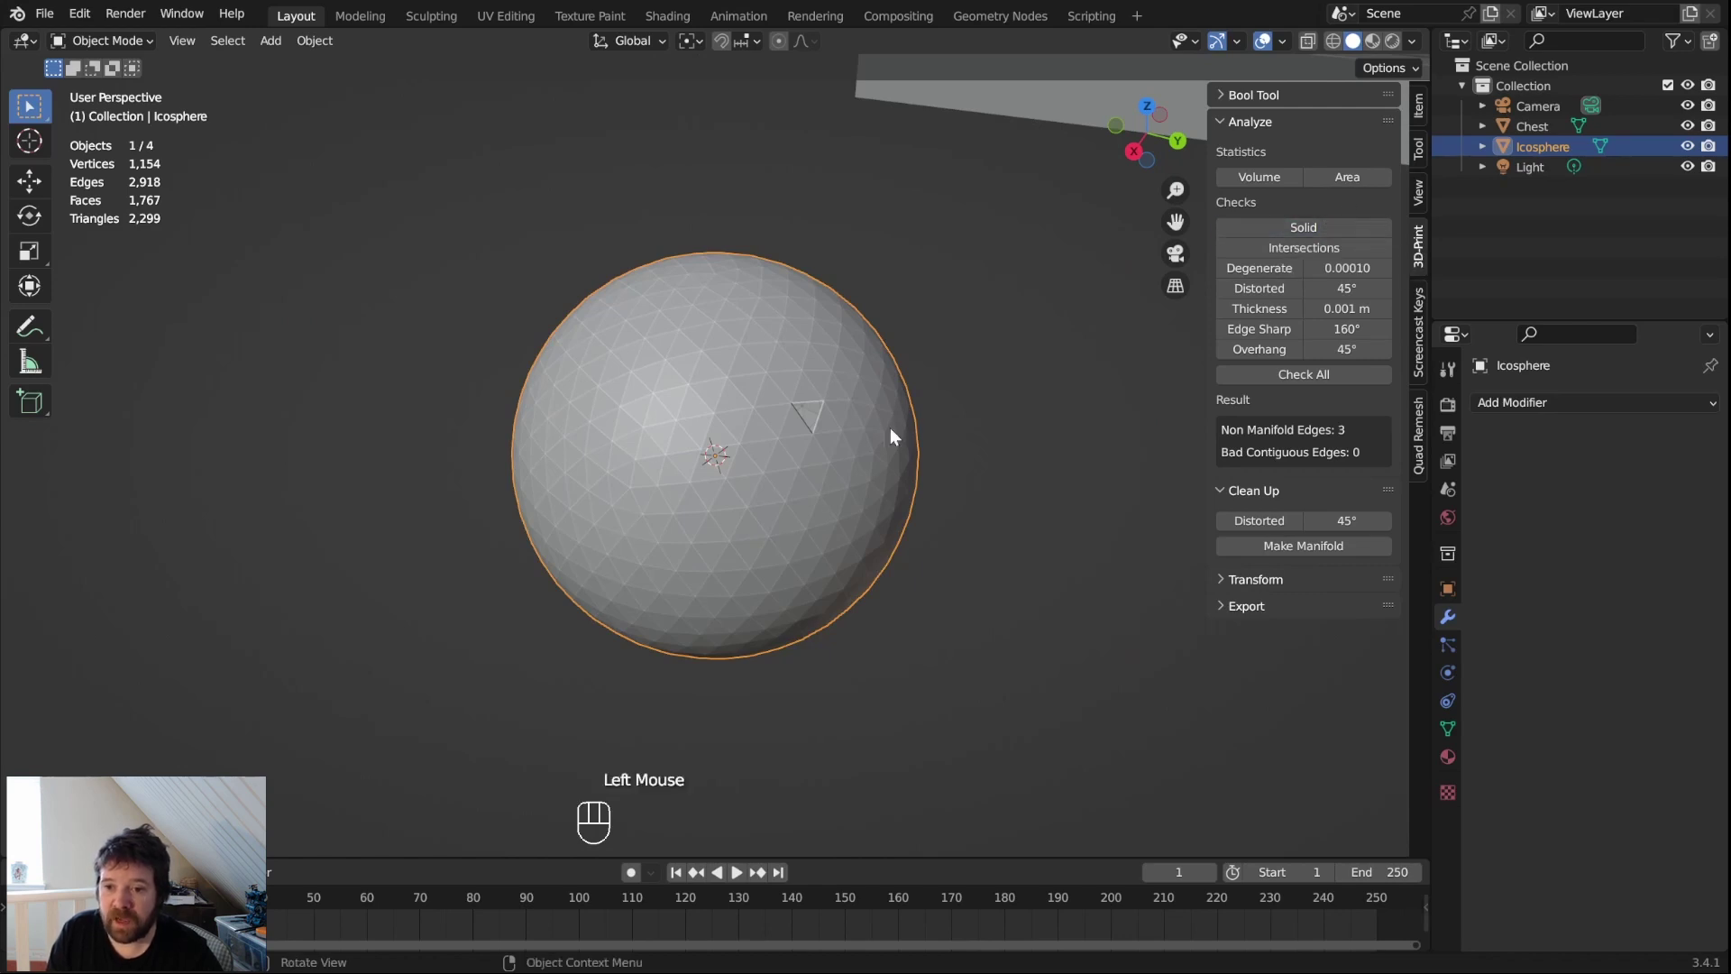
Step: Select the ico sphere's non-manifold edges from the solid check result in Edit Mode, and examine the hole they surround
key(Tab)
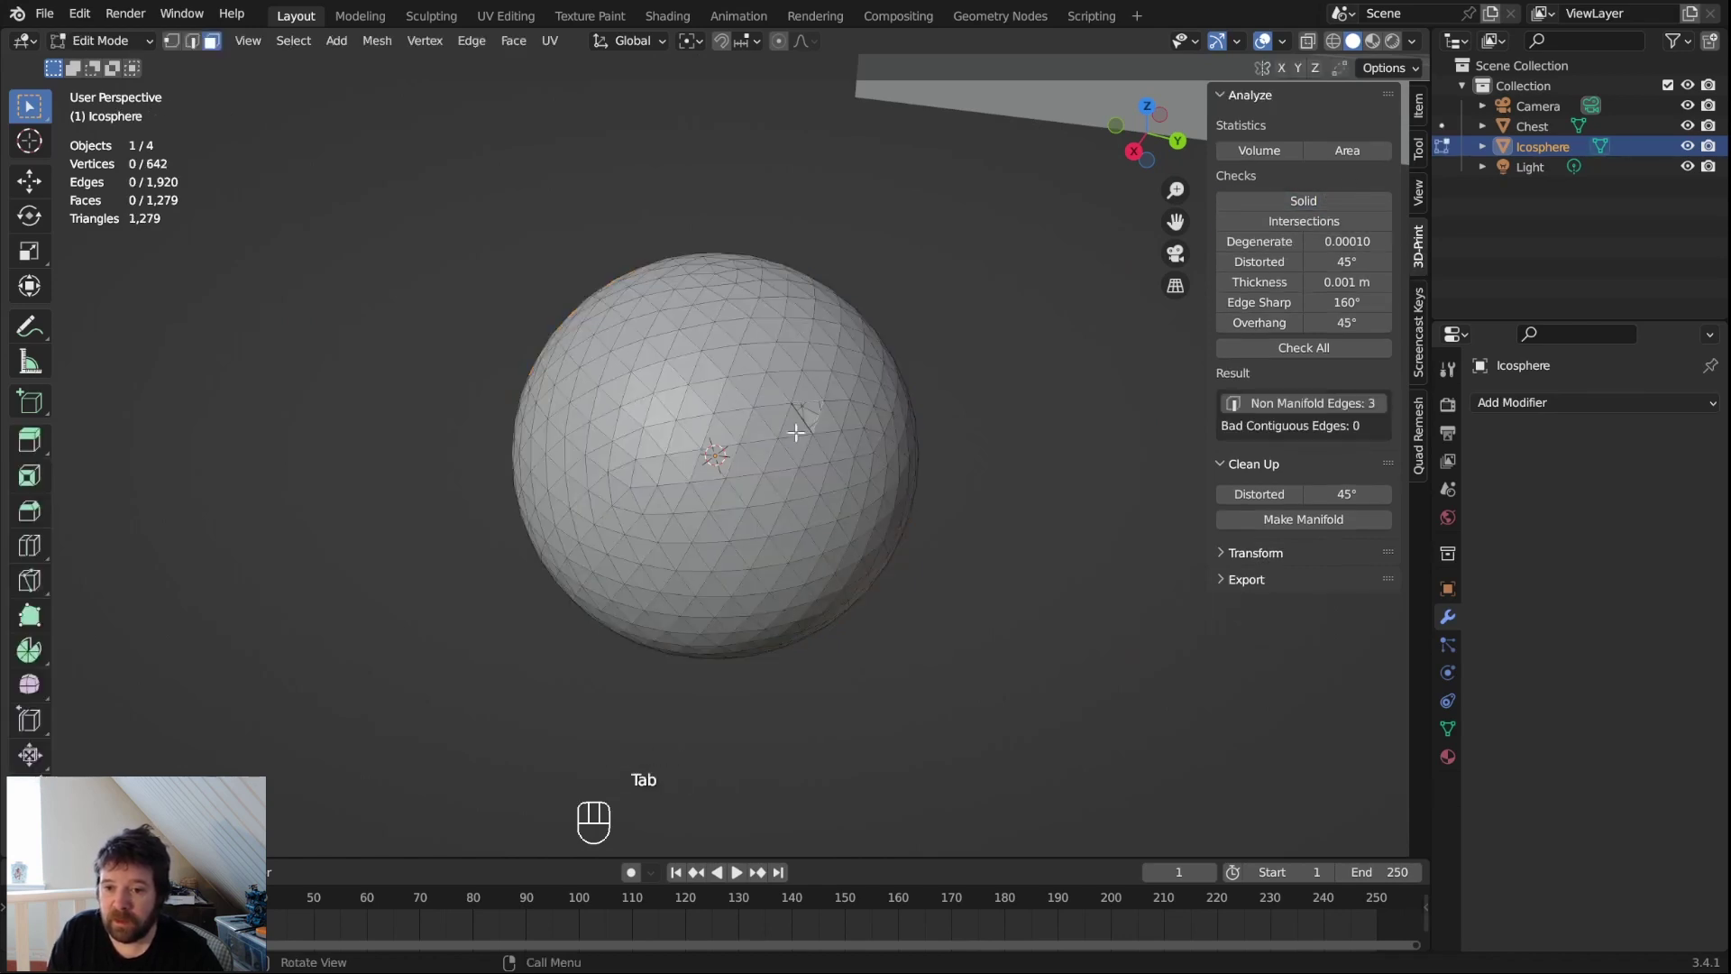
click(1301, 404)
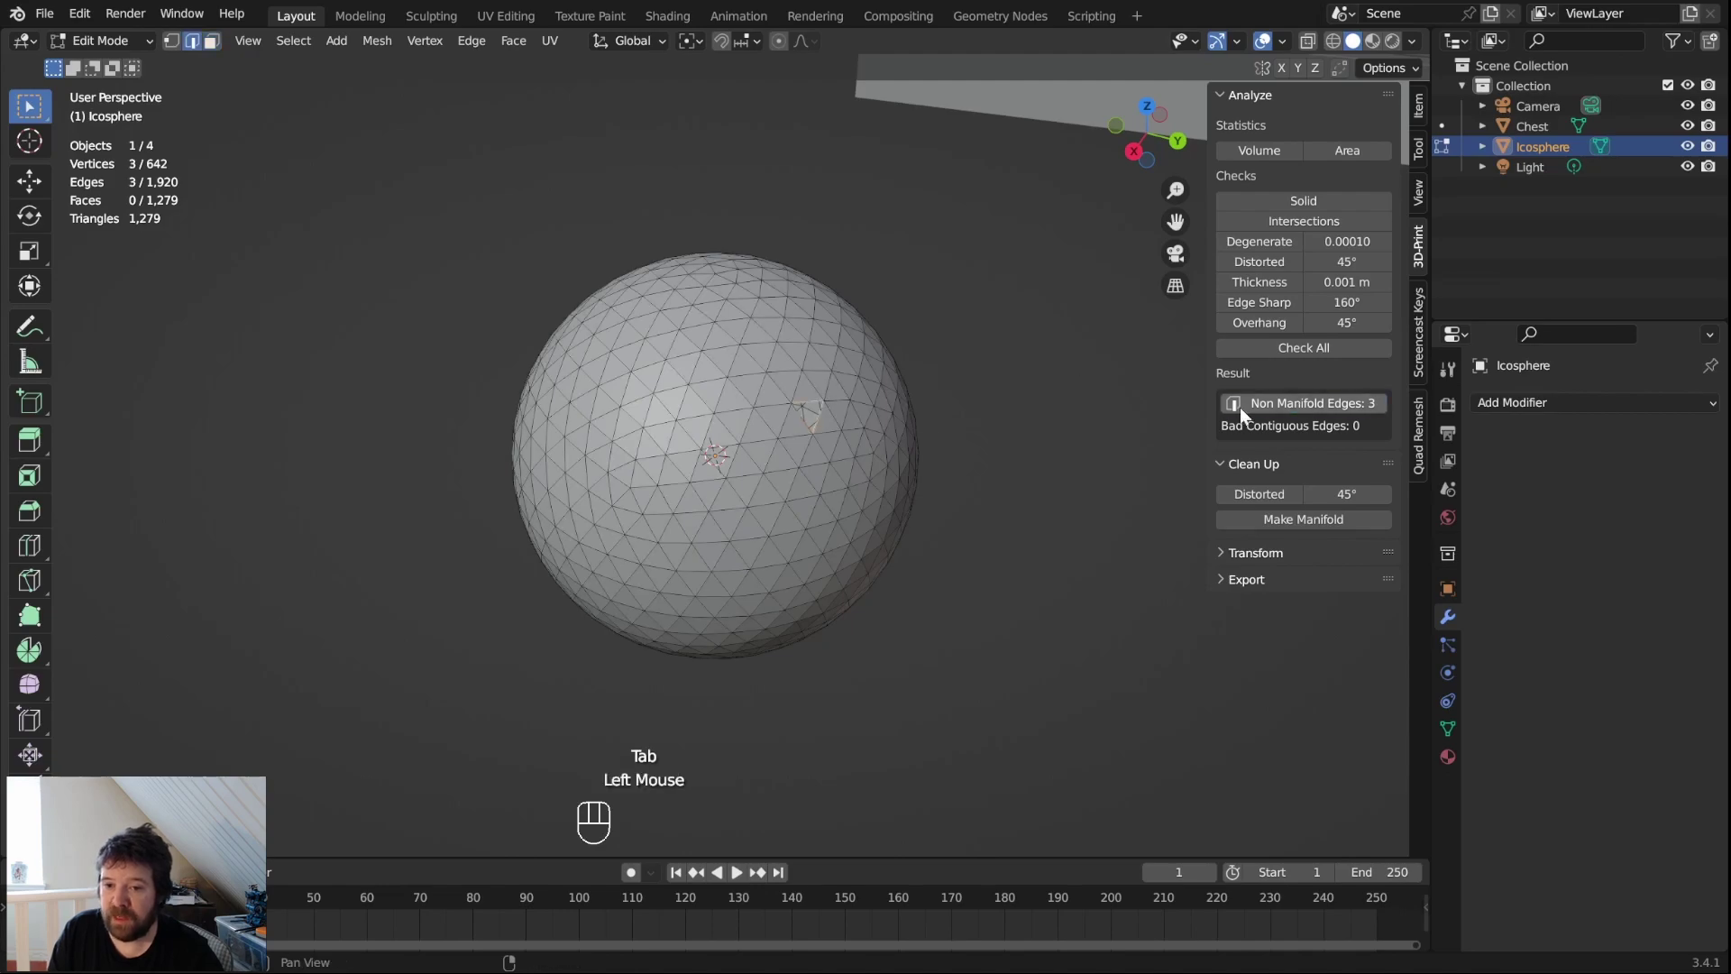
scroll(812, 418, up, 2)
middle_drag(812, 418, 902, 498)
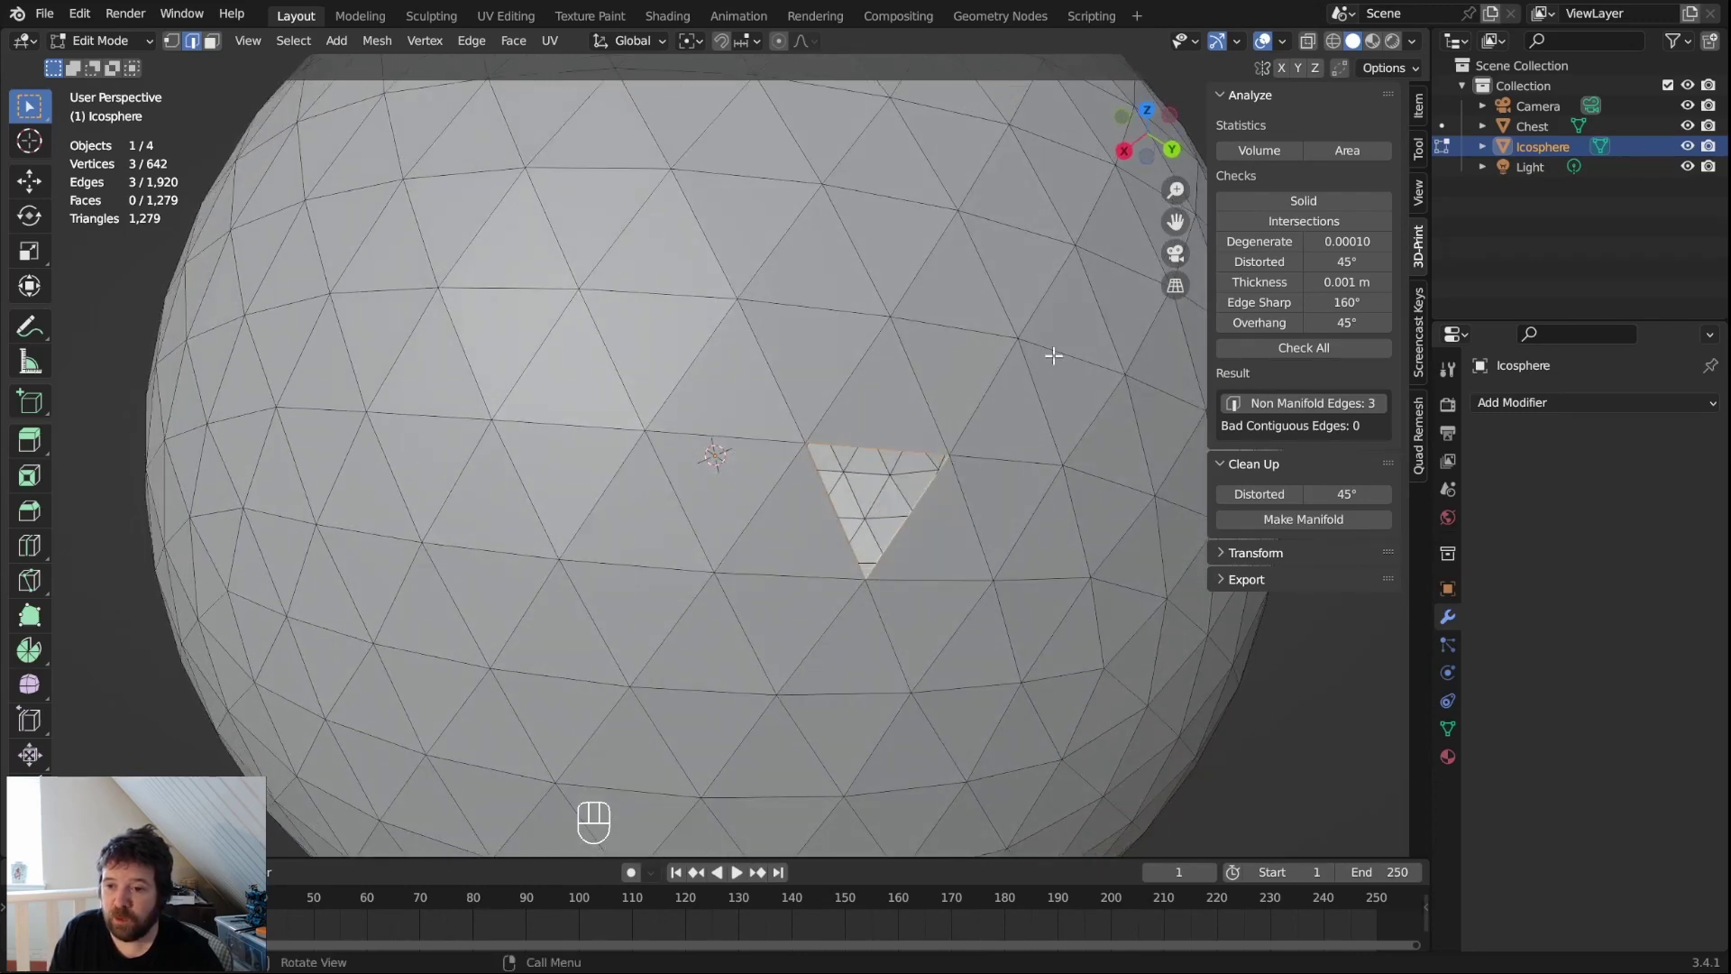
Step: Repair the hole in the ico sphere with Make Manifold, and run the solid and intersections checks on it
click(1244, 463)
click(1244, 464)
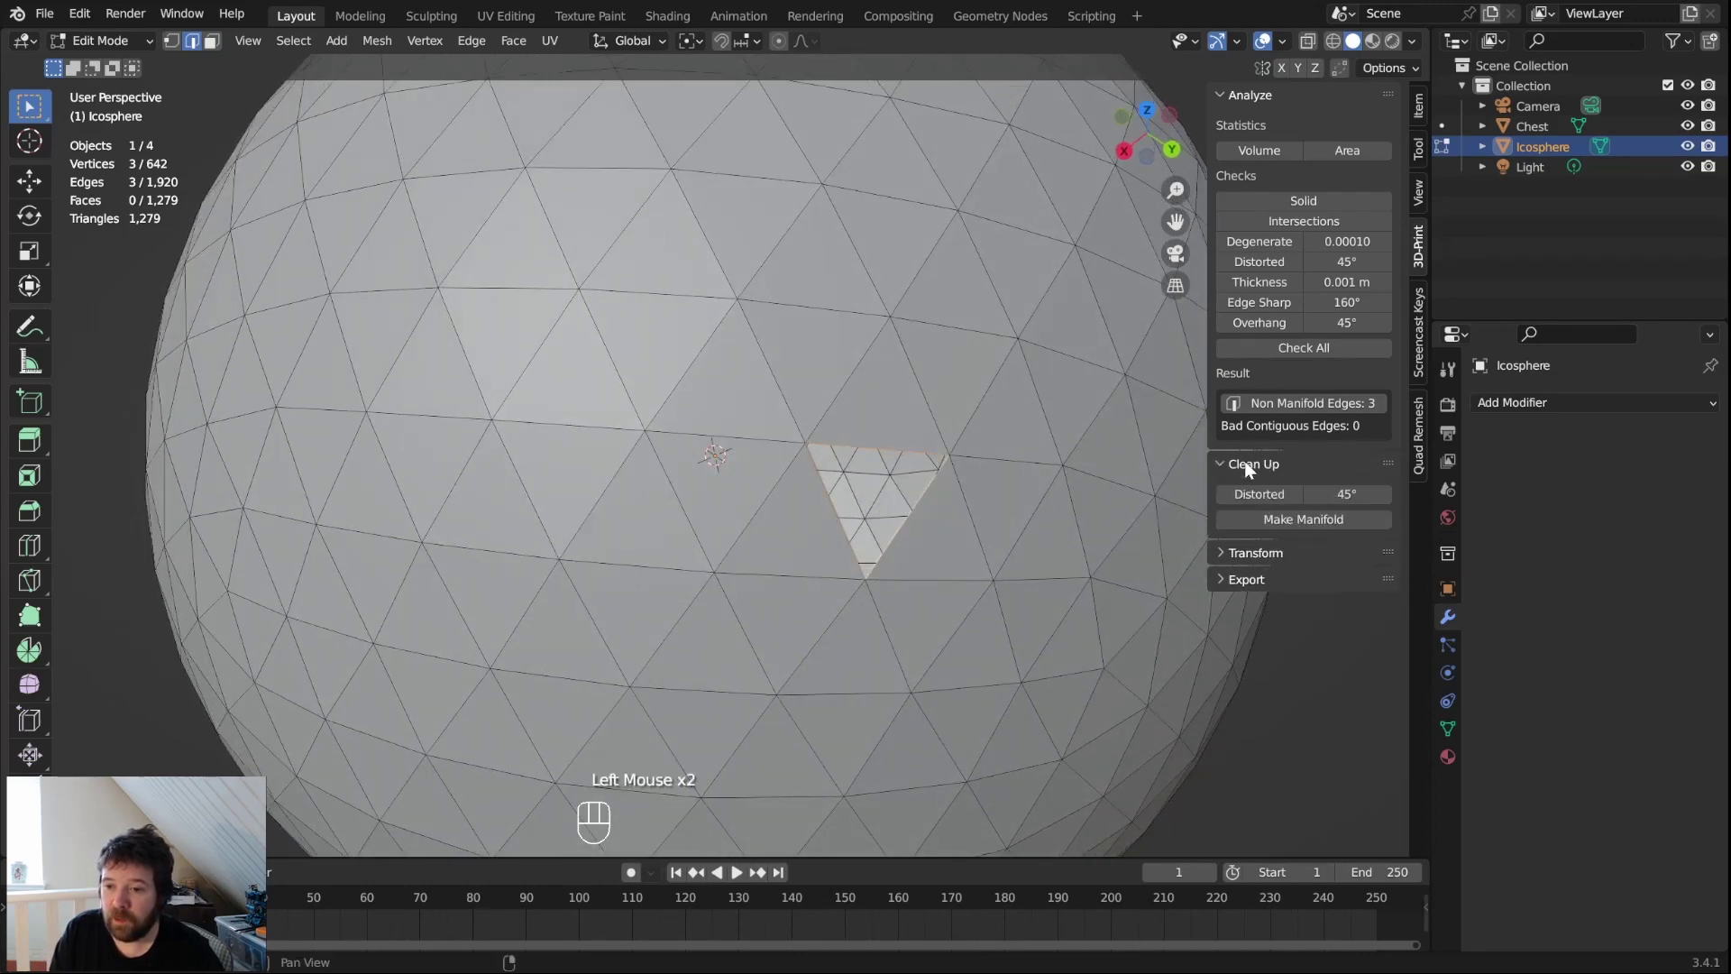
click(1306, 517)
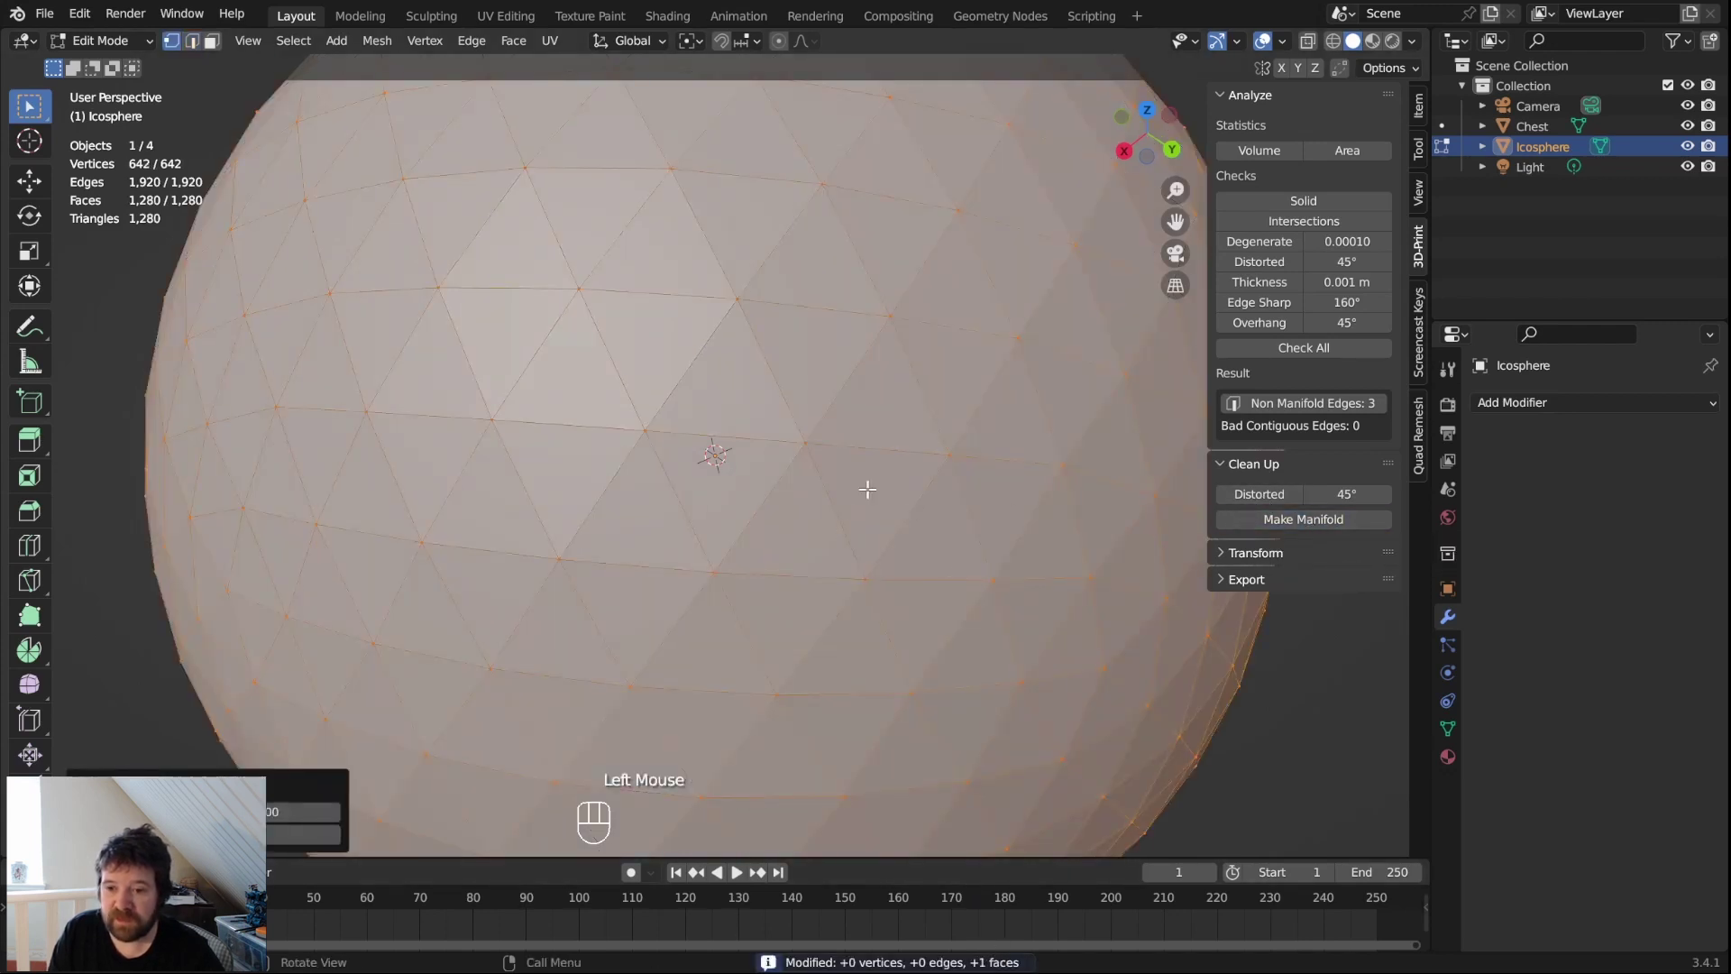
scroll(861, 487, down, 2)
mouse_move(862, 487)
middle_down()
mouse_move(839, 518)
mouse_move(885, 477)
middle_up()
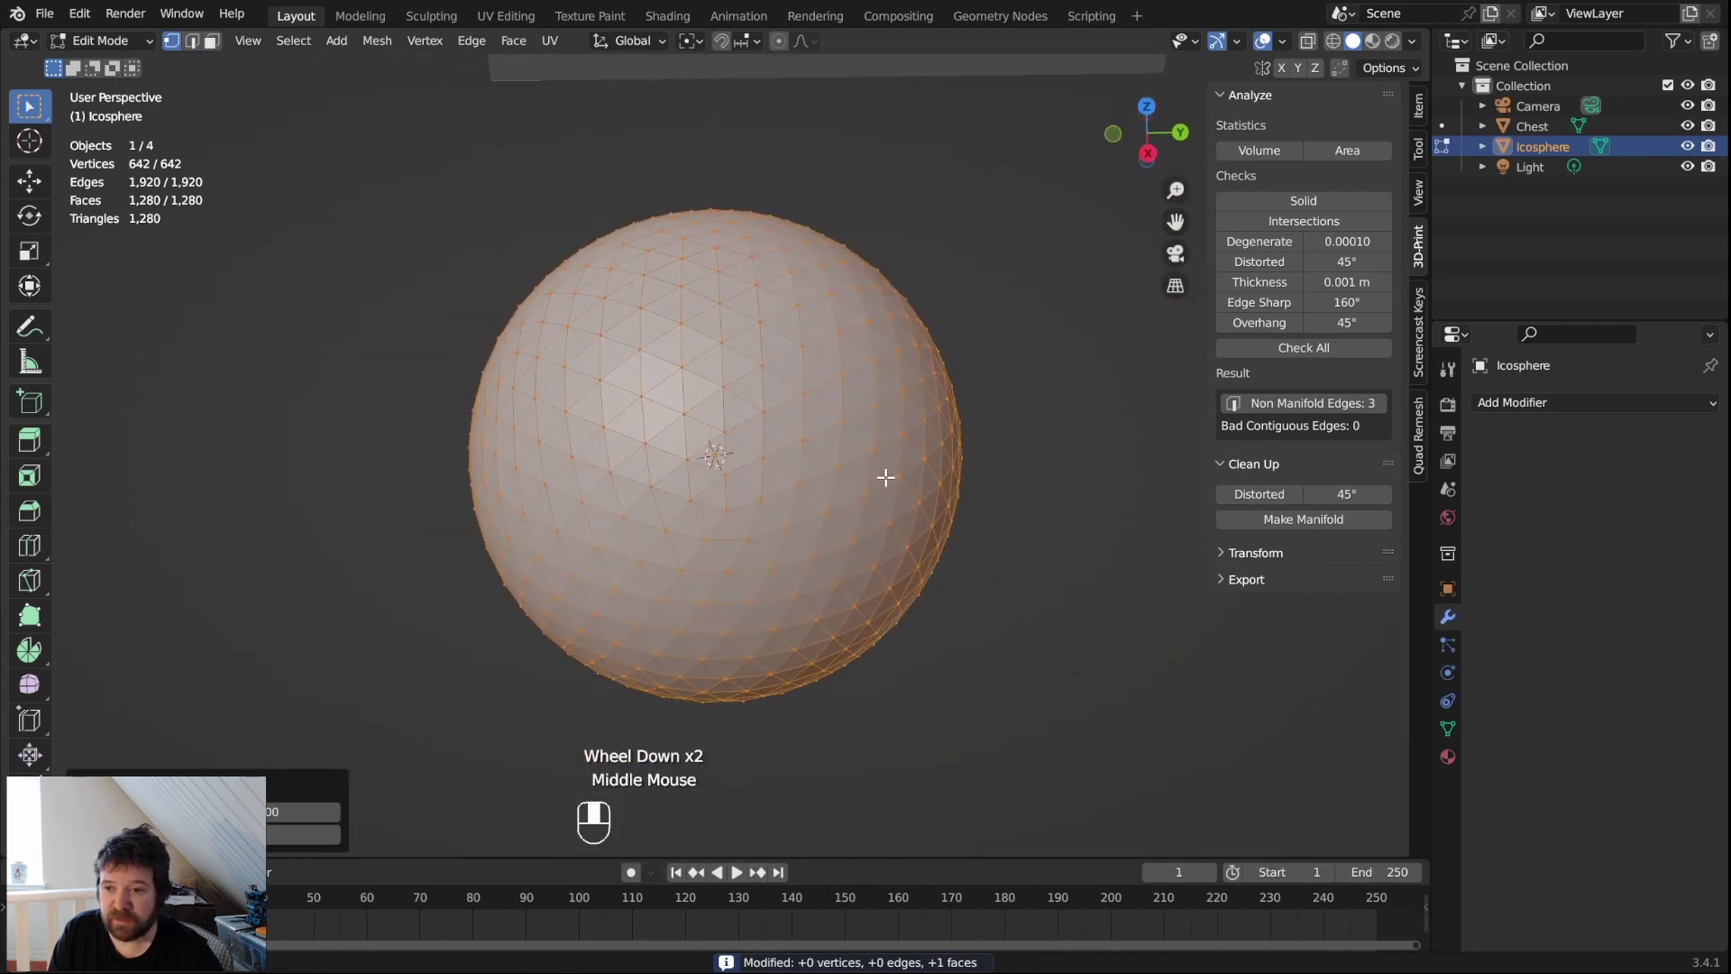
click(1278, 202)
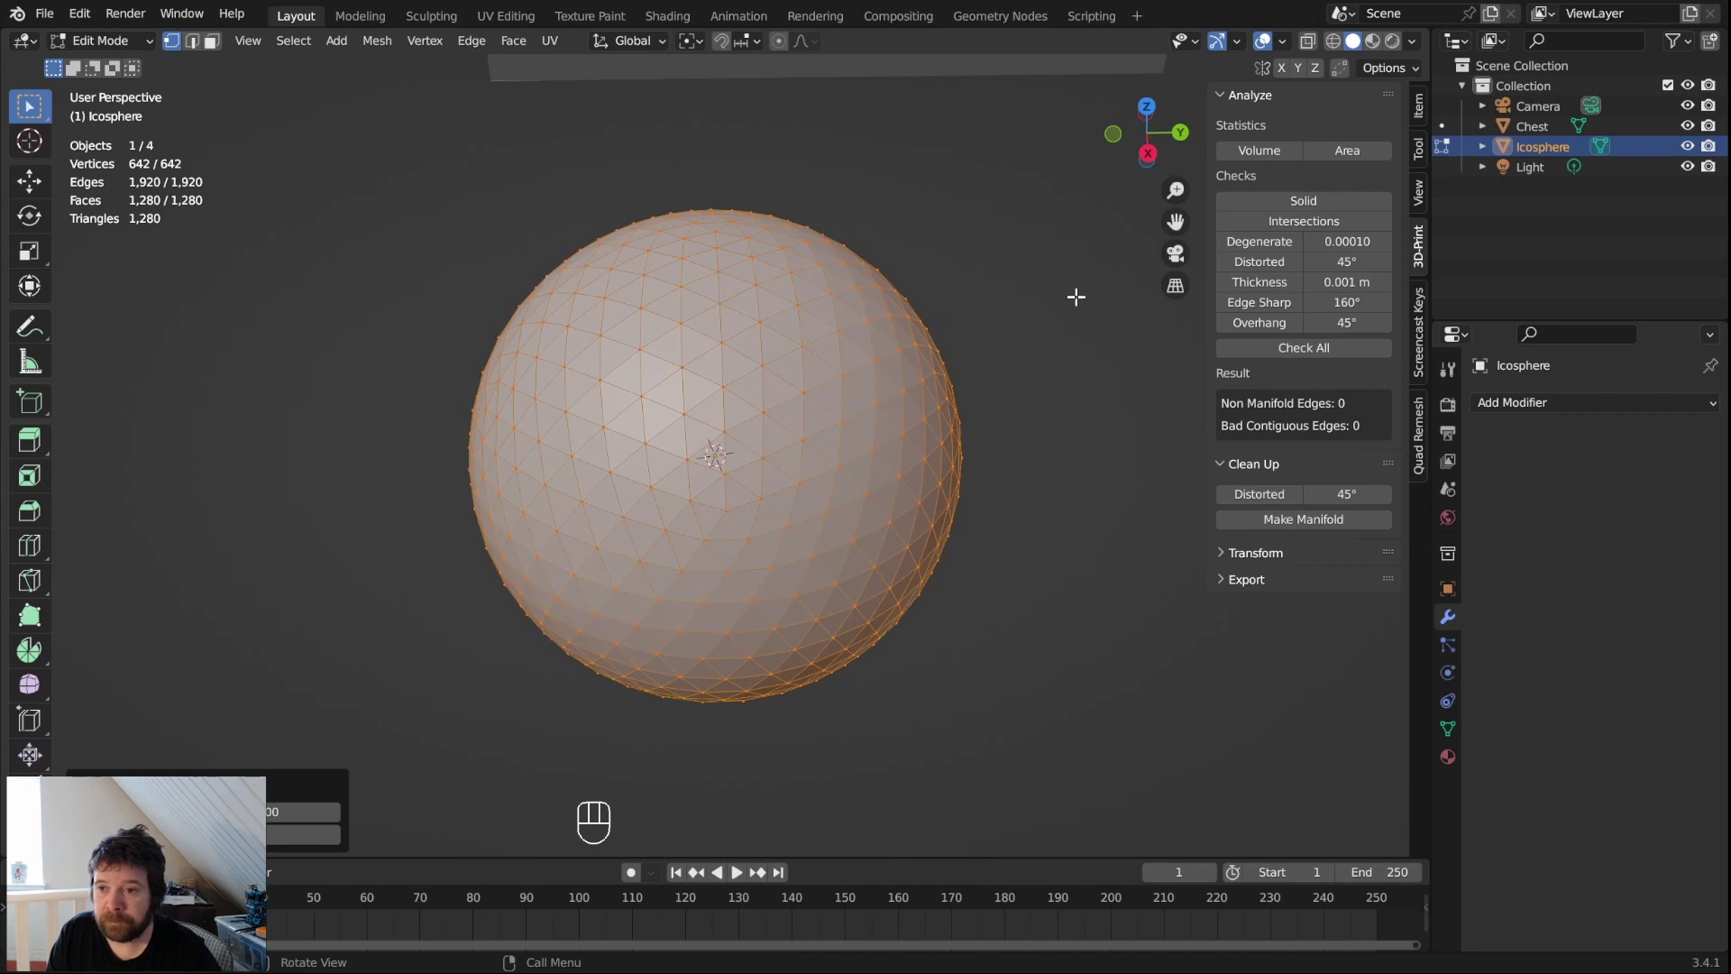
click(1333, 233)
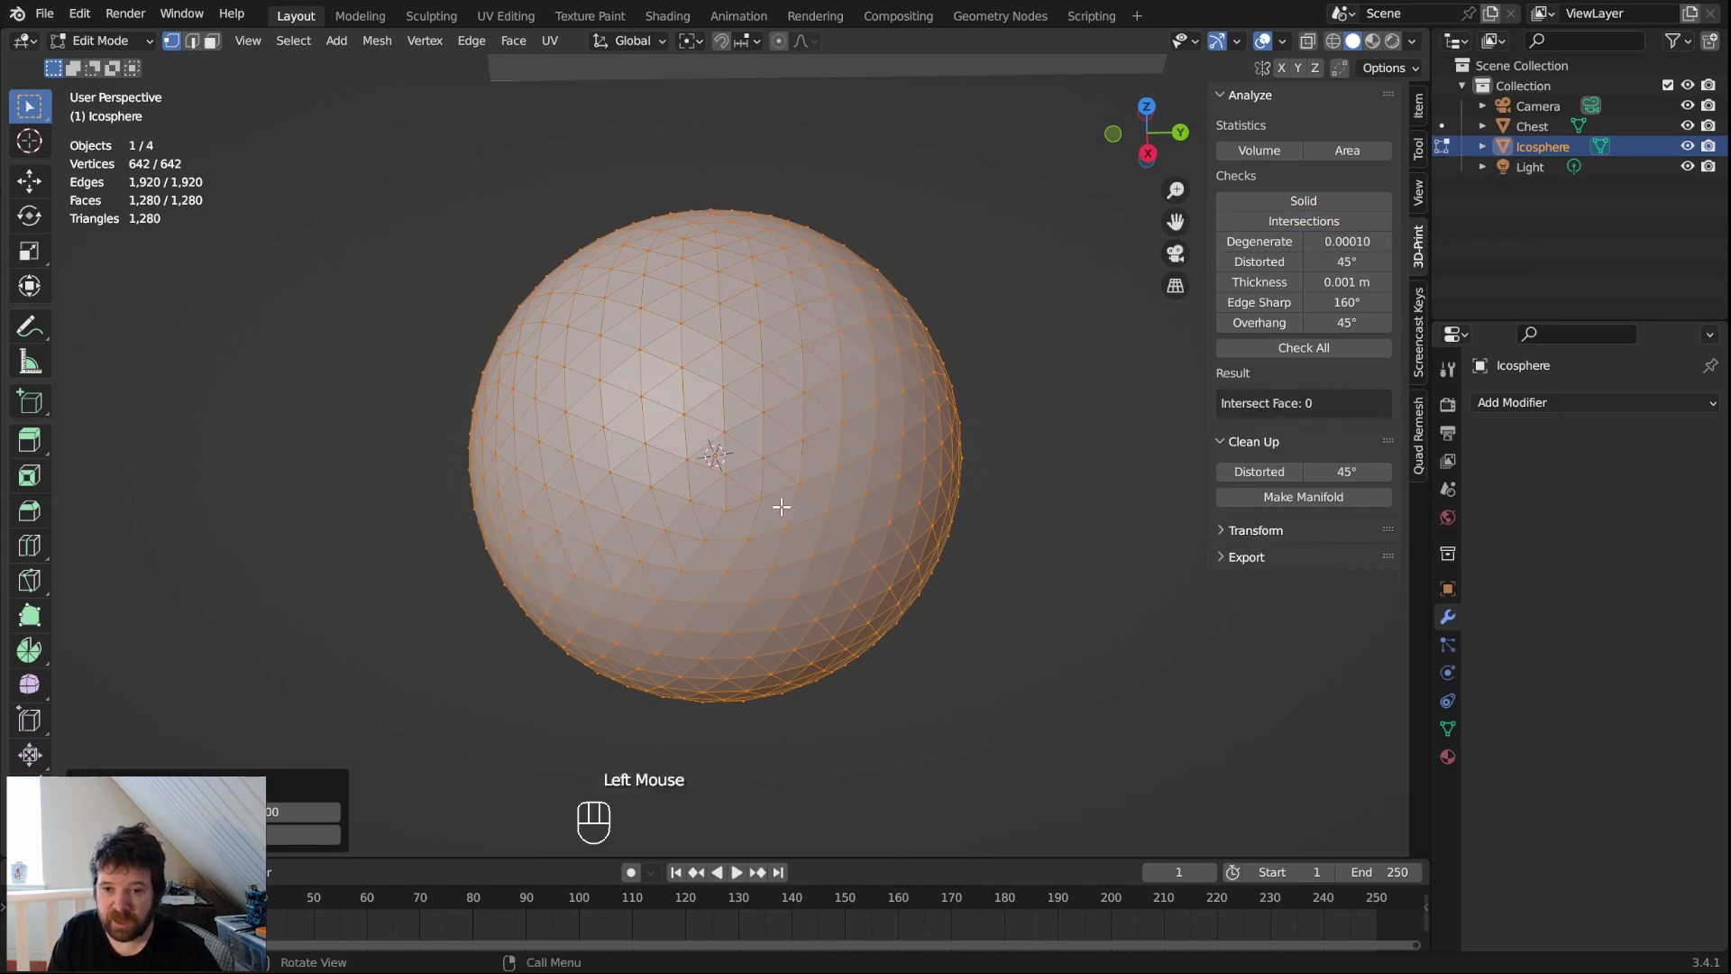
Step: Enlarge a single triangular face of the ico sphere by a factor of about 4.92 and move it slightly into the sphere
key(3)
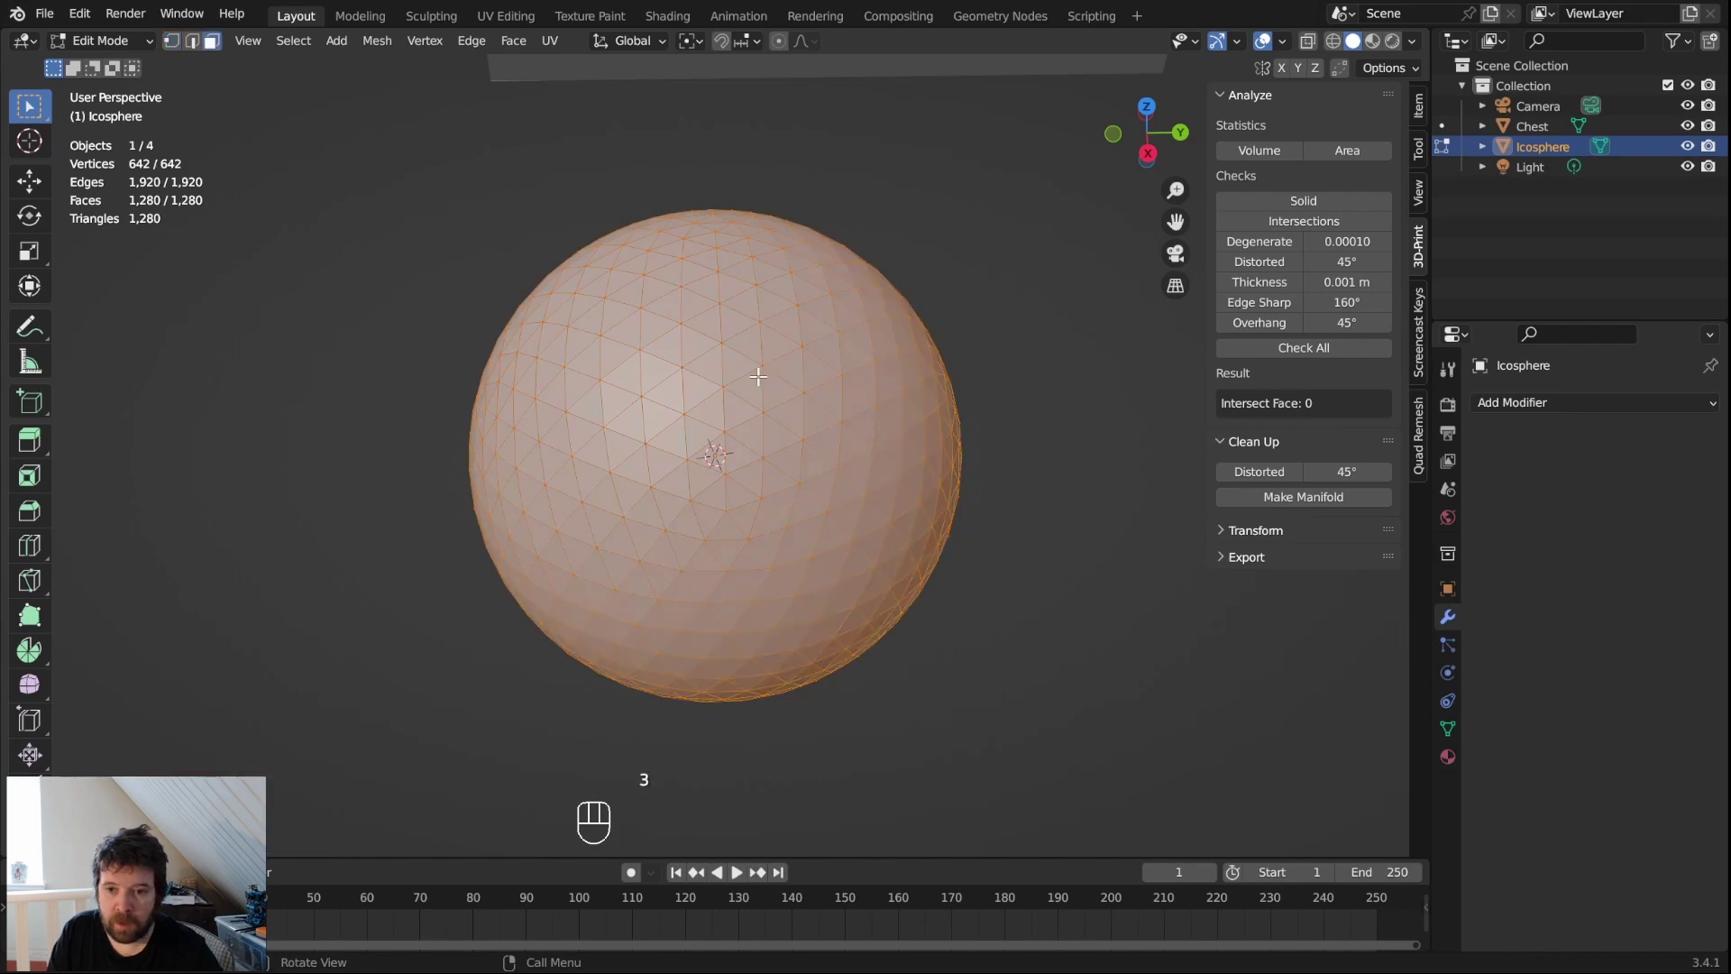
click(758, 381)
scroll(981, 378, up, 2)
scroll(981, 378, down, 2)
key(s)
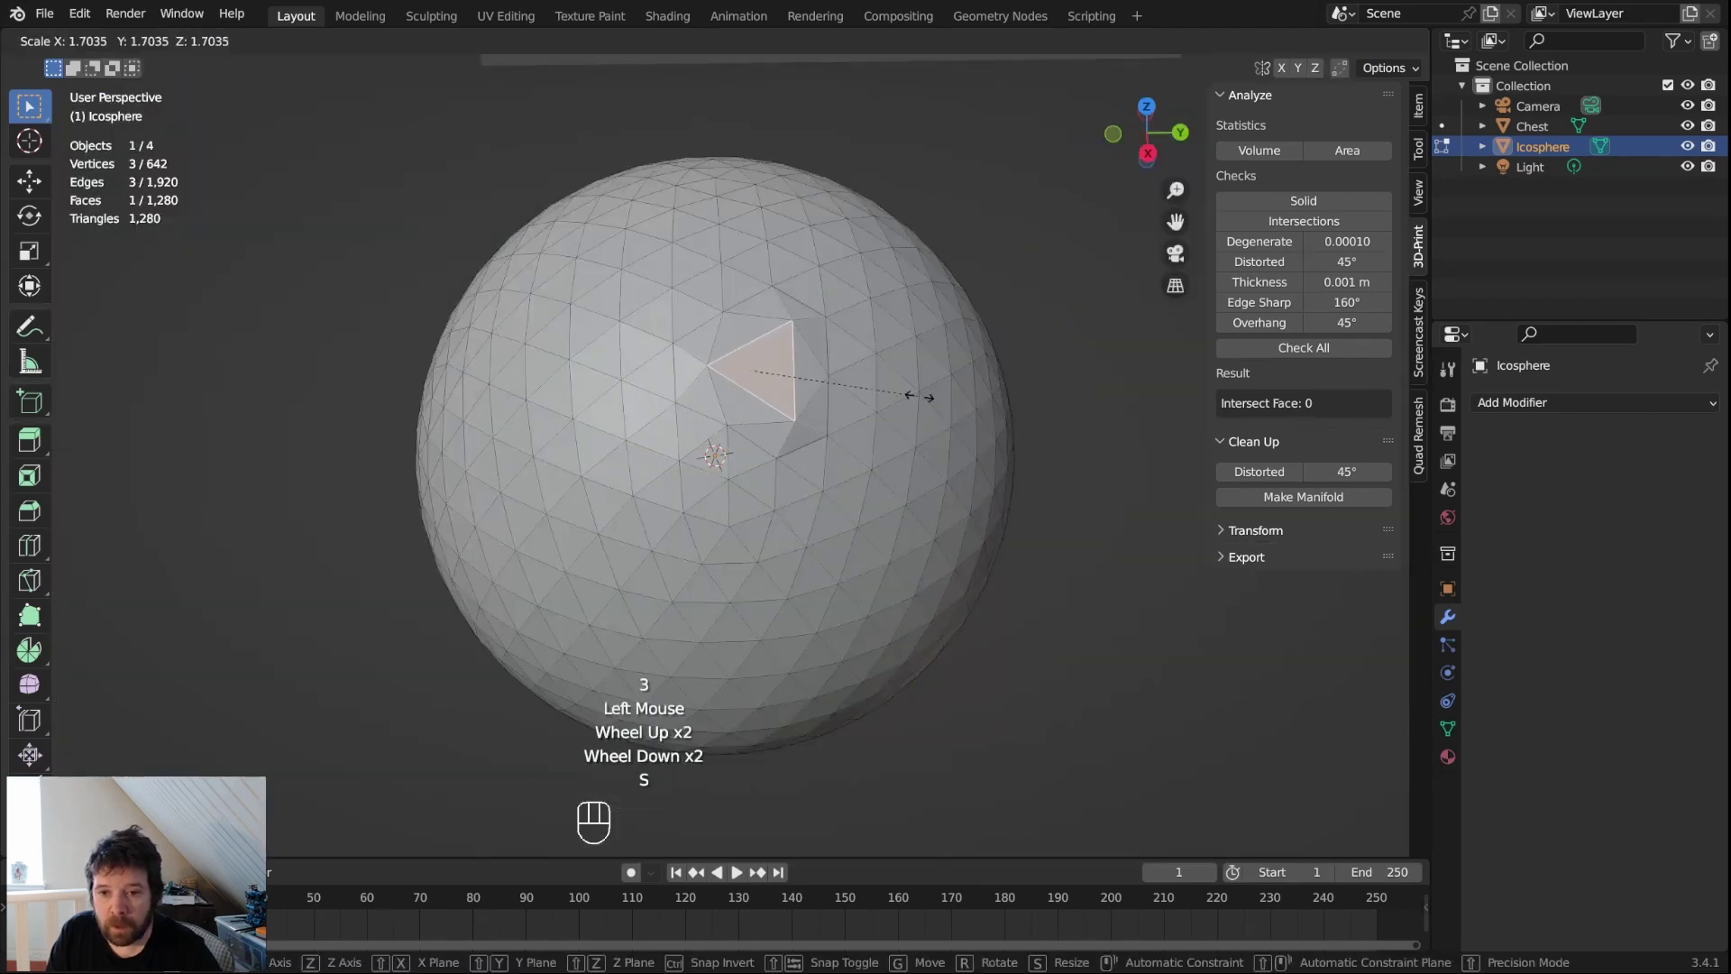
click(1217, 341)
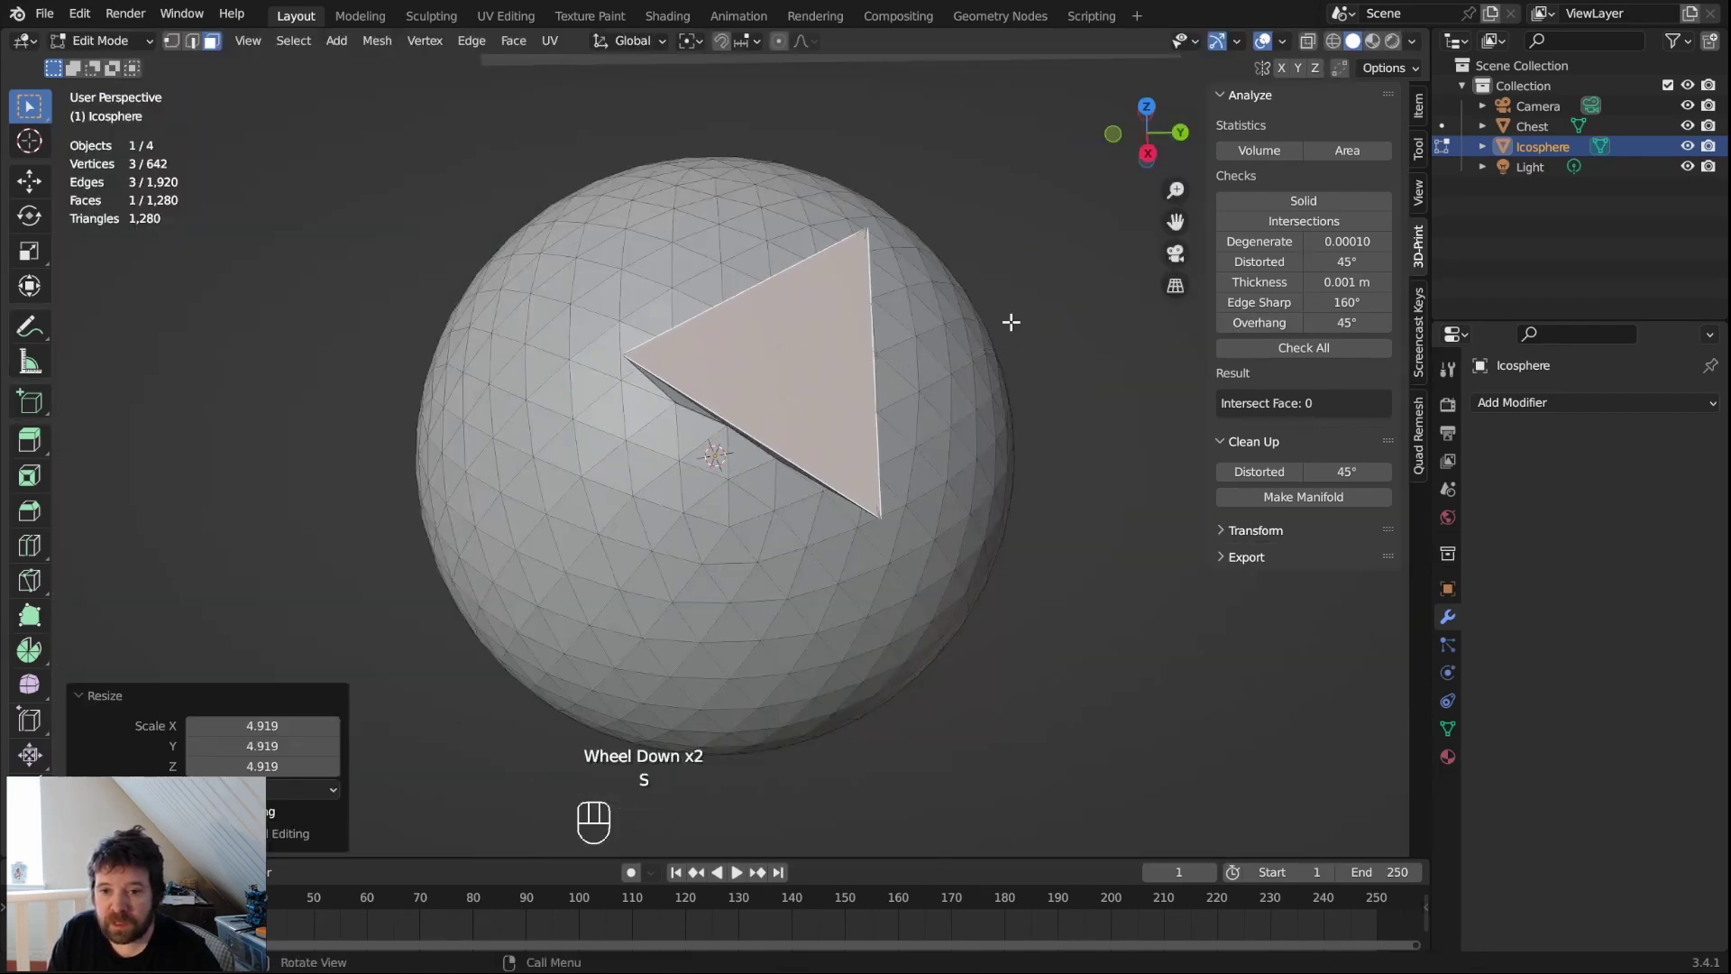
middle_drag(1009, 321, 794, 424)
key(g)
click(887, 310)
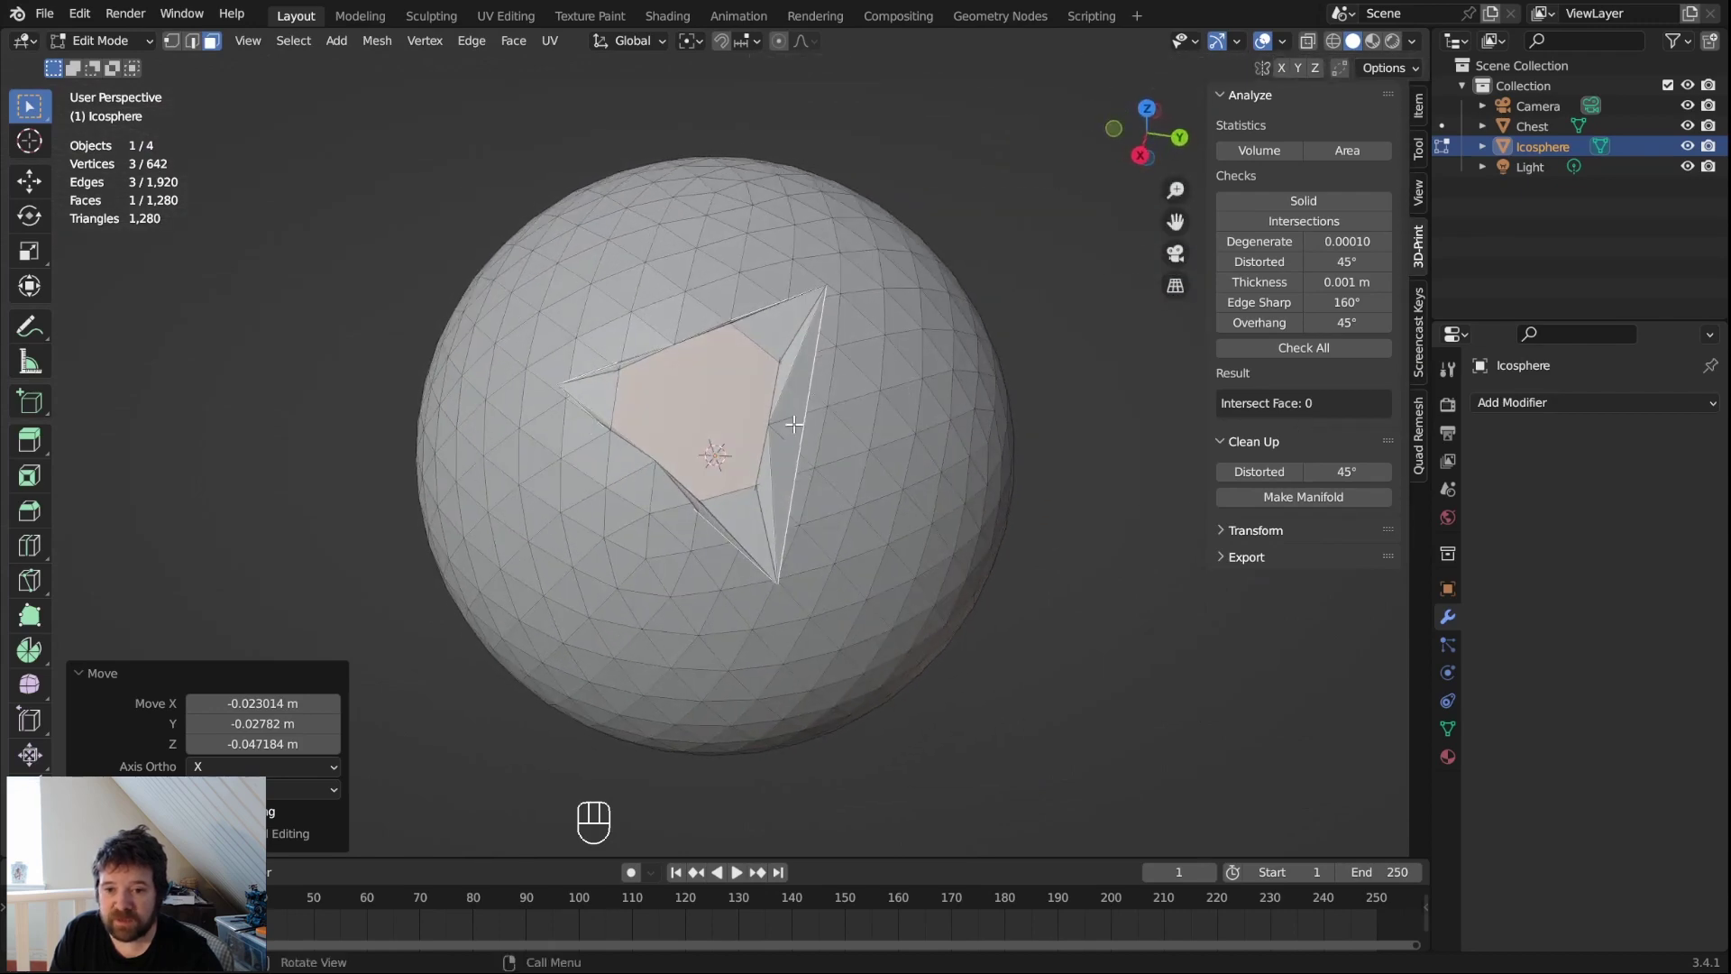
Step: Run the intersections check on the ico sphere, and select the intersecting faces to examine them around the enlarged triangle
click(1323, 221)
click(1322, 405)
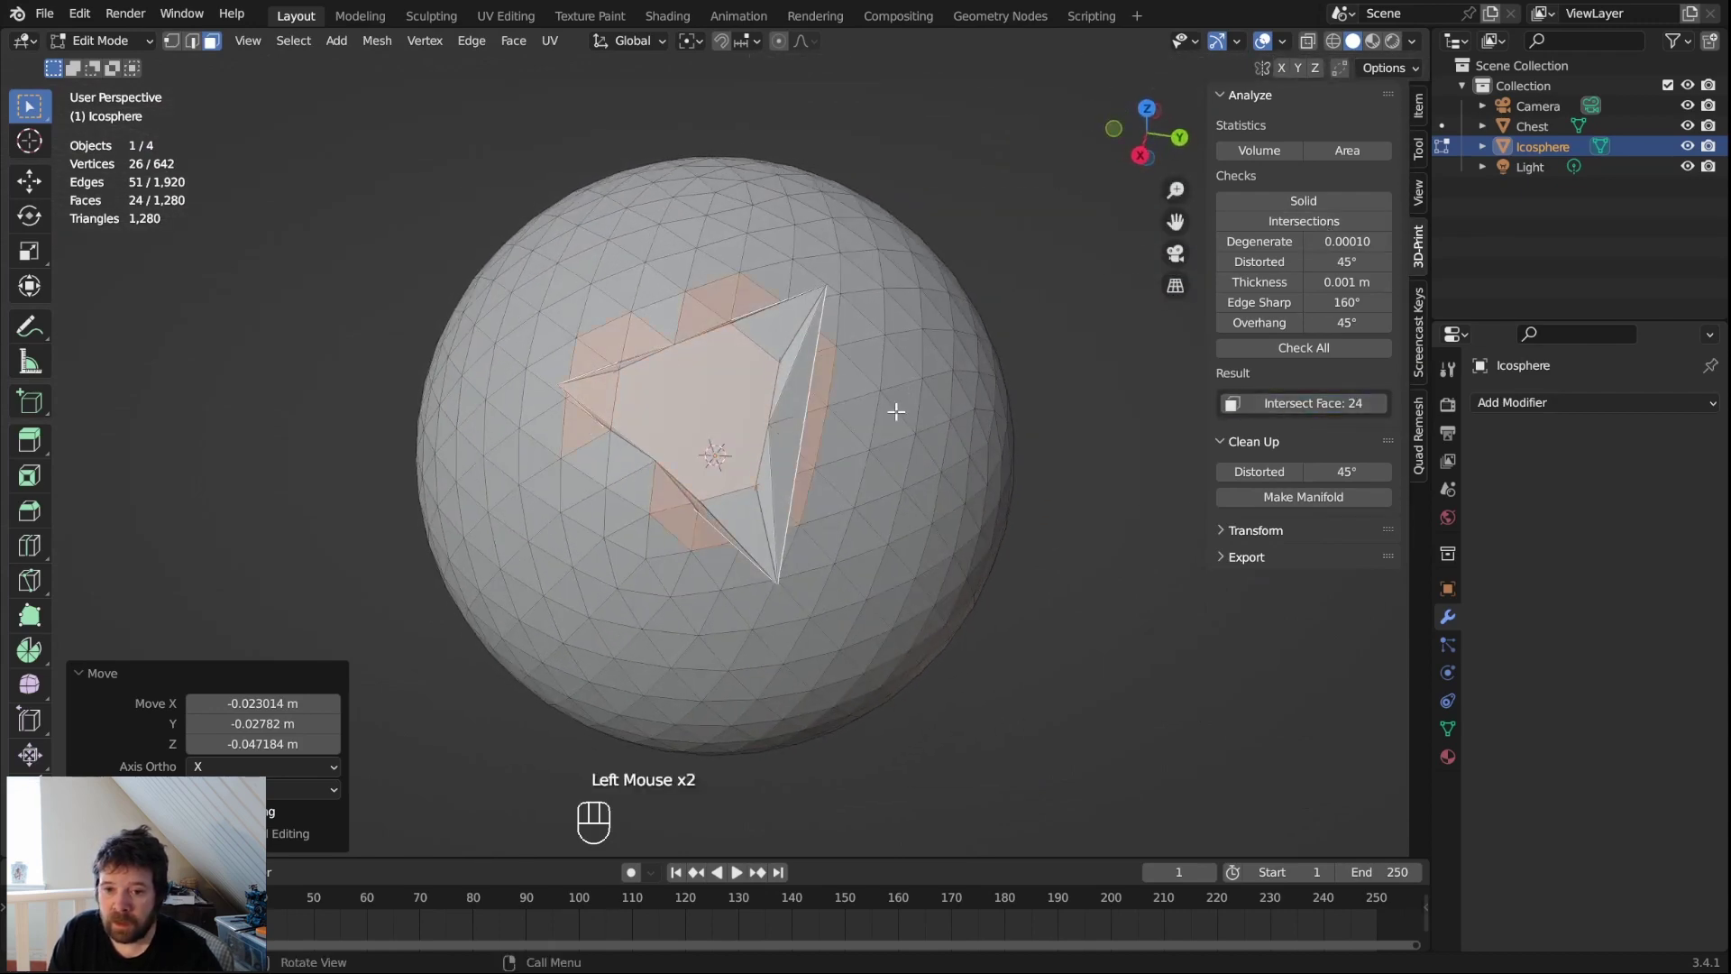
mouse_move(896, 414)
middle_down()
mouse_move(1046, 463)
mouse_move(1115, 359)
mouse_move(1039, 452)
mouse_move(923, 421)
mouse_move(964, 319)
mouse_move(954, 390)
mouse_move(889, 433)
middle_up()
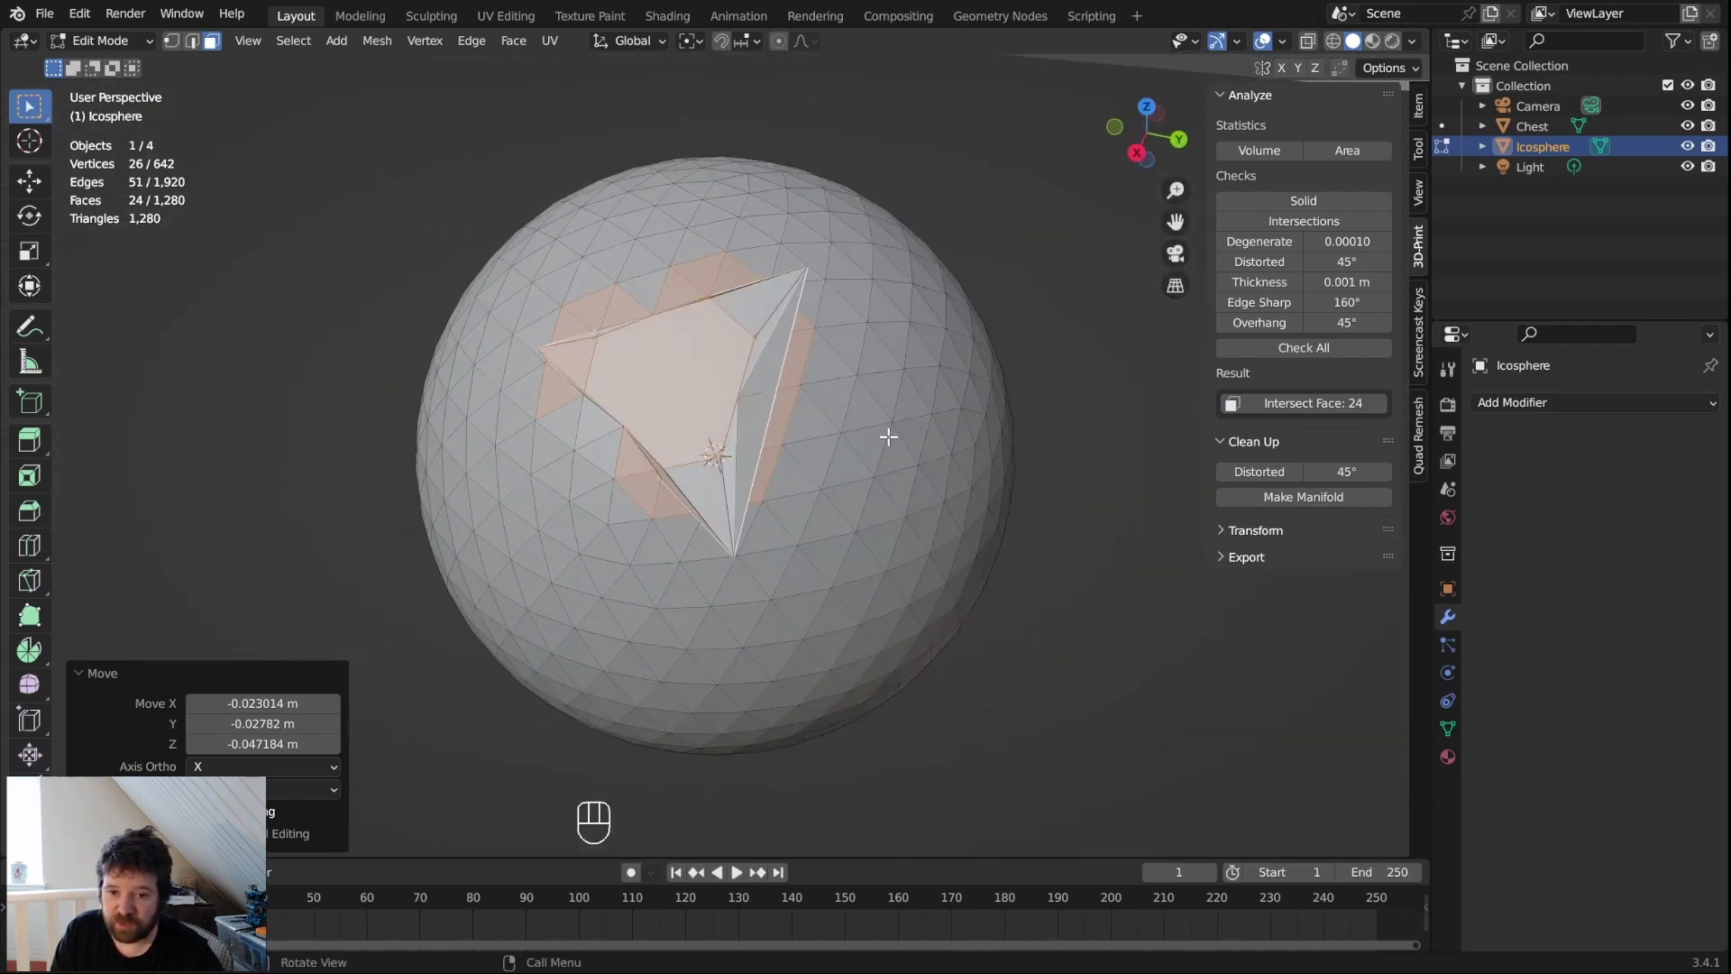
scroll(888, 437, up, 2)
middle_drag(771, 412, 838, 407)
scroll(890, 403, down, 2)
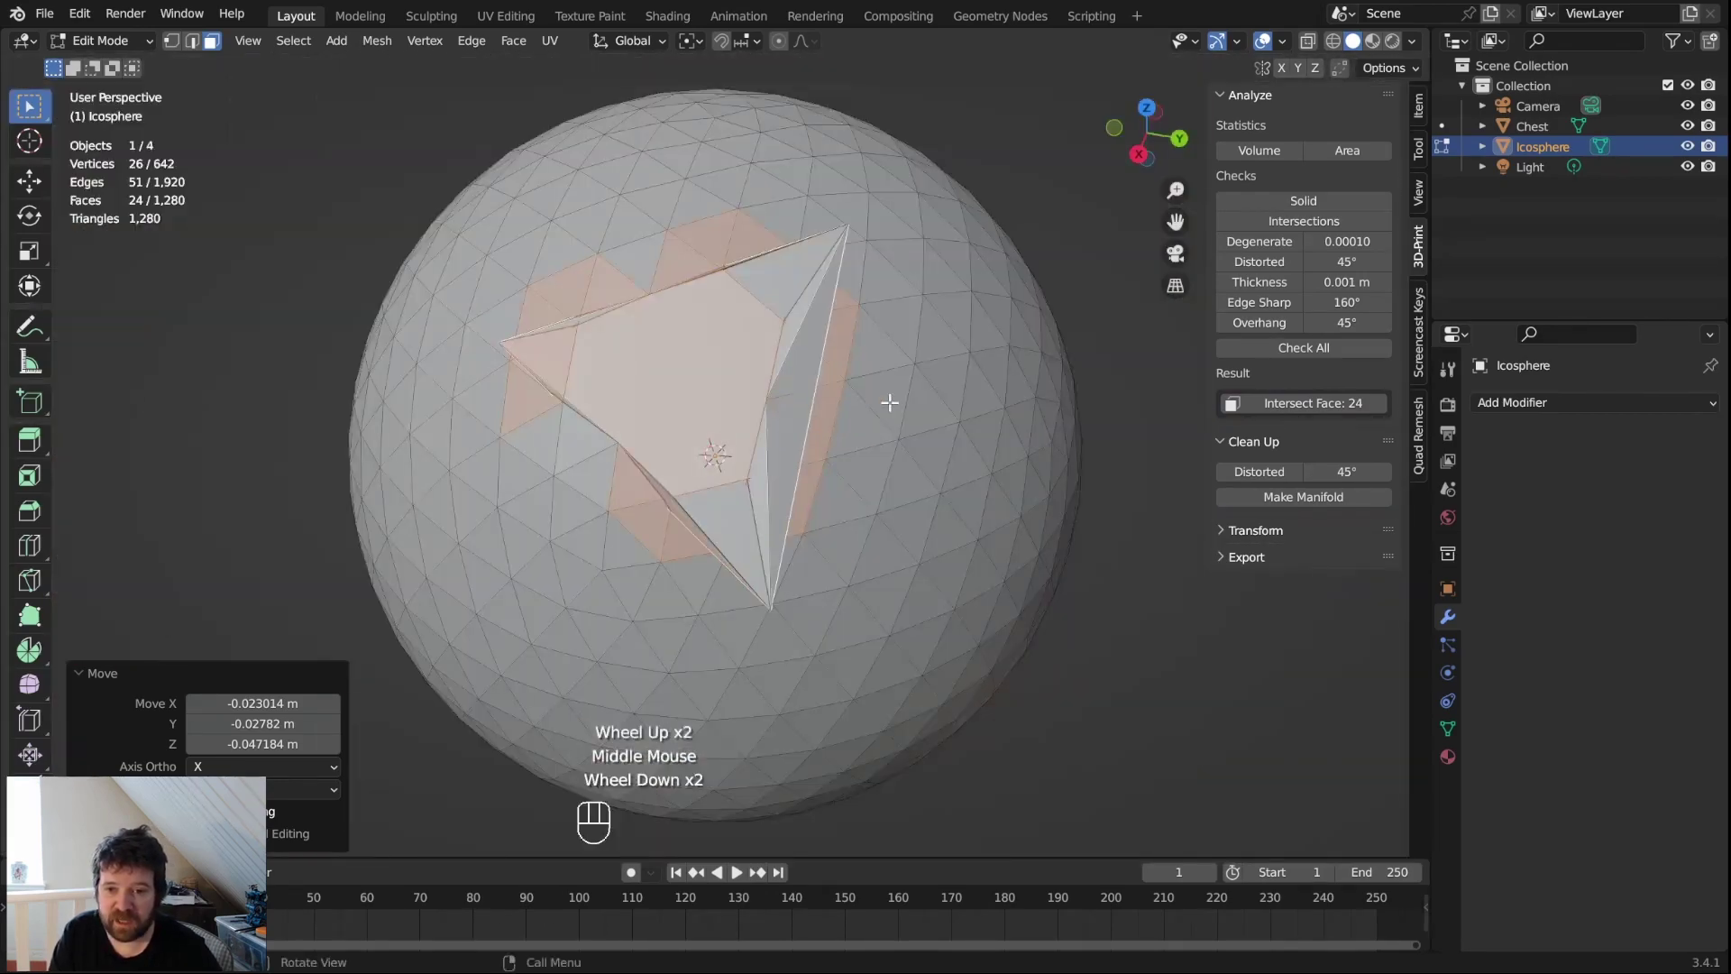
middle_drag(655, 403, 871, 441)
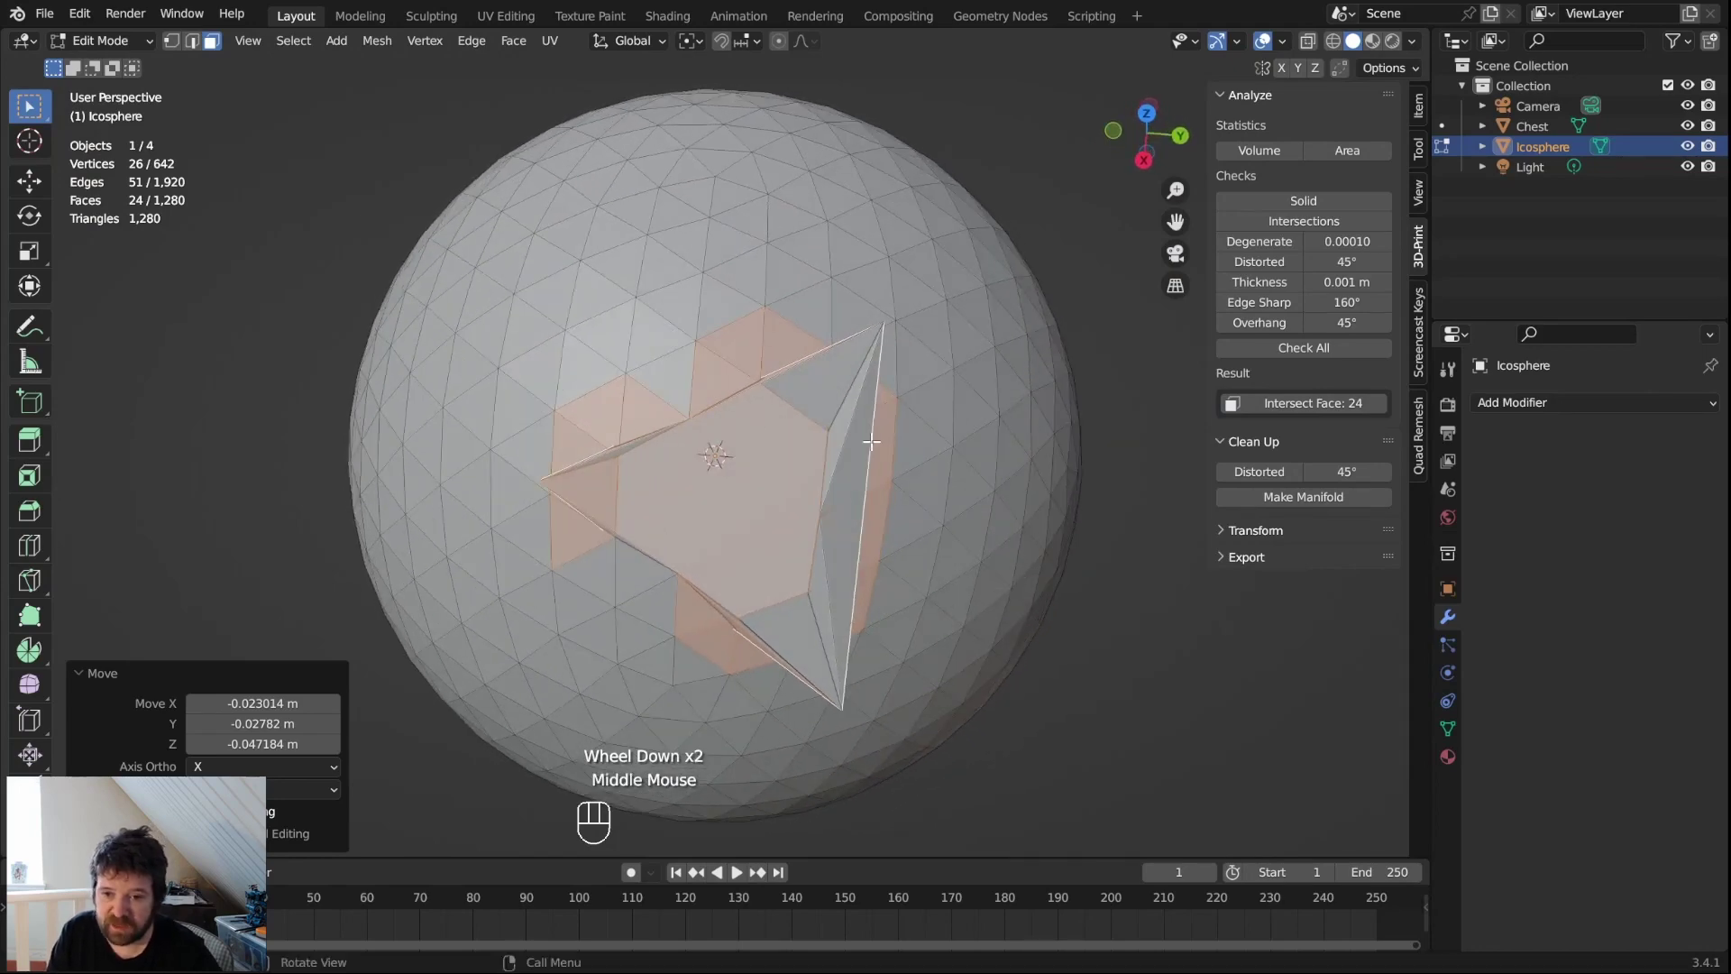
Step: Shrink the enlarged triangular face by a factor of about 0.336, and rerun the intersections check
click(756, 493)
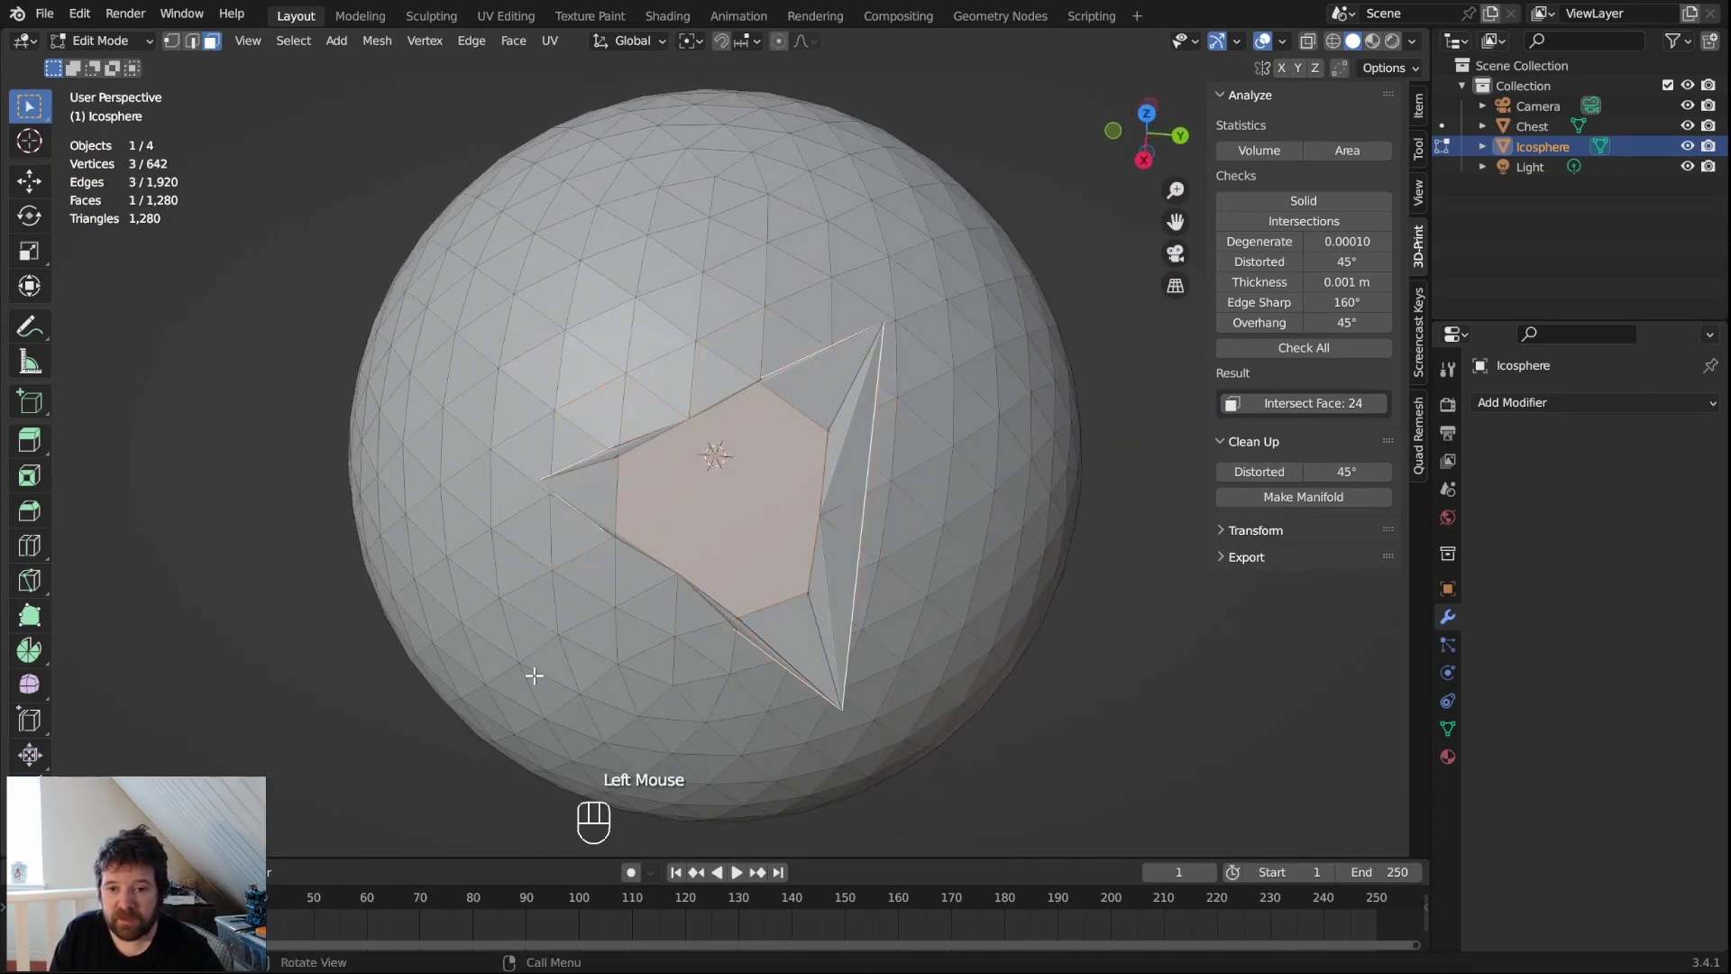
key(s)
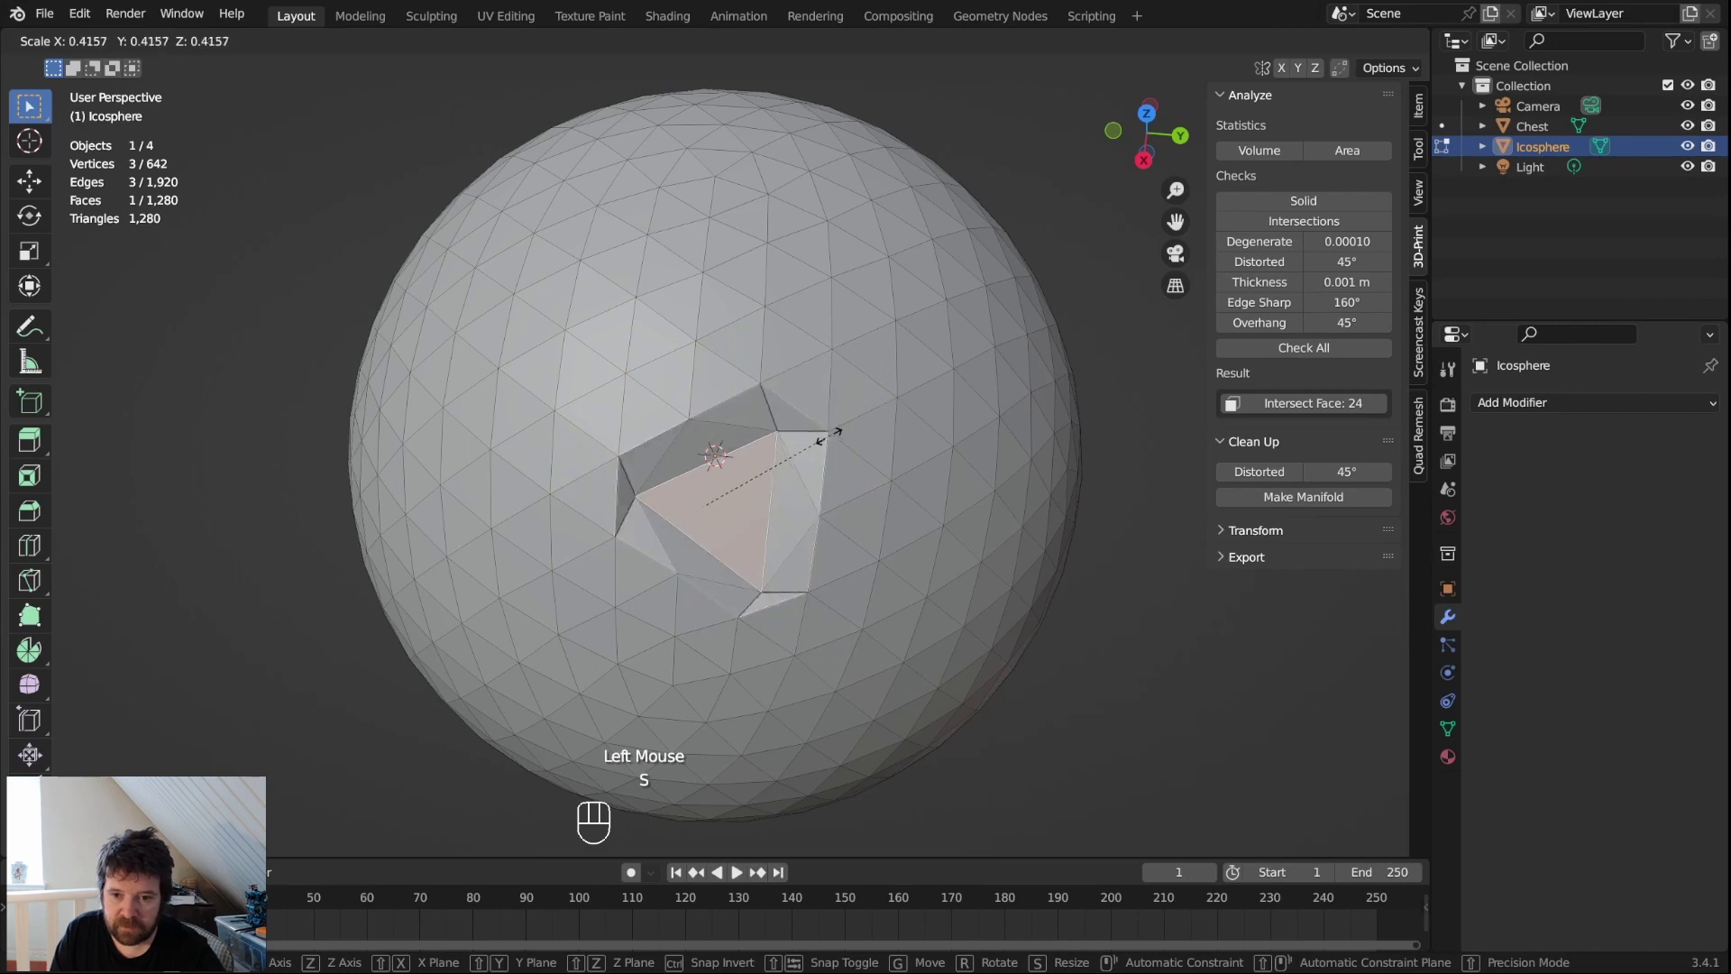
click(809, 450)
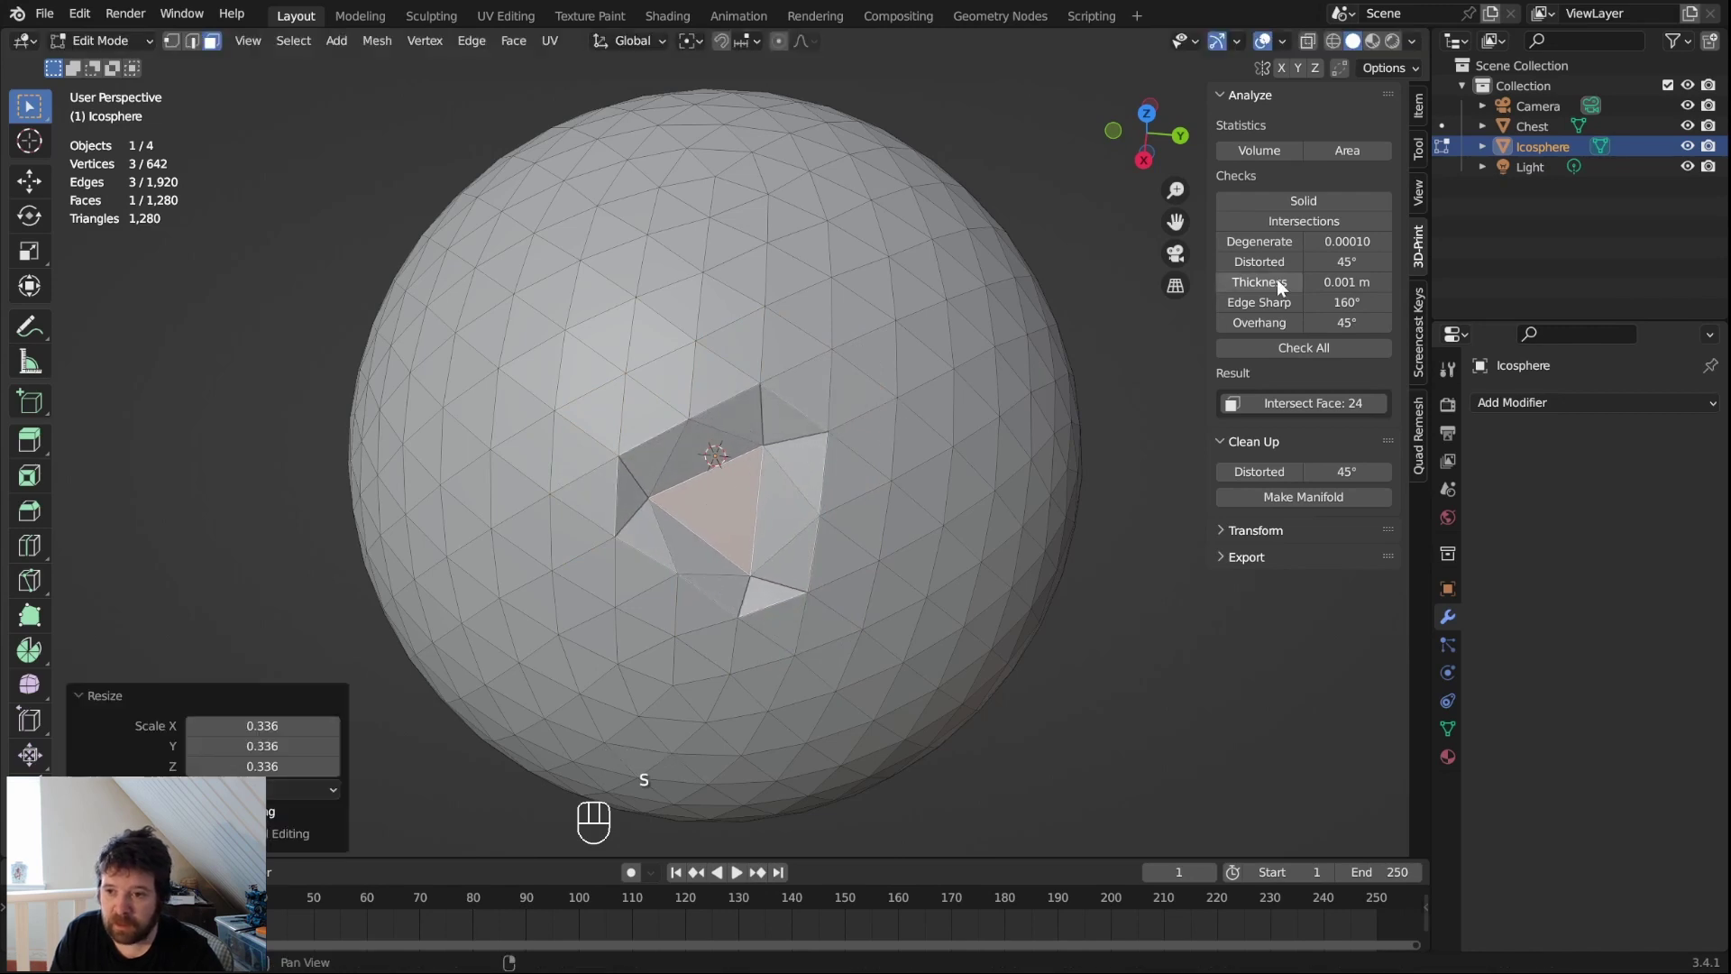
click(1343, 226)
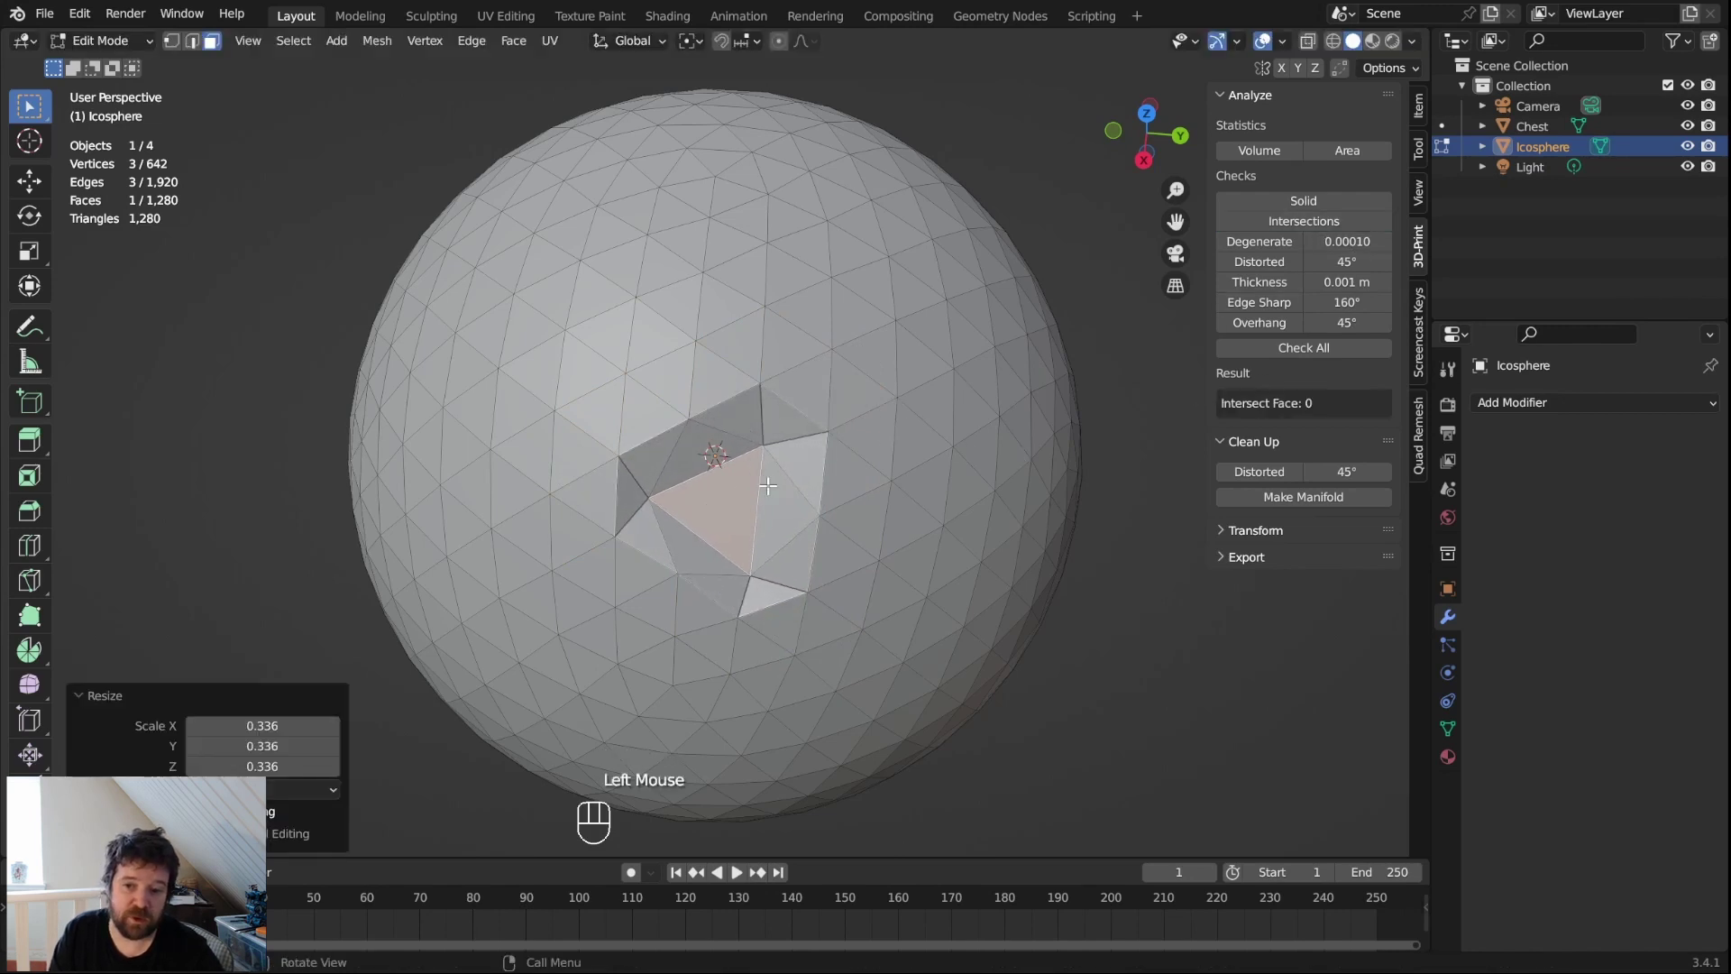
Step: Return to Object Mode and delete the ico sphere
scroll(793, 476, down, 2)
key(Tab)
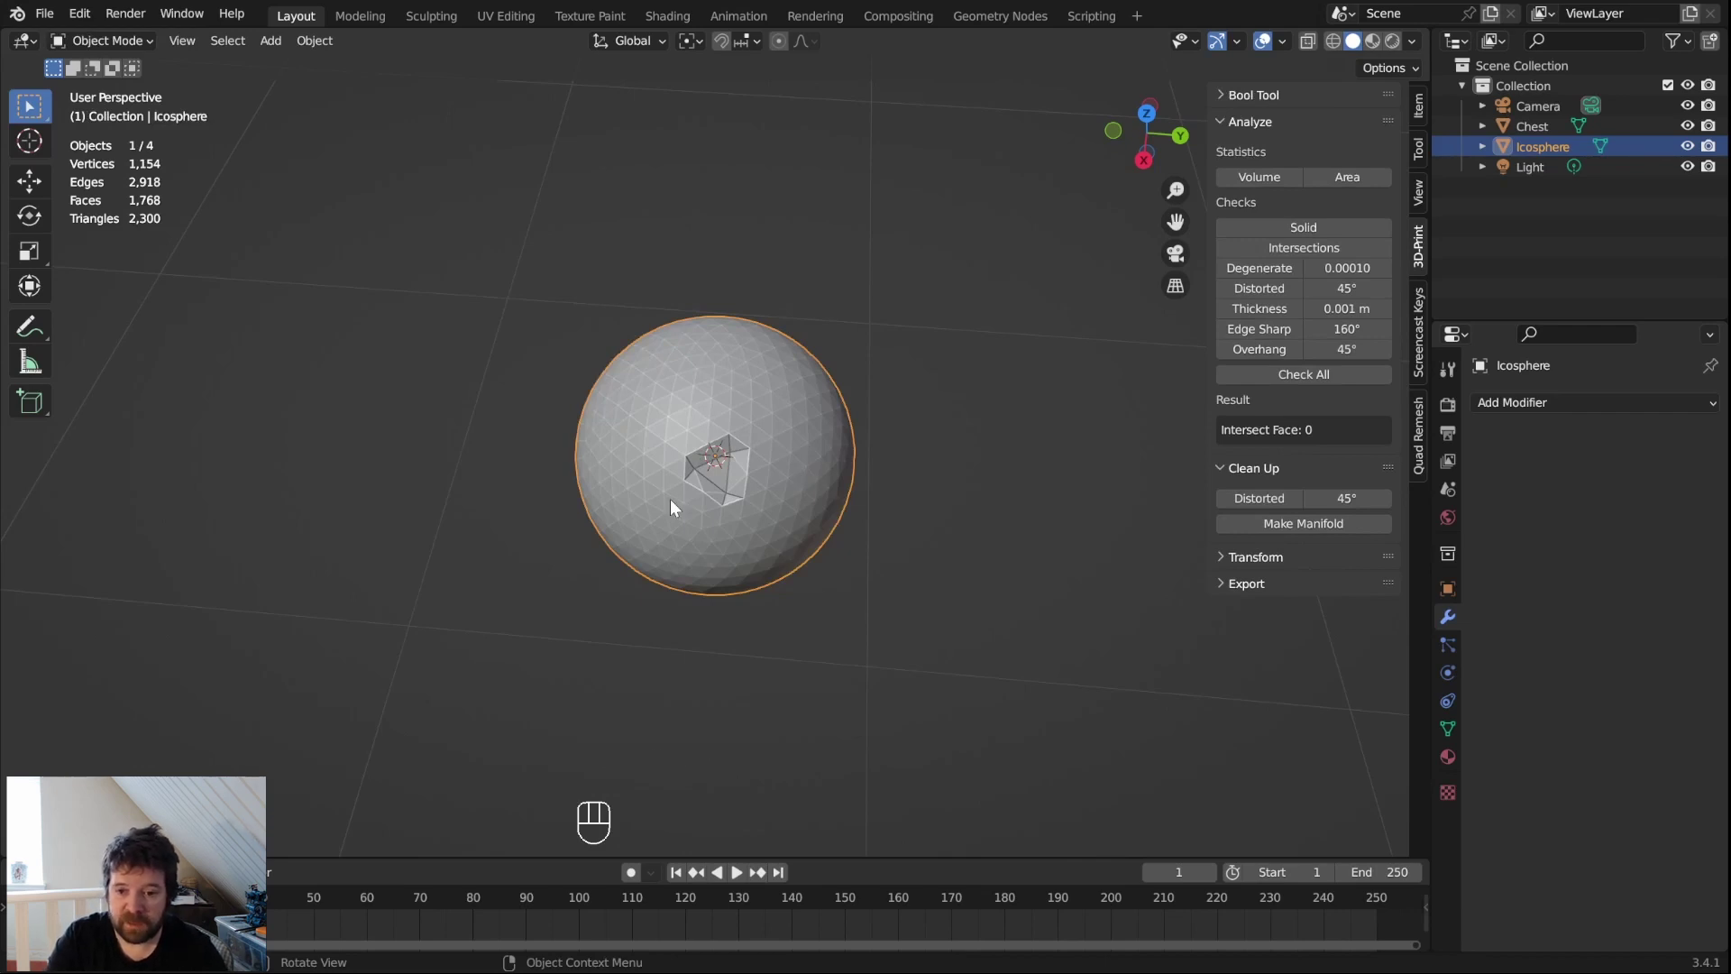
key(Delete)
Step: Select the chest and run the 3D-Print solid and intersections checks on it
scroll(676, 503, down, 2)
shift+middle_drag(685, 507, 672, 526)
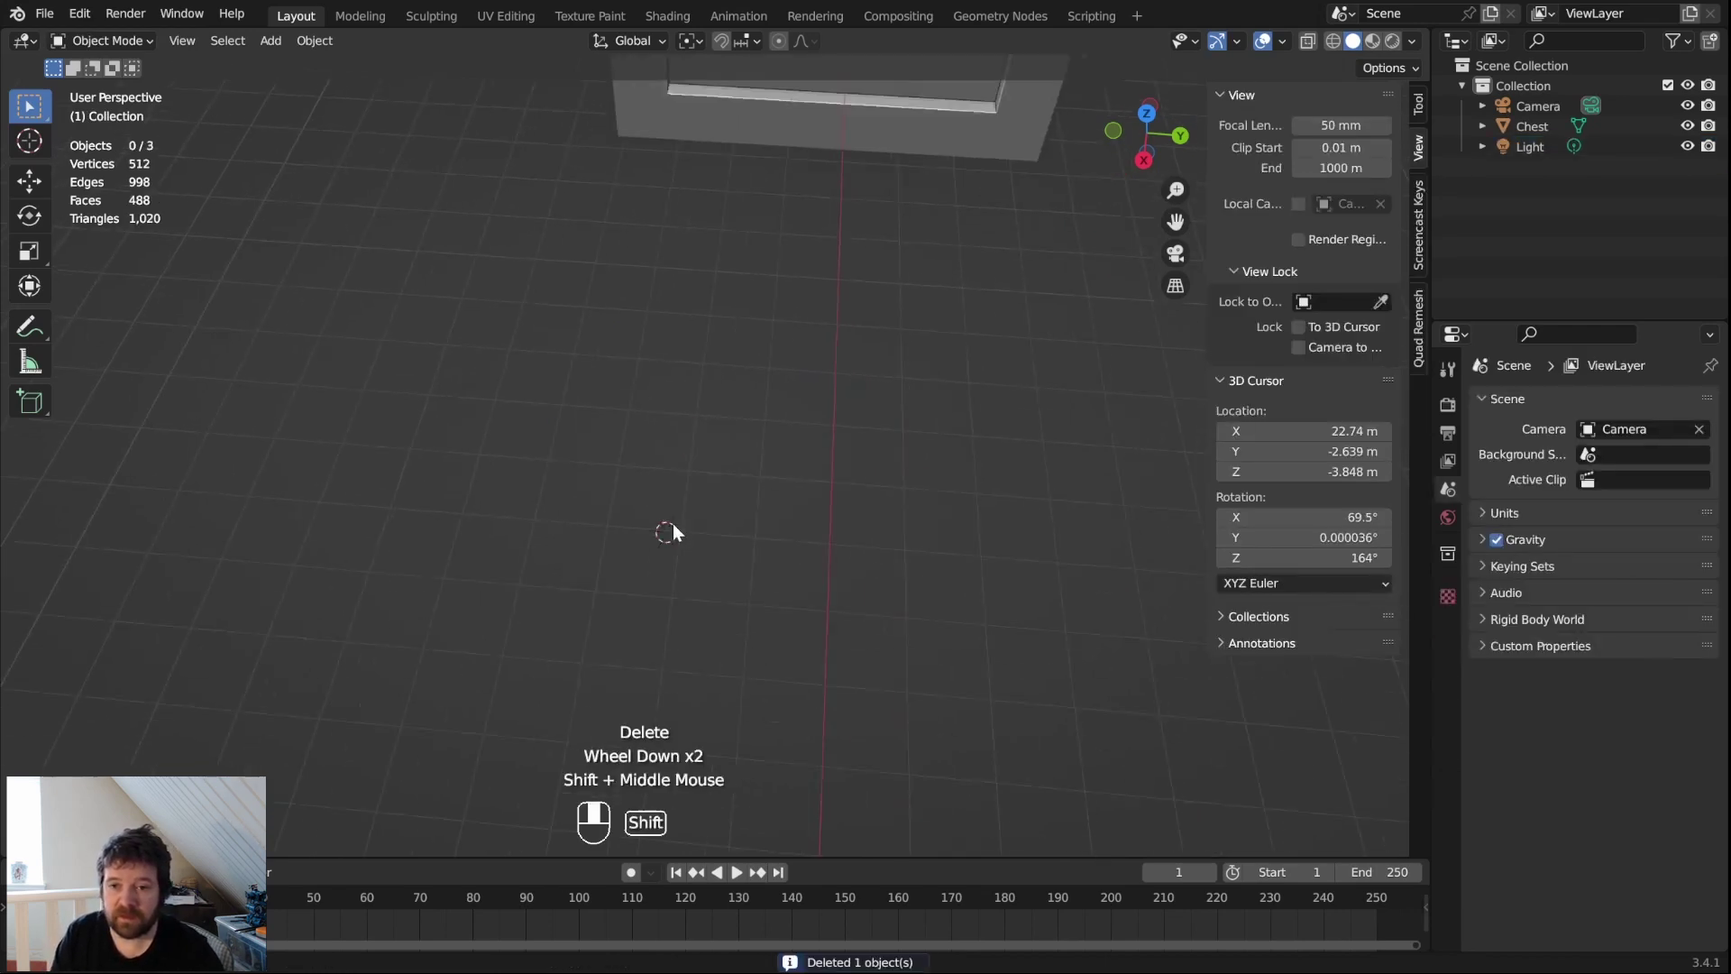
shift+scroll(669, 361, up, 1)
scroll(665, 230, down, 2)
click(745, 252)
shift+middle_drag(745, 253, 771, 406)
shift+middle_drag(873, 620, 534, 413)
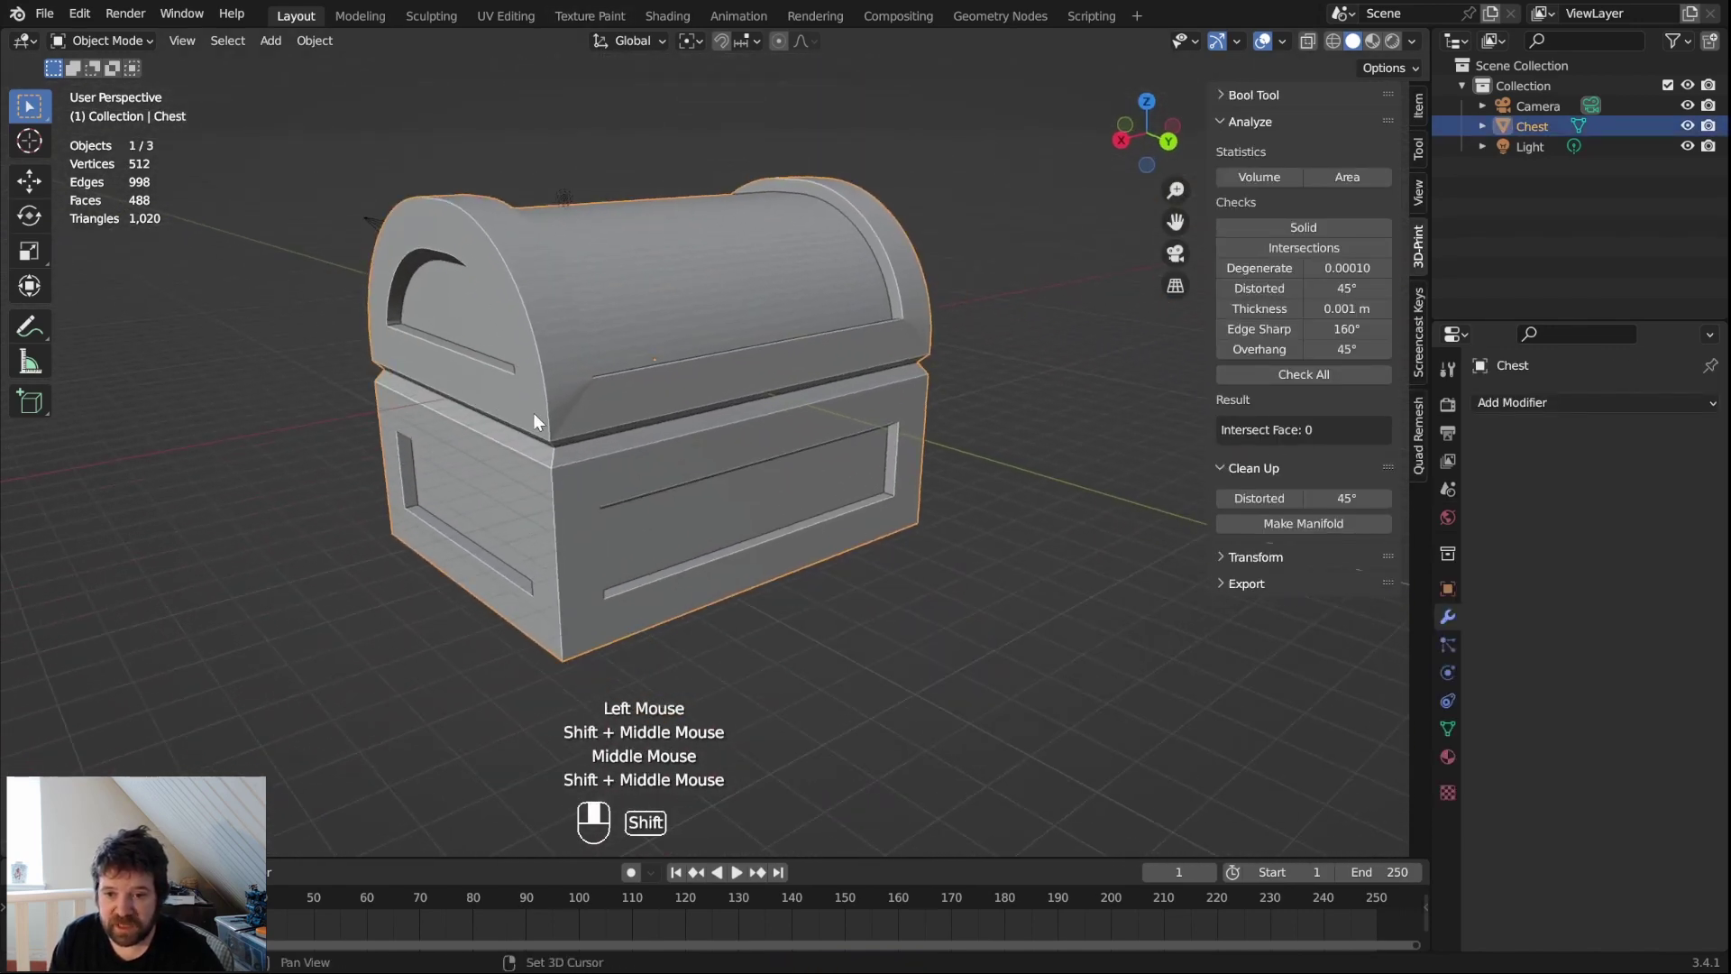
click(1327, 229)
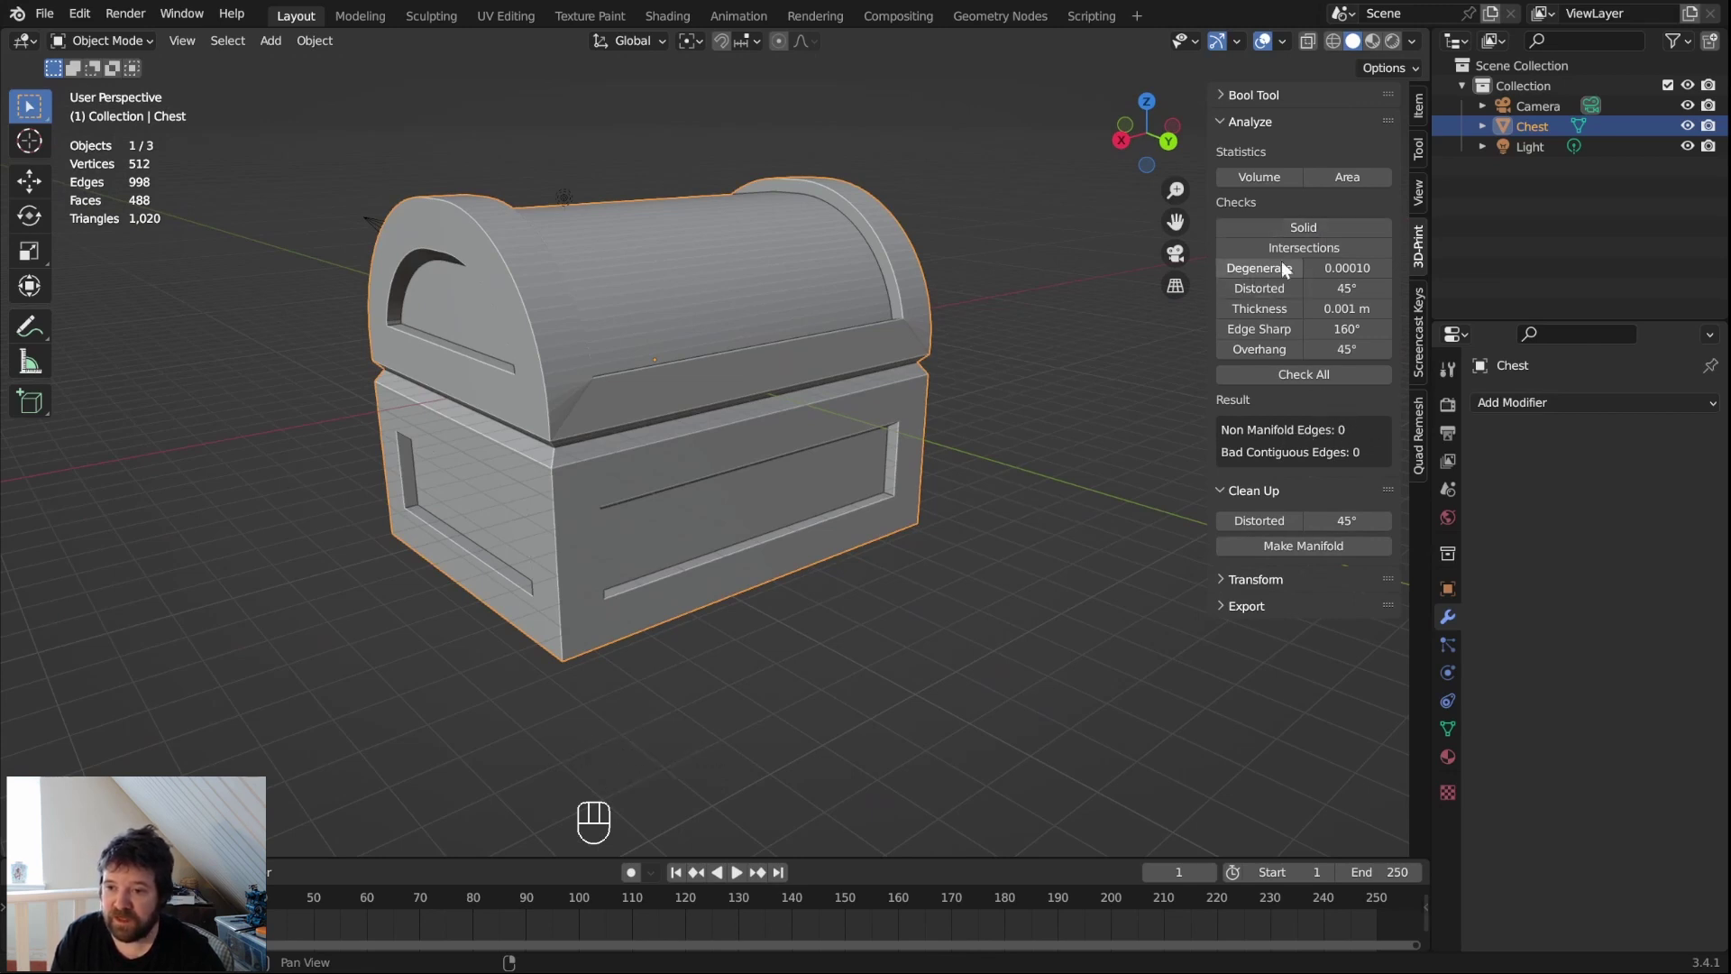
click(1318, 249)
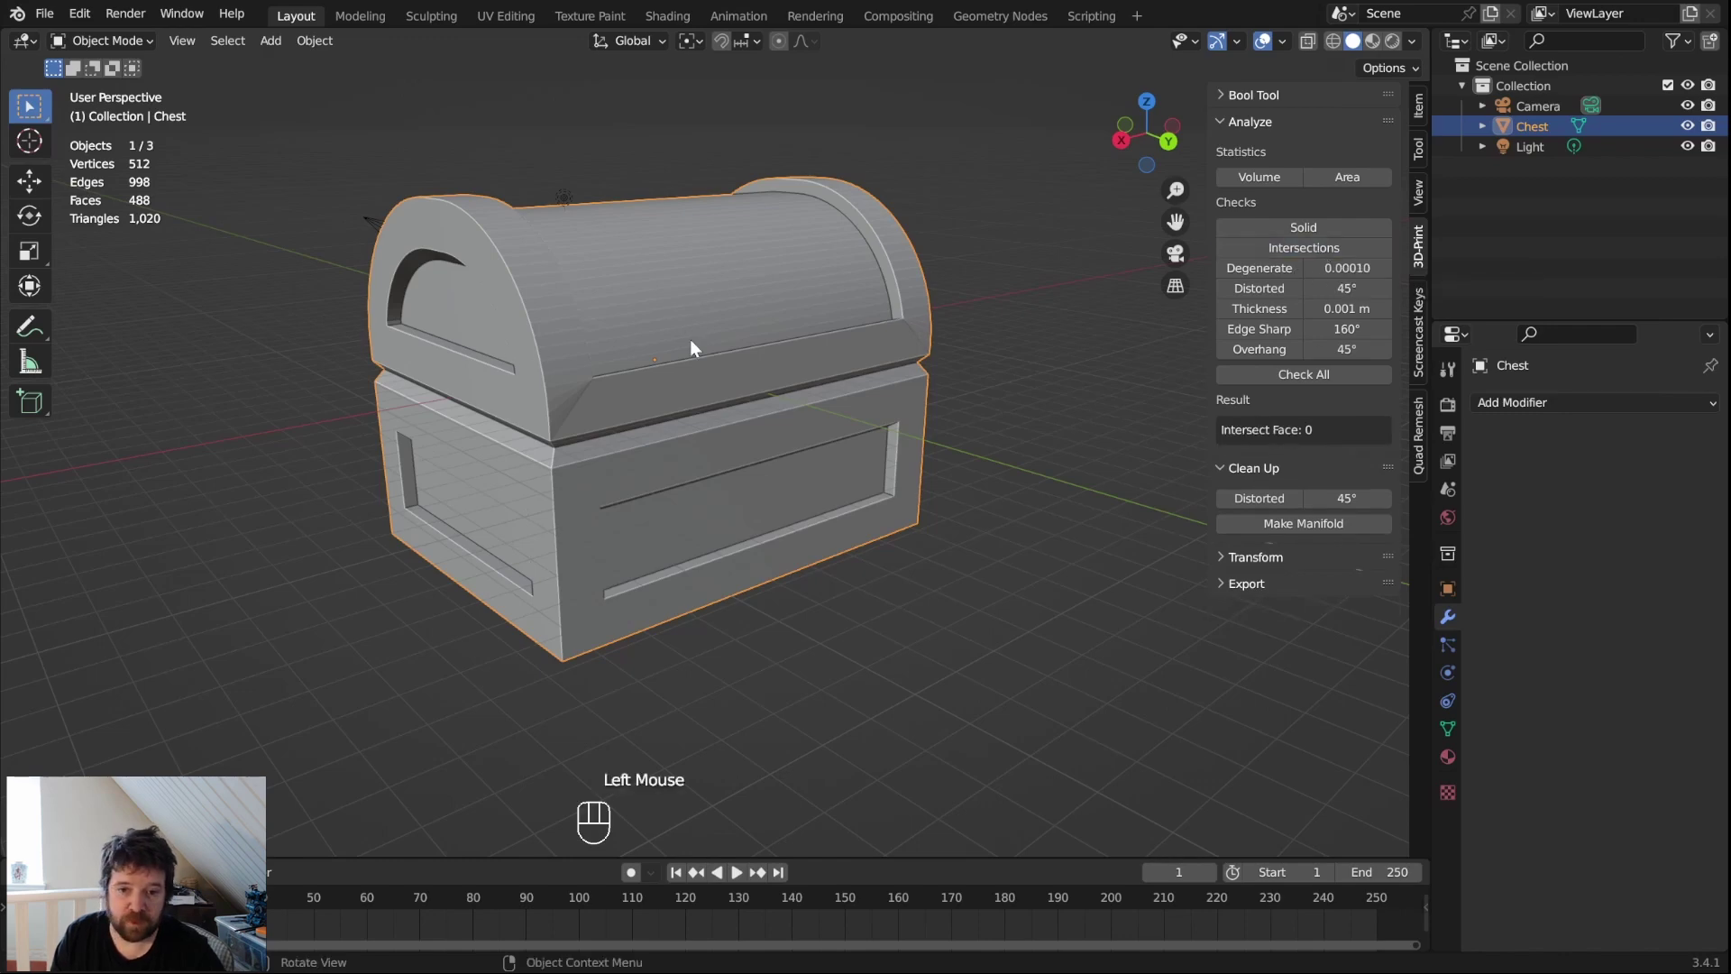
middle_drag(867, 296, 984, 320)
shift+middle_drag(633, 408, 760, 417)
shift+middle_drag(950, 424, 1034, 465)
scroll(710, 414, down, 2)
scroll(708, 413, up, 2)
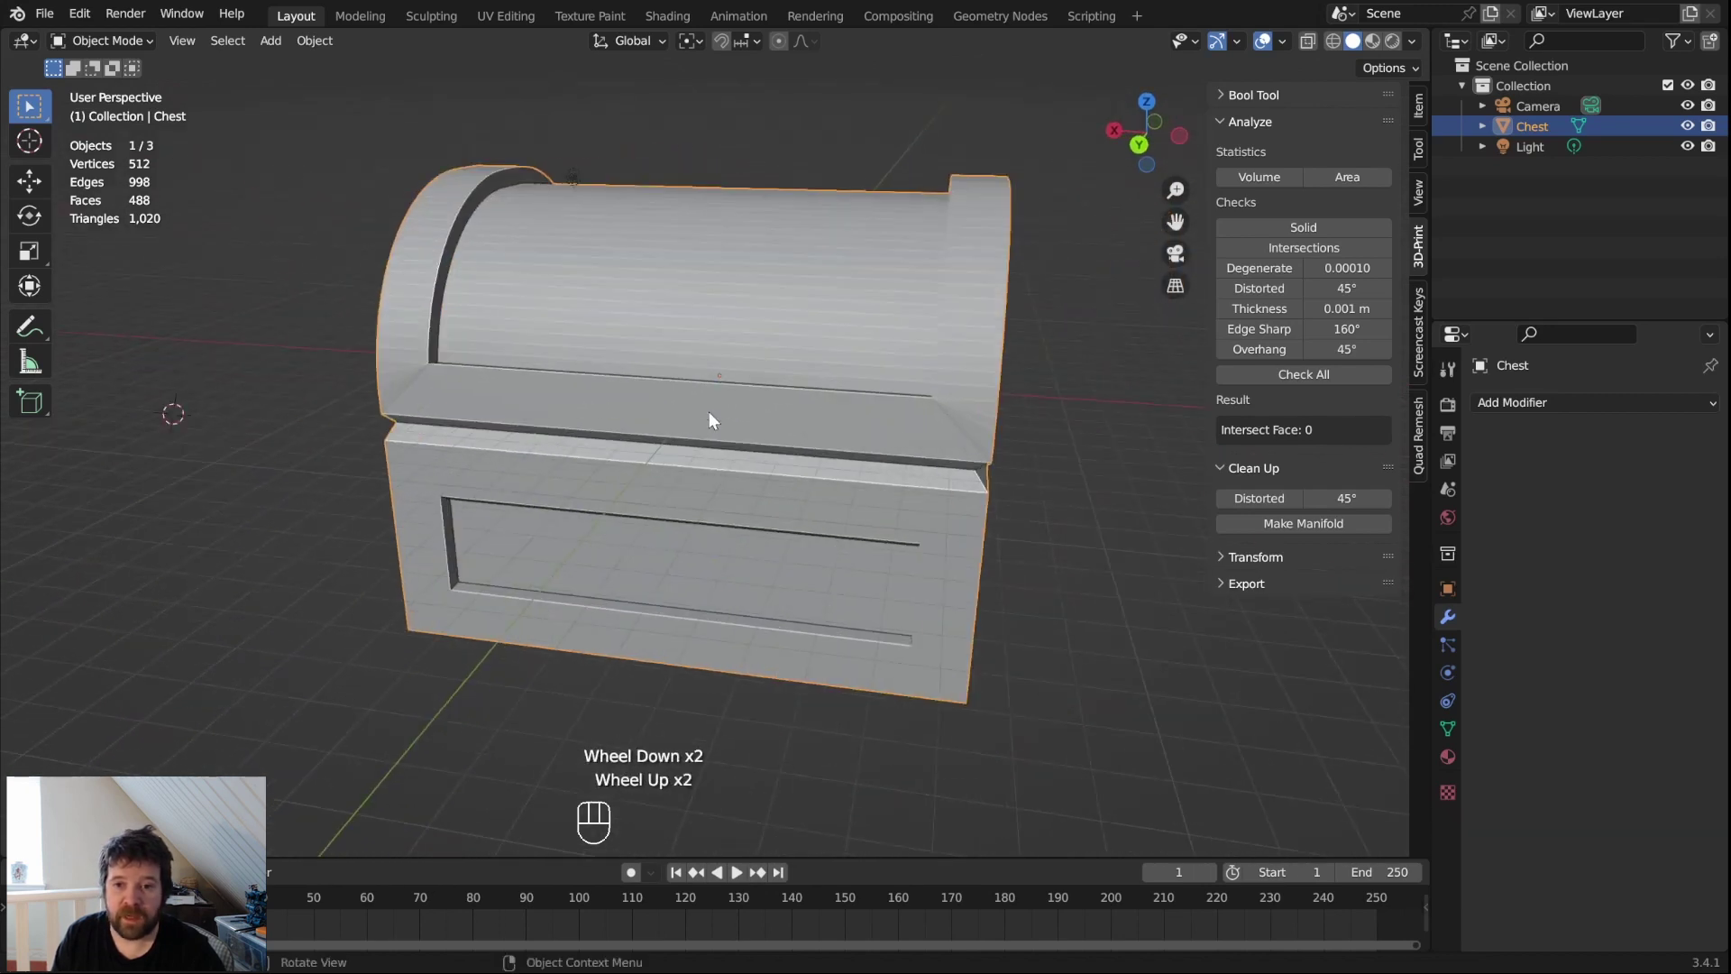
shift+middle_drag(772, 382, 747, 428)
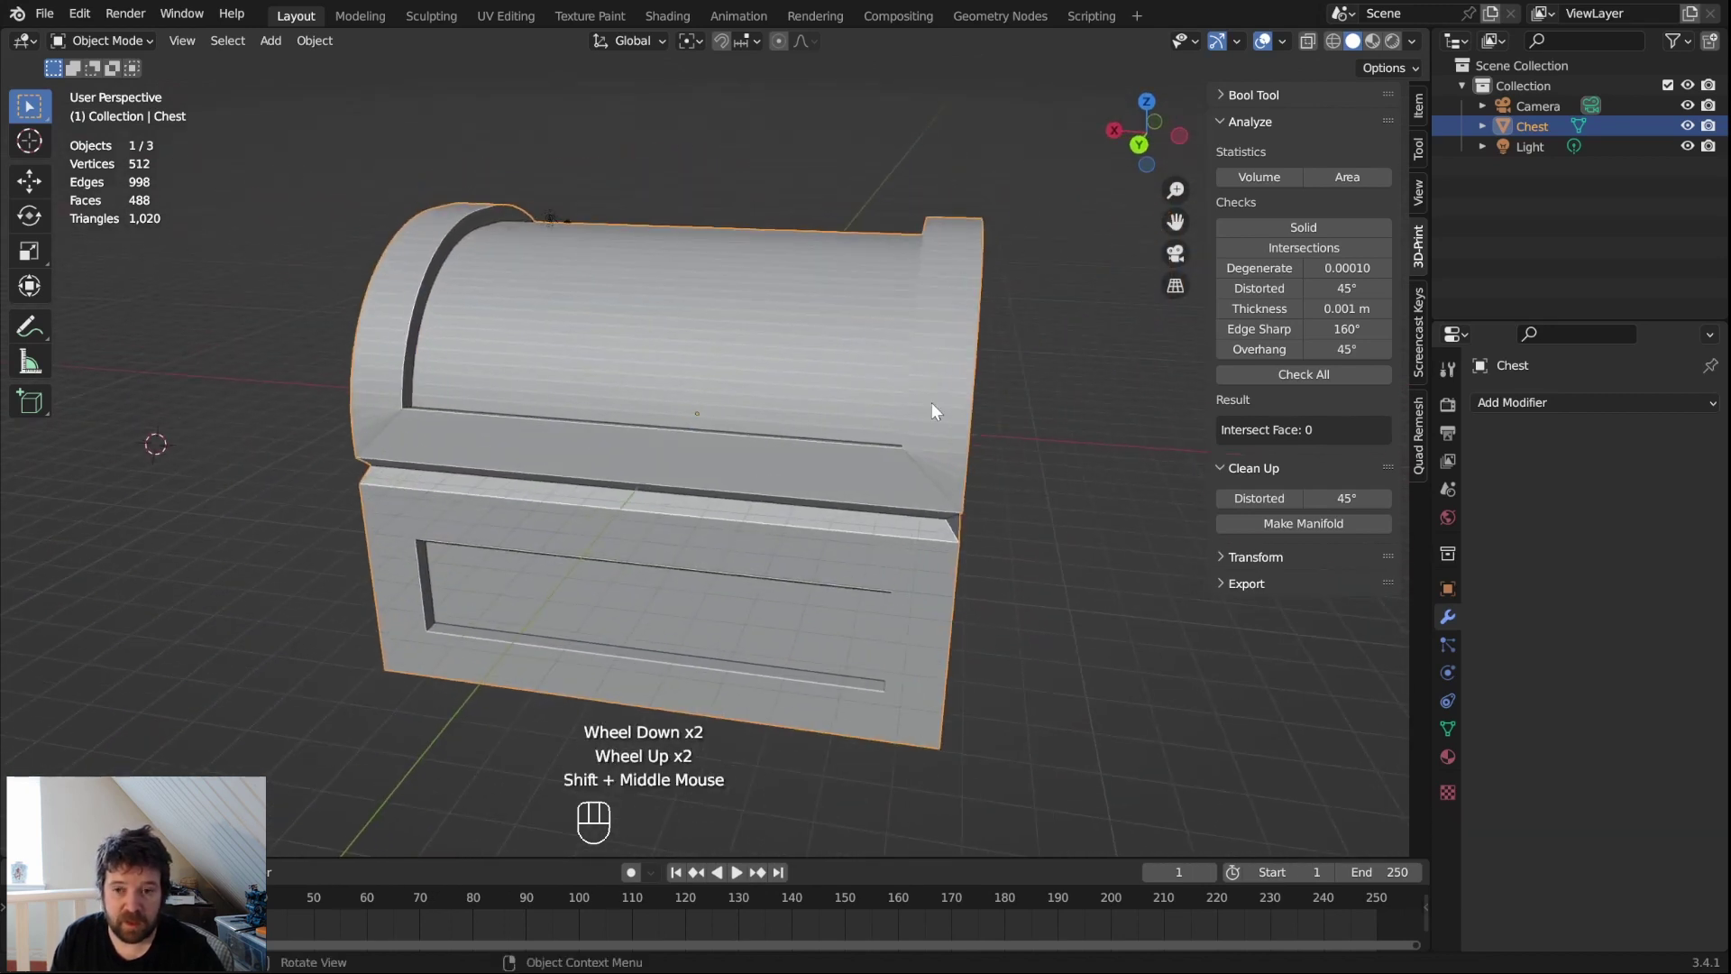